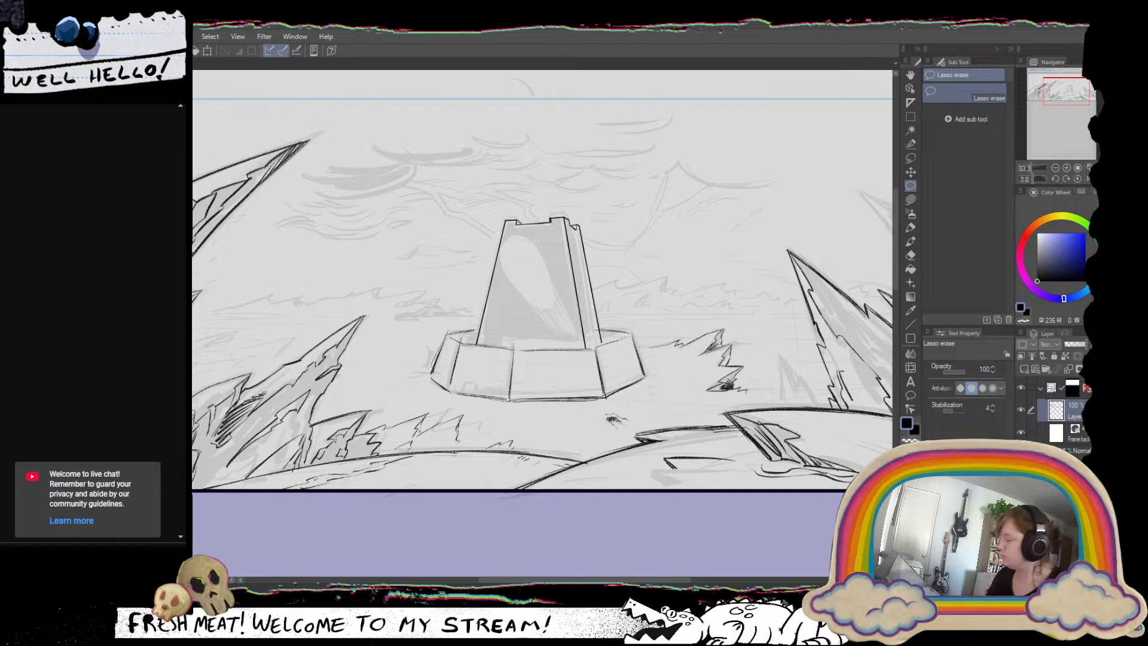
Draw a diagonal line across the left front panel of the tower's base with the Grease Pencil (Flat & Tilt) brush.
left_click(1066, 168)
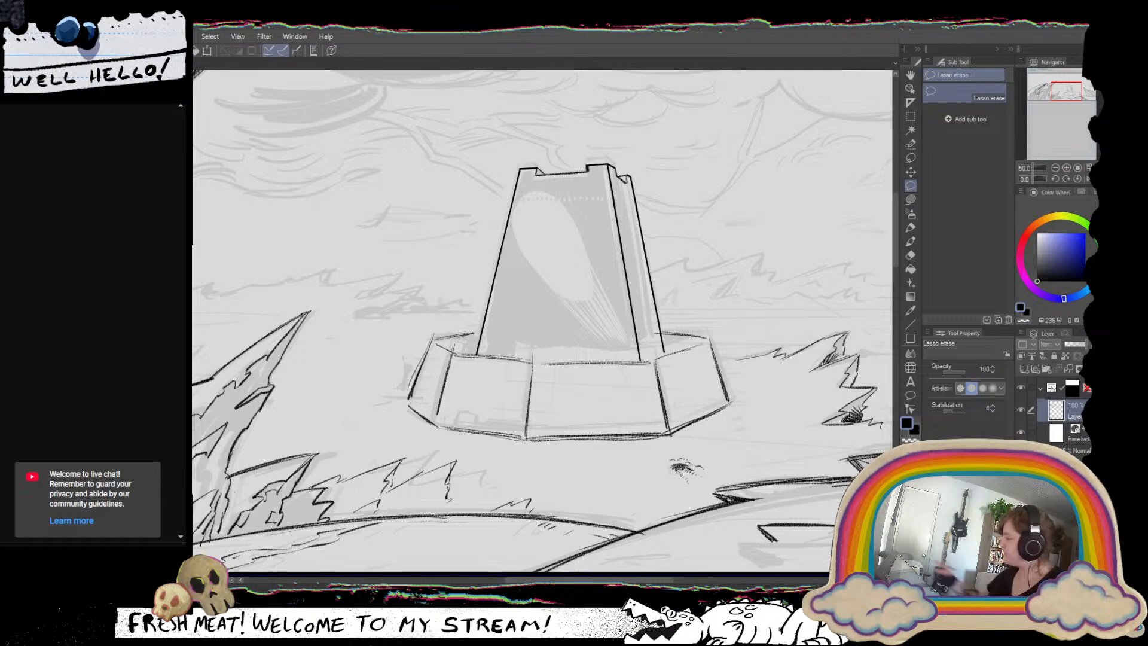
left_click(1055, 168)
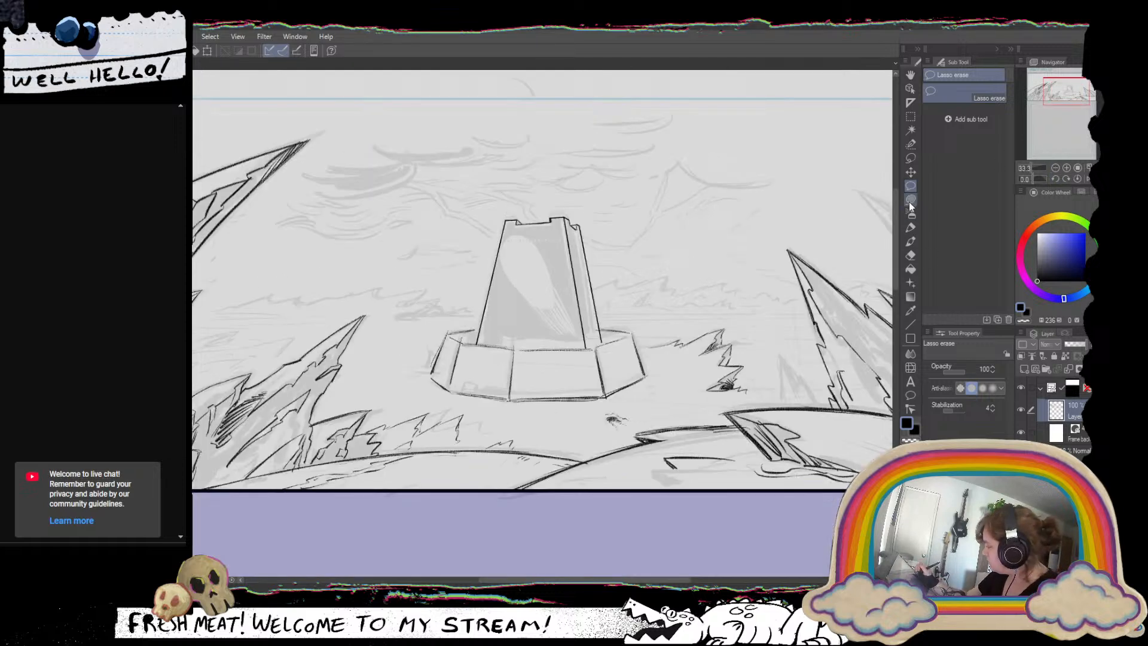
left_click(910, 227)
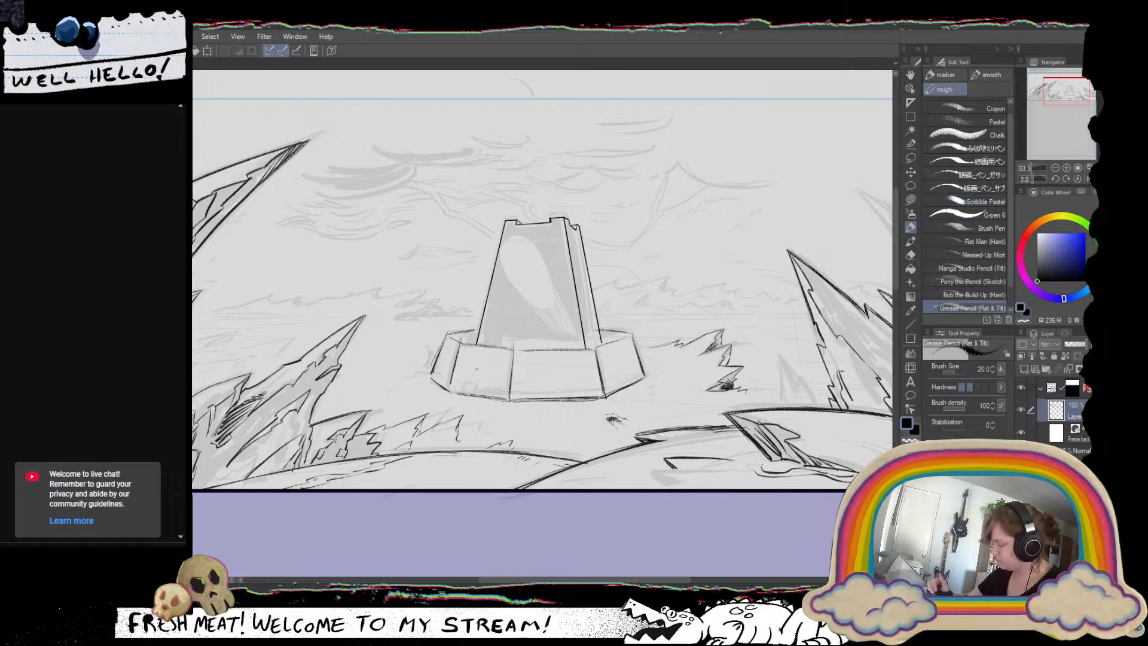
left_click_drag(469, 355, 513, 403)
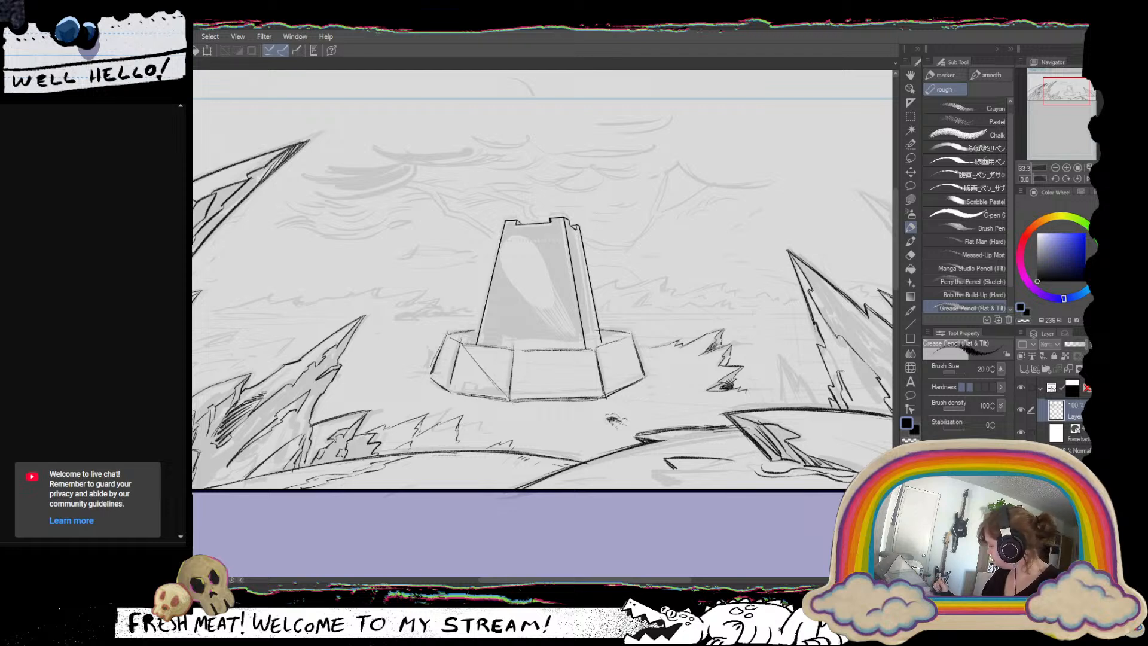
left_click(532, 281)
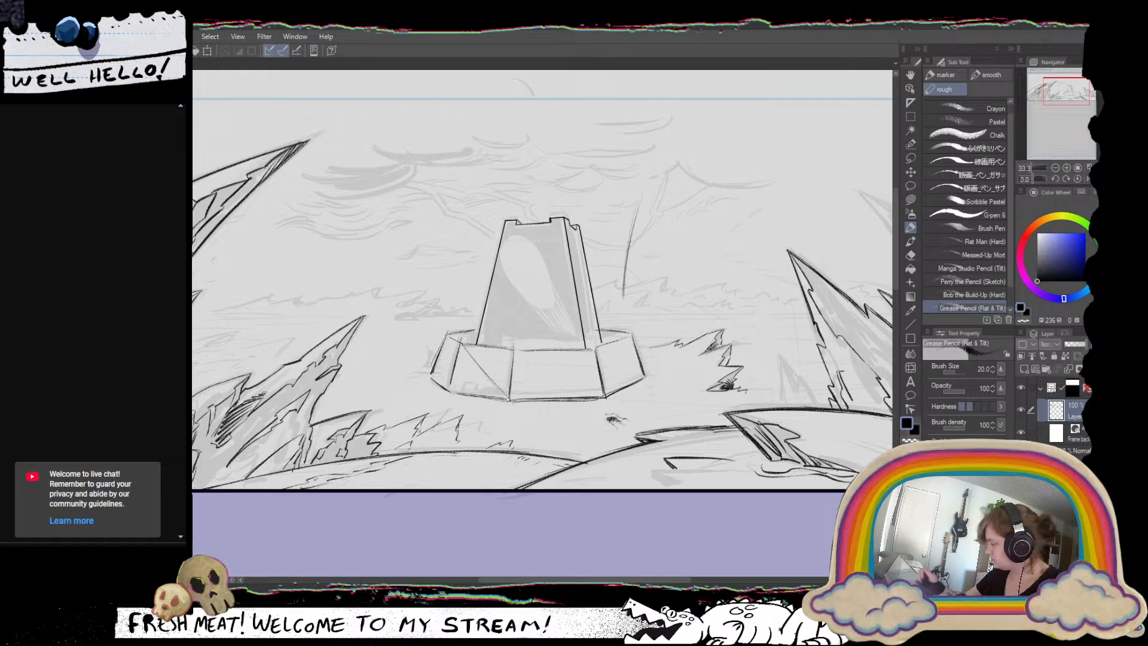
left_click_drag(639, 199, 631, 240)
key("ctrl+z")
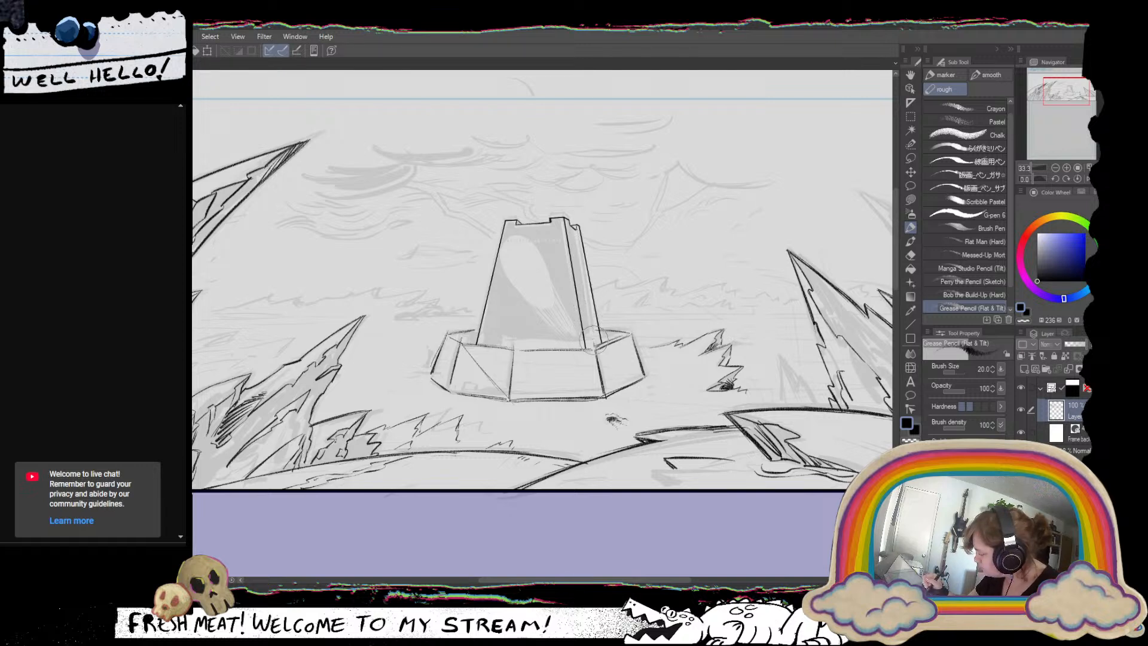
Mirror and rotate the canvas, and redraw the upper edge of the base's front panel as a darker line.
left_click(1085, 178)
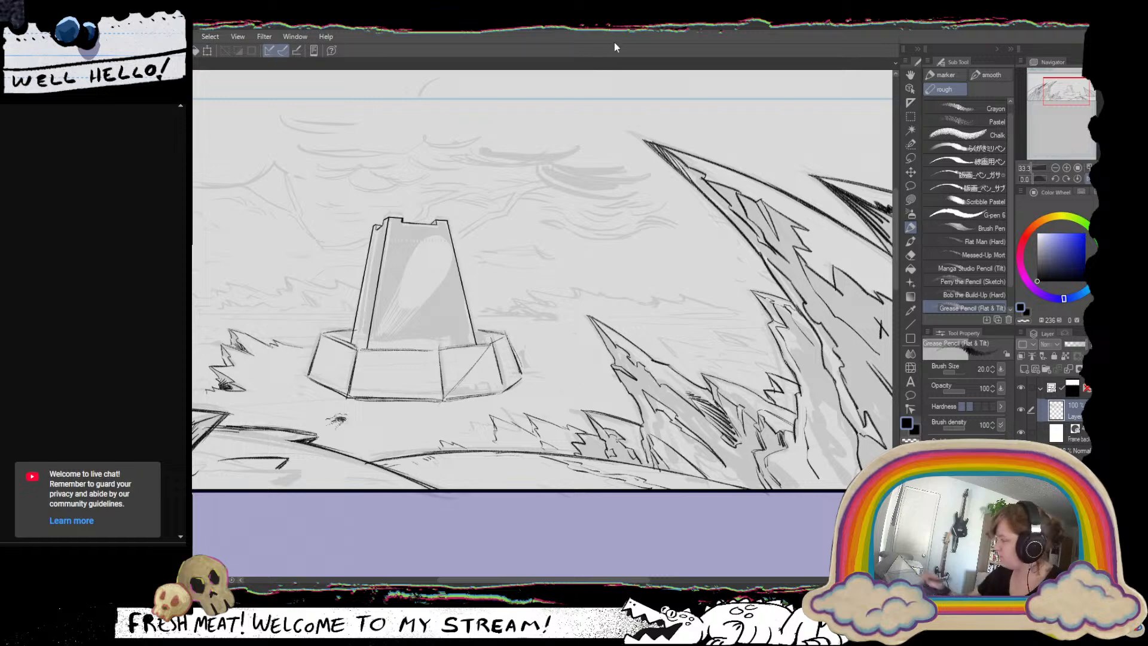
left_click_drag(626, 230, 660, 341)
left_click_drag(389, 326, 450, 478)
left_click_drag(361, 215, 455, 314)
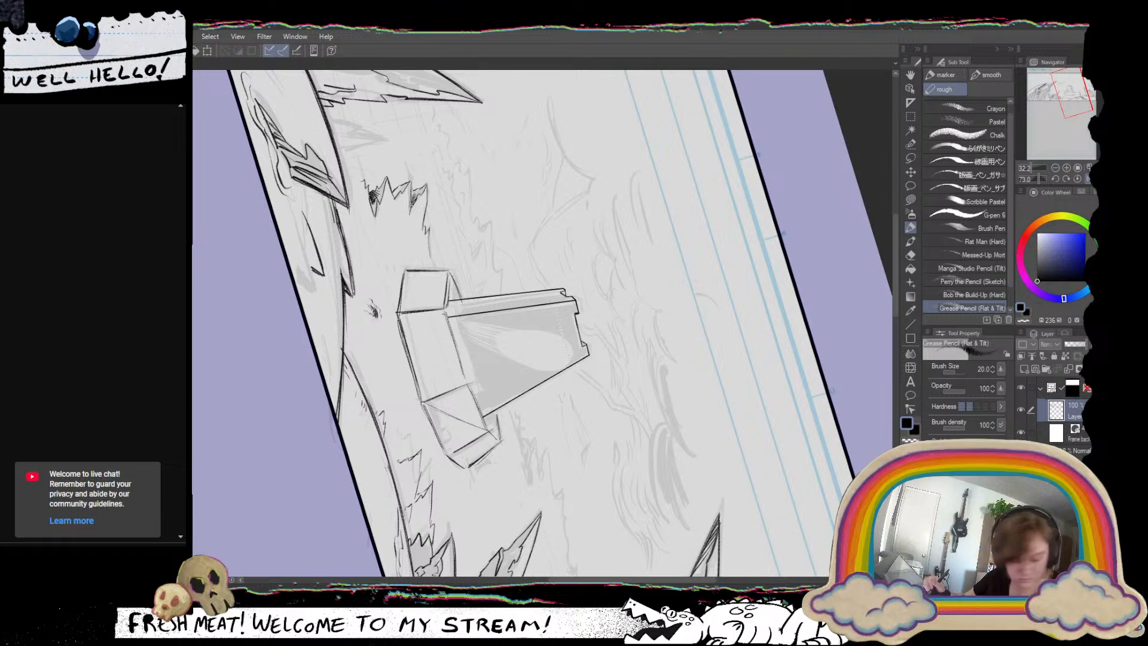
key("c")
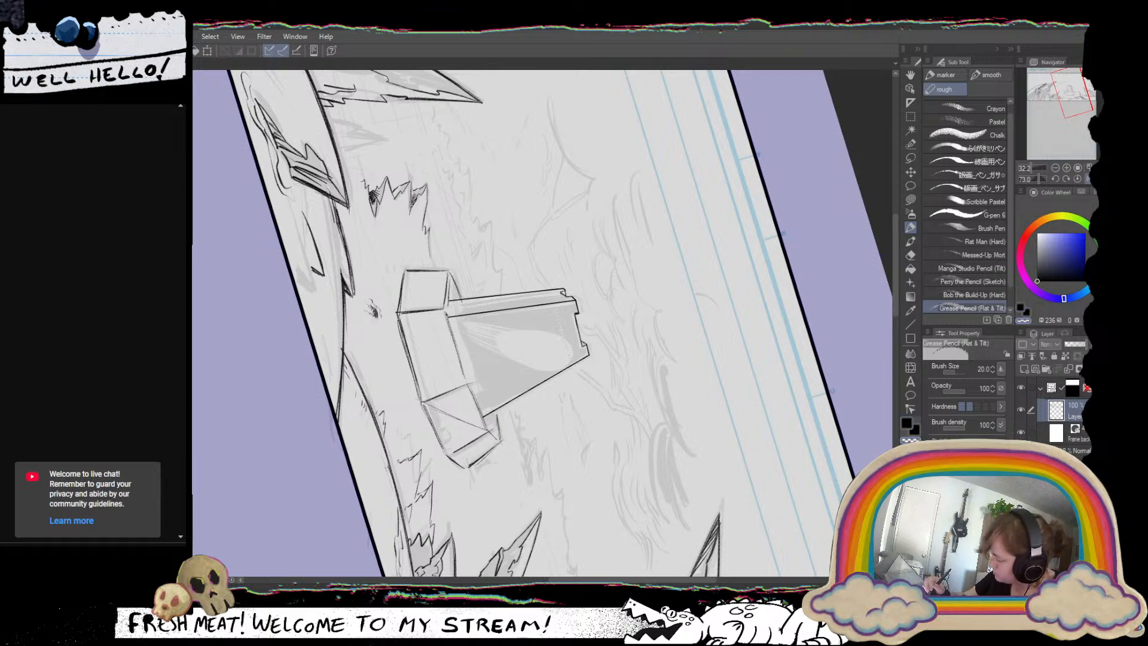
left_click_drag(448, 317, 467, 384)
key("c")
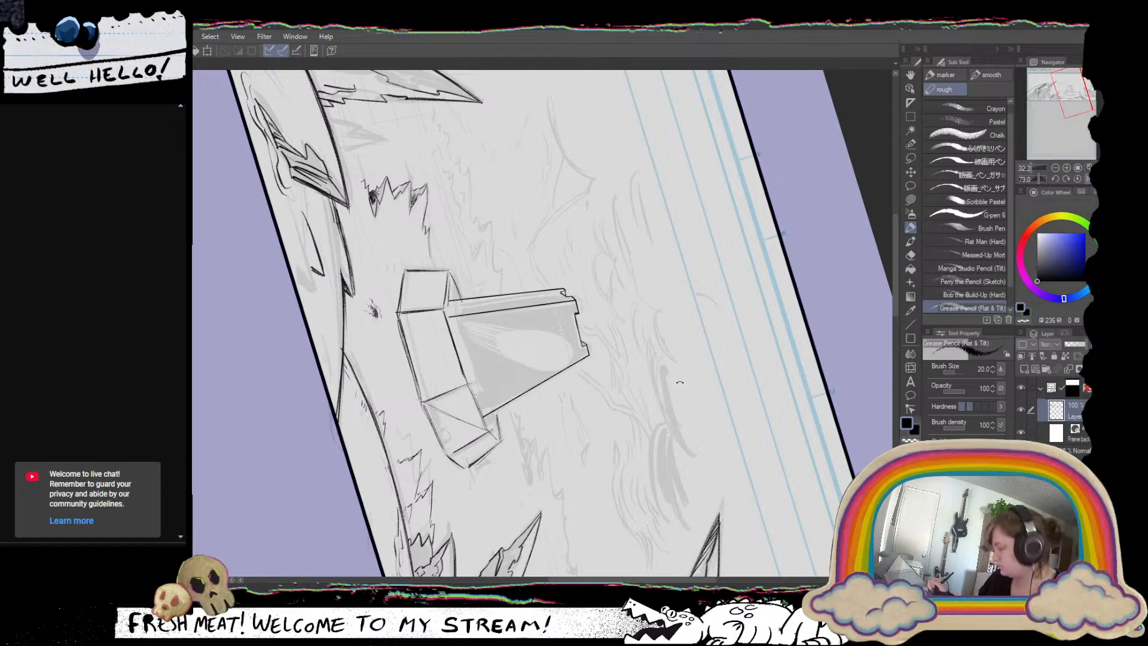
Lasso the upper edge line of the base's front panel, nudge it into alignment with a Scale/Rotate transform, and deselect it.
left_click_drag(680, 382, 639, 187)
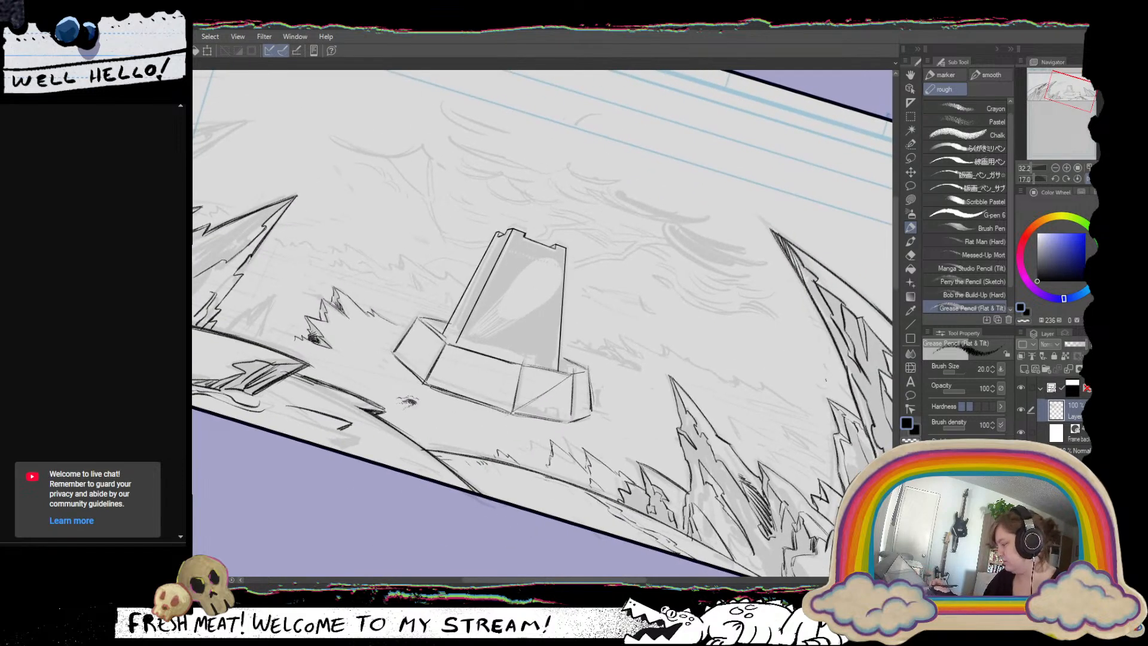
mouse_move(755, 410)
left_mouse_down()
mouse_move(711, 448)
mouse_move(546, 496)
mouse_move(472, 478)
left_mouse_up()
key("m")
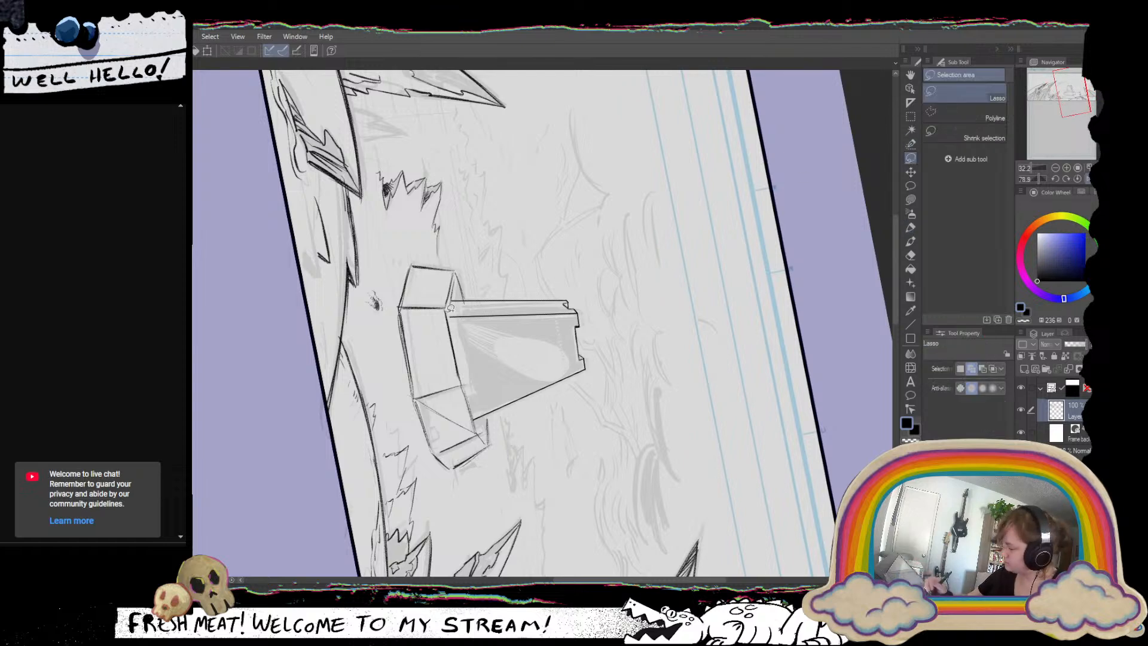
left_click_drag(451, 308, 454, 317)
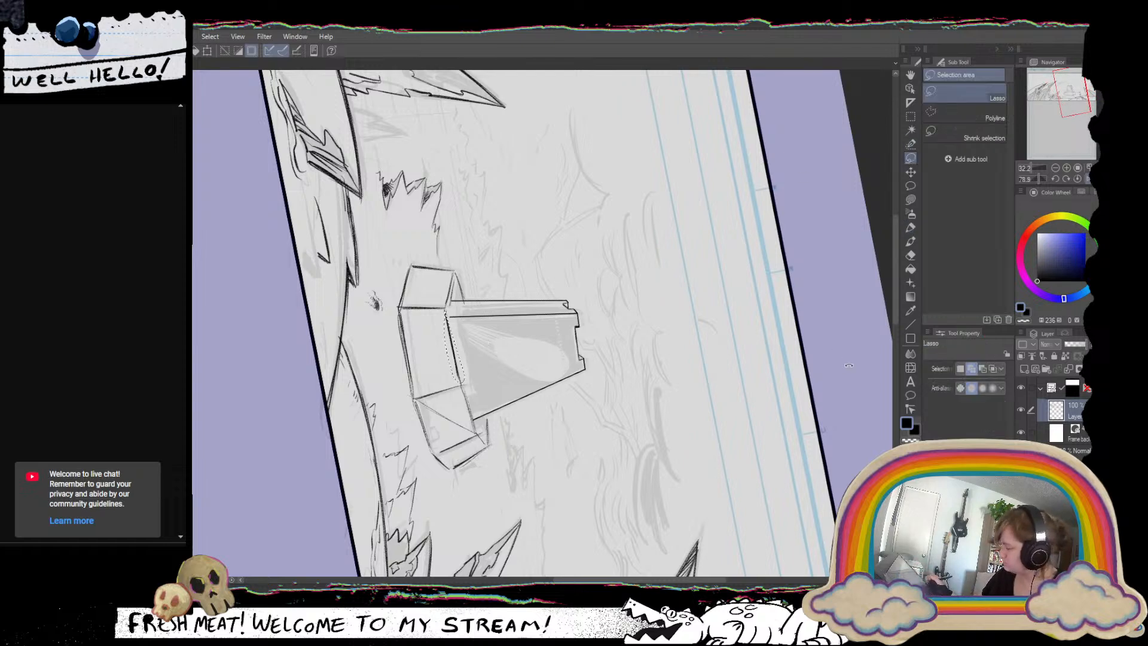
left_click_drag(849, 366, 556, 108)
left_click_drag(708, 270, 703, 323)
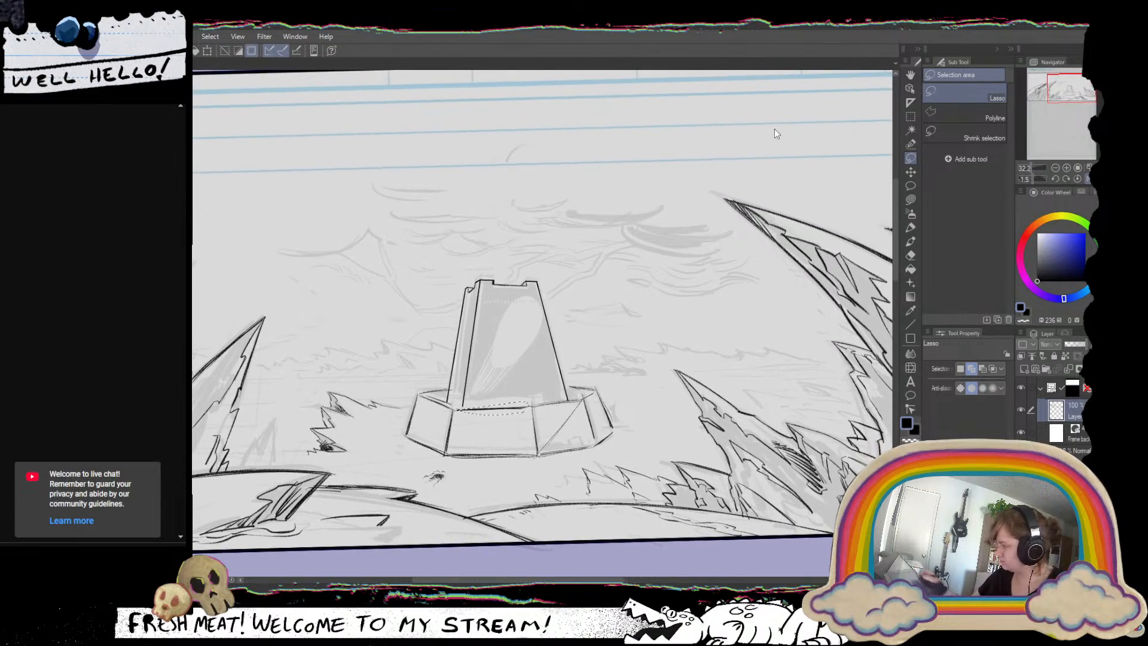
key("ctrl+d")
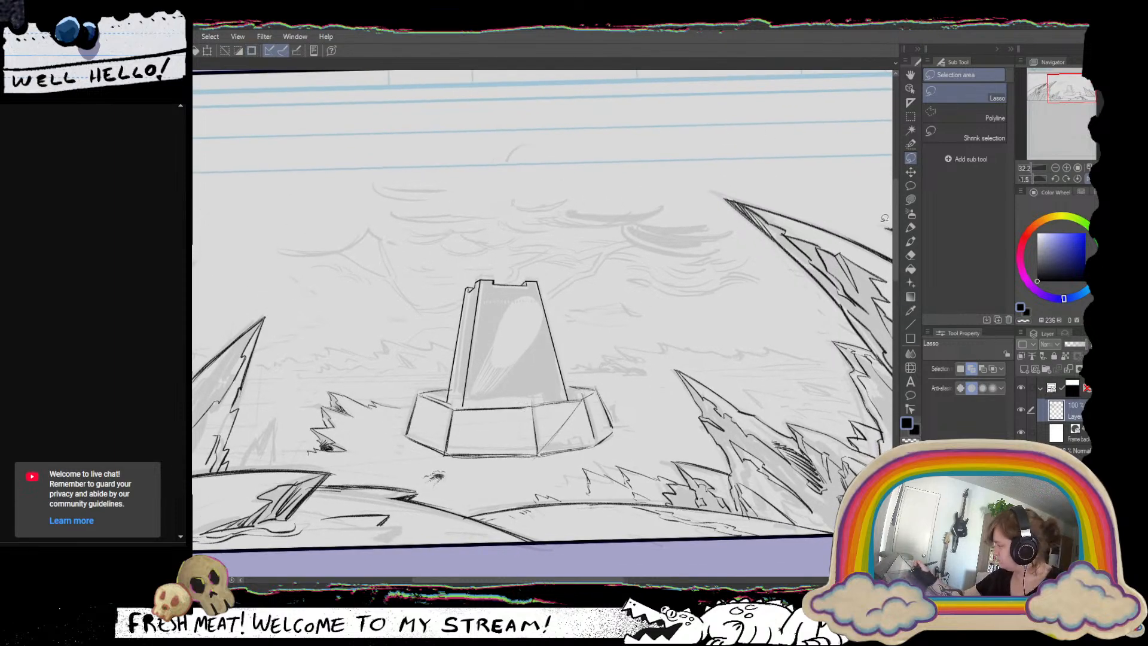
key("ctrl+t")
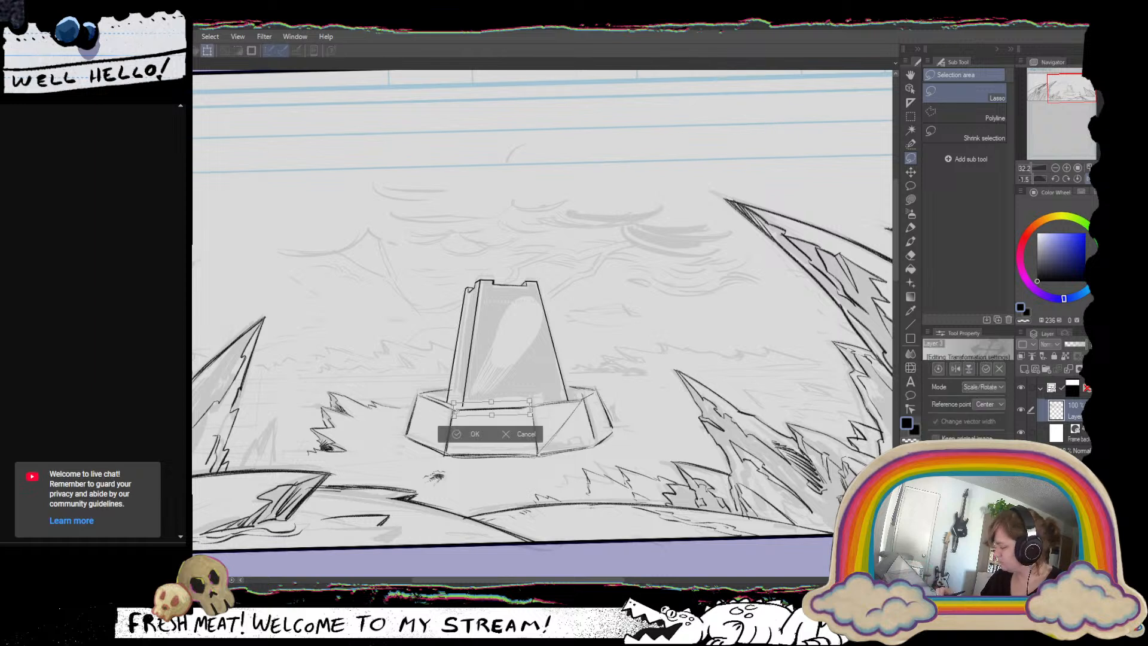
left_click_drag(456, 410, 456, 409)
left_click_drag(545, 403, 546, 407)
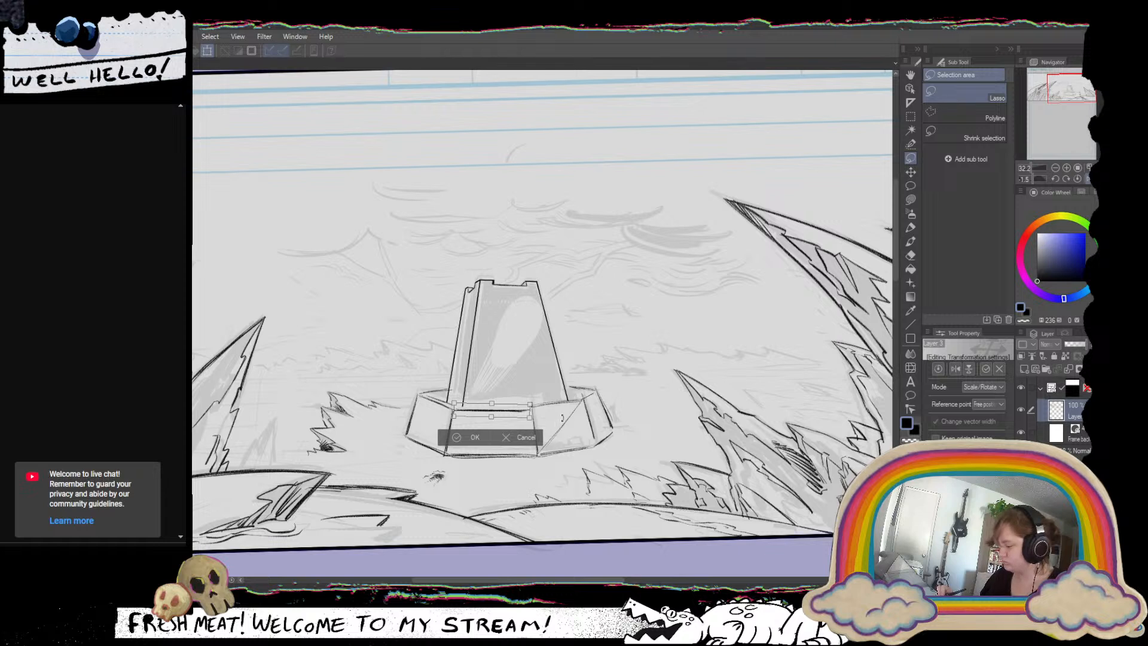
left_click(458, 437)
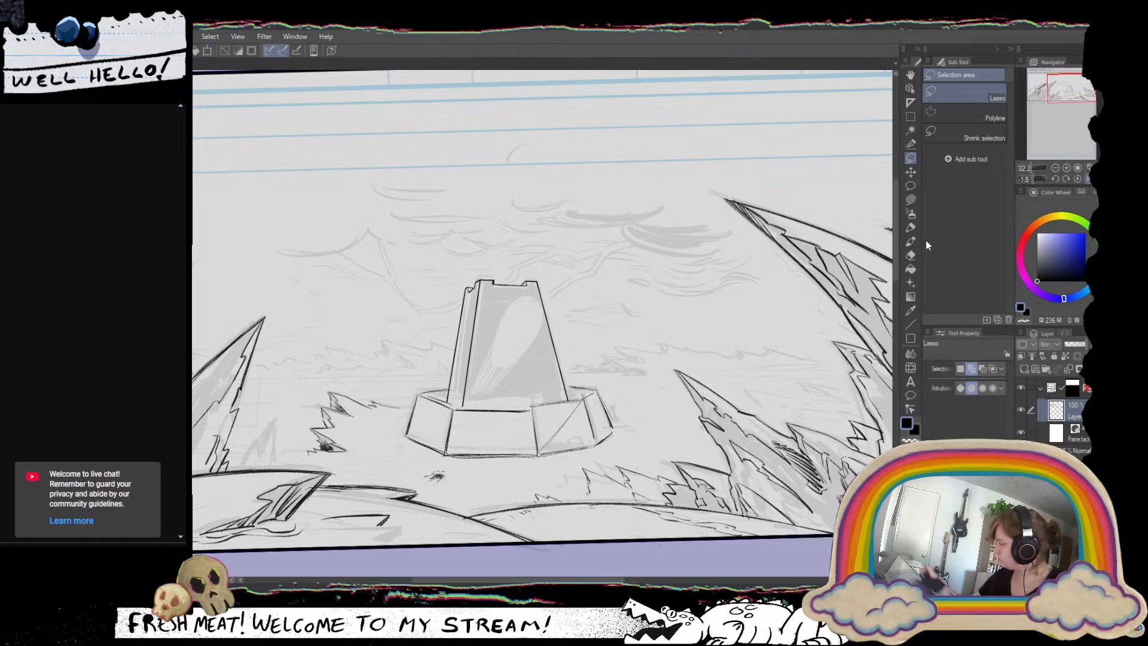
left_click(910, 227)
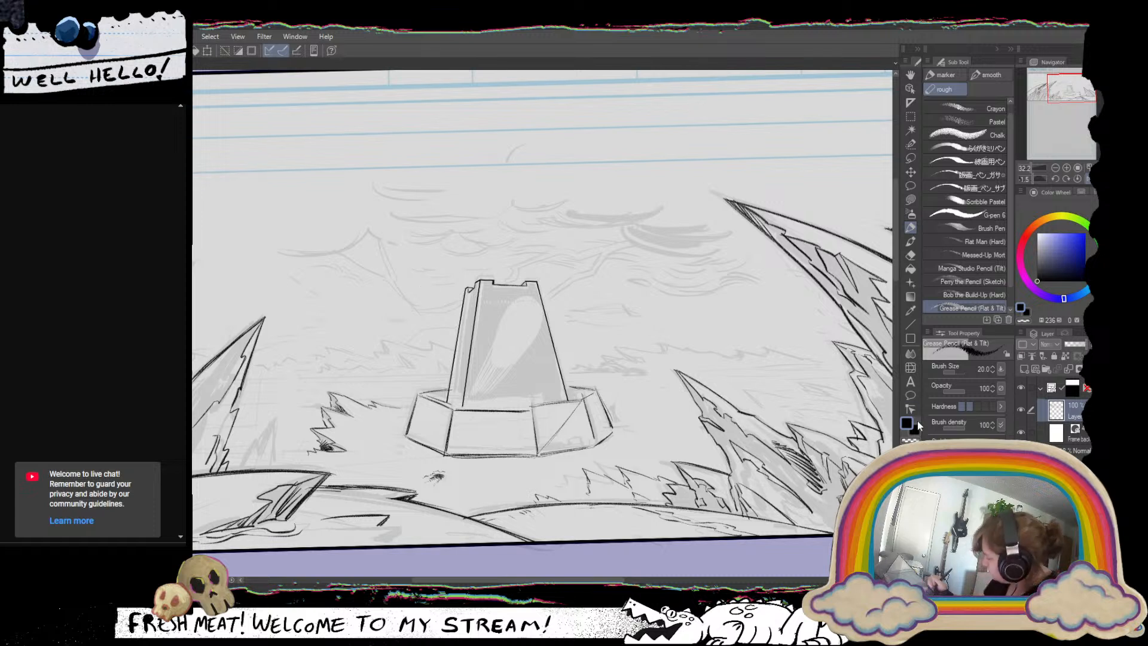
key("ctrl+d")
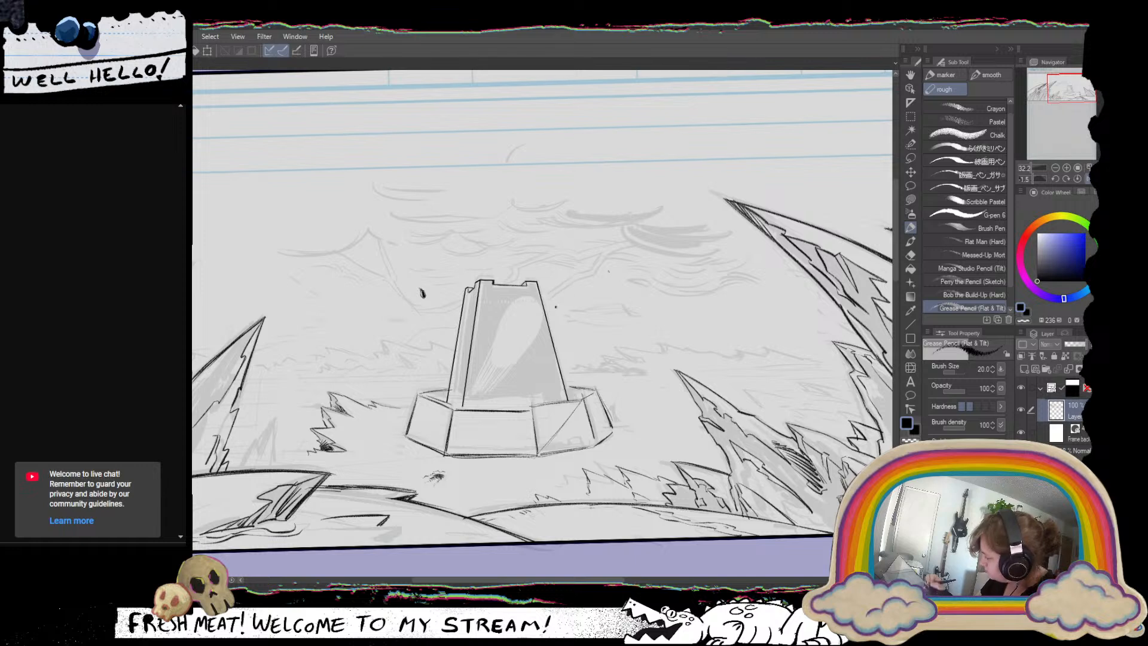
Ink small debris marks on the ground in front of the base and beside the tower with the smooth MGペン 3 pen.
left_click(987, 76)
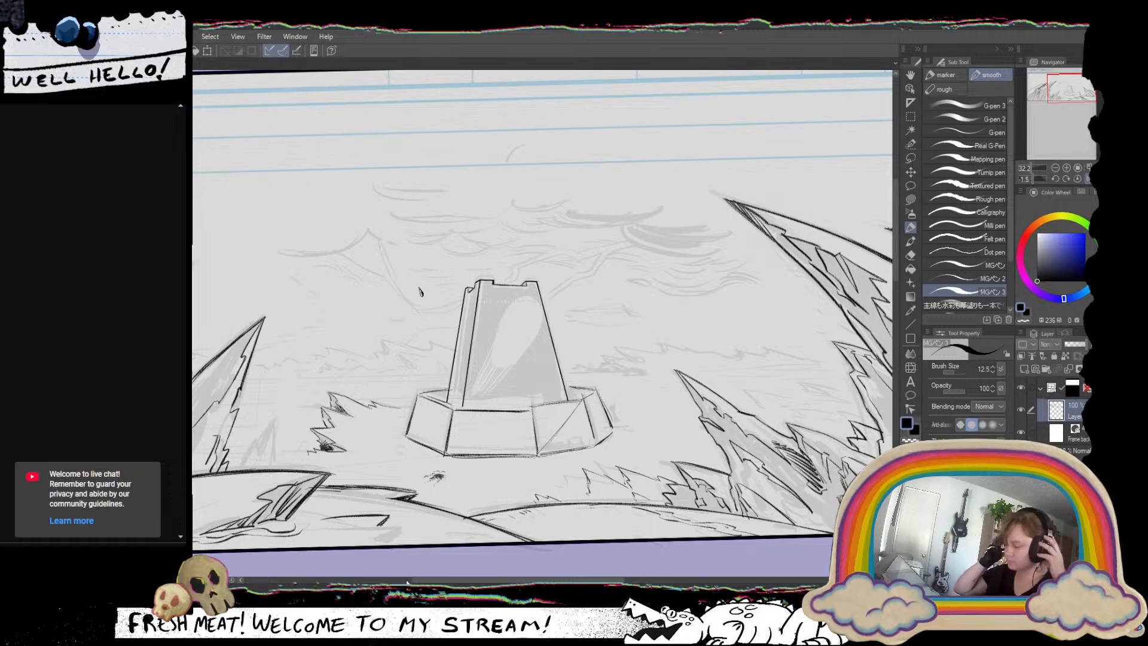
left_click(1088, 179)
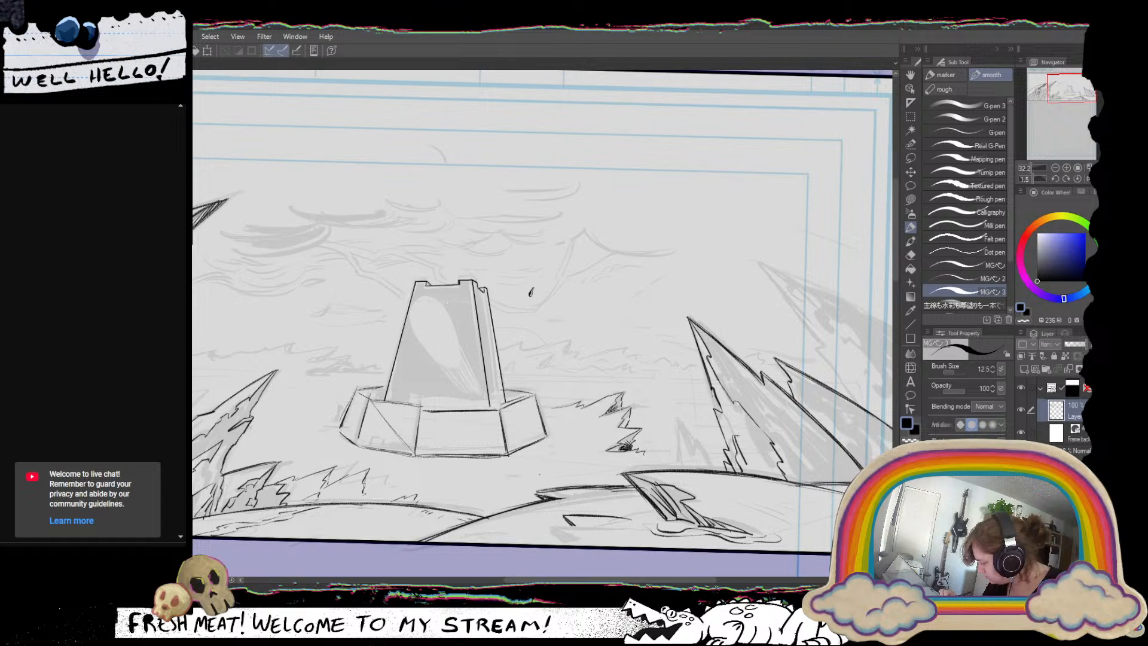
left_click_drag(545, 465, 502, 484)
key("ctrl+z")
key("ctrl+z")
key("ctrl+z")
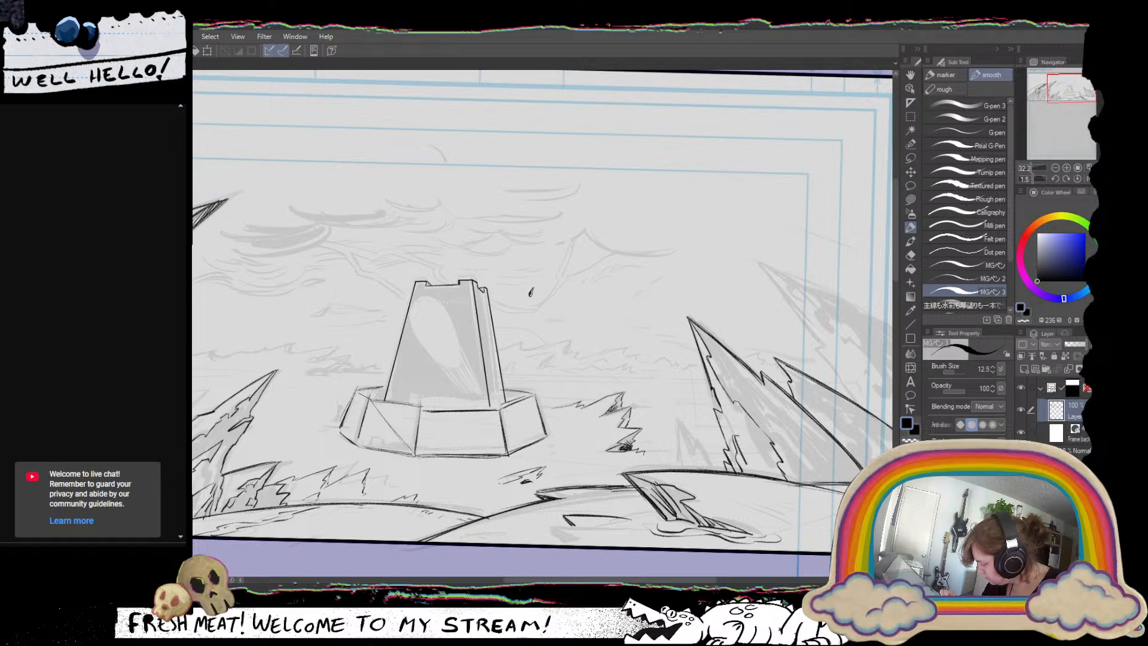
left_click_drag(522, 483, 531, 482)
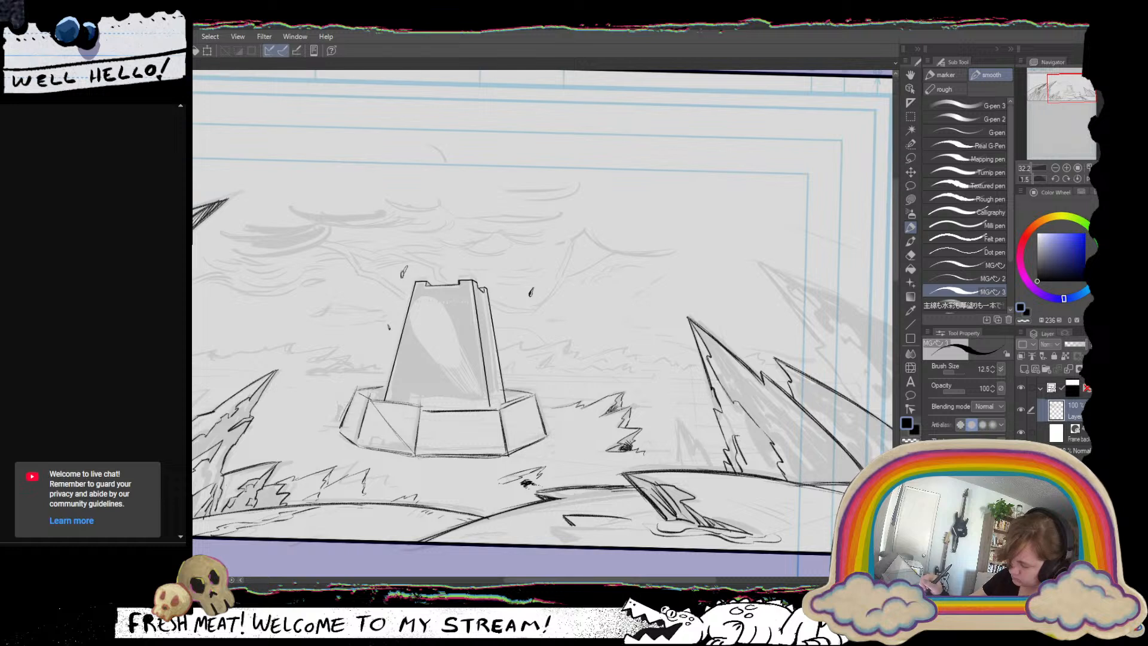
key("ctrl+z")
key("ctrl+z")
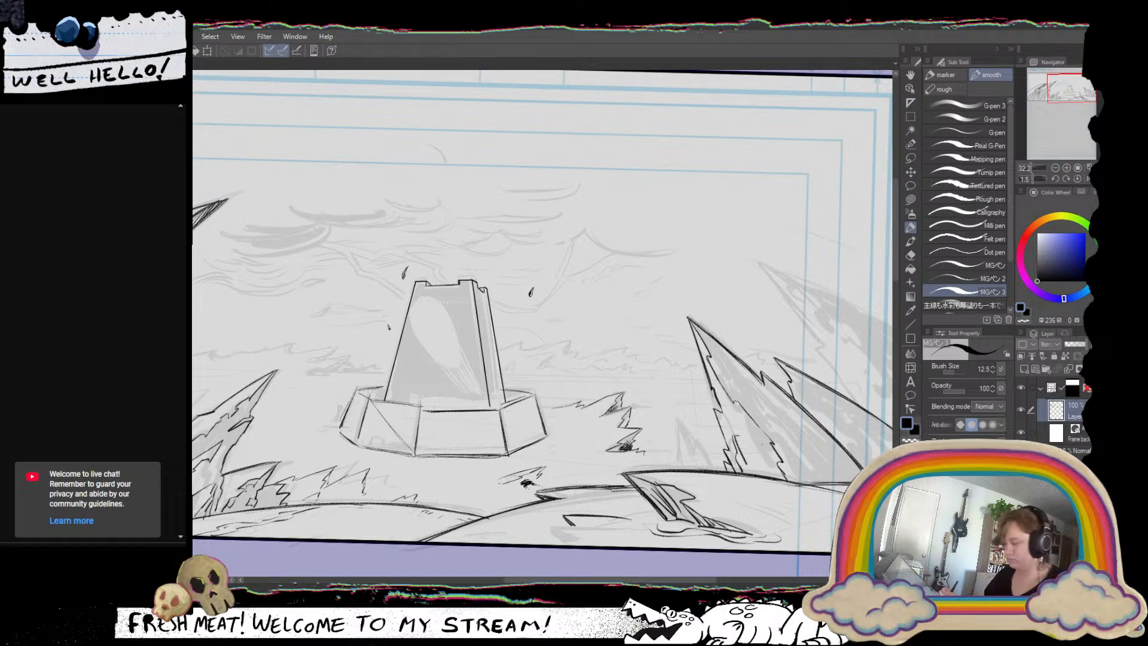
left_click(911, 325)
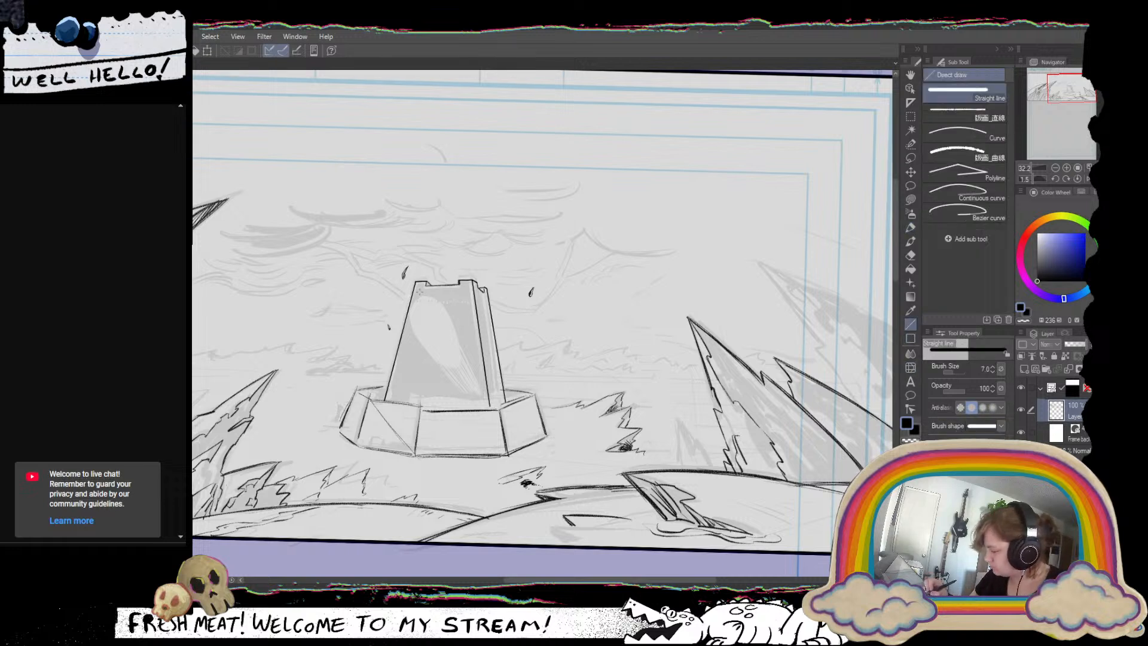
left_click_drag(419, 291, 465, 288)
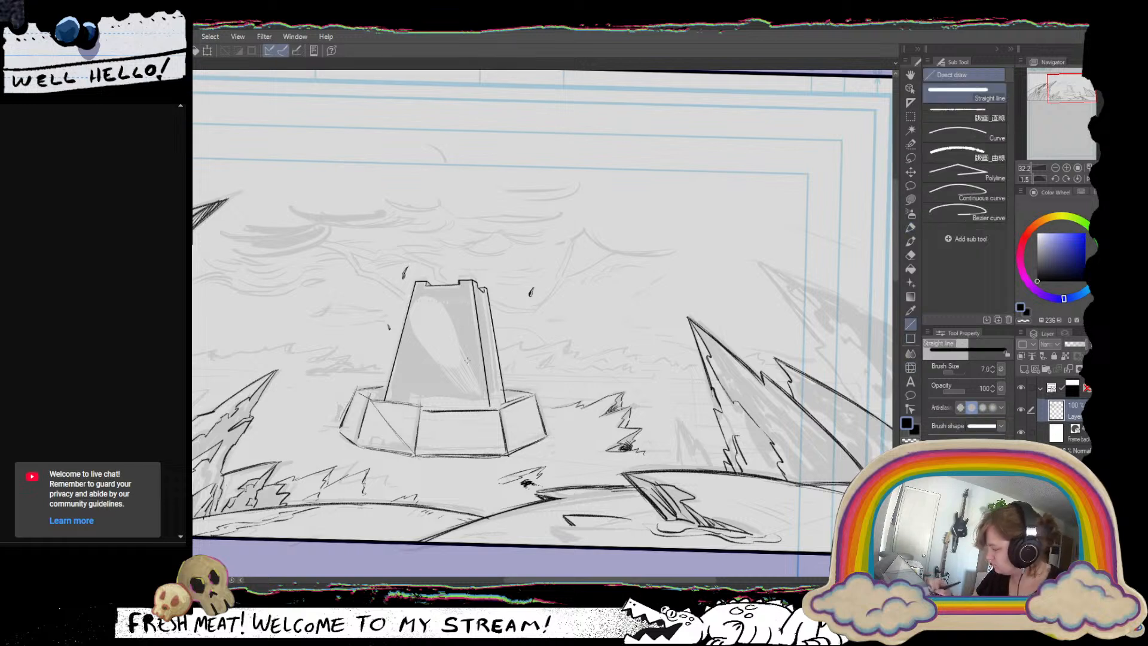
left_click(912, 104)
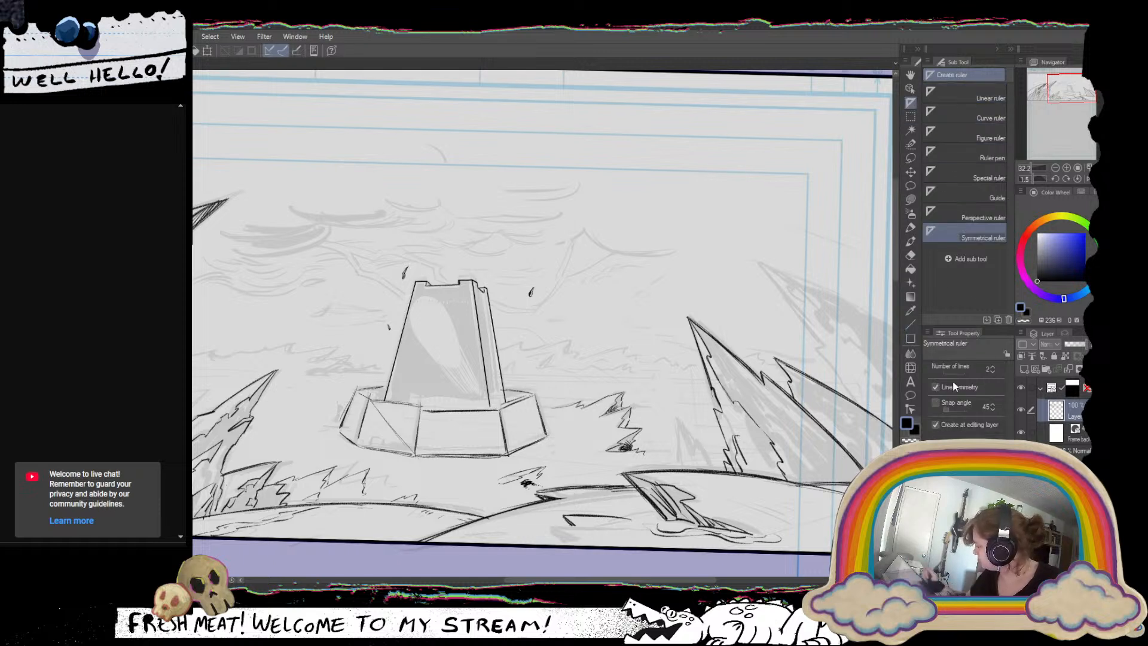
left_click(969, 95)
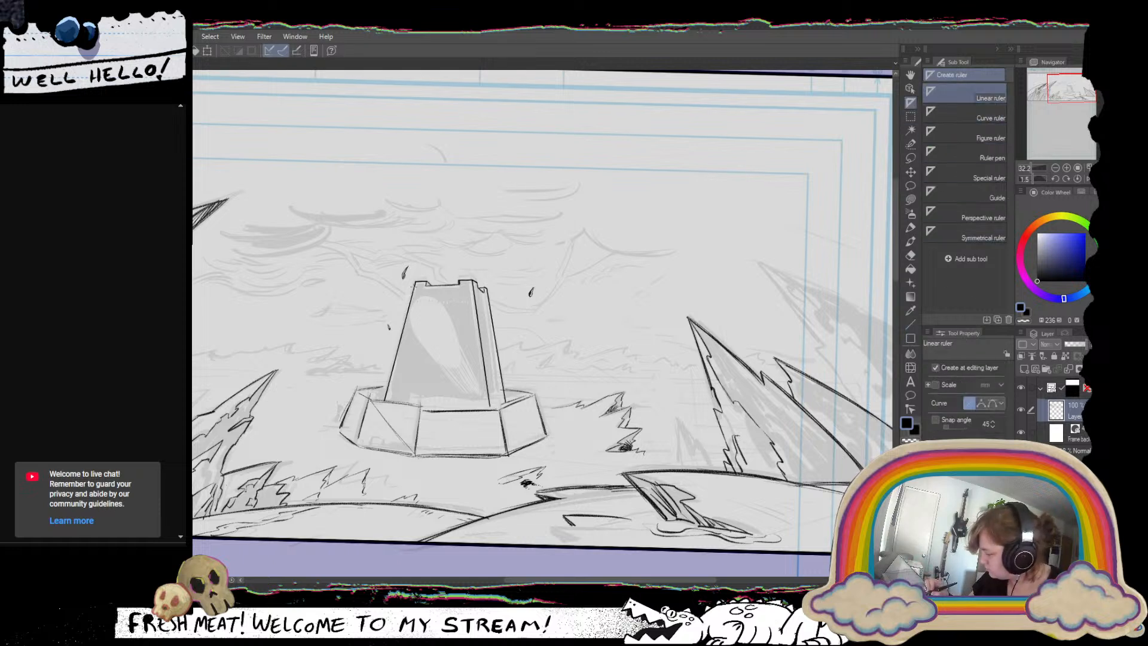
left_click_drag(414, 285, 518, 281)
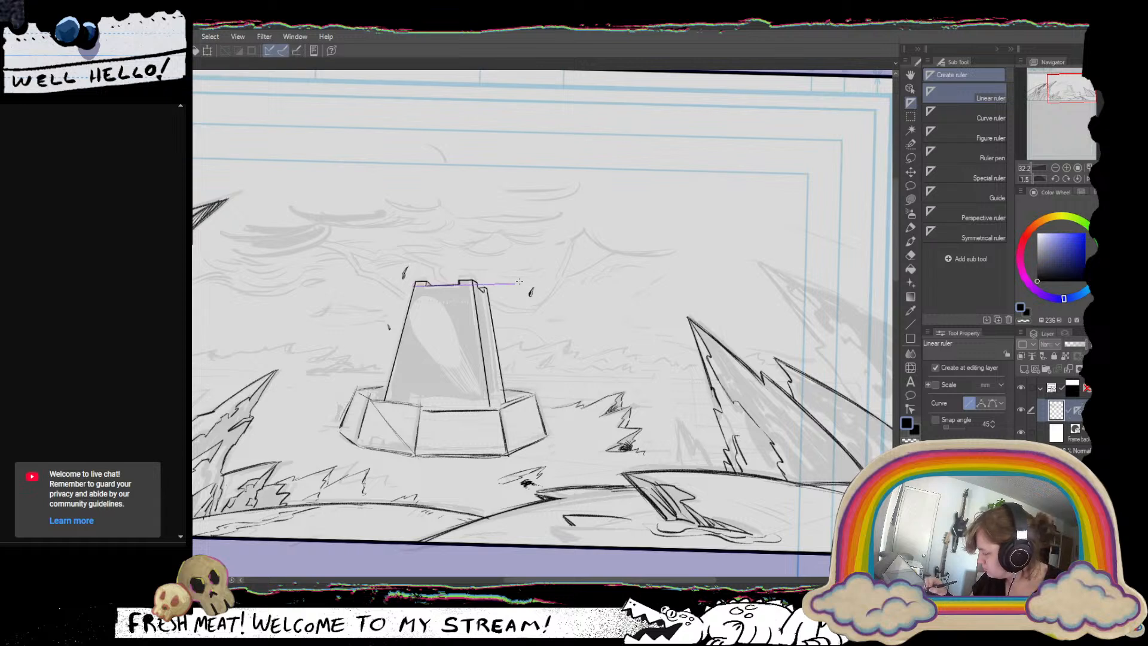
key("ctrl+z")
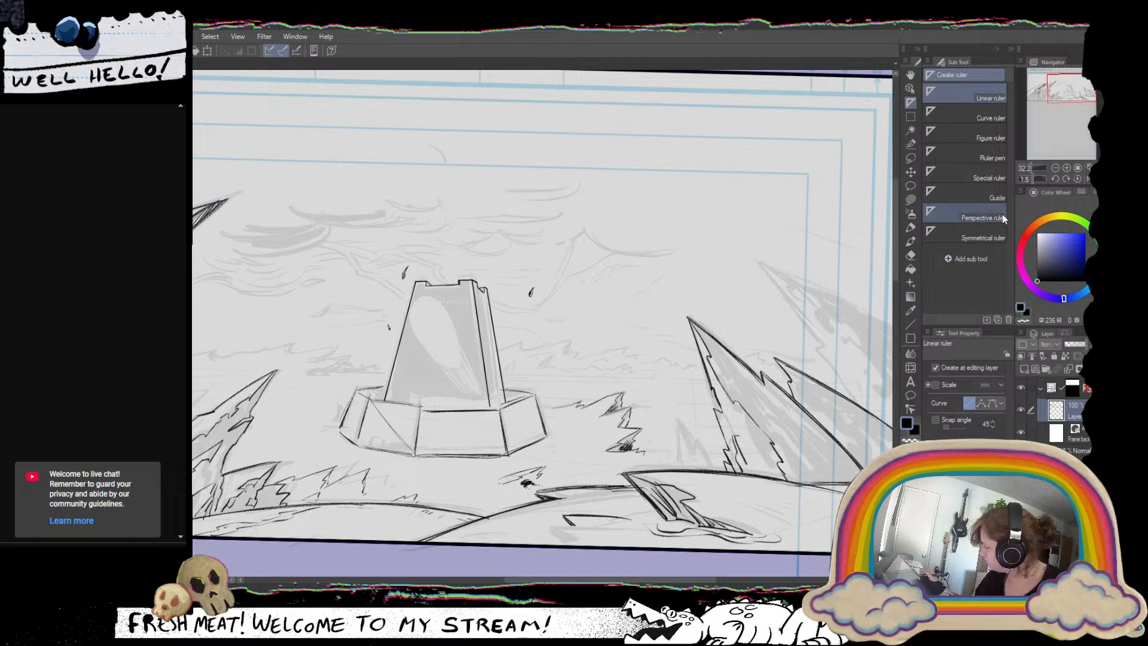
Place a Parallel line special ruler along the tower's top edge and return to the smooth pen.
left_click(986, 174)
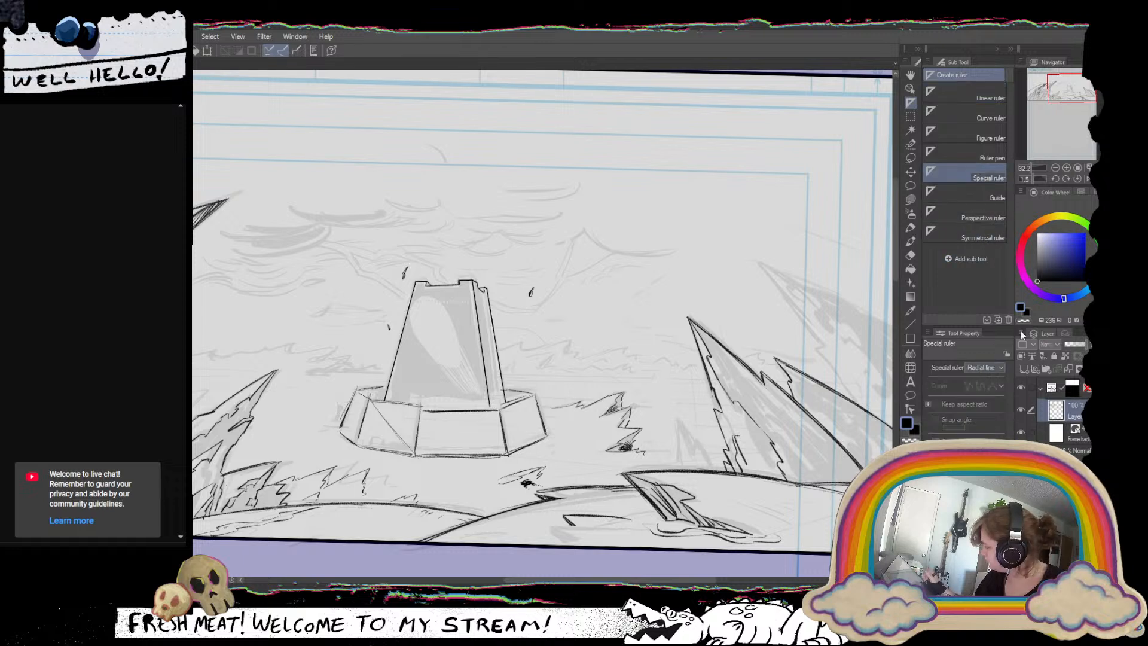
left_click(980, 369)
left_click(977, 384)
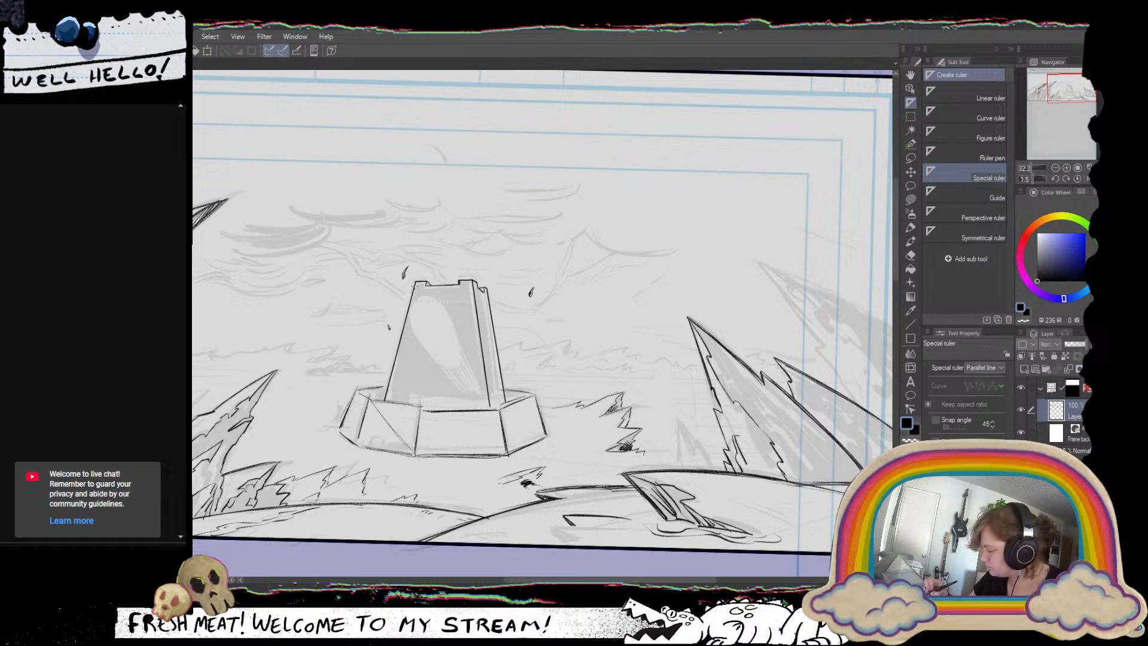
left_click_drag(416, 286, 527, 282)
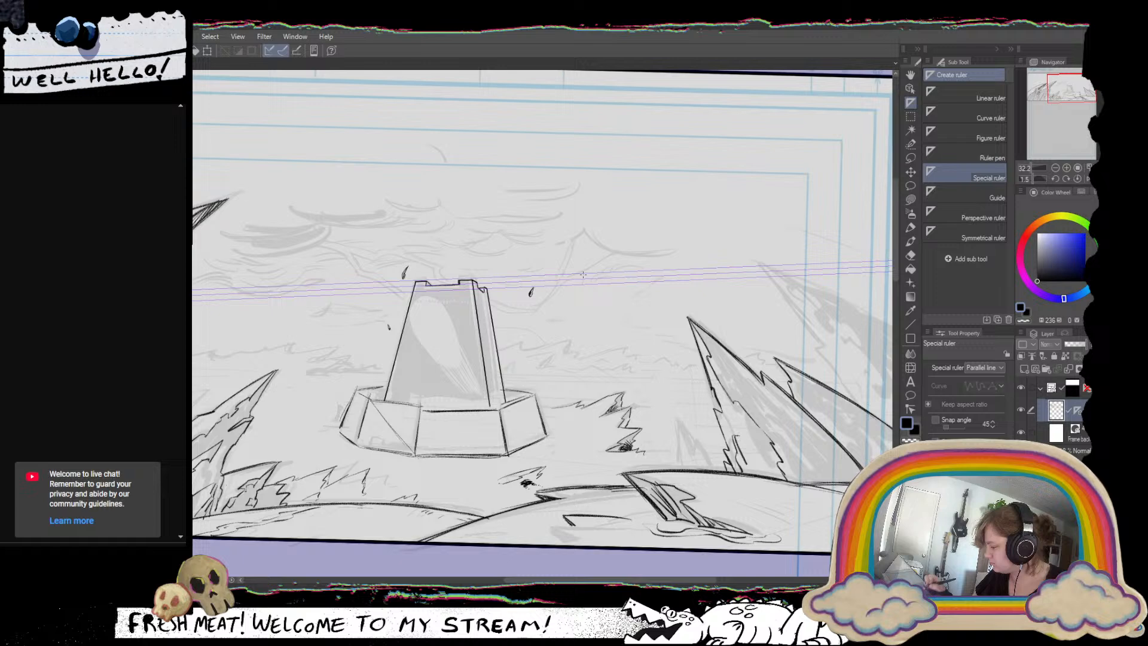
left_click(910, 228)
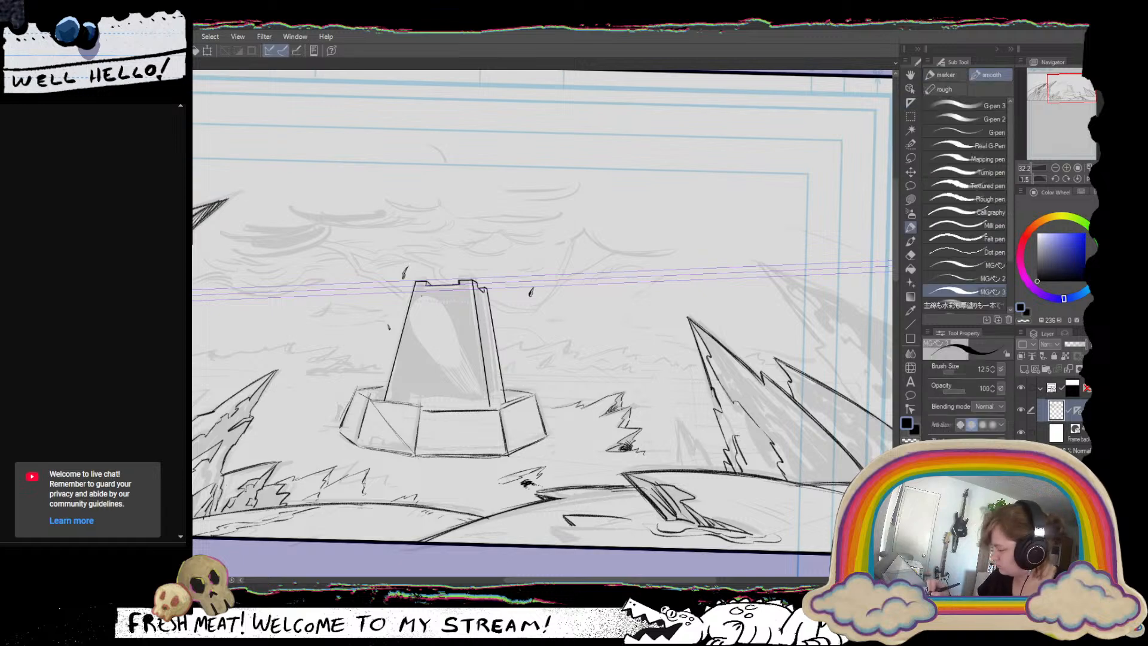
Show the whole panel and reset the canvas rotation to 0.
scroll(424, 306, "down", 5)
left_click_drag(489, 392, 654, 389)
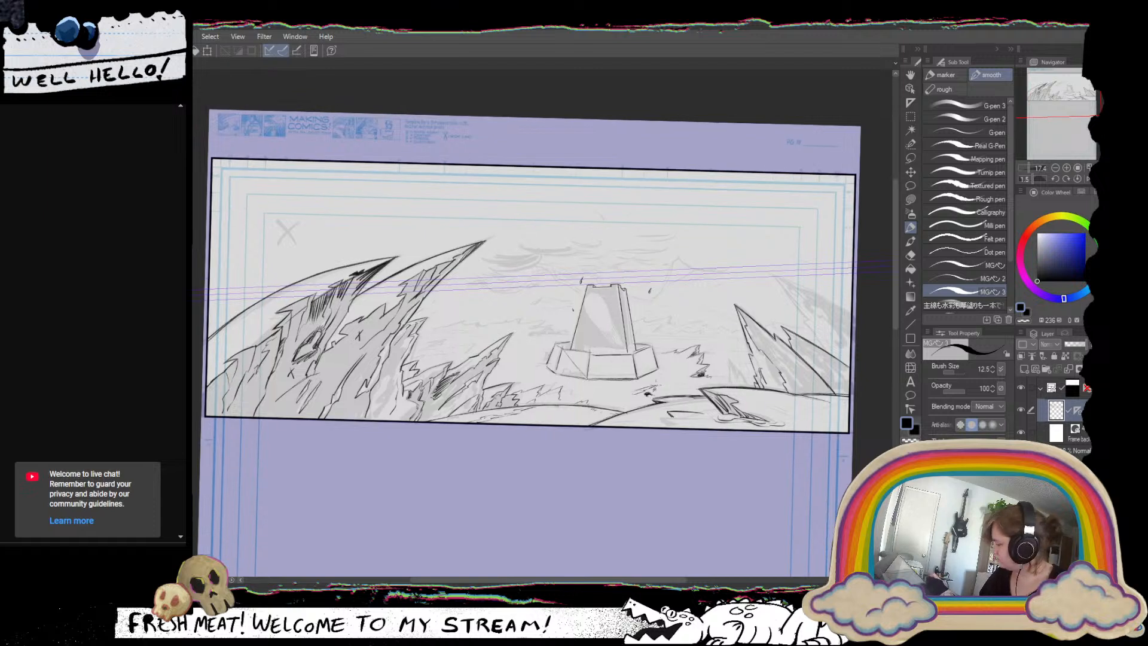
left_click(1077, 179)
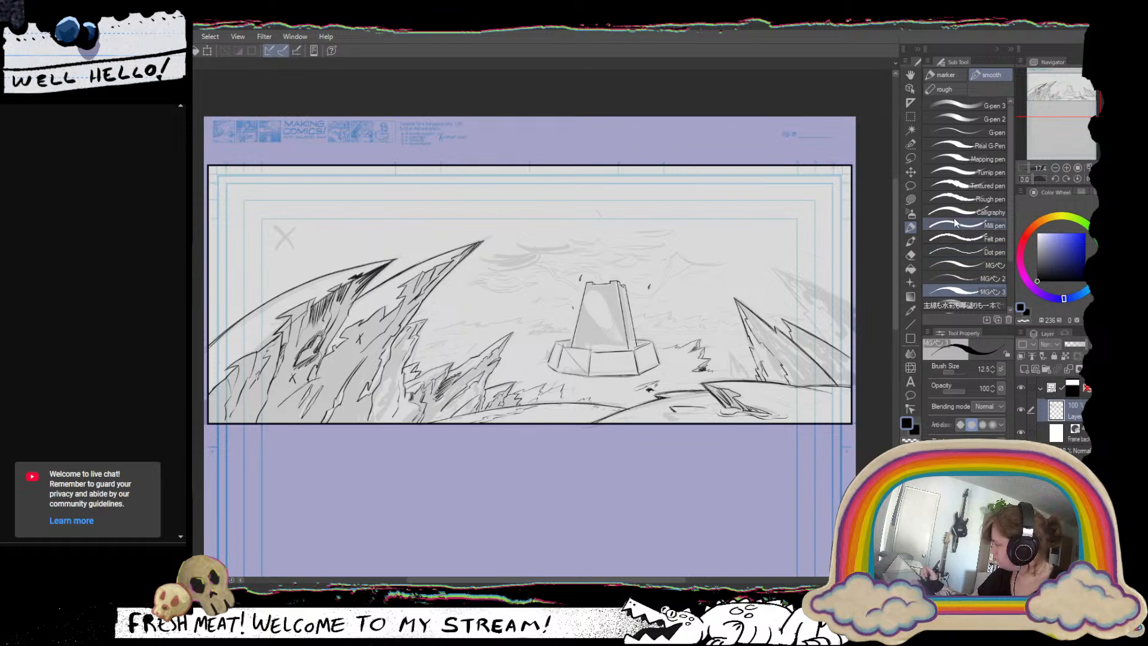
Try a horizontal Parallel line special ruler across the bottom of the tower's base, and undo it.
left_click(911, 103)
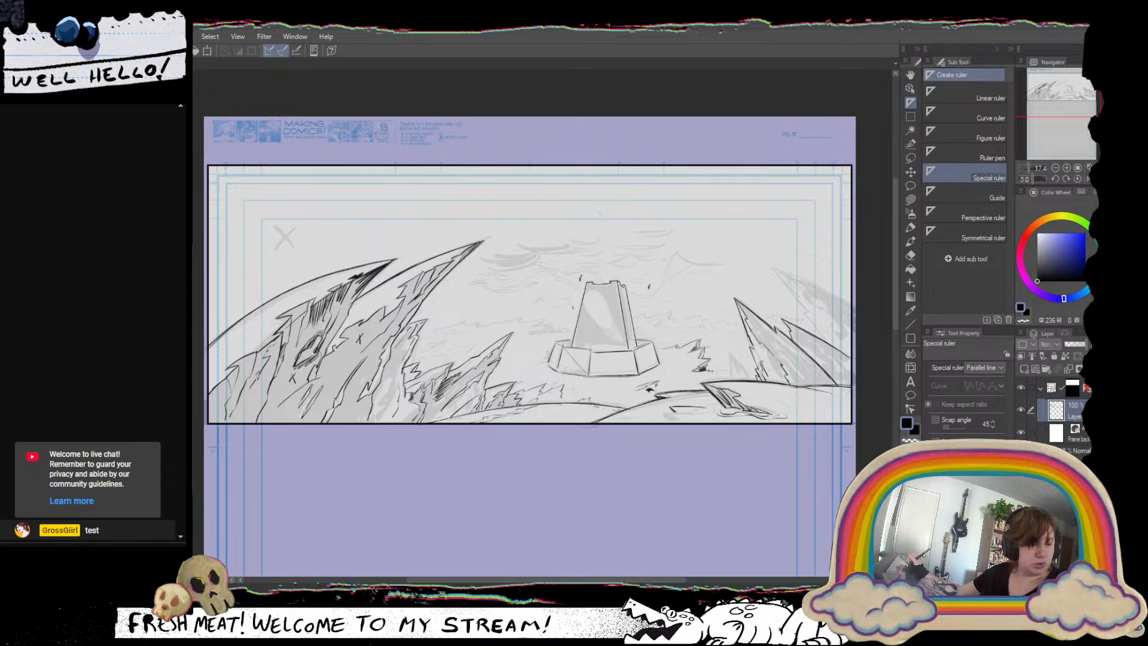
left_click_drag(466, 378, 627, 378)
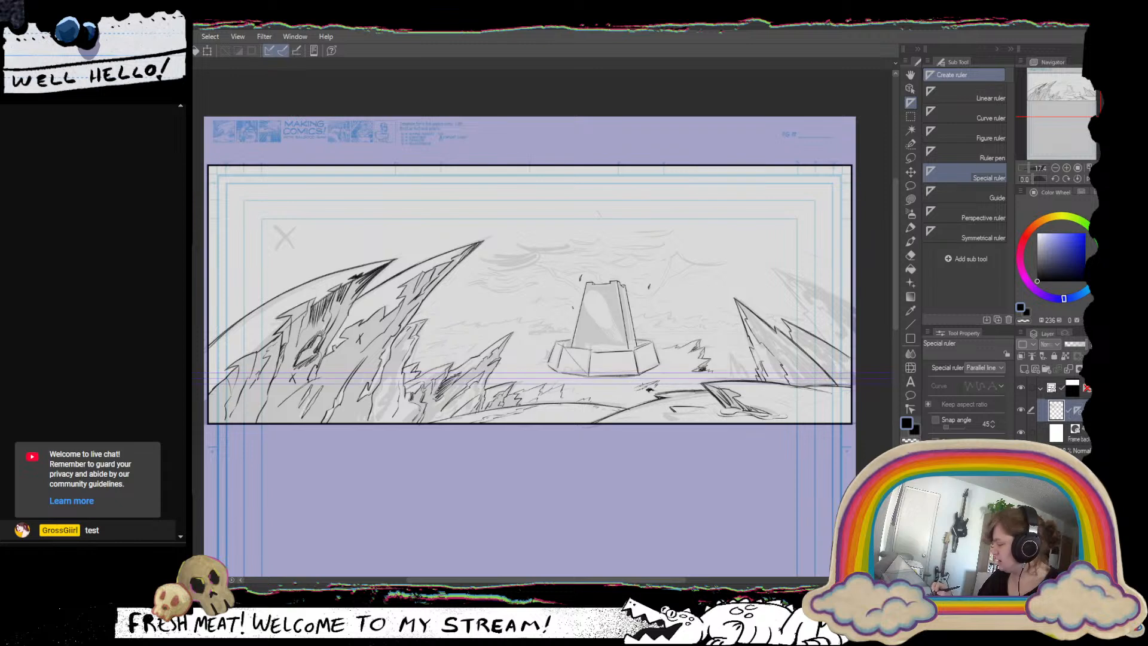
key("ctrl+z")
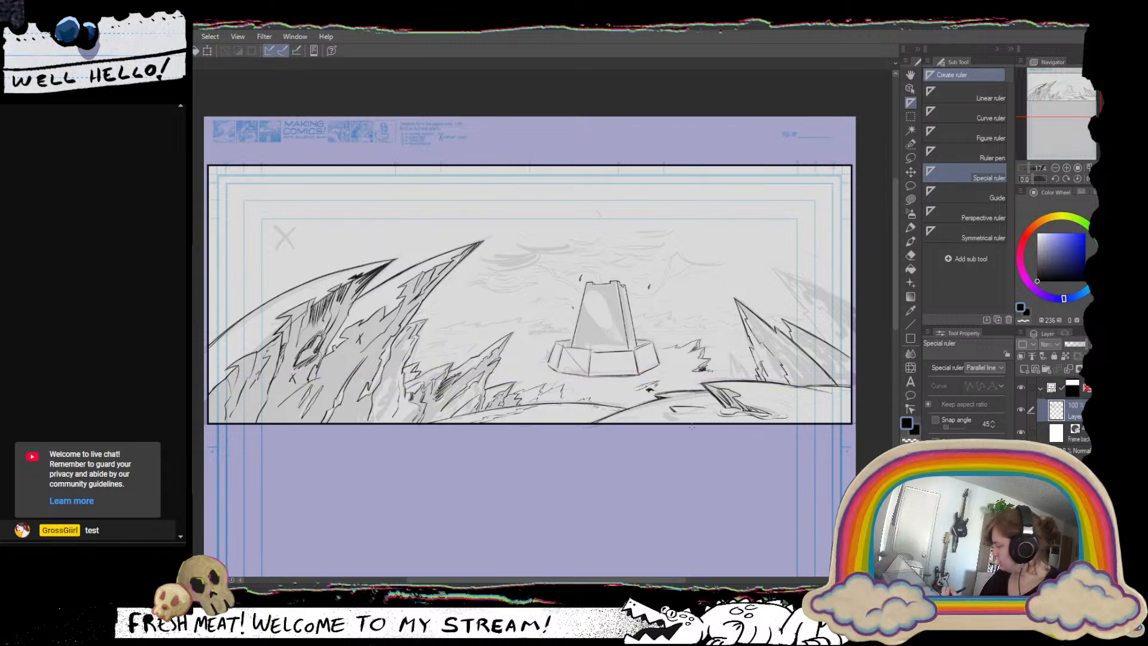
Place a special ruler of the Radial line type and return to the smooth MGペン 3 pen.
left_click_drag(1068, 99, 1041, 113)
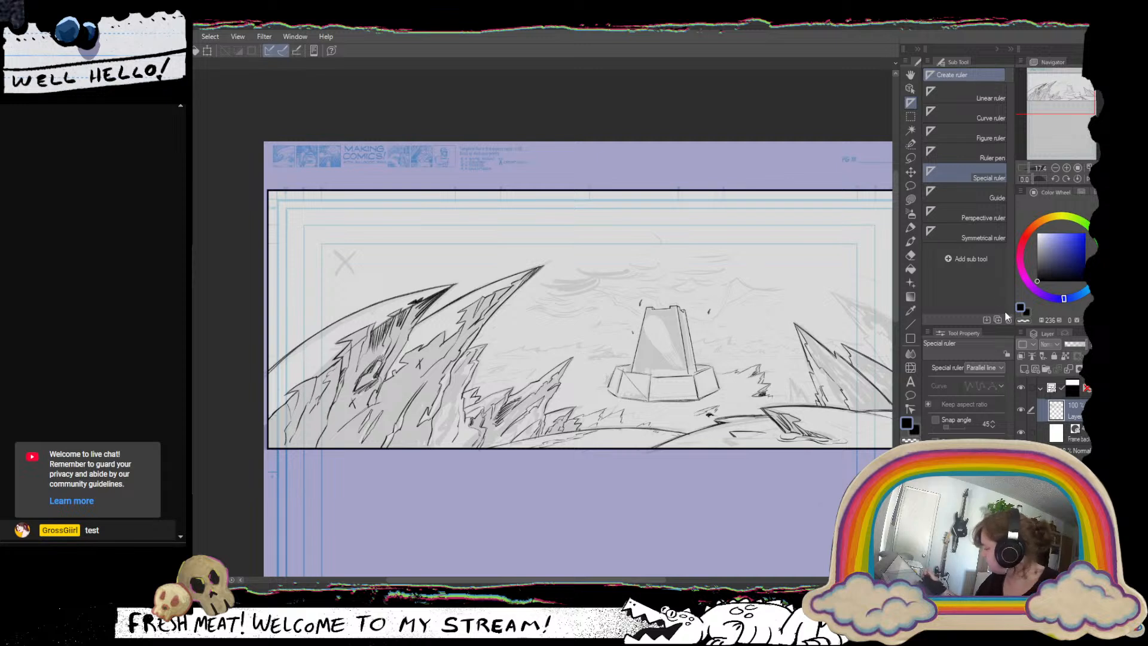
left_click(980, 412)
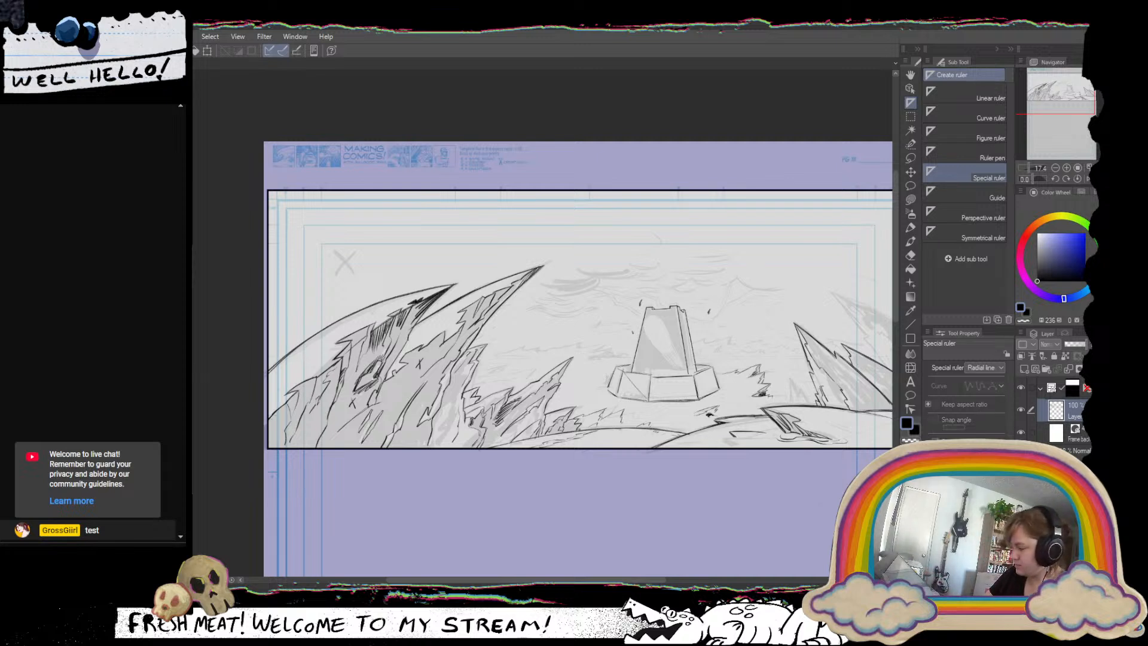
left_click(664, 353)
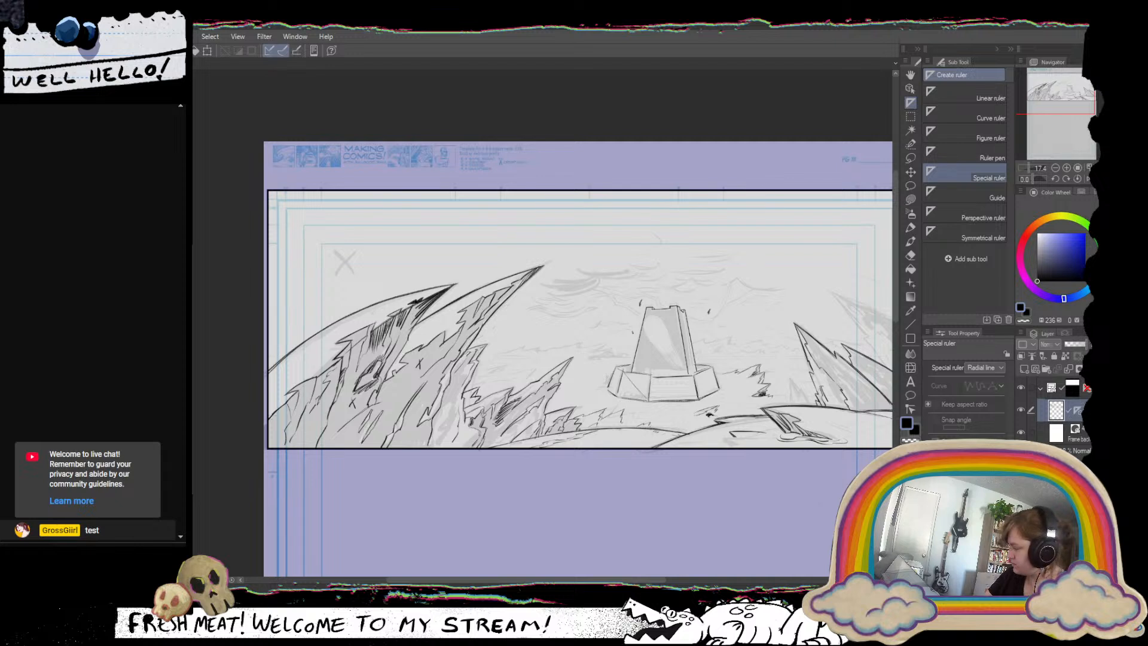
left_click(911, 240)
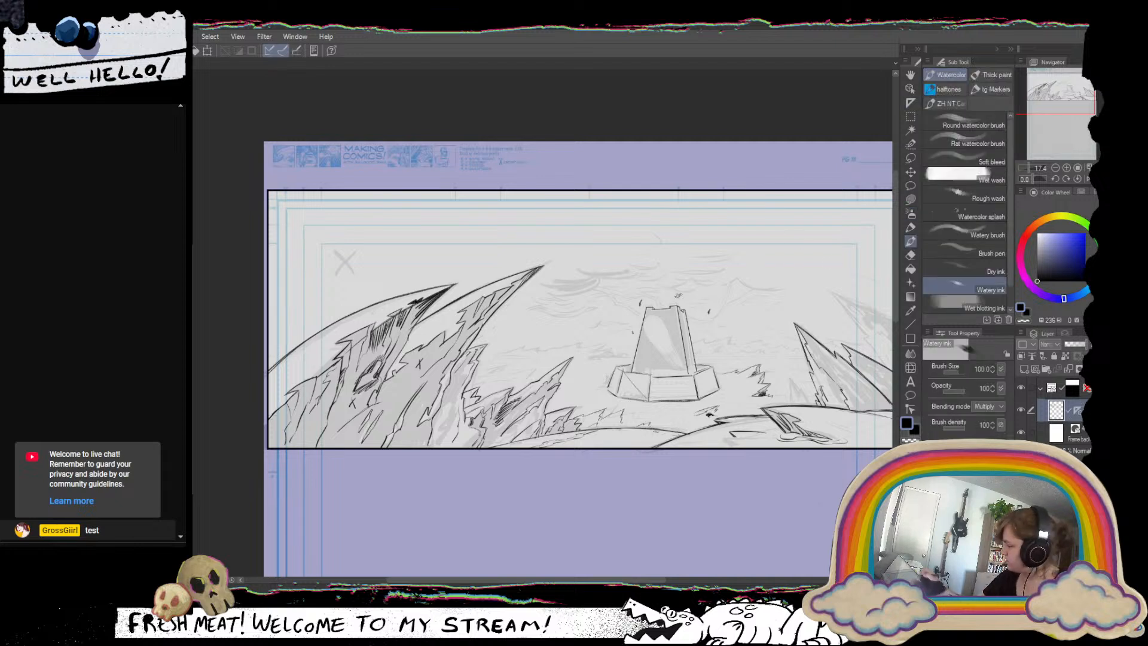
left_click(910, 227)
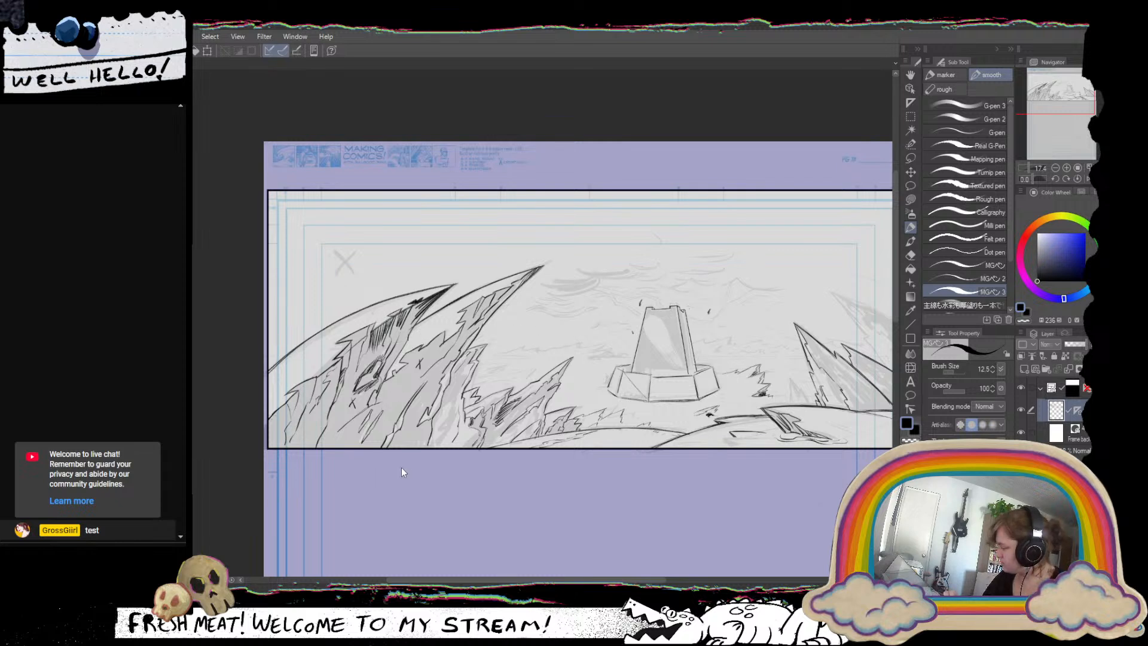
Move the radial ruler's centre point slightly farther out beyond the page's left edge, and return to the smooth pen.
left_click_drag(435, 456, 682, 446)
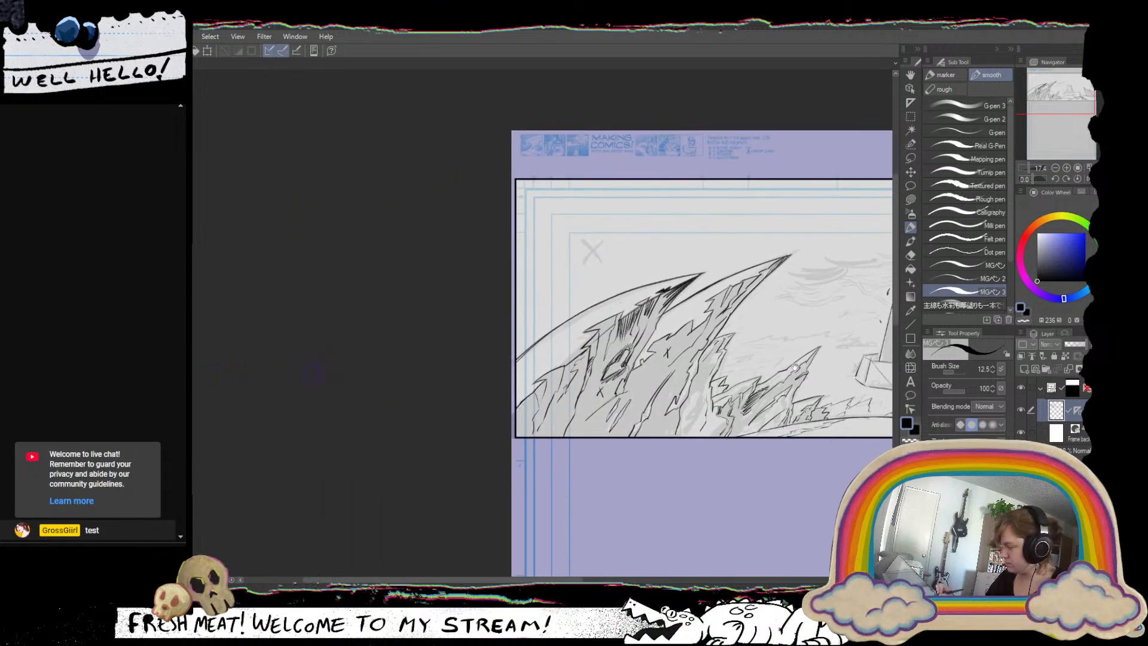
left_click(909, 88)
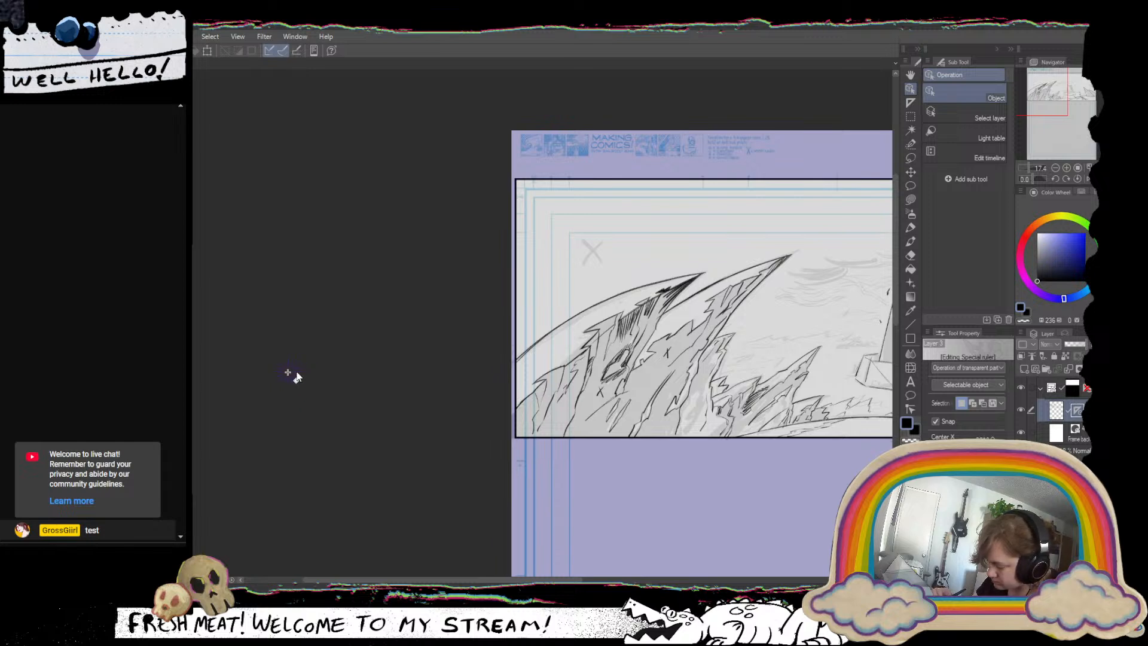
left_click(910, 228)
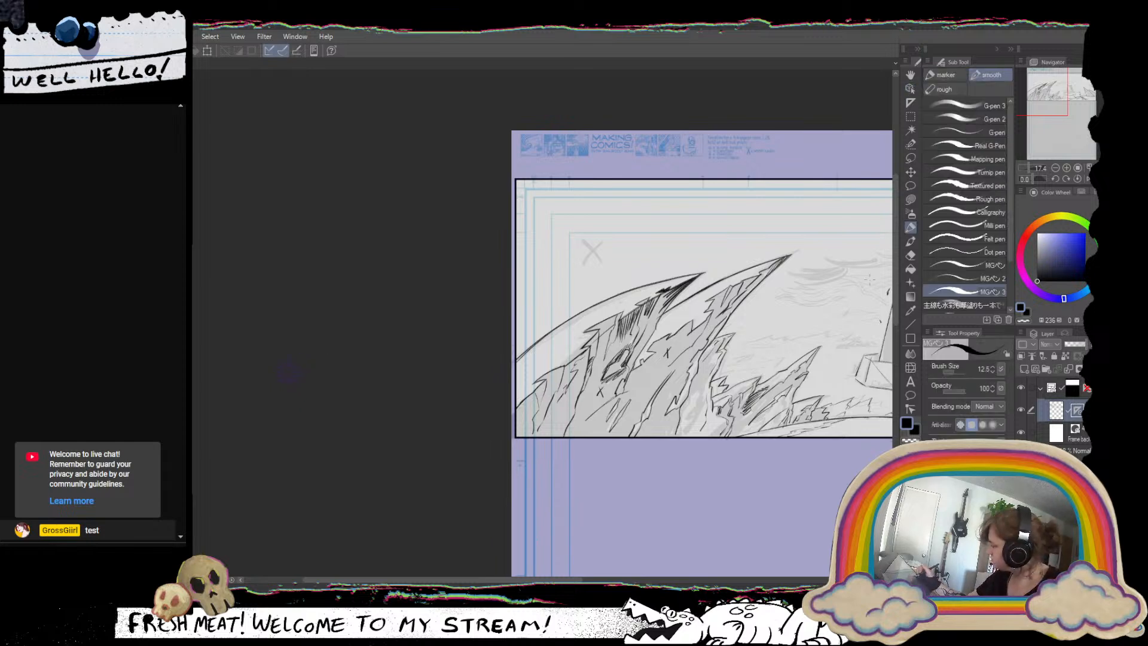
Test the radial ruler with trial strokes near the tower's top and undo them.
left_click_drag(761, 389, 533, 417)
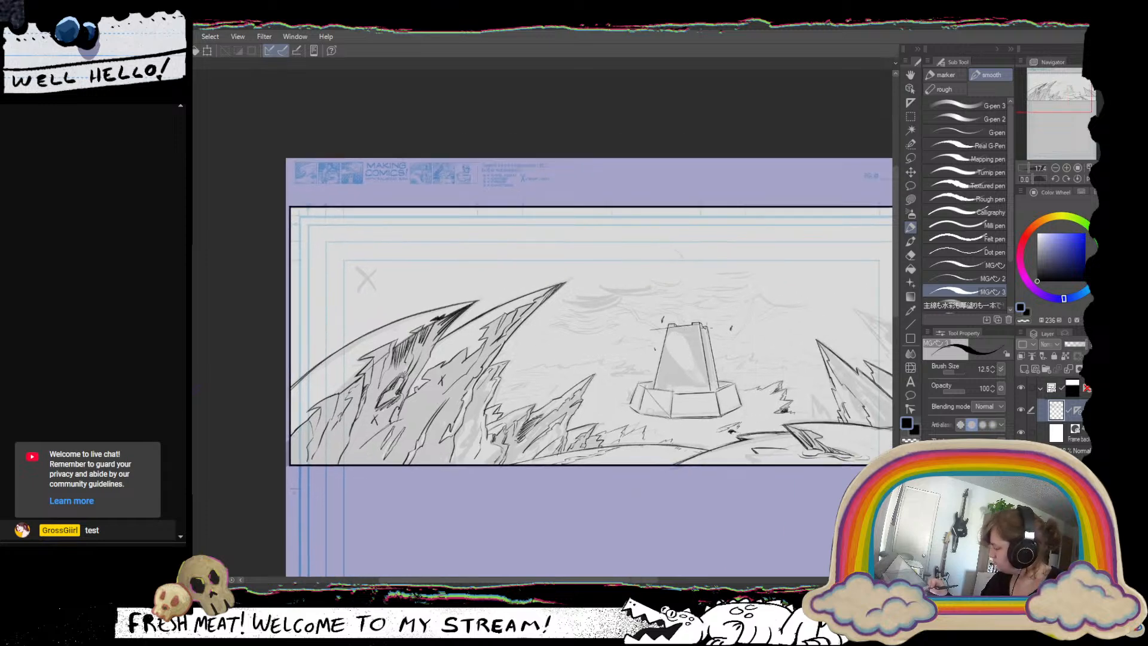
key("ctrl+z")
mouse_move(677, 337)
left_mouse_down()
mouse_move(753, 335)
mouse_move(614, 312)
left_mouse_up()
key("ctrl+z")
mouse_move(714, 336)
left_mouse_down()
mouse_move(664, 366)
mouse_move(630, 428)
left_mouse_up()
left_click_drag(672, 364, 720, 348)
Shift the radial ruler's centre farther left of the page with the Object tool, and switch back to the pen.
left_click_drag(663, 314, 680, 471)
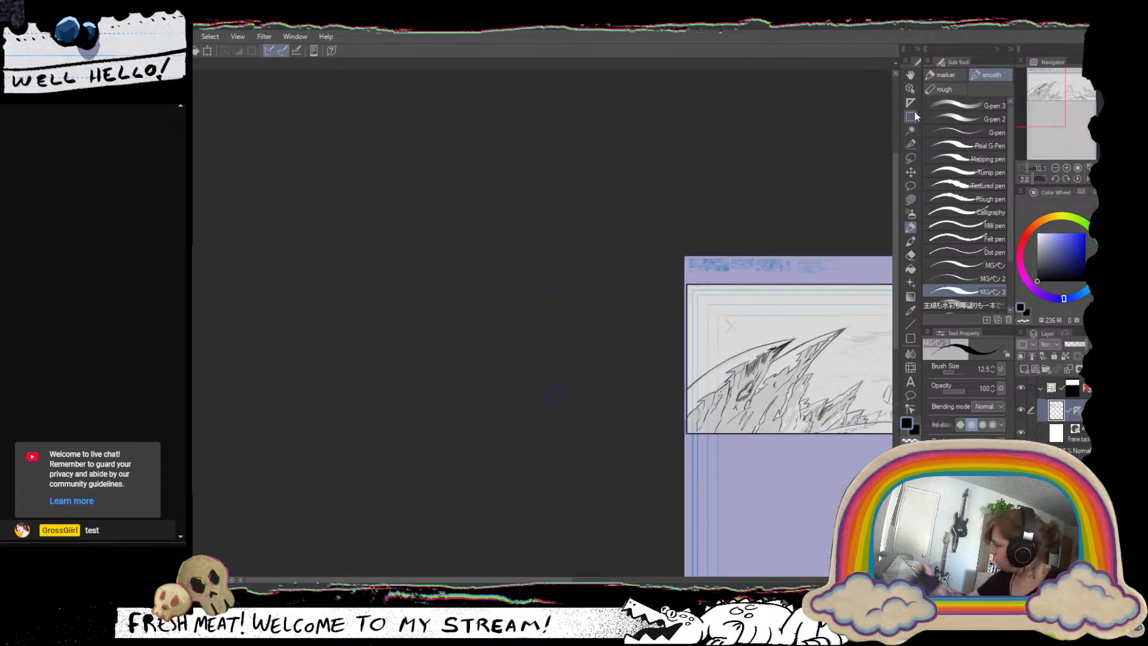
left_click(911, 90)
left_click(571, 396)
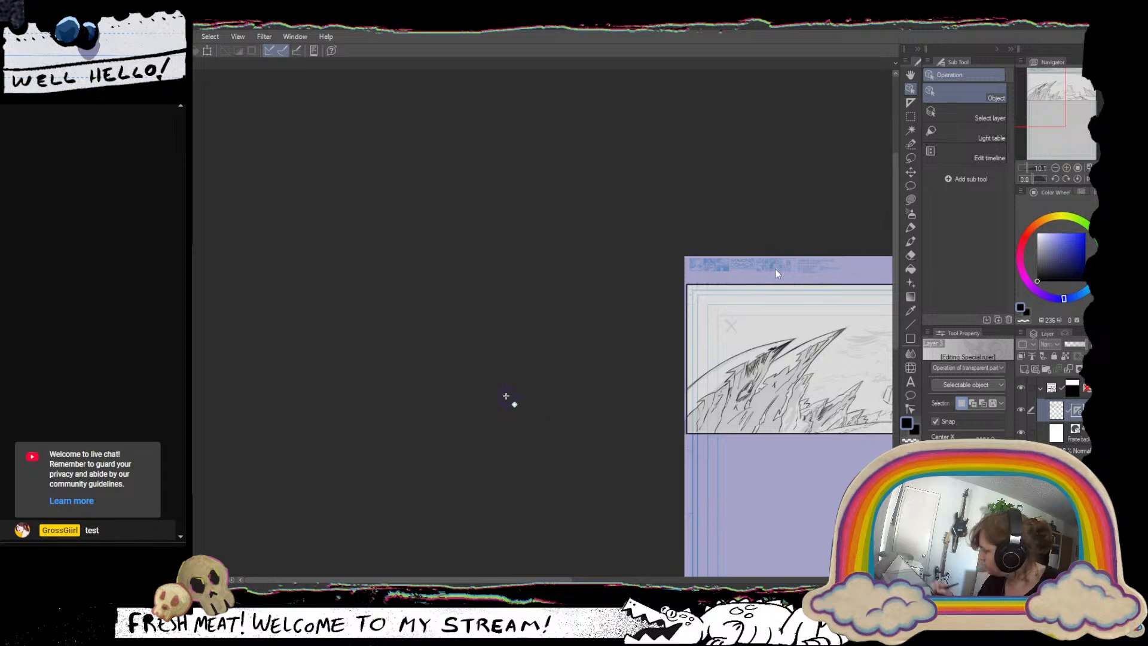
key("p")
Try a ruler-guided stroke along the tower's top edge to check its slope, and undo it.
left_click_drag(887, 260, 497, 293)
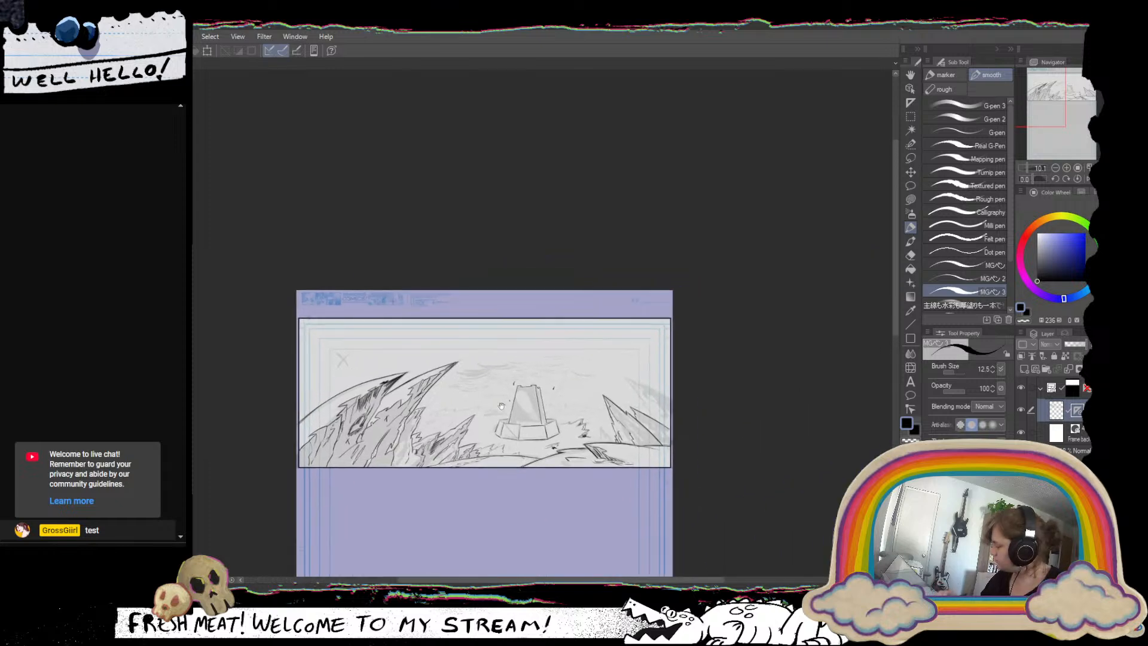
scroll(521, 388, "up", 6)
left_click_drag(547, 392, 421, 408)
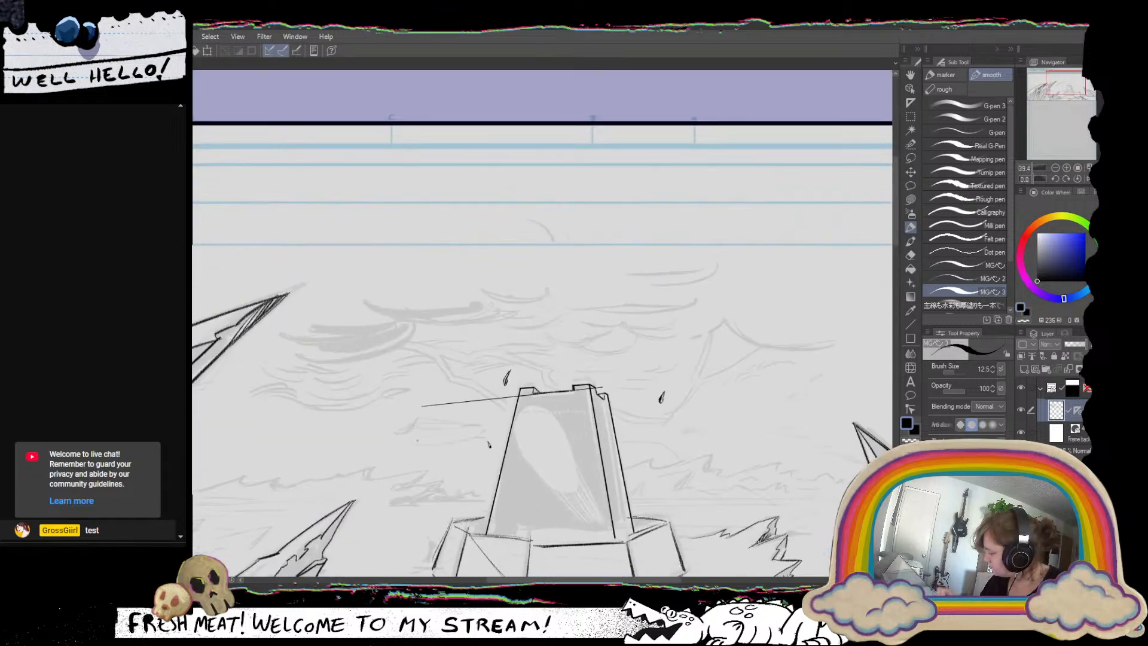
key("ctrl+z")
mouse_move(562, 395)
left_mouse_down()
mouse_move(626, 345)
mouse_move(602, 350)
mouse_move(644, 346)
left_mouse_up()
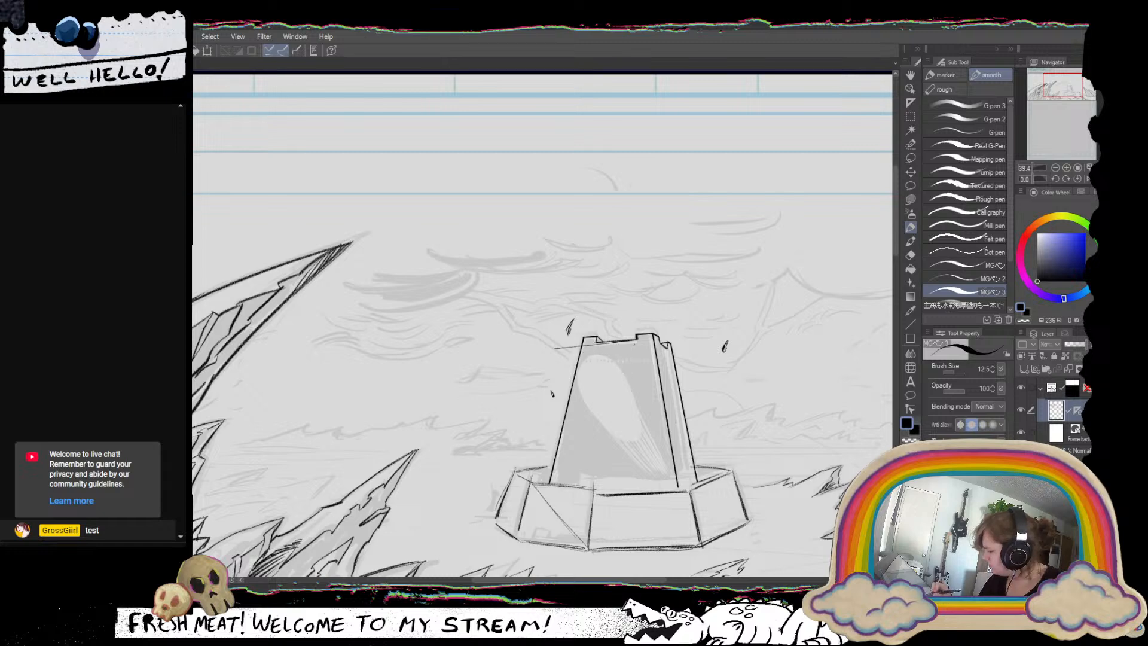
Push the radial ruler's centre much farther left of the page for a flatter convergence, and return to the pen.
scroll(624, 355, "down", 8)
left_click_drag(486, 394, 865, 410)
scroll(564, 402, "up", 5)
left_click(910, 89)
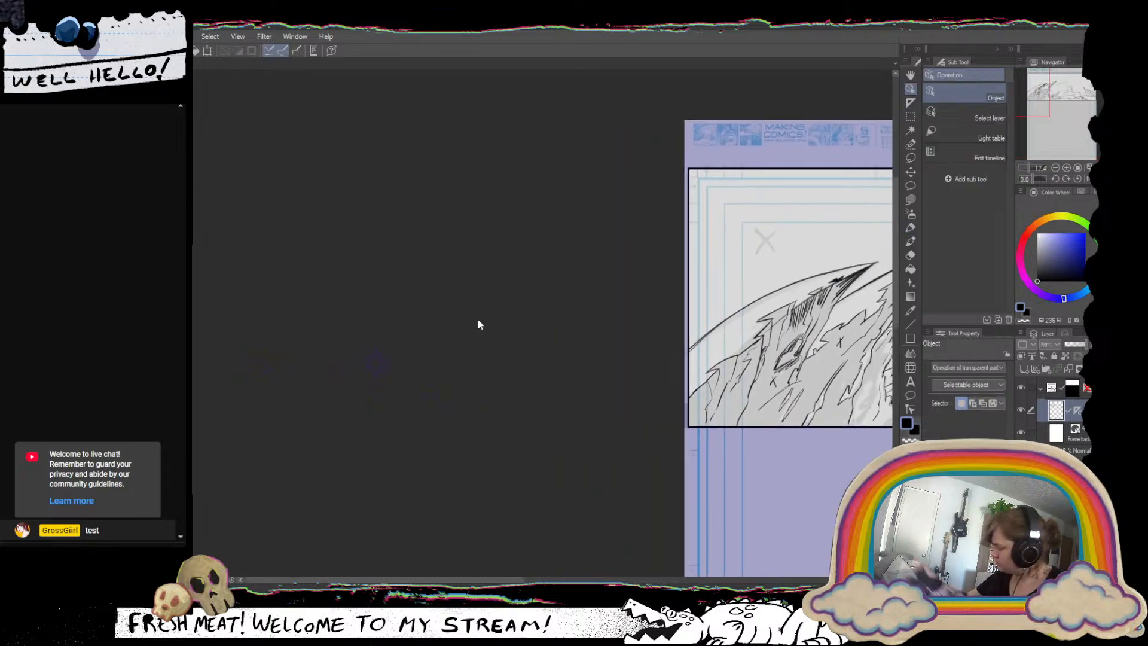
left_click(388, 363)
left_click_drag(386, 365, 247, 364)
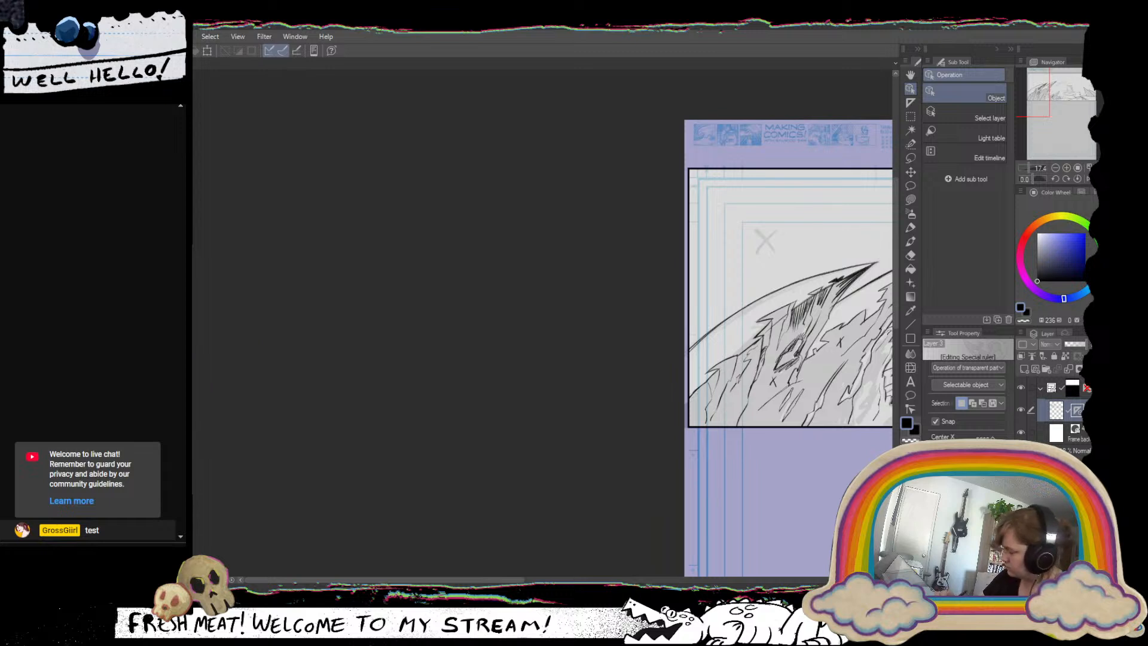
left_click(911, 228)
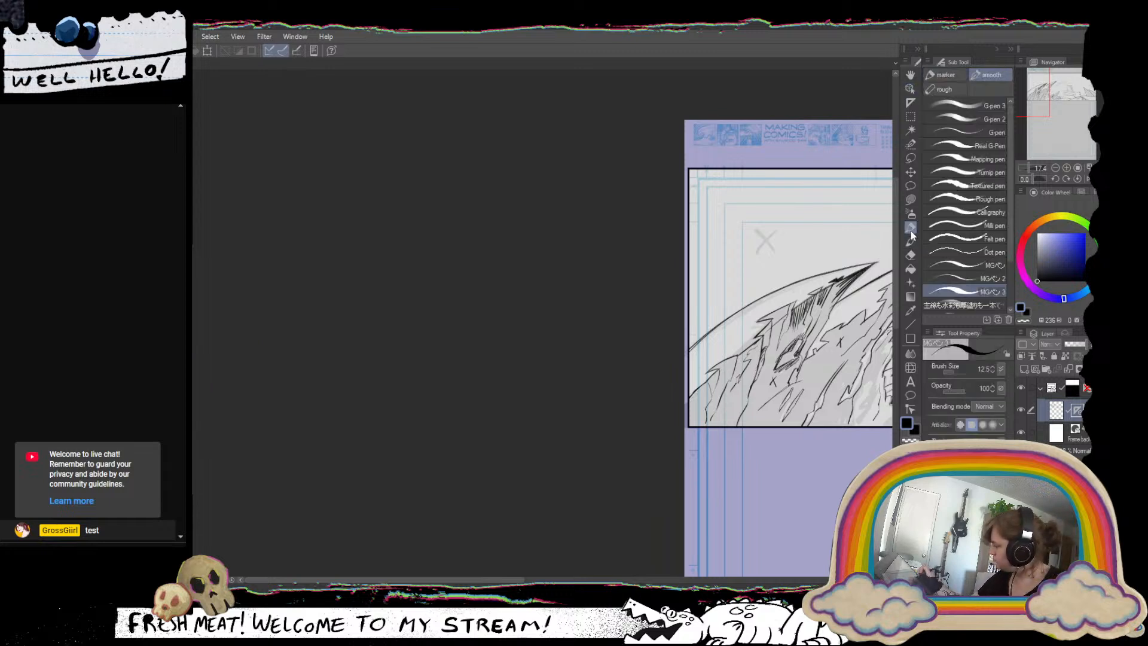
Test the adjusted ruler with closely spaced strokes below the tower's battlements, and undo them.
left_click_drag(773, 300, 355, 358)
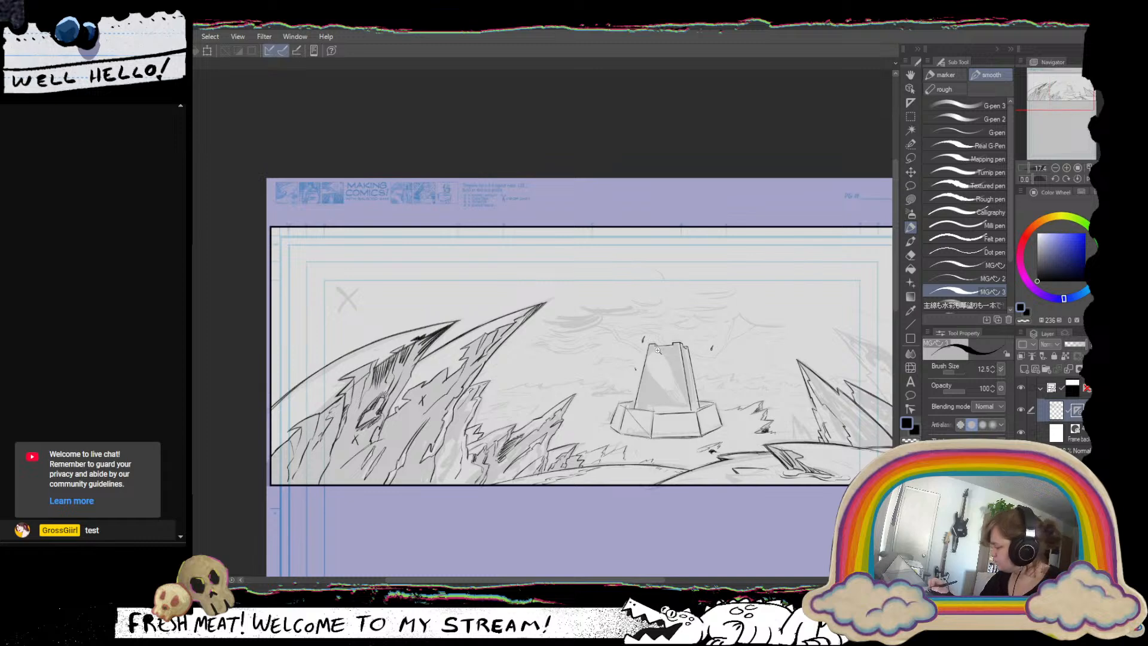
mouse_move(670, 352)
left_mouse_down()
mouse_move(789, 353)
mouse_move(598, 347)
mouse_move(533, 328)
mouse_move(583, 315)
mouse_move(512, 332)
mouse_move(603, 308)
left_mouse_up()
key("ctrl+z")
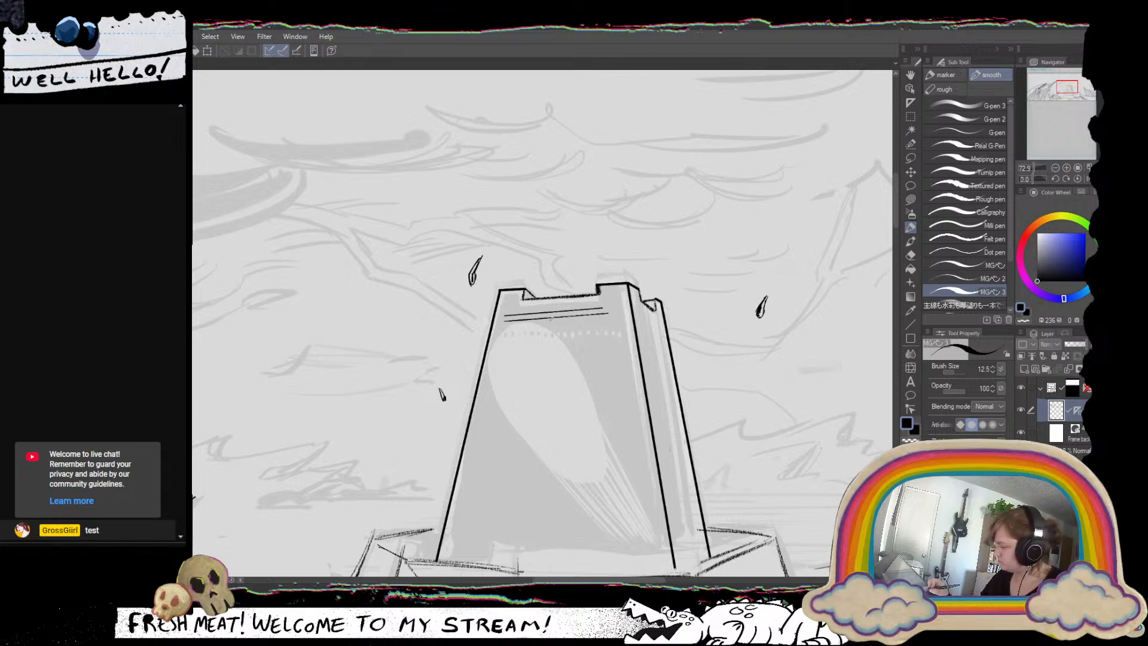
key("ctrl+z")
key("ctrl+z")
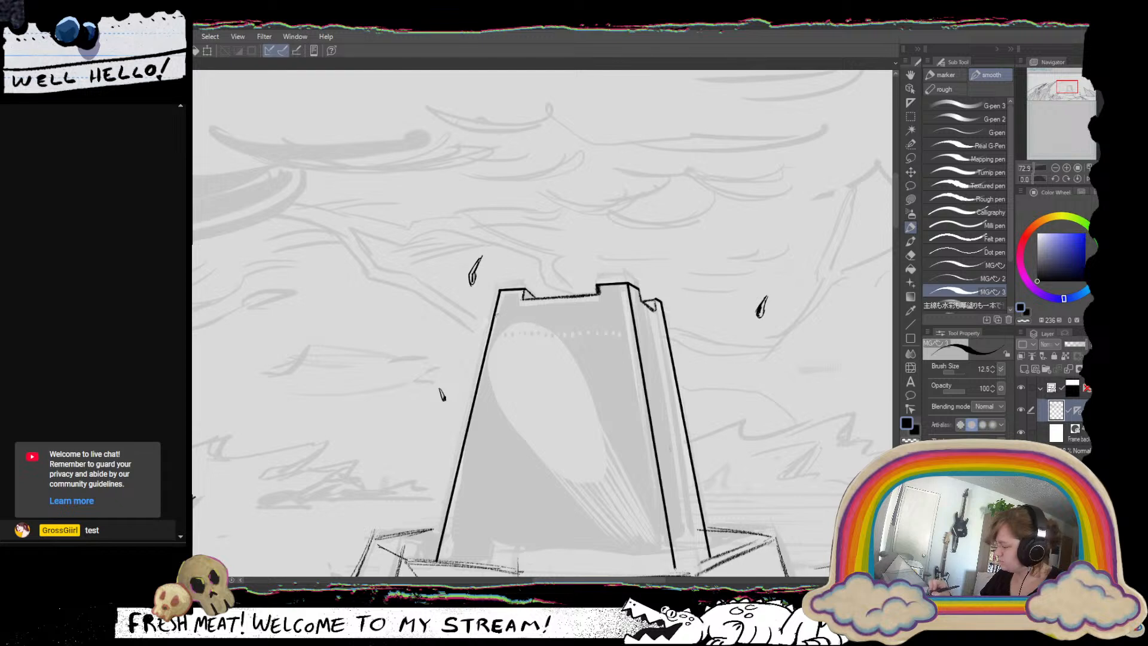
Ink four evenly spaced, ruler-guided lines across the upper part of the tower's front face, redoing misplaced strokes.
left_click_drag(496, 315, 616, 306)
key("ctrl+z")
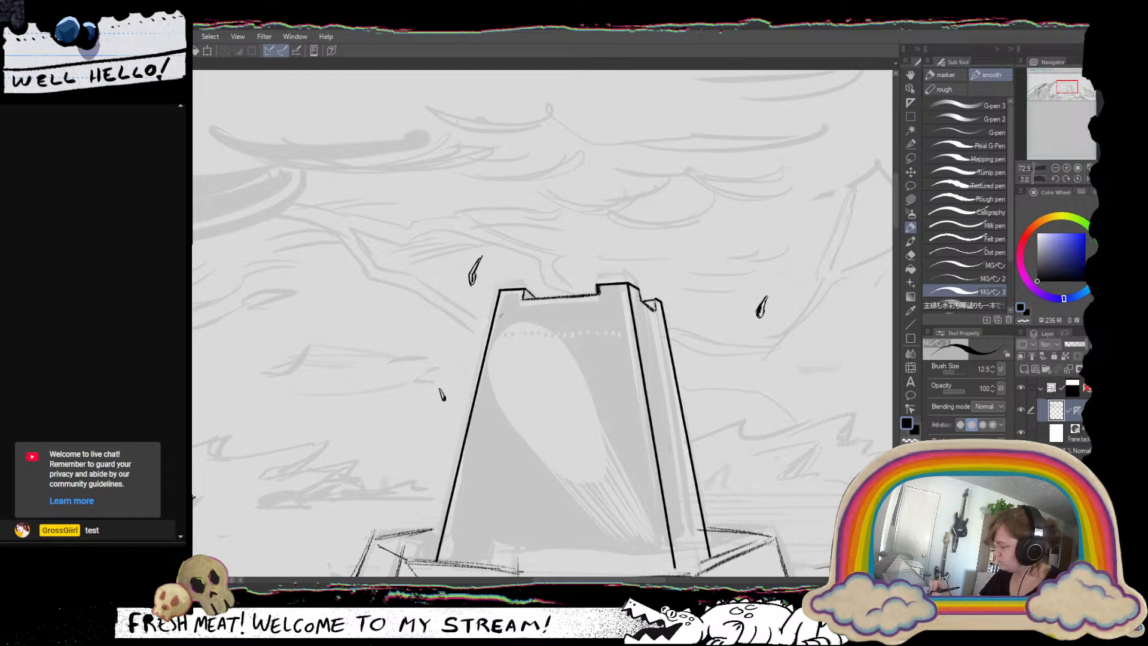
left_click_drag(501, 314, 618, 307)
left_click_drag(497, 337, 622, 328)
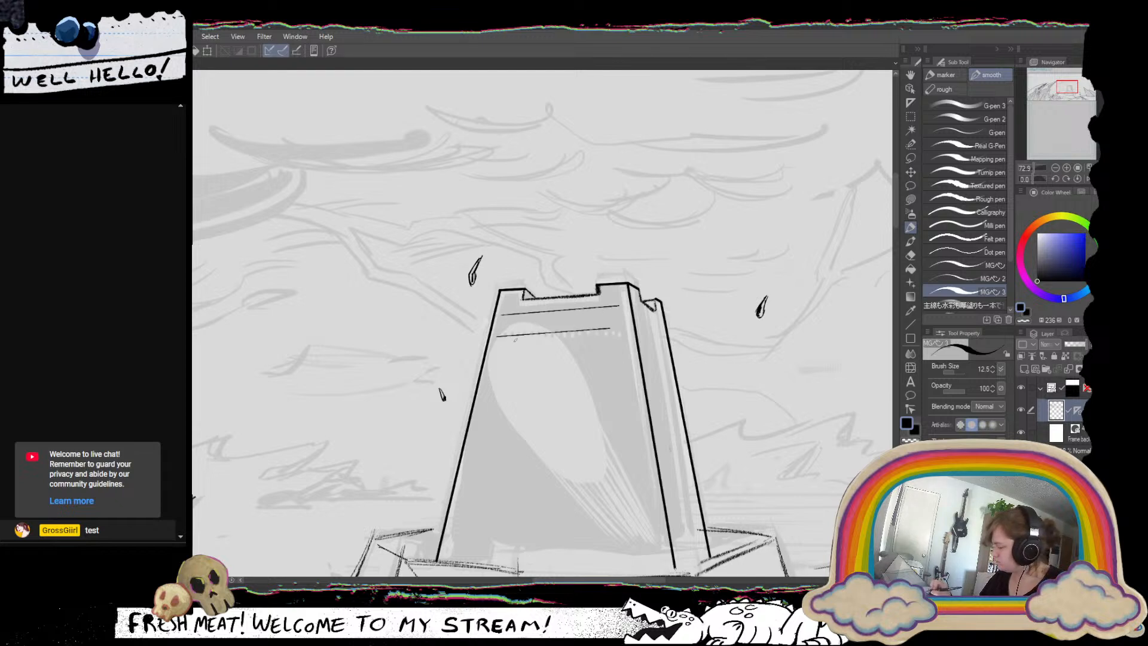
left_click_drag(494, 357, 610, 351)
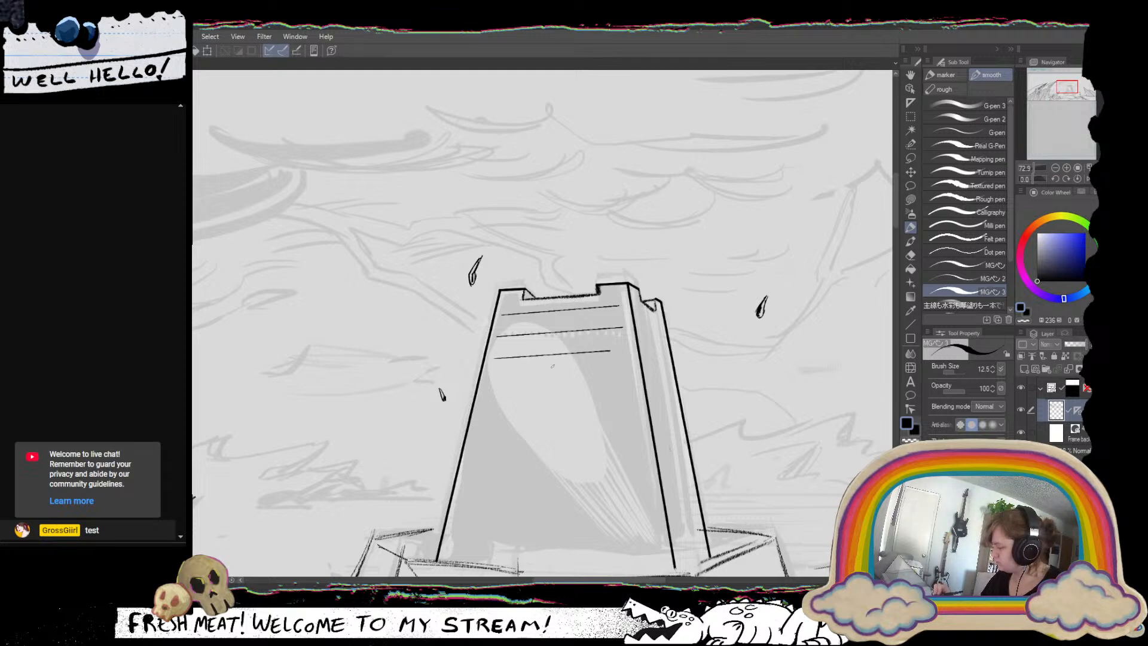
left_click_drag(487, 387, 612, 379)
key("ctrl+z")
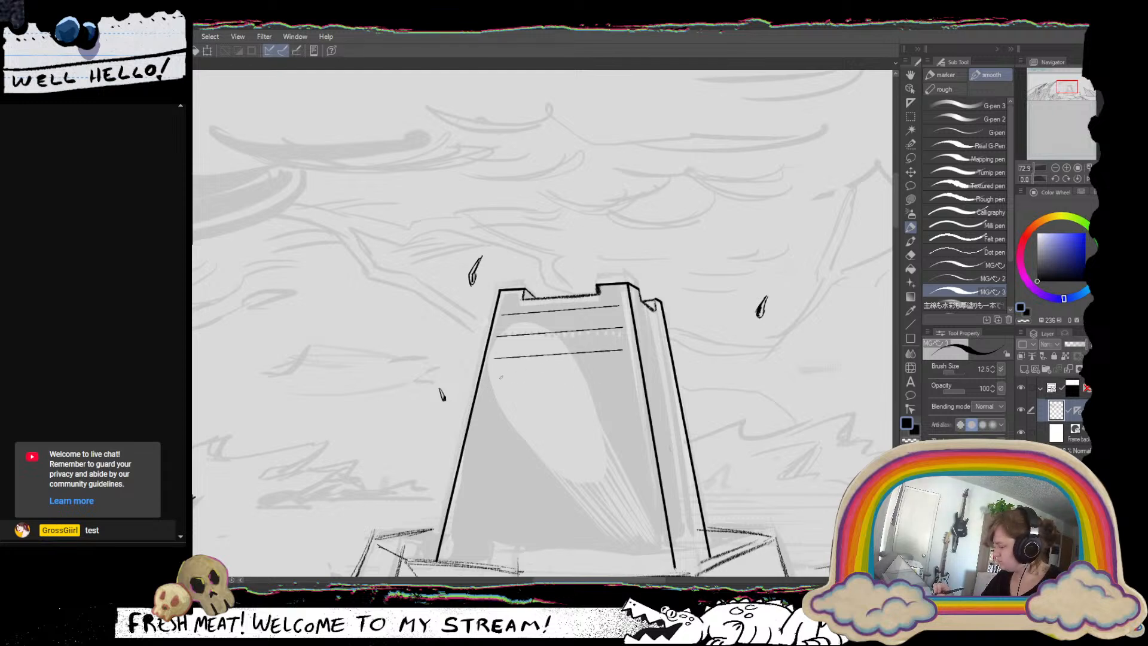
left_click_drag(489, 381, 621, 373)
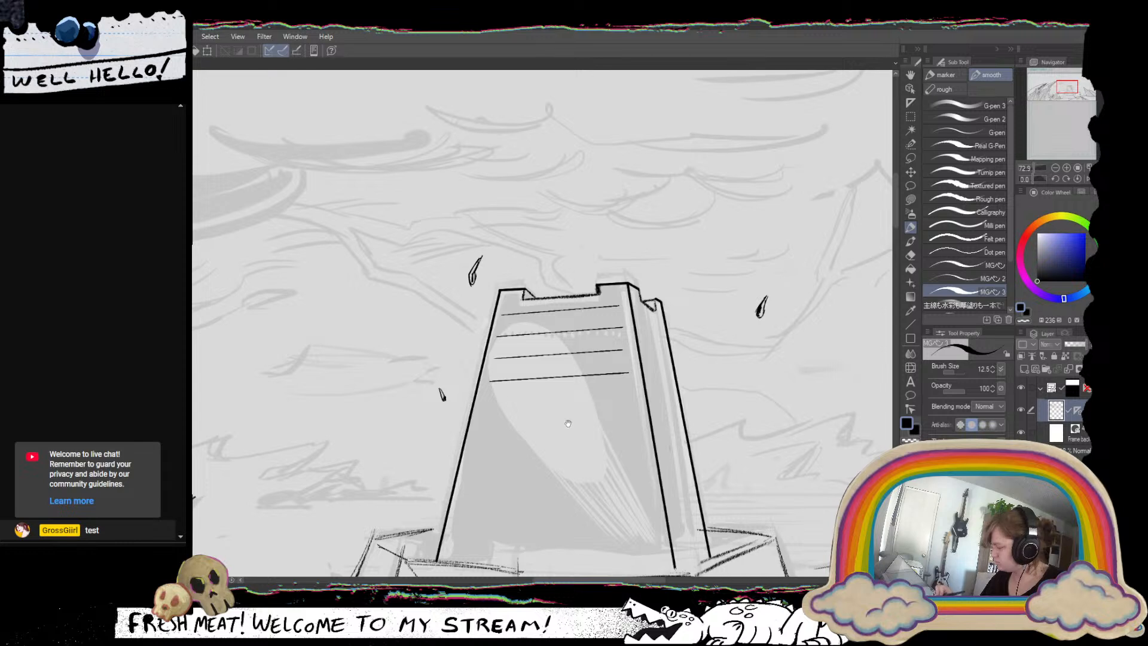
Ink seven more evenly spaced, ruler-guided horizontal lines down the tower's front face to just above its base.
scroll(538, 359, "down", 3)
left_click_drag(483, 299, 626, 293)
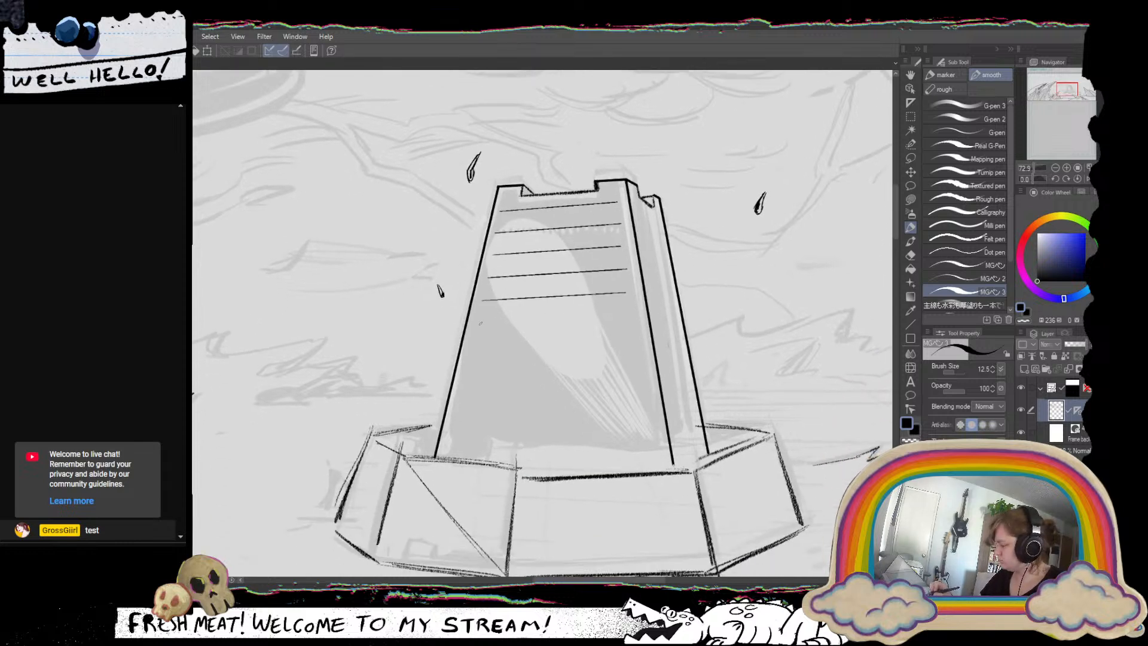
left_click_drag(478, 323, 623, 316)
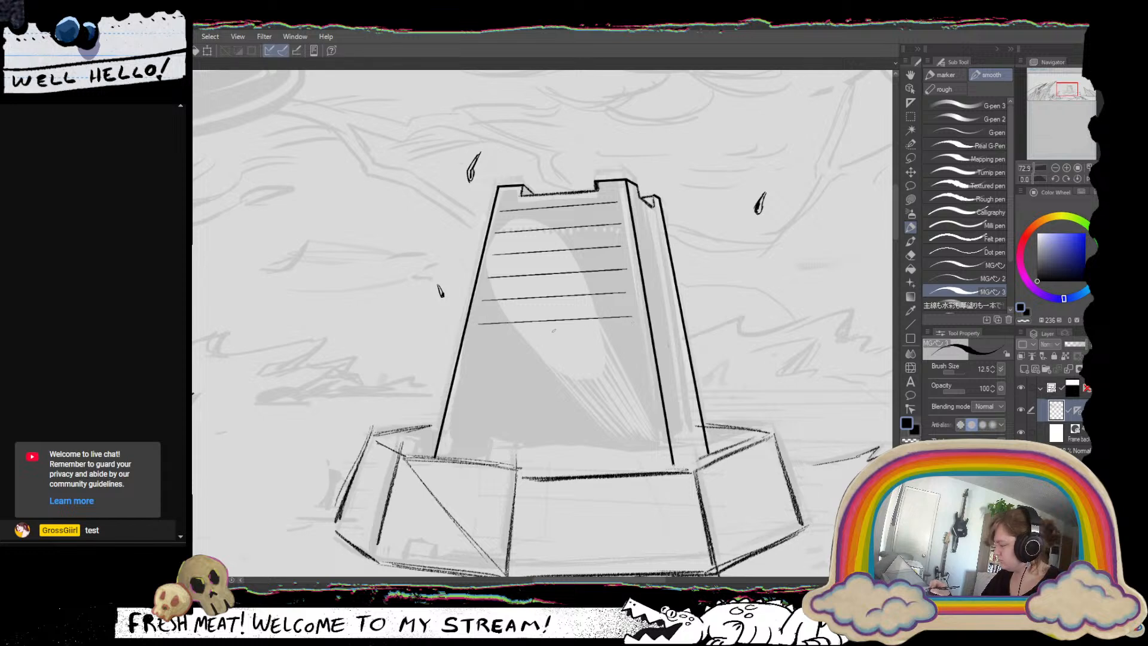
left_click_drag(471, 350, 632, 342)
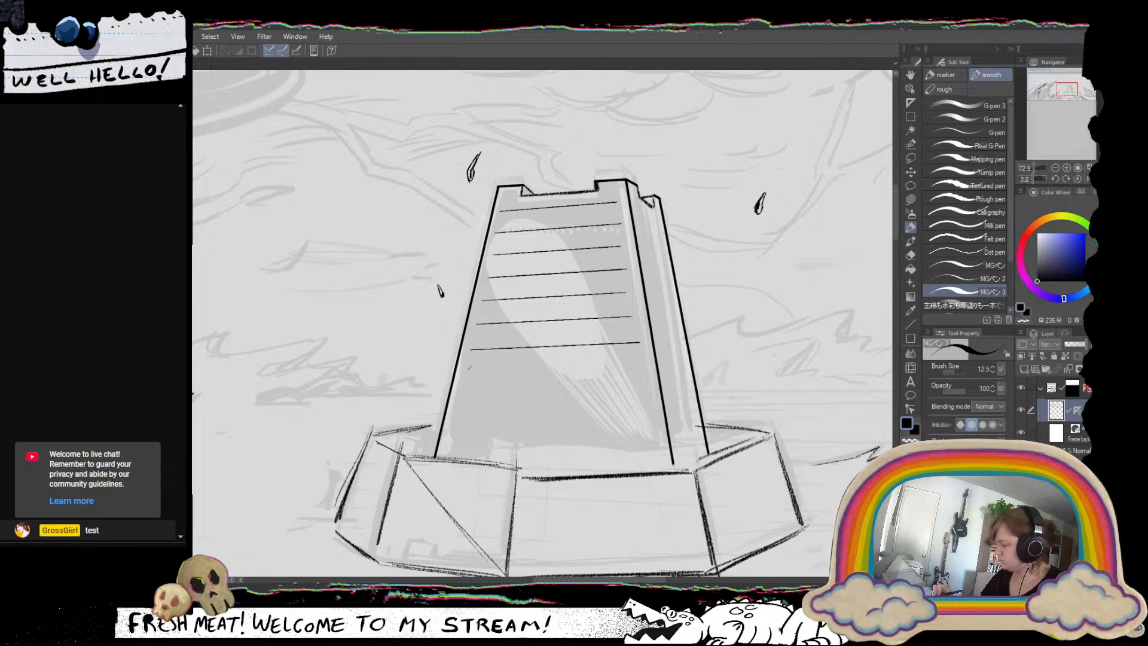
left_click_drag(467, 376, 639, 370)
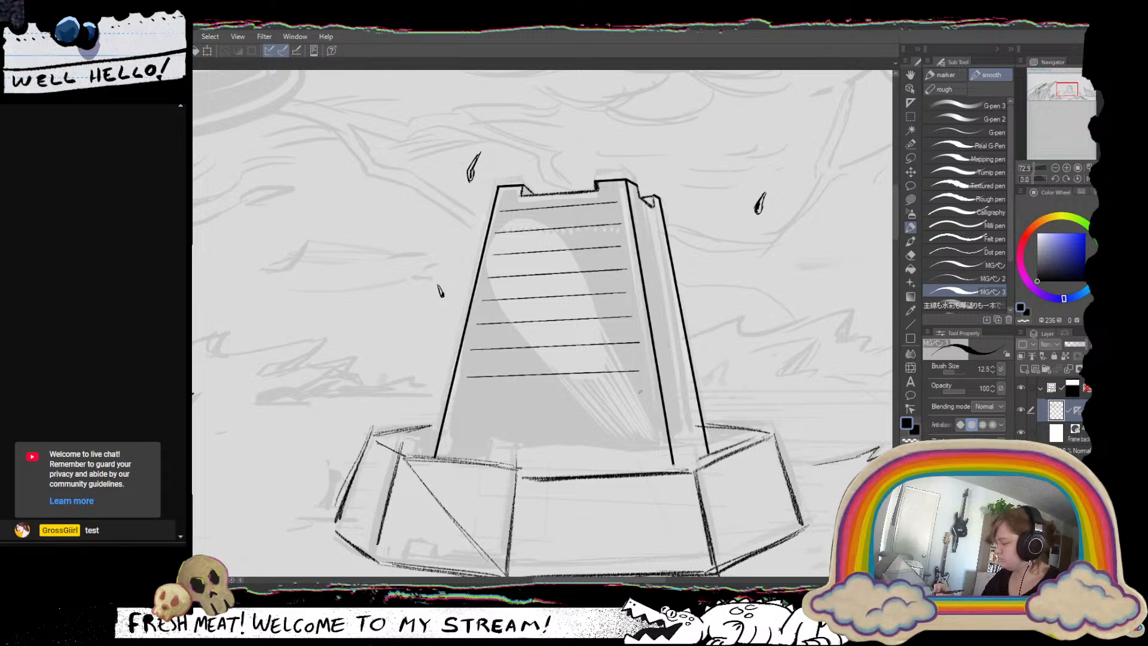
left_click_drag(463, 402, 646, 397)
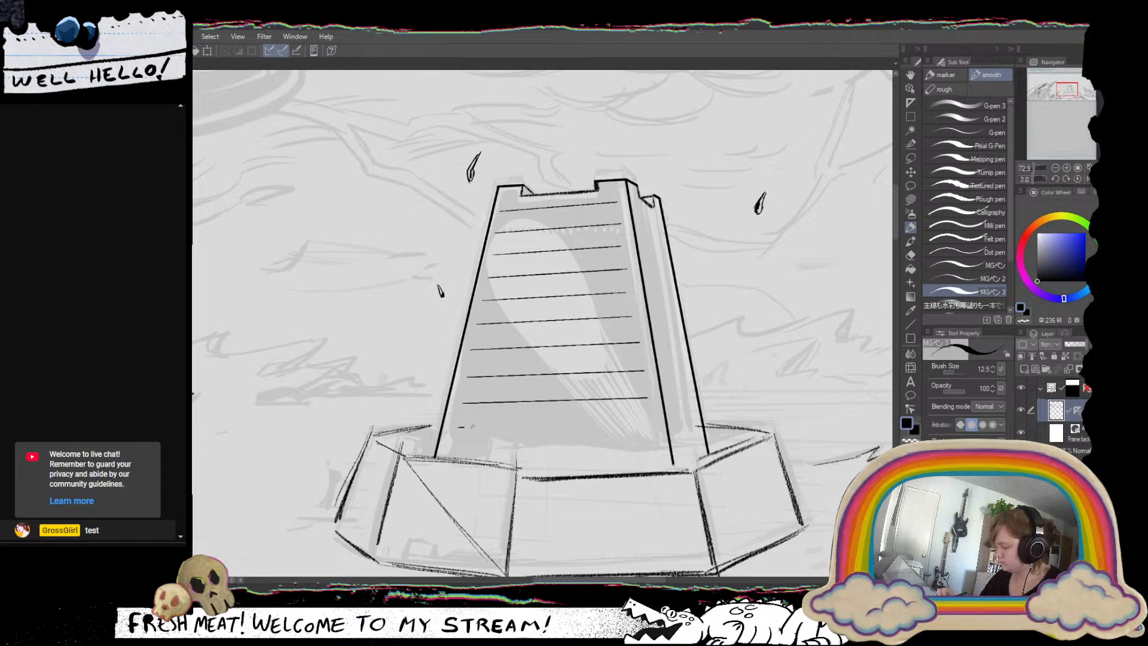
left_click_drag(472, 425, 654, 422)
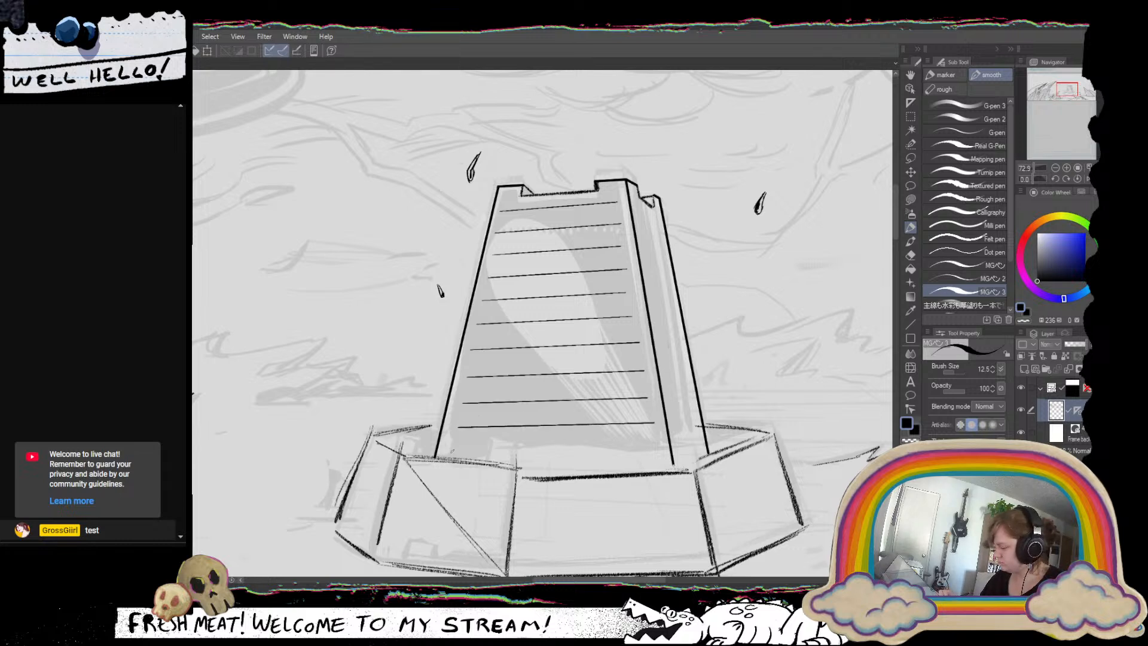
left_click_drag(452, 451, 648, 447)
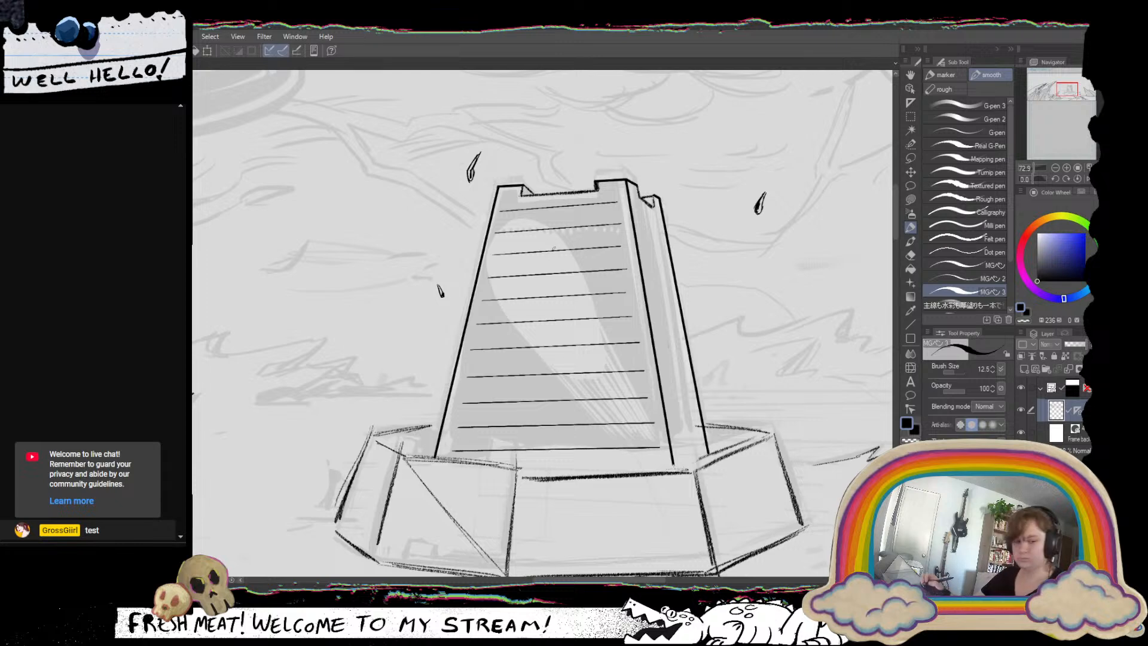
Ink ruler-guided lines midway between the existing ones on the upper and middle front face, redoing the first stroke.
mouse_move(554, 248)
left_mouse_down()
mouse_move(549, 310)
mouse_move(533, 260)
mouse_move(542, 250)
left_mouse_up()
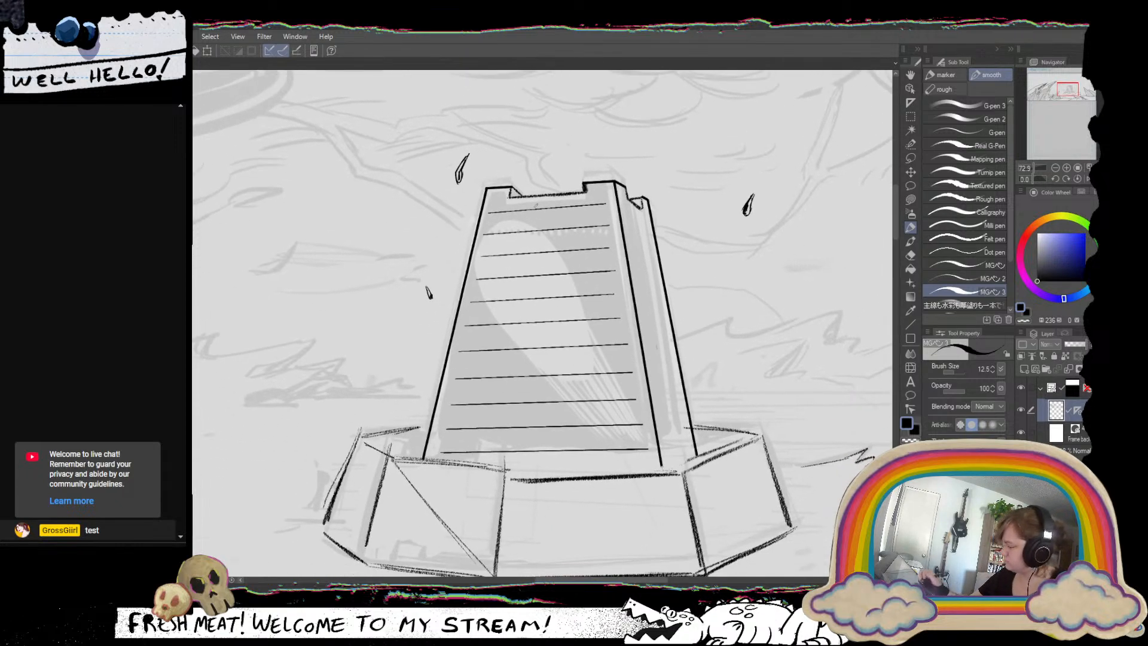
left_click_drag(486, 222, 595, 215)
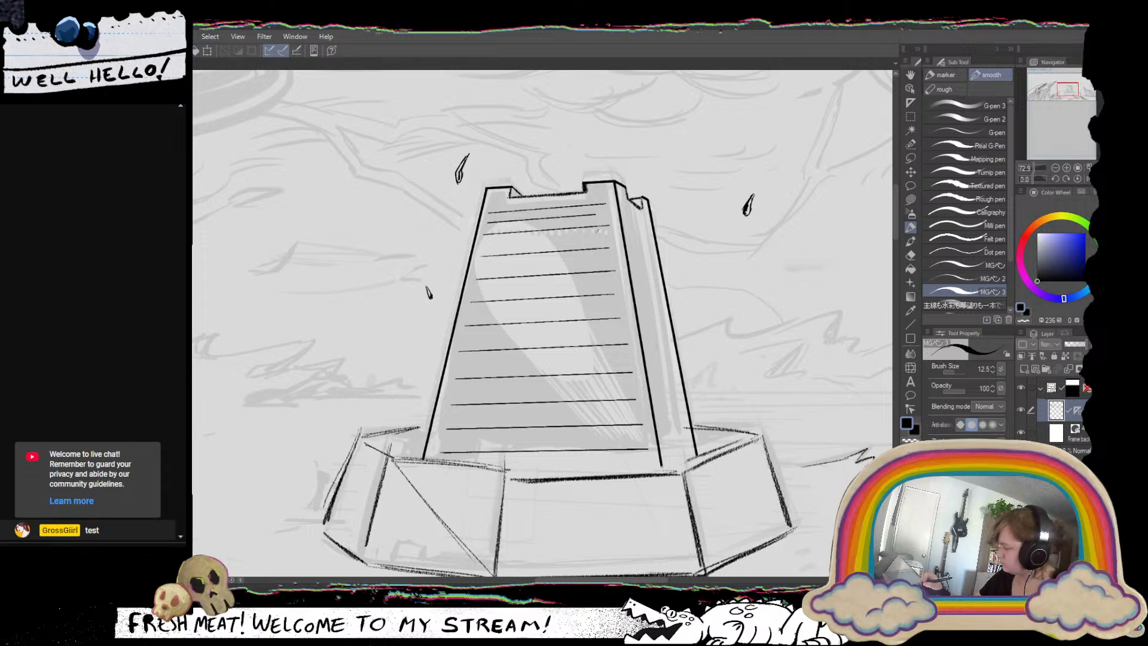
key("ctrl+z")
left_click_drag(485, 225, 601, 215)
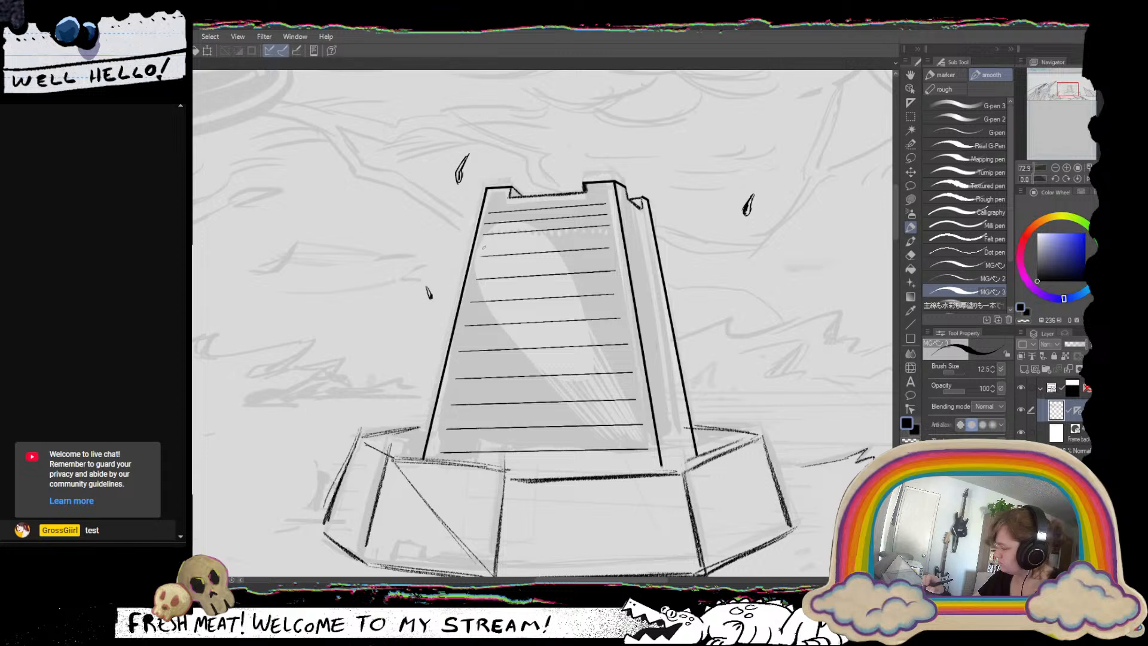
left_click_drag(482, 246, 608, 238)
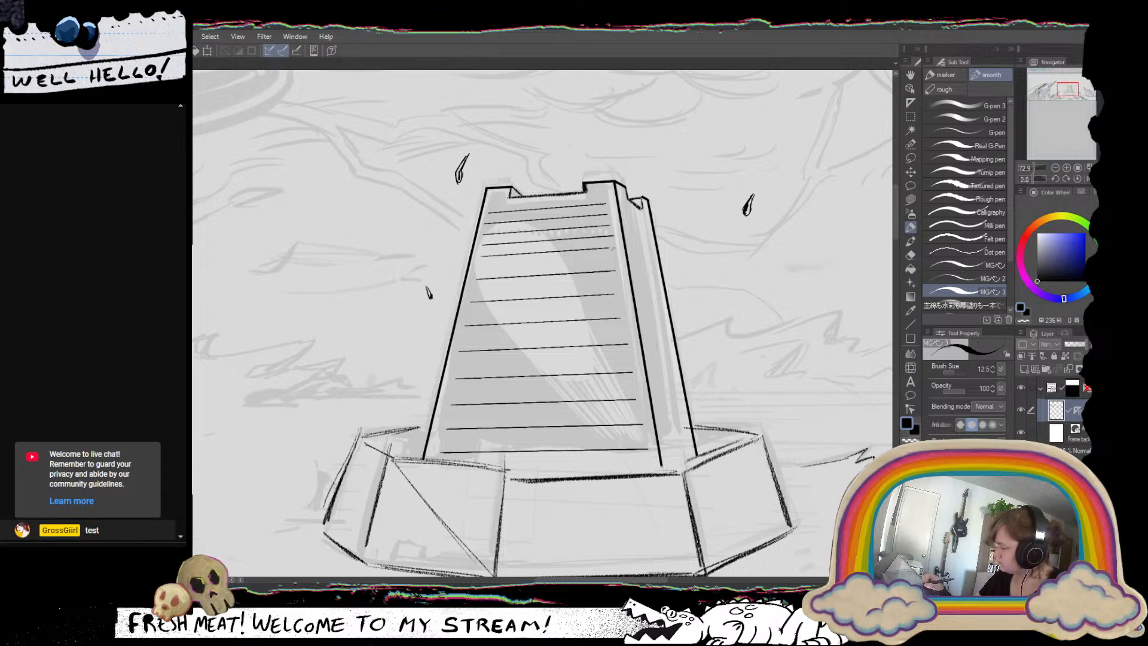
left_click_drag(477, 270, 612, 259)
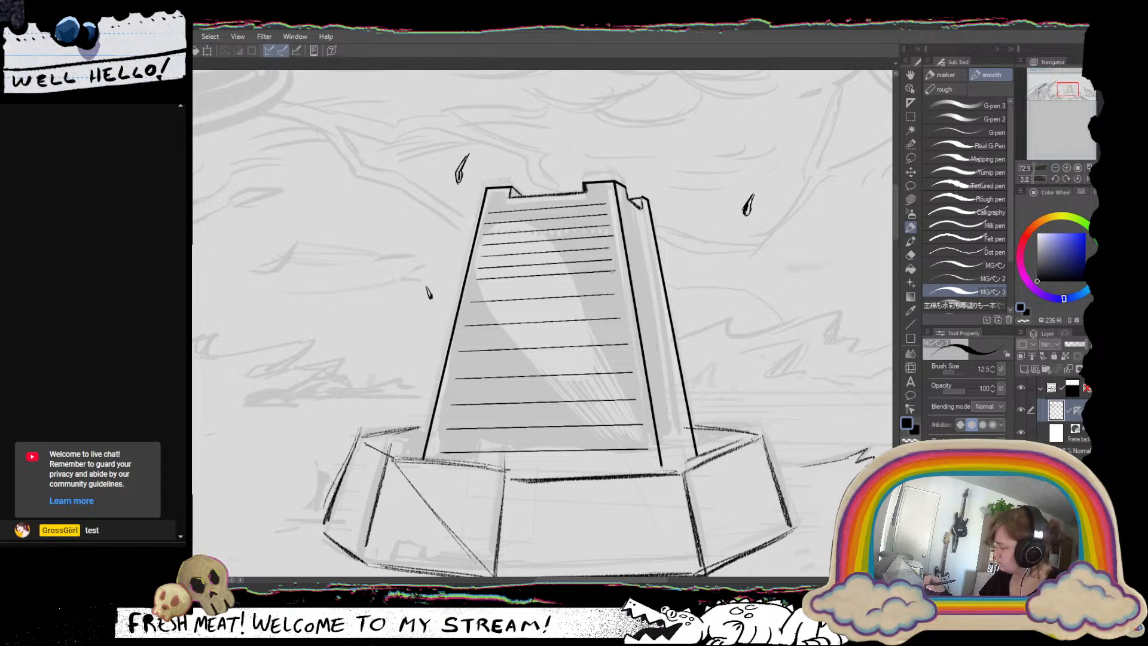
left_click_drag(471, 294, 613, 283)
left_click_drag(466, 313, 617, 305)
left_click_drag(460, 340, 628, 331)
left_click_drag(457, 364, 627, 357)
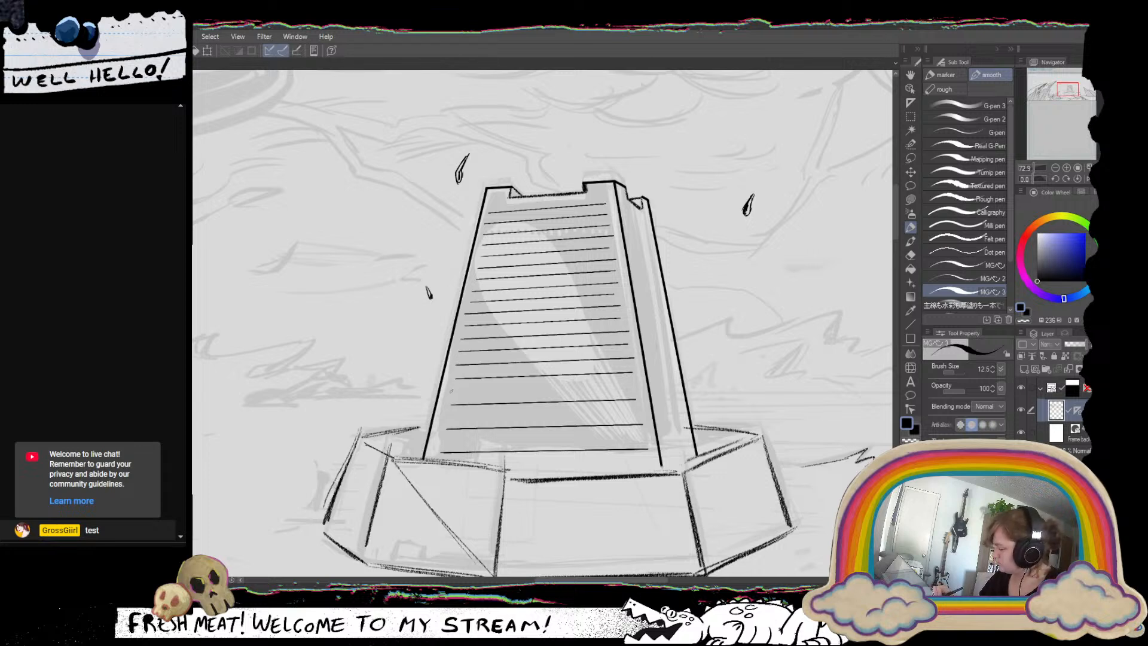
Fill the remaining gaps on the lower front face with ruler-guided lines and add one below them, redoing a misplaced stroke.
left_click_drag(449, 391, 632, 387)
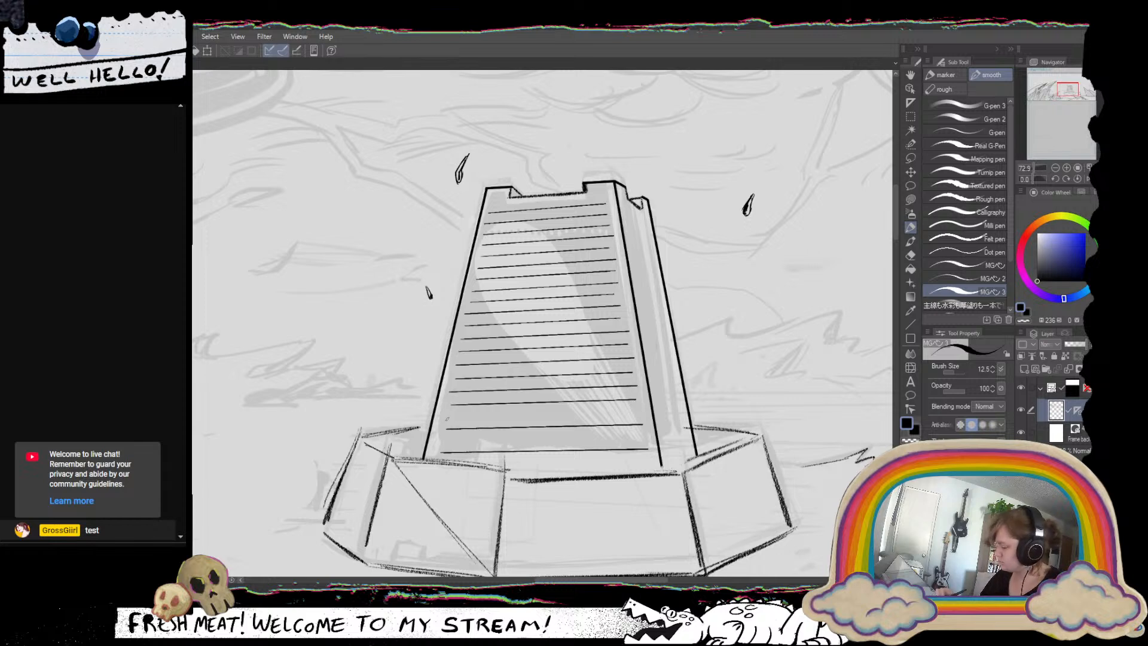
left_click_drag(443, 416, 642, 412)
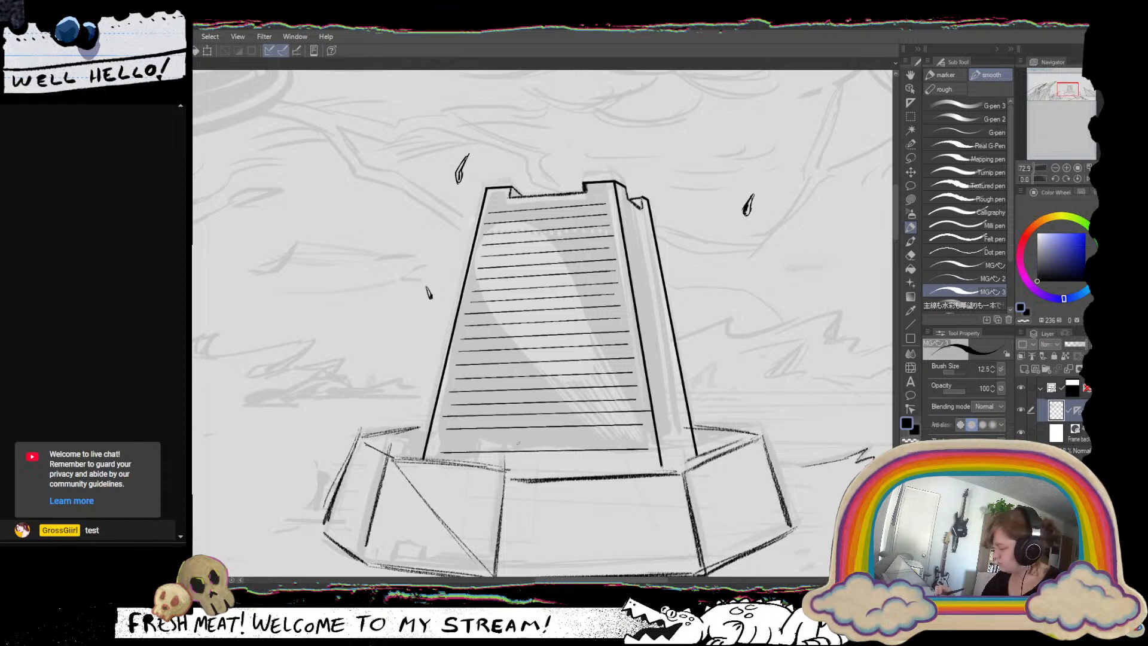
key("ctrl+z")
left_click_drag(443, 418, 640, 410)
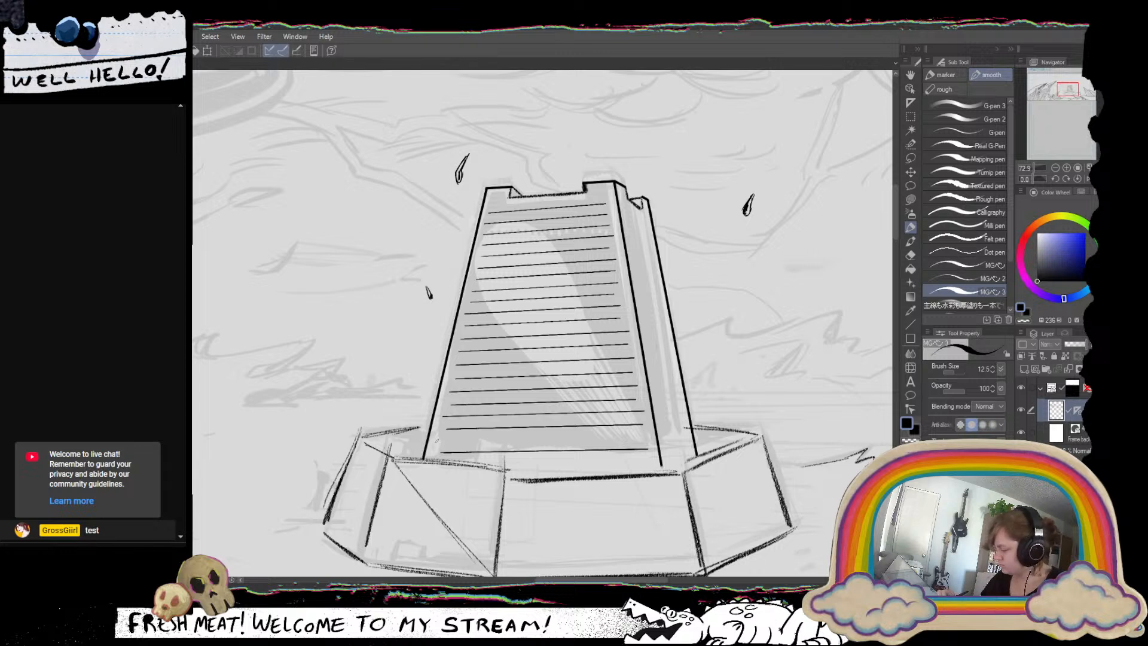
left_click_drag(436, 441, 648, 437)
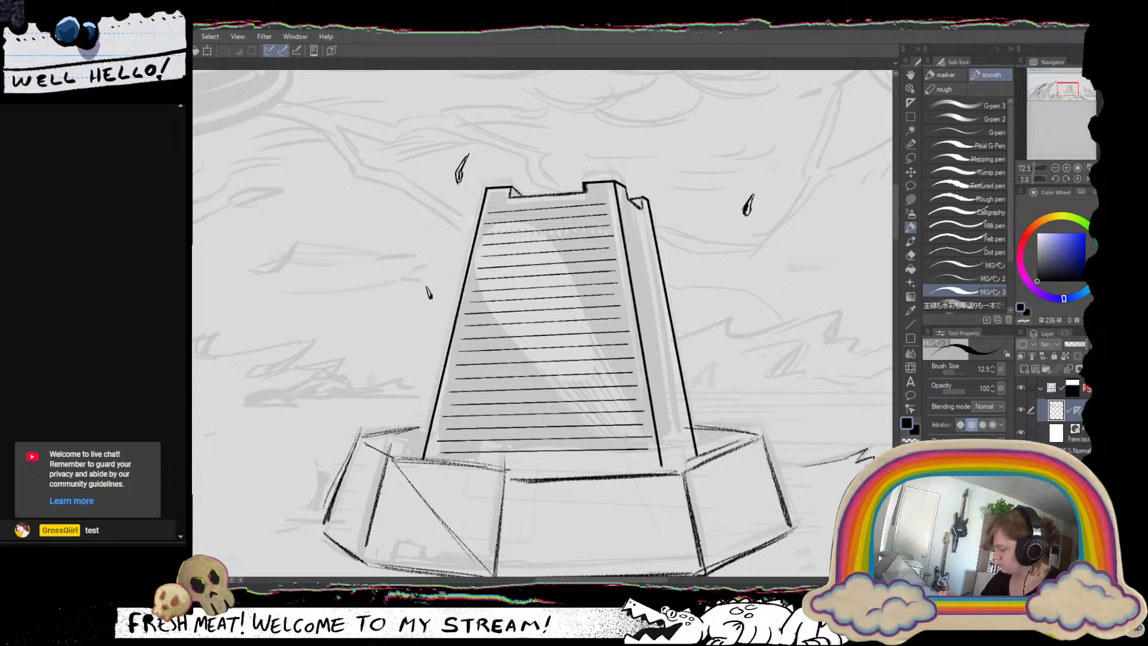
left_click_drag(435, 470, 622, 463)
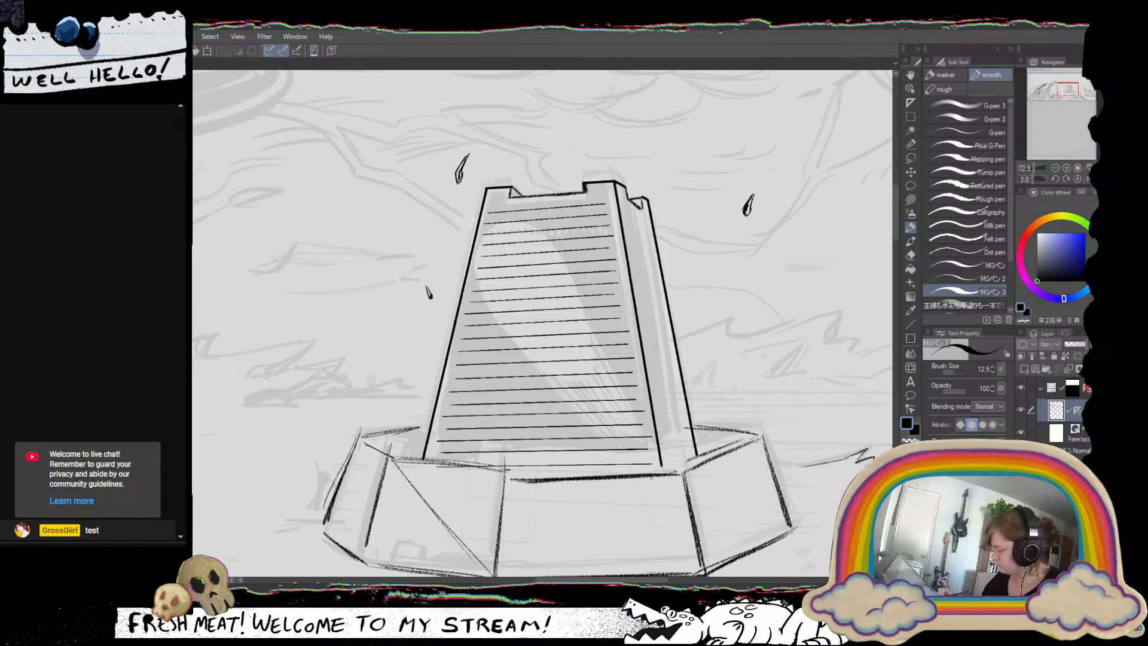
Check the tower's line texture against the whole panel, and undo all the horizontal lines on its front face.
scroll(572, 418, "down", 5)
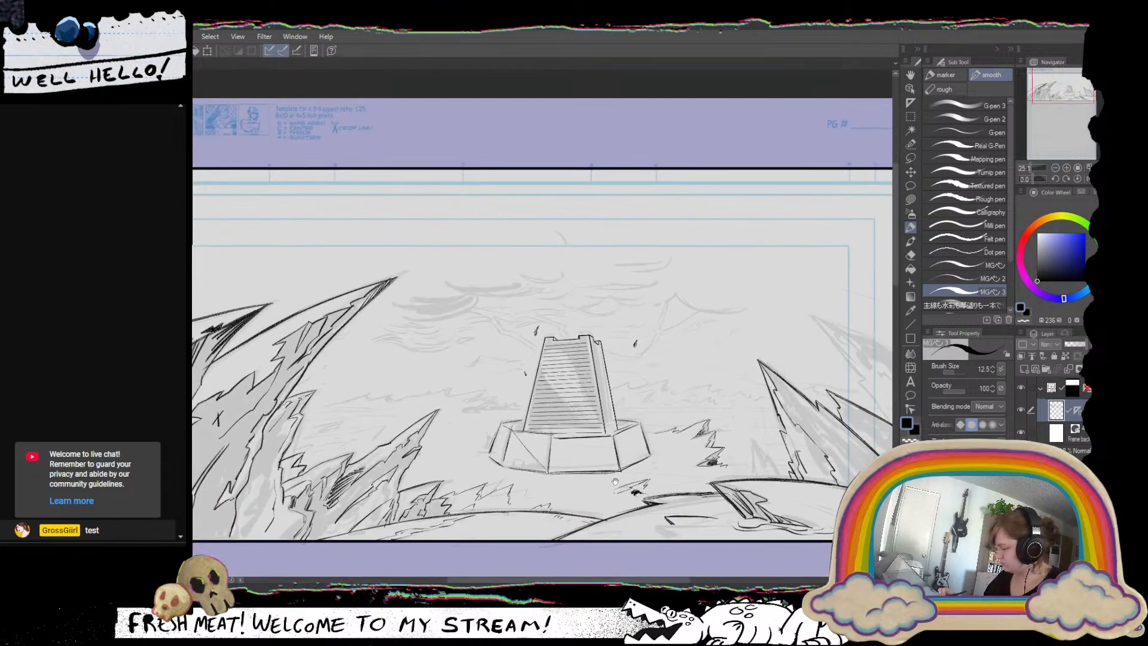
scroll(612, 482, "down", 1)
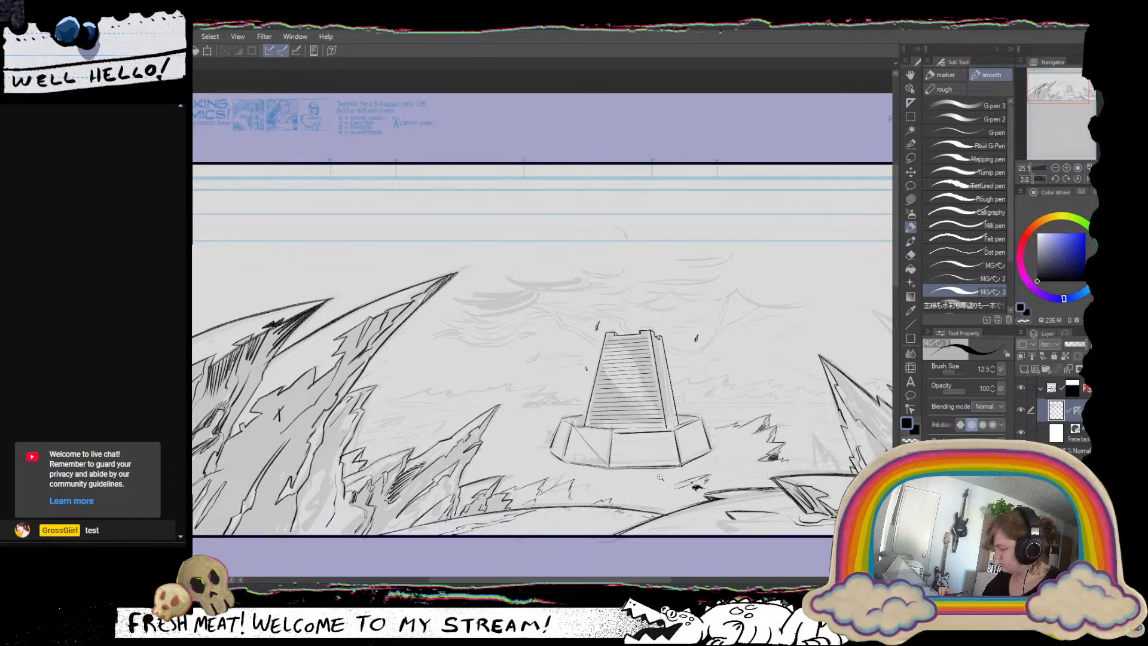
scroll(660, 475, "down", 1)
scroll(643, 474, "down", 1)
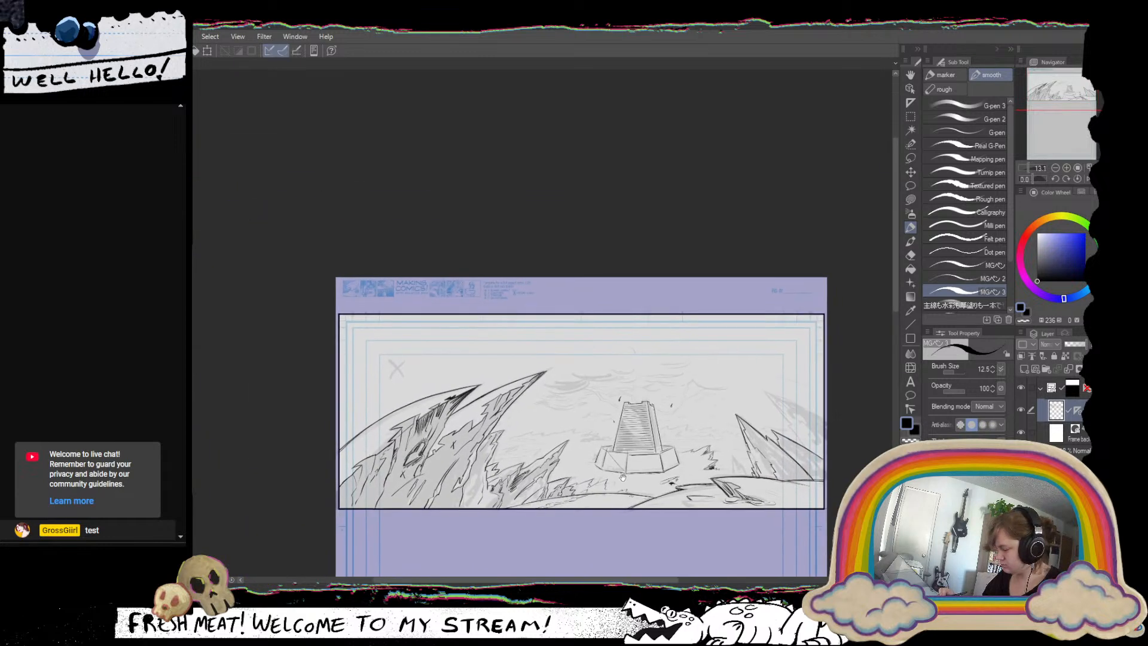
left_click_drag(625, 478, 817, 466)
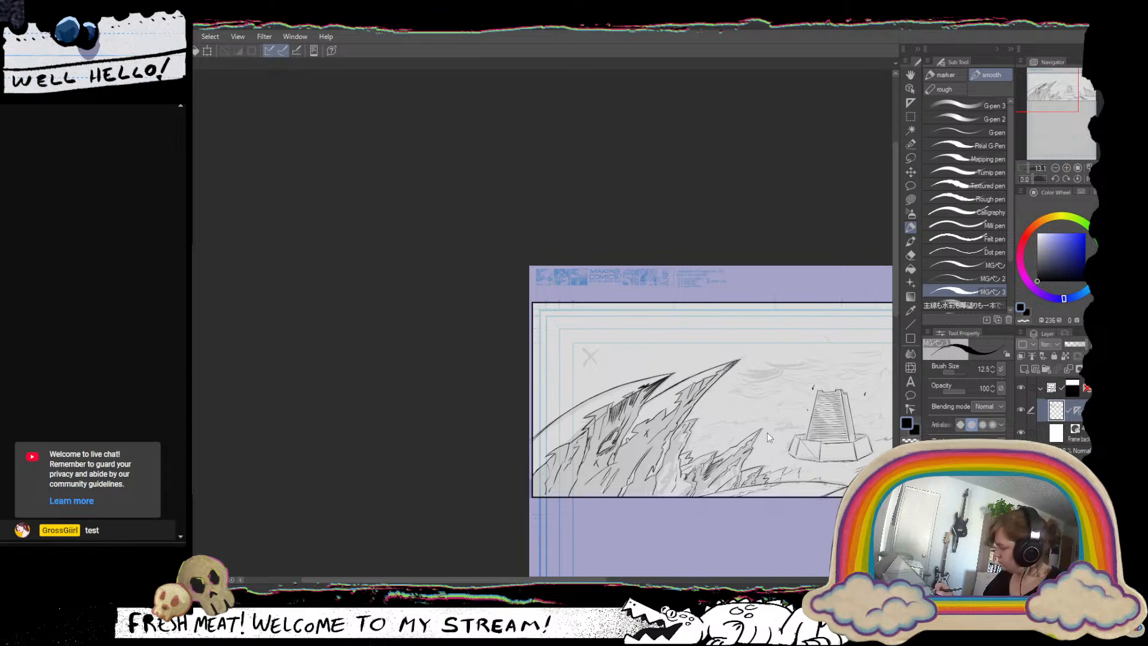
key("ctrl+z")
key("ctrl+z")
key("ctrl+z")
key("ctrl+z")
key("ctrl+z")
key("ctrl+z")
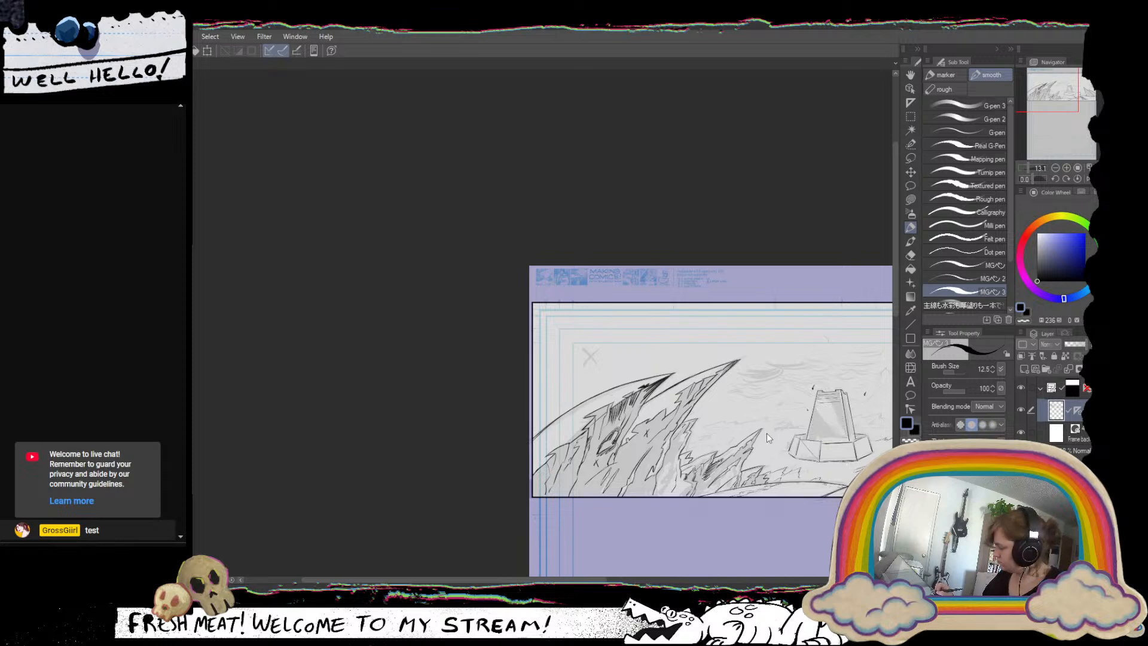
key("ctrl+z")
Reselect the radial ruler, try a pen stroke across the lower part of the tower's front face, and undo it.
key("o")
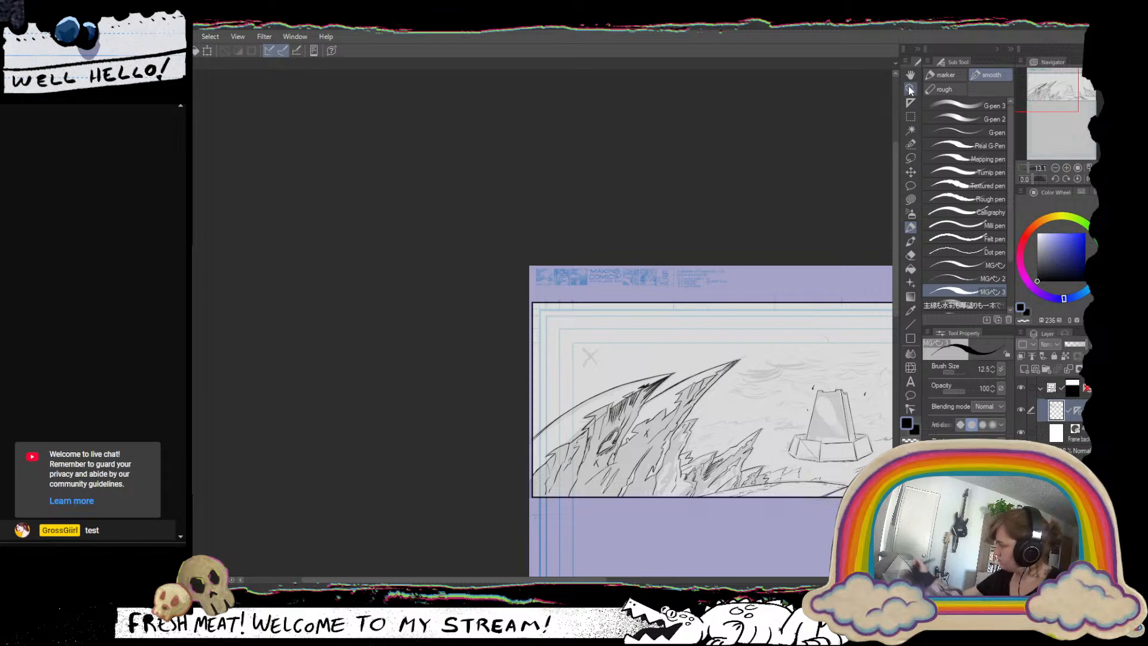
left_click(1077, 410)
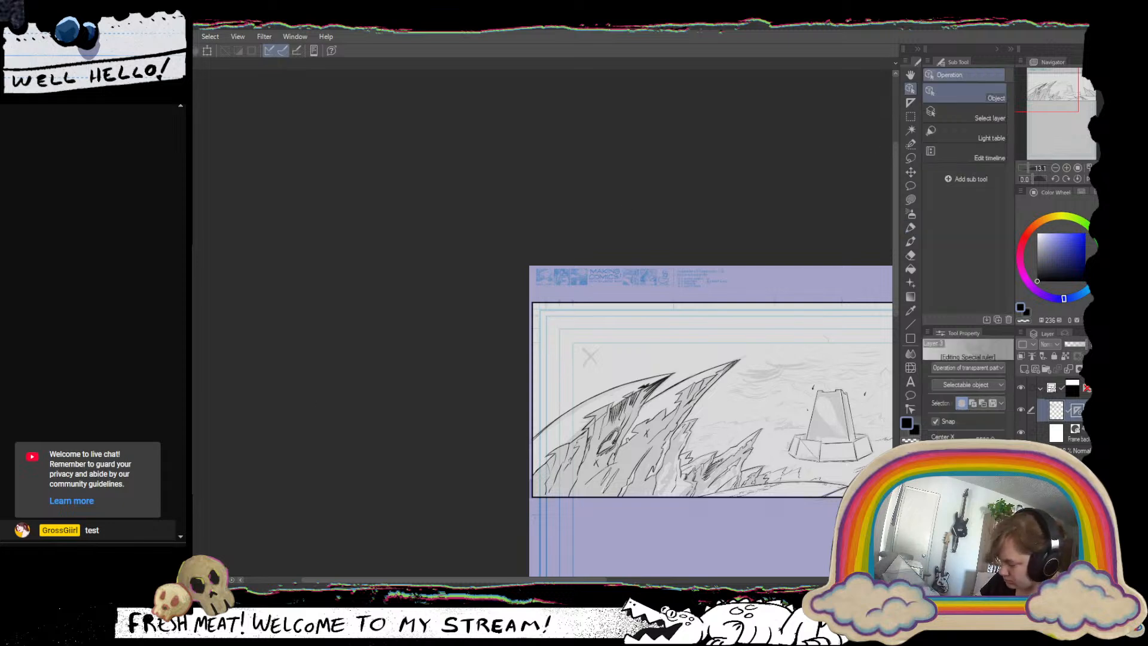
left_click(910, 227)
scroll(826, 397, "up", 7)
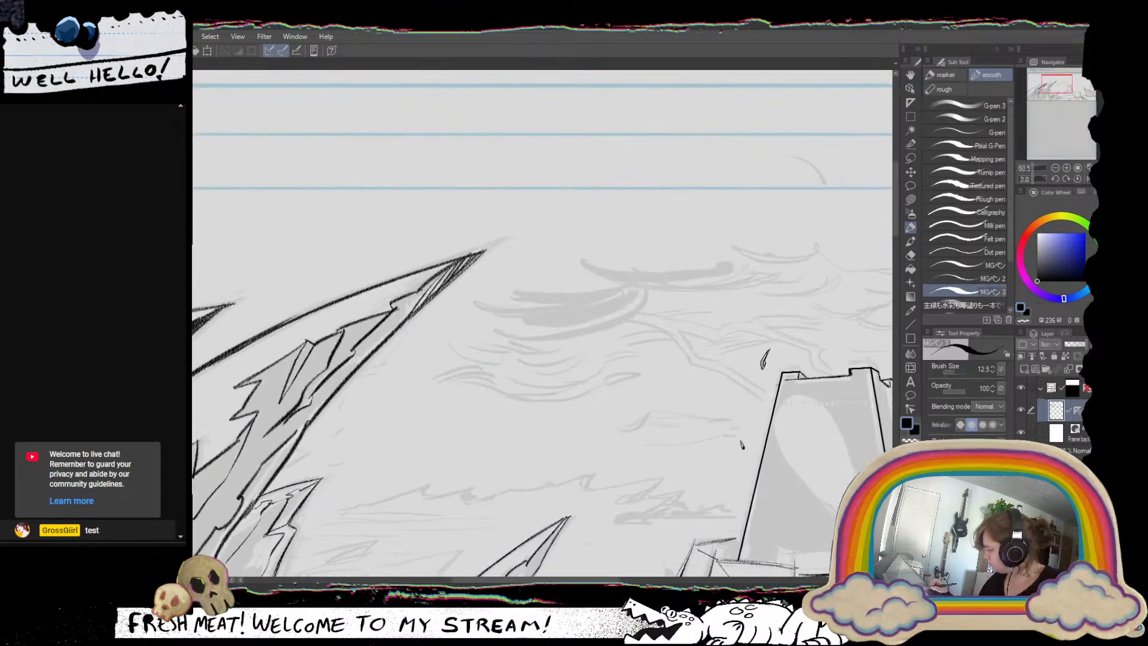
key("ctrl+z")
left_click_drag(848, 464, 701, 354)
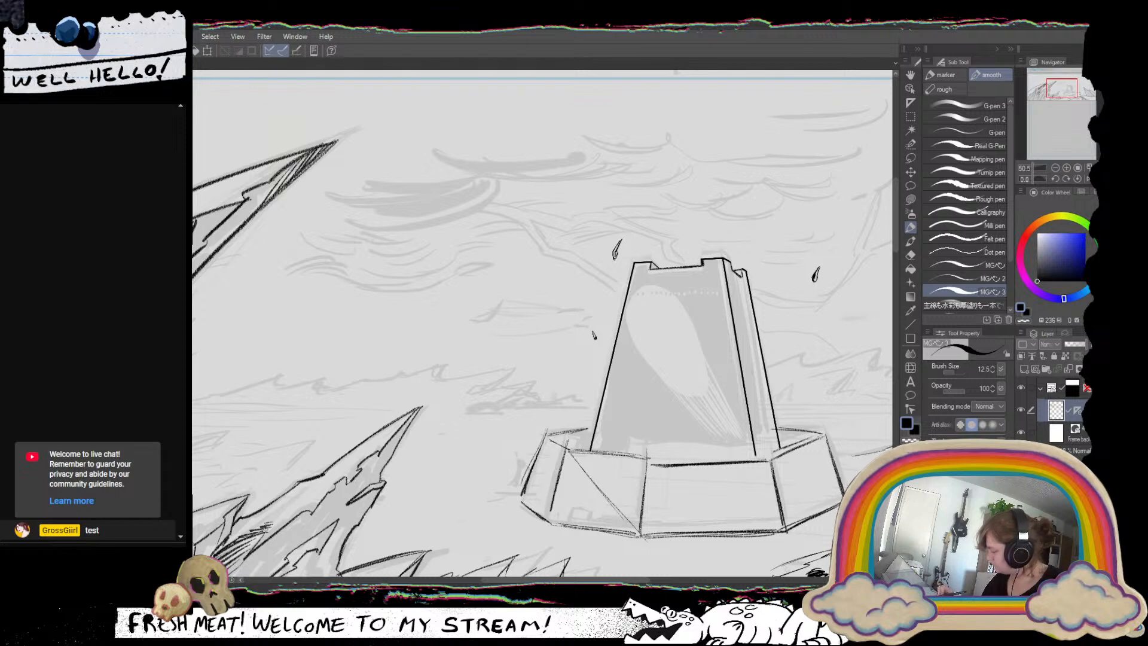
left_click_drag(617, 409, 709, 409)
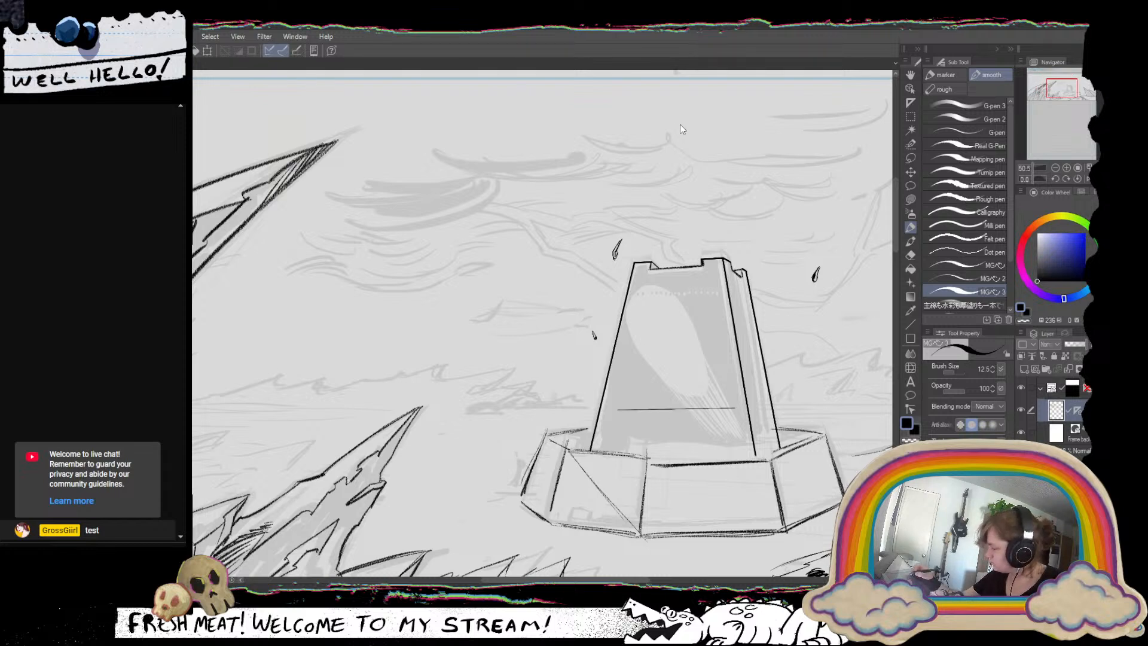
key("ctrl+z")
Try closely spaced ruler-guided strokes directly below the tower's battlements in several attempts, and undo them all.
left_click_drag(635, 272, 723, 265)
left_click_drag(632, 276, 724, 274)
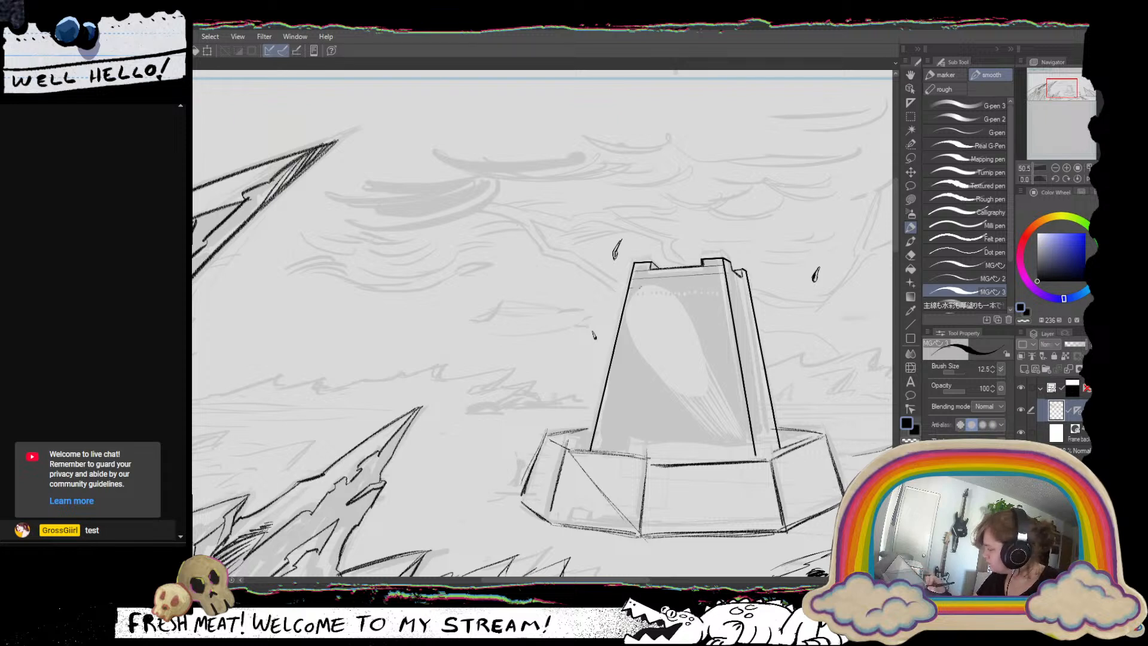
left_click_drag(640, 287, 730, 282)
key("ctrl+z")
key("ctrl+z")
key("ctrl+z")
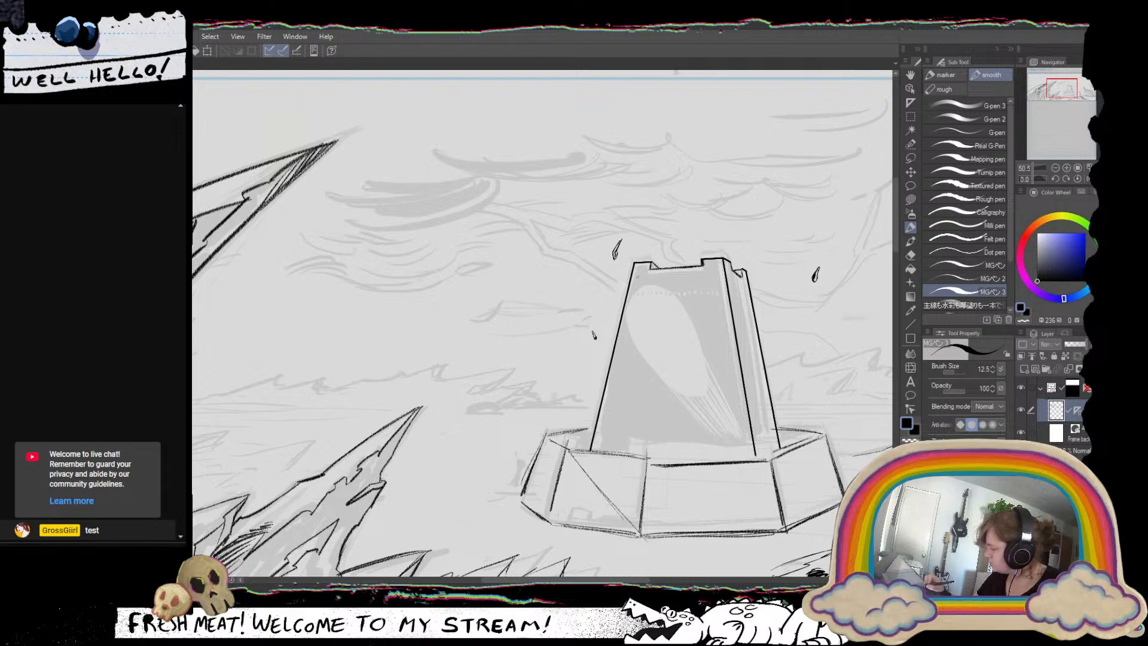
left_click_drag(637, 277, 710, 273)
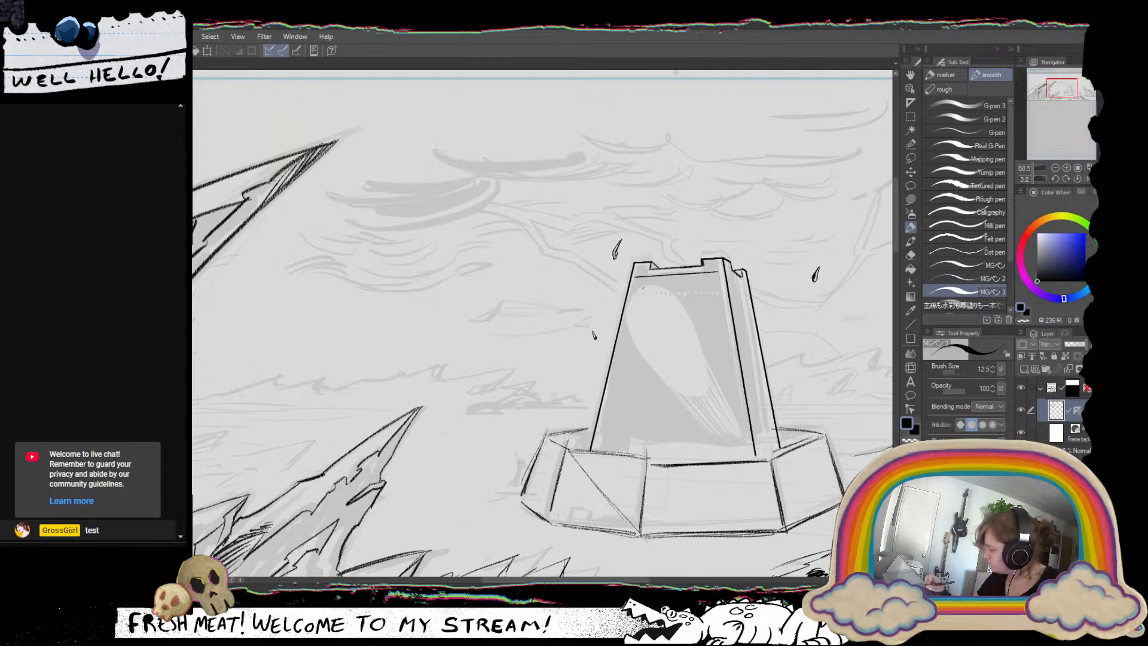
left_click_drag(632, 282, 713, 277)
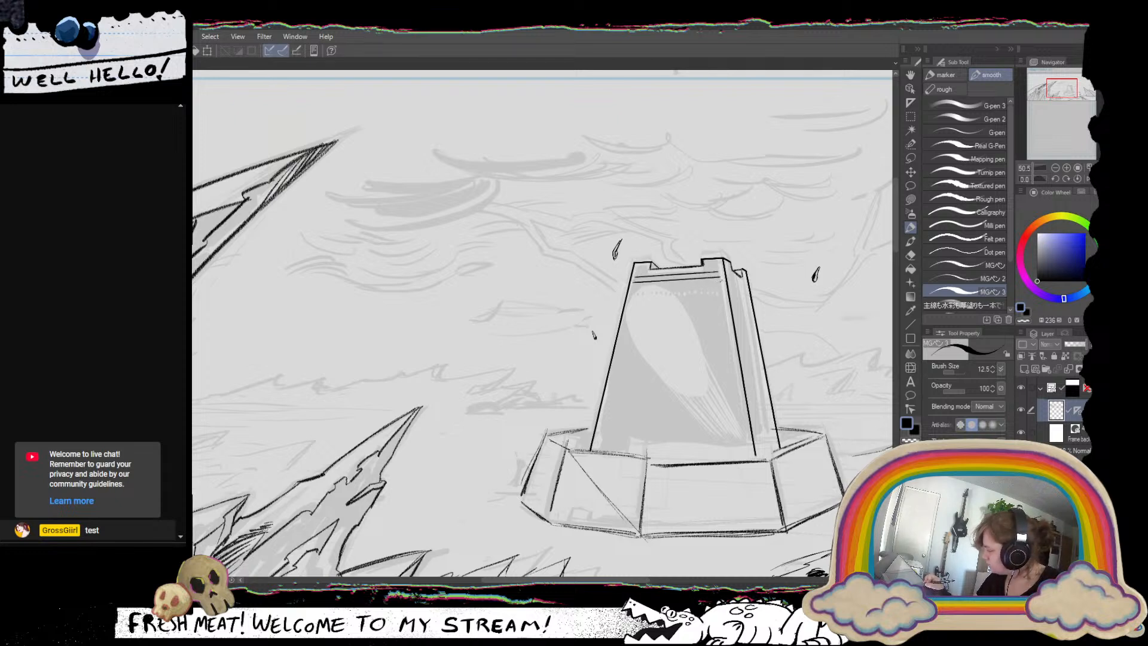
key("ctrl+z")
key("ctrl+z")
left_click_drag(632, 276, 720, 272)
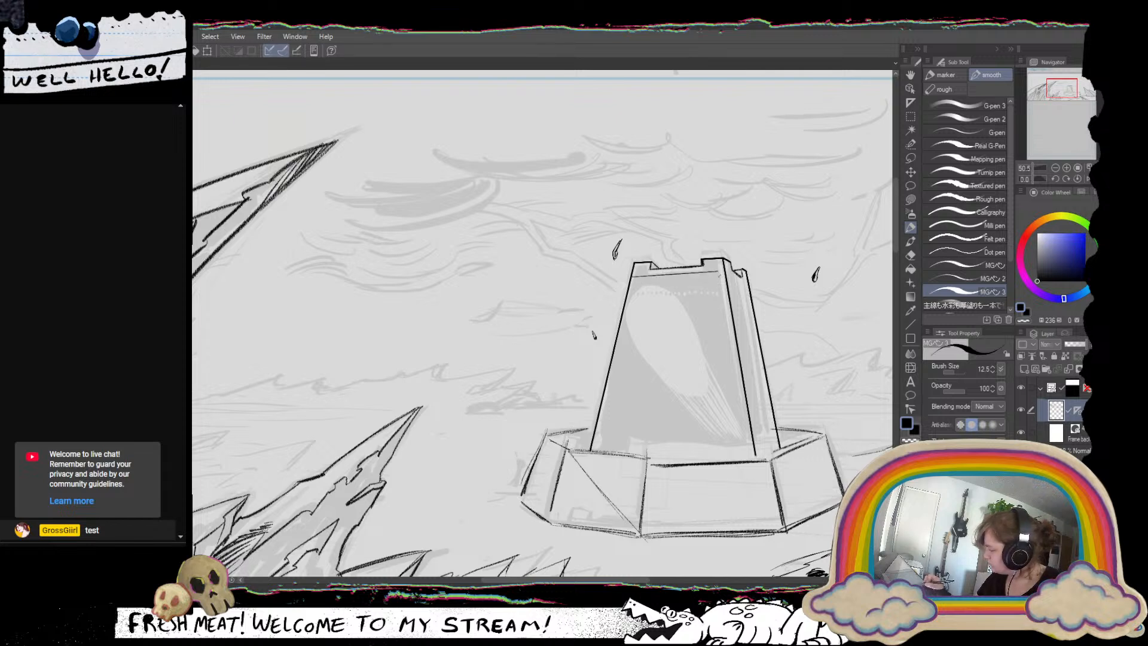
key("ctrl+z")
Lasso-select the tower's whole front face down to the base wall and switch back to the inking pen.
left_click(911, 158)
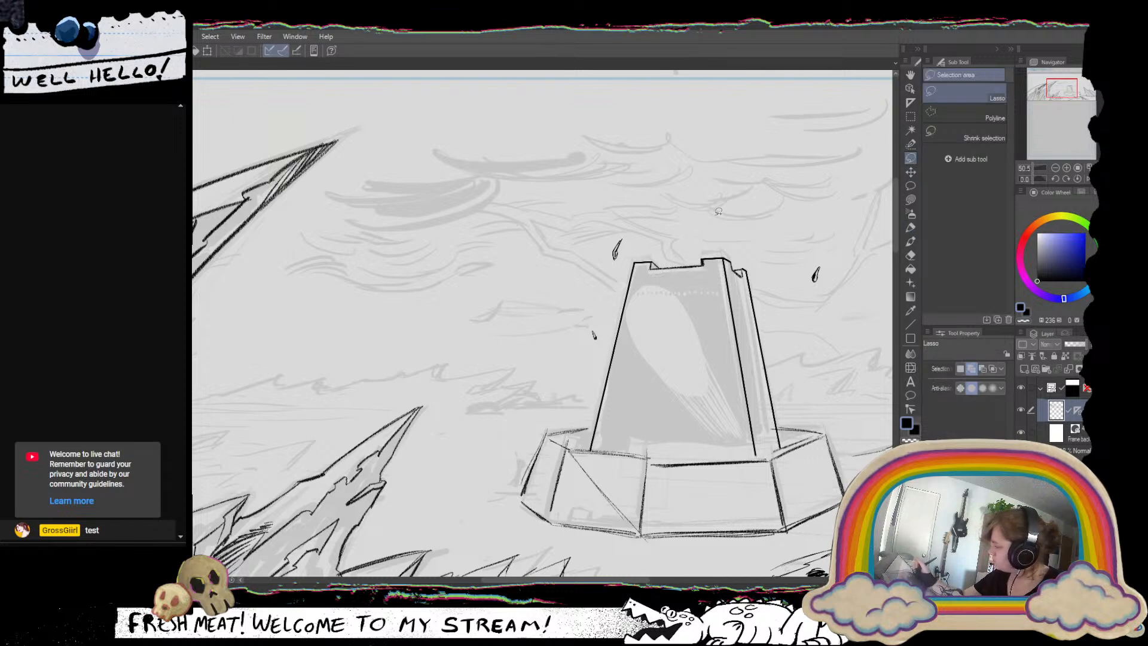
mouse_move(638, 260)
left_mouse_down()
mouse_move(632, 392)
mouse_move(591, 449)
left_mouse_up()
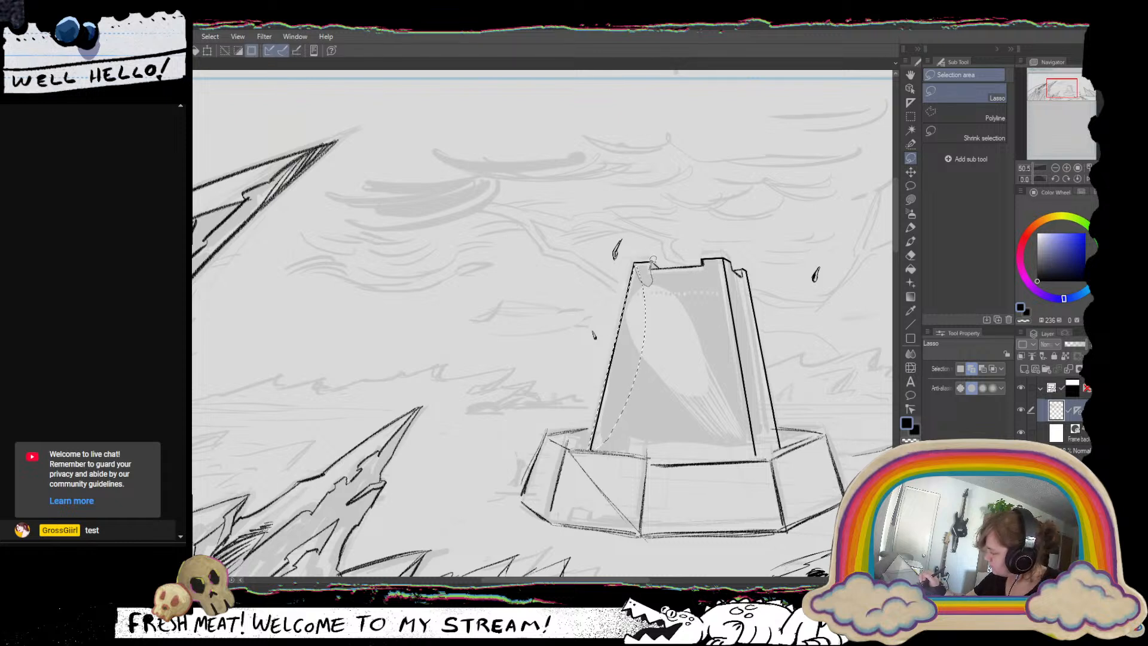
mouse_move(653, 266)
left_mouse_down()
mouse_move(653, 290)
mouse_move(705, 289)
mouse_move(706, 256)
mouse_move(710, 280)
mouse_move(736, 251)
mouse_move(713, 315)
mouse_move(740, 428)
mouse_move(759, 456)
mouse_move(767, 447)
mouse_move(762, 458)
mouse_move(703, 438)
mouse_move(657, 461)
mouse_move(658, 418)
mouse_move(594, 448)
mouse_move(654, 436)
mouse_move(663, 452)
mouse_move(595, 446)
mouse_move(618, 465)
mouse_move(673, 468)
mouse_move(753, 456)
mouse_move(722, 287)
mouse_move(652, 266)
left_mouse_up()
left_click_drag(649, 410, 514, 407)
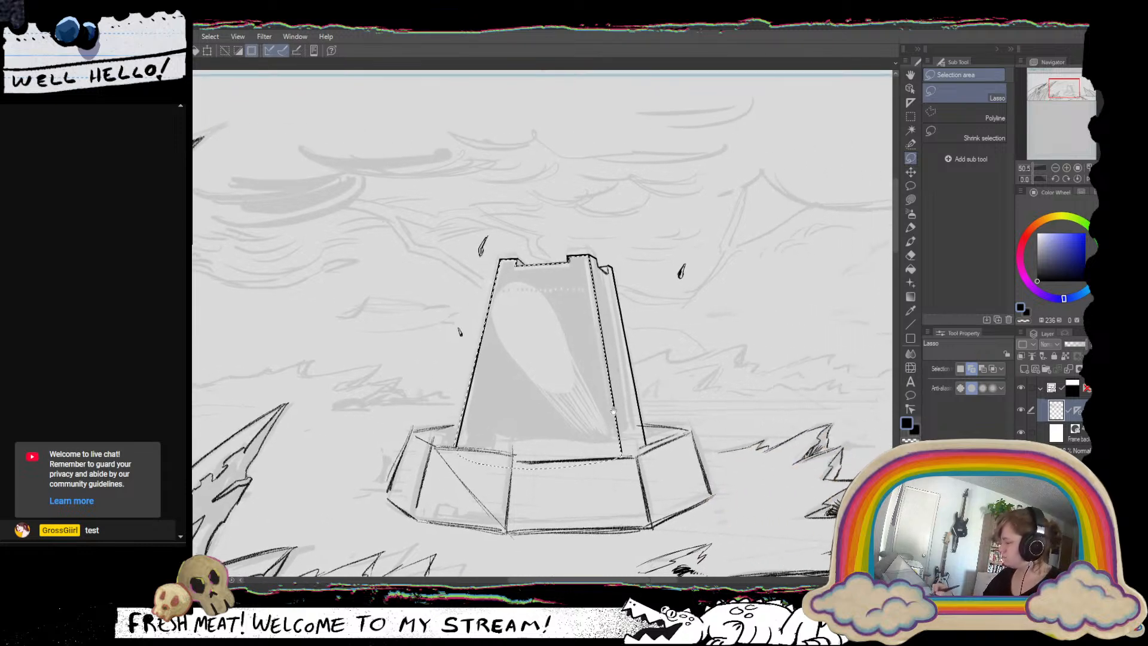
left_click(910, 242)
left_click(911, 227)
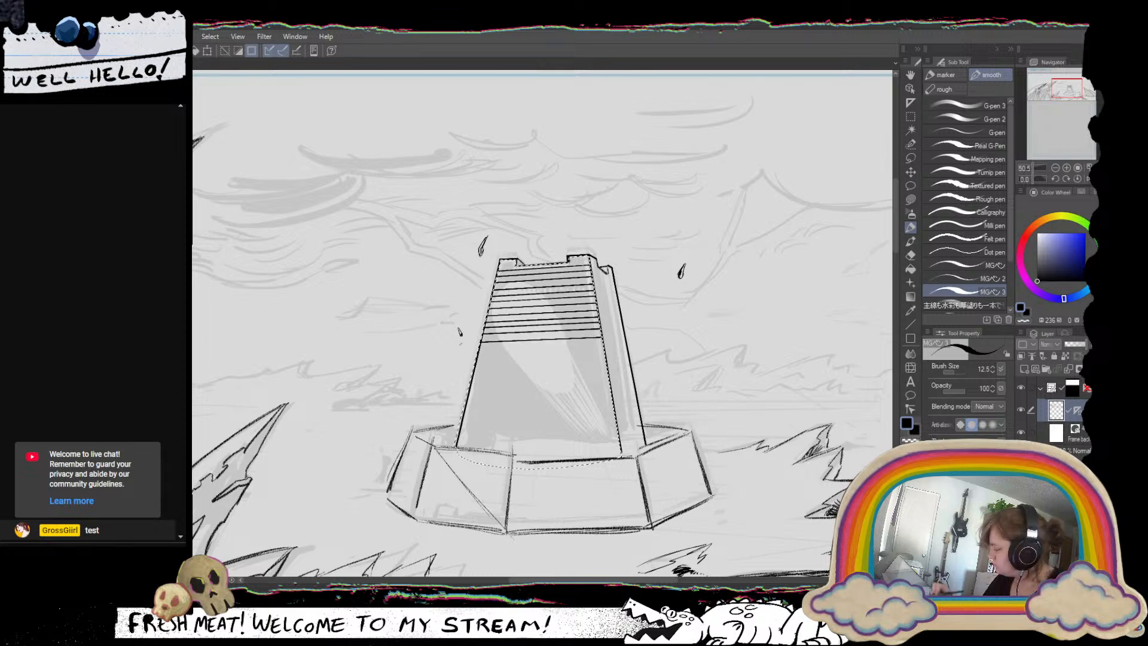
Try closely spaced horizontal pen lines across the selected front face from the battlements downward, undoing and redoing misplaced strokes.
key("ctrl+z")
key("ctrl+z")
key("ctrl+z")
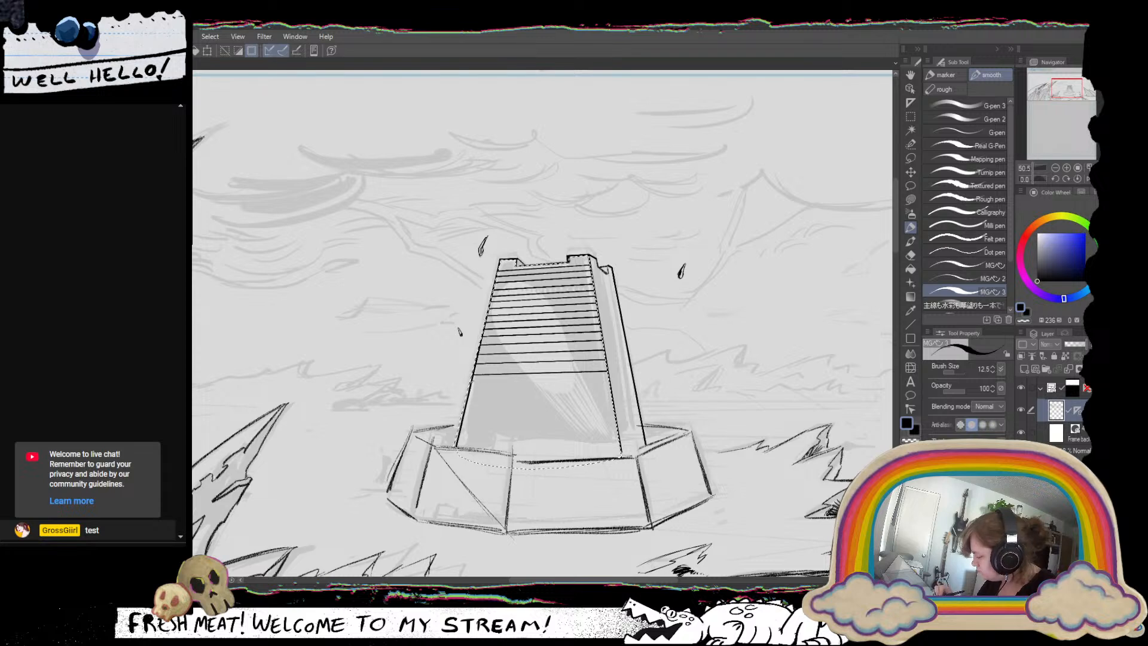
left_click_drag(473, 382, 608, 381)
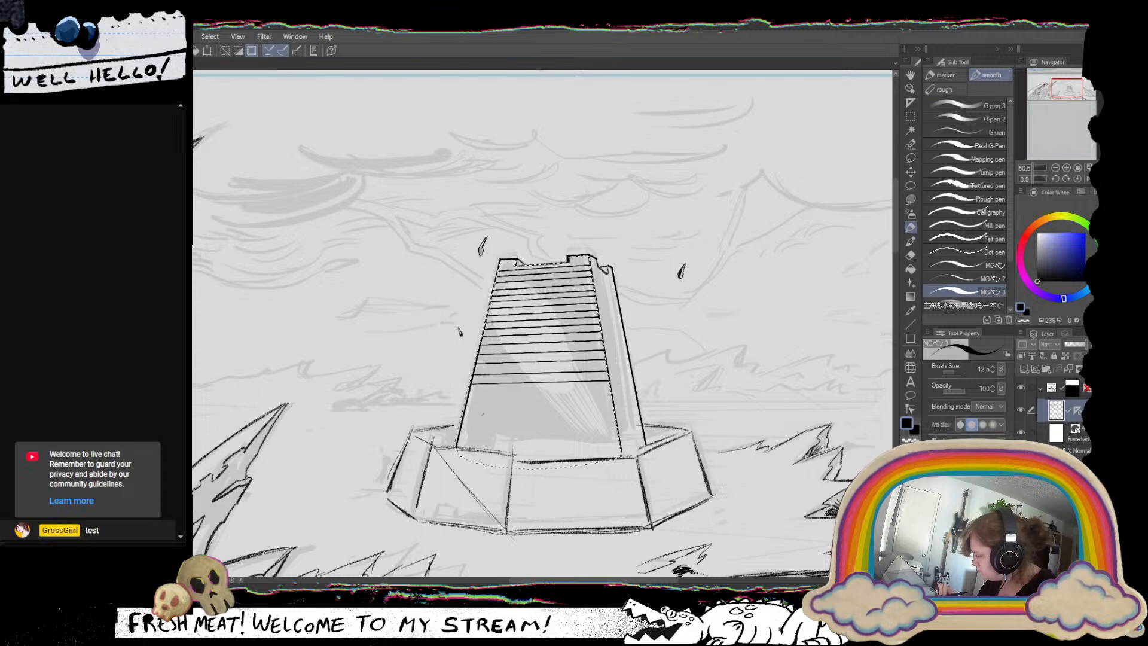
Undo all the horizontal lines on the tower's front face and clear the selection.
key("ctrl+z")
key("ctrl+z")
key("ctrl+z")
key("ctrl+z")
key("ctrl+z")
key("ctrl+z")
key("ctrl+z")
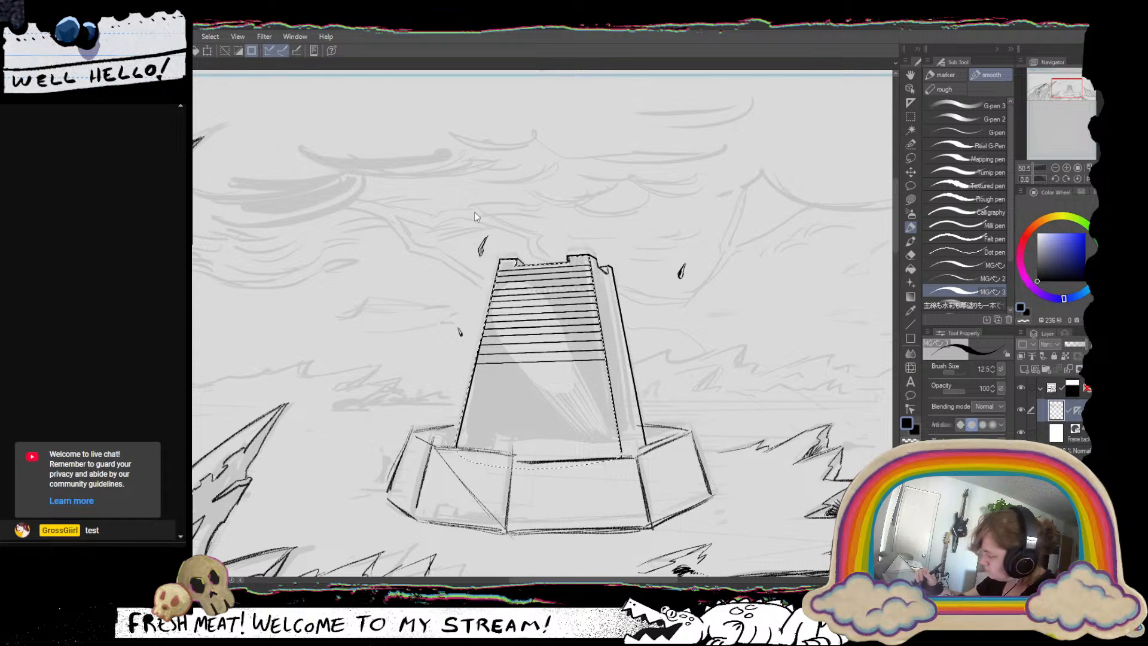
key("ctrl+z")
key("ctrl+z")
key("ctrl+z")
key("ctrl+z")
key("ctrl+z")
key("ctrl+z")
key("ctrl+z")
key("ctrl+z")
key("ctrl+z")
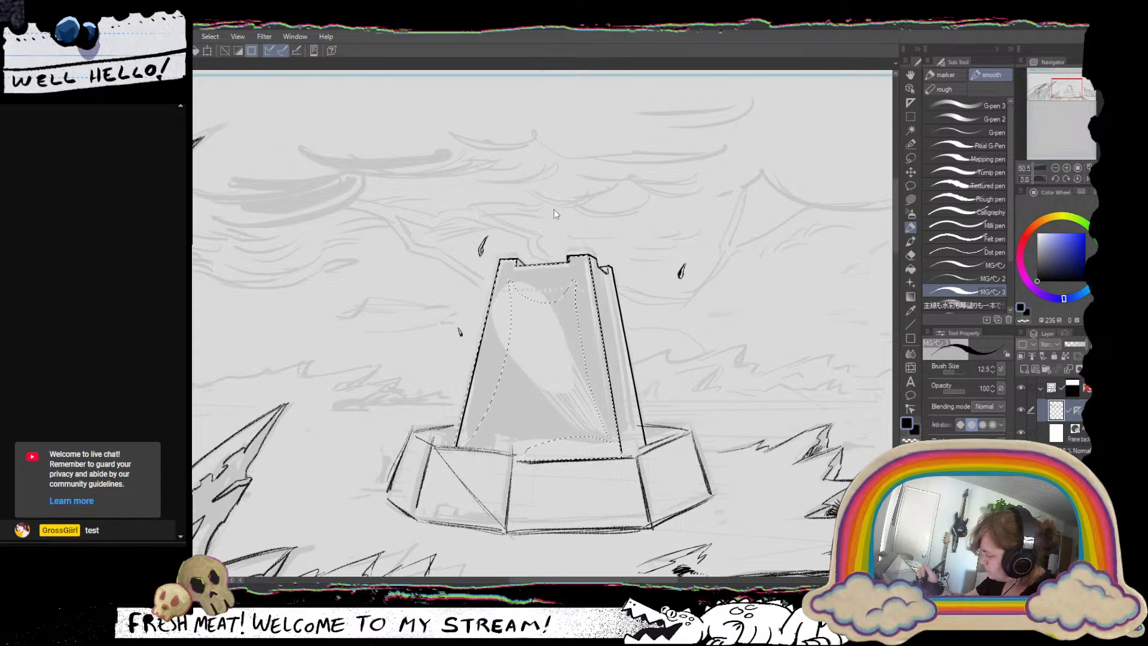
key("ctrl+d")
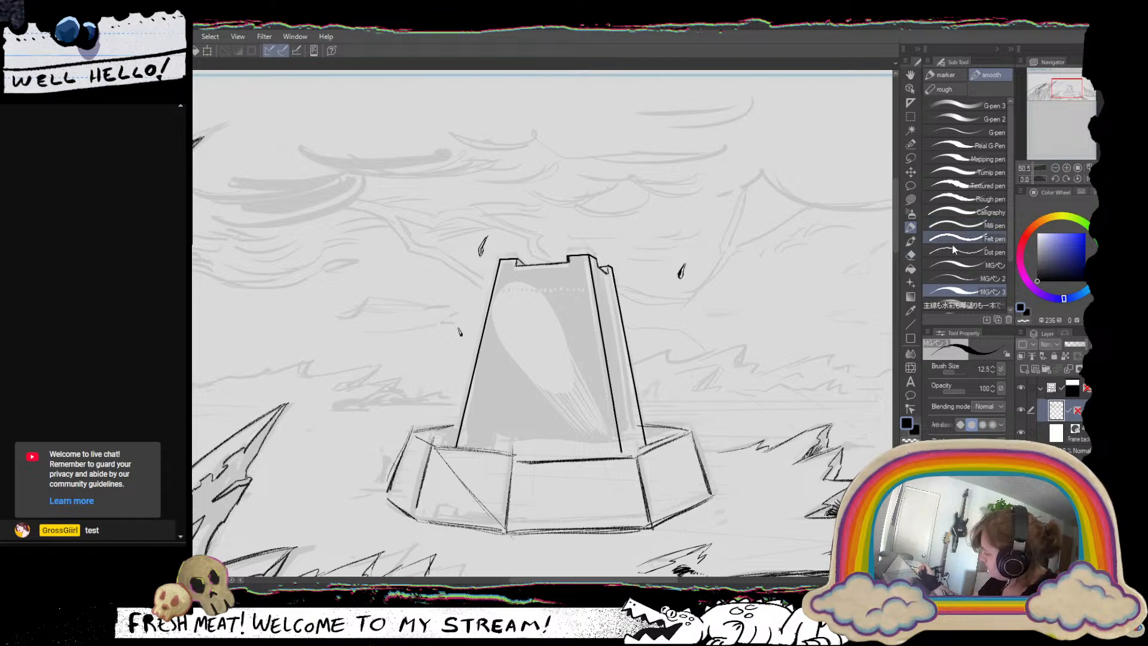
Ink the outer edges of the base wall's leftmost section with the rough Grease Pencil at size 20, undoing a stray stroke.
left_click(943, 90)
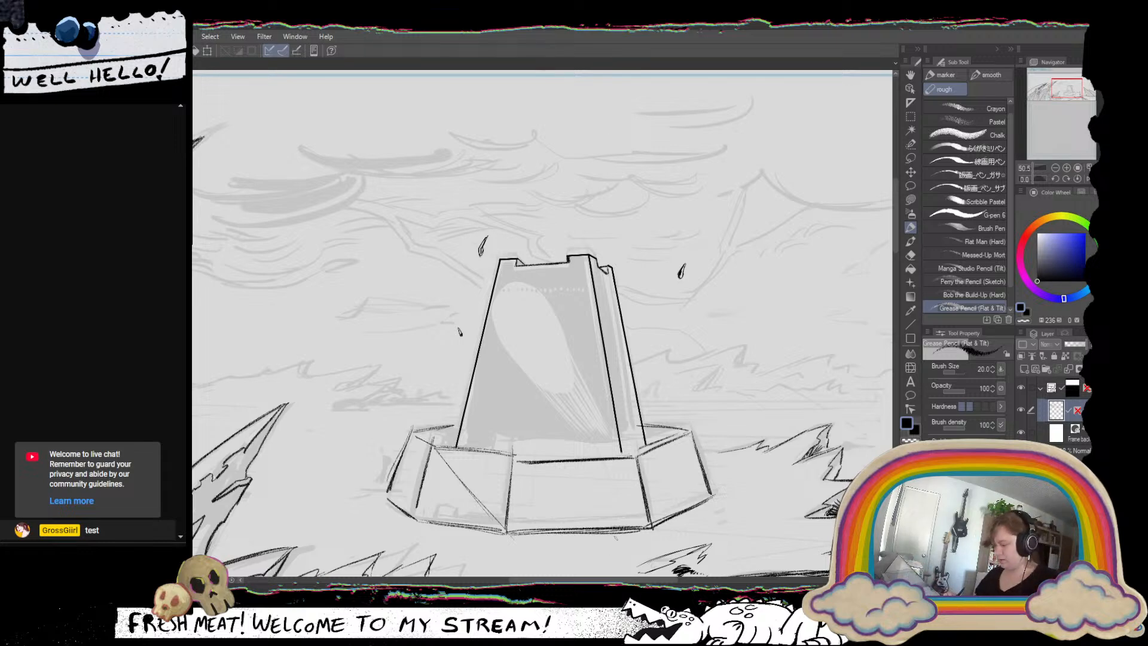
left_click_drag(575, 431, 687, 347)
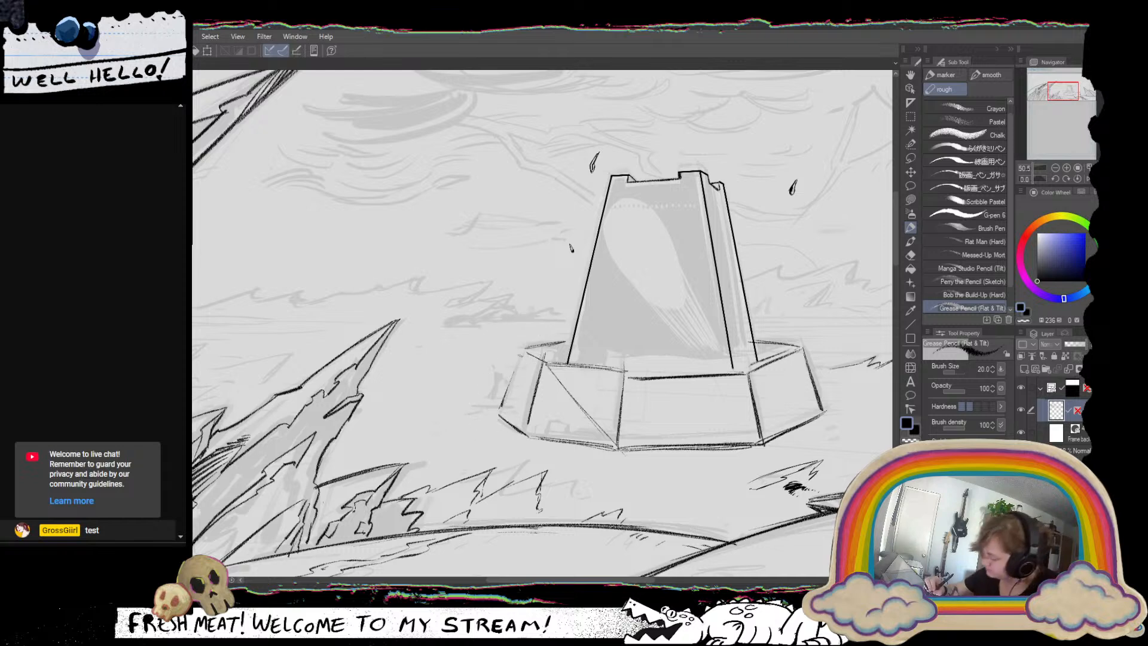
left_click_drag(526, 349, 505, 401)
mouse_move(525, 351)
left_mouse_down()
mouse_move(489, 413)
mouse_move(519, 433)
mouse_move(529, 415)
left_mouse_up()
left_click_drag(565, 336, 523, 377)
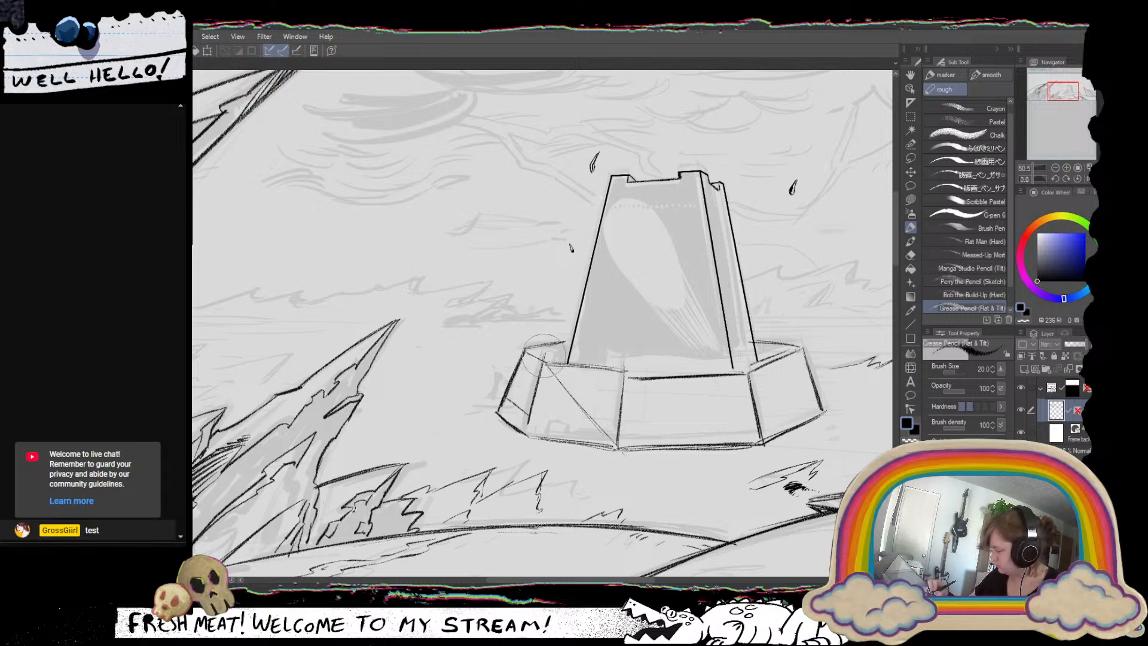
key("ctrl+z")
Ink the base wall's rear rim up to the tower's left edge, alternating between ink and transparent colour to clean it up.
left_click_drag(729, 331, 717, 248)
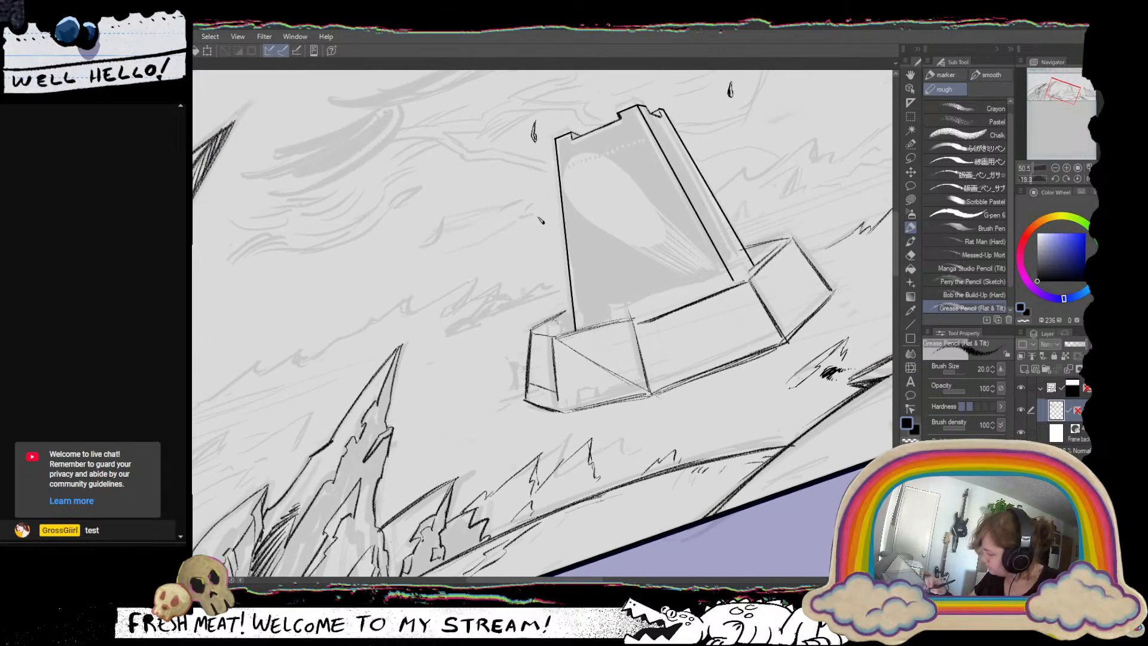
mouse_move(566, 311)
left_mouse_down()
mouse_move(534, 331)
mouse_move(561, 313)
mouse_move(571, 328)
mouse_move(551, 323)
left_mouse_up()
key("c")
key("c")
key("c")
key("c")
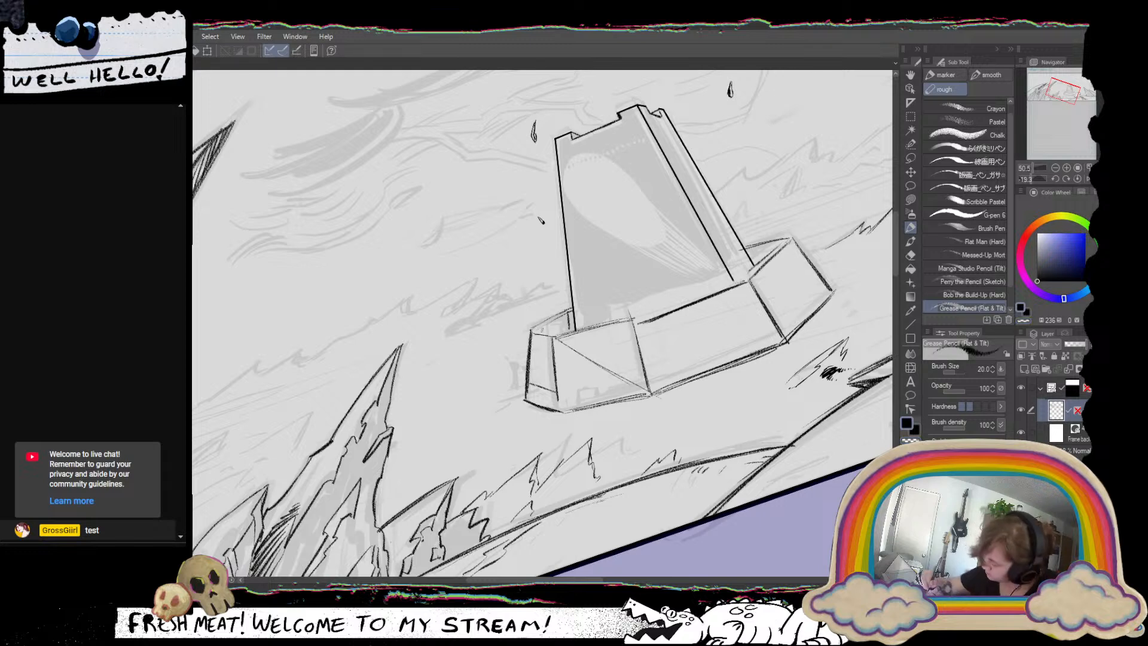
key("c")
key("c")
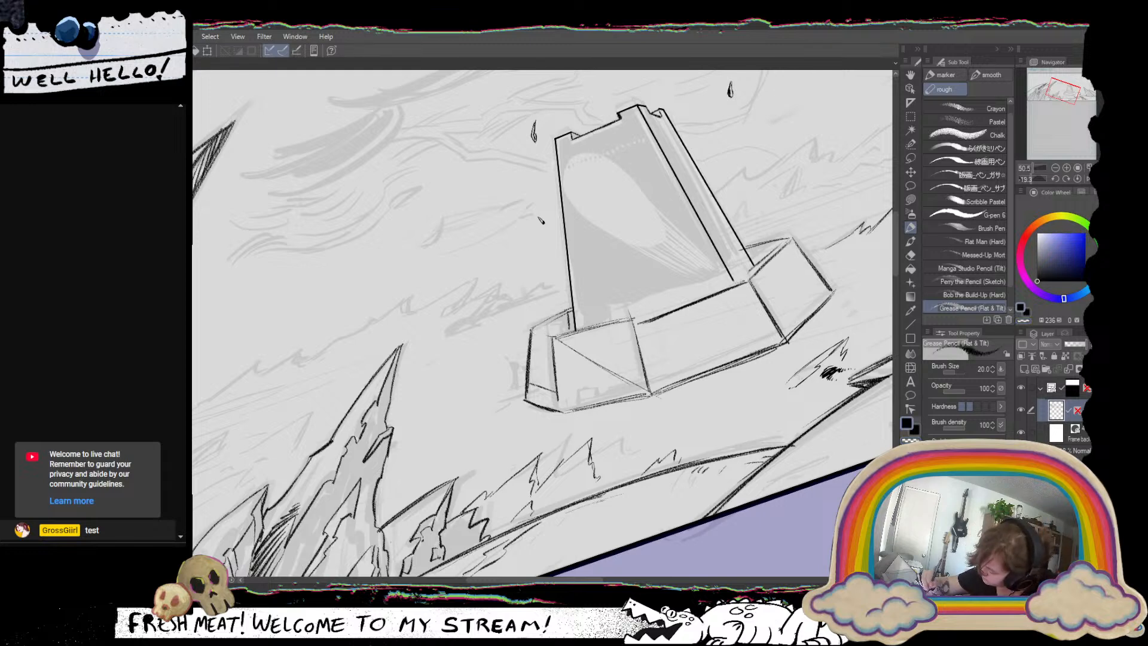
Outline the wall's inner corner and fill the gap between the left rim and the tower with solid black.
left_click_drag(530, 332, 553, 335)
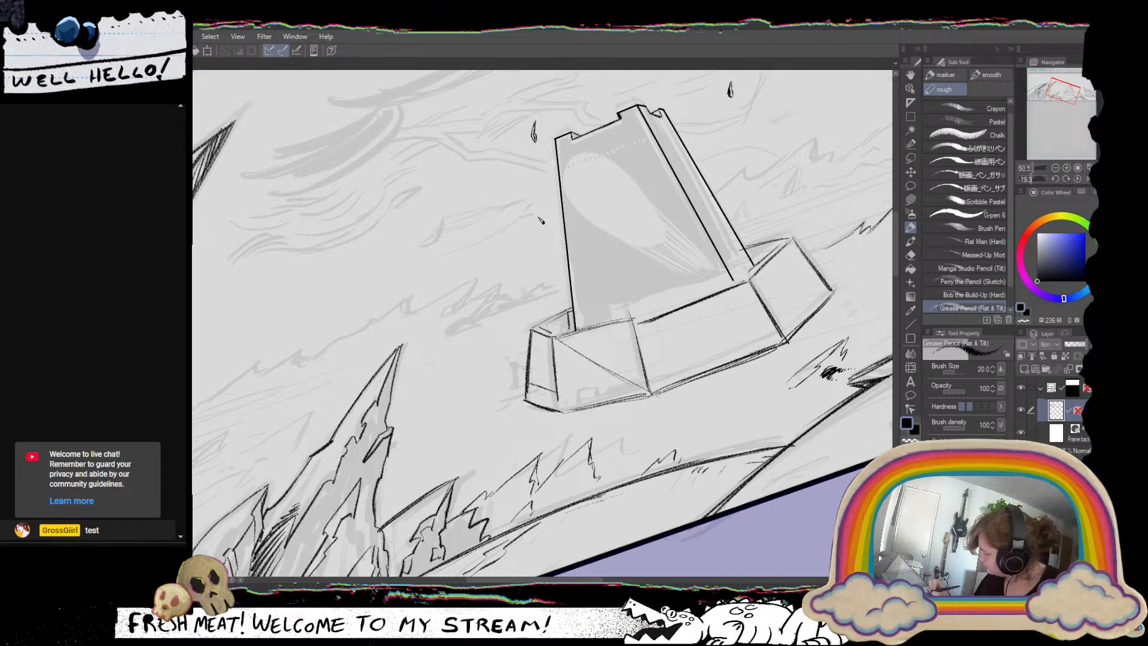
left_click_drag(539, 329, 563, 314)
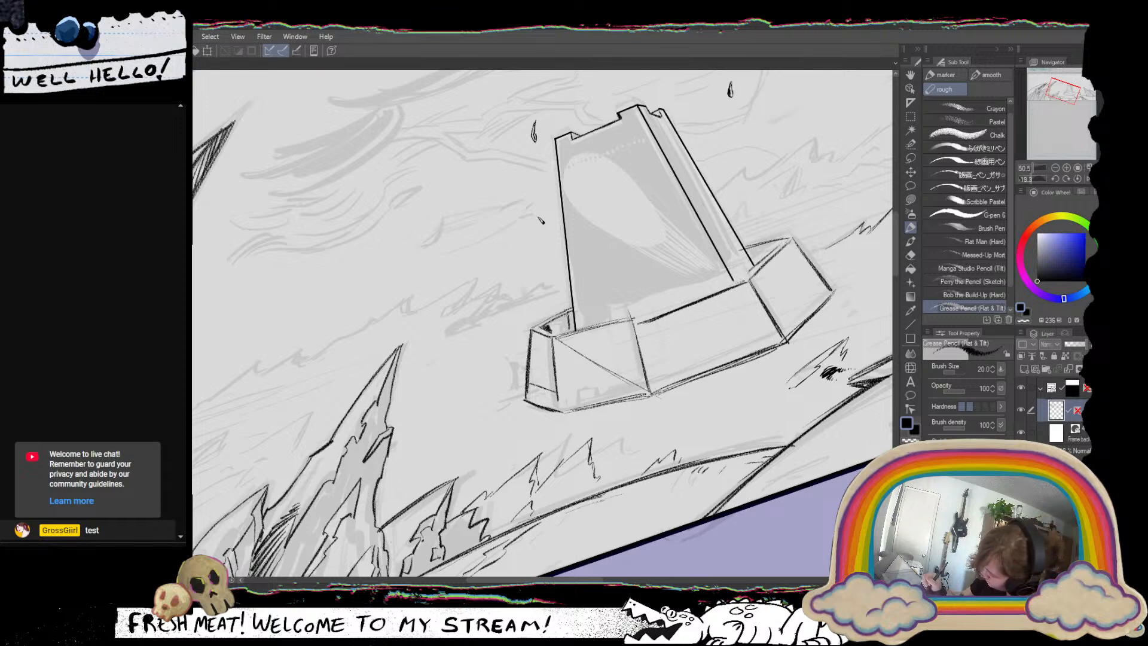
left_click_drag(568, 313, 573, 326)
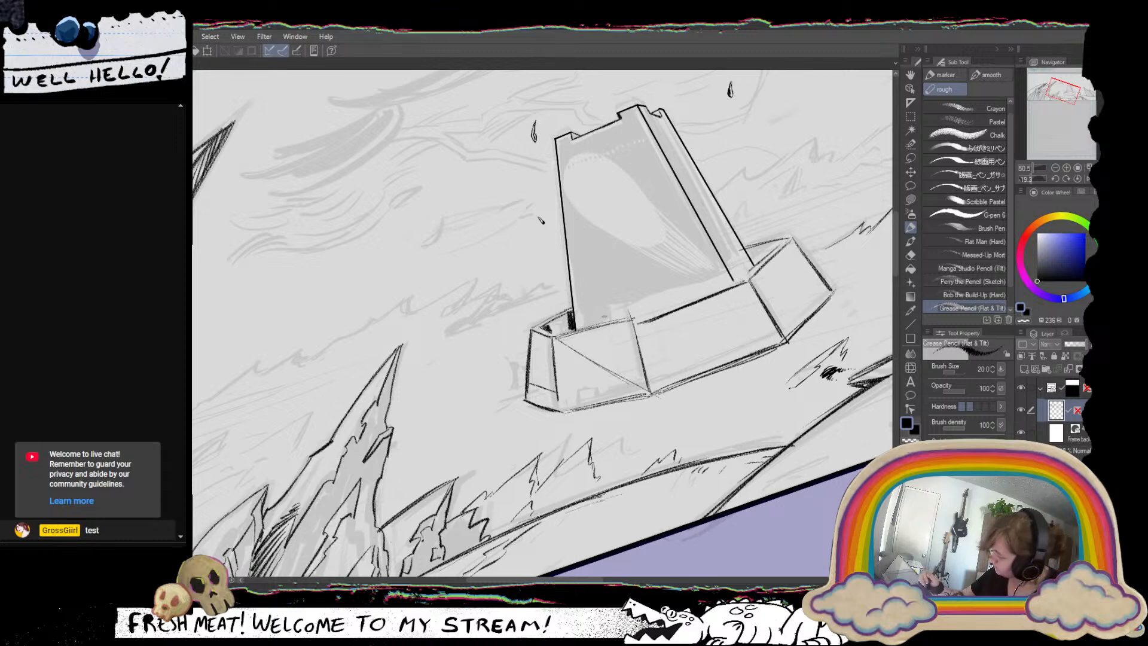
left_click_drag(675, 349, 620, 397)
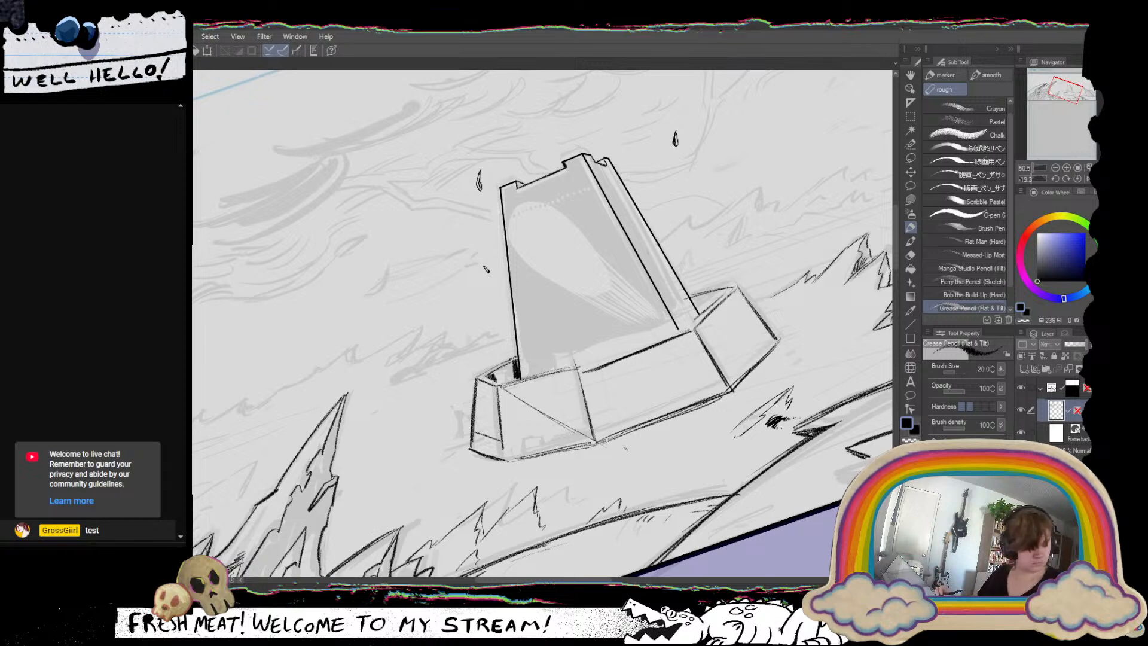
left_click_drag(763, 299, 760, 377)
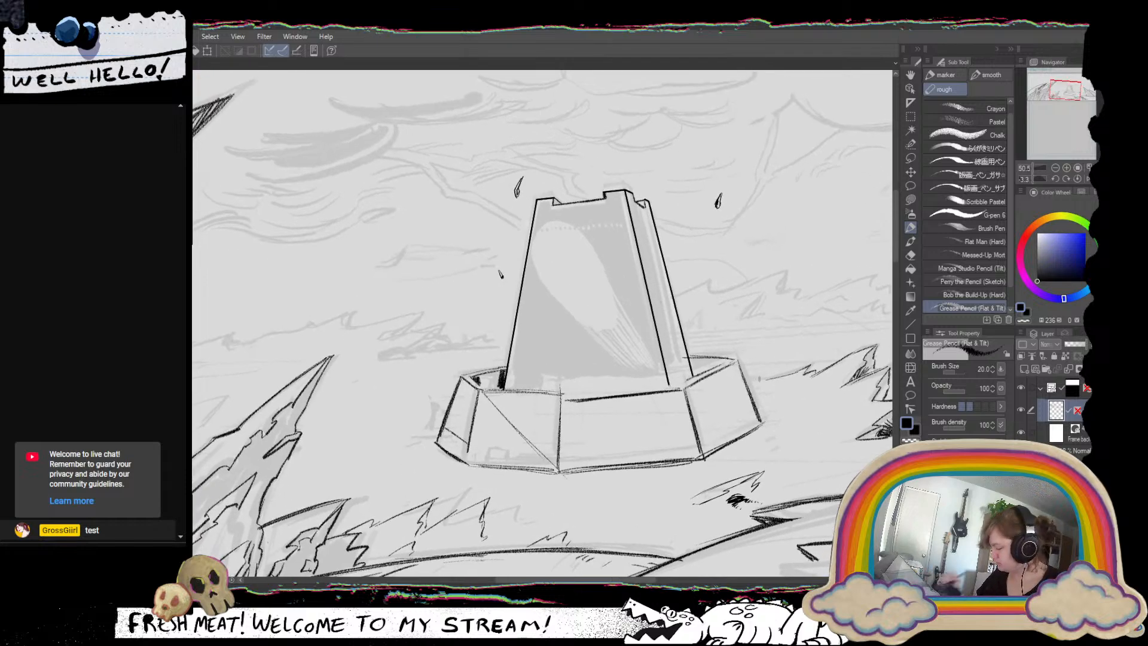
mouse_move(608, 417)
left_mouse_down()
mouse_move(485, 391)
mouse_move(468, 357)
mouse_move(474, 373)
mouse_move(489, 372)
left_mouse_up()
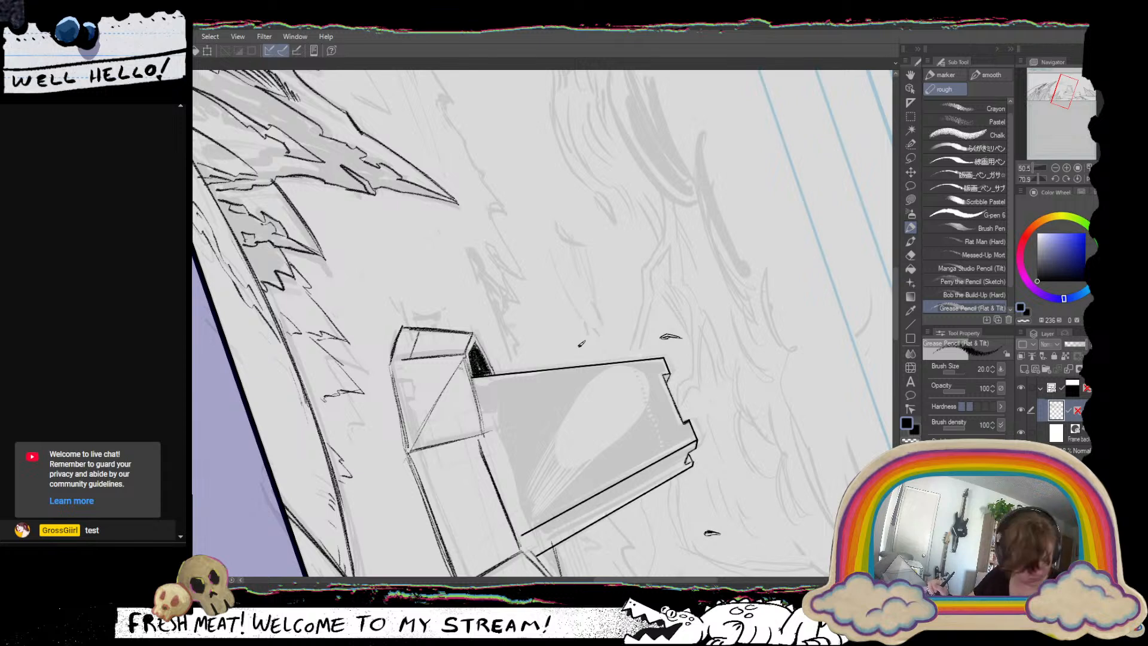
key("c")
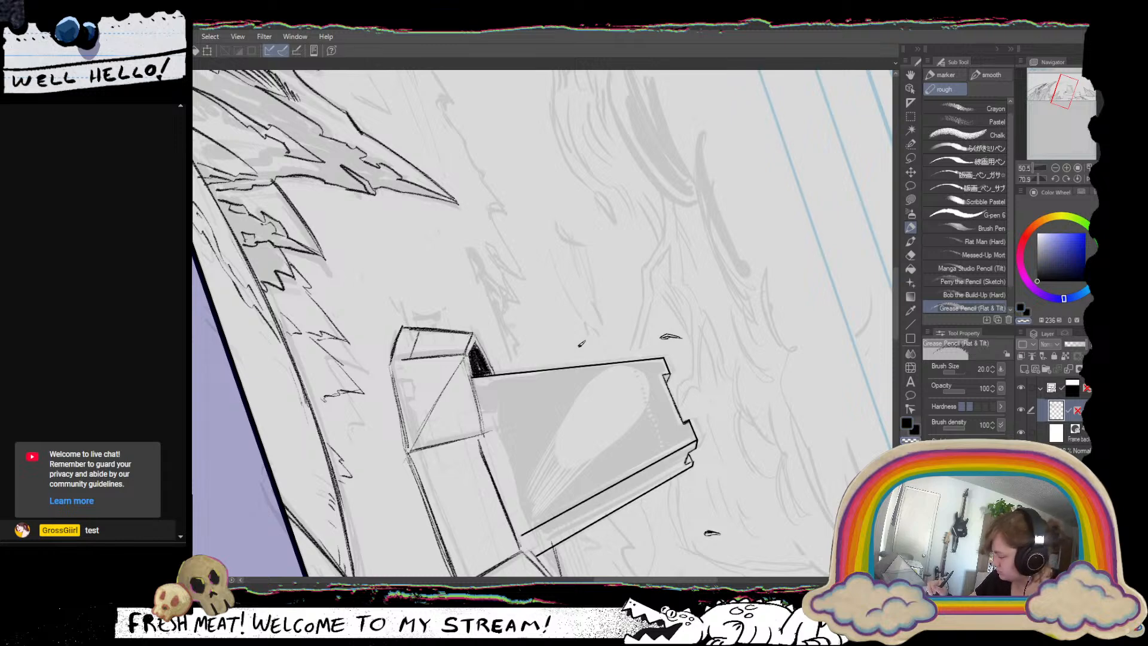
key("c")
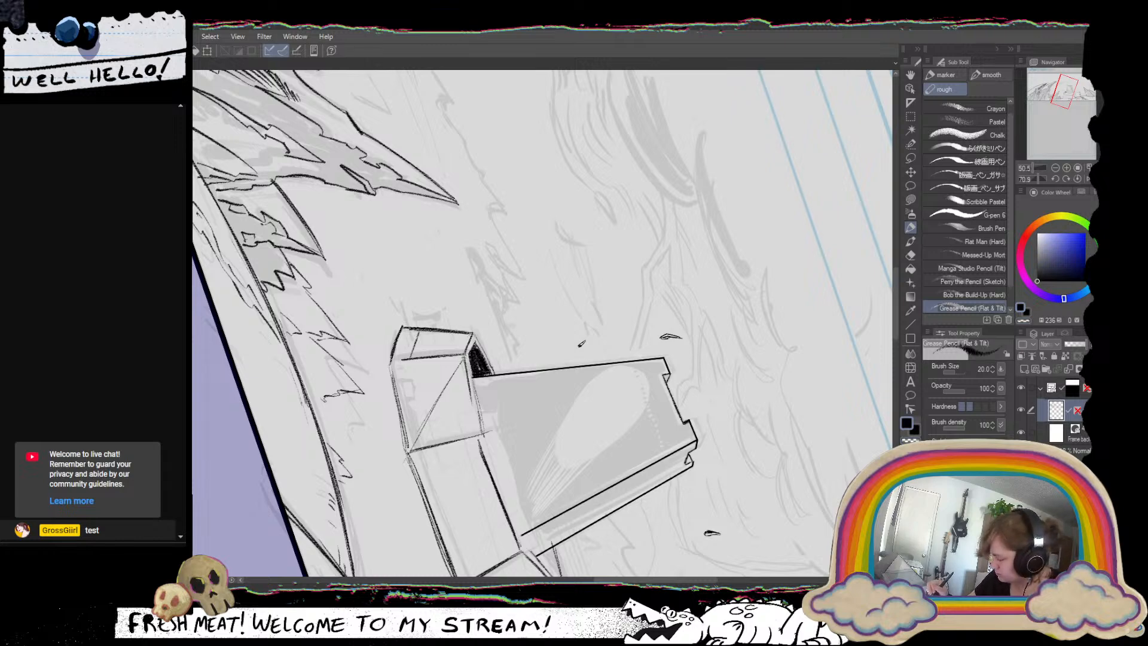
mouse_move(430, 408)
left_mouse_down()
mouse_move(540, 396)
mouse_move(556, 378)
mouse_move(539, 381)
mouse_move(592, 356)
left_mouse_up()
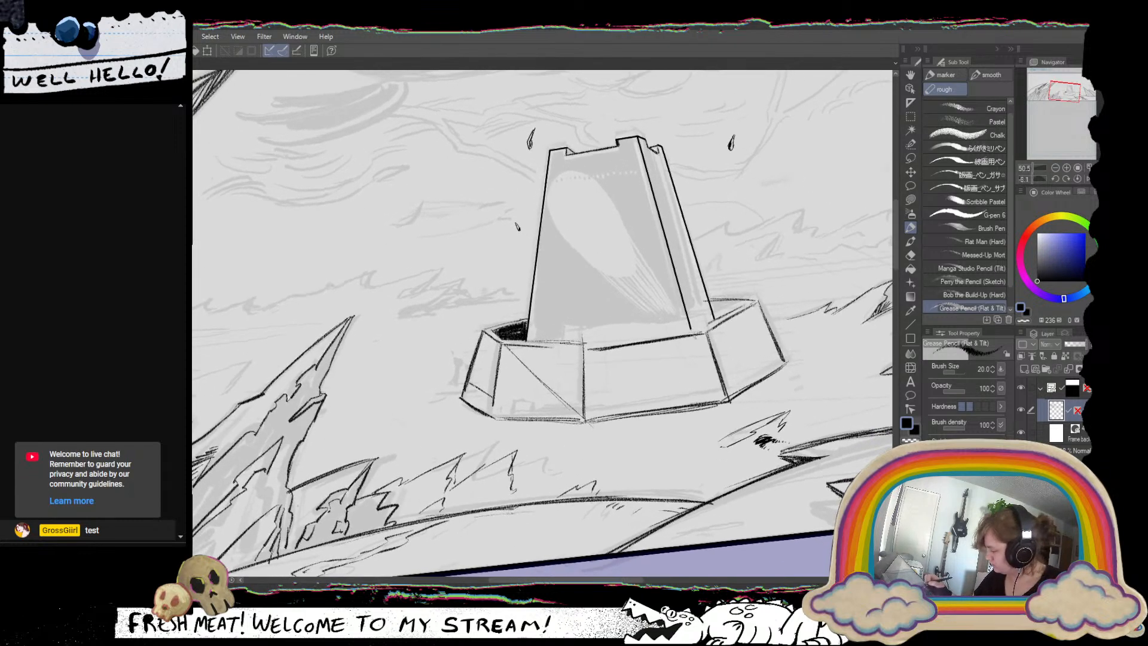
Erase the rough front rim and stray diagonal of the base wall, and redraw the rim with size 7 straight lines.
left_click(1076, 178)
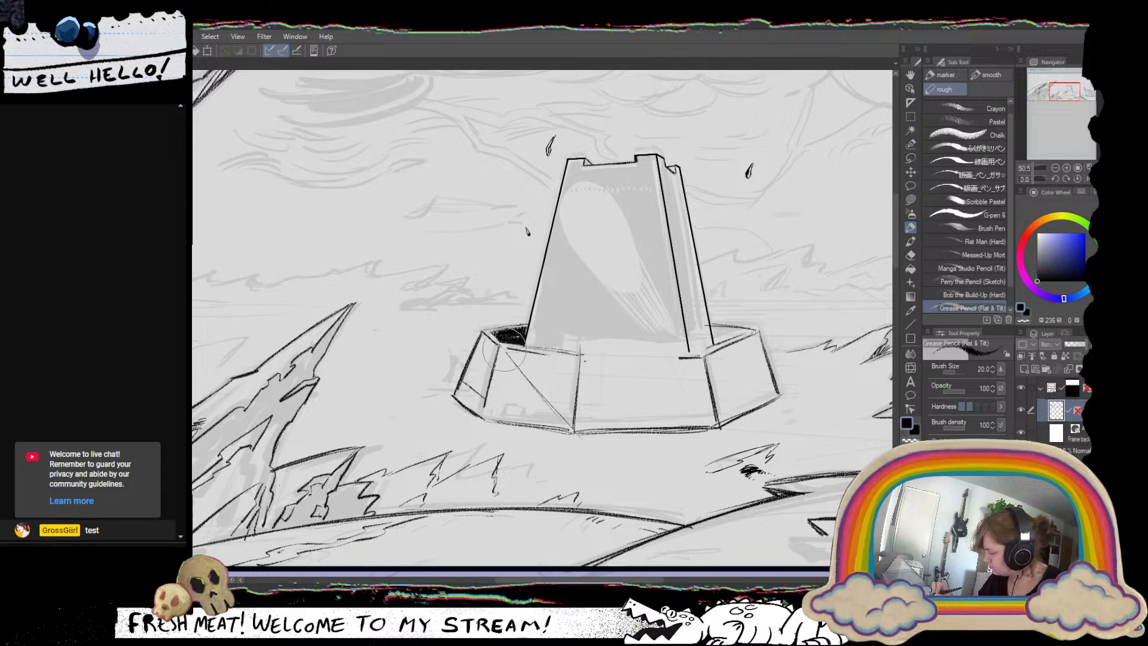
key("ctrl+z")
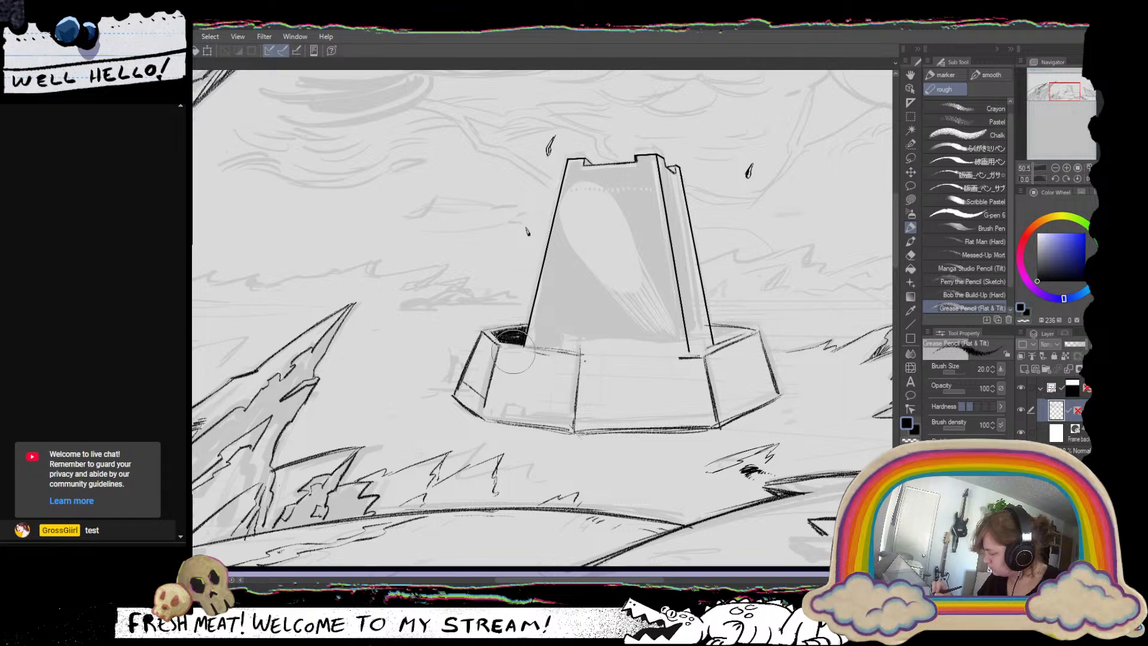
left_click(910, 326)
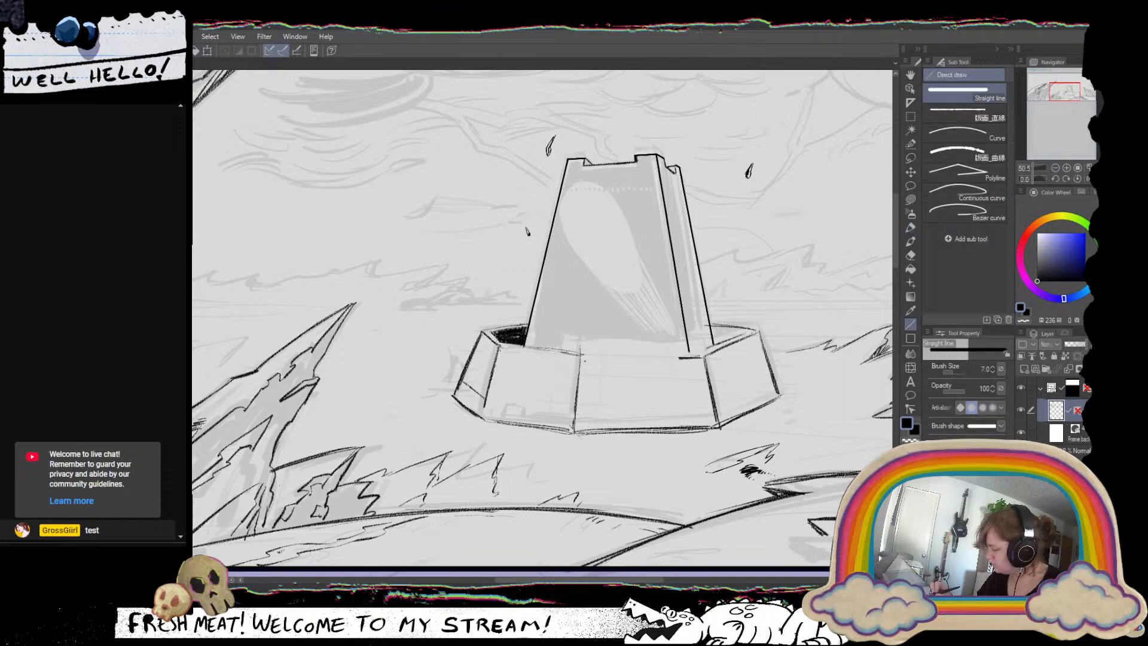
mouse_move(499, 347)
left_mouse_down()
mouse_move(581, 359)
mouse_move(703, 356)
left_mouse_up()
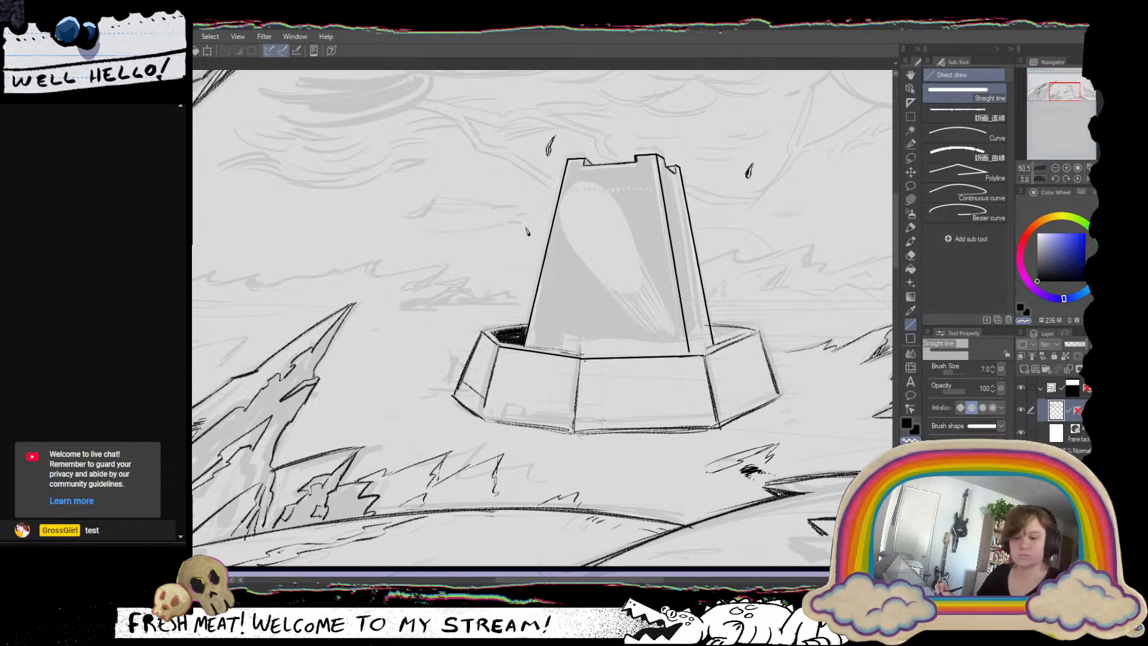
Adjust the Straight line tool's brush size, testing a diagonal stroke on the left wall at size 10, and settle on 6.
left_click(910, 227)
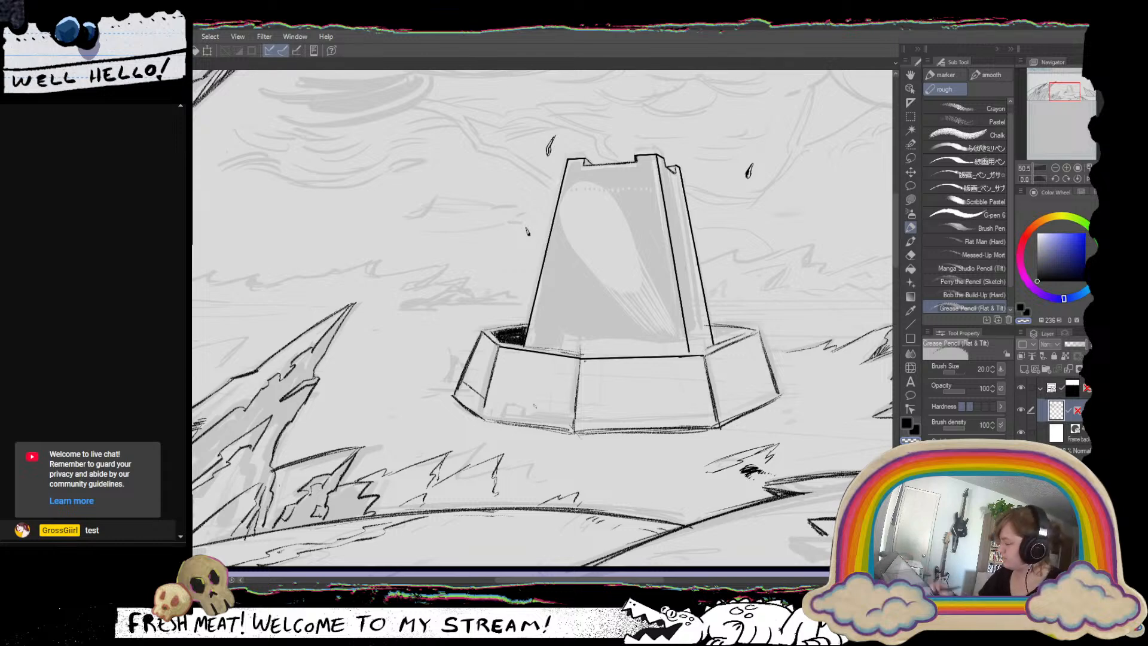
left_click_drag(624, 391, 551, 428)
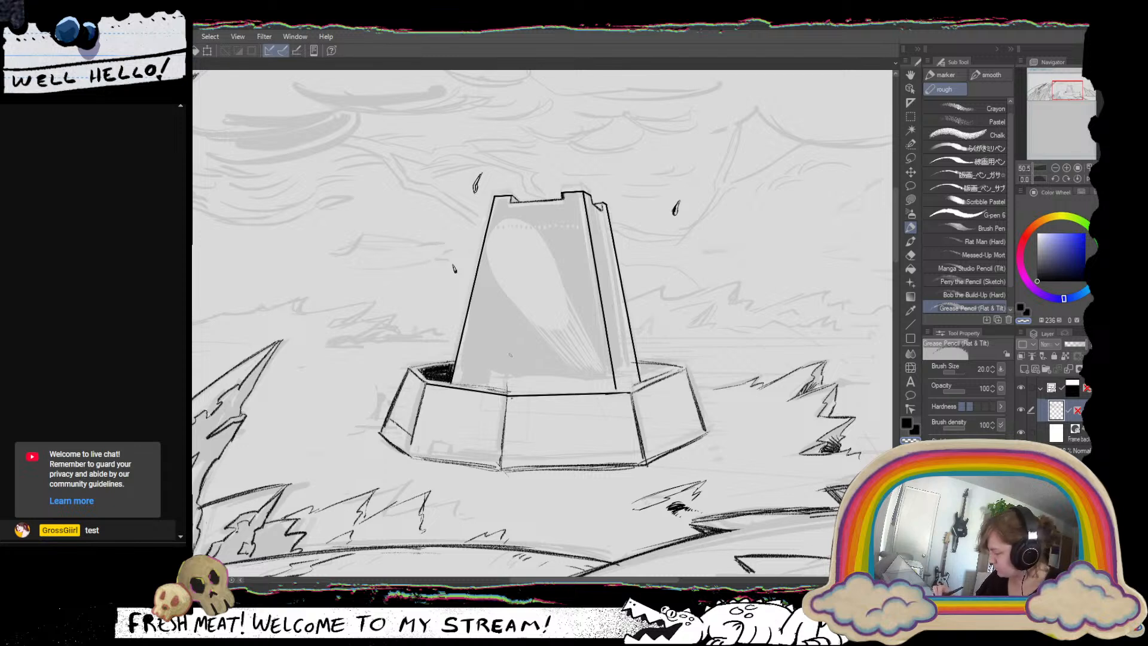
left_click(909, 322)
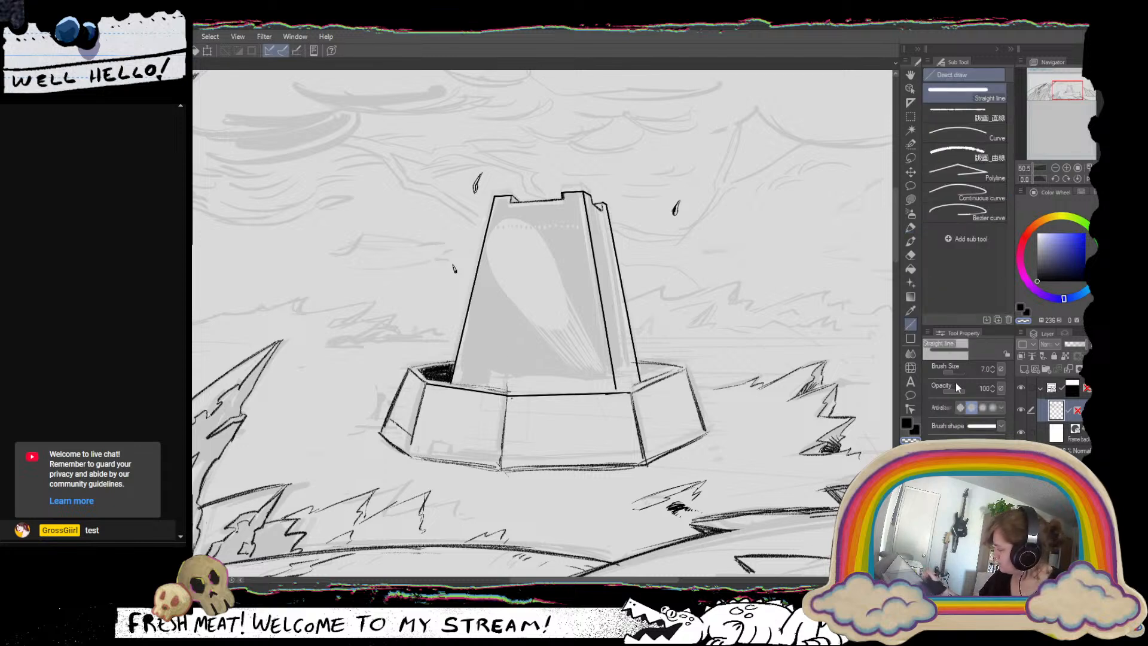
left_click(949, 372)
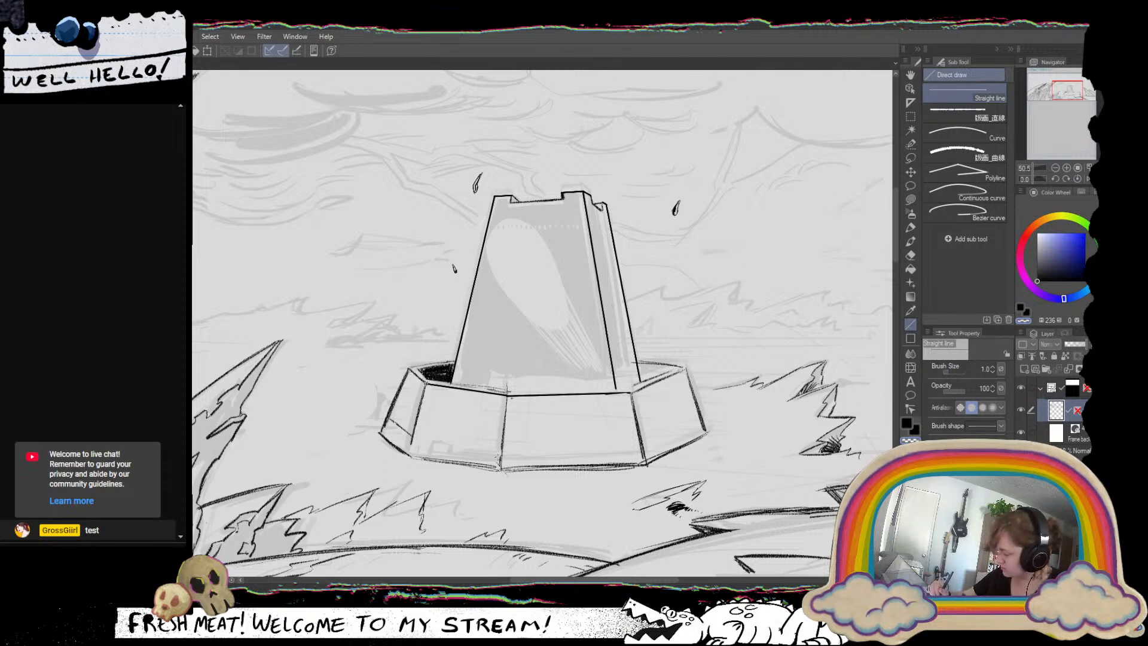
left_click(992, 367)
left_click(993, 367)
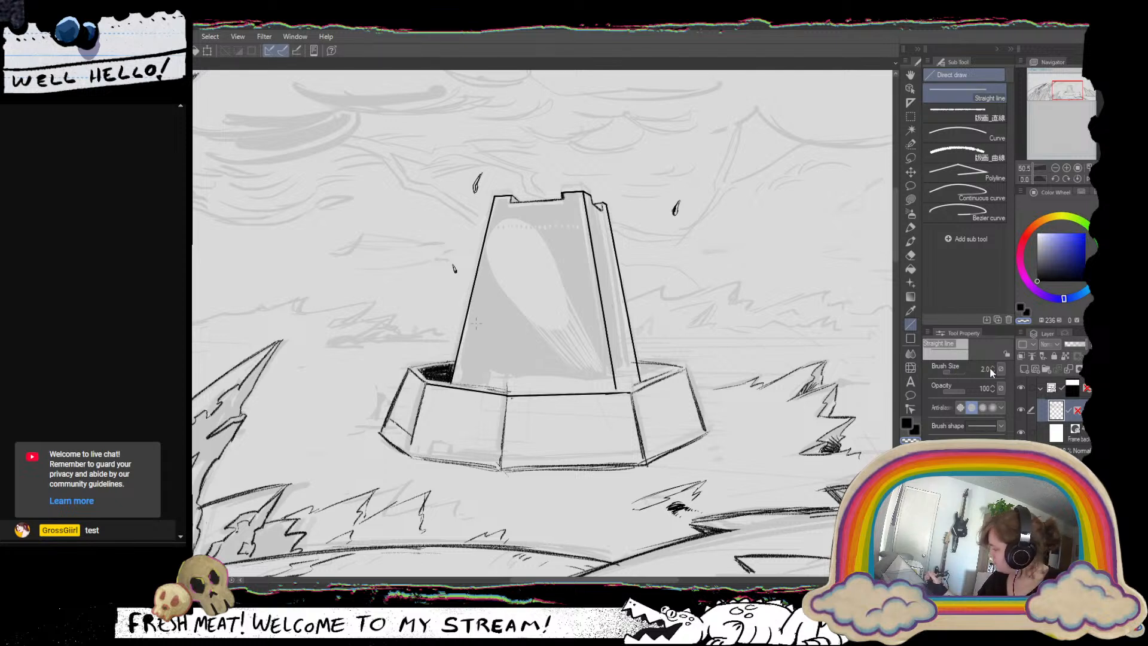
left_click(992, 367)
left_click(992, 366)
left_click(992, 366)
left_click(992, 366)
left_click(993, 366)
left_click(994, 367)
left_click(994, 366)
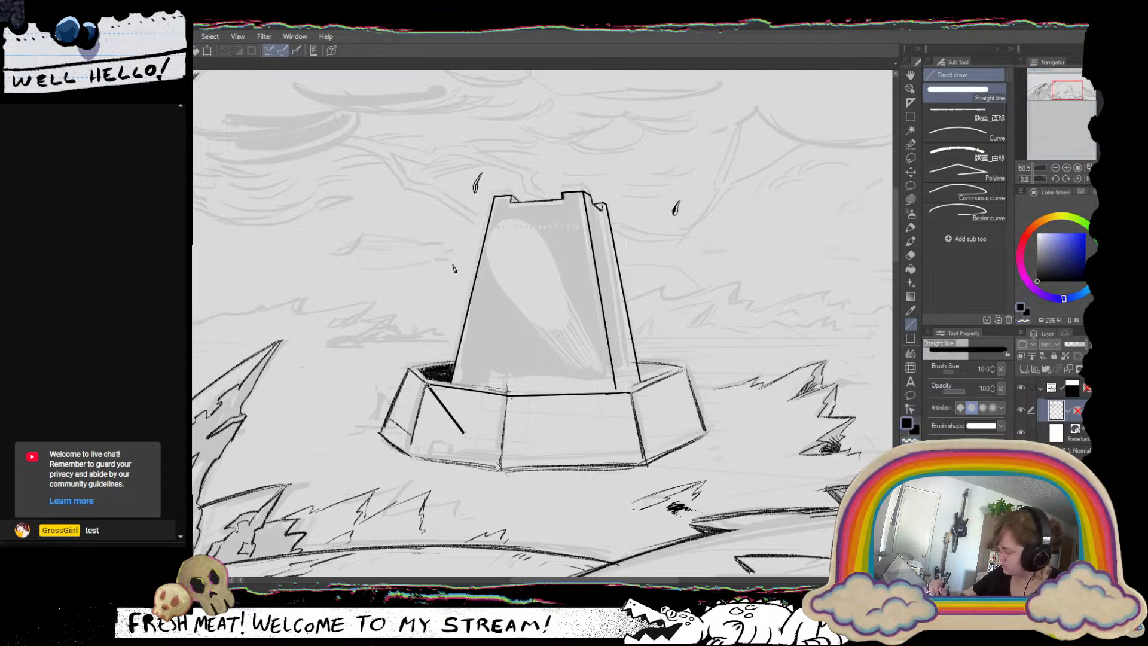
left_click(993, 371)
left_click(993, 371)
left_click(993, 370)
left_click(993, 371)
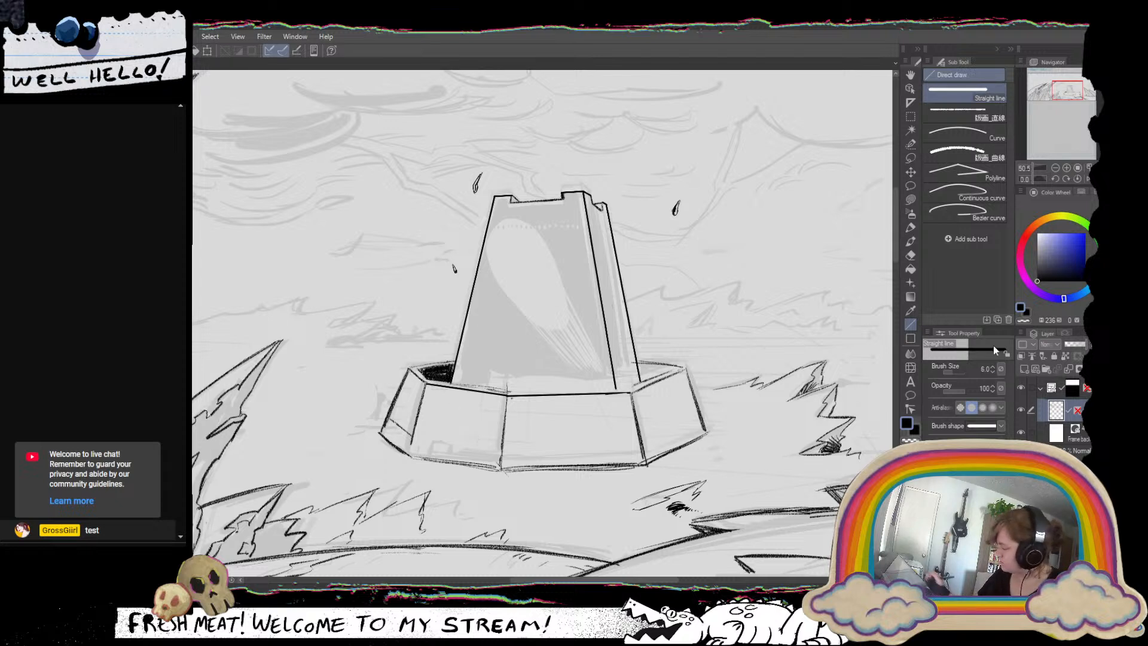
Draw two thin crossing diagonals, corner to corner, on the base wall's left front facet with the Straight line tool at size 2.
left_click(993, 371)
left_click(993, 371)
left_click(993, 371)
left_click(993, 370)
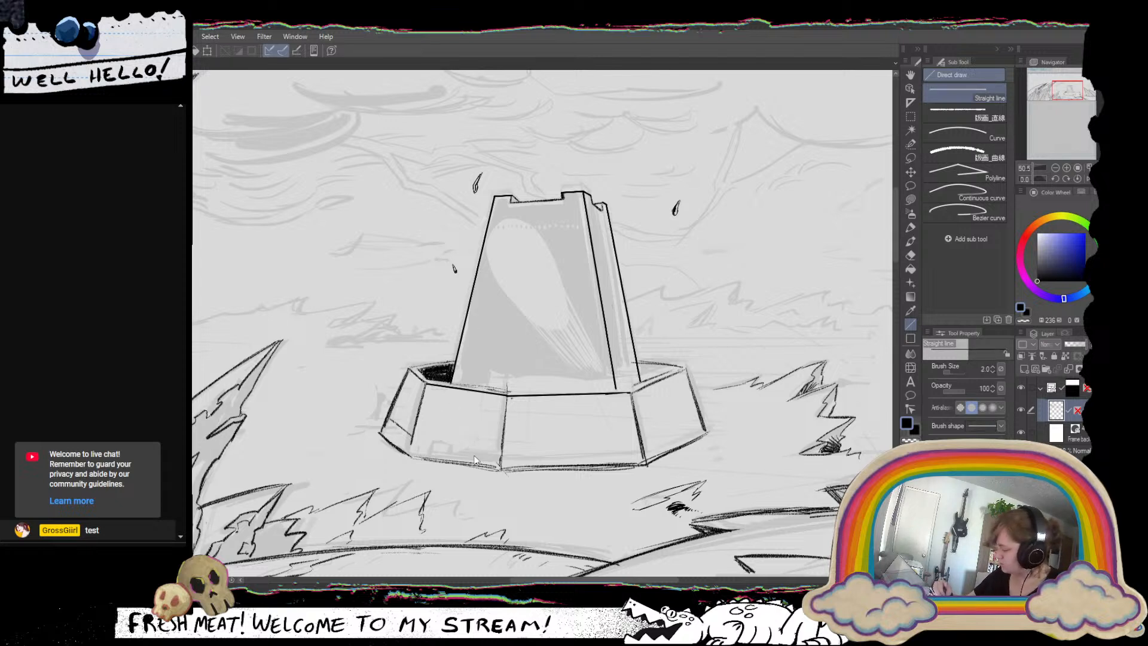
left_click_drag(427, 386, 498, 466)
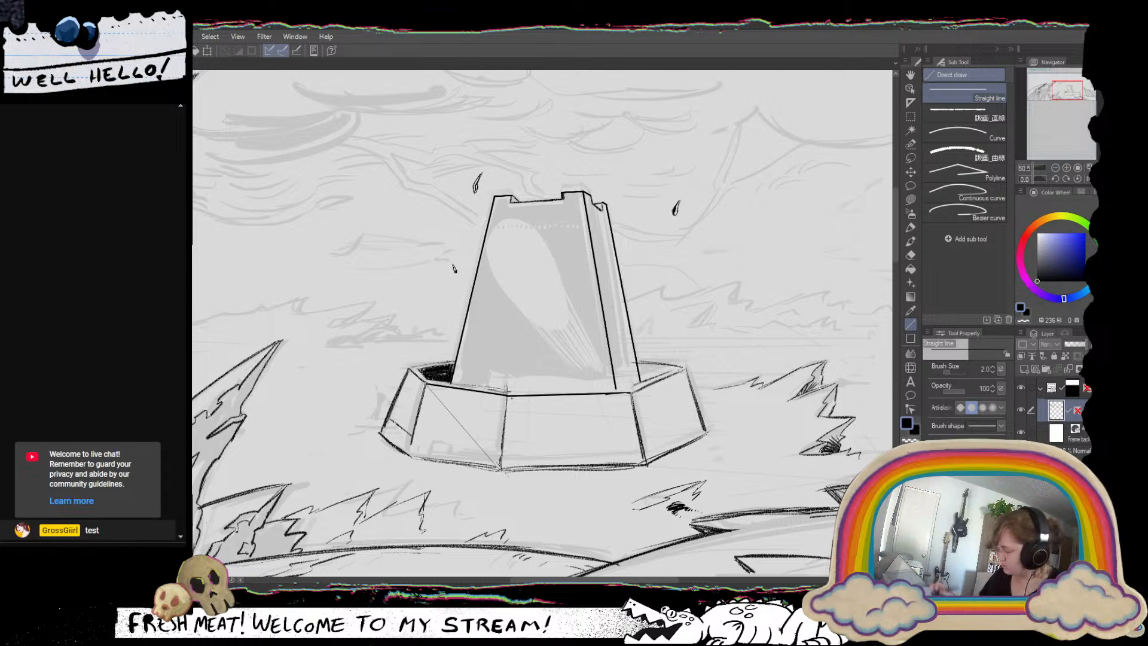
mouse_move(507, 396)
left_mouse_down()
mouse_move(412, 447)
mouse_move(430, 460)
mouse_move(413, 472)
mouse_move(482, 471)
left_mouse_up()
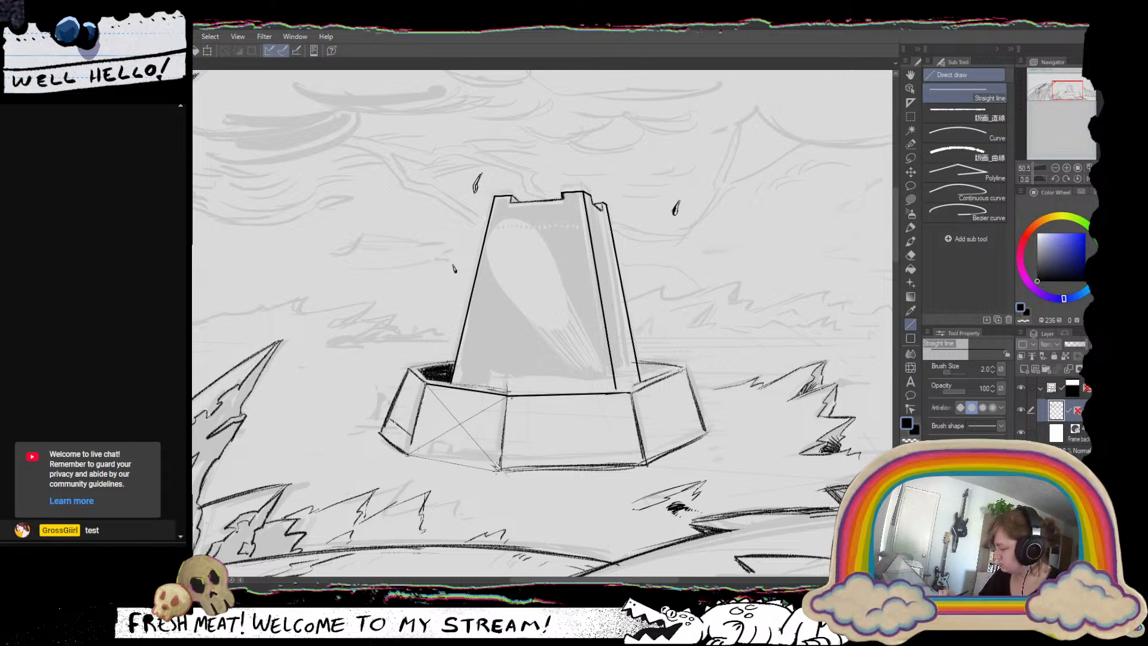
Erase the base wall's rough bottom edges and redraw them with size 8 straight lines along the left corner, left front and centre facets.
left_click(994, 367)
left_click(995, 367)
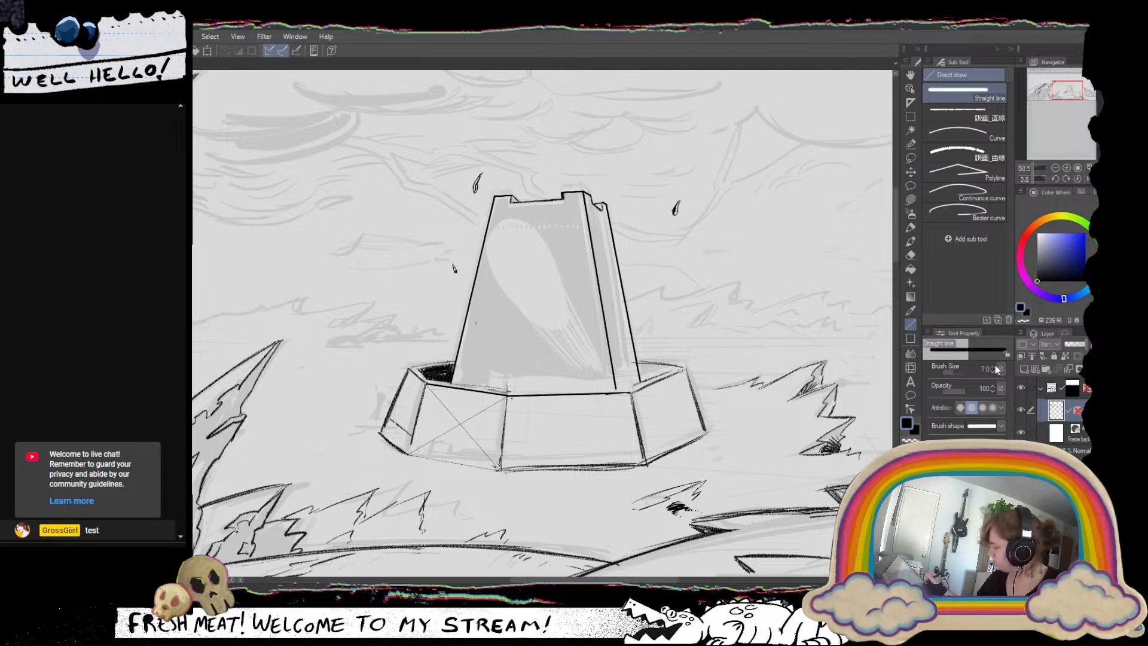
left_click(995, 368)
left_click_drag(409, 452, 500, 471)
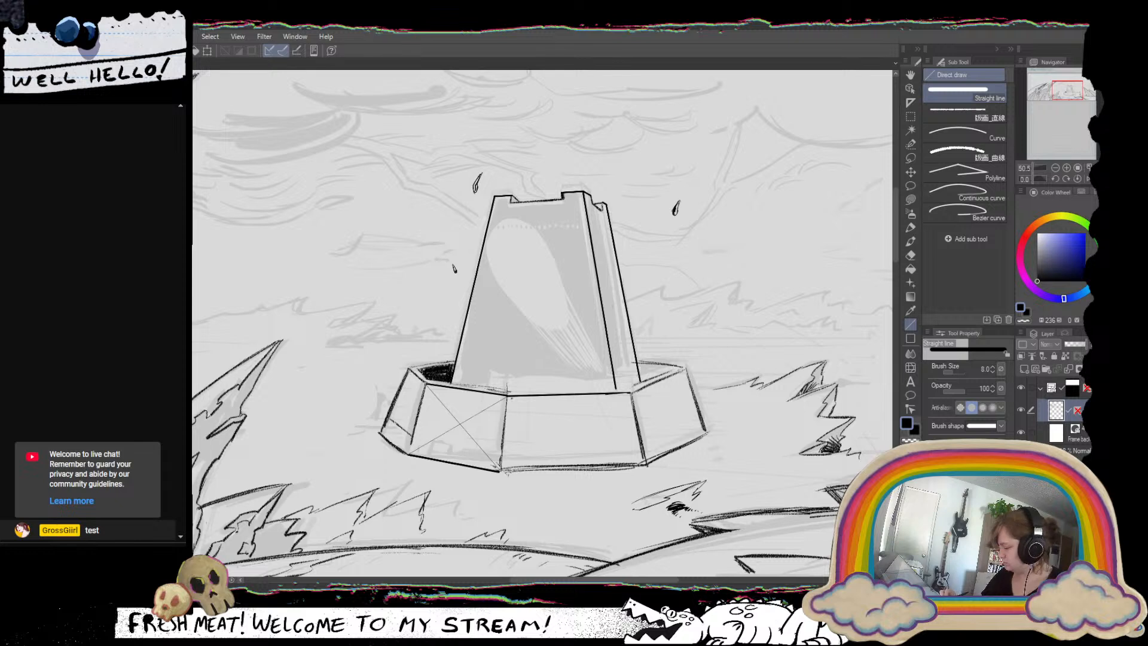
left_click_drag(523, 470, 620, 472)
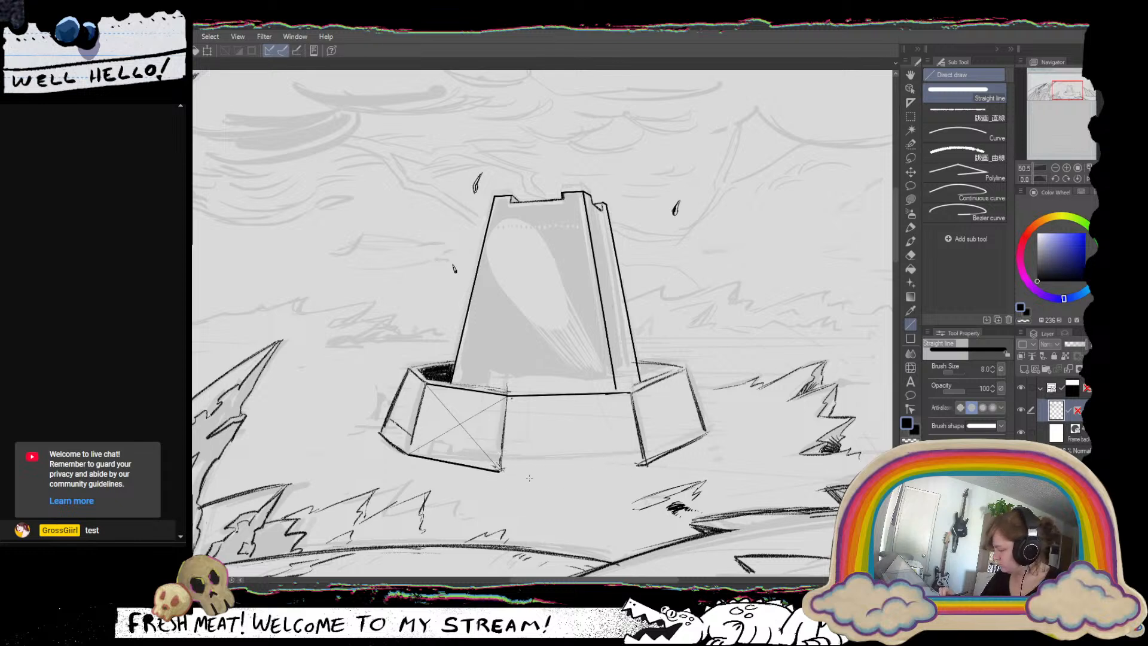
left_click_drag(500, 471, 646, 464)
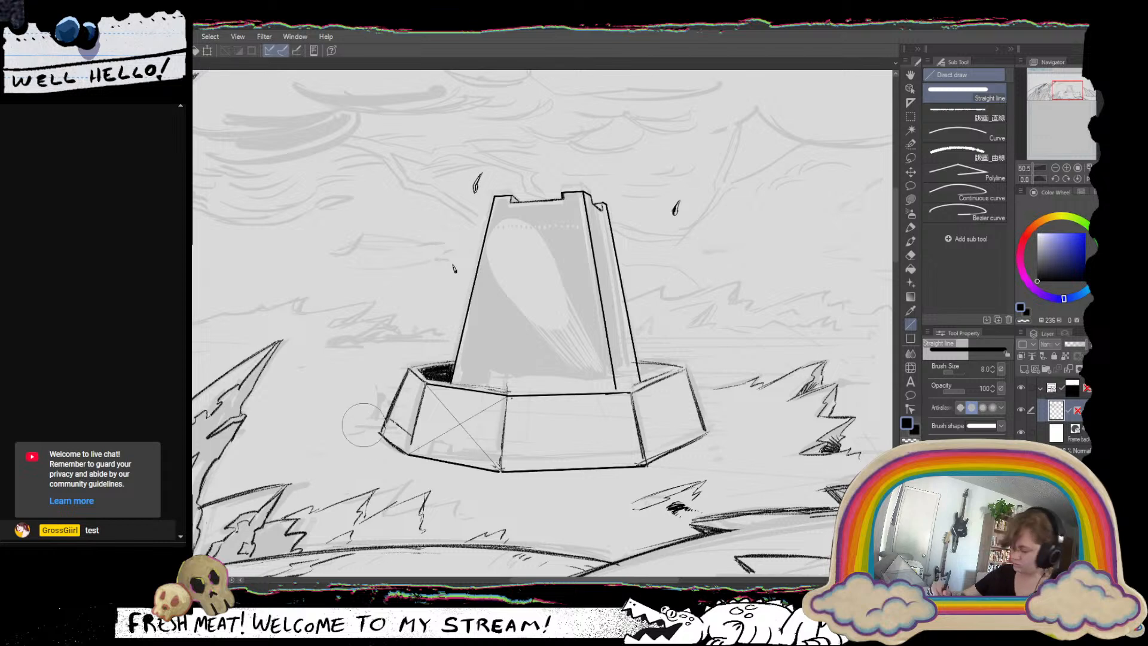
left_click_drag(362, 424, 398, 462)
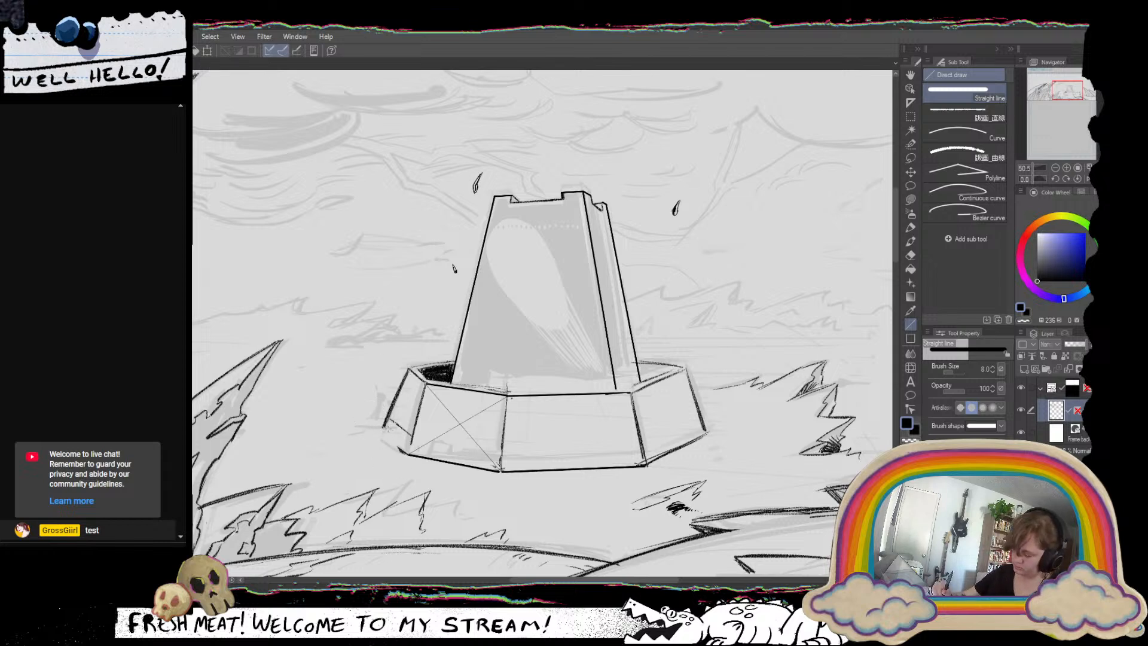
left_click_drag(385, 422, 407, 456)
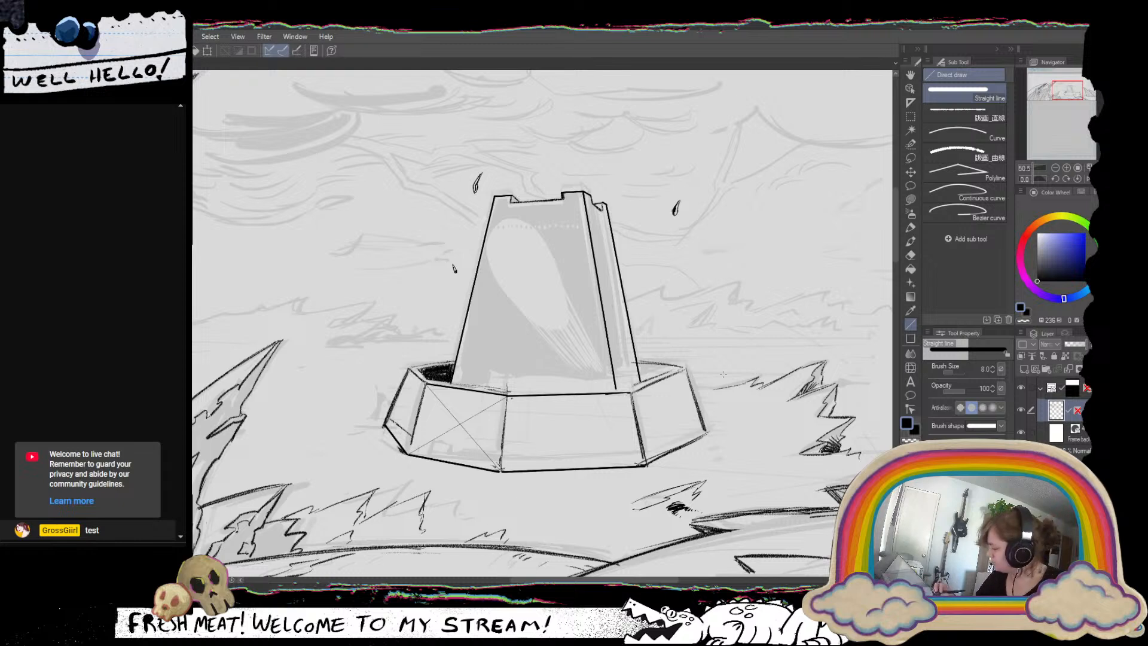
Erase the base wall's rough right outer edge and redraw it as a straight line at brush size 5.
left_click(993, 372)
left_click(993, 372)
left_click(992, 372)
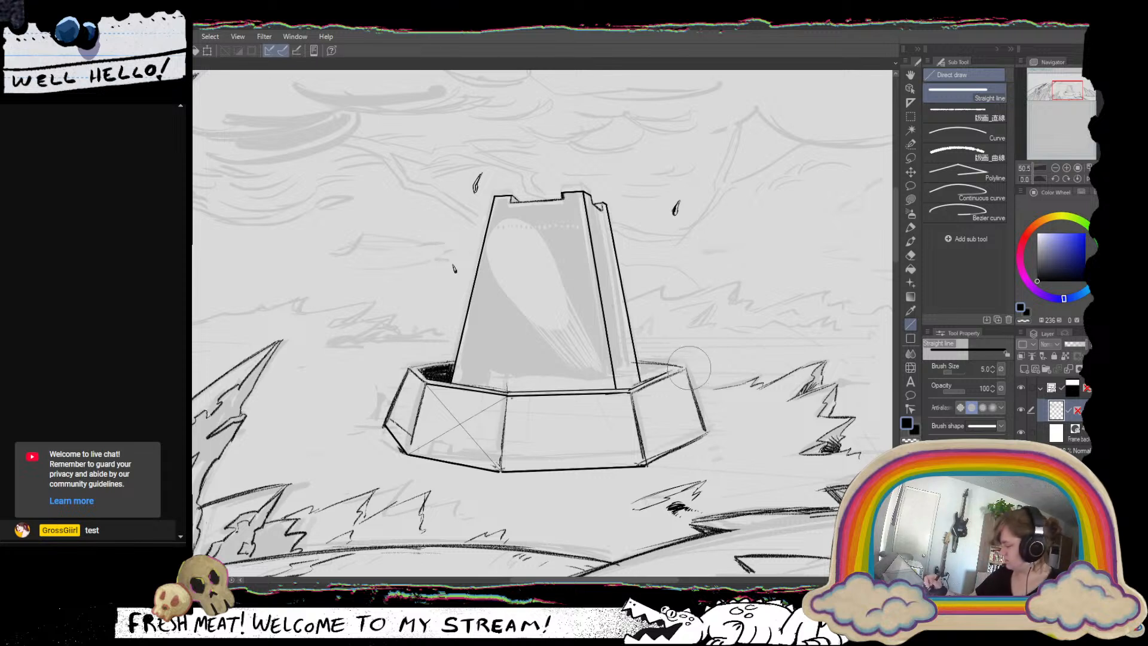
mouse_move(694, 359)
left_mouse_down()
mouse_move(687, 389)
mouse_move(708, 426)
left_mouse_up()
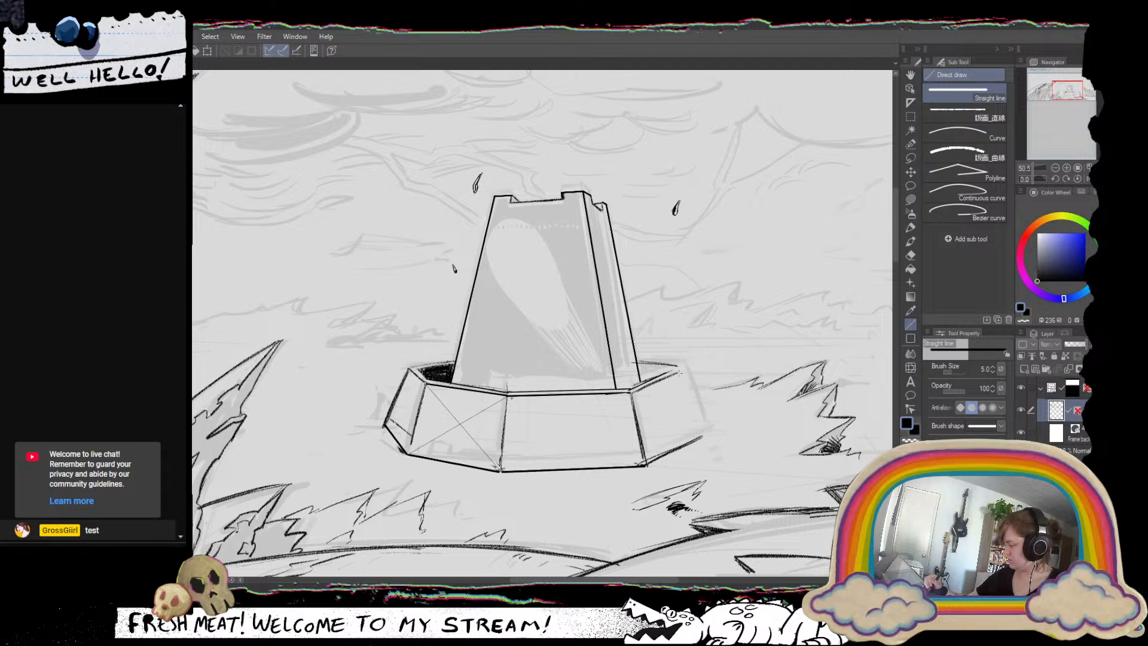
left_click_drag(678, 369, 703, 435)
key("ctrl+z")
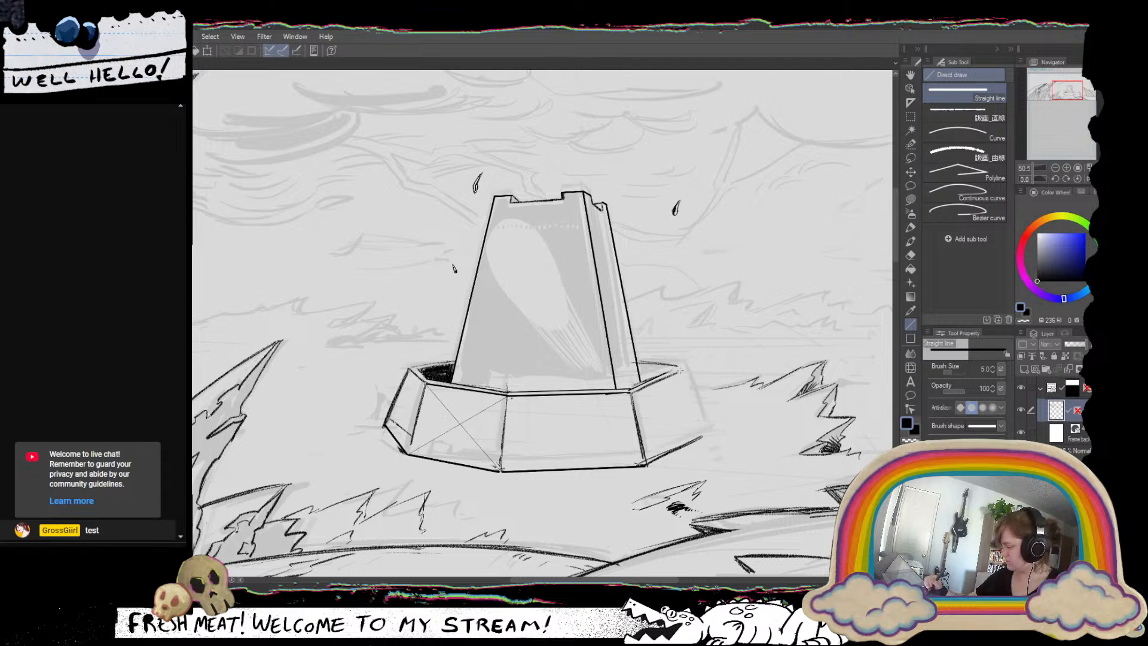
left_click_drag(681, 370, 702, 431)
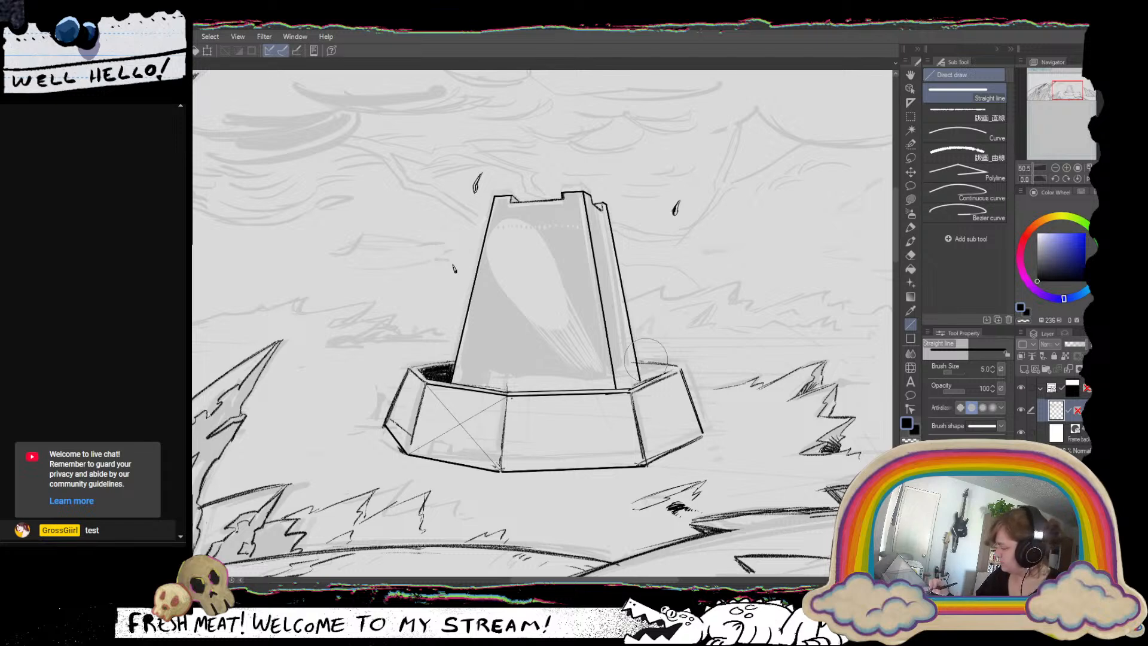
Check the tower and base wall in a mirrored view, close up and across the whole panel, and restore the normal orientation.
left_click(1088, 178)
left_click_drag(600, 352, 777, 310)
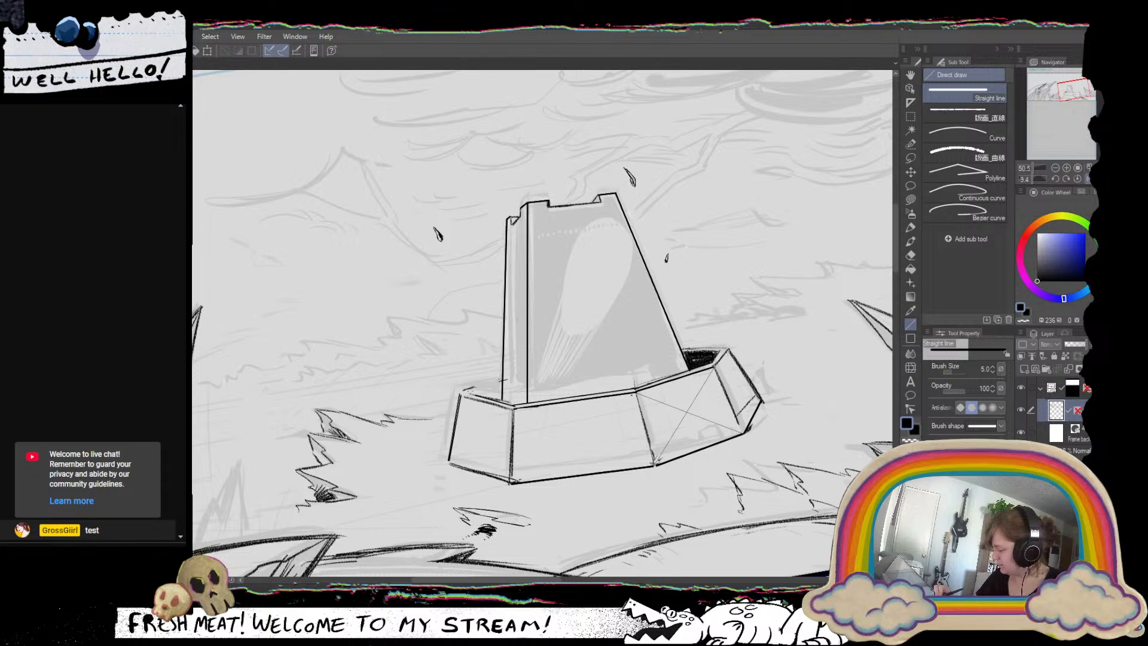
mouse_move(467, 392)
left_mouse_down()
mouse_move(506, 379)
mouse_move(469, 400)
mouse_move(382, 406)
left_mouse_up()
key("ctrl+z")
mouse_move(819, 409)
left_mouse_down()
mouse_move(788, 477)
mouse_move(797, 462)
mouse_move(713, 421)
left_mouse_up()
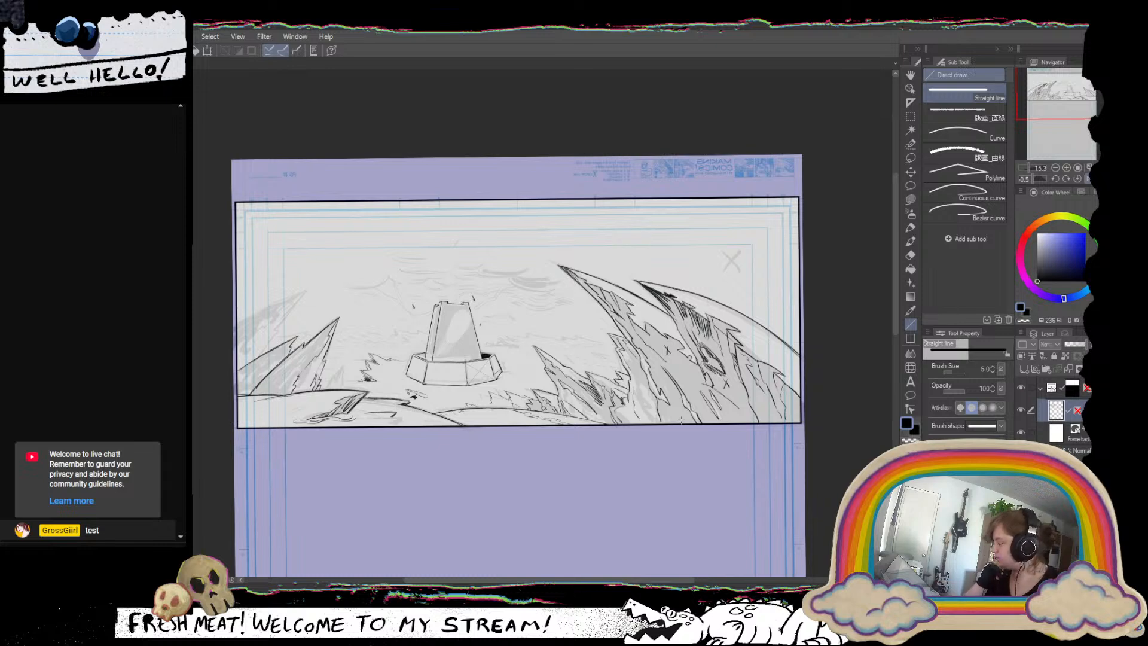
left_click_drag(461, 376, 556, 399)
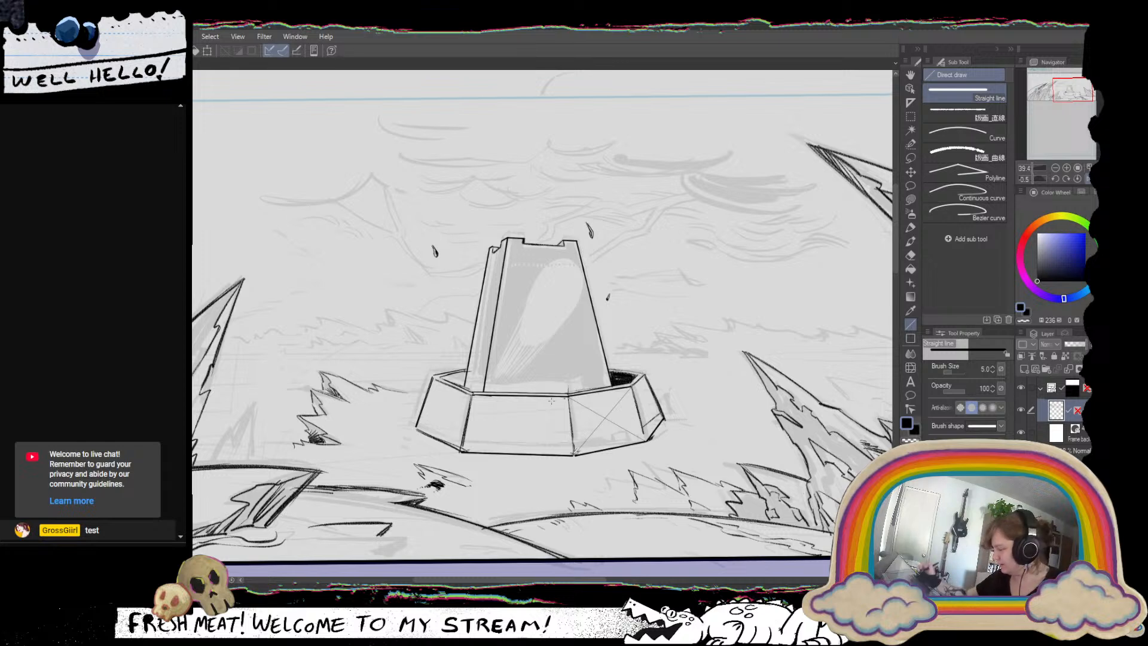
left_click(1088, 178)
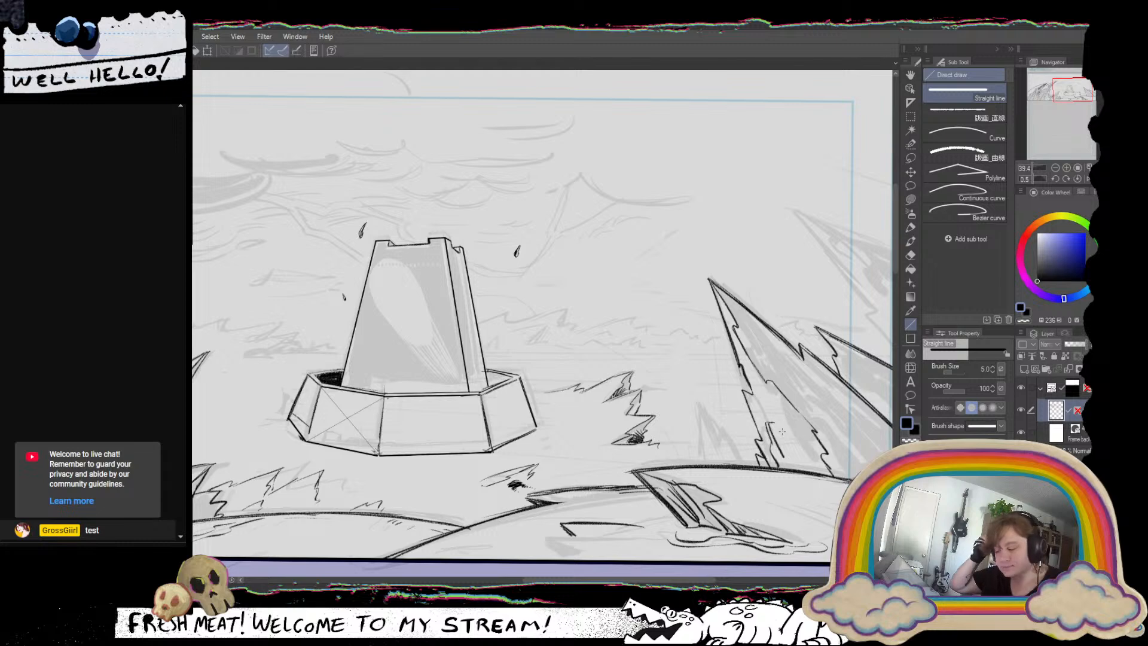
left_click_drag(595, 371, 718, 400)
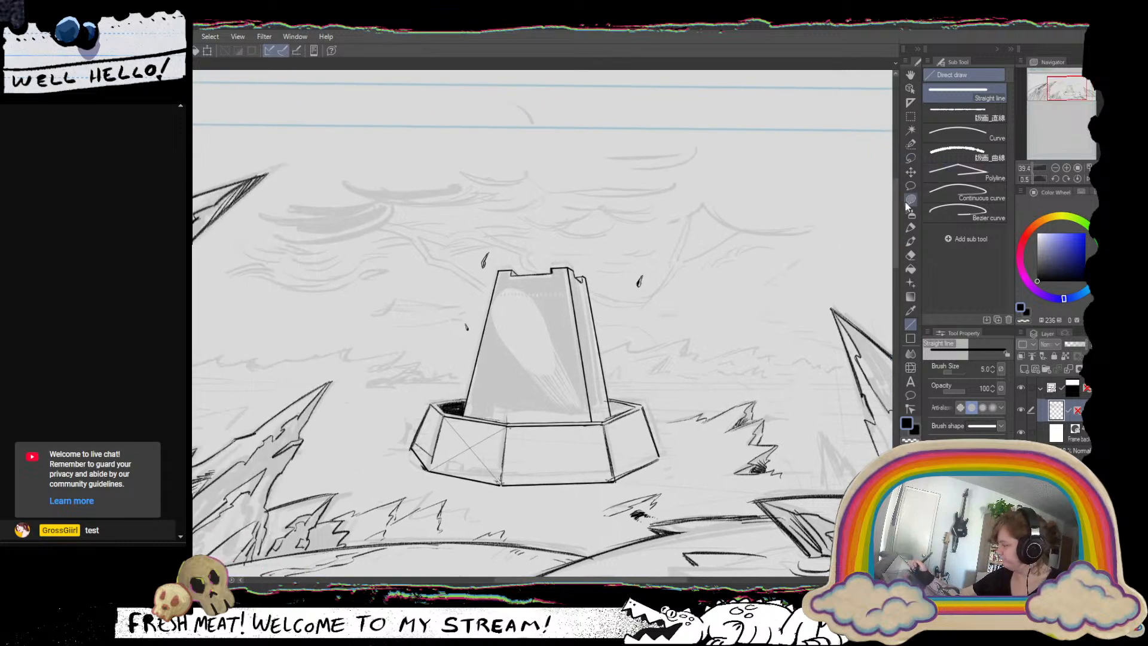
Ink the curled underside of the cloud left of the tower with the Grease Pencil at size 20.
left_click(910, 228)
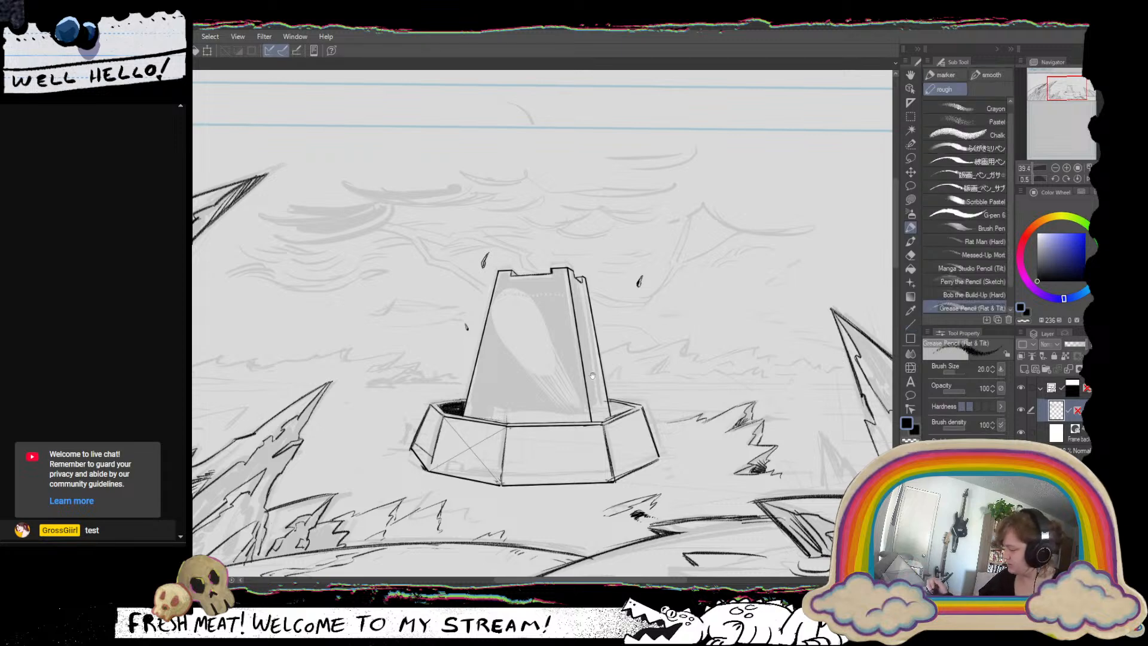
left_click_drag(592, 375, 606, 435)
left_click_drag(709, 425, 541, 488)
mouse_move(410, 150)
left_mouse_down()
mouse_move(418, 183)
mouse_move(491, 241)
left_mouse_up()
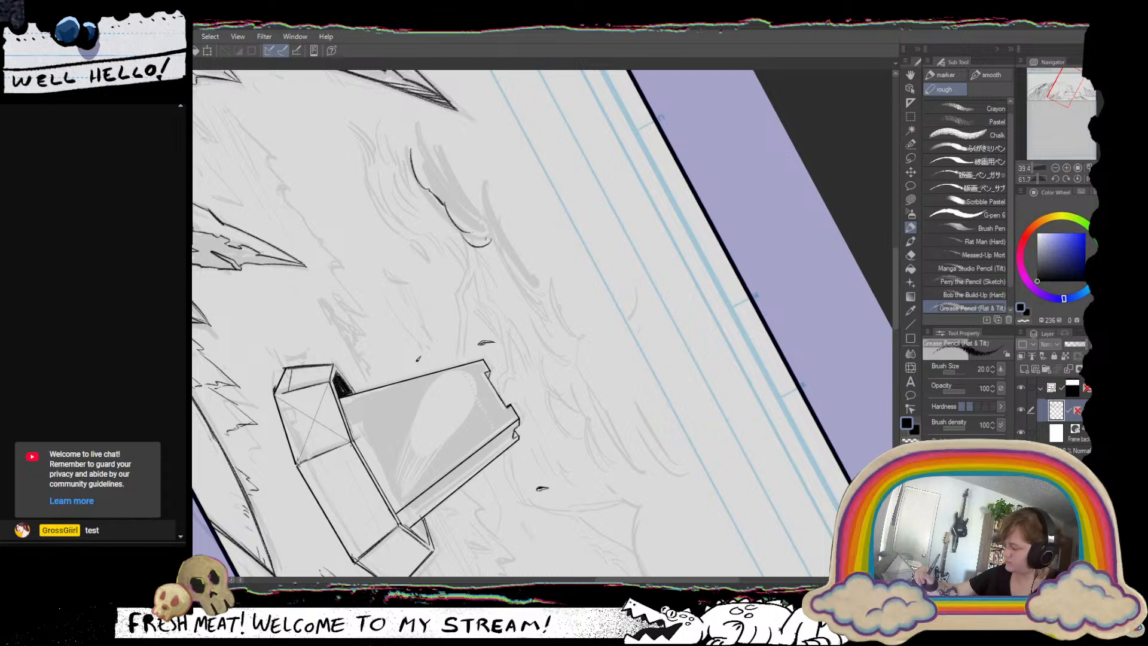
mouse_move(478, 188)
left_mouse_down()
mouse_move(434, 283)
mouse_move(454, 289)
left_mouse_up()
key("ctrl+z")
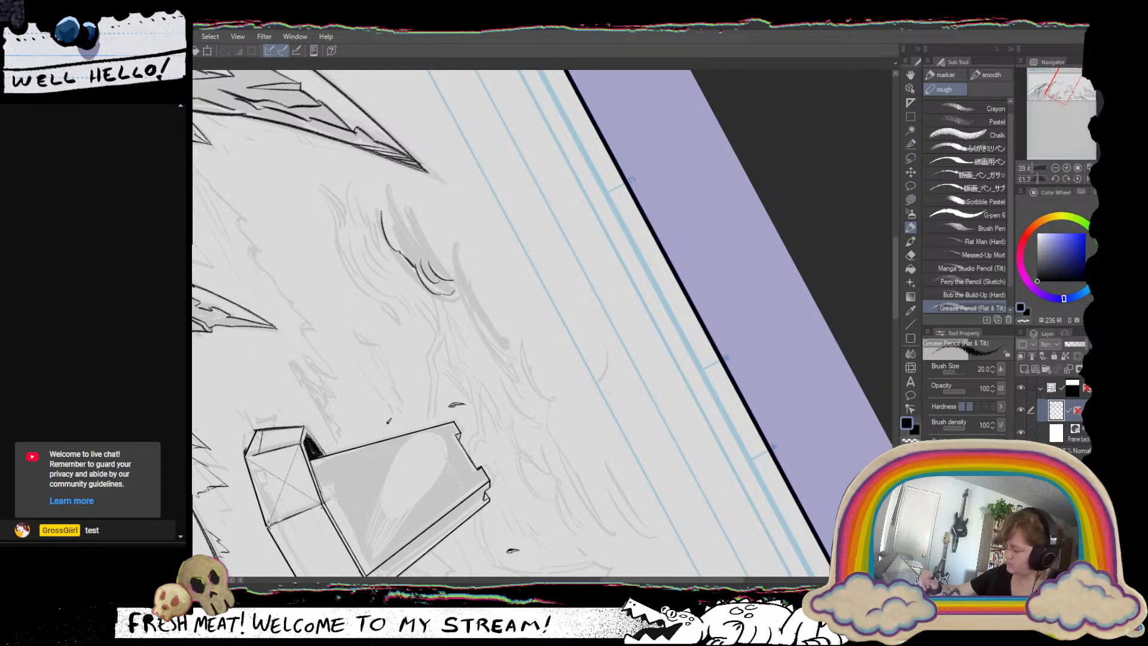
Ink the same cloud's upper edge with a small curl and long sweeping strokes trailing toward the tower.
mouse_move(423, 190)
left_mouse_down()
mouse_move(457, 249)
mouse_move(460, 306)
left_mouse_up()
mouse_move(457, 254)
left_mouse_down()
mouse_move(473, 320)
mouse_move(475, 294)
mouse_move(520, 383)
left_mouse_up()
left_click_drag(478, 291, 519, 379)
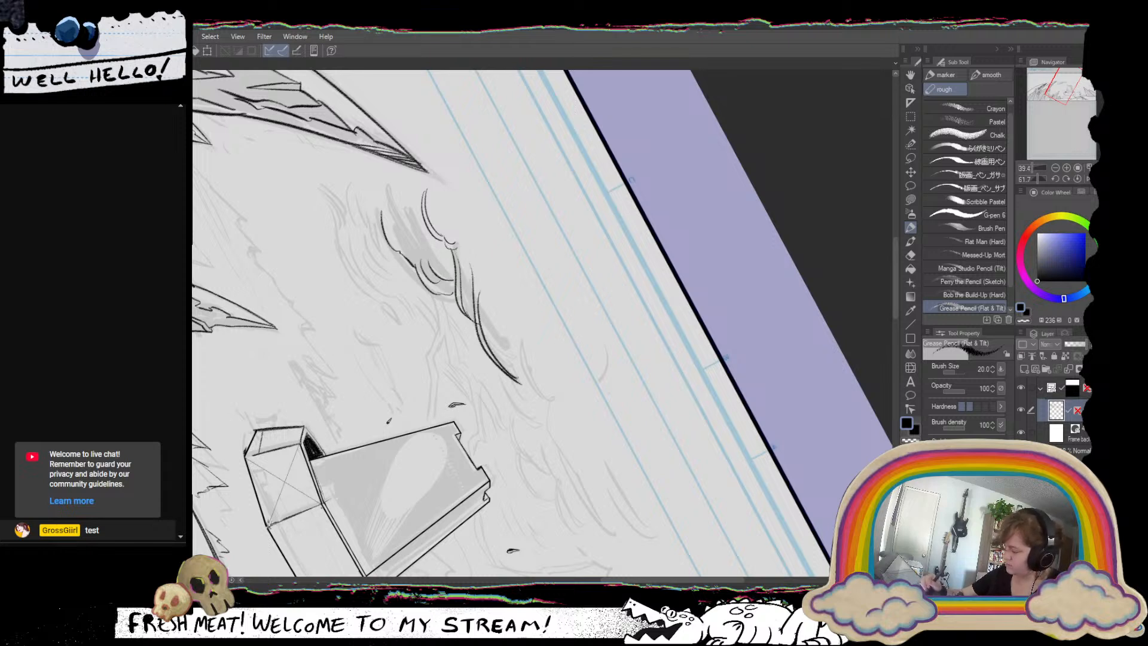
Ink the wispy lower cloud beneath it with short curved strokes and dense hatching on its tower-facing side.
left_click_drag(680, 352, 621, 179)
left_click_drag(772, 354, 769, 324)
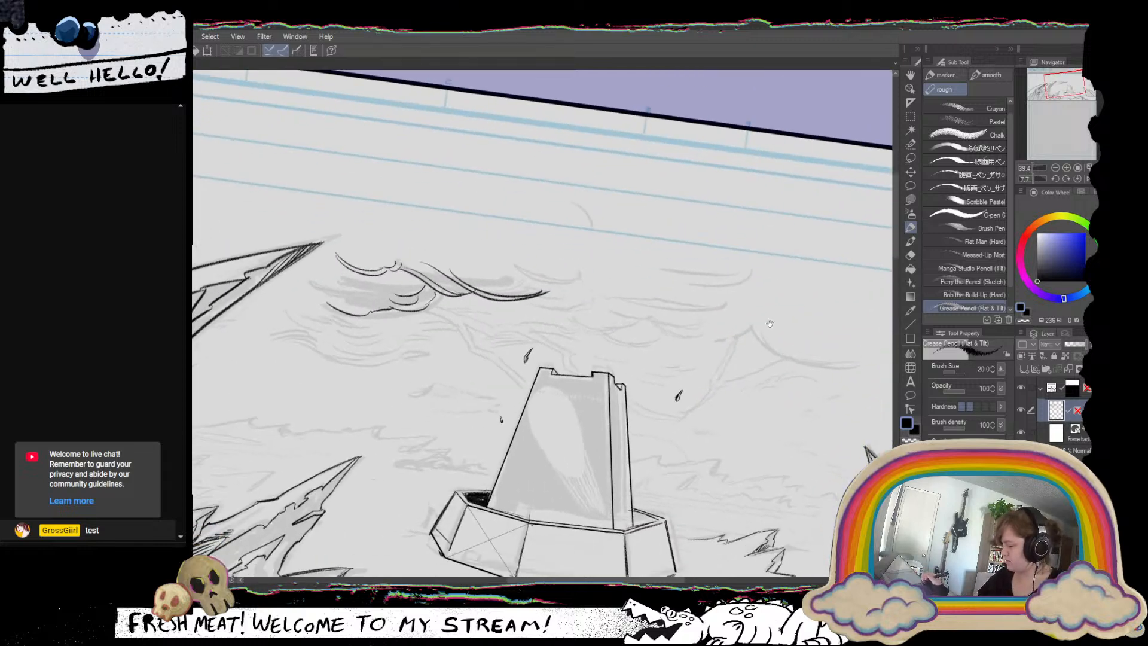
left_click_drag(789, 382, 790, 265)
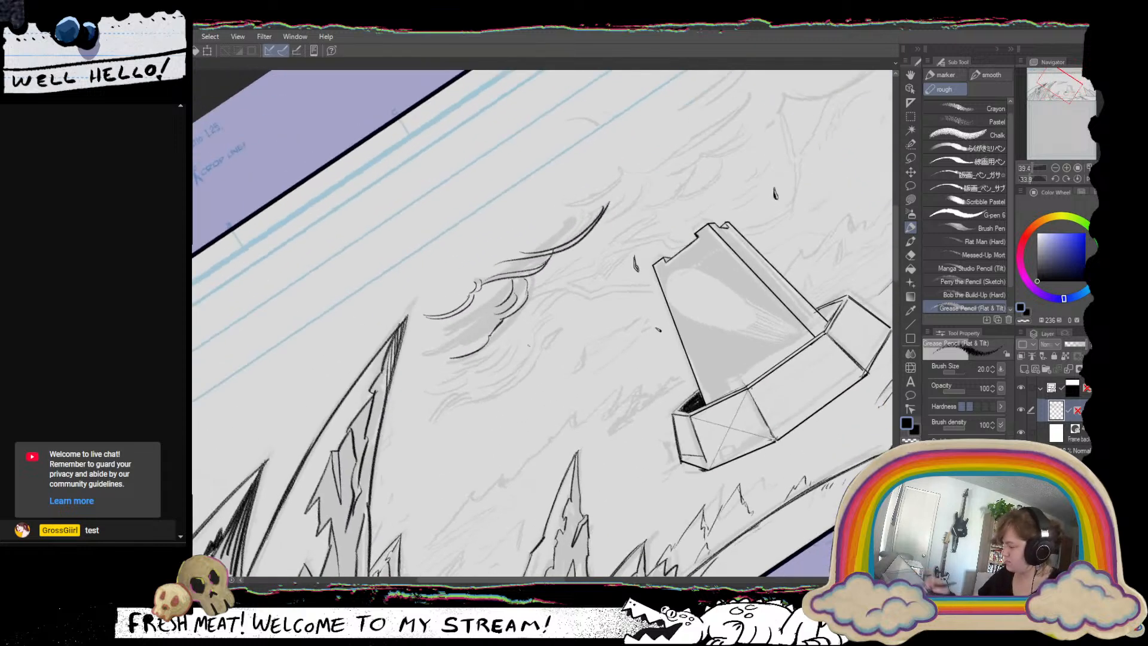
left_click_drag(454, 396, 439, 419)
left_click_drag(490, 387, 473, 401)
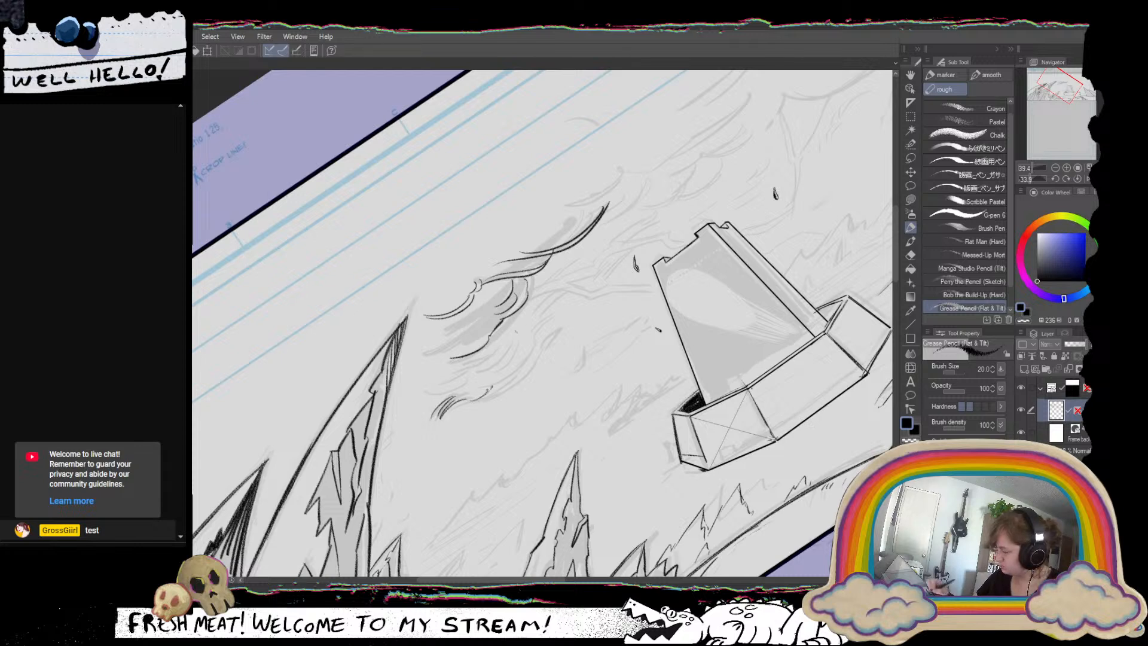
left_click_drag(511, 326, 495, 392)
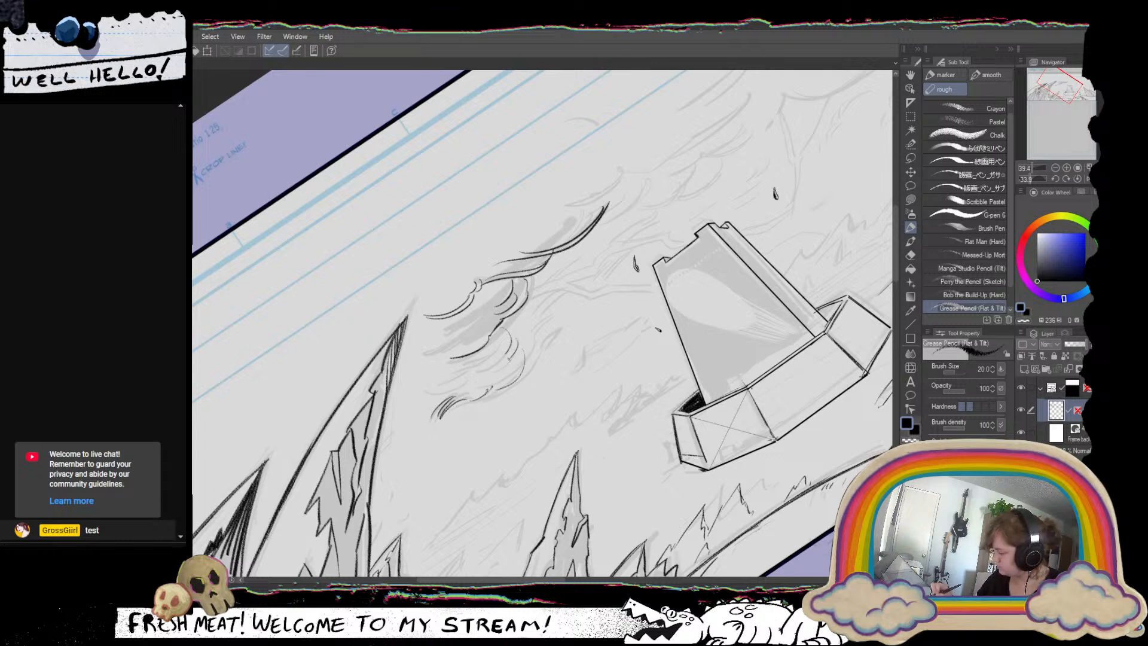
mouse_move(496, 347)
left_mouse_down()
mouse_move(469, 358)
mouse_move(505, 363)
mouse_move(498, 375)
left_mouse_up()
left_click_drag(517, 366, 501, 381)
left_click_drag(516, 376, 501, 386)
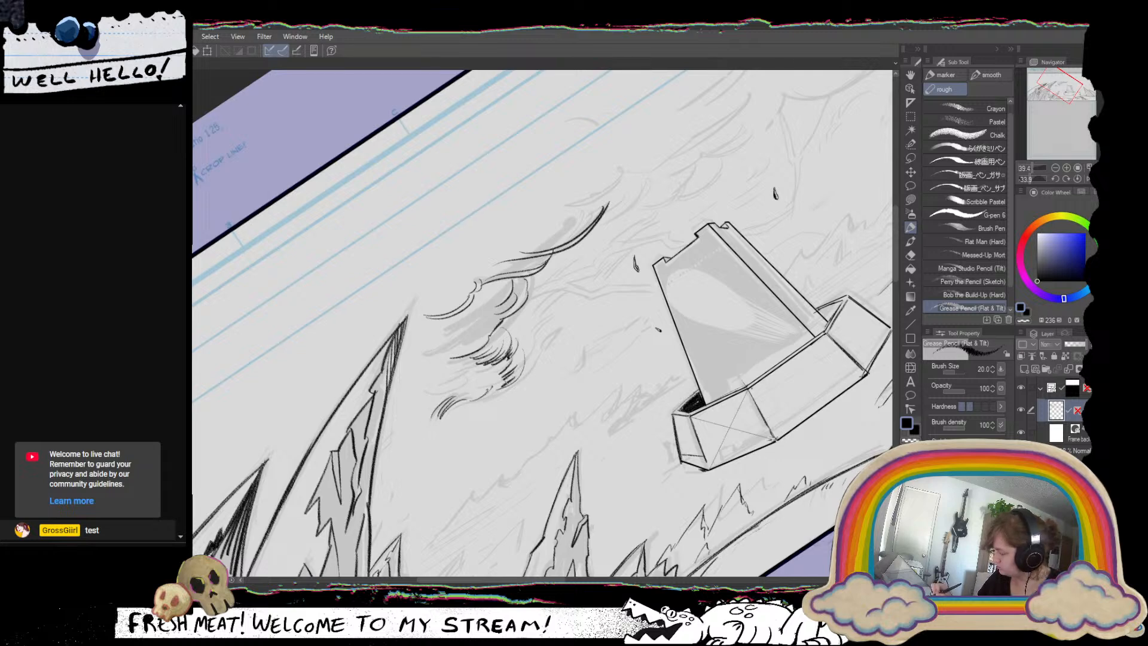
Ink small jagged rock outlines on the ground between the large left spires, undoing unwanted strokes.
mouse_move(686, 313)
left_mouse_down()
mouse_move(619, 475)
mouse_move(746, 445)
mouse_move(731, 395)
mouse_move(656, 387)
left_mouse_up()
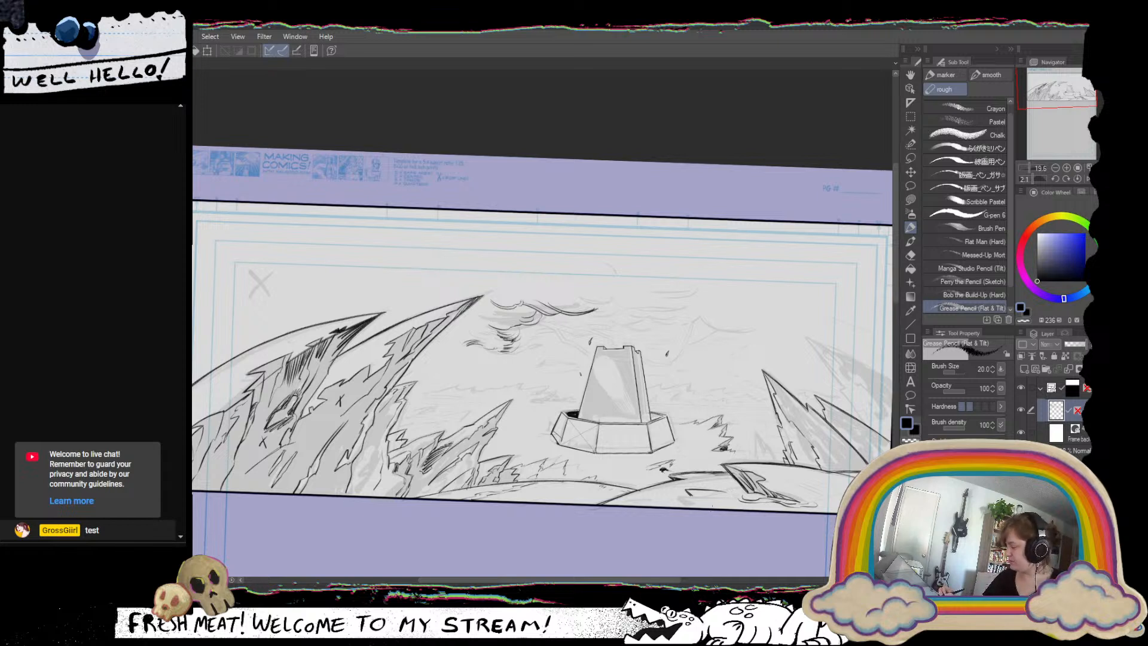
scroll(790, 370, "up", 1)
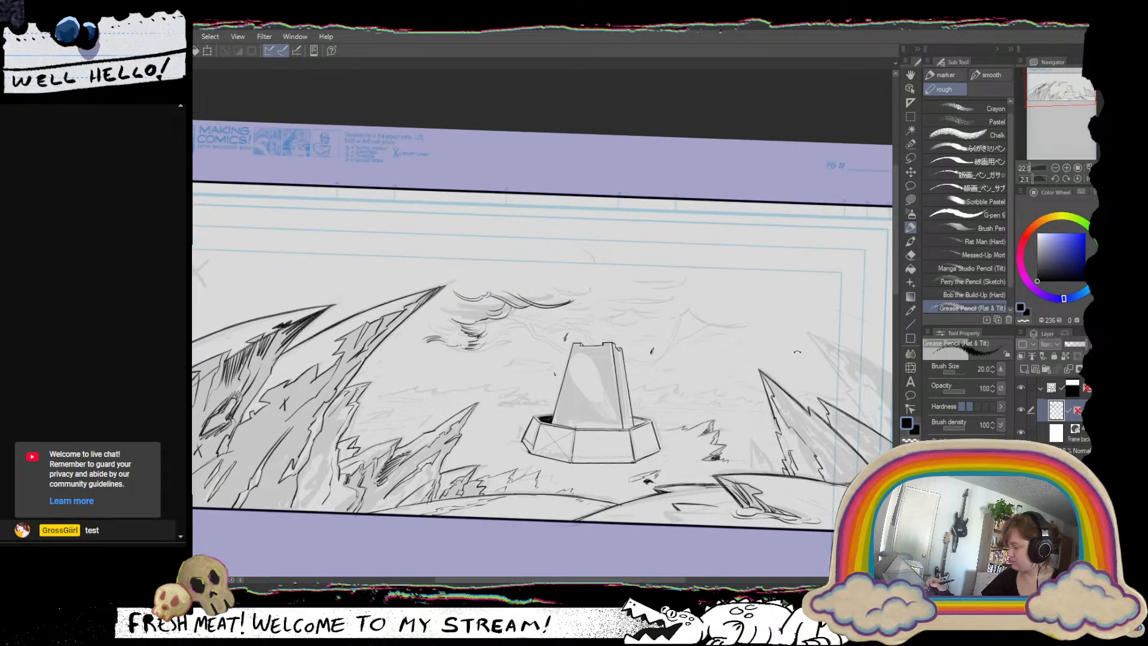
left_click_drag(797, 351, 784, 286)
left_click_drag(660, 364, 756, 324)
left_click_drag(589, 354, 592, 339)
scroll(425, 458, "up", 3)
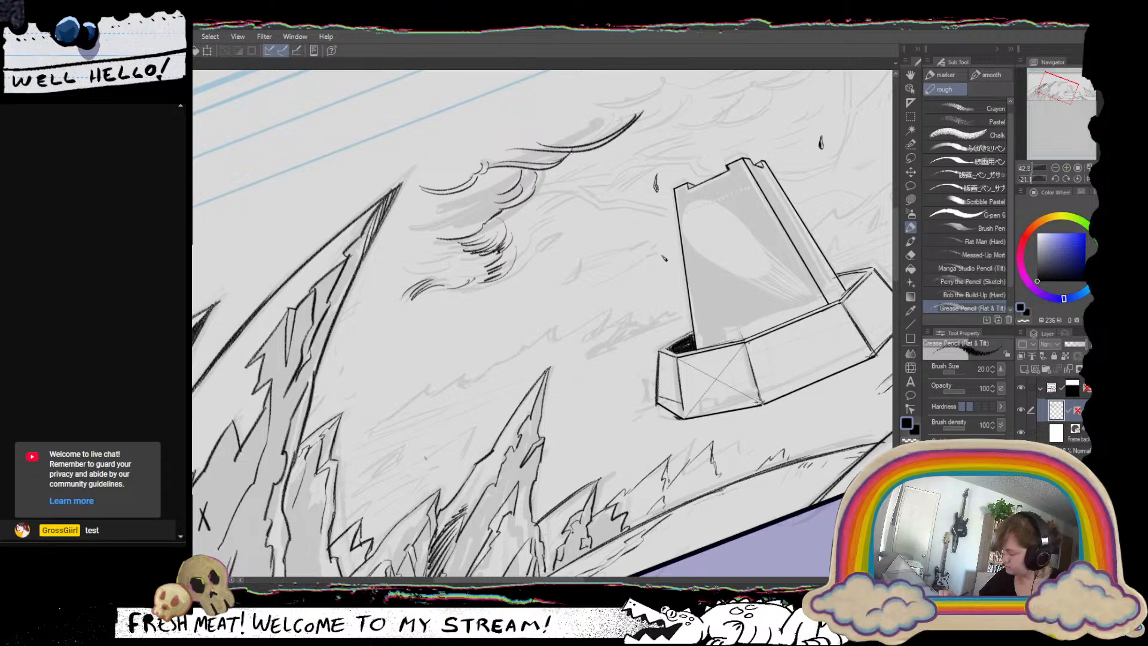
mouse_move(416, 463)
left_mouse_down()
mouse_move(472, 428)
mouse_move(467, 453)
left_mouse_up()
key("ctrl+z")
key("ctrl+z")
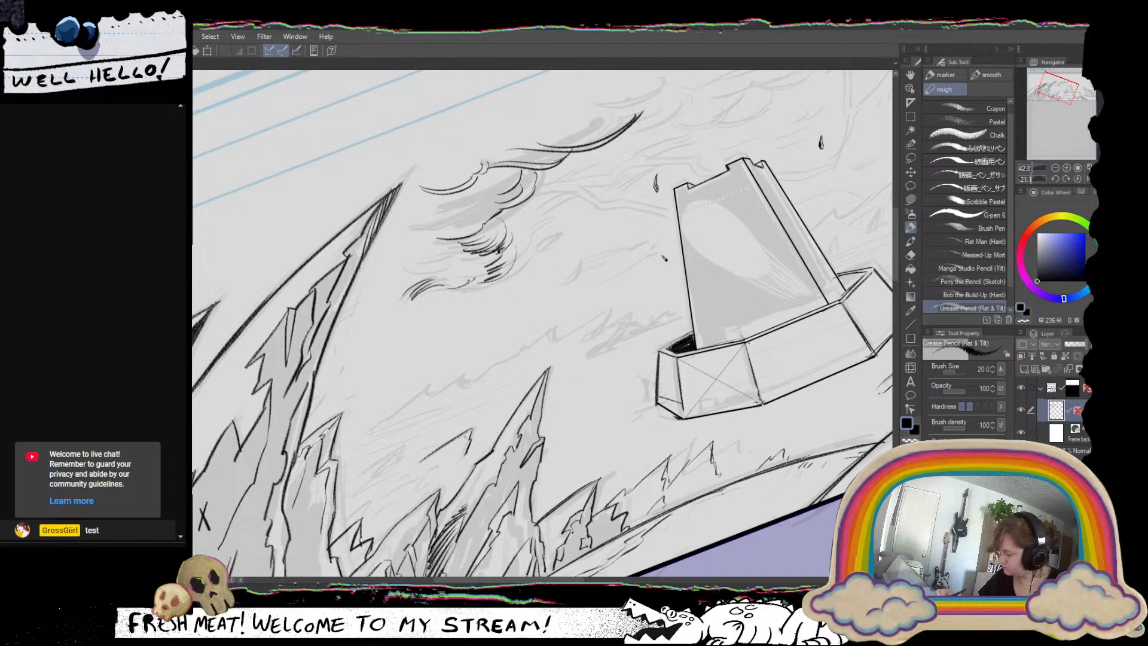
mouse_move(355, 478)
left_mouse_down()
mouse_move(405, 448)
mouse_move(373, 472)
mouse_move(401, 474)
left_mouse_up()
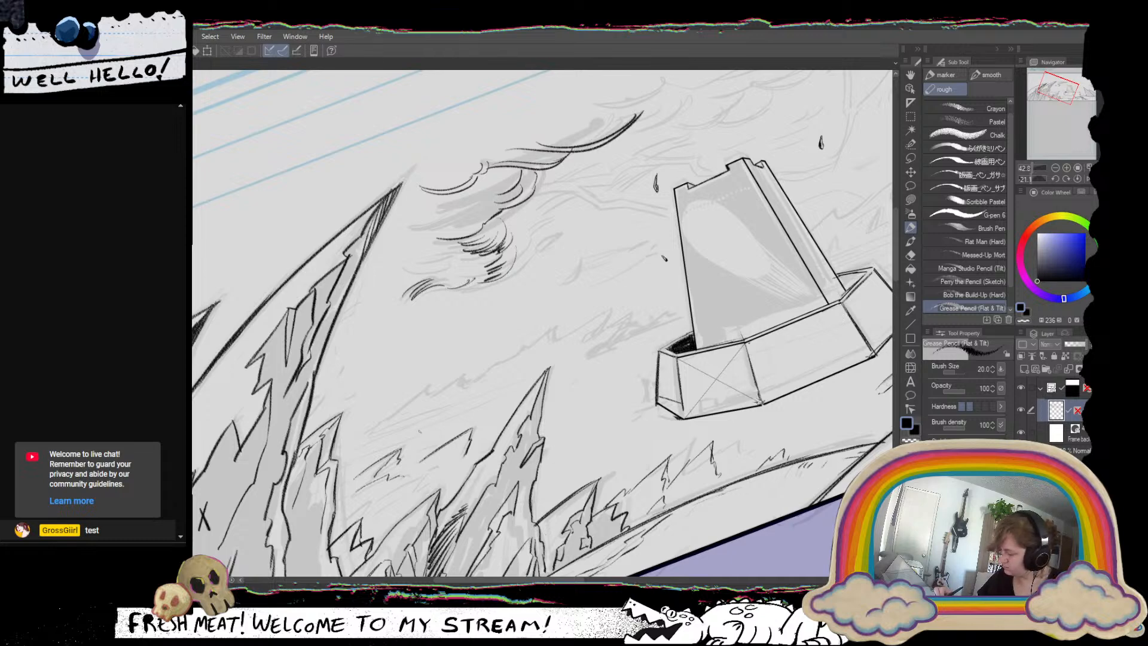
Ink the distant ridge line left of the tower between the large spires, adding small jagged crags along it and undoing stray strokes.
left_click_drag(334, 444, 468, 372)
key("ctrl+z")
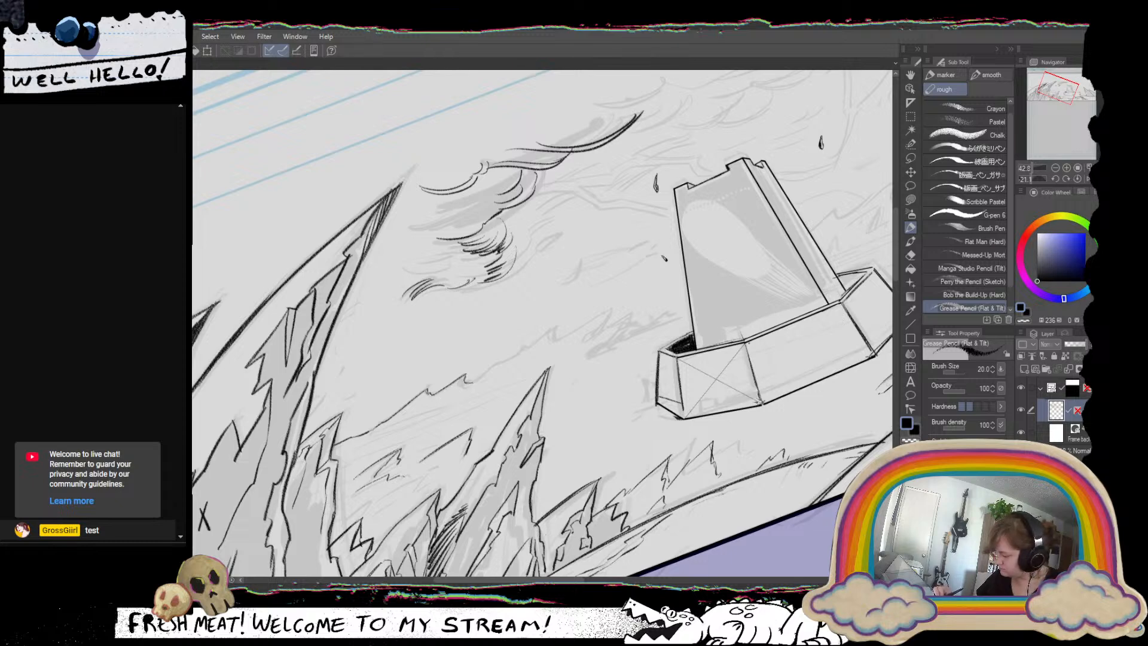
left_click_drag(430, 393, 428, 412)
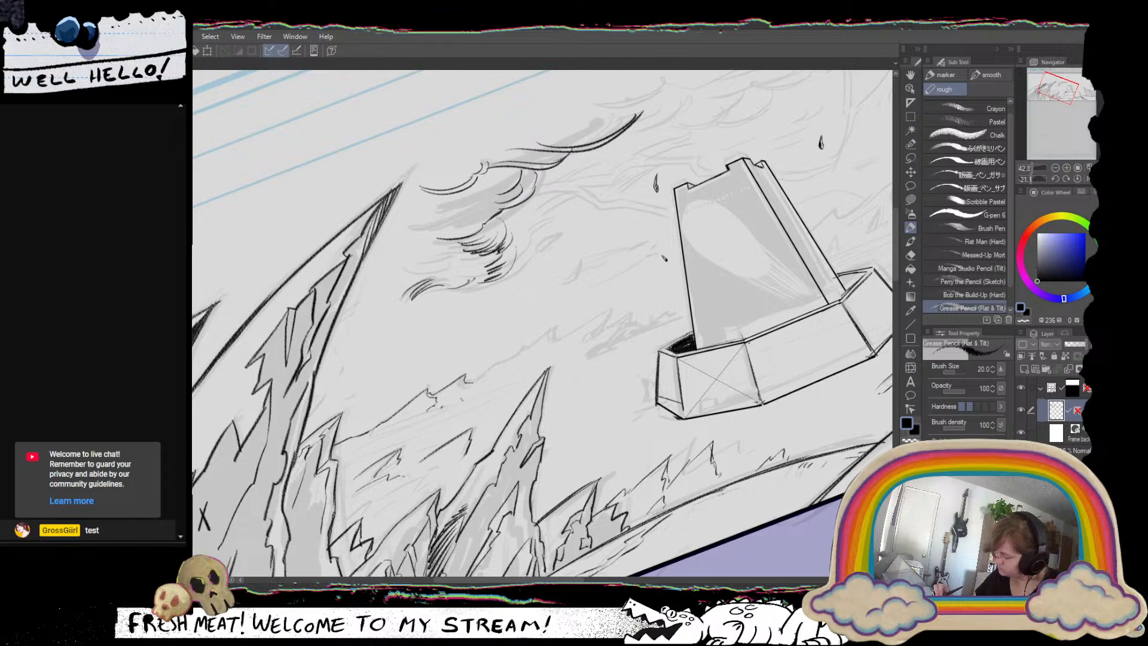
mouse_move(465, 378)
left_mouse_down()
mouse_move(435, 412)
mouse_move(490, 398)
left_mouse_up()
key("ctrl+z")
left_click_drag(479, 373, 525, 349)
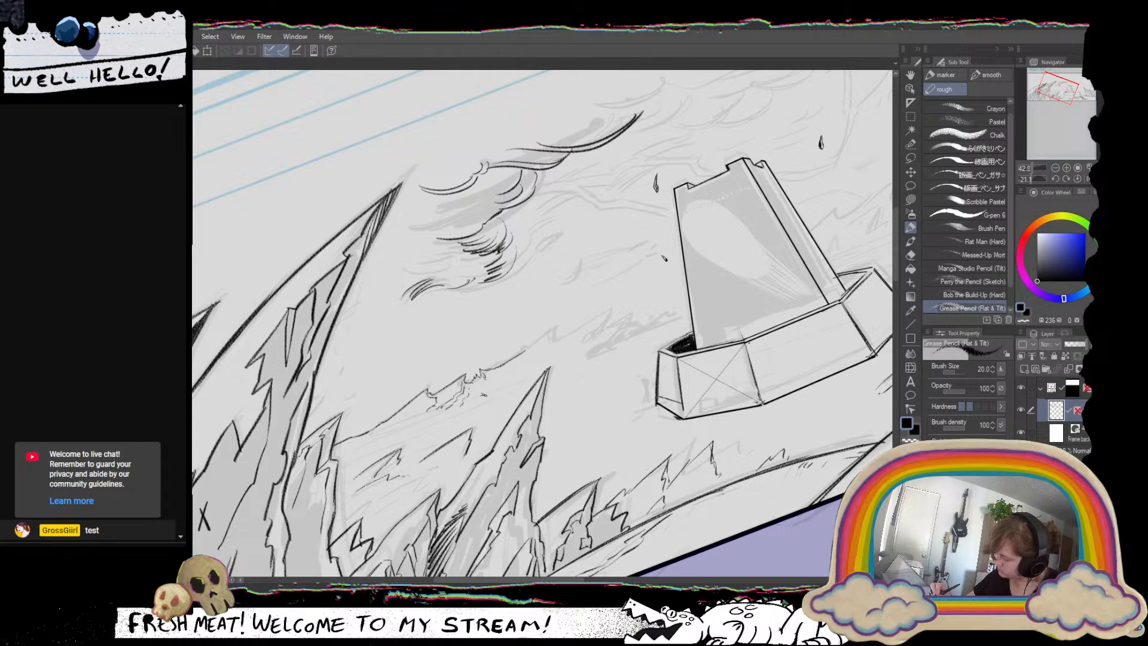
left_click_drag(483, 382, 480, 384)
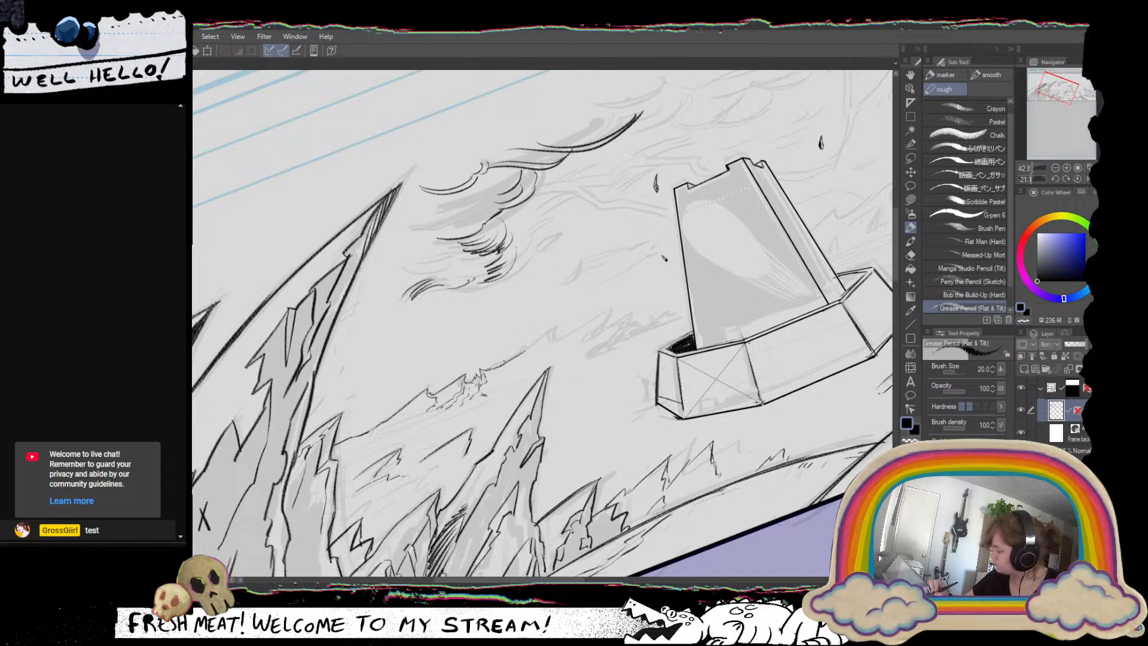
Extend the distant ridge with sharp peaks and broken contour strokes until it meets the tower's base.
mouse_move(499, 366)
left_mouse_down()
mouse_move(556, 324)
mouse_move(519, 368)
mouse_move(612, 309)
mouse_move(568, 342)
left_mouse_up()
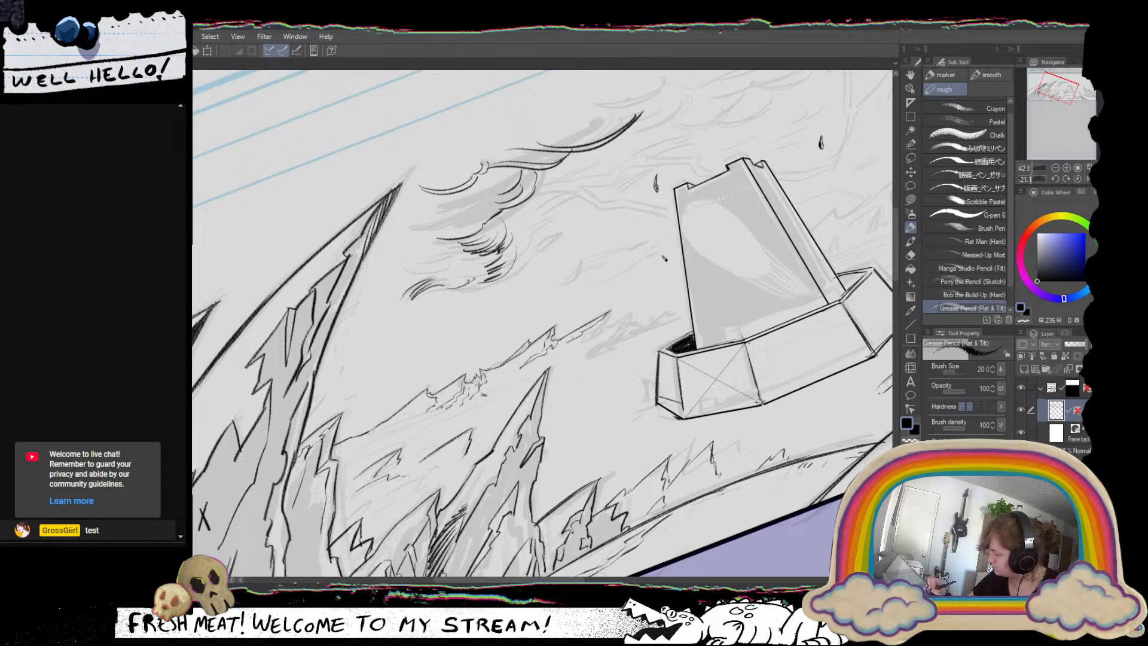
left_click_drag(610, 311, 556, 357)
mouse_move(603, 319)
left_mouse_down()
mouse_move(587, 342)
mouse_move(623, 322)
mouse_move(588, 386)
left_mouse_up()
left_click_drag(643, 359, 581, 408)
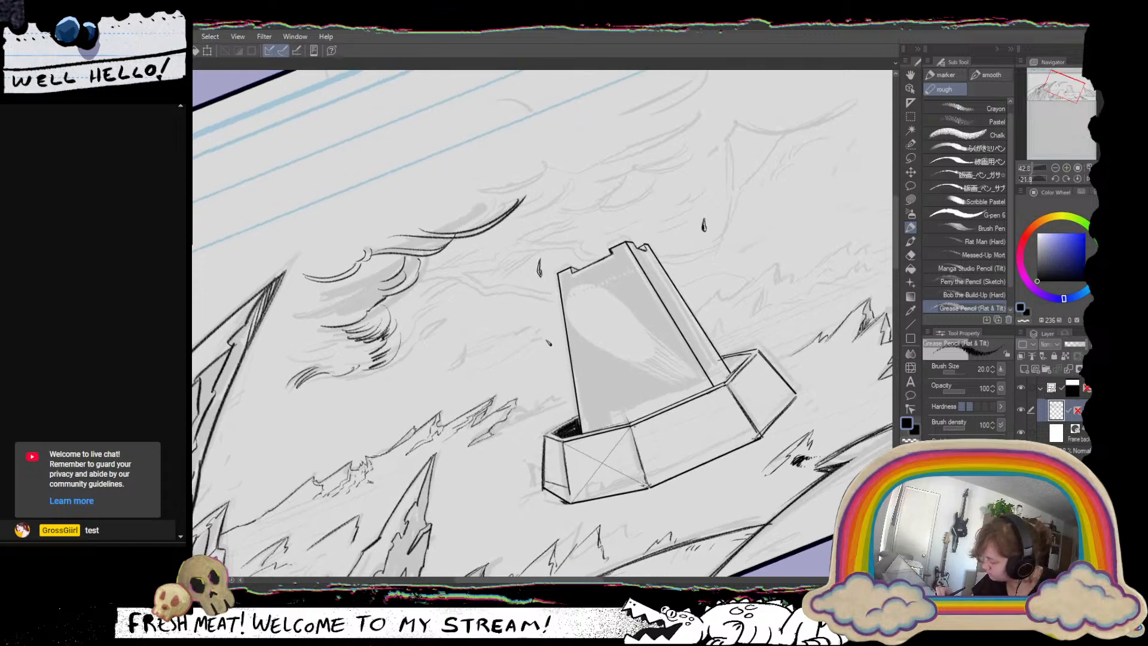
left_click_drag(511, 416, 561, 396)
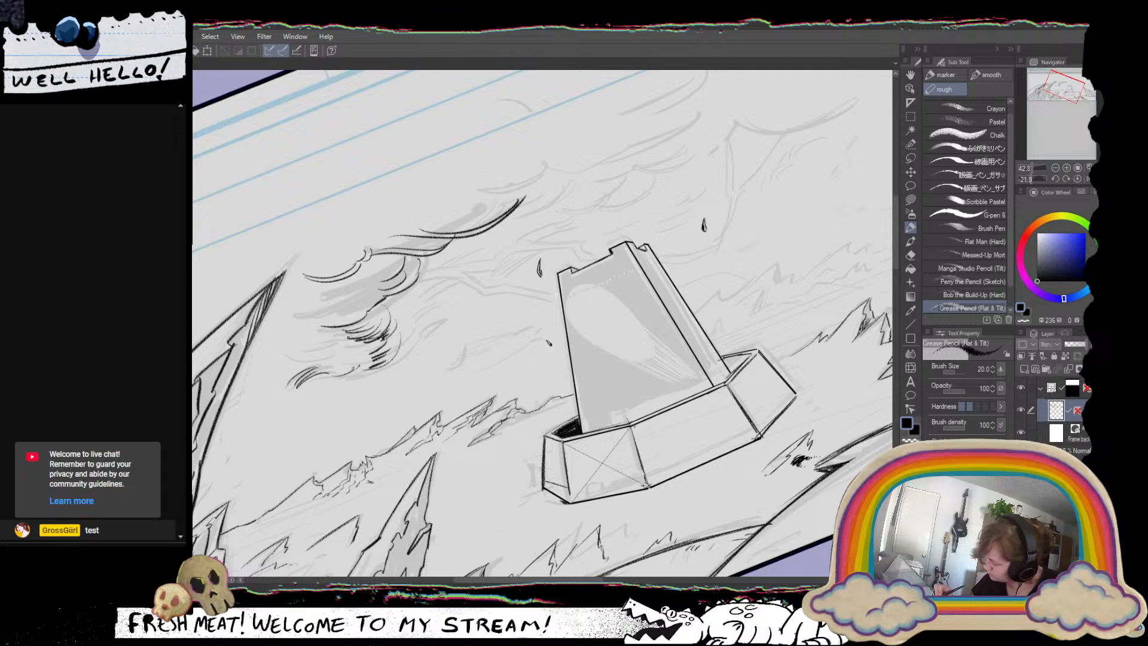
left_click_drag(515, 399, 541, 413)
Ink the jagged distant ridge just right of the tower with small peaks and short inner contour strokes.
scroll(580, 422, "down", 5)
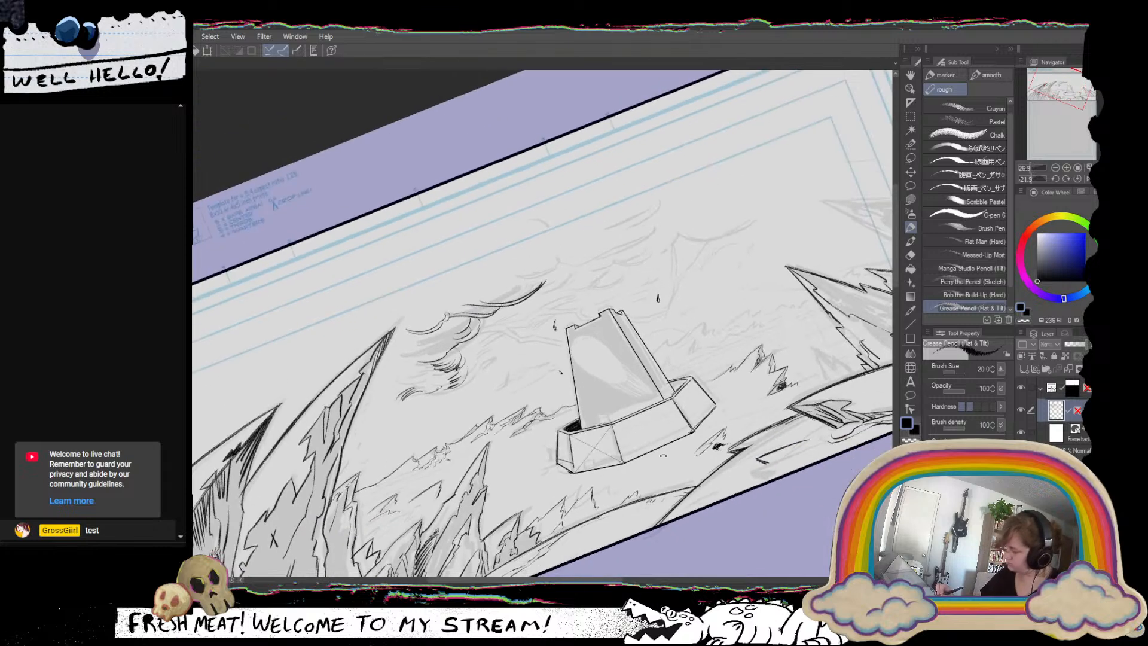
mouse_move(645, 484)
left_mouse_down()
mouse_move(613, 500)
mouse_move(579, 409)
left_mouse_up()
mouse_move(738, 454)
left_mouse_down()
mouse_move(715, 487)
mouse_move(735, 472)
left_mouse_up()
left_click(1077, 179)
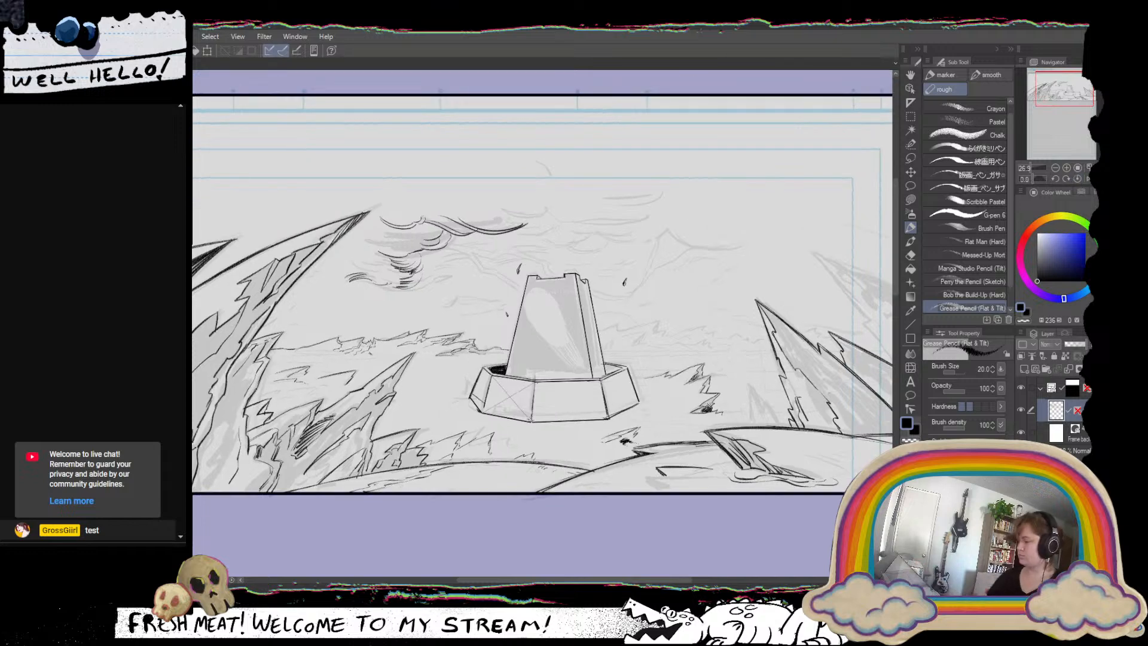
left_click_drag(597, 358, 570, 381)
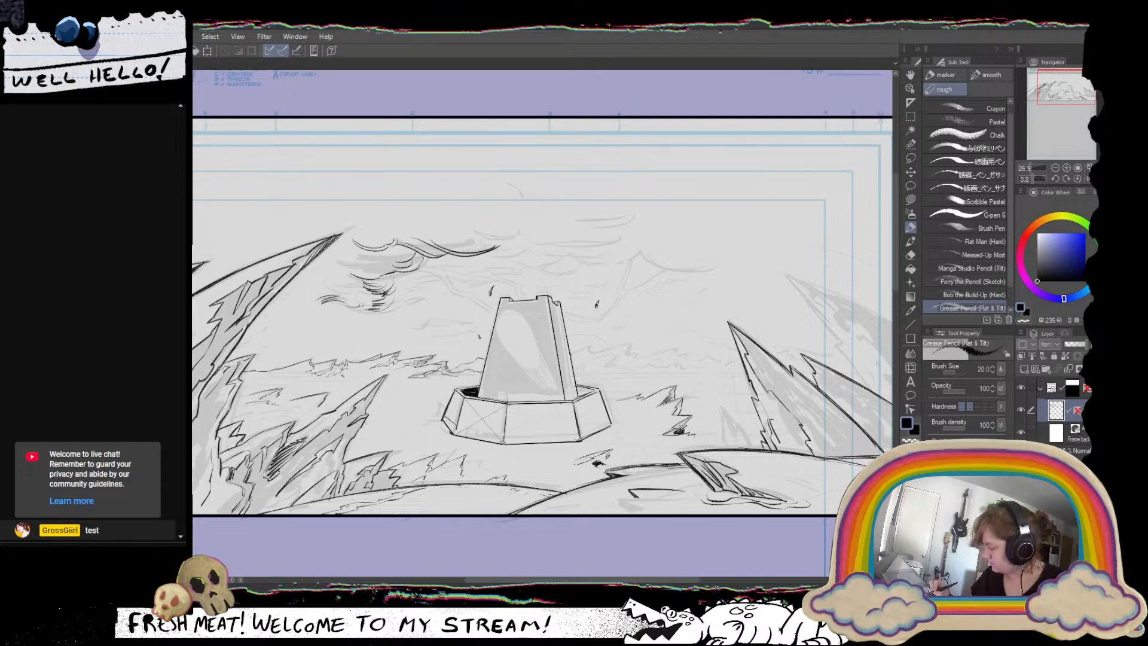
left_click_drag(601, 351, 625, 345)
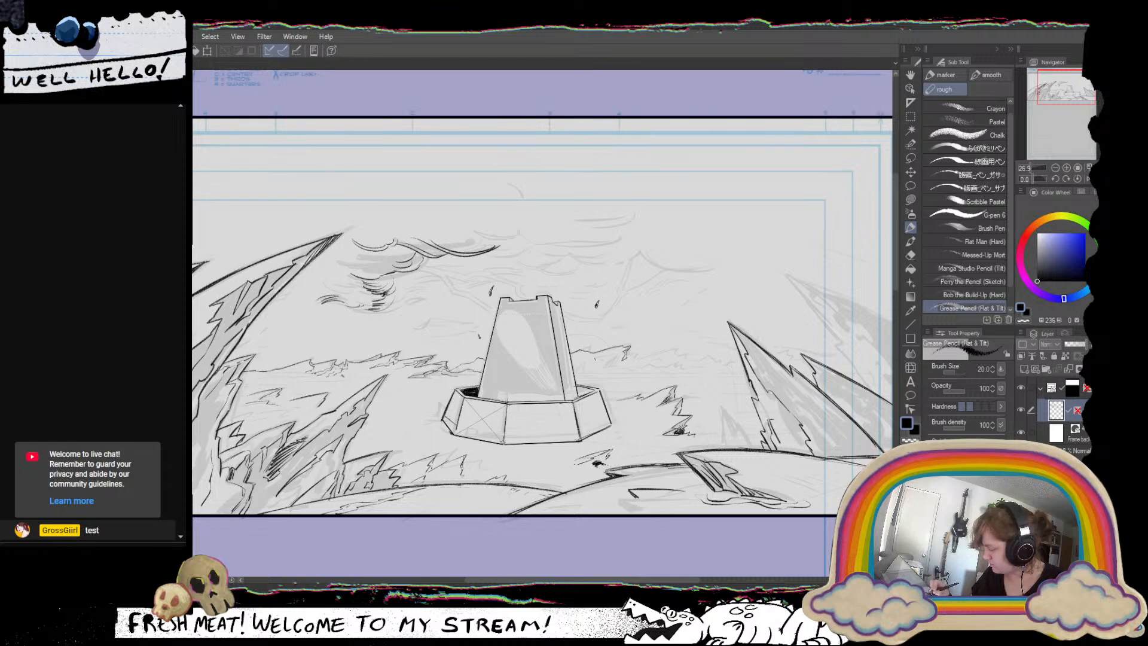
left_click_drag(594, 359, 616, 353)
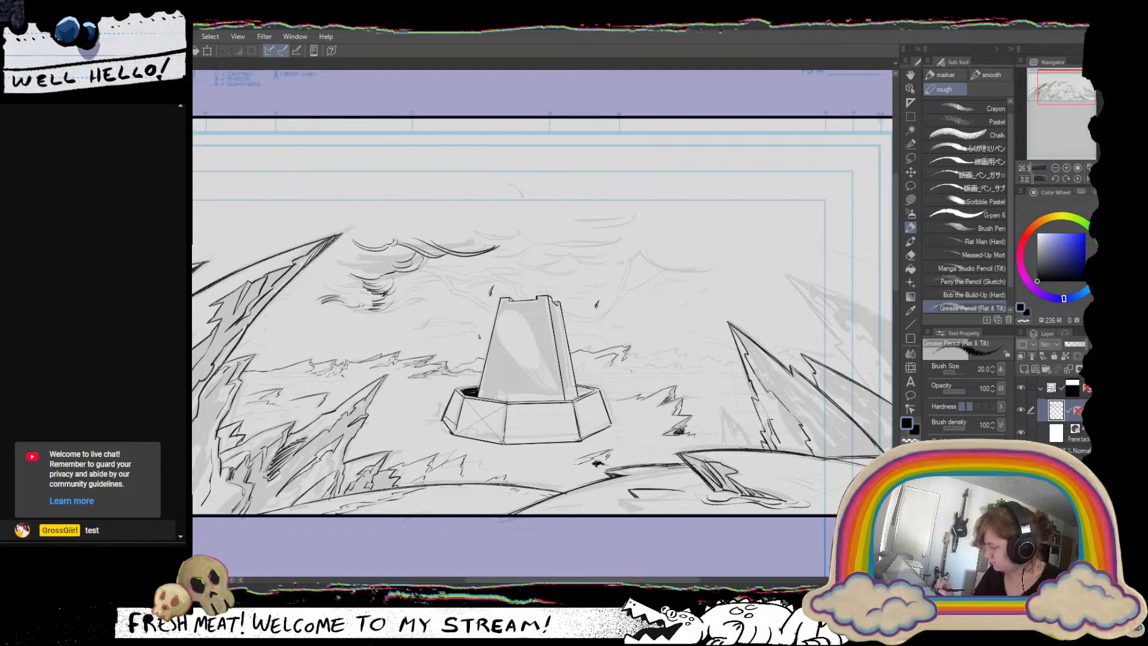
left_click_drag(616, 356, 607, 364)
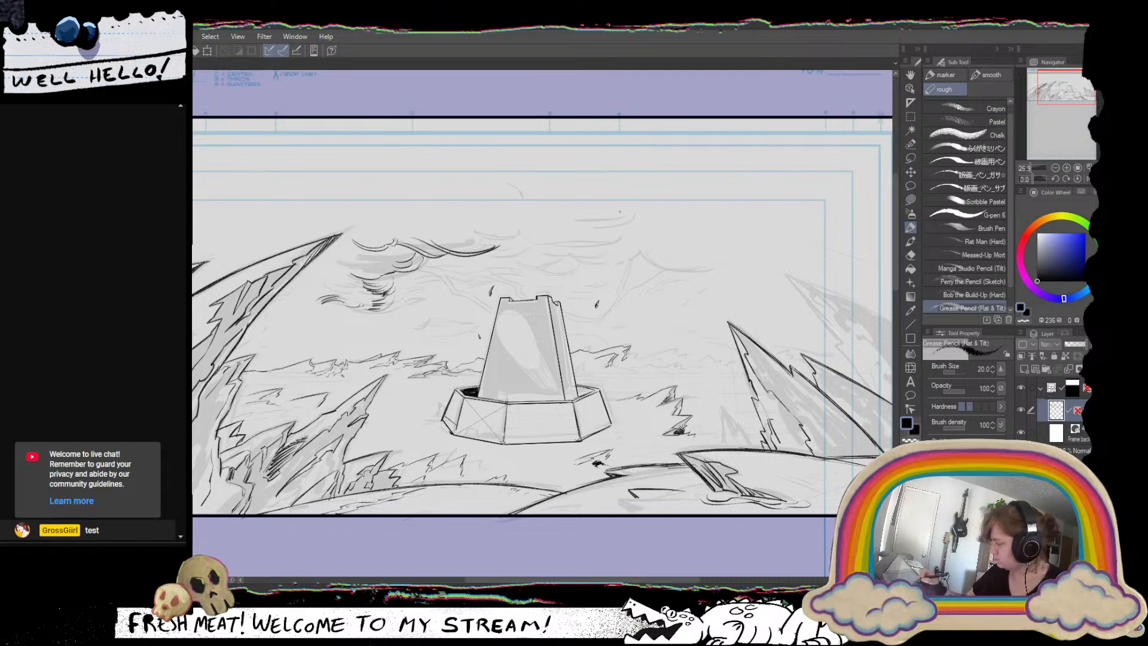
Ink the large cloud above the tower with a wide rounded end and a long thin sweeping line, undoing rejected curves.
mouse_move(614, 224)
left_mouse_down()
mouse_move(645, 227)
mouse_move(608, 243)
left_mouse_up()
key("ctrl+z")
mouse_move(640, 214)
left_mouse_down()
mouse_move(658, 232)
mouse_move(473, 248)
mouse_move(609, 251)
mouse_move(675, 229)
left_mouse_up()
key("ctrl+z")
key("ctrl+z")
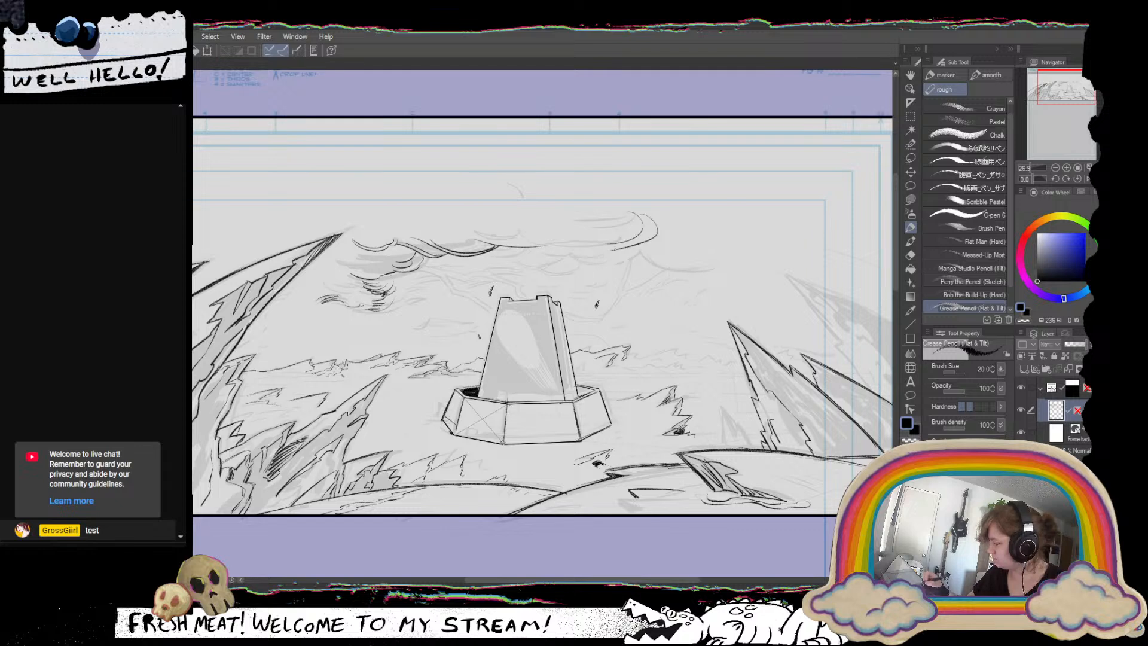
left_click_drag(609, 250, 584, 257)
key("ctrl+z")
key("ctrl+z")
left_click_drag(658, 223, 577, 249)
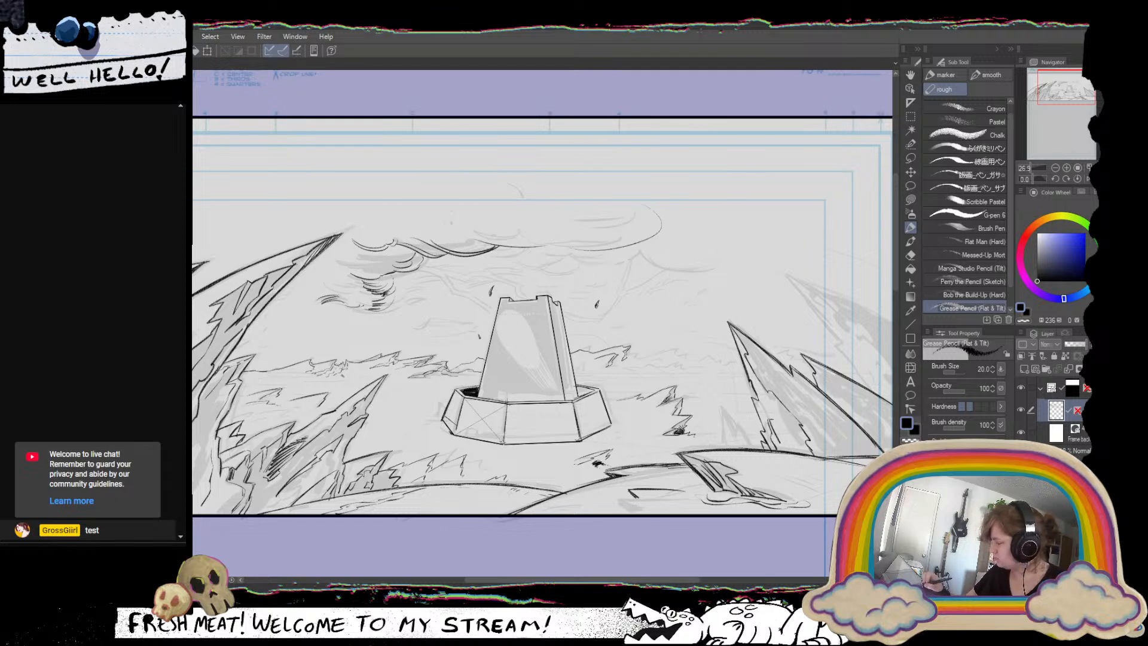
left_click_drag(455, 221, 594, 241)
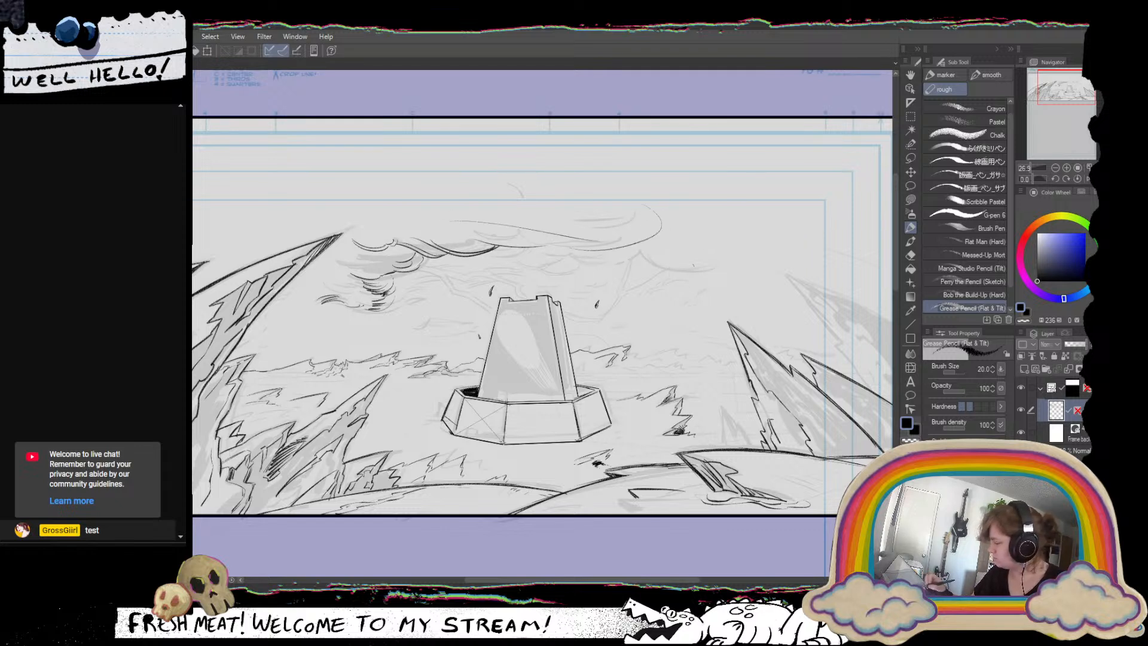
Ink a jagged outline running from the left cloud's underside down to the tower, plus a thin branch along the cloud's edge.
left_click_drag(609, 415, 565, 397)
left_click_drag(618, 276, 556, 484)
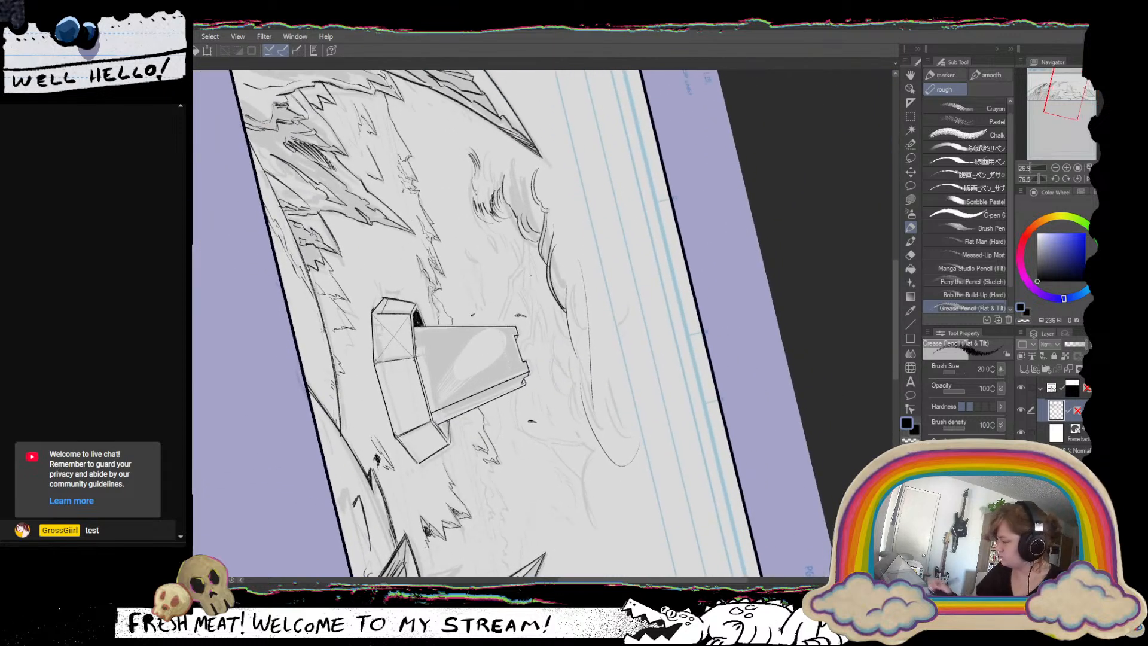
left_click_drag(526, 237, 494, 324)
left_click_drag(565, 378, 605, 362)
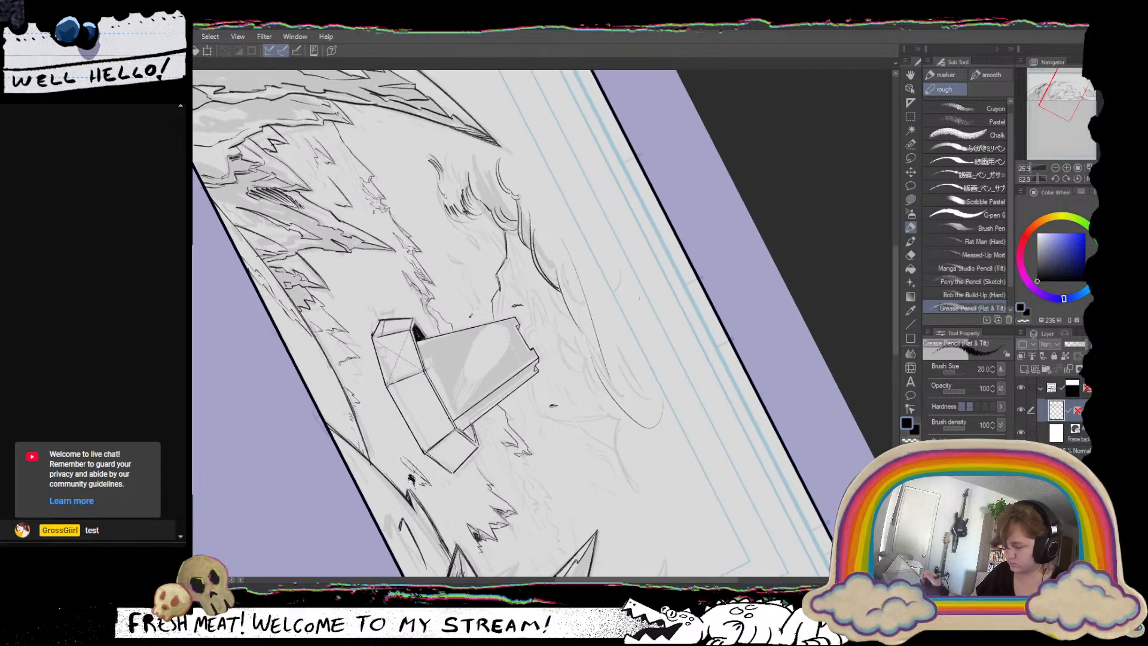
left_click_drag(691, 320, 703, 340)
left_click_drag(506, 307, 507, 325)
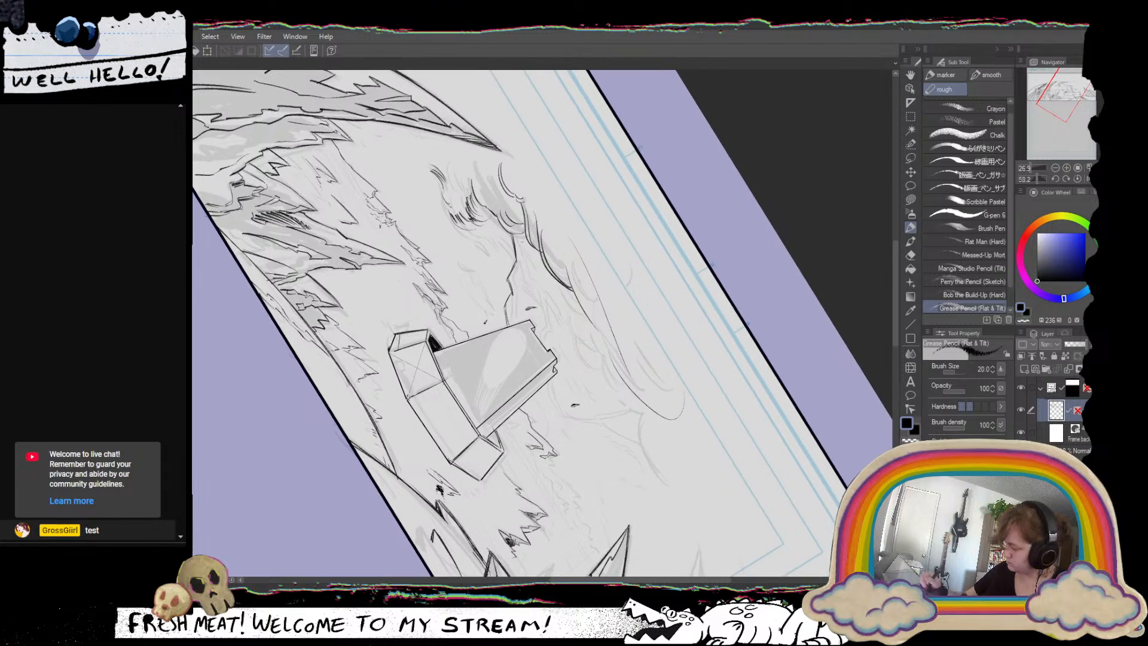
left_click_drag(518, 235, 506, 323)
left_click_drag(628, 306, 517, 179)
left_click_drag(642, 285, 634, 389)
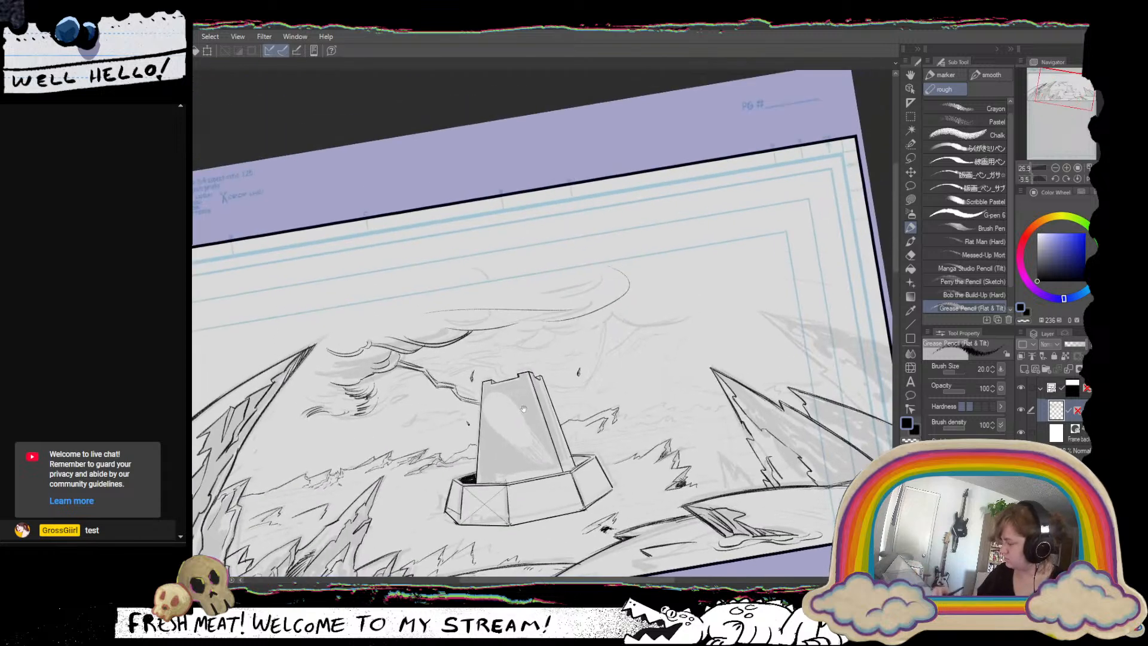
left_click_drag(422, 367, 446, 353)
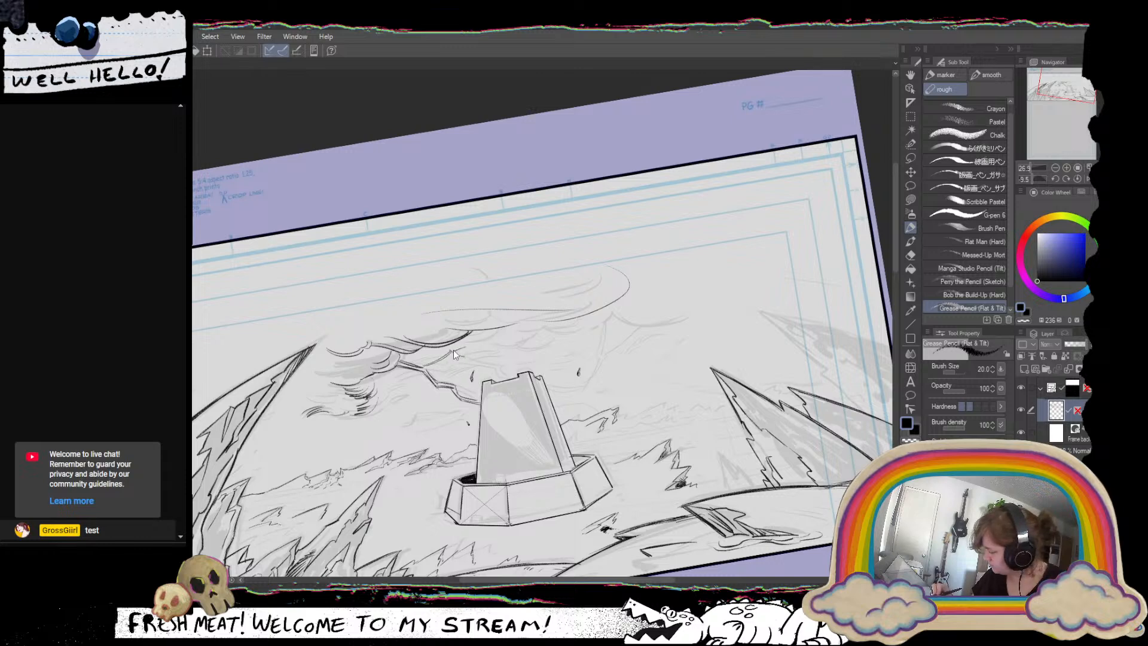
mouse_move(469, 344)
left_mouse_down()
mouse_move(452, 353)
mouse_move(474, 347)
left_mouse_up()
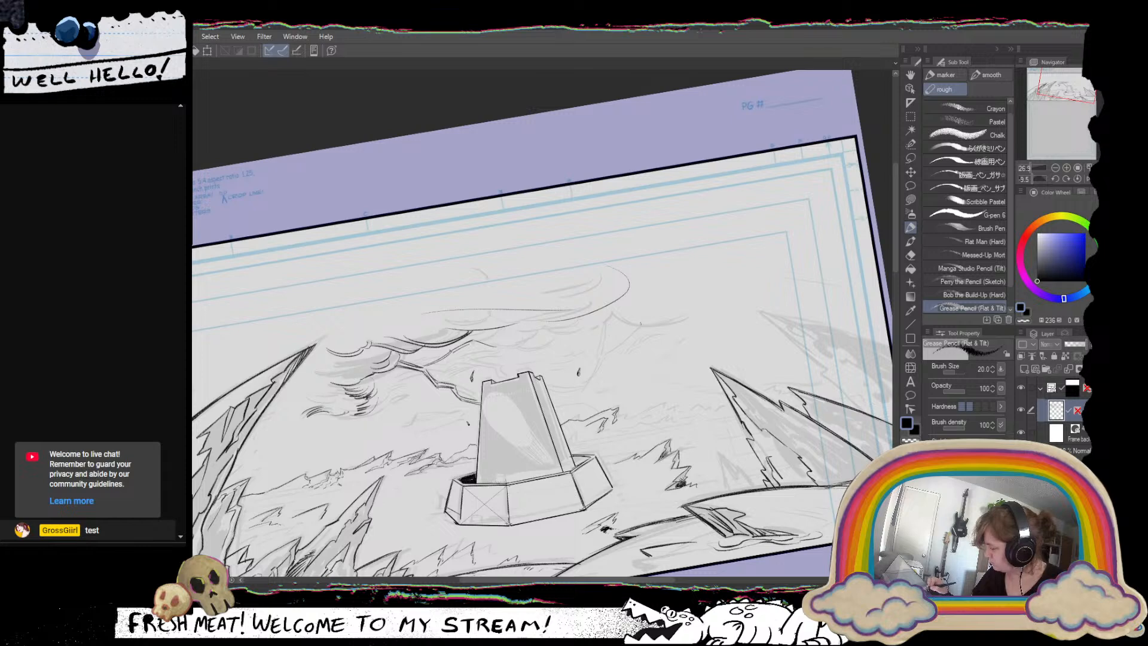
Ink the broken slope and low contour line behind the tower on its right side, undoing unwanted strokes.
mouse_move(636, 322)
left_mouse_down()
mouse_move(684, 318)
mouse_move(643, 335)
mouse_move(685, 317)
mouse_move(604, 358)
mouse_move(598, 382)
mouse_move(550, 398)
mouse_move(653, 383)
mouse_move(641, 395)
mouse_move(630, 382)
mouse_move(653, 382)
mouse_move(622, 385)
left_mouse_up()
key("ctrl+z")
key("ctrl+z")
key("ctrl+z")
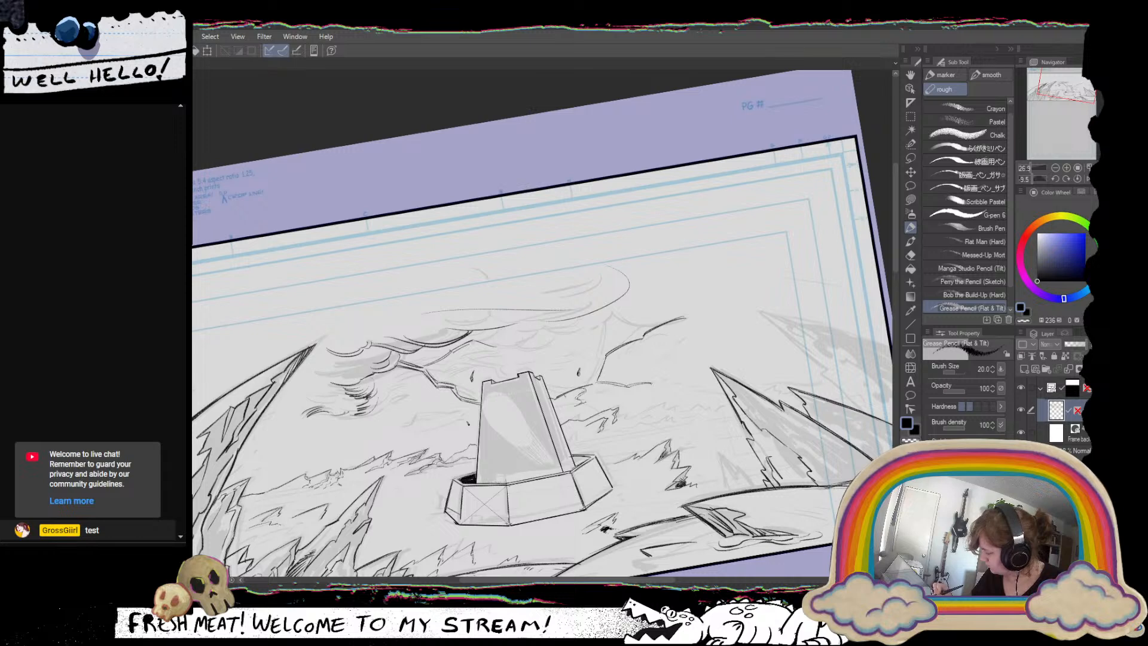
Ink the irregular underside of the large cloud directly above the tower with short uneven strokes.
scroll(658, 431, "down", 3)
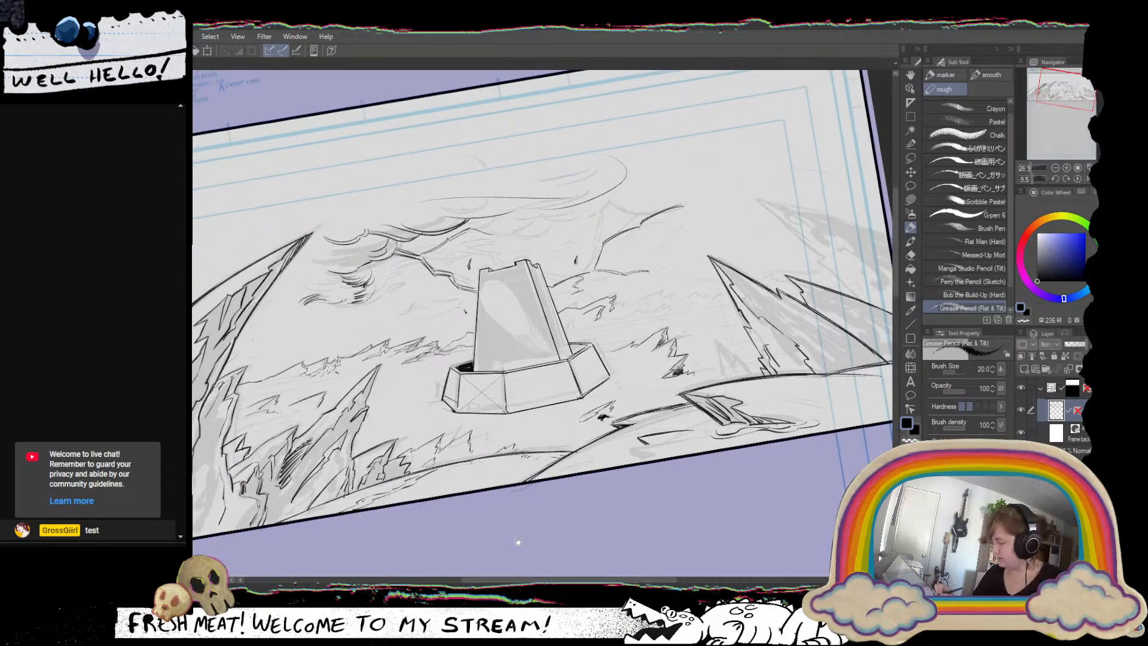
left_click(1087, 178)
left_click_drag(640, 391, 720, 323)
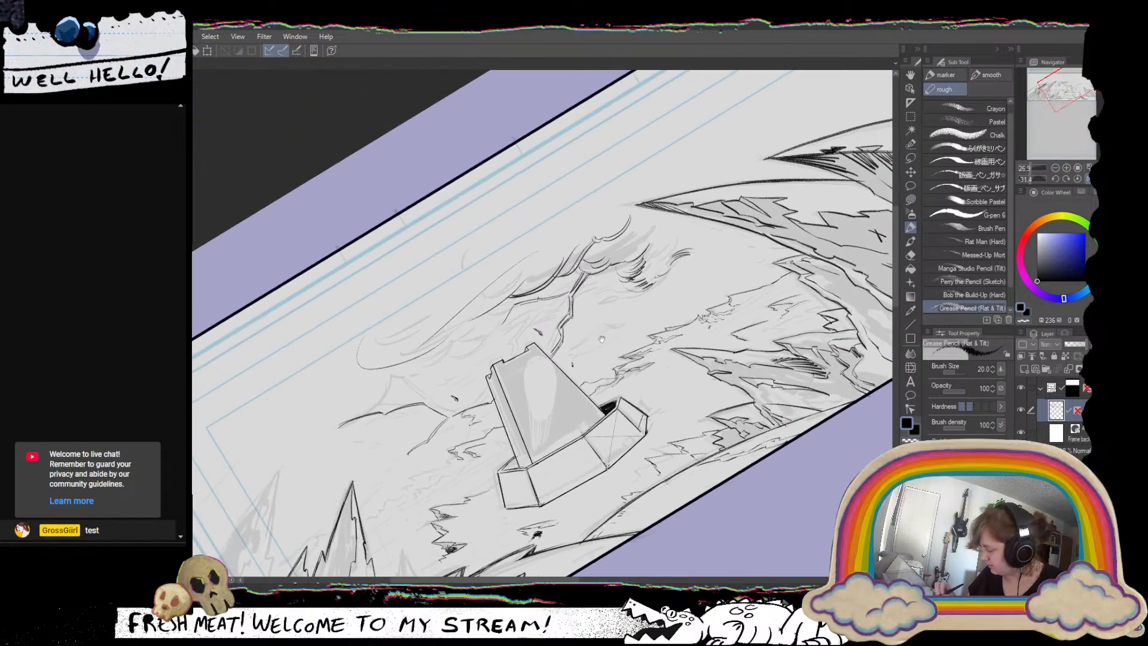
left_click_drag(601, 339, 574, 243)
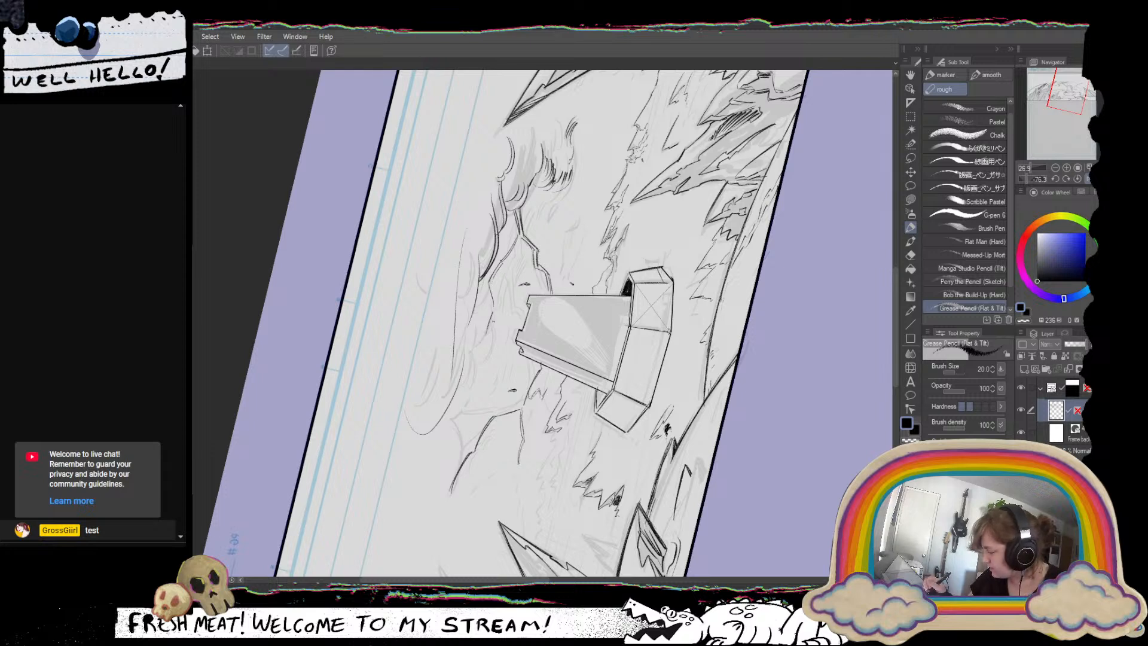
mouse_move(493, 315)
left_mouse_down()
mouse_move(493, 340)
mouse_move(481, 342)
left_mouse_up()
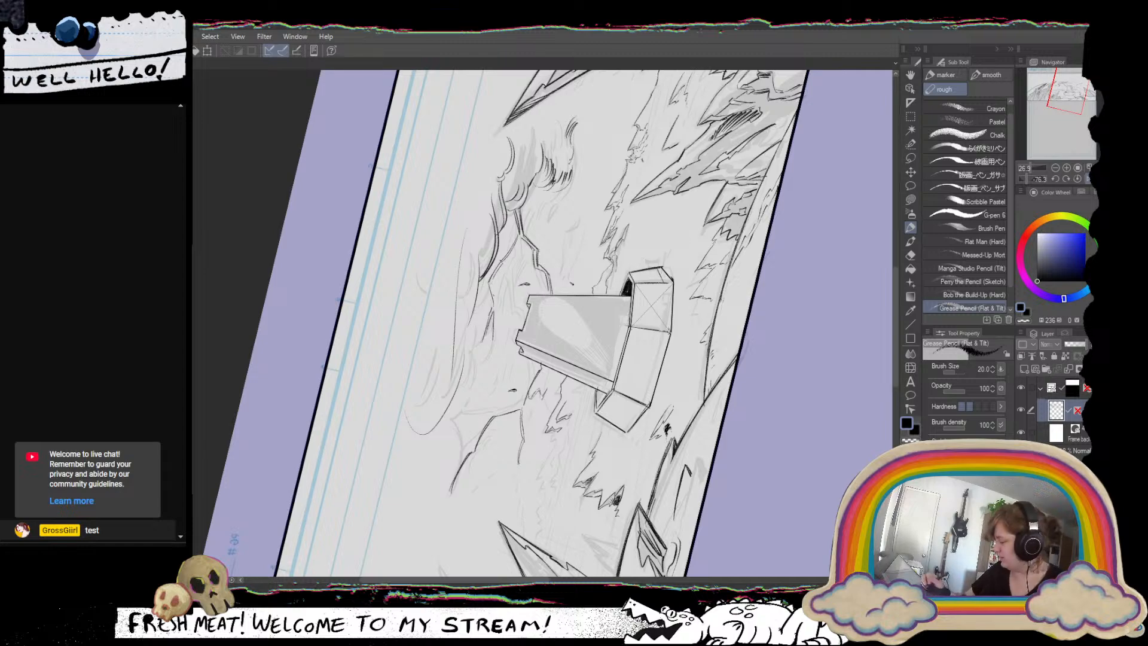
left_click_drag(463, 209, 589, 472)
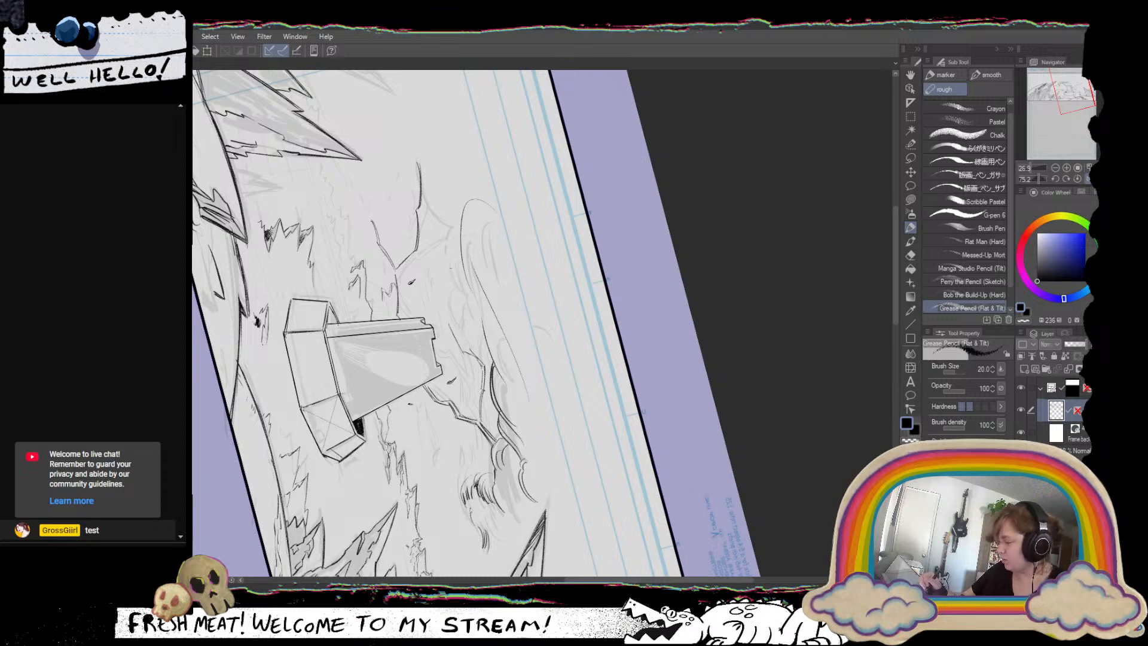
left_click_drag(459, 235, 450, 294)
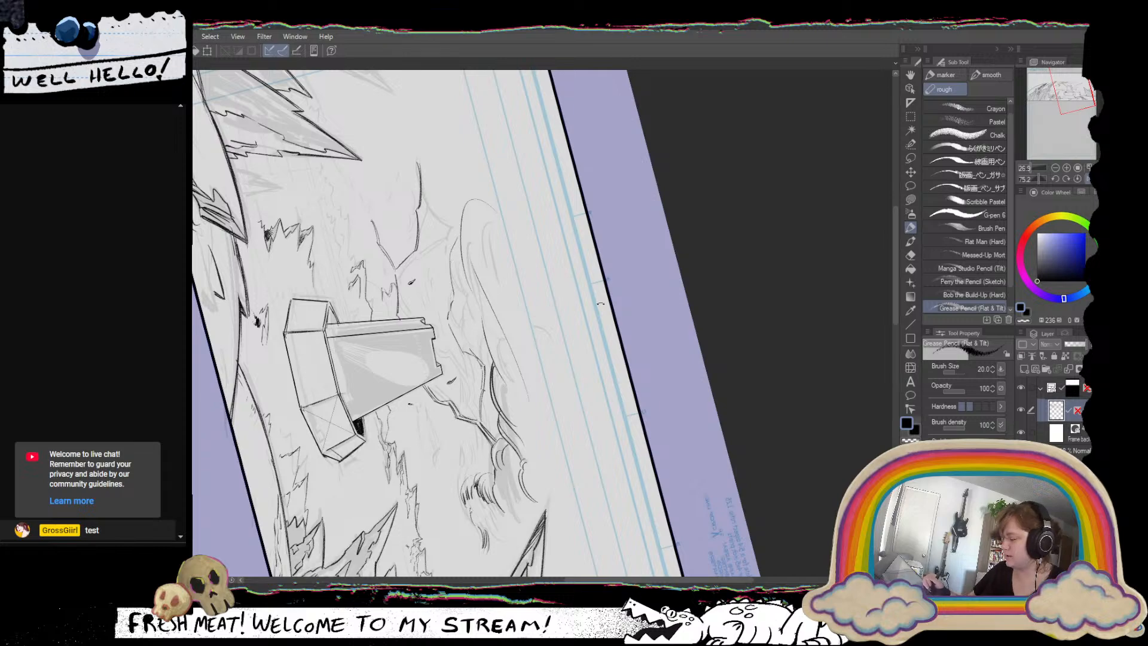
Continue the large cloud's ragged underside outward and join it to the rounded end beyond the tower.
left_click_drag(600, 303, 448, 196)
left_click_drag(688, 491, 586, 487)
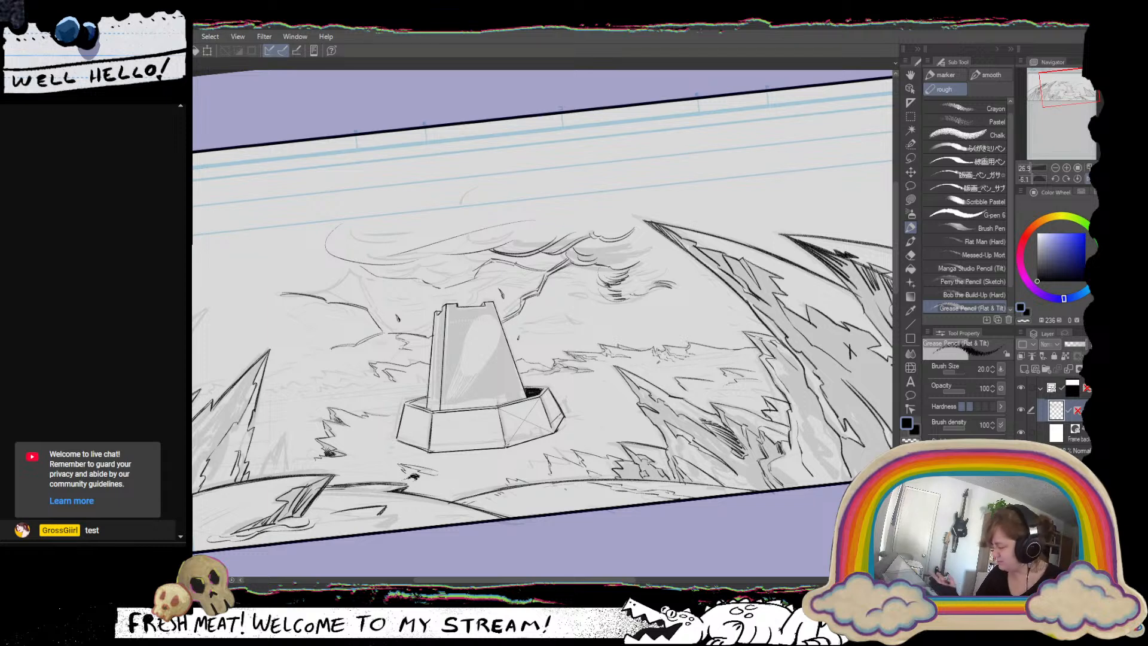
left_click_drag(506, 419, 556, 456)
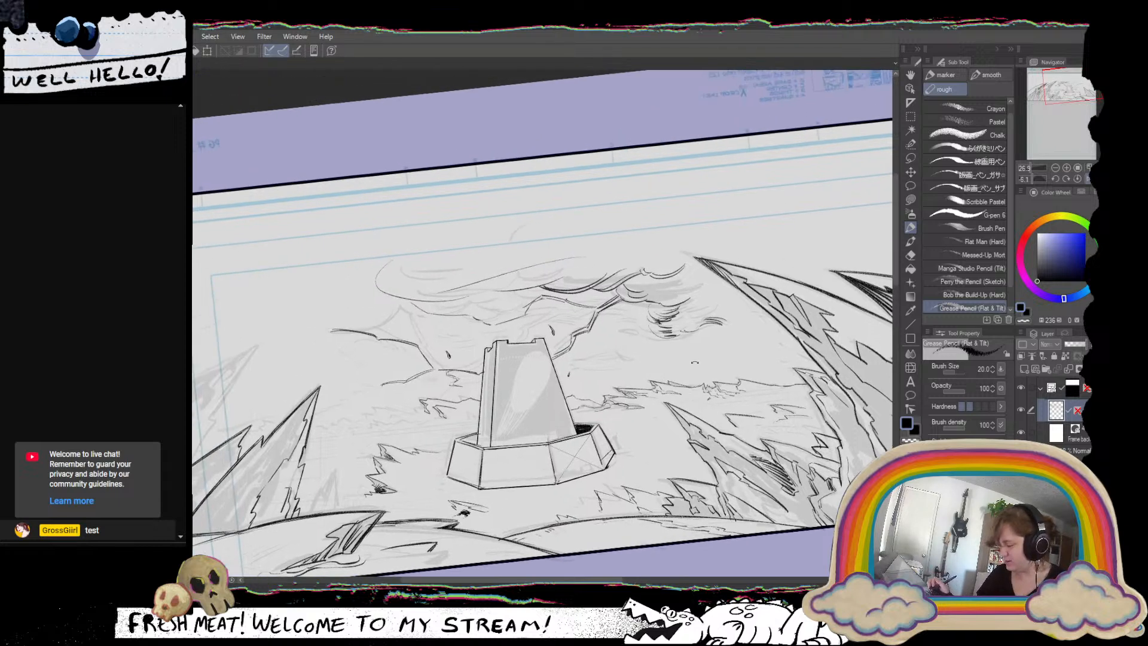
left_click_drag(685, 326, 637, 299)
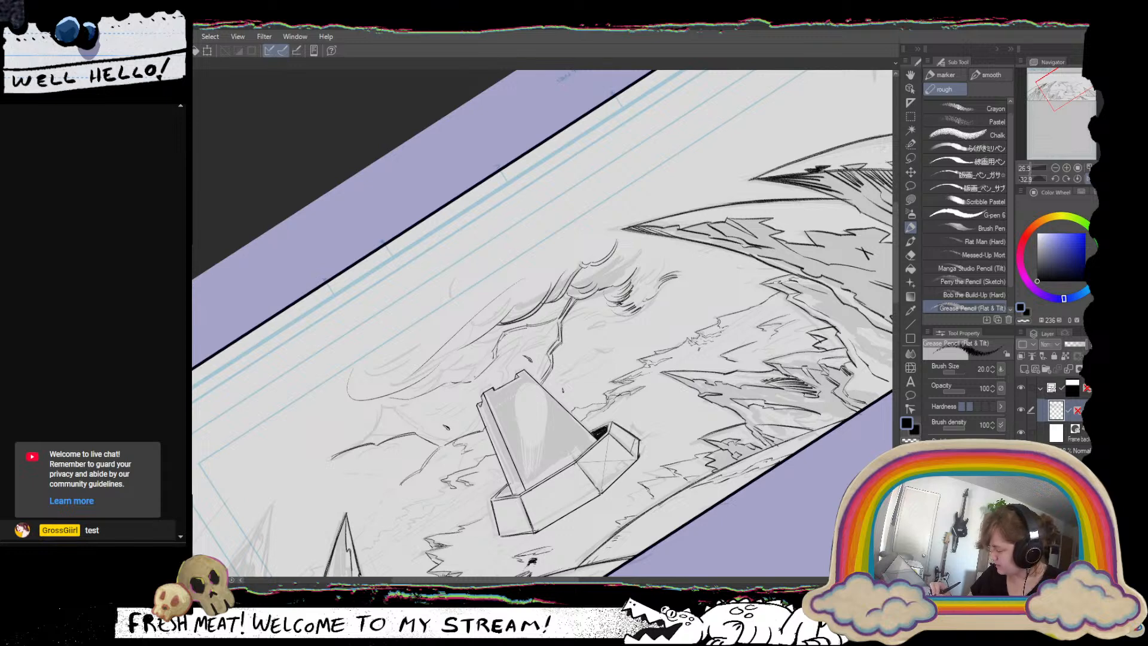
left_click_drag(492, 361, 473, 377)
left_click_drag(656, 234, 597, 484)
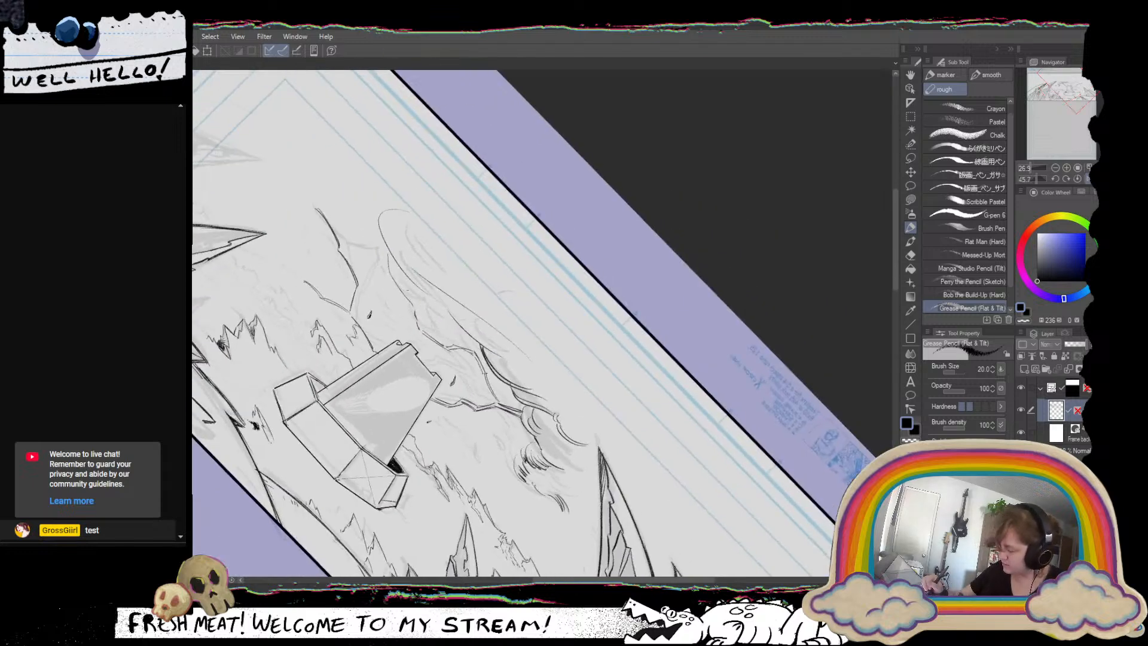
left_click_drag(393, 272, 418, 307)
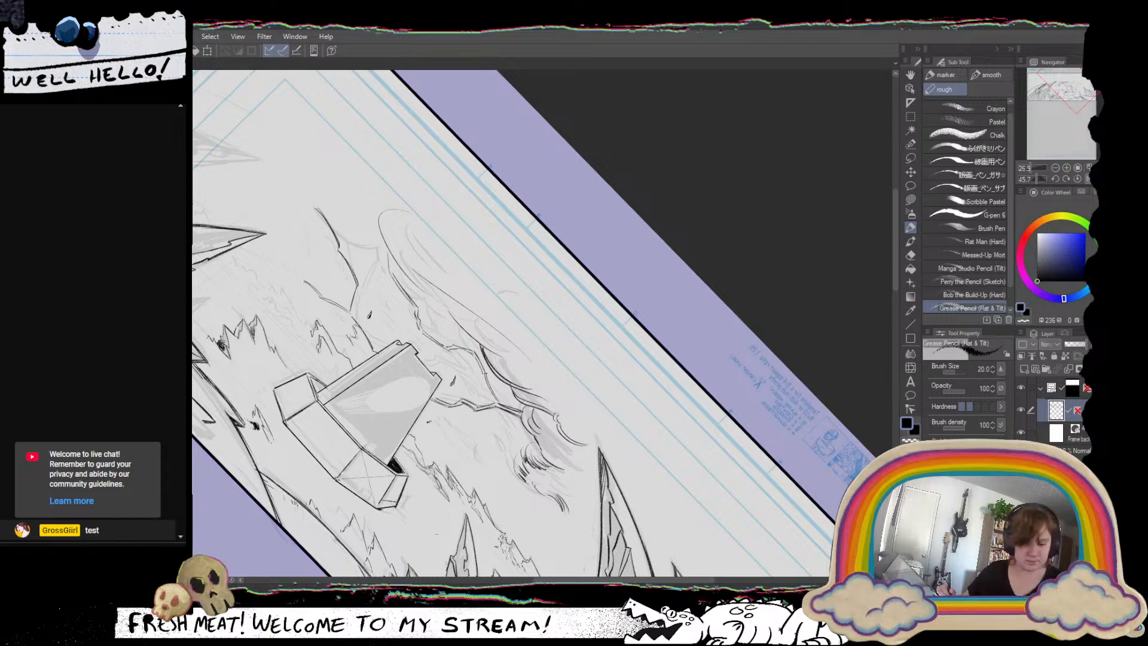
left_click_drag(731, 375, 714, 257)
left_click(1088, 180)
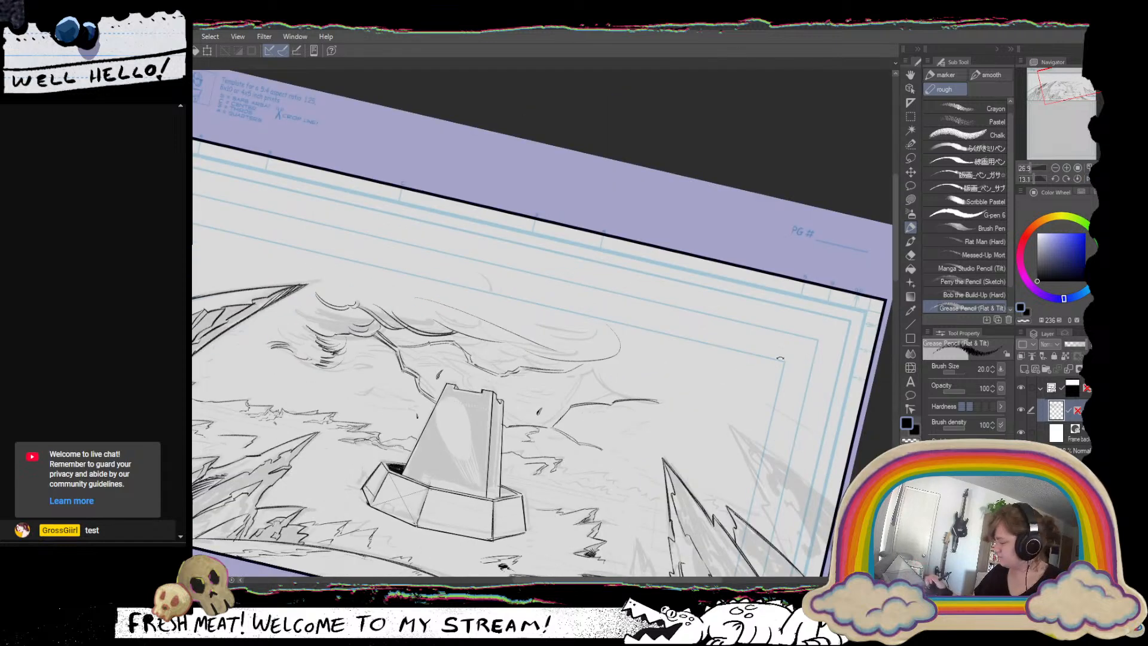
Ink the branching broken contour from the tower's right side up beneath the rounded end of the large cloud, undoing an unwanted stroke.
mouse_move(756, 350)
left_mouse_down()
mouse_move(755, 289)
mouse_move(672, 185)
left_mouse_up()
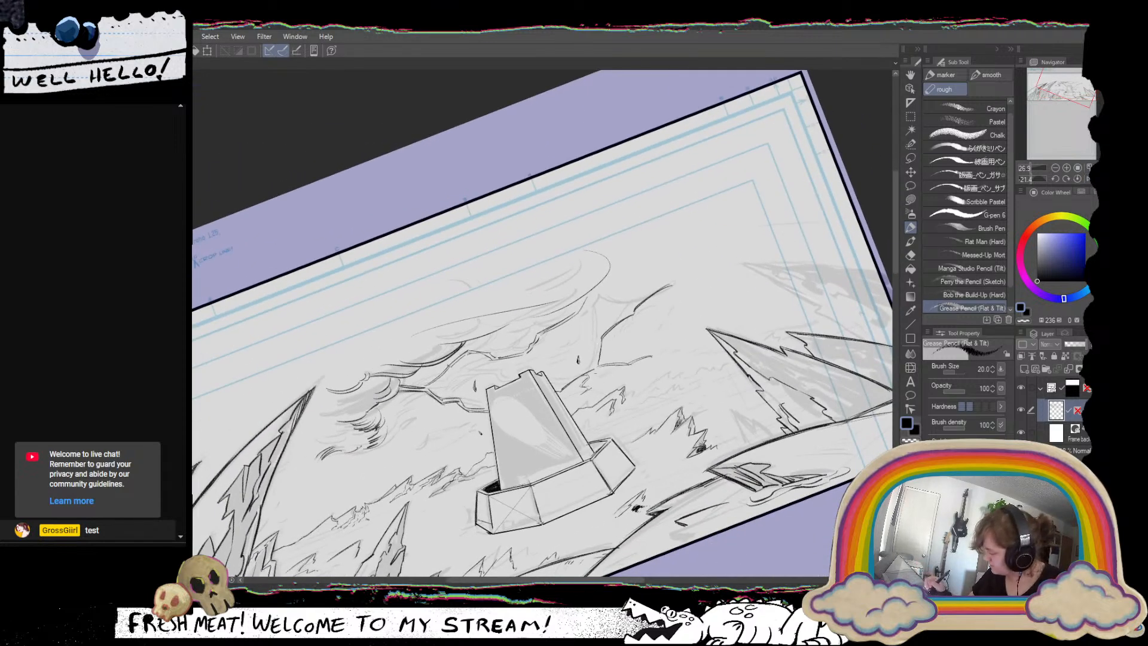
left_click_drag(600, 339, 595, 368)
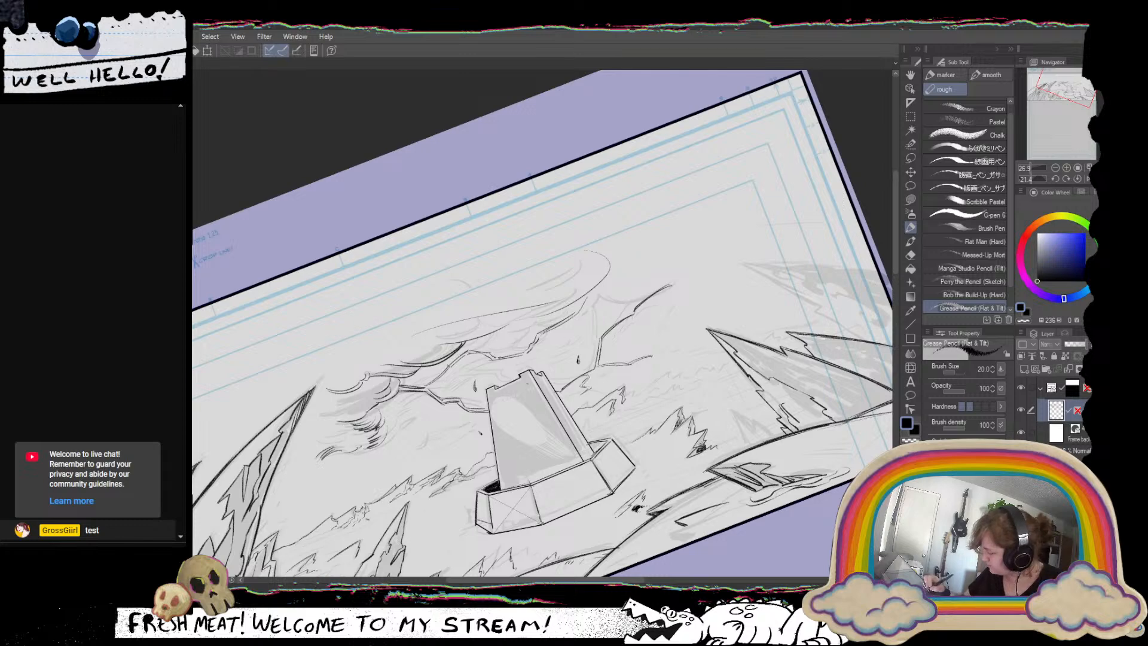
left_click_drag(527, 357, 581, 332)
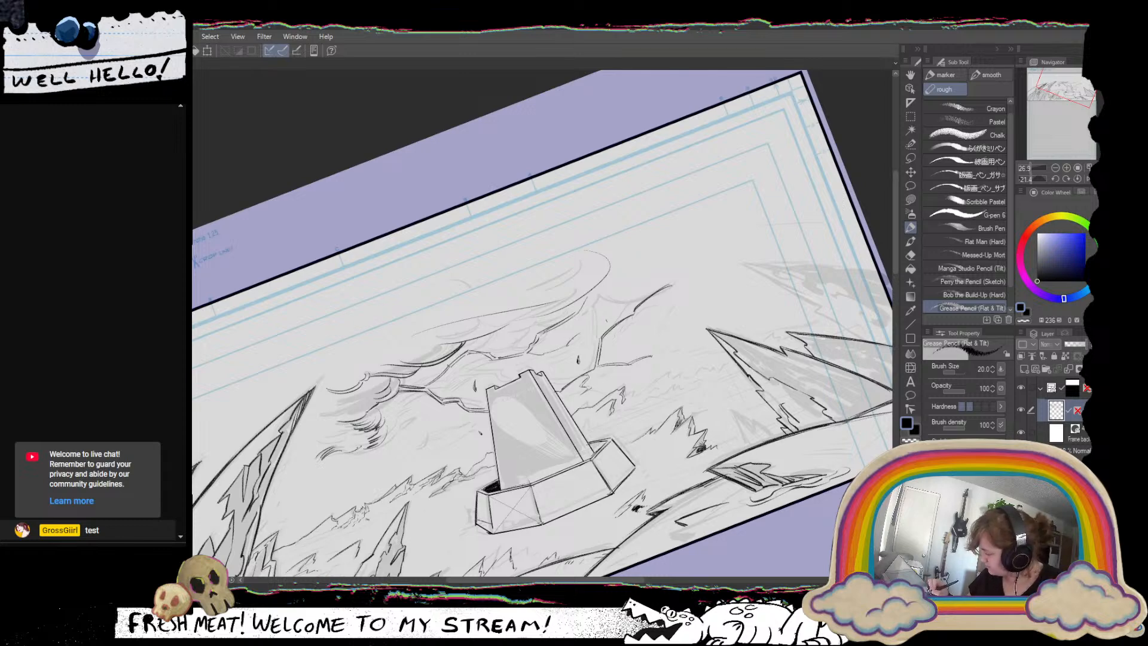
mouse_move(525, 357)
left_mouse_down()
mouse_move(567, 350)
mouse_move(618, 299)
left_mouse_up()
mouse_move(582, 332)
left_mouse_down()
mouse_move(592, 317)
mouse_move(596, 336)
mouse_move(610, 320)
left_mouse_up()
key("ctrl+z")
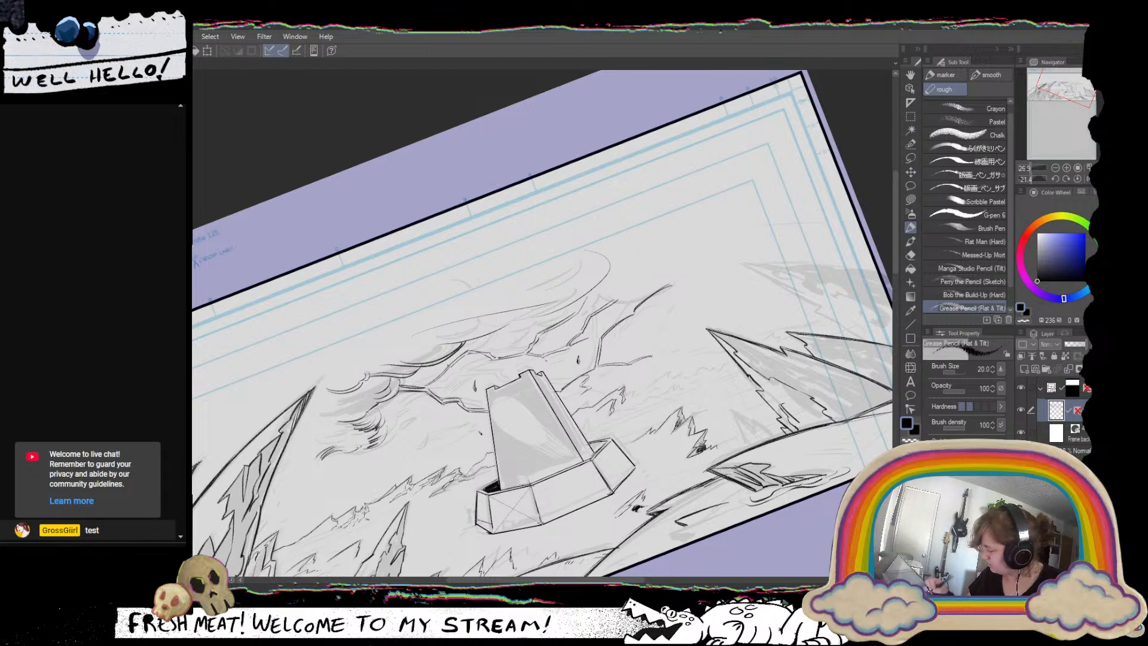
Ink a thin broken contour between the large cloud's underside and the top of the tower.
left_click_drag(596, 345, 567, 404)
left_click_drag(729, 395, 621, 506)
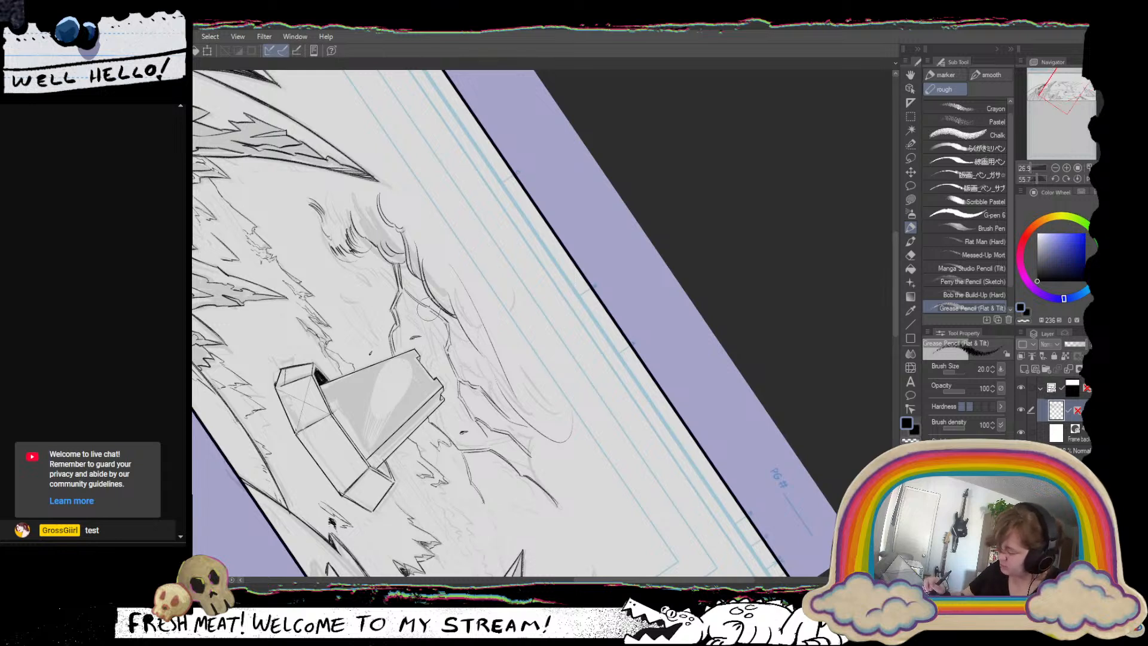
left_click_drag(428, 310, 441, 362)
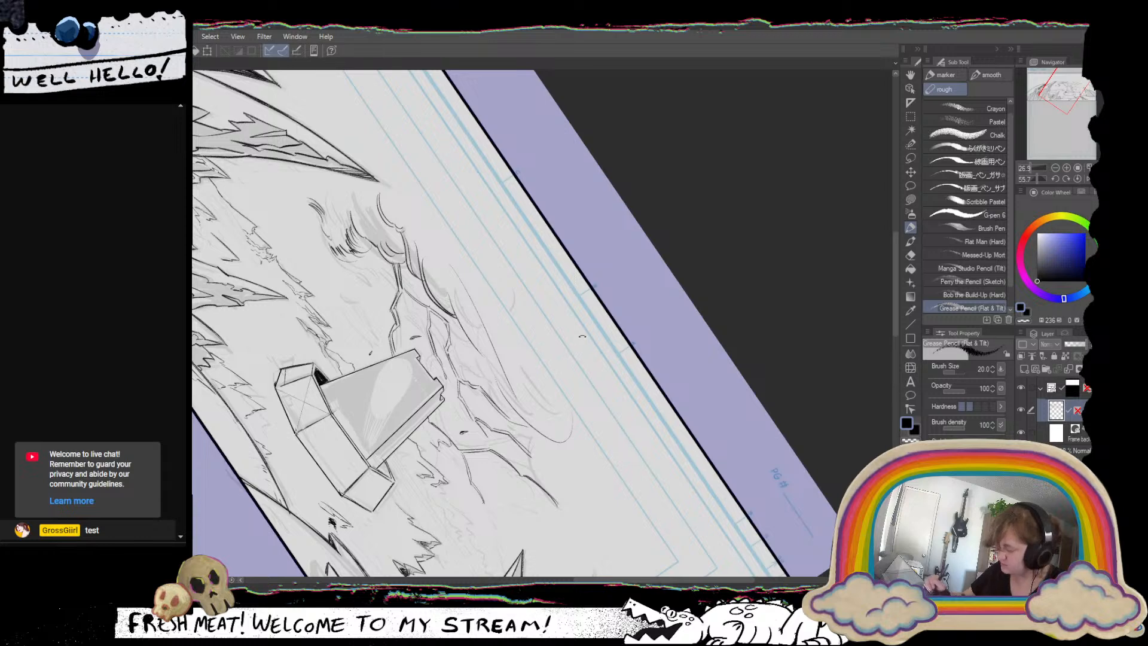
left_click_drag(605, 475, 657, 308)
left_click_drag(718, 452, 666, 356)
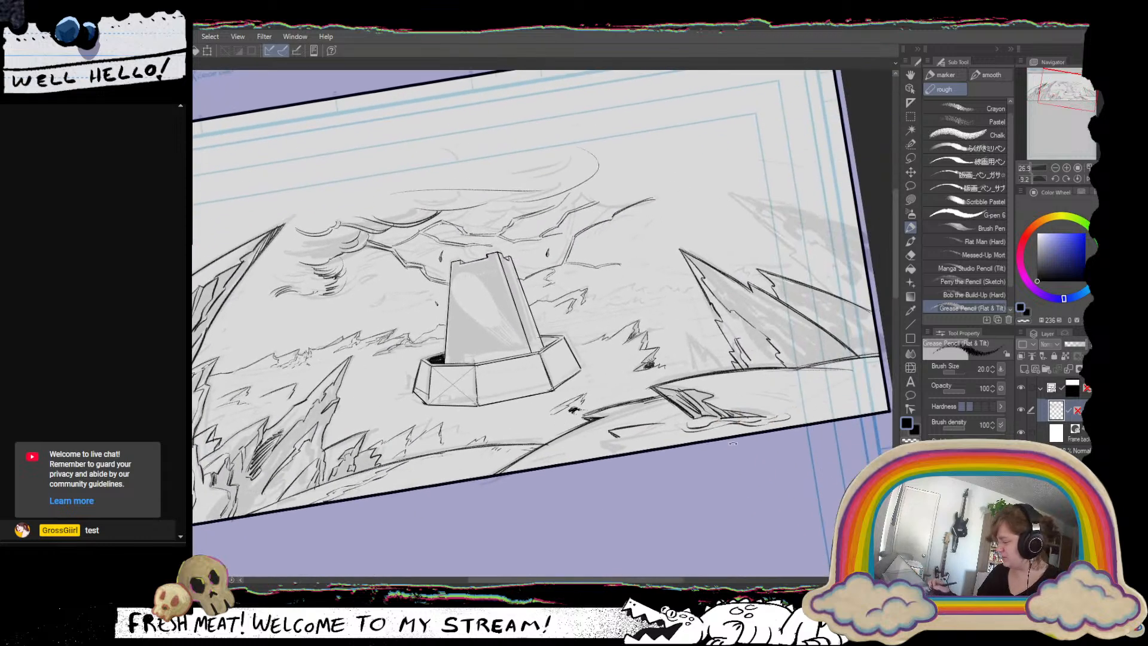
left_click_drag(733, 444, 737, 488)
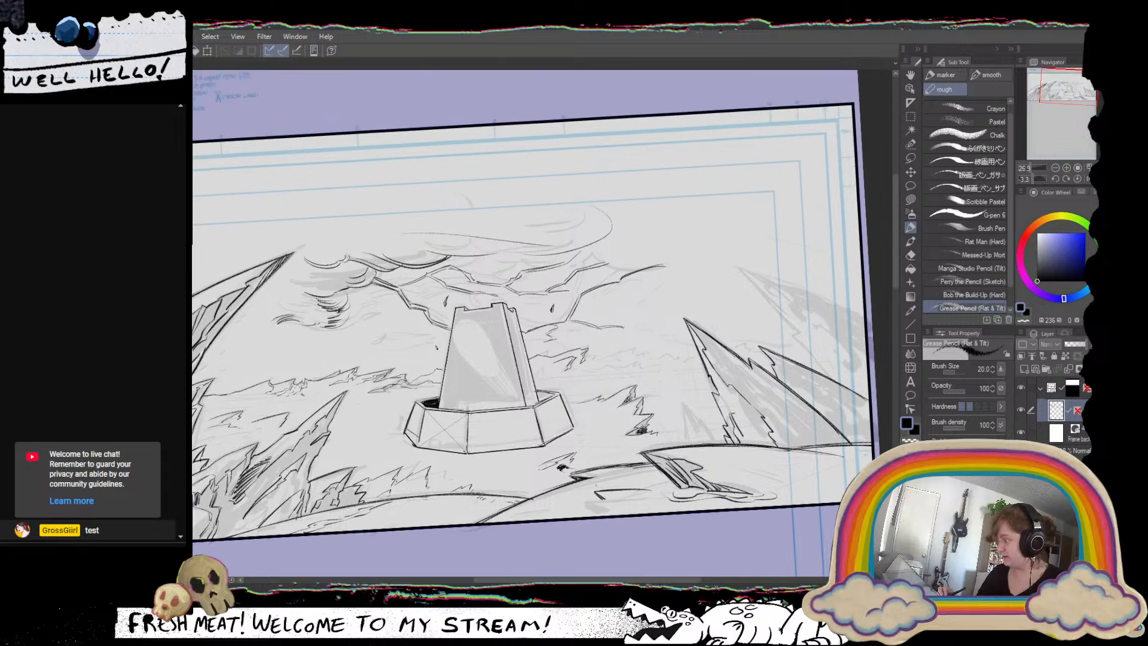
Erase the small stray marks around the tower's top, straighten the canvas and check it mirrored.
left_click_drag(729, 383, 670, 498)
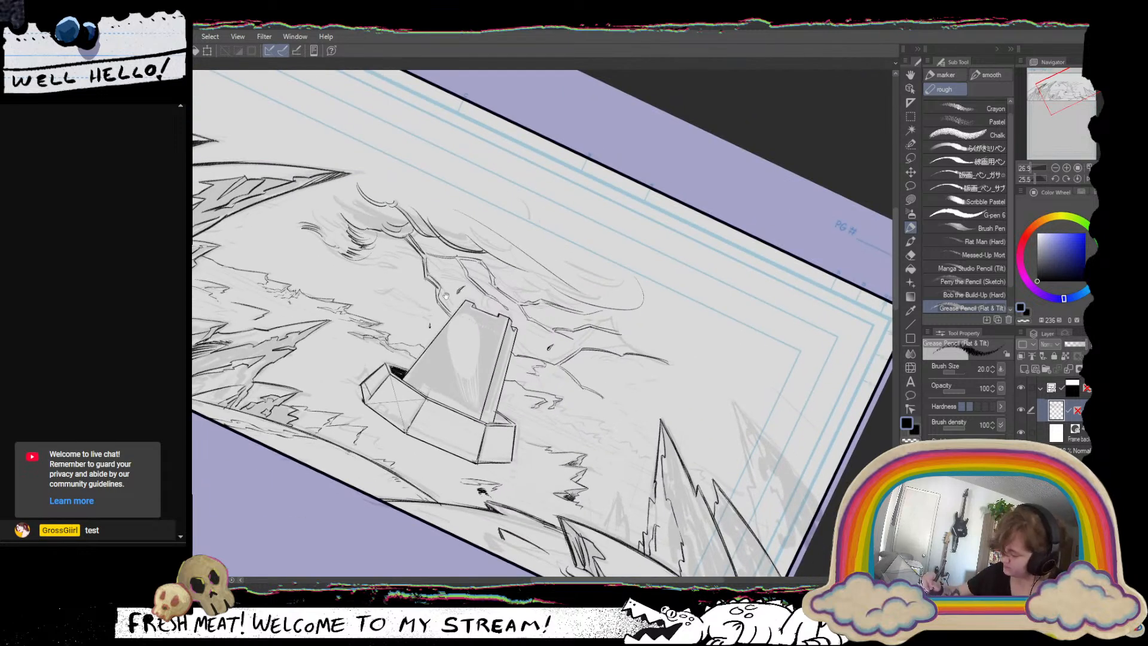
left_click_drag(701, 391, 709, 327)
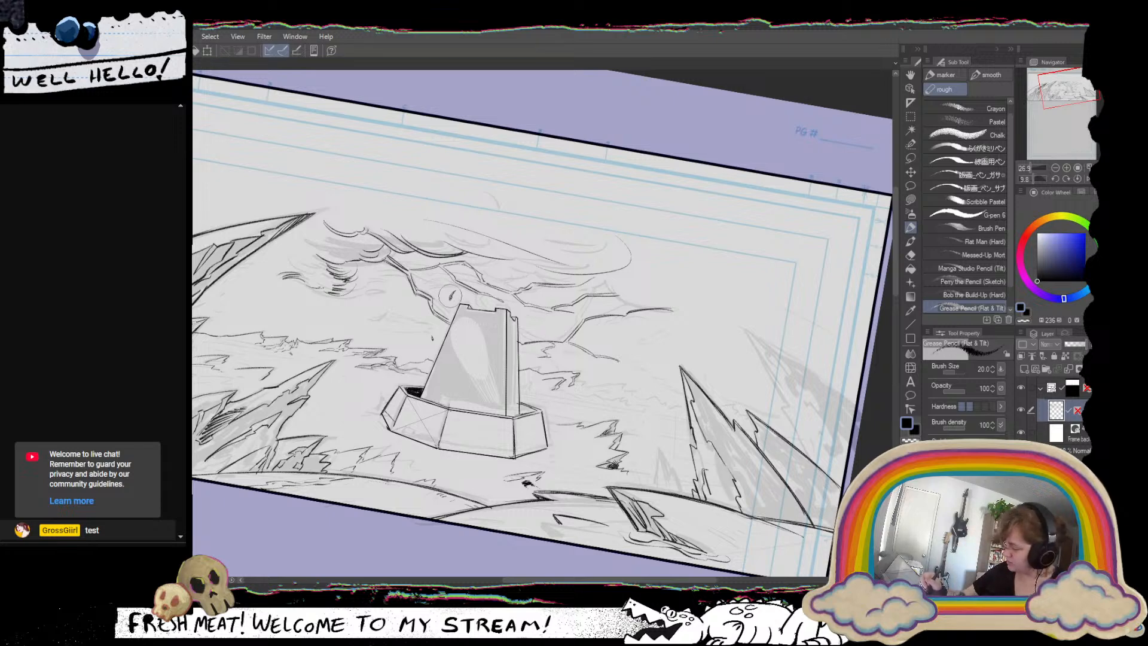
left_click_drag(688, 388, 696, 350)
left_click(1078, 178)
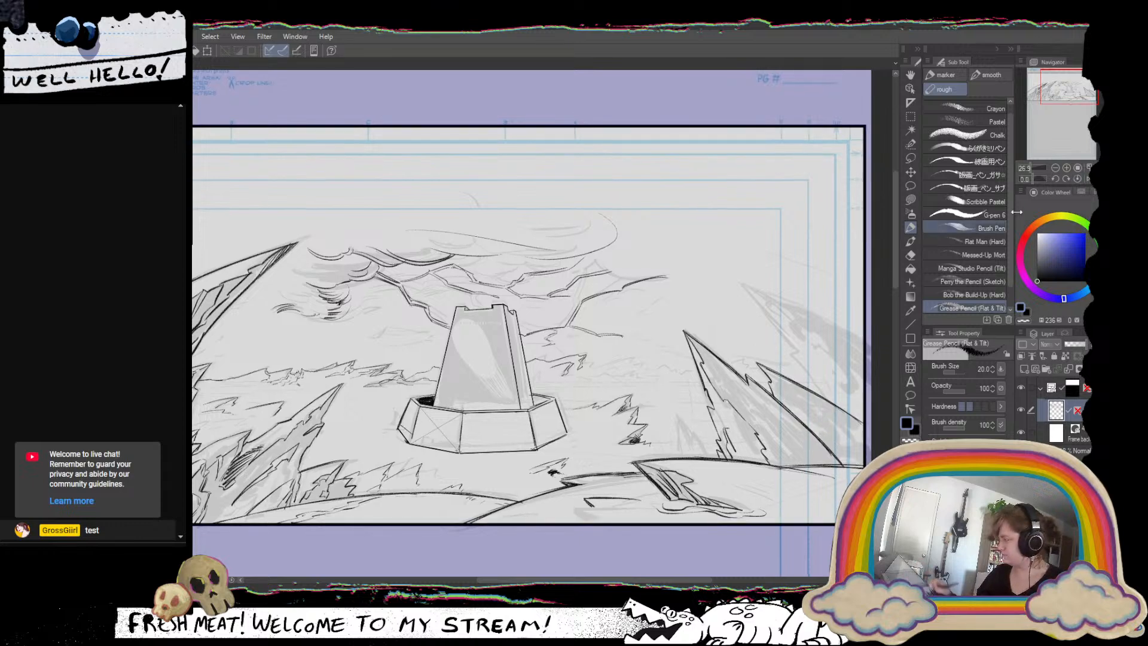
left_click(1087, 178)
left_click(1086, 178)
Ink the distant jagged ridge lines running from the tower's right side to the tall spire.
left_click_drag(596, 439, 611, 453)
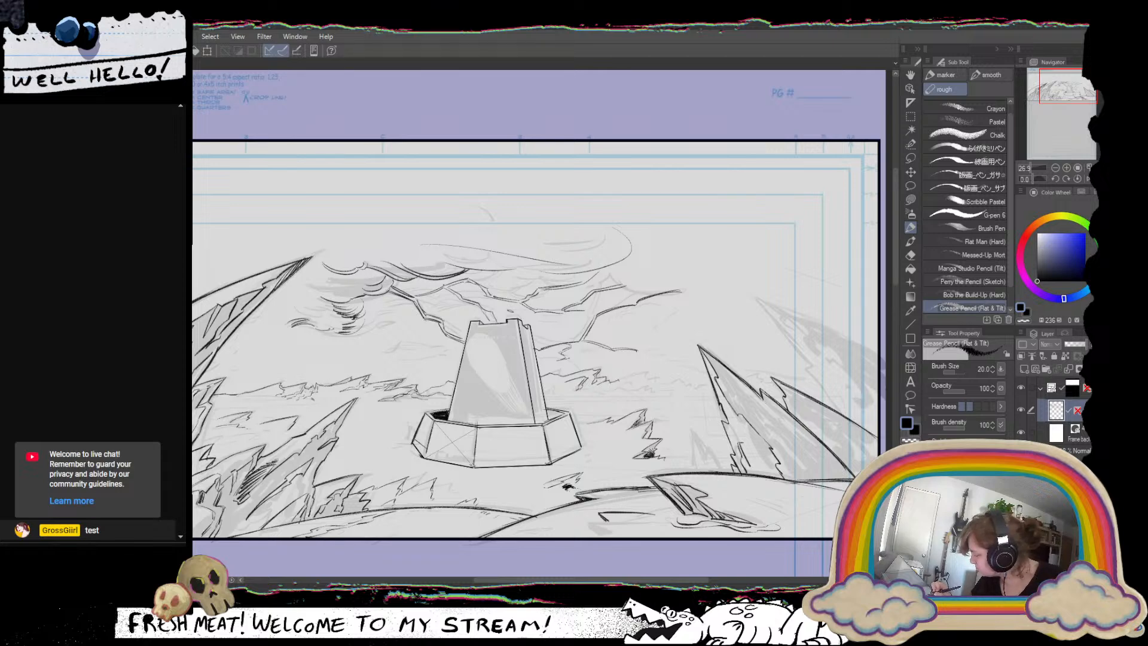
left_click_drag(710, 397, 663, 396)
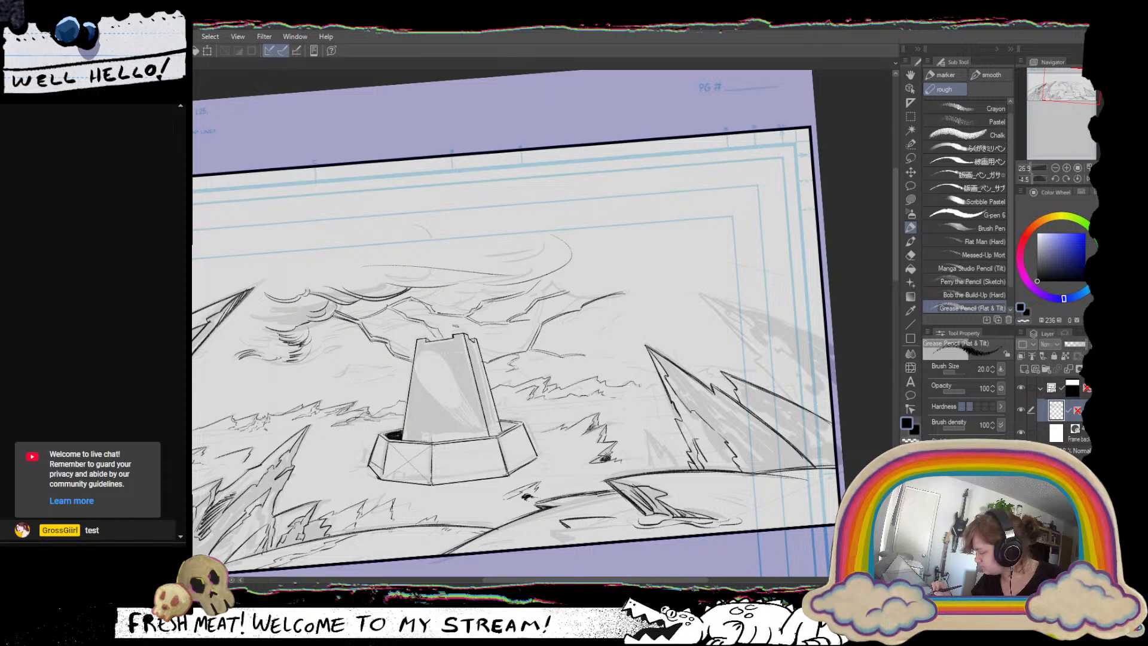
left_click_drag(606, 402, 652, 396)
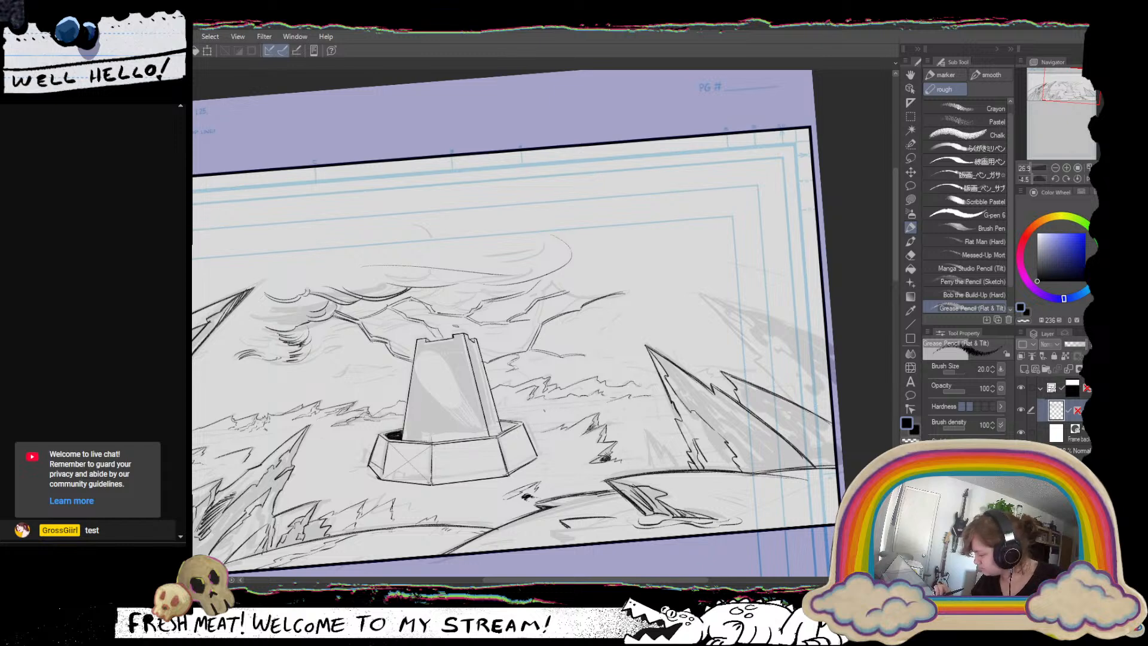
left_click_drag(556, 406, 594, 404)
mouse_move(596, 406)
left_mouse_down()
mouse_move(617, 404)
mouse_move(550, 406)
left_mouse_up()
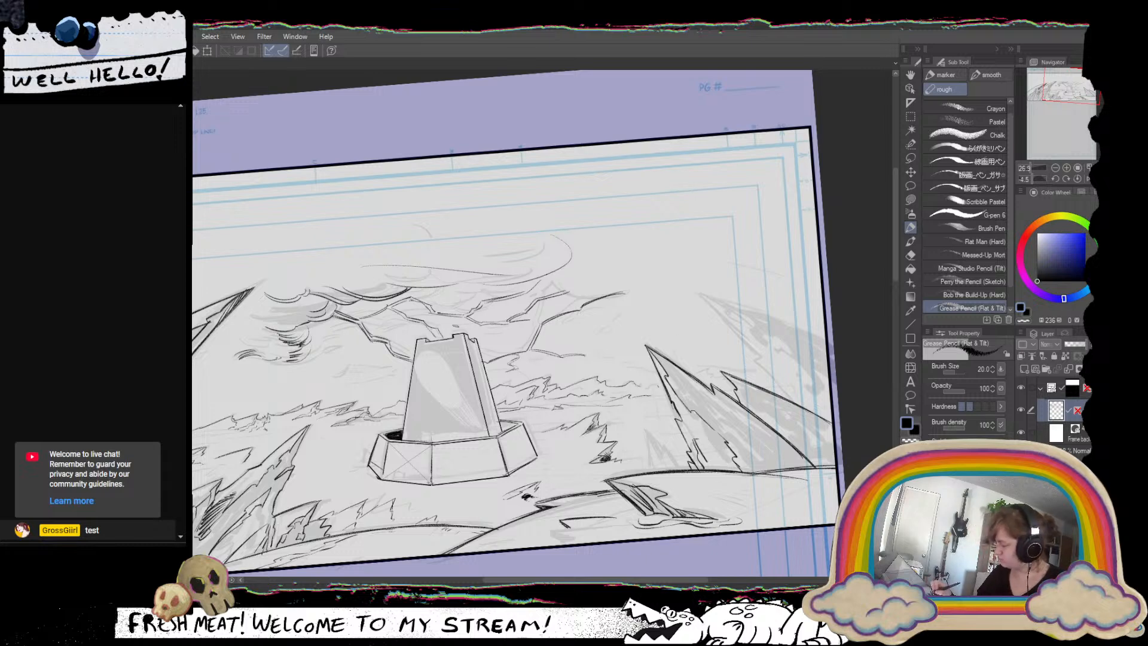
mouse_move(591, 404)
left_mouse_down()
mouse_move(642, 403)
mouse_move(631, 405)
left_mouse_up()
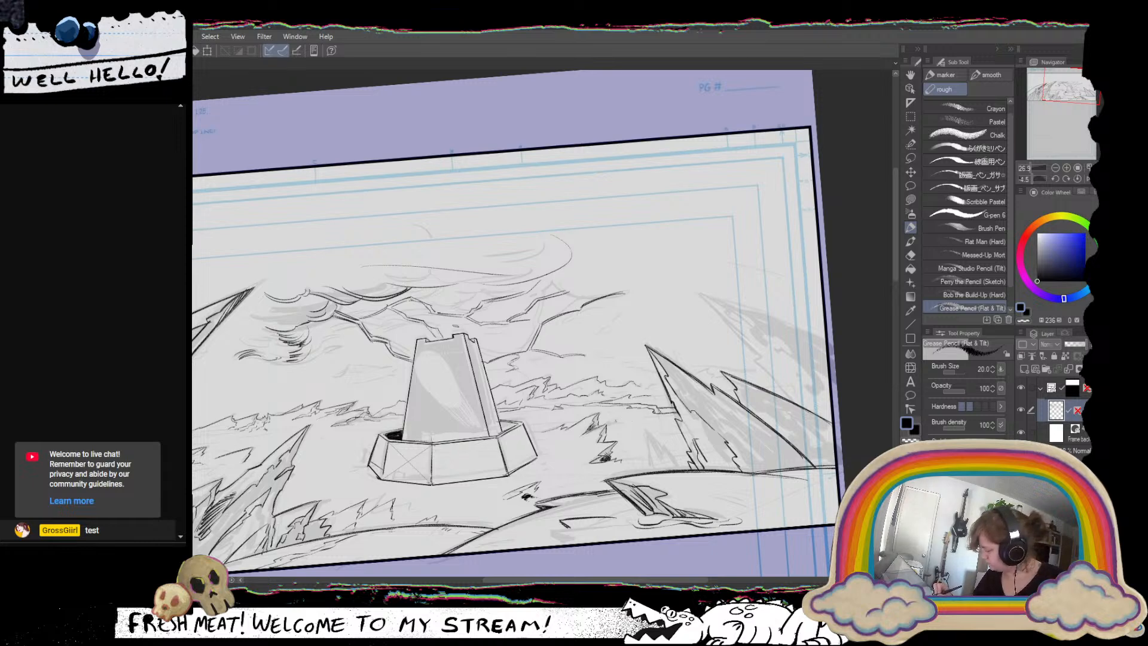
Ink the low strokes beneath the distant ridge beside the tall spire, undoing unwanted attempts, and straighten the canvas.
left_click_drag(616, 422, 641, 415)
key("ctrl+z")
key("ctrl+z")
left_click_drag(616, 423, 632, 418)
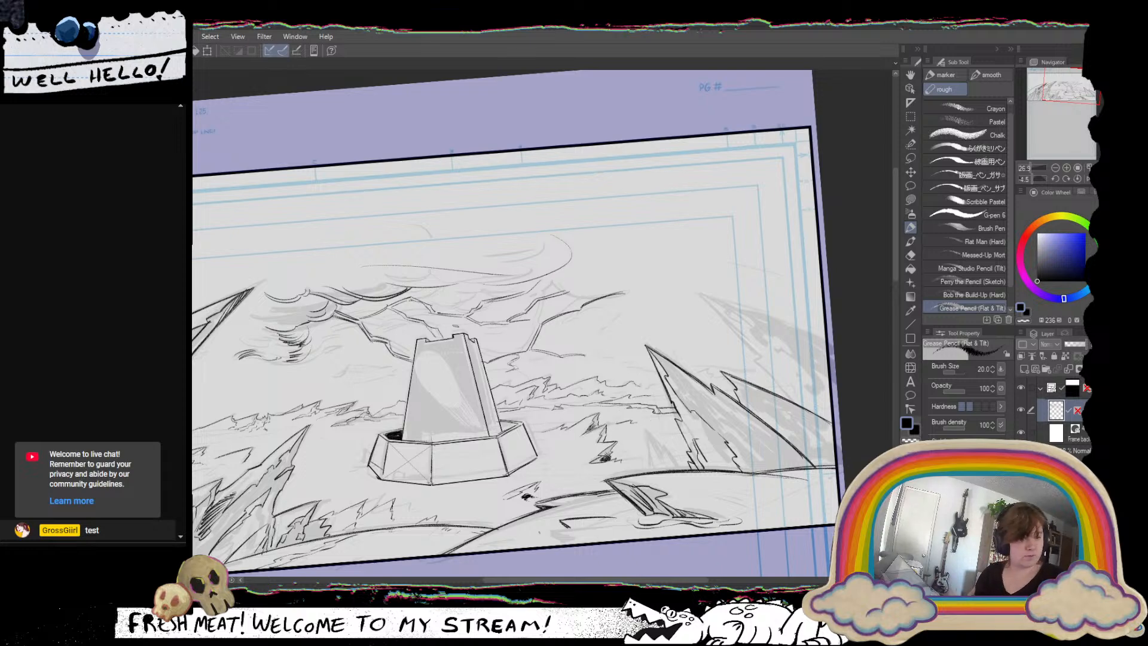
left_click(1078, 178)
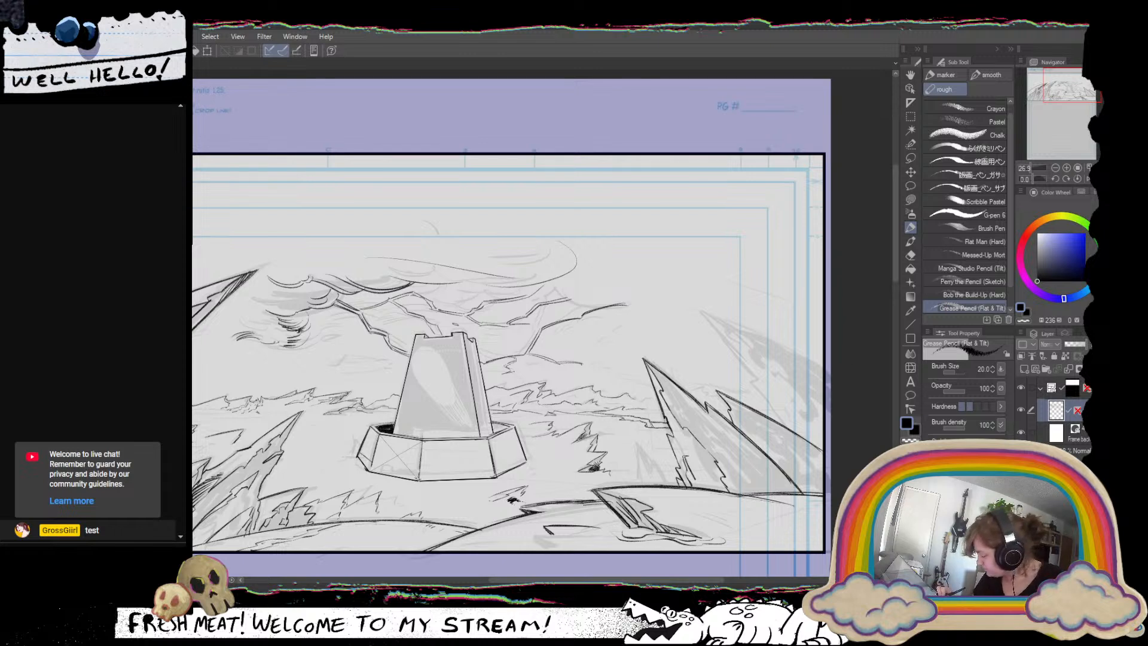
Ink a small jagged spire at the tower-facing foot of the tall spire, with its pointed tip and uneven sides.
left_click_drag(543, 483, 600, 458)
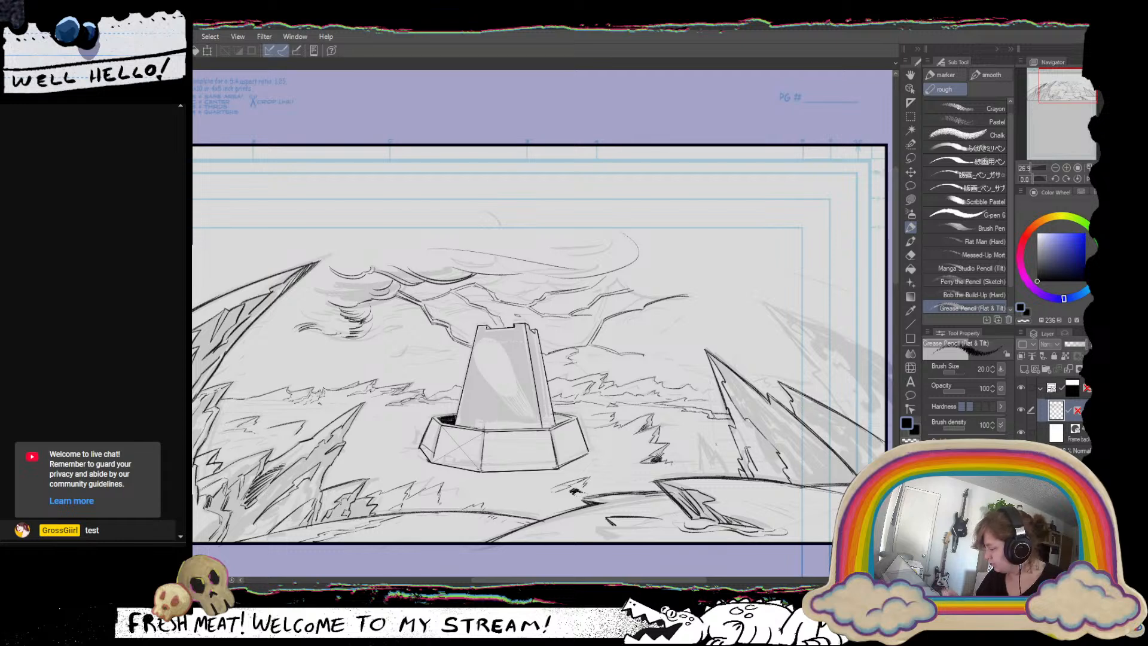
left_click_drag(722, 404, 638, 411)
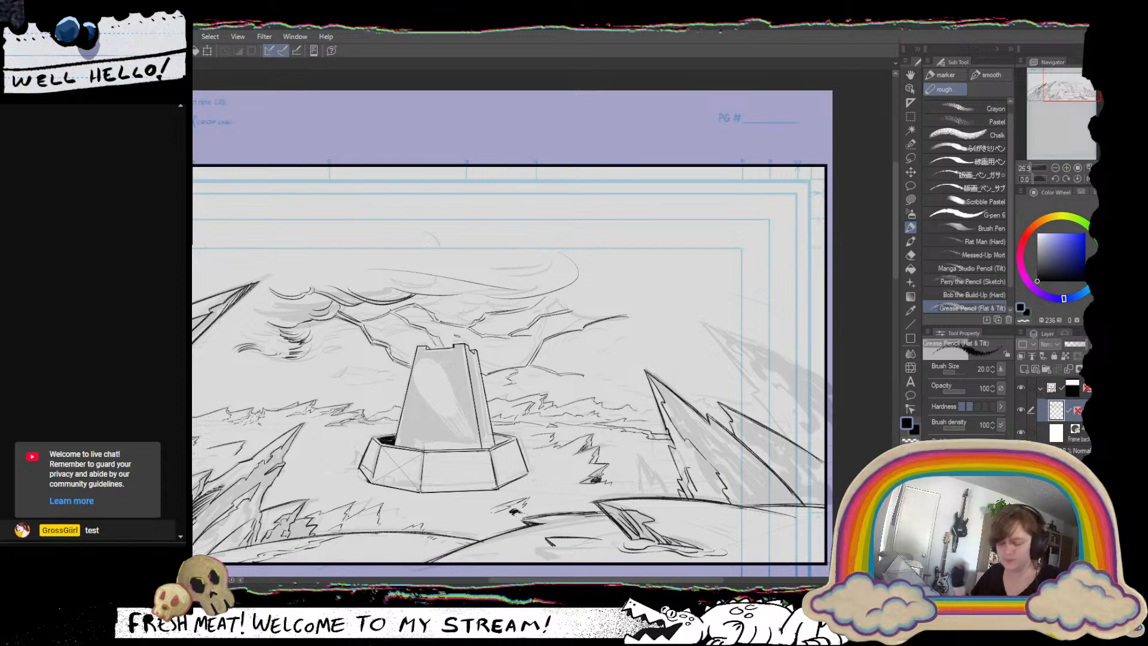
left_click_drag(595, 480, 635, 442)
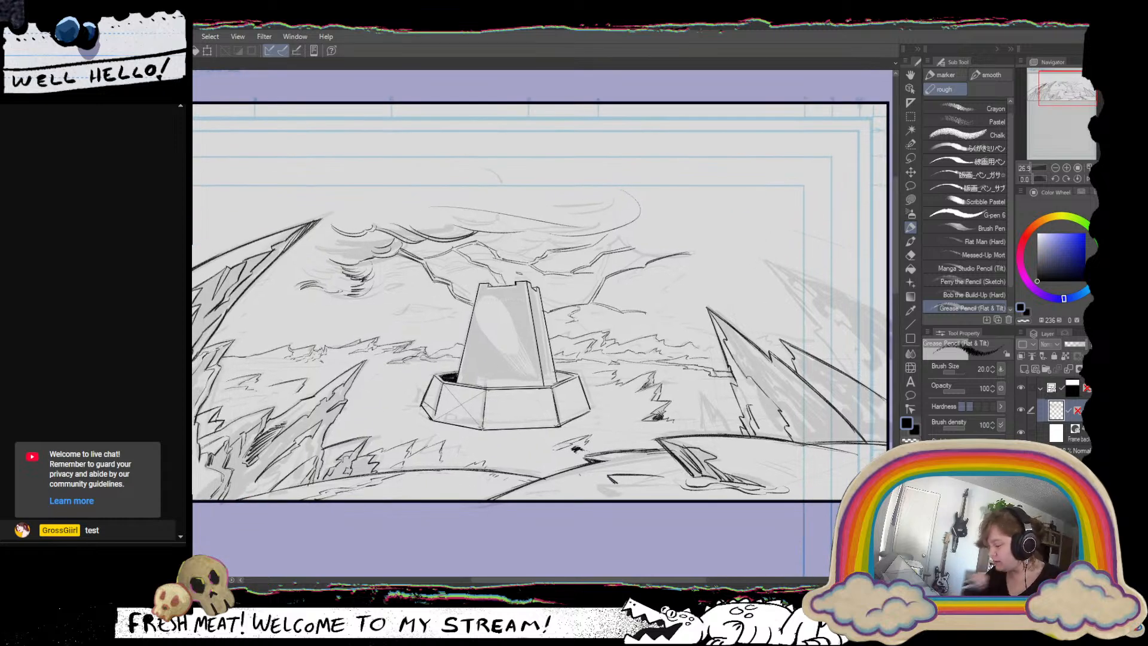
left_click_drag(794, 398, 720, 419)
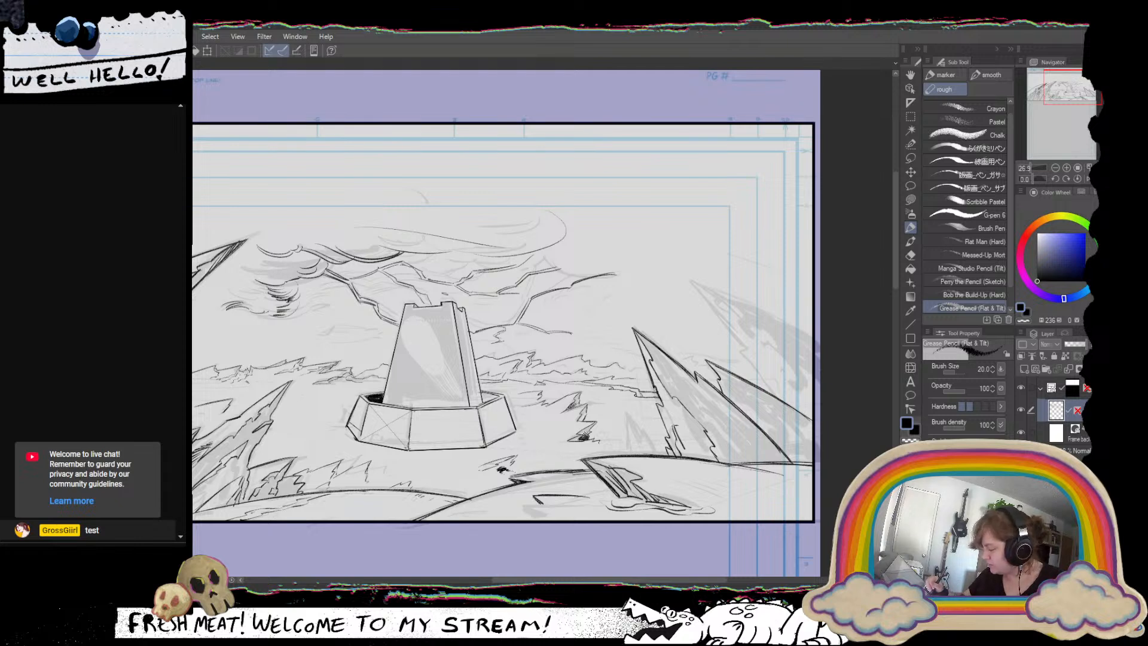
left_click_drag(655, 404, 663, 424)
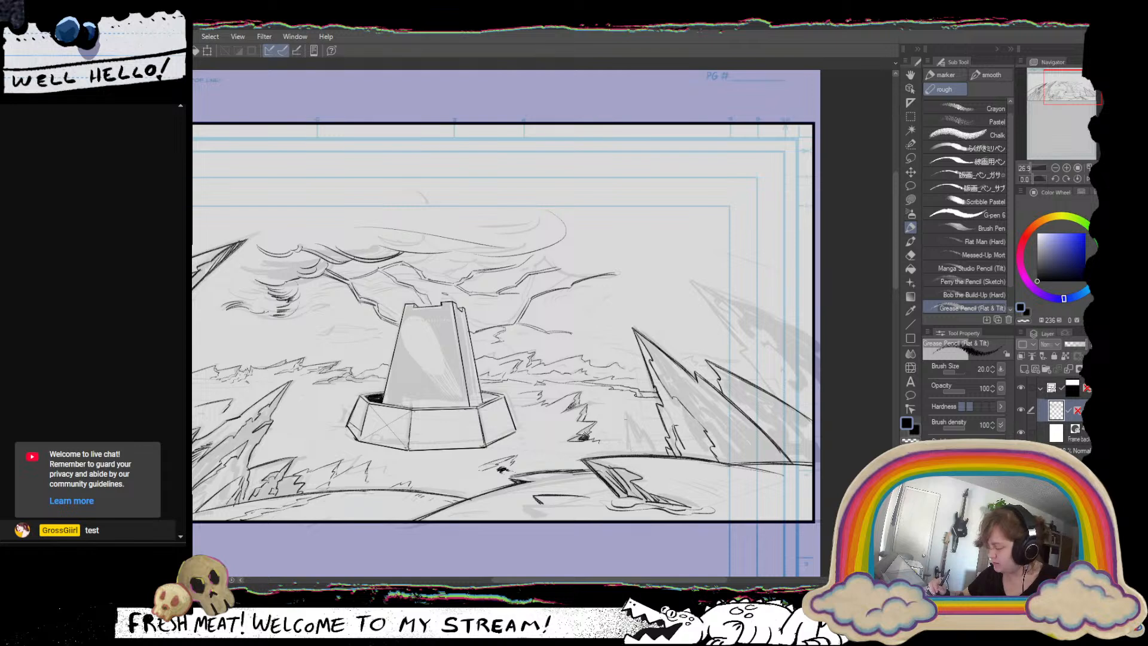
left_click_drag(627, 413, 659, 454)
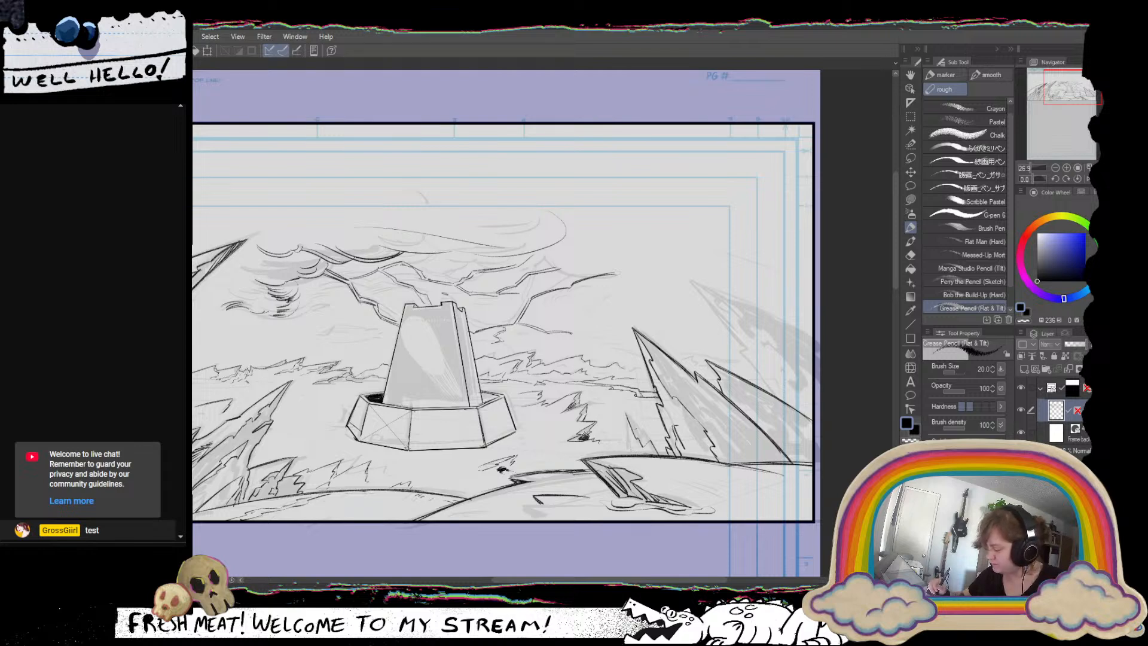
mouse_move(625, 414)
left_mouse_down()
mouse_move(631, 442)
mouse_move(641, 432)
mouse_move(670, 448)
left_mouse_up()
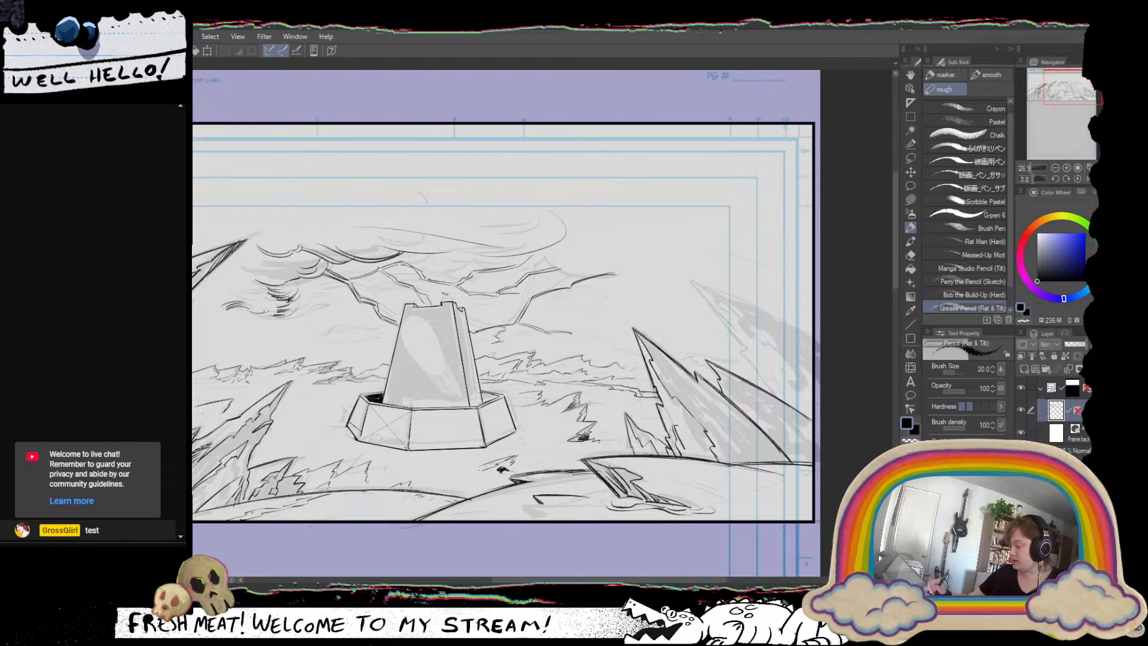
left_click_drag(626, 415, 625, 437)
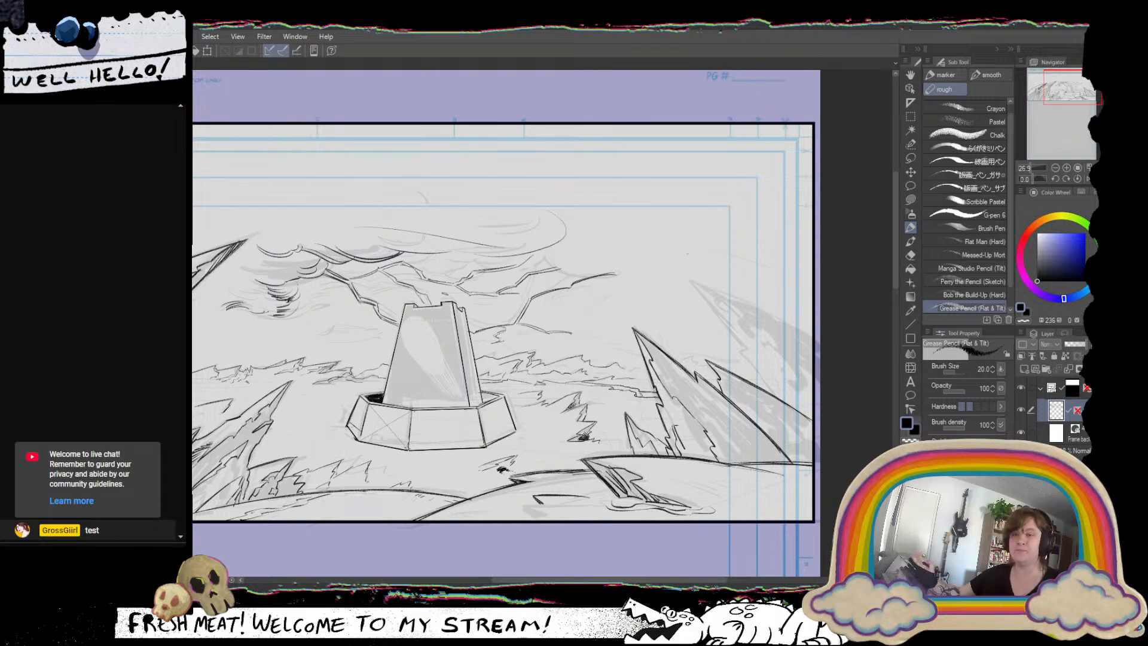
Mirror and rotate the canvas, then ink the long outer slope of the farthest spire at the panel's edge, undoing unwanted strokes.
left_click(1088, 179)
left_click_drag(665, 342, 791, 235)
left_click_drag(396, 328, 296, 446)
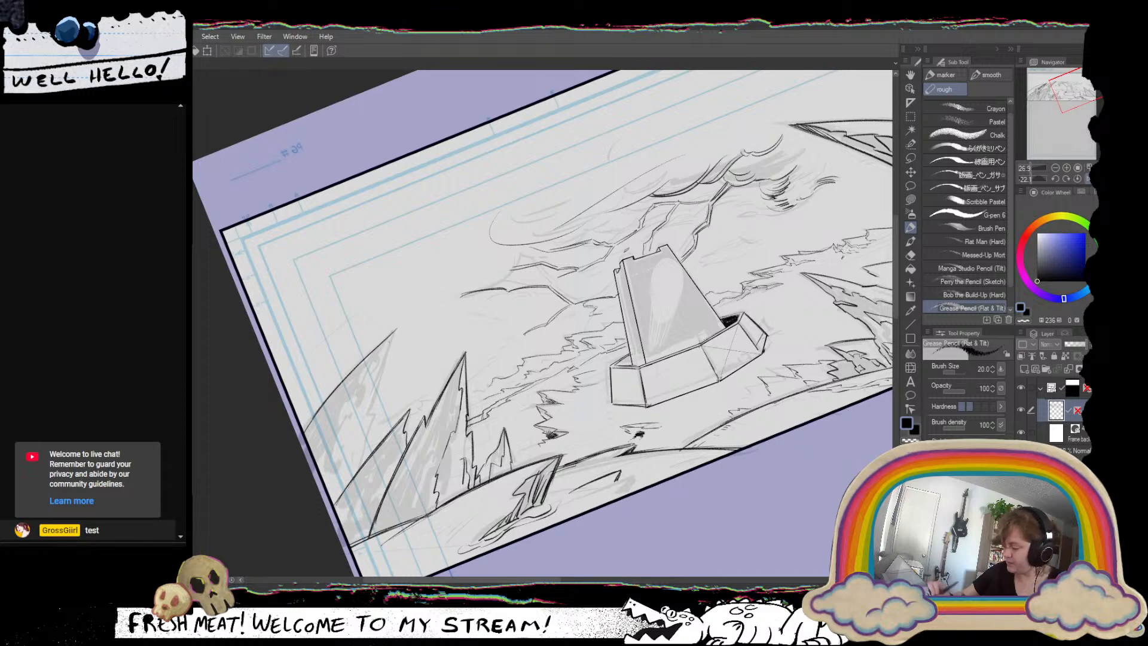
key("ctrl+z")
key("ctrl+z")
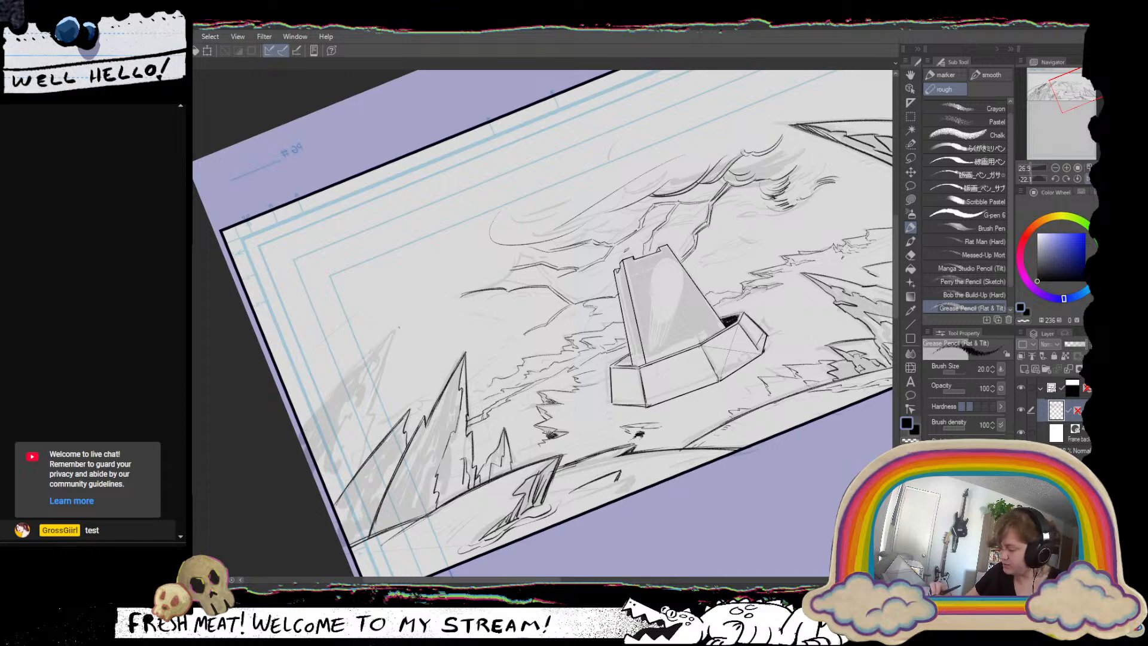
left_click_drag(398, 328, 325, 406)
key("ctrl+z")
left_click_drag(400, 330, 304, 431)
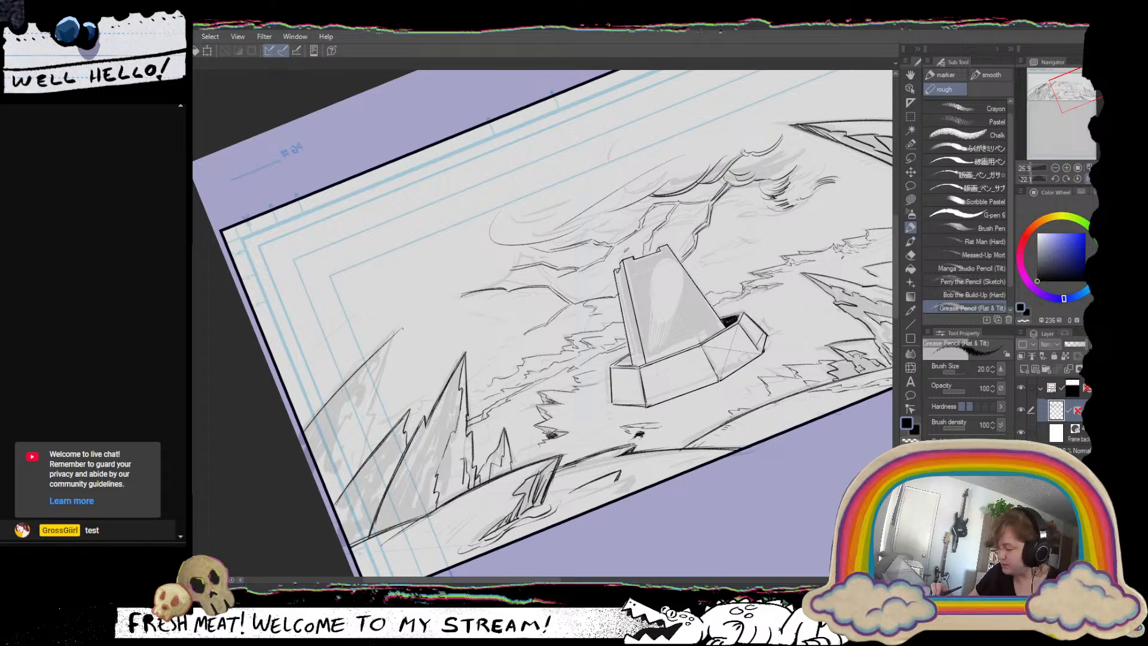
left_click_drag(395, 334, 307, 428)
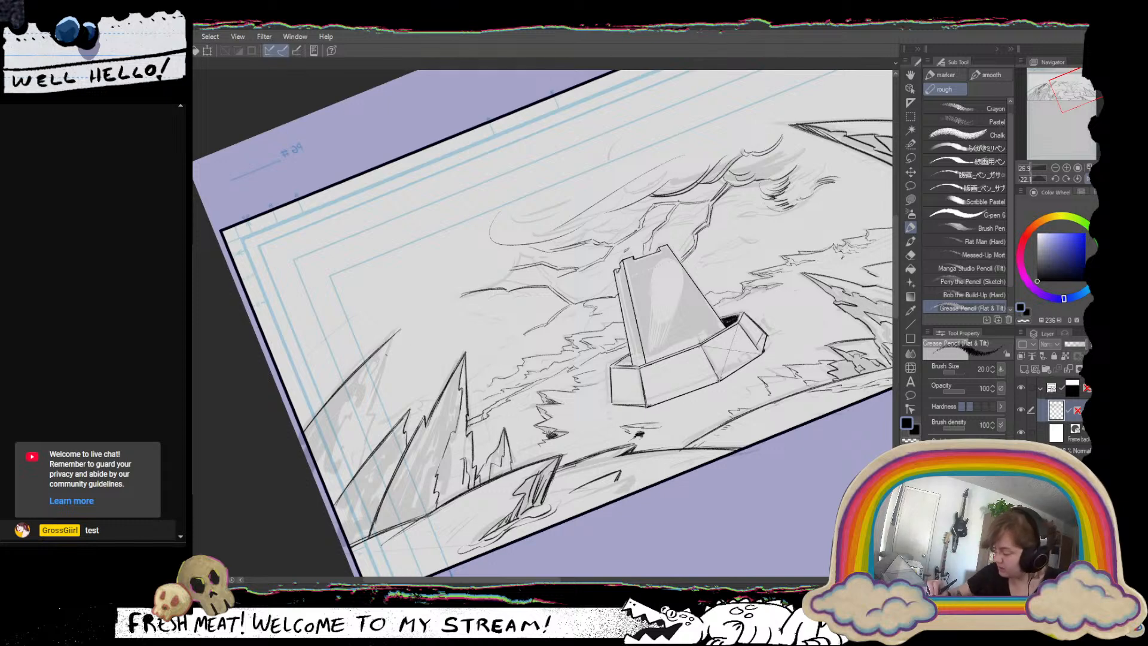
Ink jagged shadow contours inside the upper part of the farthest spire, undoing unwanted strokes.
left_click_drag(387, 343, 377, 359)
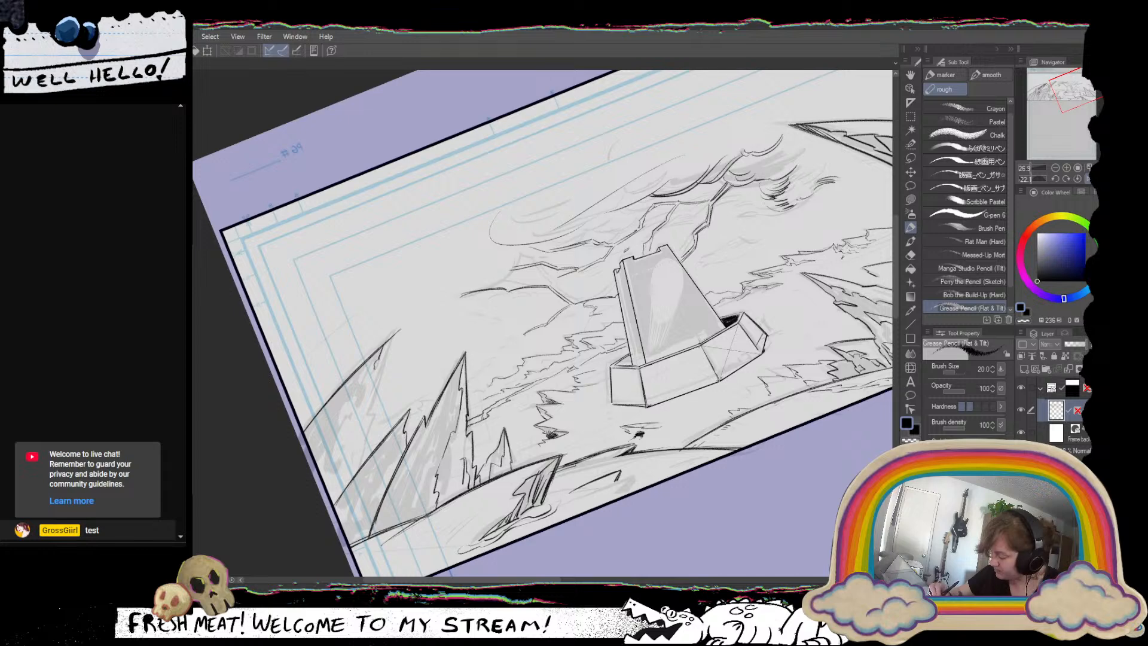
mouse_move(351, 398)
left_mouse_down()
mouse_move(330, 449)
mouse_move(369, 393)
left_mouse_up()
key("ctrl+z")
key("ctrl+z")
key("ctrl+z")
key("ctrl+z")
key("ctrl+z")
key("ctrl+z")
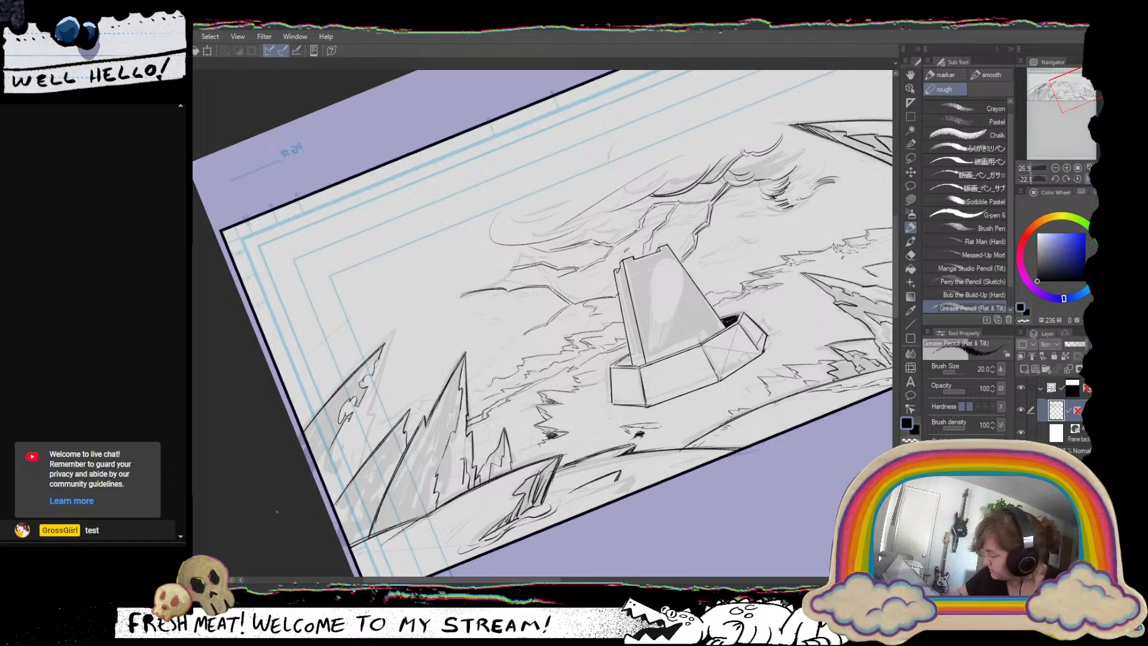
Ink the farthest spire's jagged inner edge from its tip down to the neighbouring spire.
left_click_drag(276, 511, 252, 485)
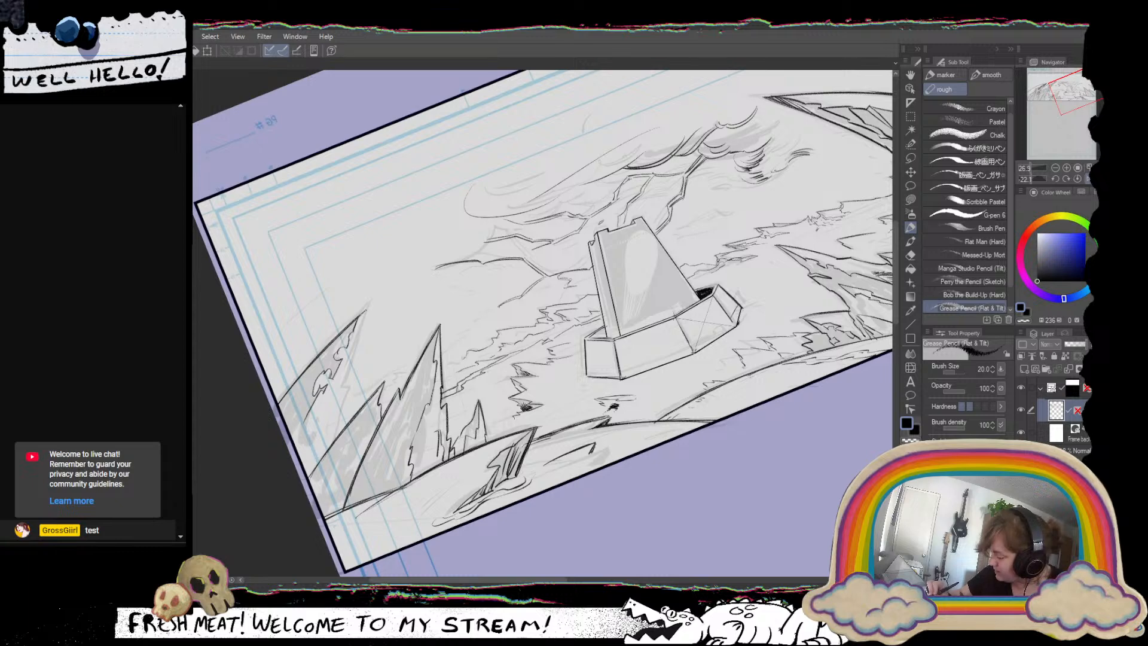
left_click_drag(365, 310, 336, 388)
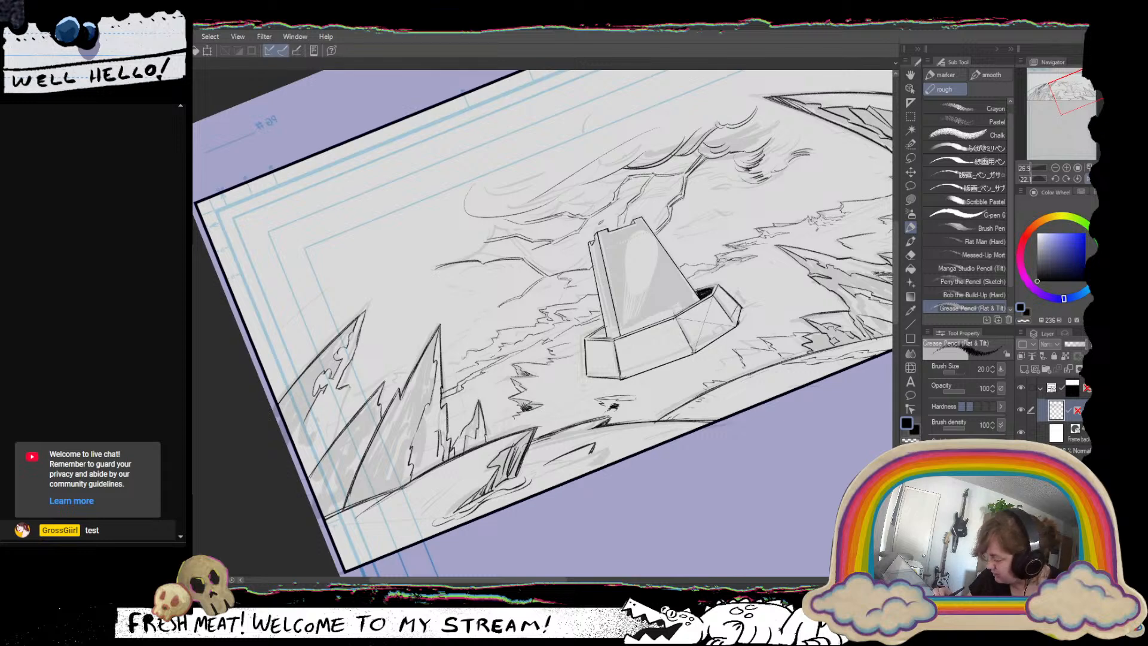
left_click_drag(349, 384, 336, 441)
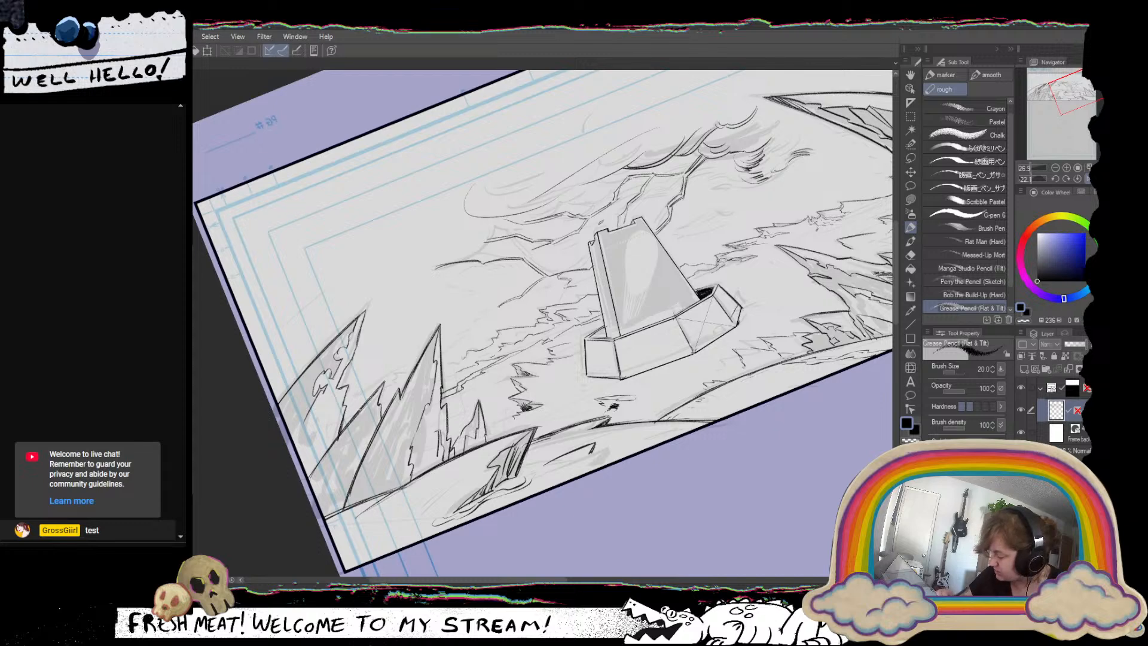
Strengthen the long outer slope line of the spire between the farthest spire and the tall one, down to the panel's edge.
left_click_drag(382, 386, 309, 480)
left_click_drag(336, 439, 309, 479)
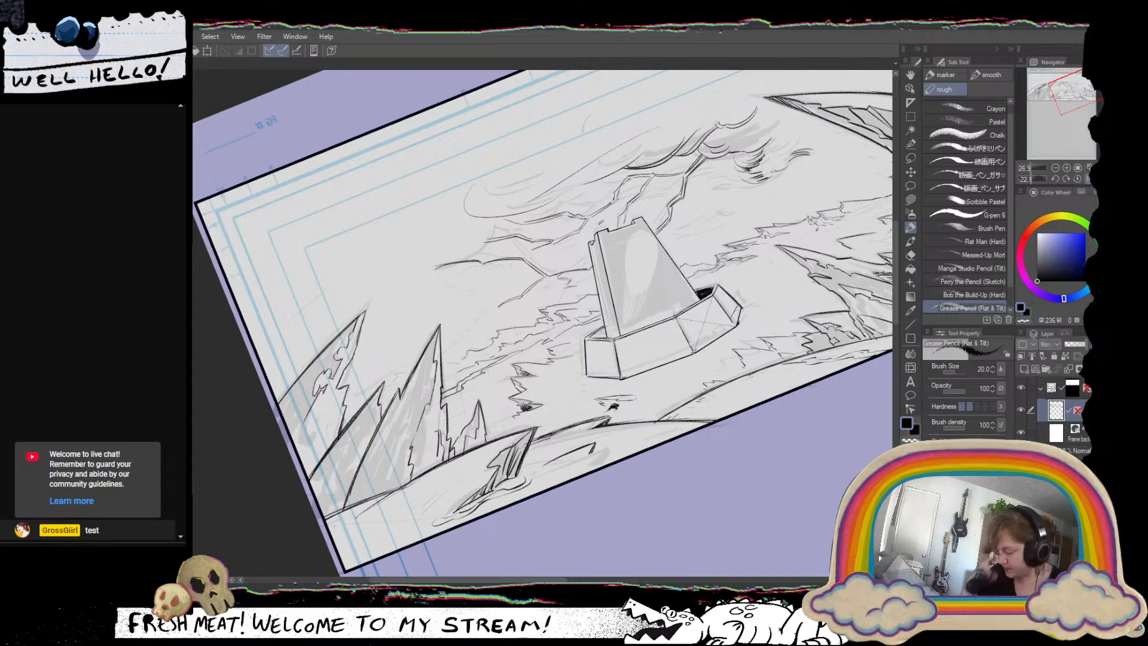
mouse_move(354, 362)
left_mouse_down()
mouse_move(337, 385)
mouse_move(351, 362)
left_mouse_up()
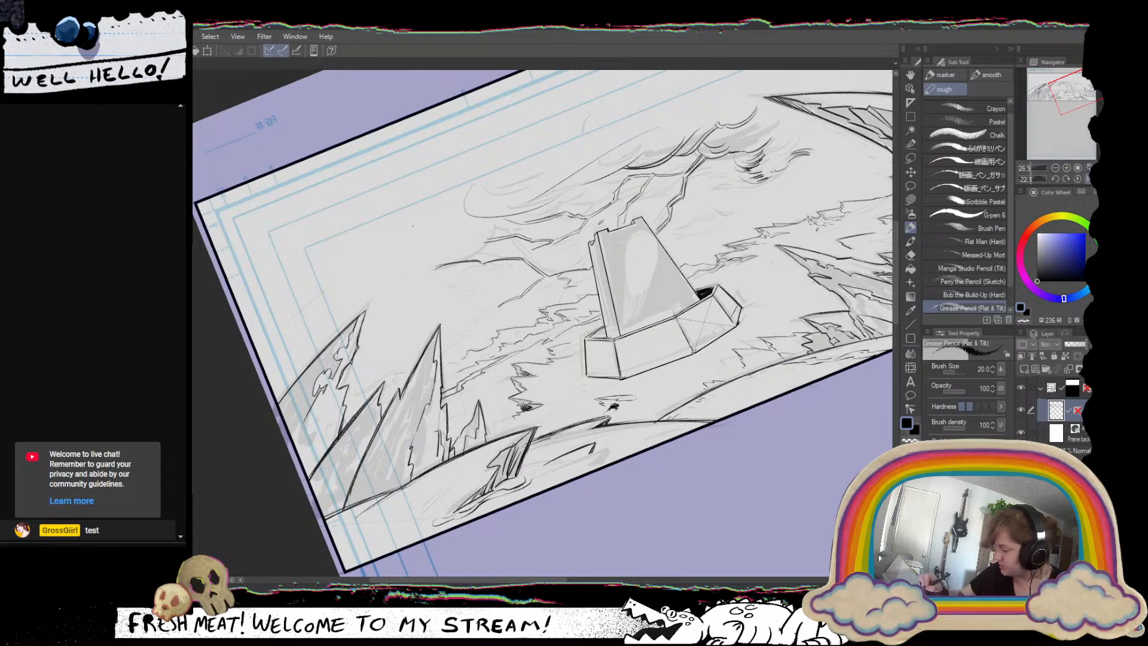
left_click_drag(413, 225, 381, 330)
key("ctrl+z")
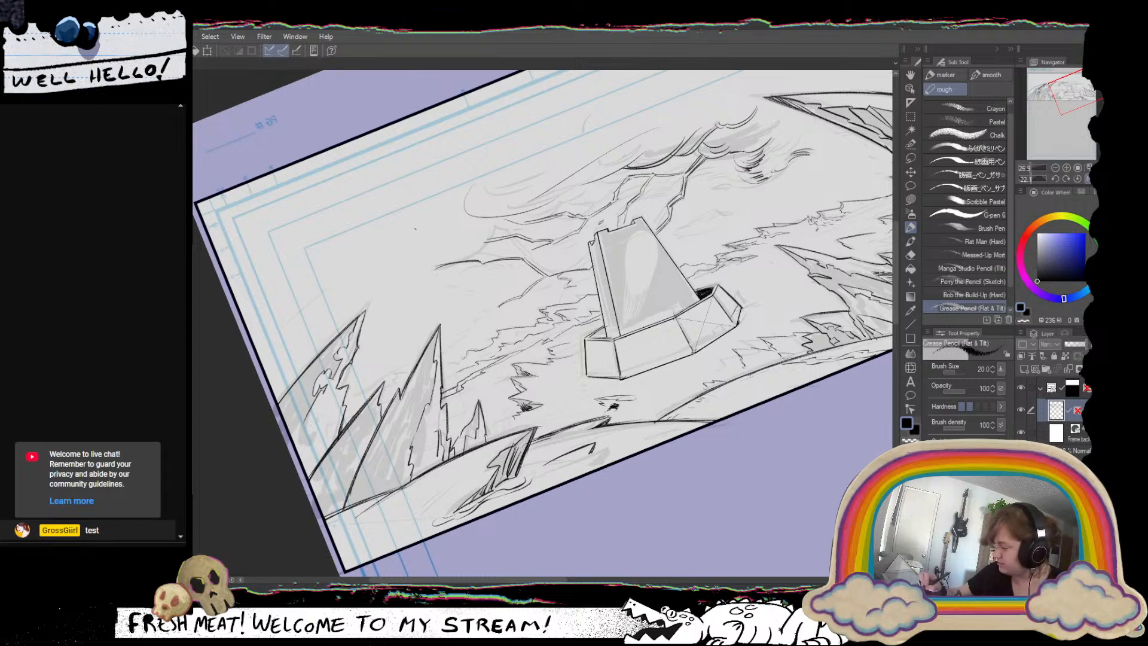
left_click_drag(416, 214, 382, 361)
key("ctrl+z")
Return the canvas to its unmirrored orientation with zero rotation and review the panel around the tower and the large curved spires.
mouse_move(746, 341)
left_mouse_down()
mouse_move(608, 480)
mouse_move(494, 412)
left_mouse_up()
left_click(1087, 179)
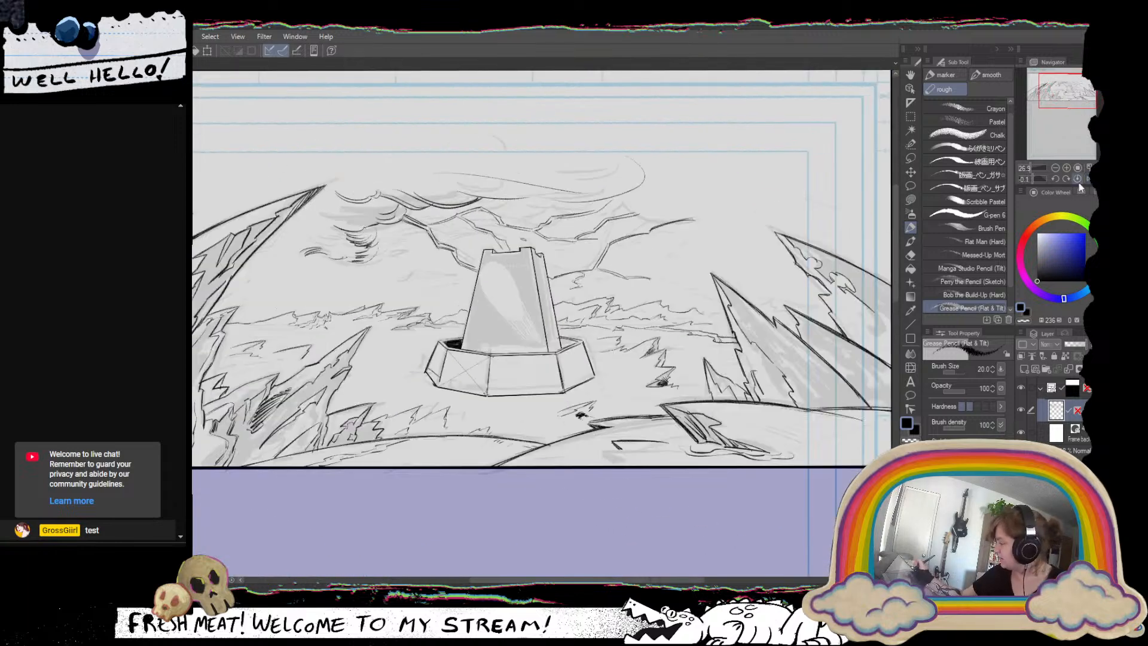
left_click_drag(570, 456, 622, 497)
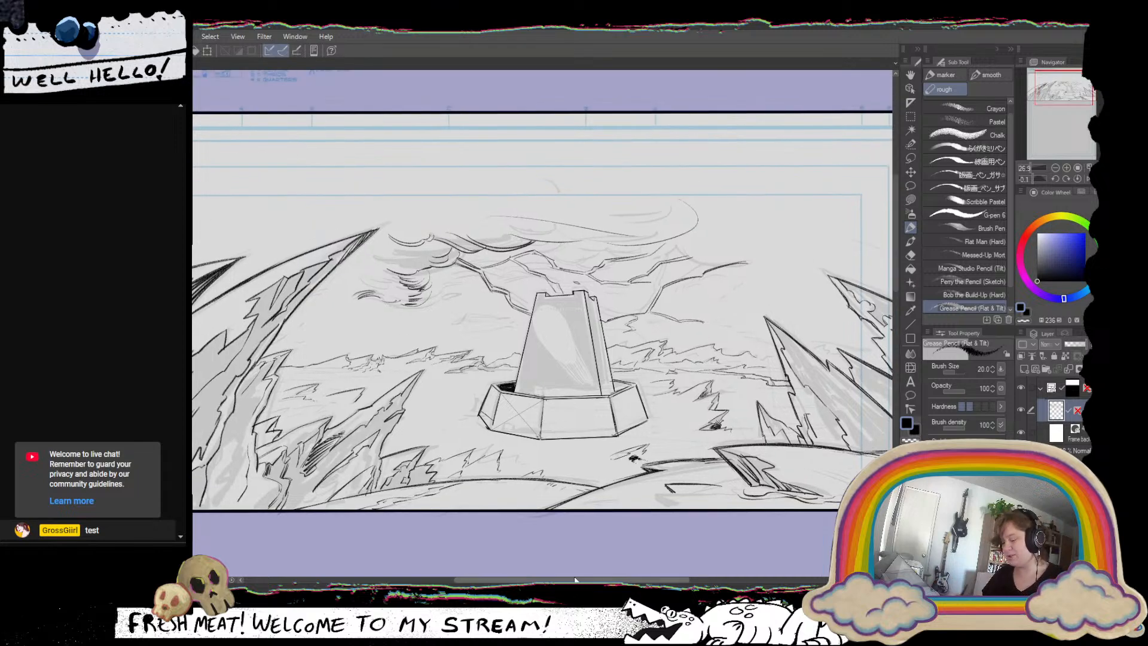
left_click_drag(321, 397, 489, 438)
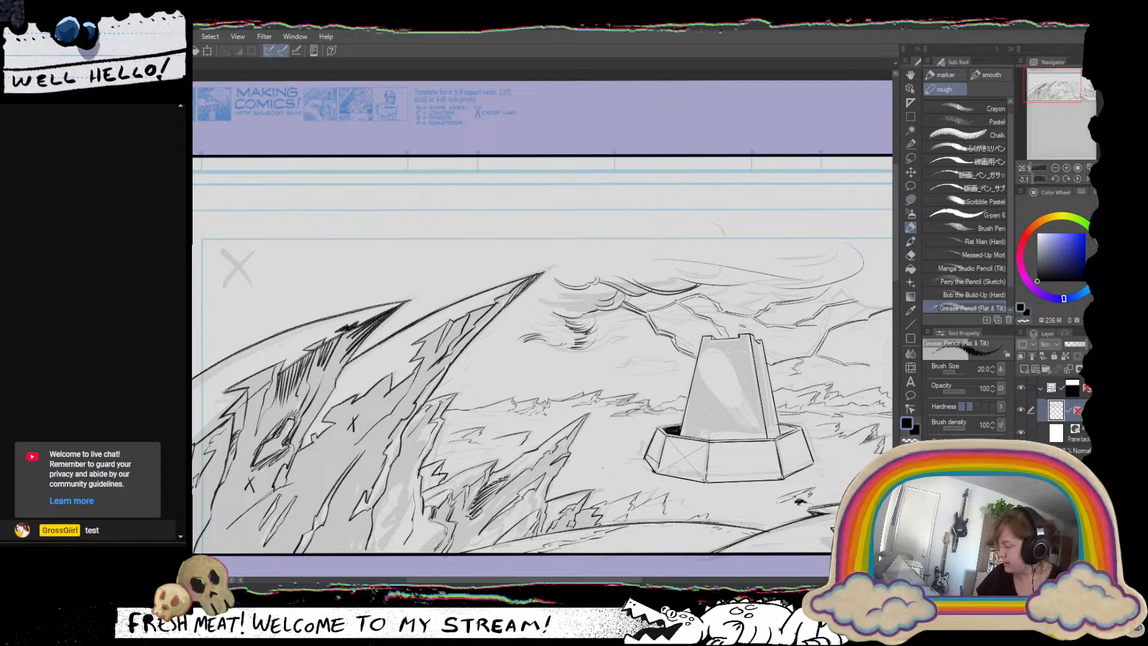
left_click_drag(717, 410, 663, 414)
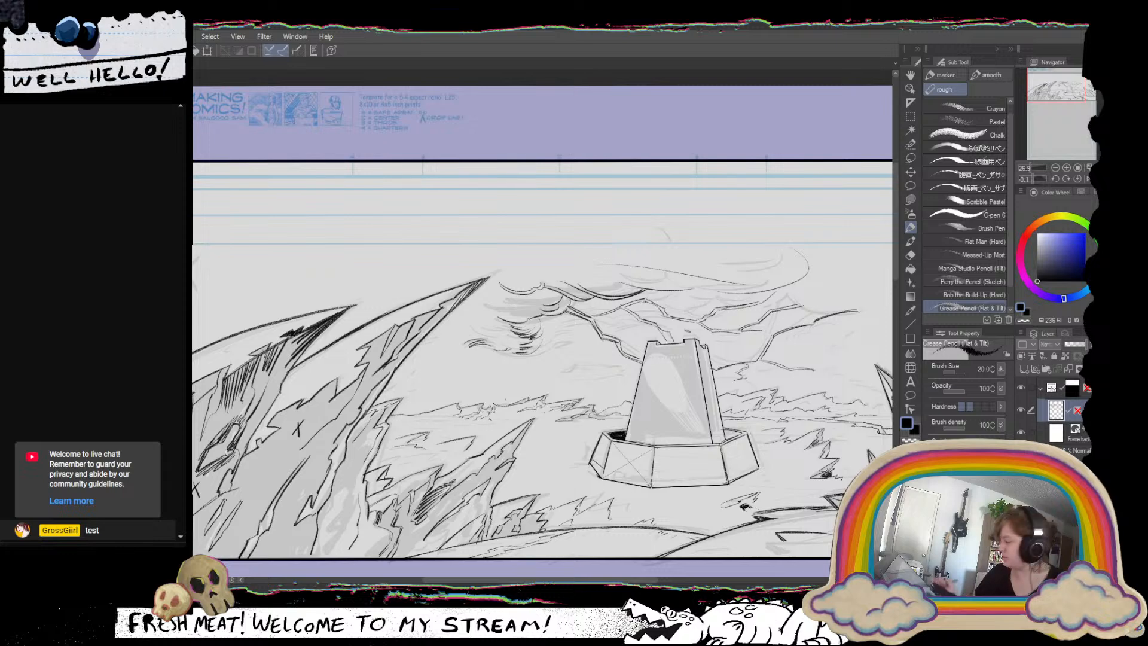
left_click(1078, 179)
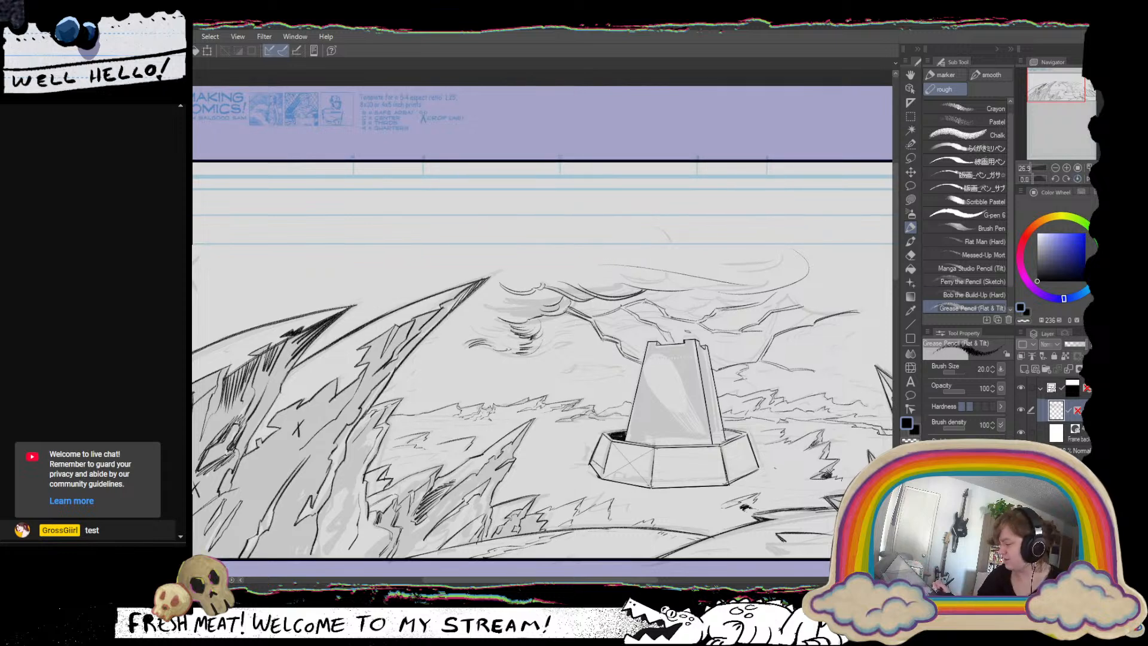
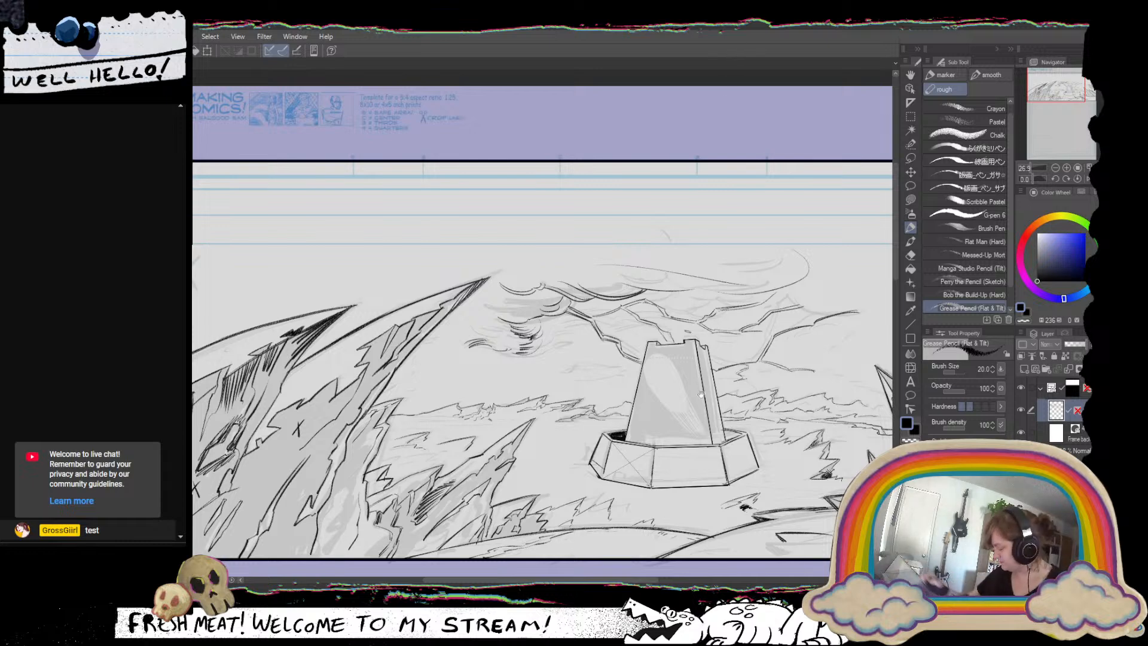
Ink jagged shadow contours inside the lower slope of the tall spire beyond the tower, undoing unwanted strokes.
left_click_drag(725, 407, 688, 373)
scroll(709, 430, "up", 3)
mouse_move(709, 430)
left_mouse_down()
mouse_move(705, 367)
mouse_move(670, 452)
left_mouse_up()
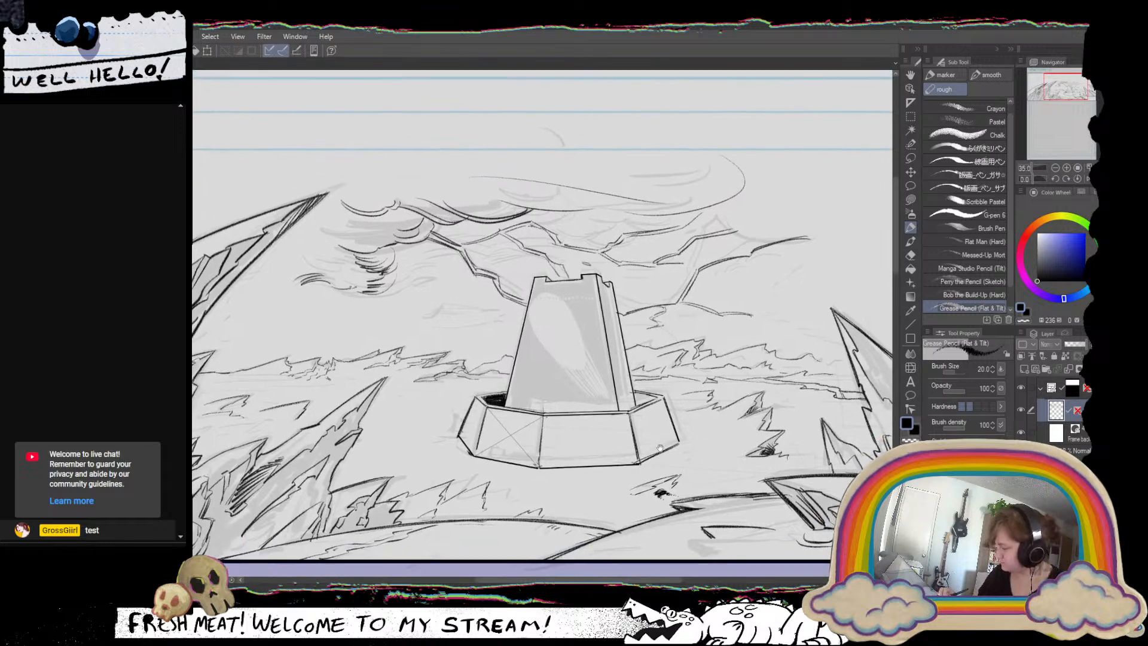
scroll(669, 452, "down", 6)
left_click_drag(762, 470, 657, 453)
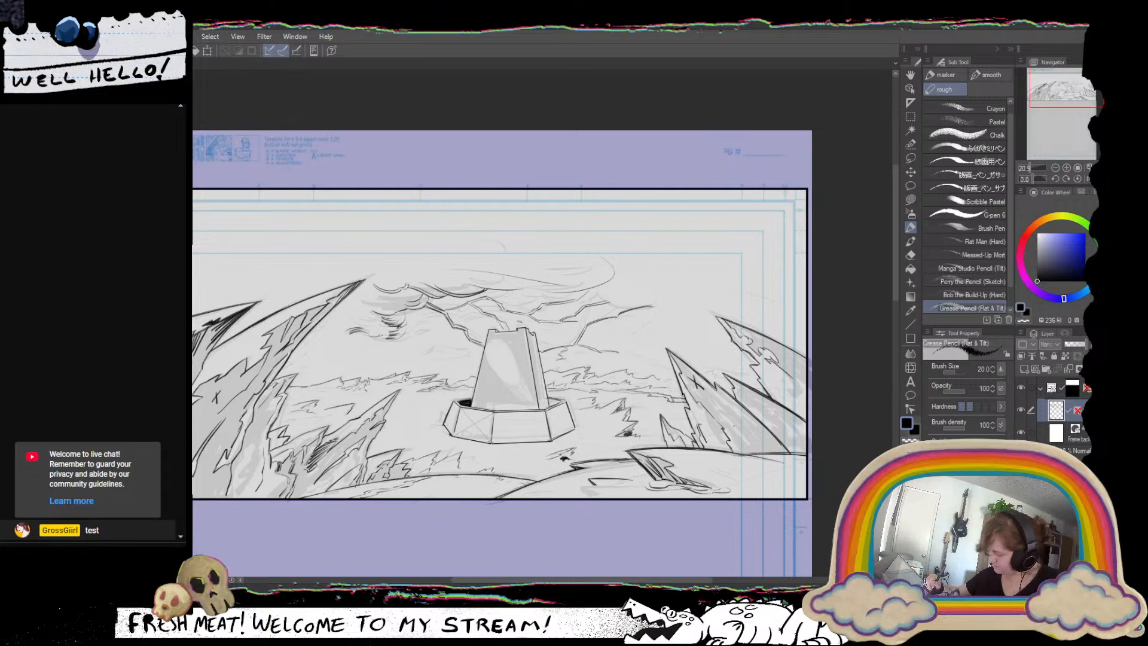
left_click_drag(707, 396, 726, 416)
mouse_move(725, 414)
left_mouse_down()
mouse_move(773, 447)
mouse_move(749, 426)
left_mouse_up()
key("ctrl+z")
left_click_drag(746, 426, 780, 449)
key("ctrl+z")
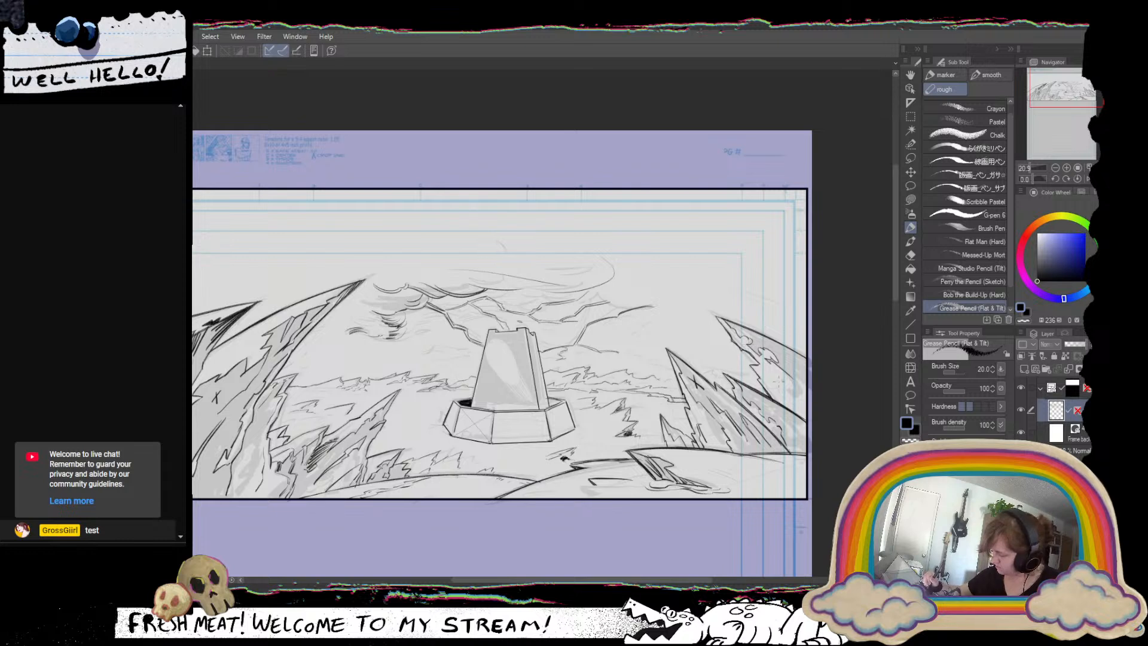
Add short jagged contour strokes to the shadow inside the farthest spire near the panel's edge.
left_click_drag(767, 369, 774, 391)
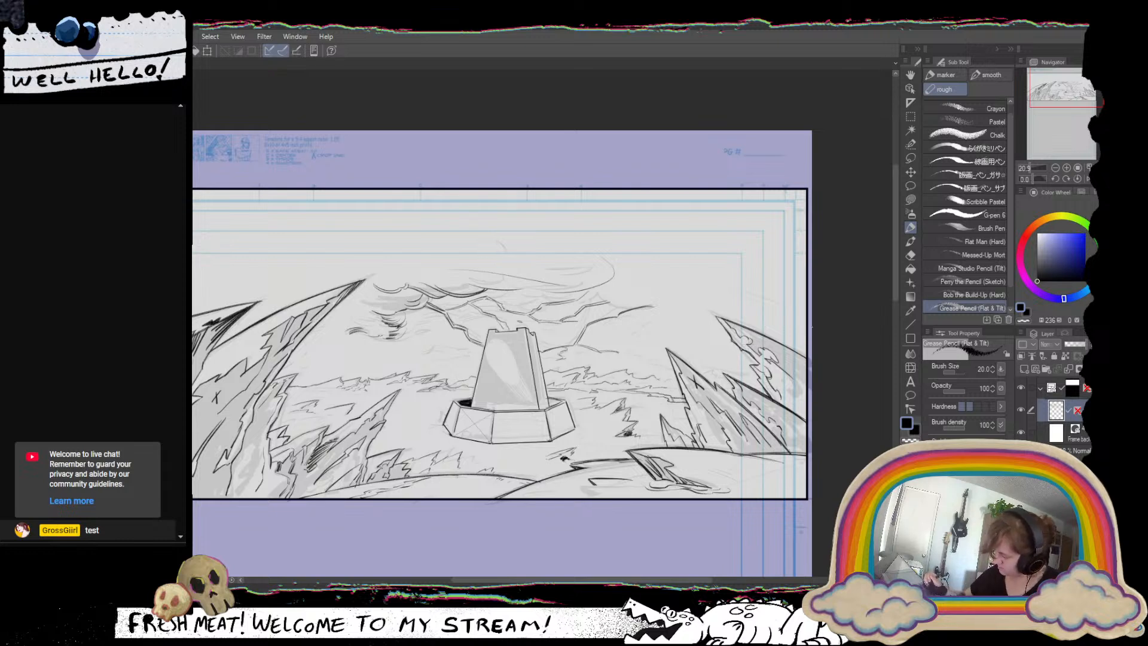
left_click_drag(701, 392, 723, 390)
scroll(720, 476, "down", 1)
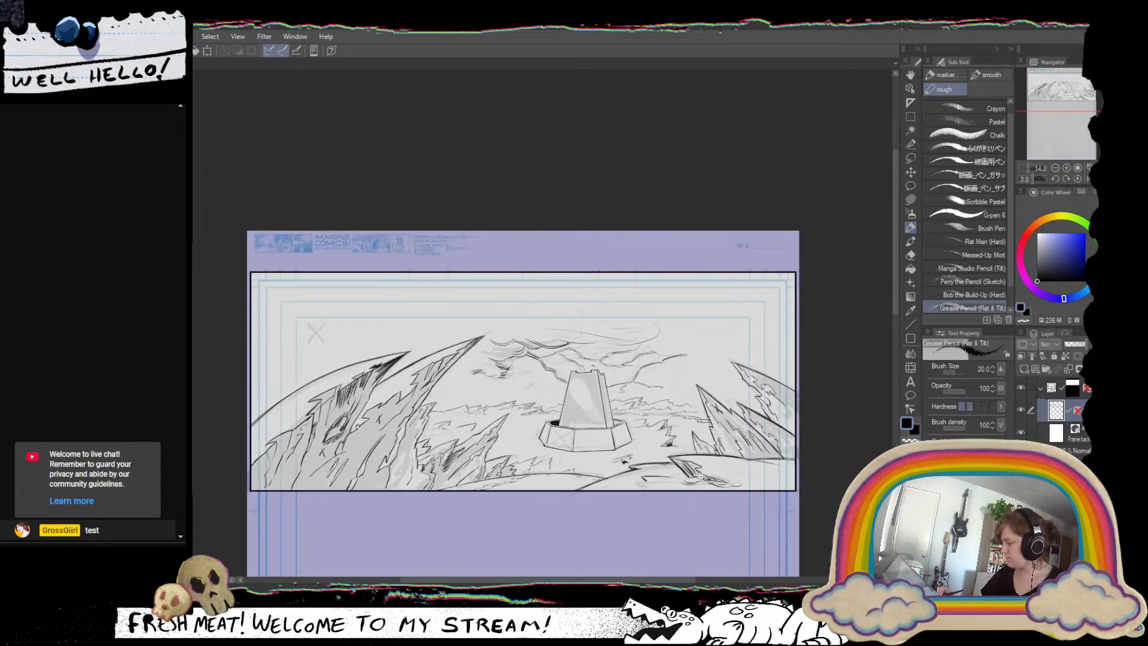
scroll(696, 481, "up", 2)
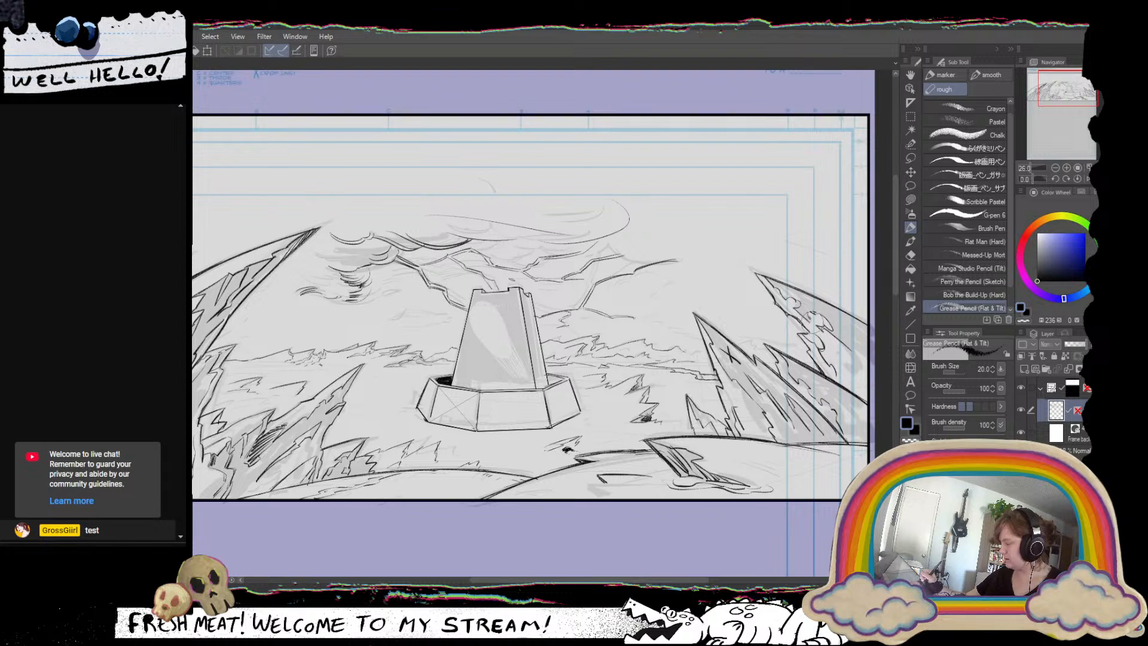
left_click_drag(808, 320, 820, 326)
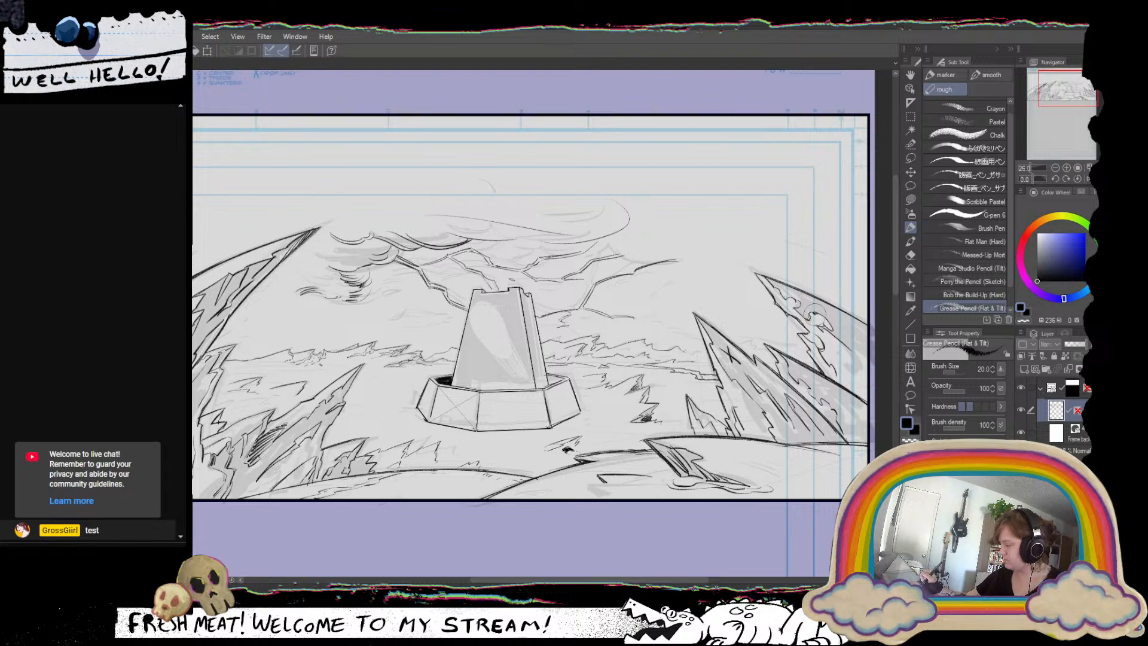
left_click_drag(768, 360, 773, 426)
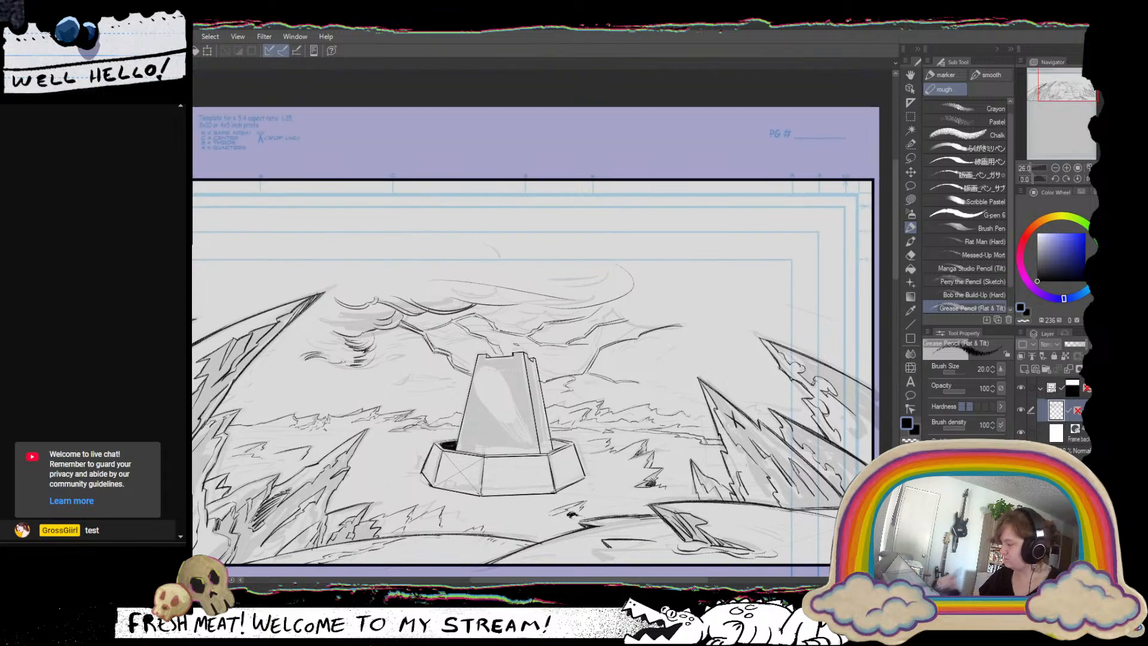
left_click_drag(454, 472, 610, 385)
left_click_drag(616, 392, 590, 392)
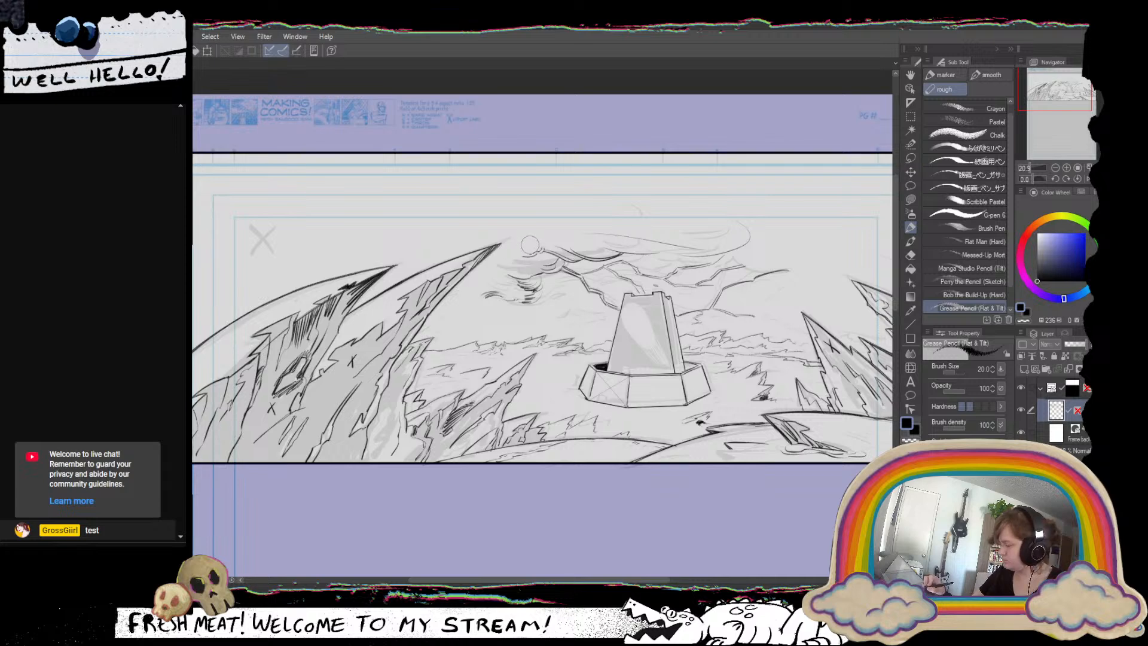
left_click_drag(683, 331, 615, 365)
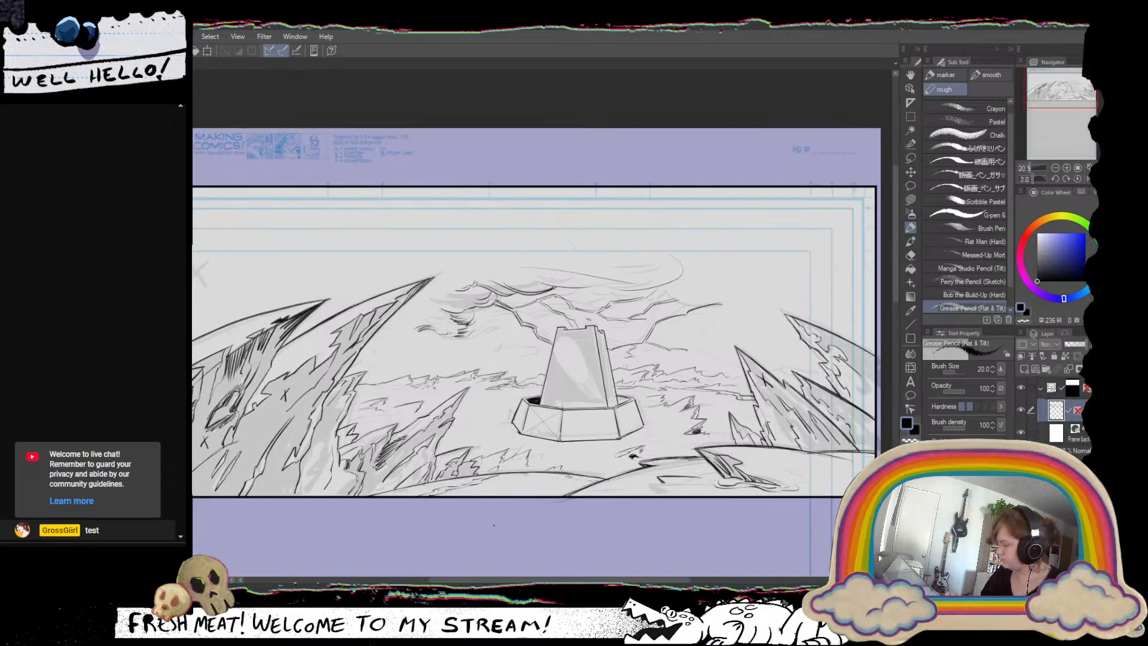
left_click_drag(546, 458, 589, 460)
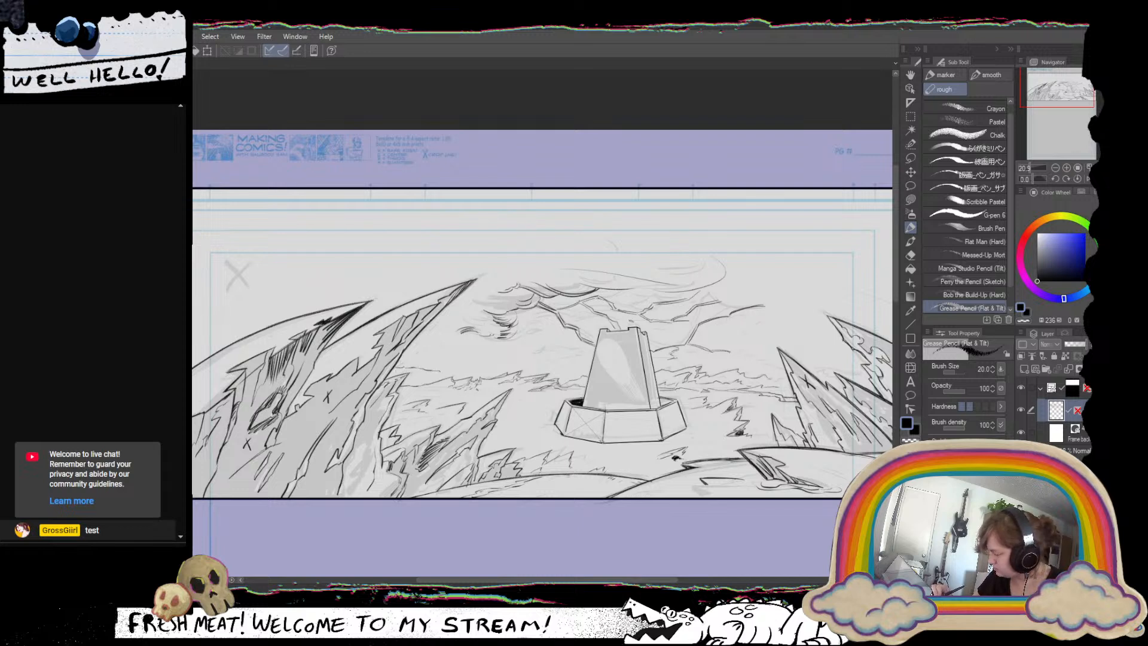
left_click_drag(440, 371, 496, 369)
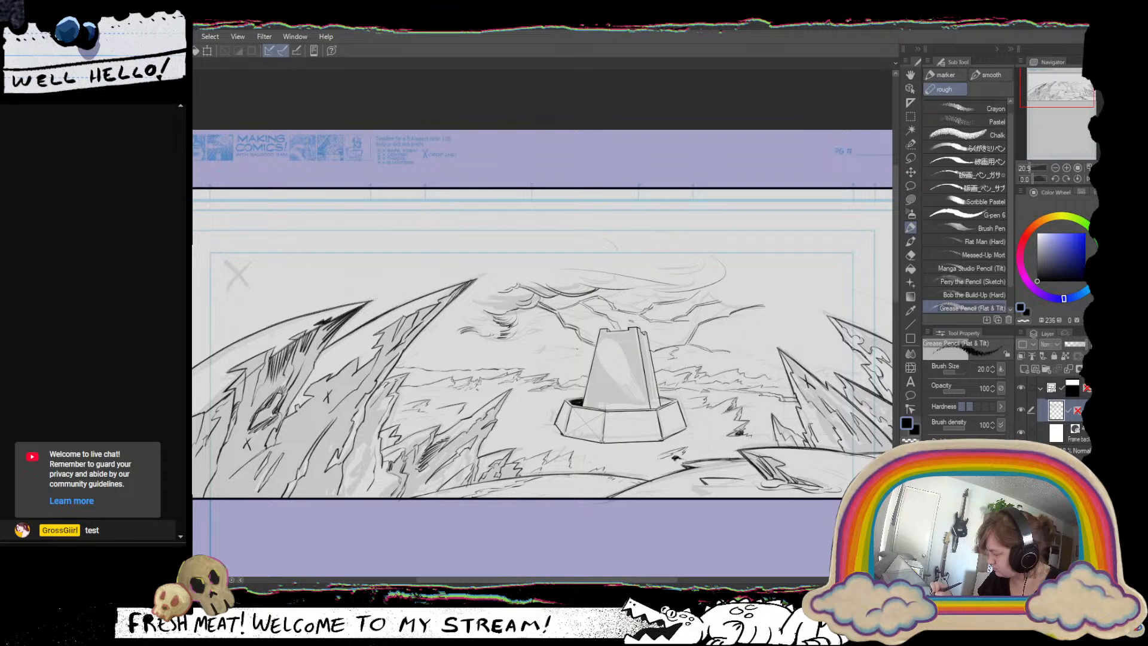
key("ctrl+z")
key("ctrl+z")
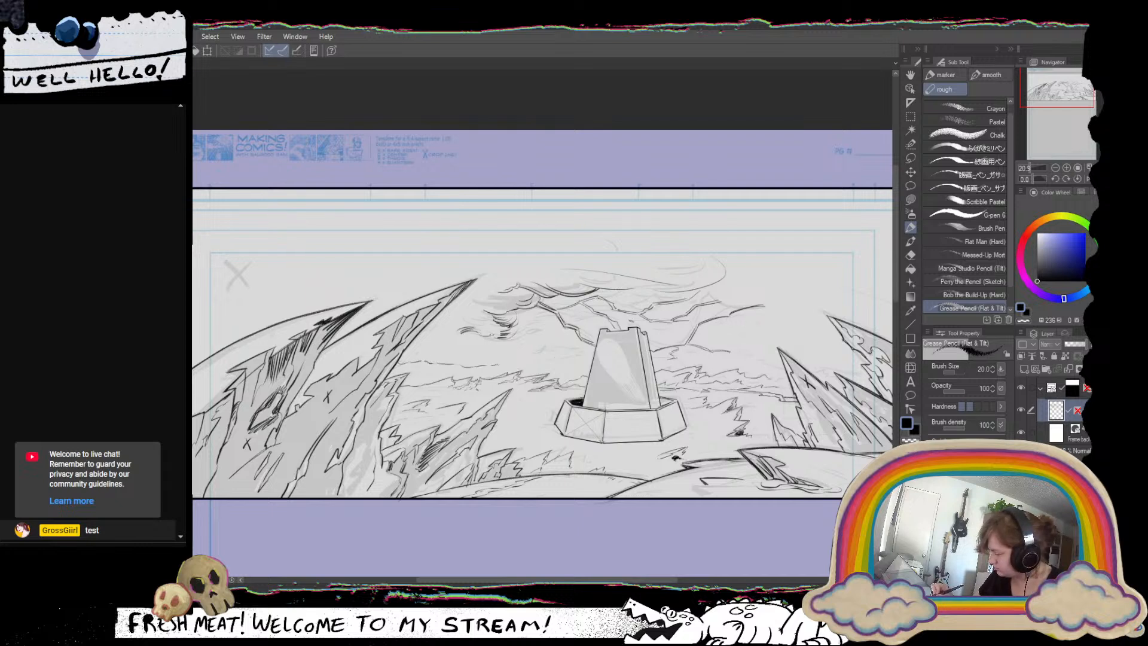
key("ctrl+z")
key("ctrl+z")
key("ctrl+z")
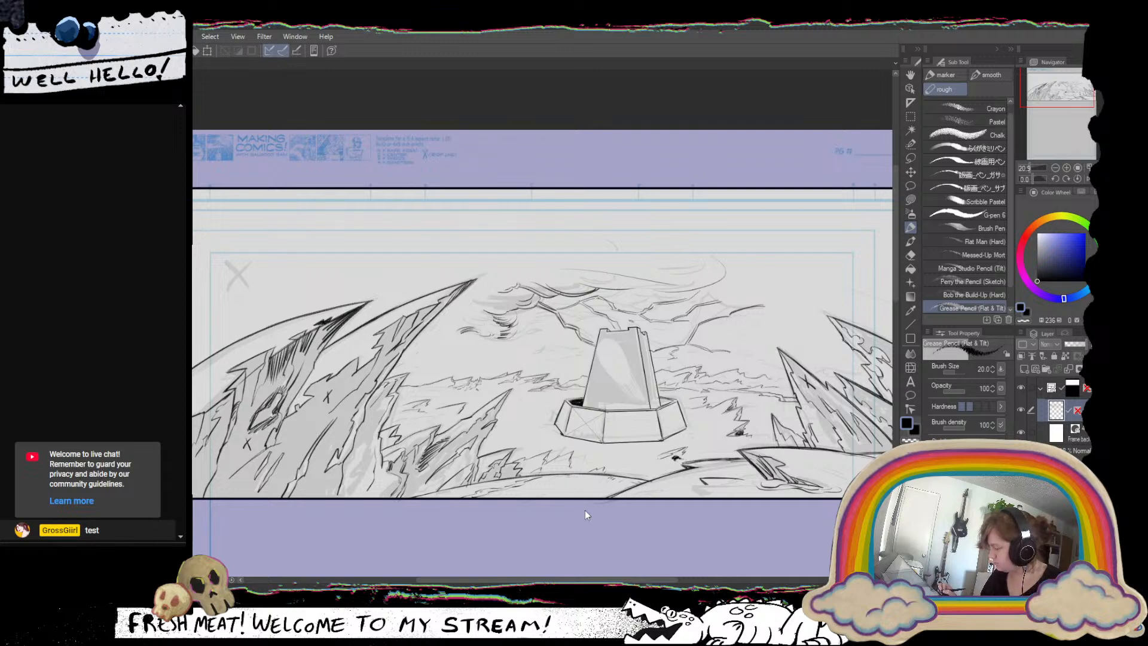
Draw a thin straight horizon line across the panel behind the tower with the Straight line tool, undoing the first attempt.
left_click_drag(802, 463, 776, 457)
left_click(910, 326)
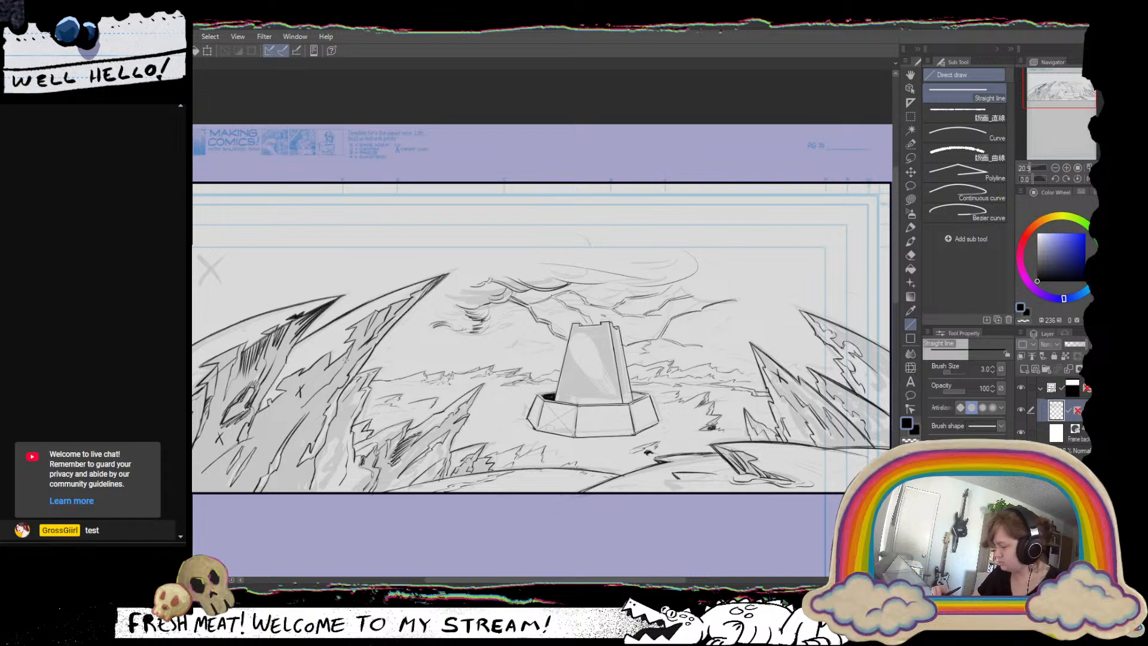
left_click_drag(258, 361, 697, 362)
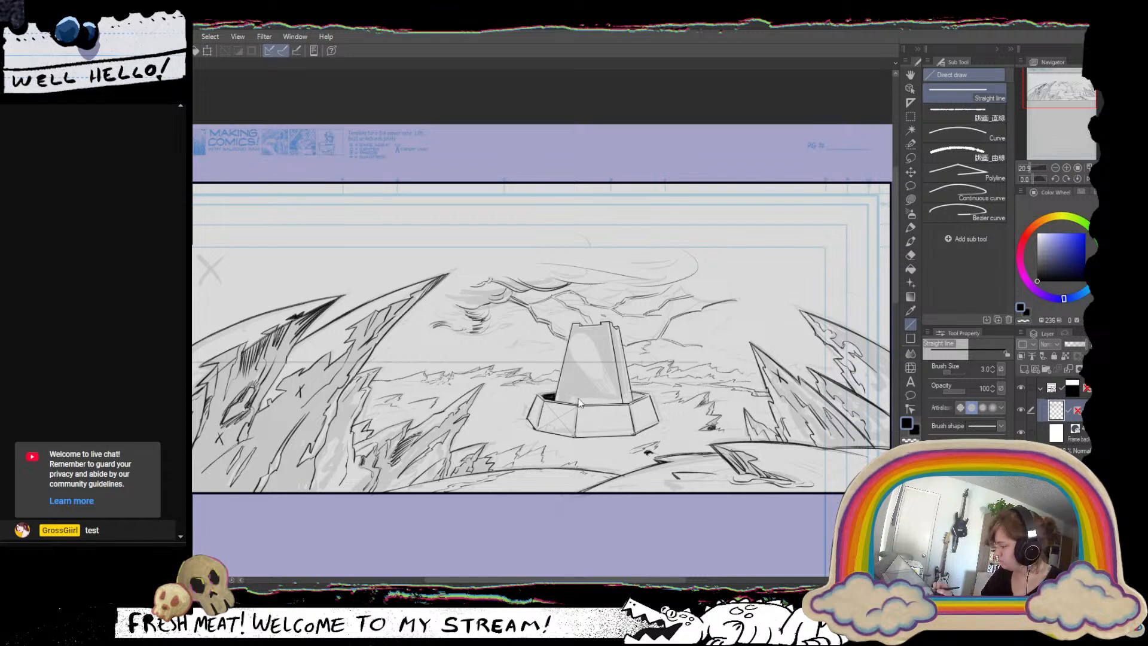
key("ctrl+z")
left_click_drag(391, 384, 408, 402)
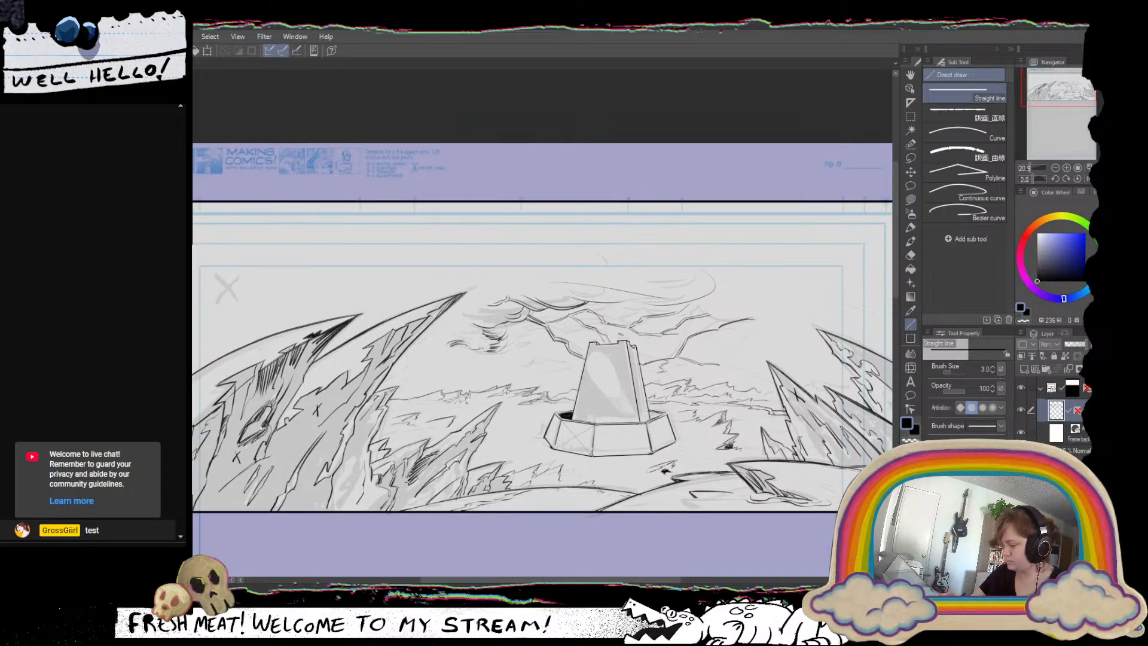
mouse_move(195, 375)
left_mouse_down()
mouse_move(784, 375)
mouse_move(879, 429)
mouse_move(855, 402)
left_mouse_up()
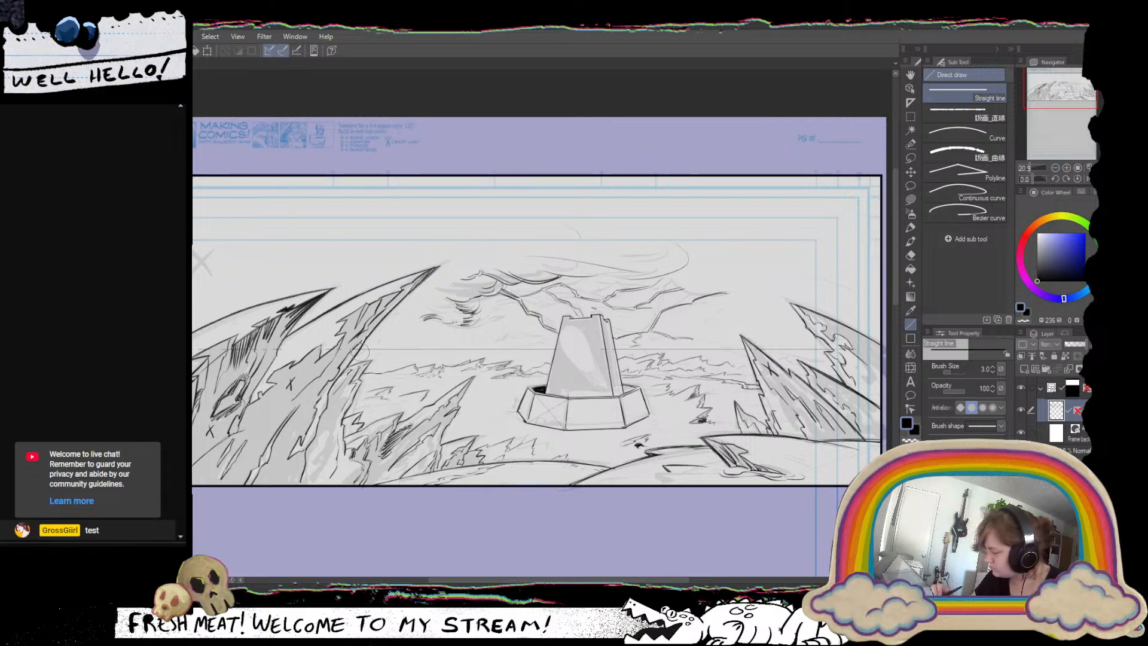
left_click_drag(360, 353, 823, 349)
left_click_drag(528, 390, 692, 381)
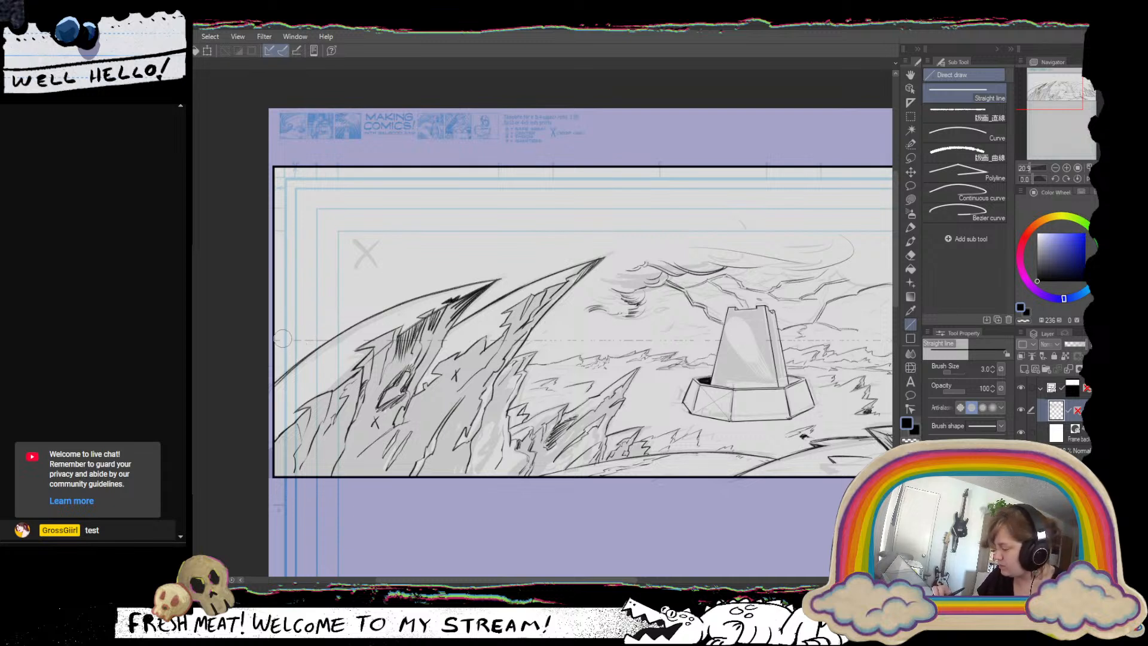
Ink thin wavy cloud lines along the horizon outside the large outer curved spire with the Grease Pencil.
left_click(911, 227)
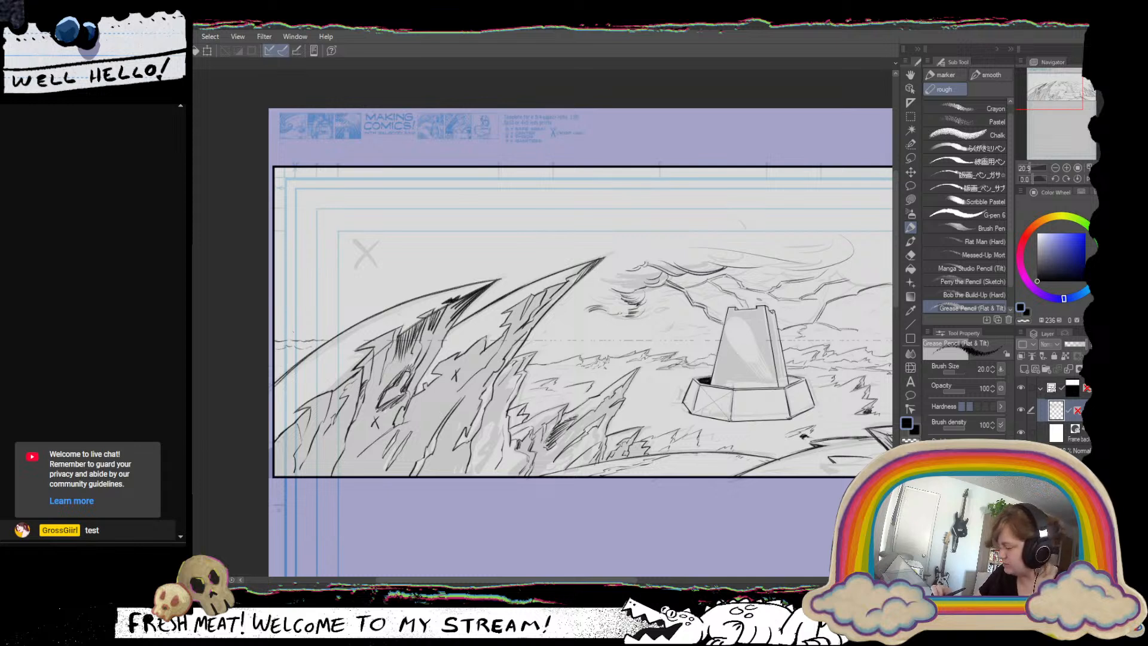
left_click_drag(299, 328, 333, 326)
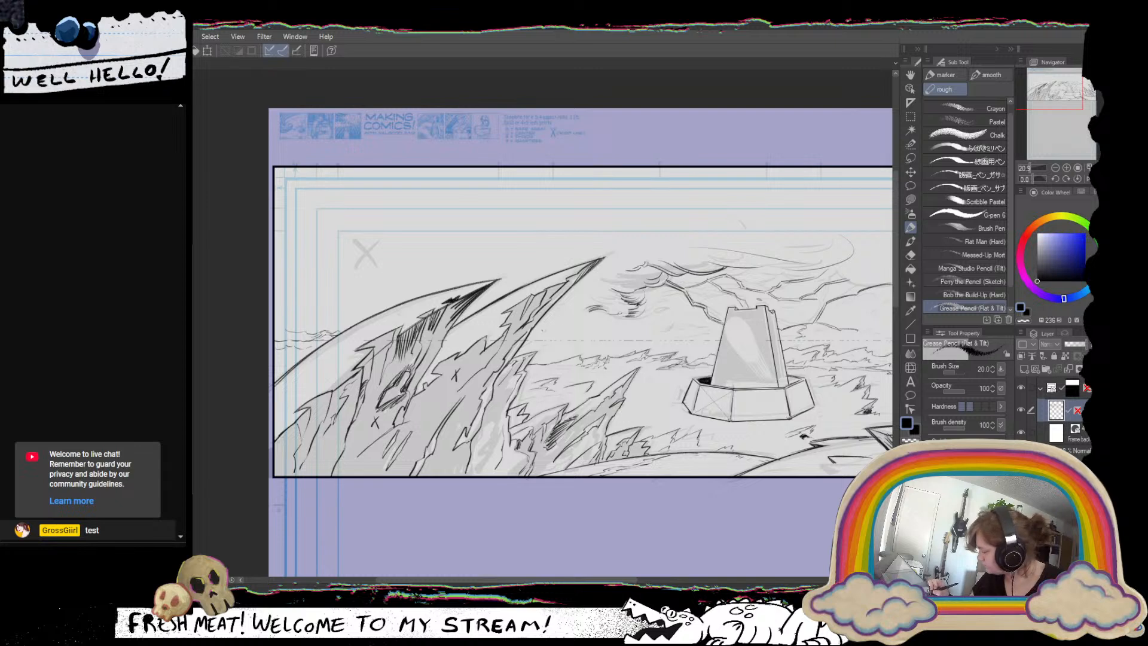
left_click_drag(543, 331, 608, 334)
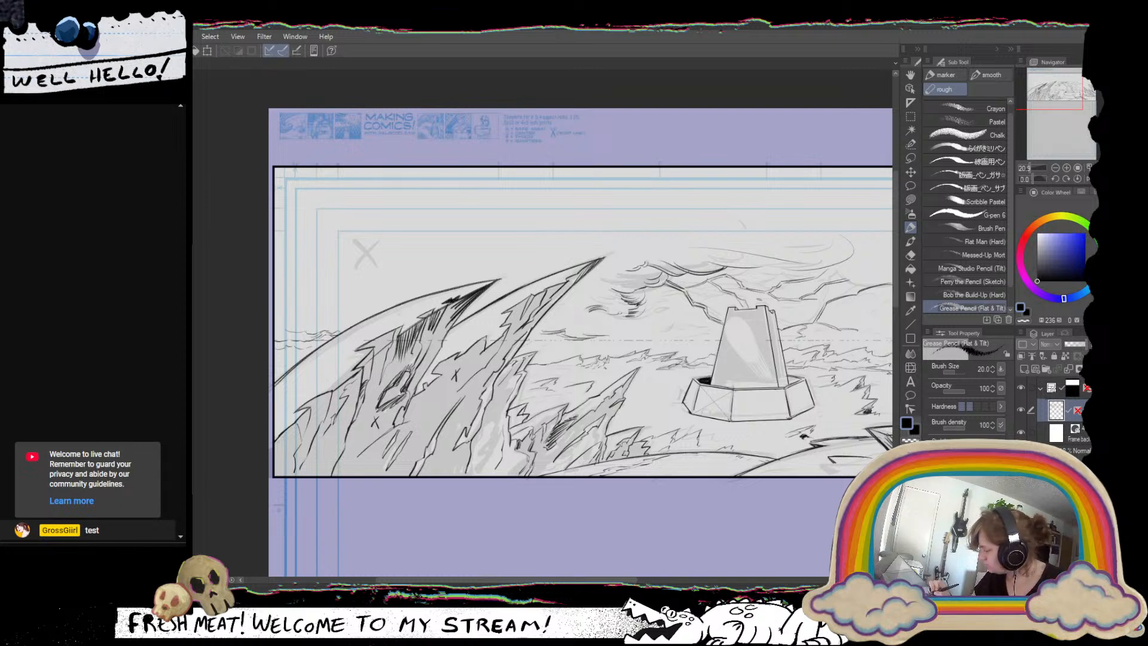
left_click_drag(530, 343, 584, 340)
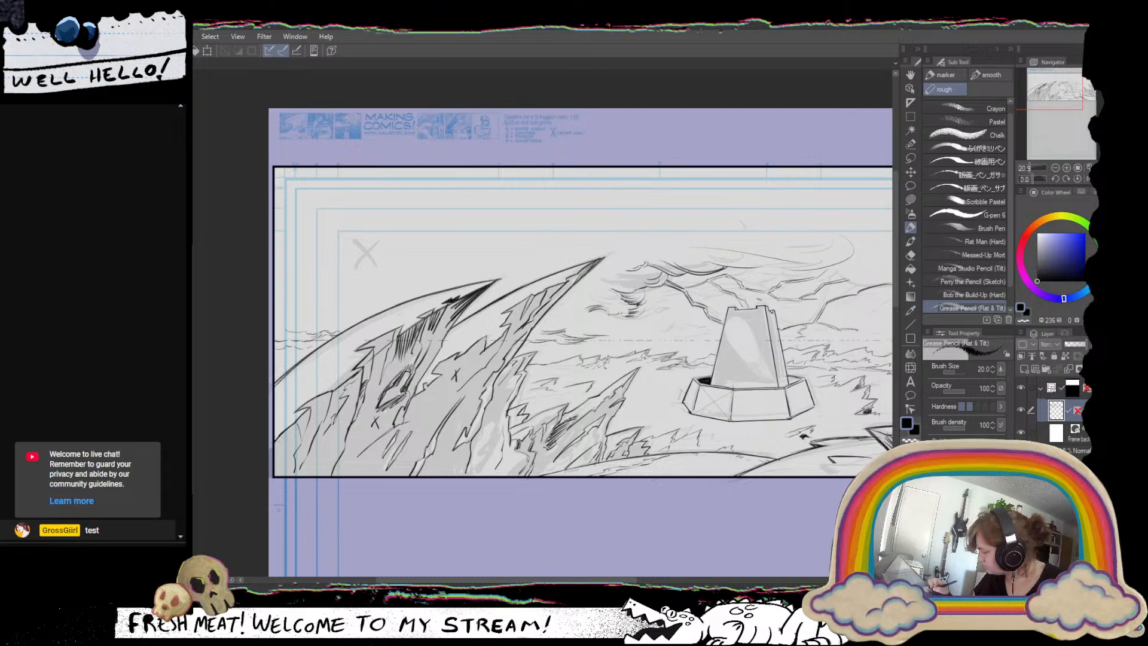
key("ctrl+z")
key("ctrl+z")
key("ctrl+z")
key("ctrl+z")
key("ctrl+z")
key("ctrl+z")
key("ctrl+z")
key("ctrl+z")
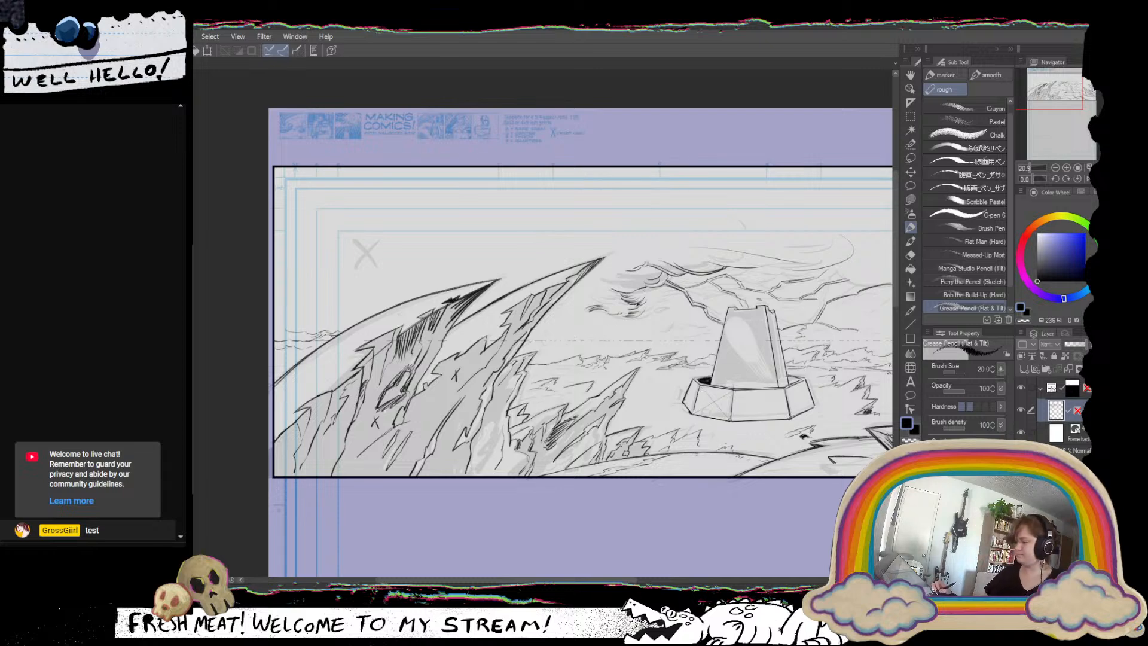
Ink flowing curved cloud streaks just above the horizon, from the tall curved spire toward the tower.
left_click_drag(621, 281, 561, 447)
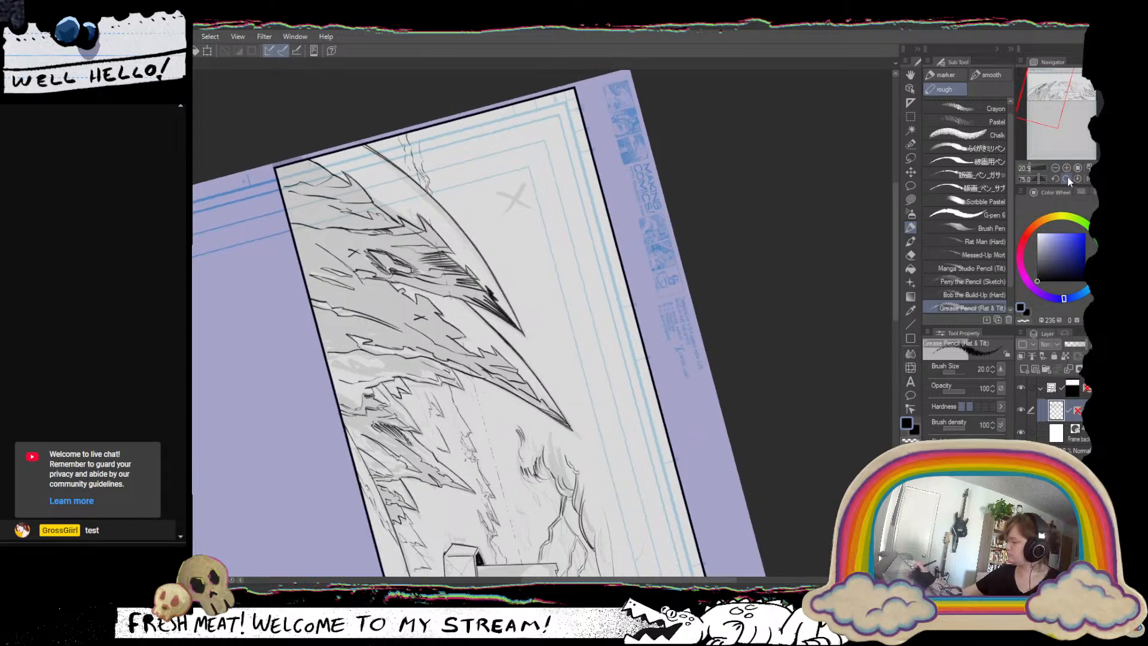
left_click(1067, 177)
scroll(624, 387, "down", 3)
scroll(625, 387, "up", 2)
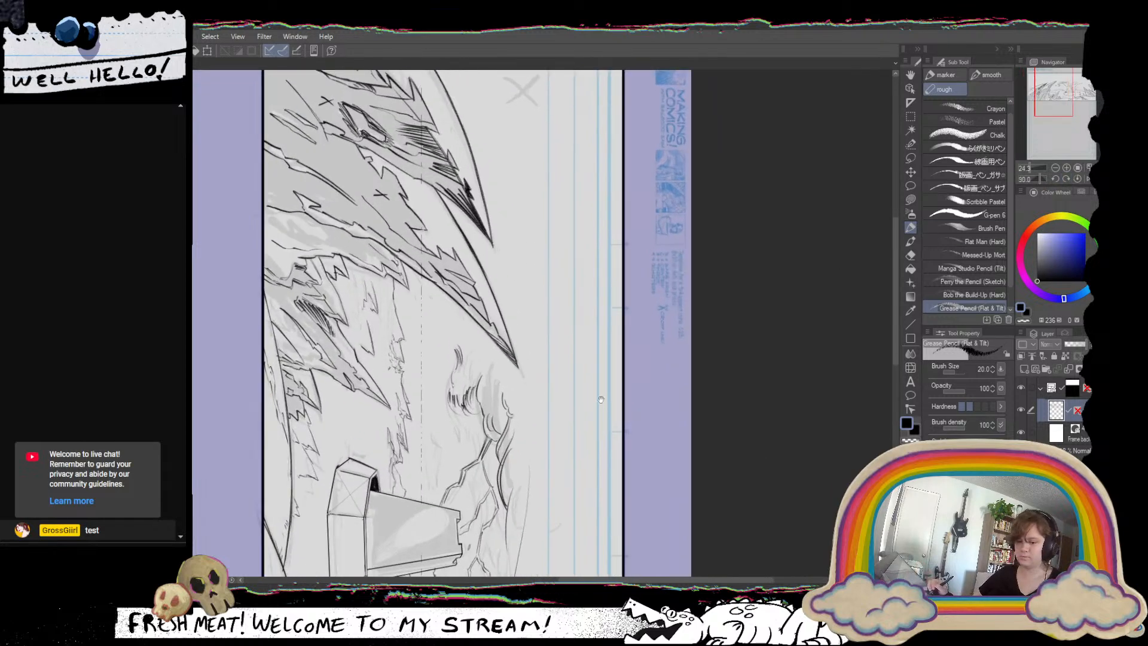
left_click_drag(625, 387, 720, 405)
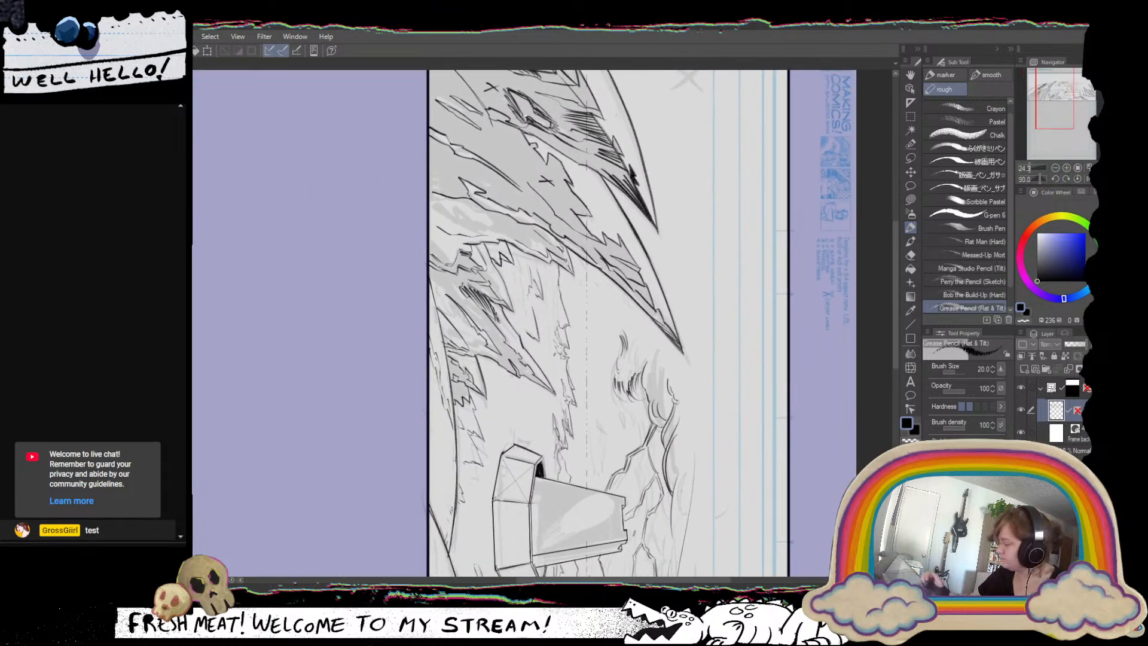
mouse_move(585, 261)
left_mouse_down()
mouse_move(601, 297)
mouse_move(605, 280)
mouse_move(598, 346)
left_mouse_up()
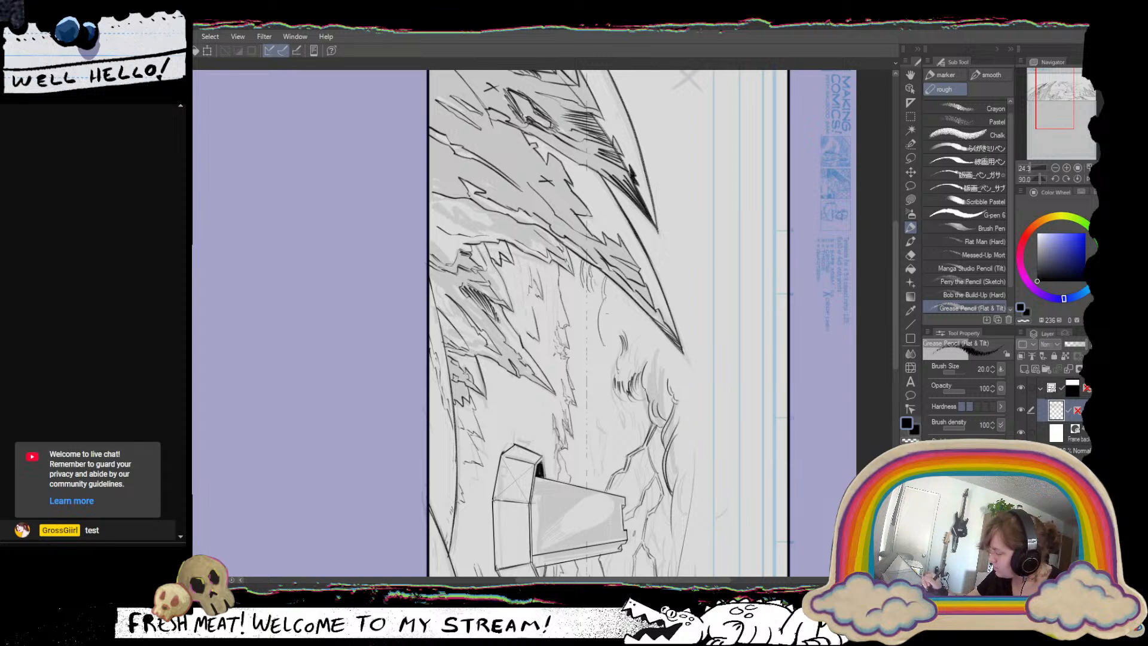
left_click_drag(608, 301, 597, 392)
left_click_drag(605, 353, 595, 450)
left_click_drag(614, 387, 597, 457)
Extend the cloud bank with curved strokes between the tall curved spire and the tower, undoing unwanted strokes.
left_click_drag(766, 376, 550, 193)
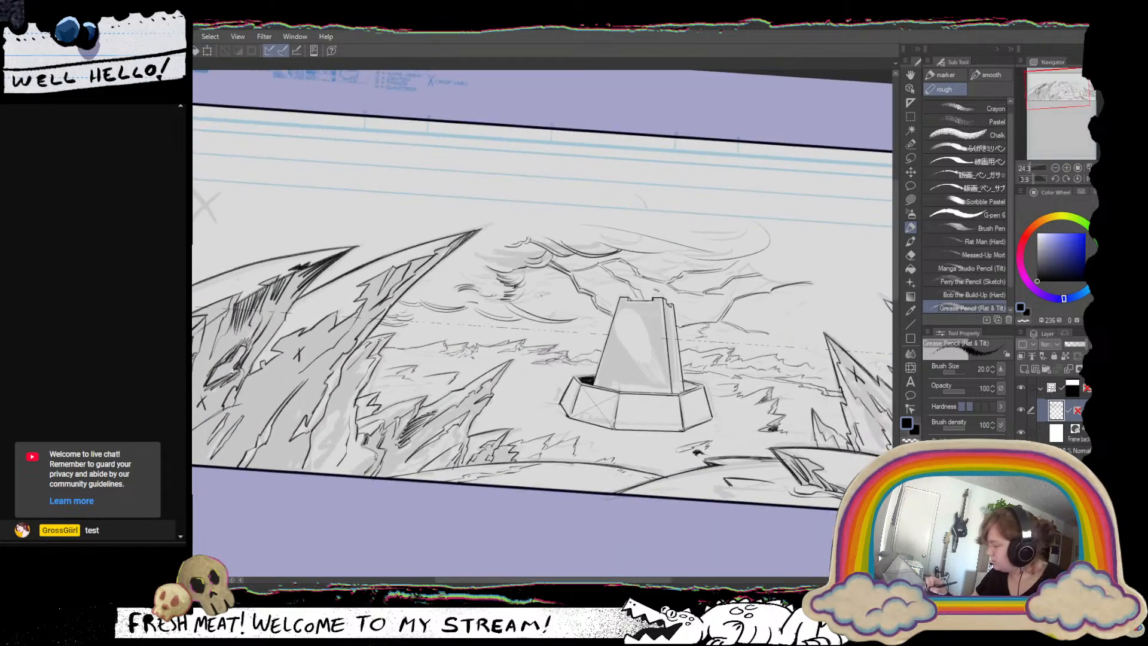
mouse_move(532, 287)
left_mouse_down()
mouse_move(558, 315)
mouse_move(538, 347)
left_mouse_up()
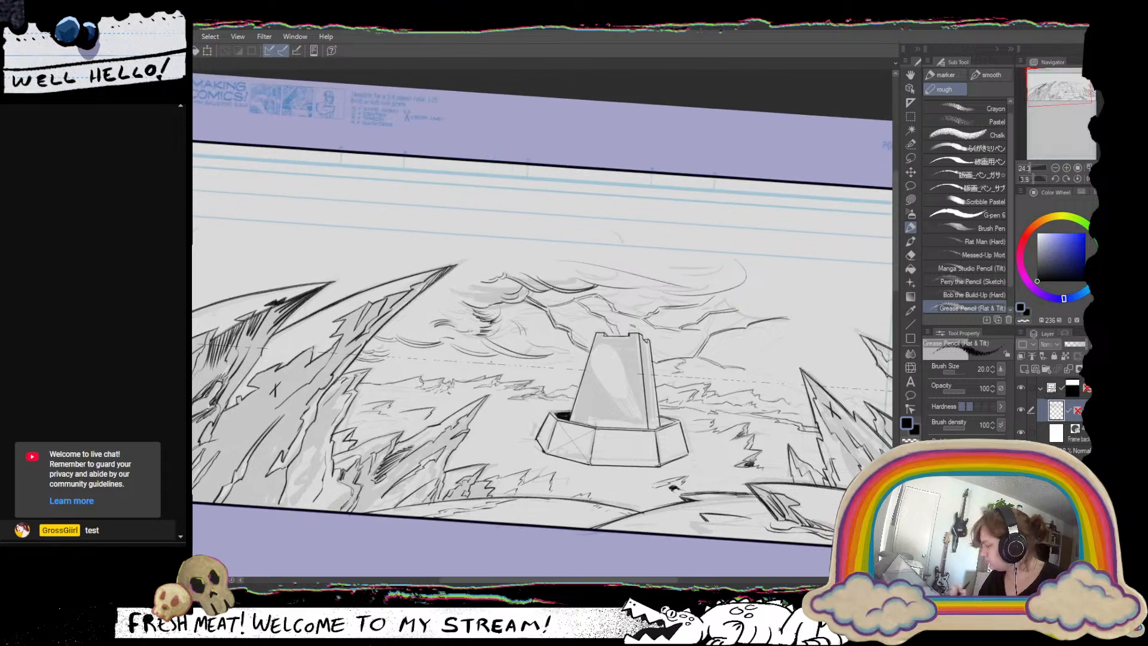
left_click_drag(510, 454, 485, 459)
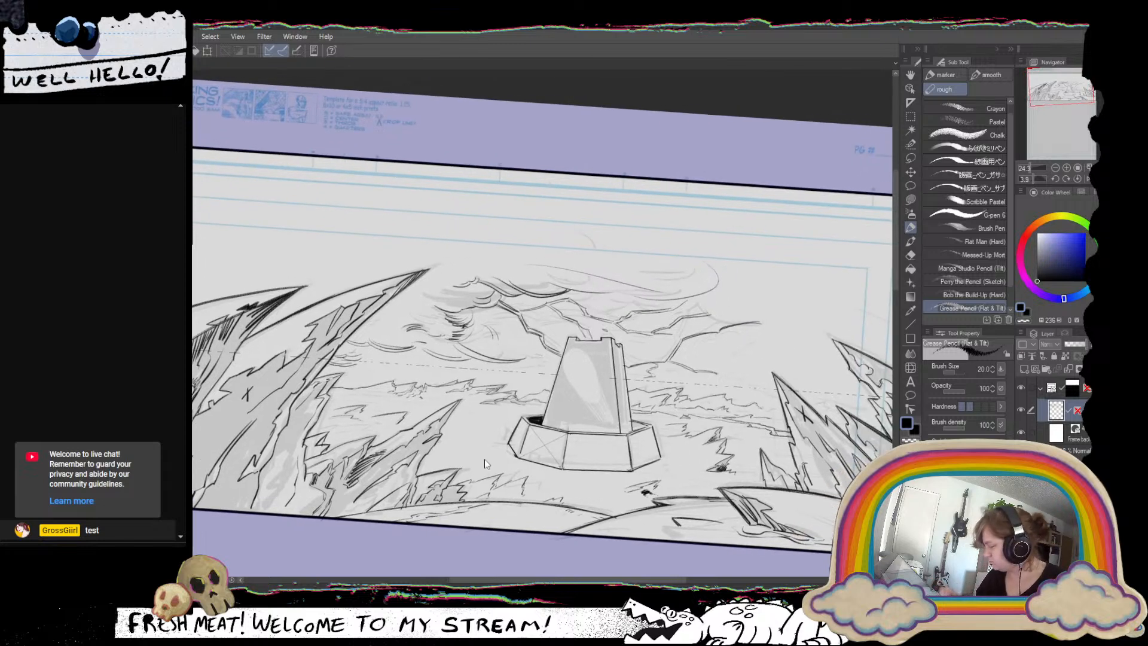
key("ctrl+z")
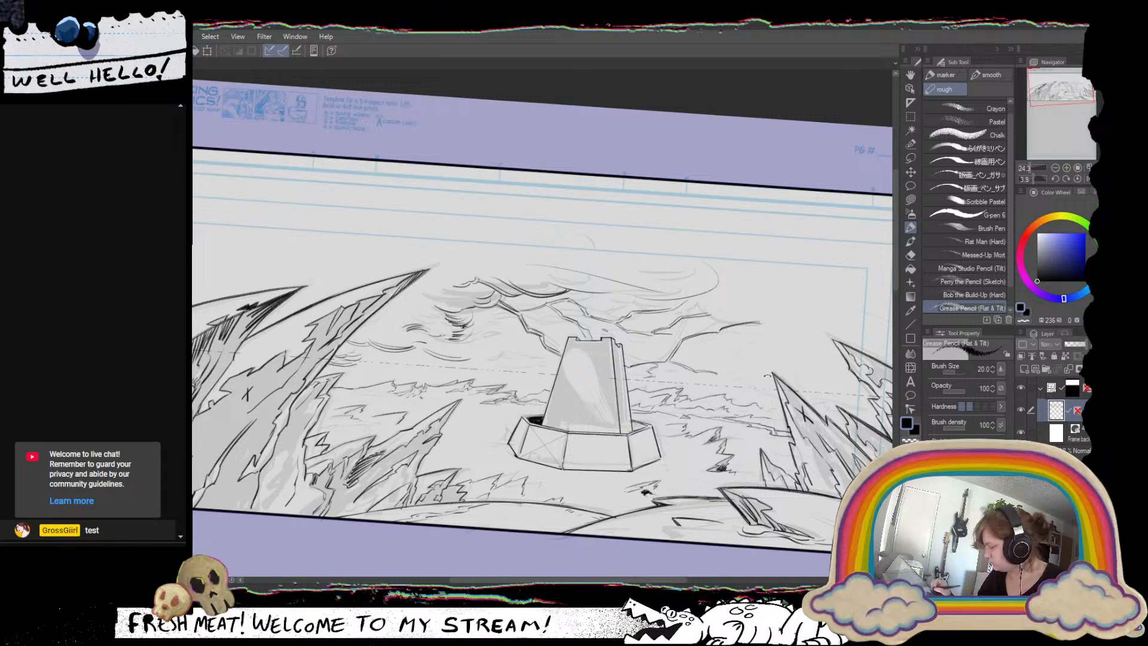
left_click_drag(782, 368, 786, 327)
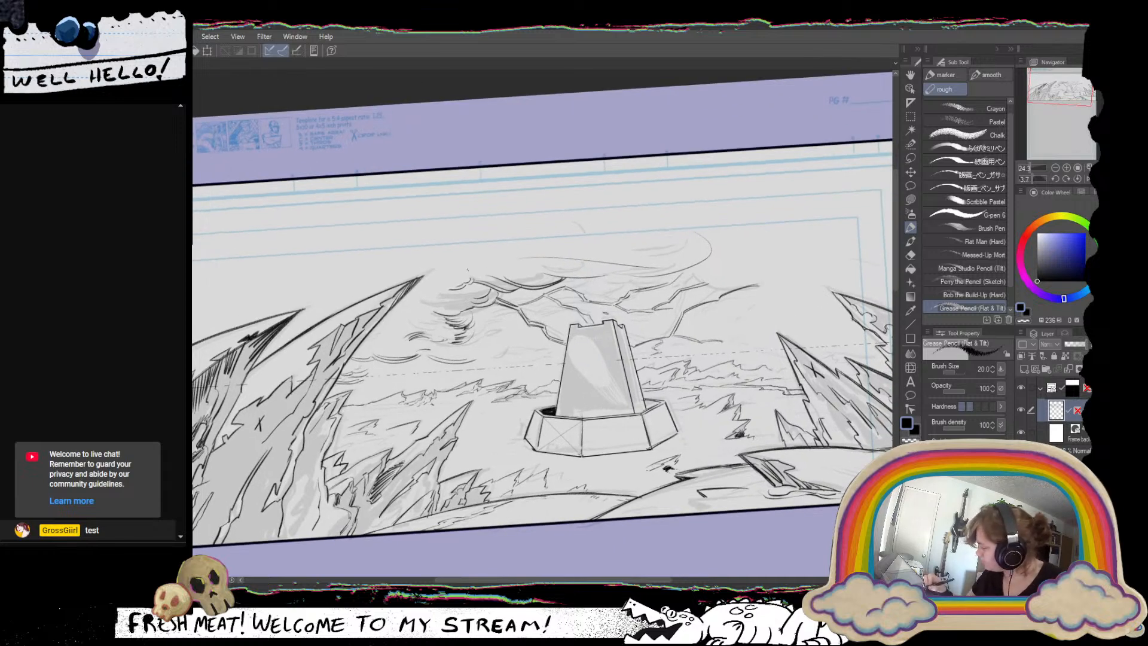
mouse_move(437, 250)
left_mouse_down()
mouse_move(421, 261)
mouse_move(399, 336)
mouse_move(416, 336)
left_mouse_up()
left_click_drag(346, 363, 476, 325)
key("ctrl+z")
key("ctrl+z")
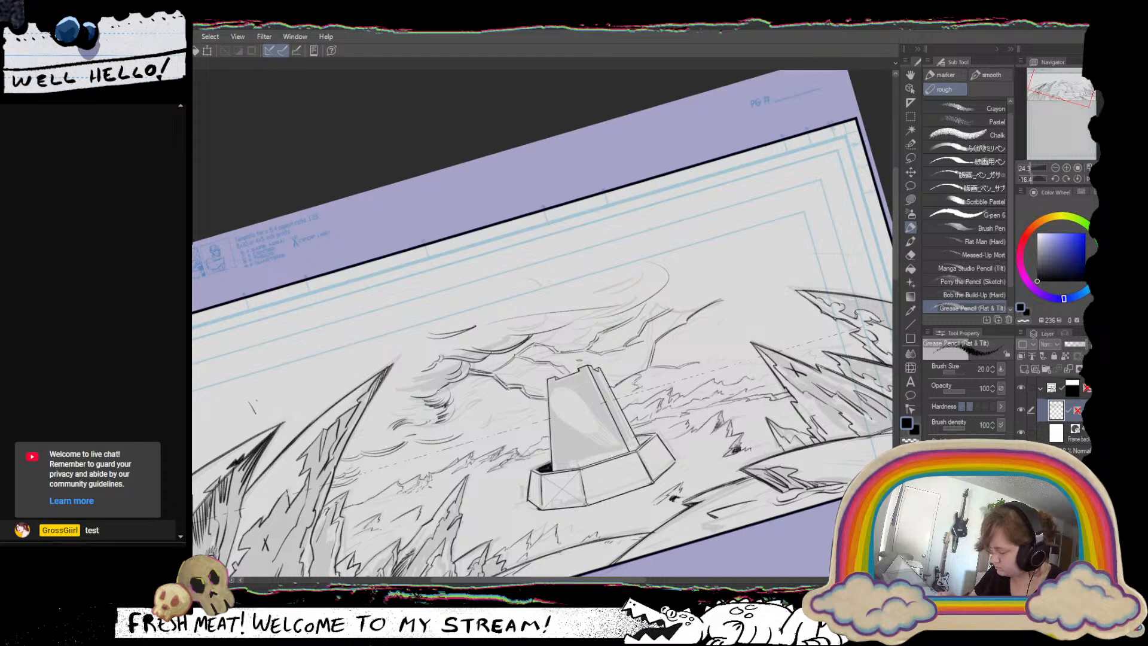
Mark the open sky above the large curved spires with small X marks.
left_click_drag(257, 401, 246, 415)
left_click_drag(252, 413, 342, 330)
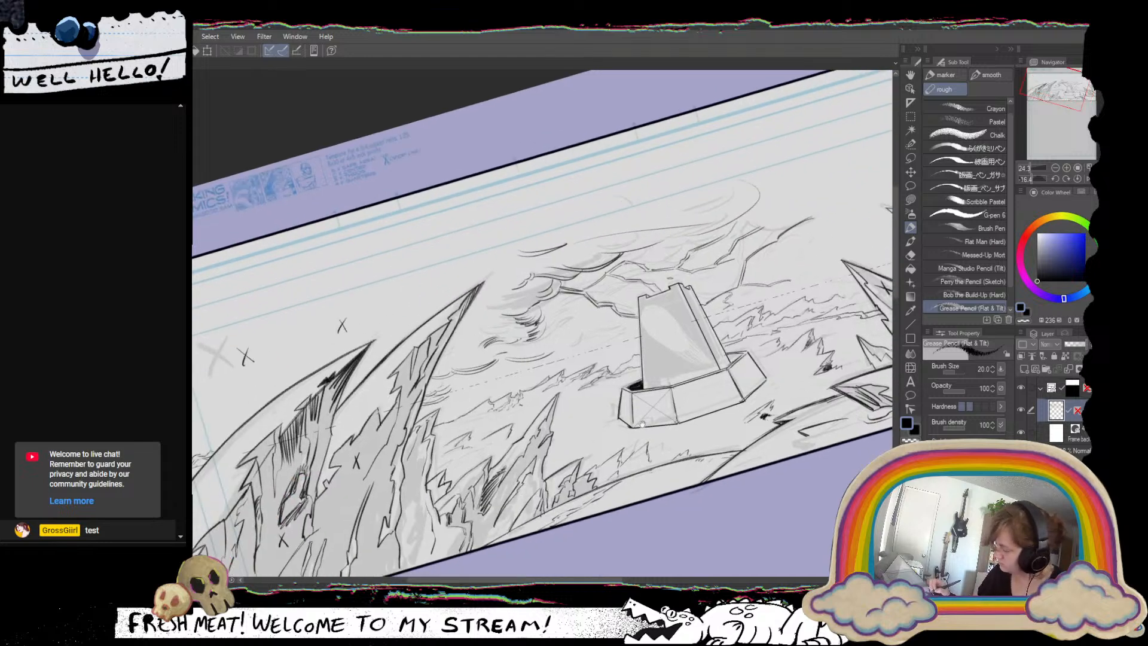
Ink small swirls along the horizon clouds beside the tower and add short strokes in the sky near the X marks.
left_click_drag(642, 423, 604, 465)
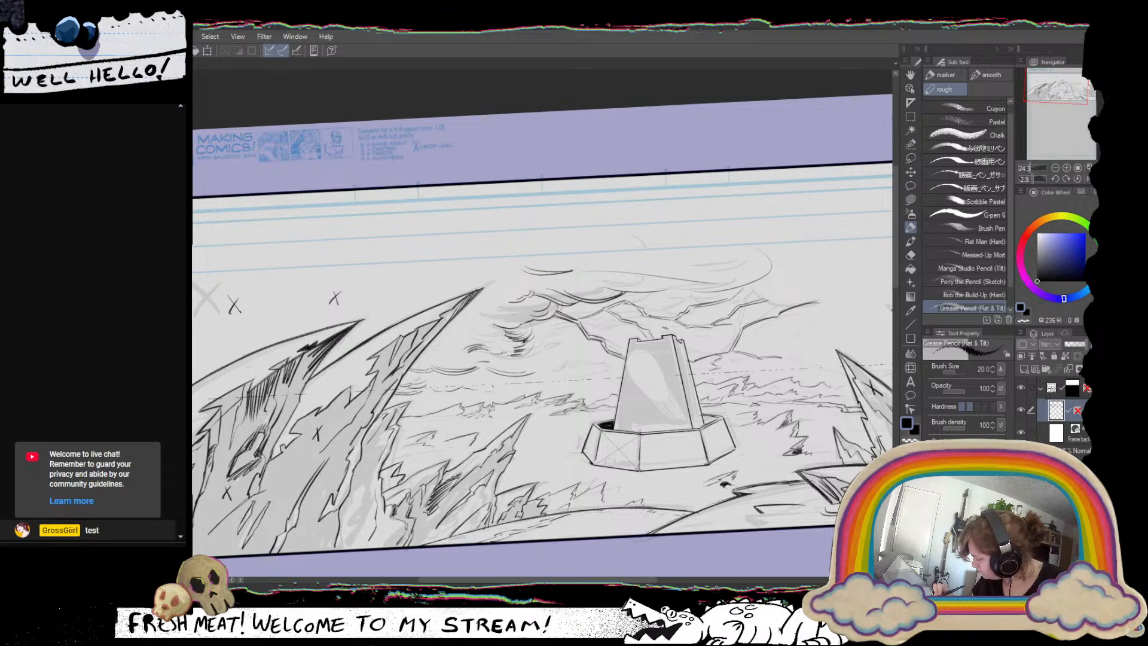
left_click_drag(487, 383, 502, 392)
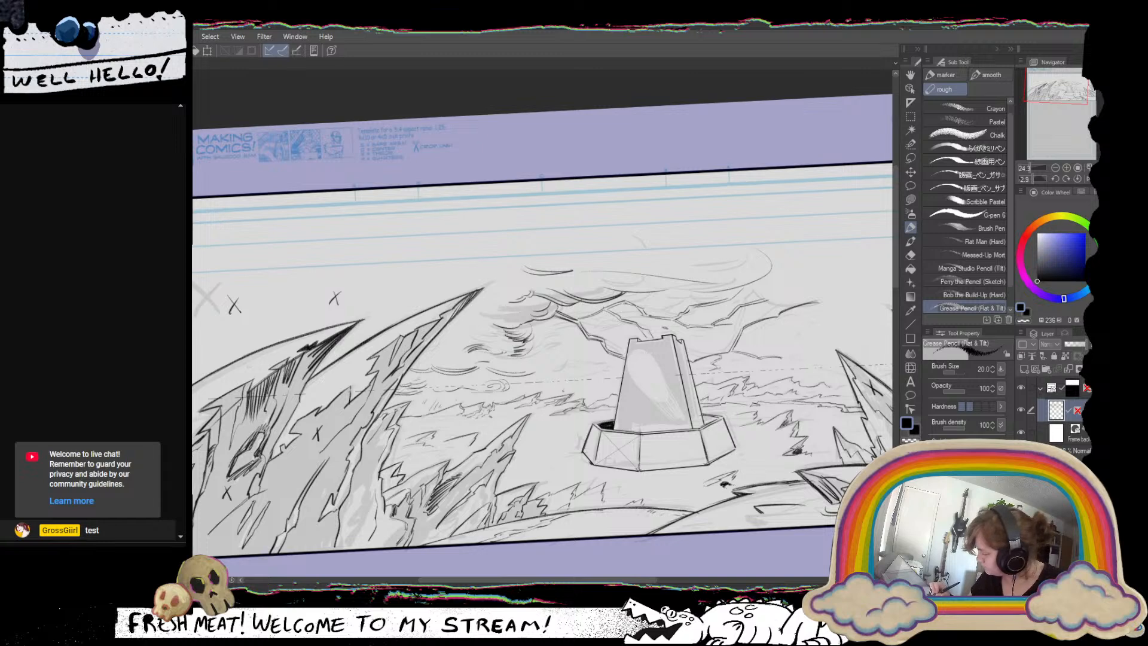
left_click_drag(596, 388, 590, 403)
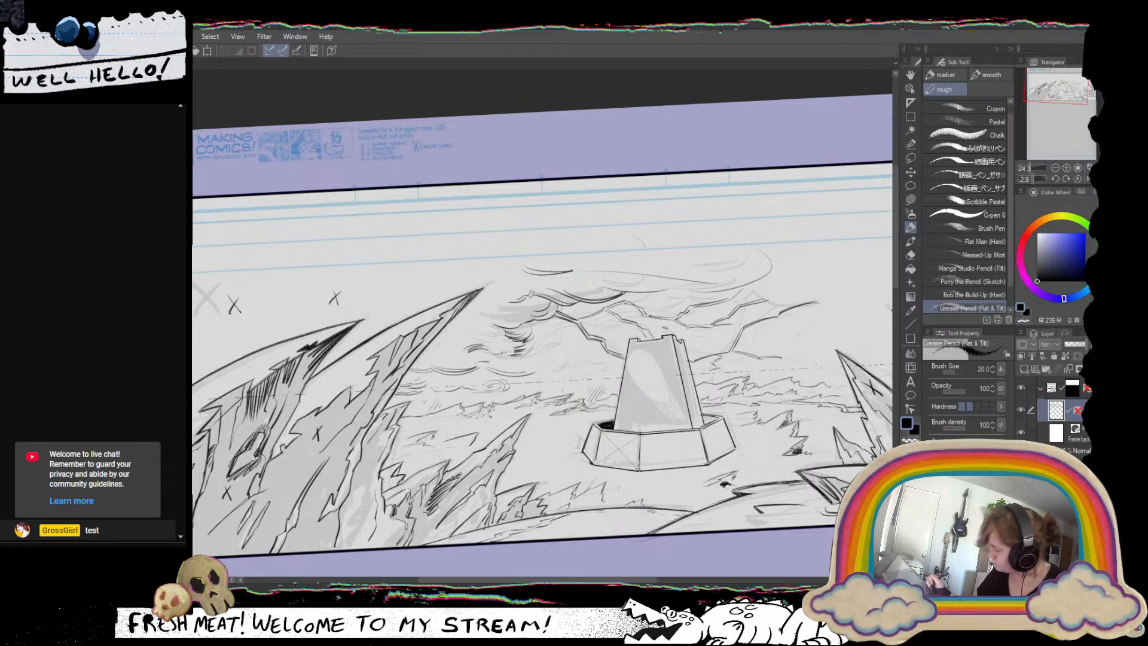
left_click_drag(773, 481, 692, 472)
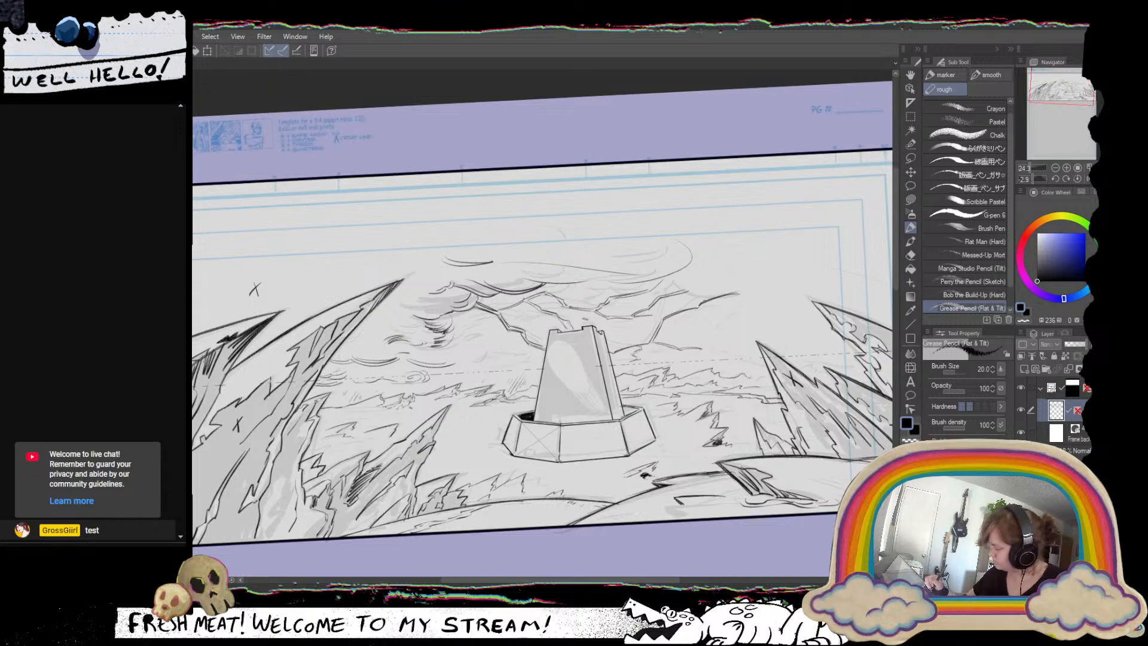
mouse_move(754, 371)
left_mouse_down()
mouse_move(725, 381)
mouse_move(750, 369)
left_mouse_up()
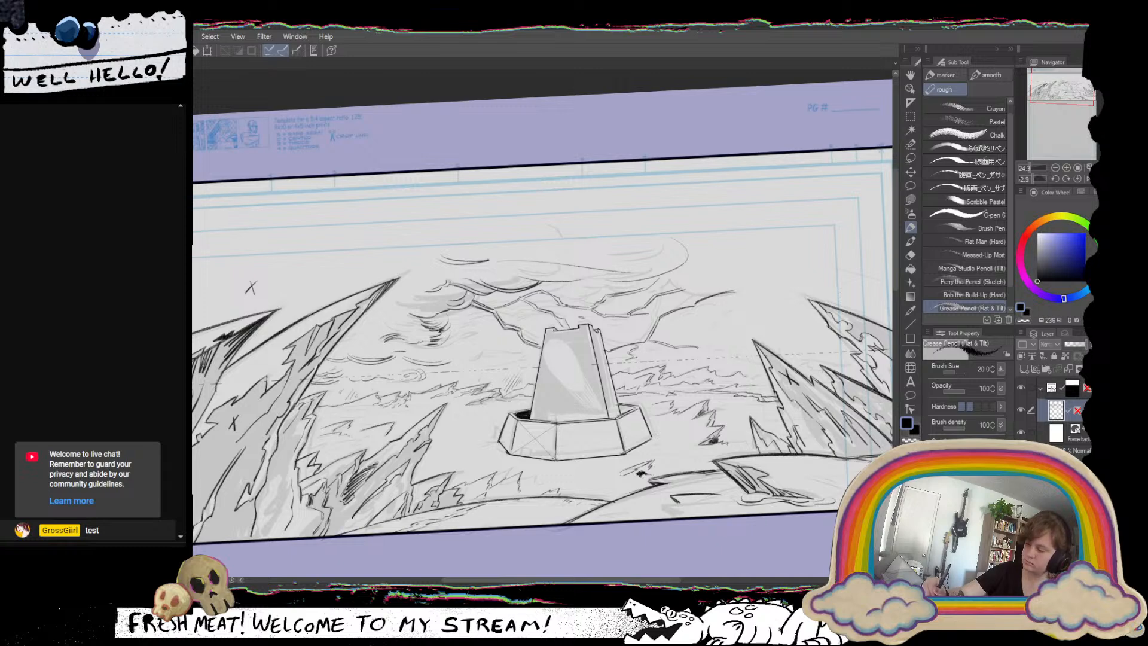
left_click_drag(193, 293, 206, 316)
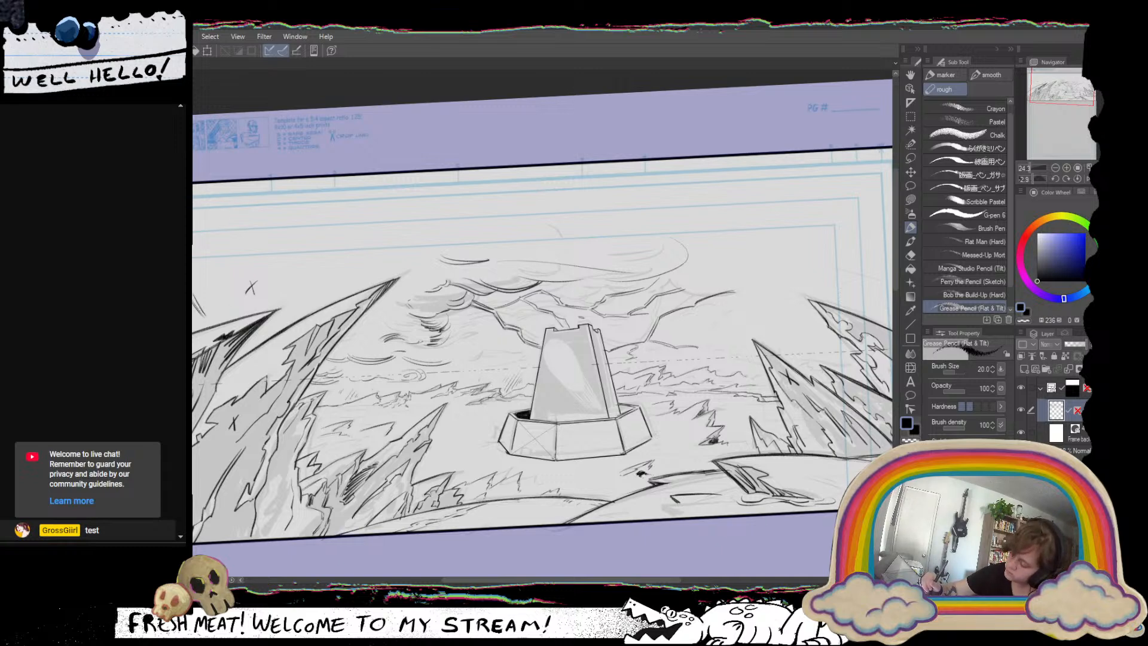
Try shading the cloud between the tall curved spire and the tower with diagonal hatching, and undo it.
mouse_move(409, 298)
left_mouse_down()
mouse_move(423, 314)
mouse_move(432, 294)
mouse_move(439, 312)
mouse_move(443, 292)
mouse_move(448, 306)
left_mouse_up()
left_click_drag(445, 301, 453, 289)
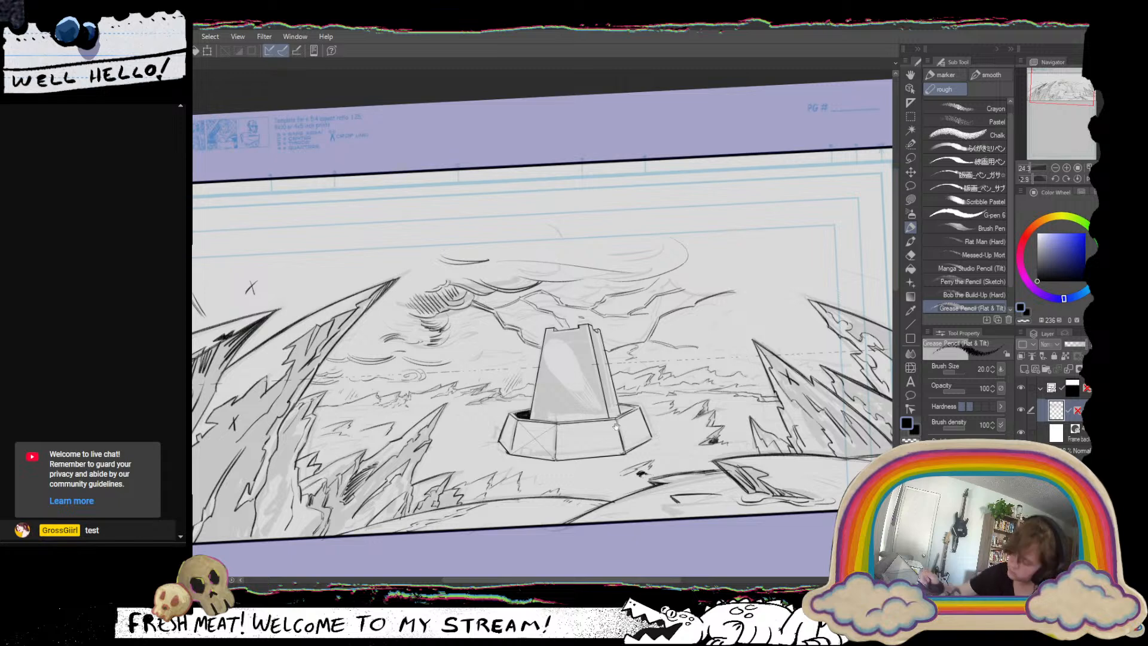
left_click_drag(547, 528, 515, 539)
key("ctrl+z")
key("ctrl+z")
key("ctrl+z")
key("ctrl+z")
key("ctrl+z")
key("ctrl+z")
key("ctrl+z")
key("ctrl+z")
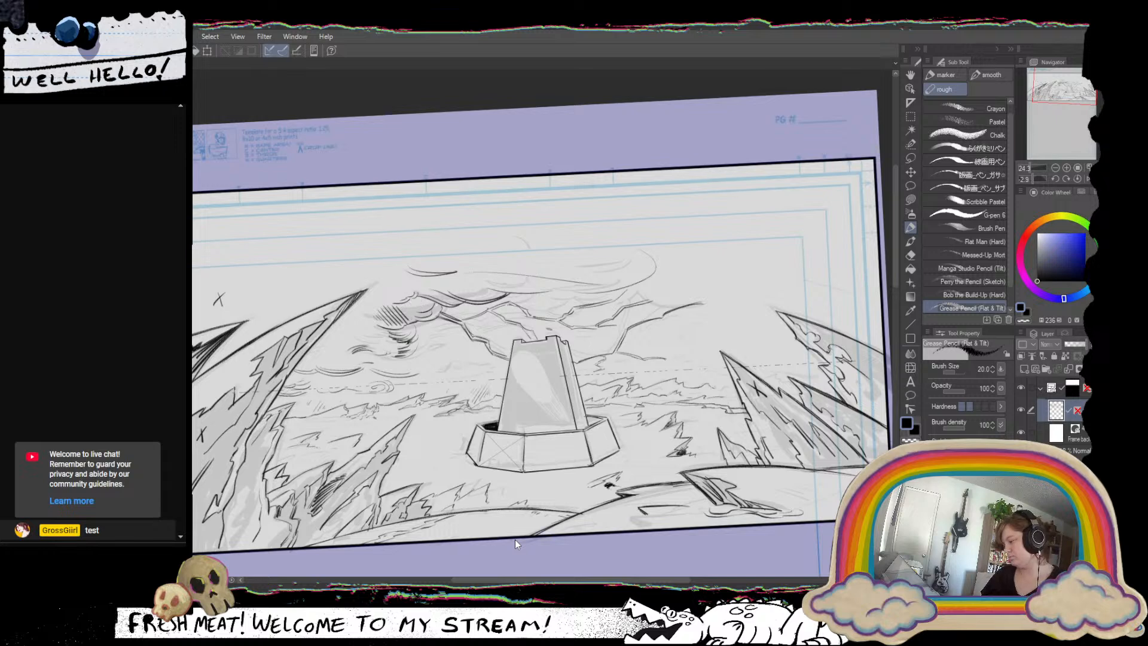
key("ctrl+z")
key("ctrl+z")
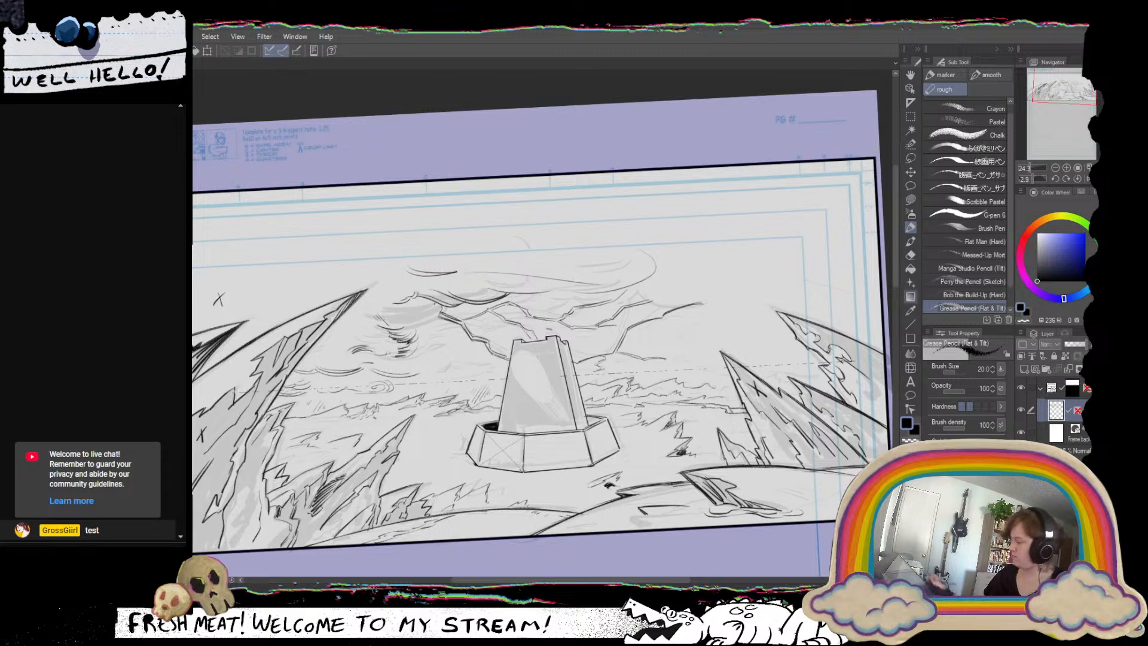
Erase part of the cloud line with the transparent color and ink a short ridge stroke behind the tower with the Grease Pencil.
key("c")
mouse_move(459, 333)
left_mouse_down()
mouse_move(461, 313)
mouse_move(492, 317)
left_mouse_up()
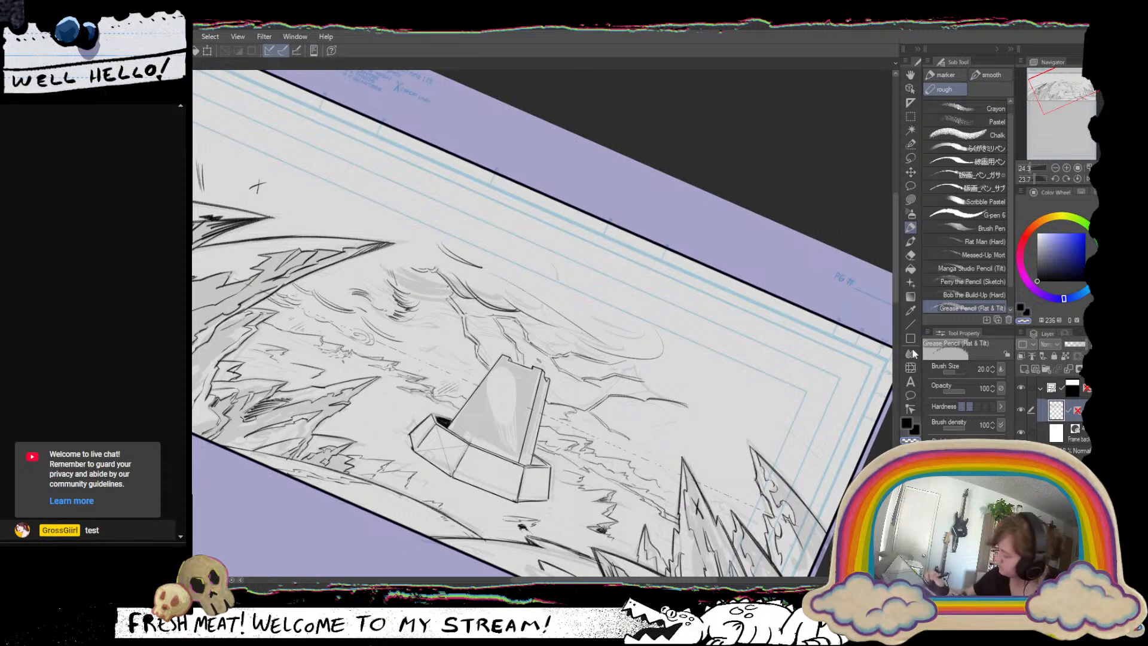
left_click(903, 423)
left_click_drag(764, 377, 727, 471)
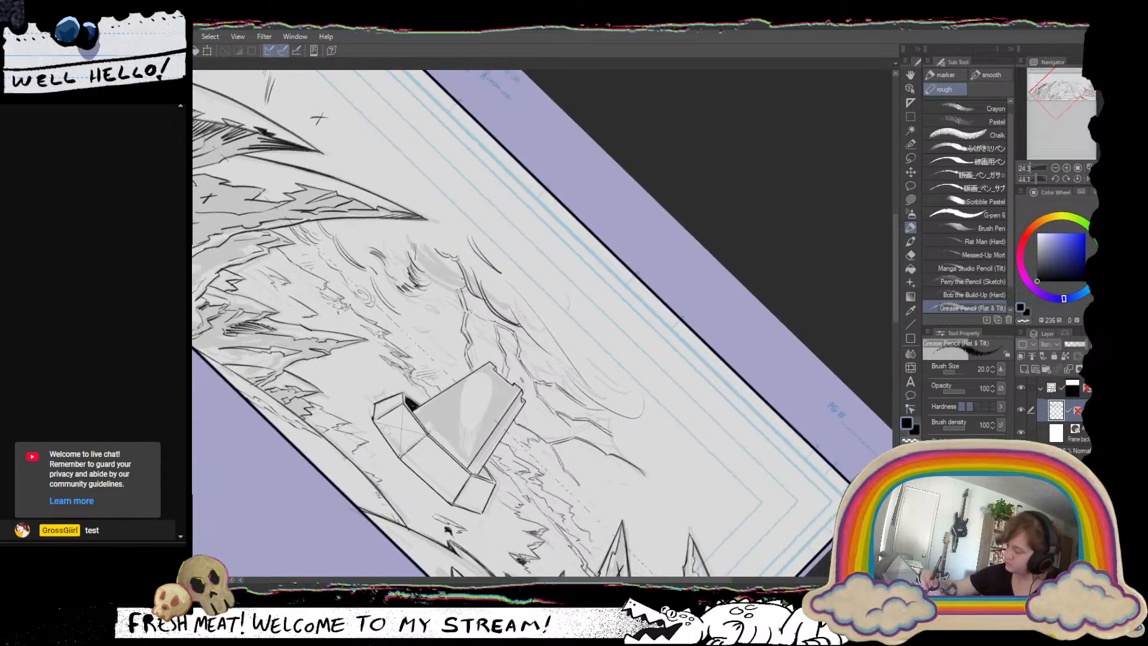
left_click_drag(469, 313, 487, 324)
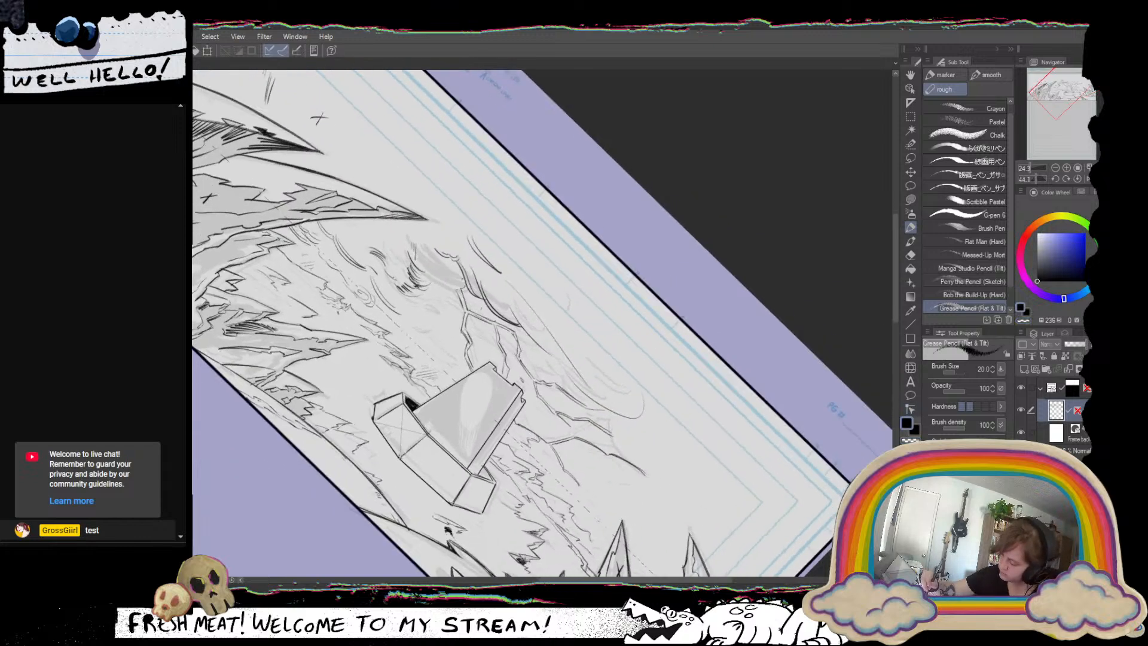
Ink a spiral cloud swirl with surrounding curved strokes between the tall curved spire and the tower.
left_click_drag(662, 530, 725, 324)
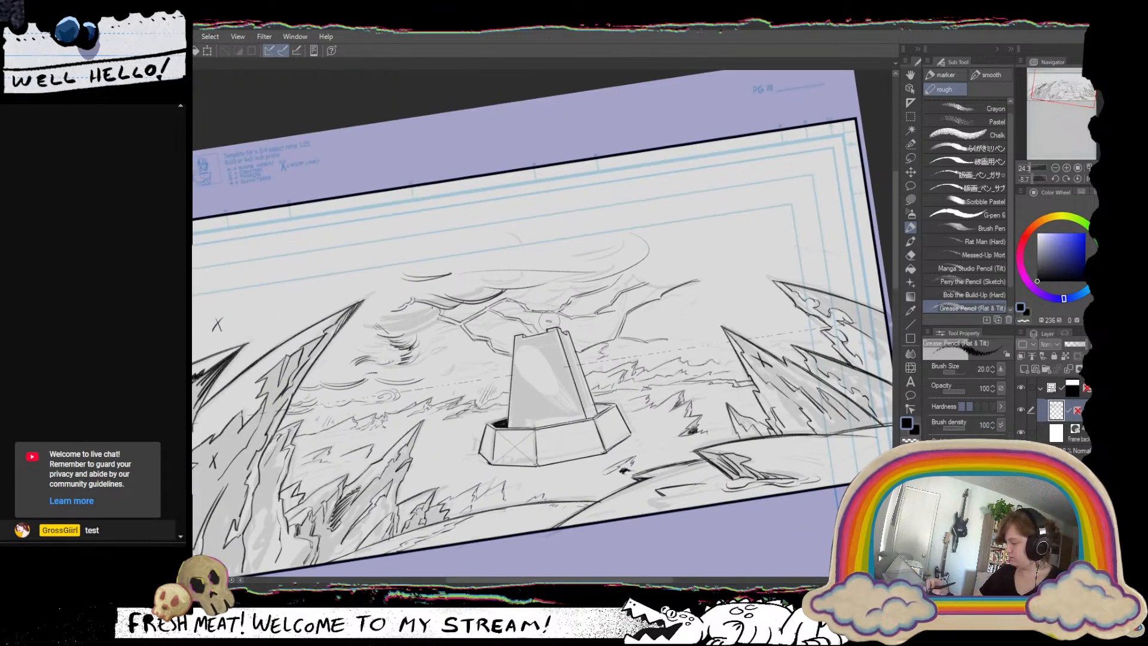
left_click_drag(591, 371, 626, 397)
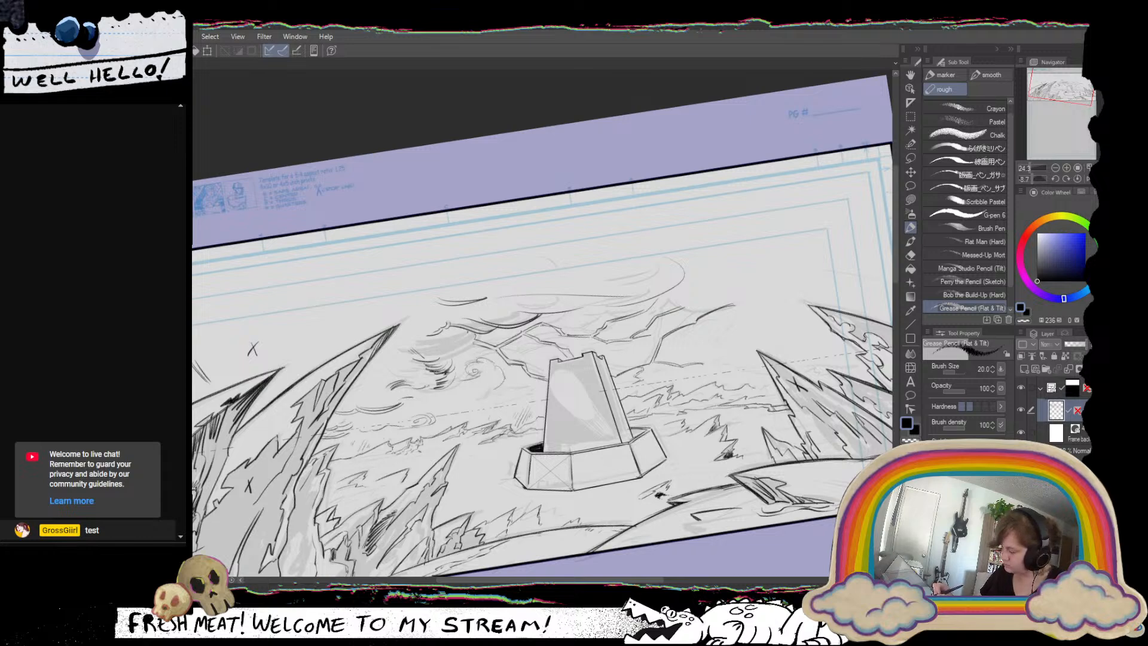
mouse_move(462, 399)
left_mouse_down()
mouse_move(486, 387)
mouse_move(456, 359)
left_mouse_up()
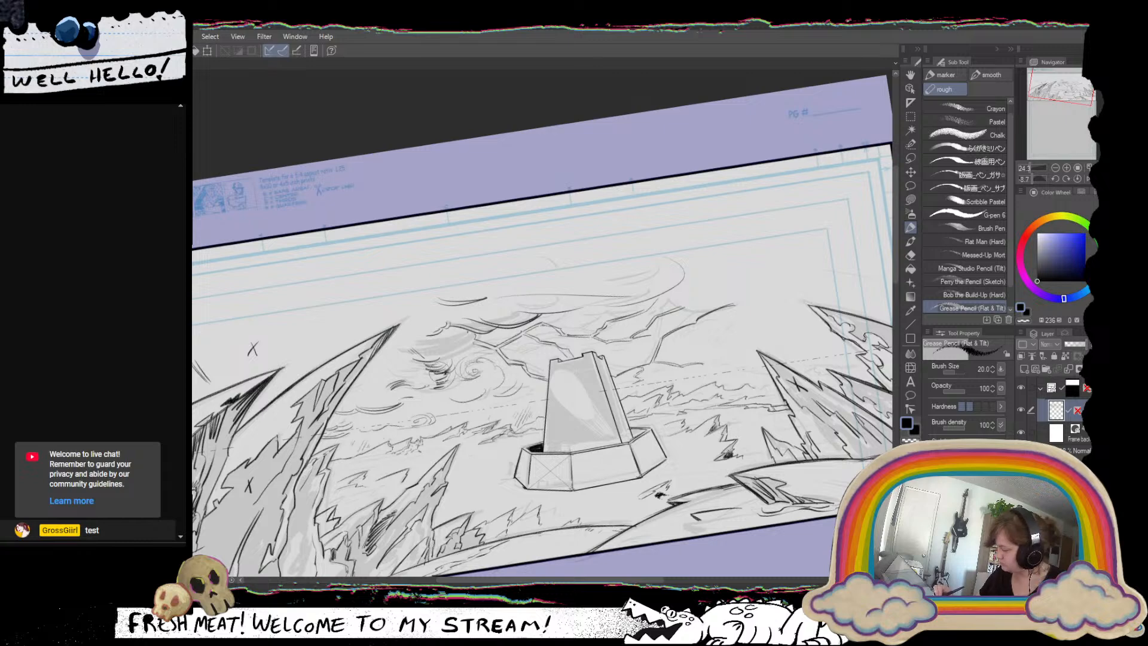
Erase the inked ridges and upper cloud lines behind the tower, down to the faint sketch.
left_click_drag(581, 330, 725, 408)
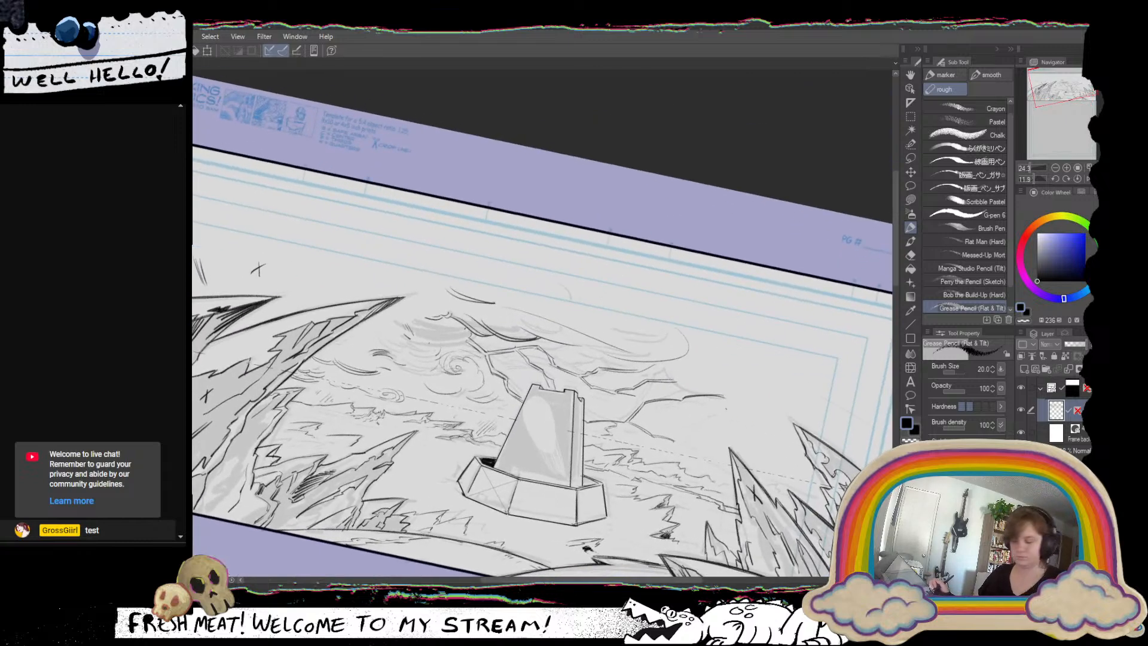
left_click_drag(584, 325, 520, 296)
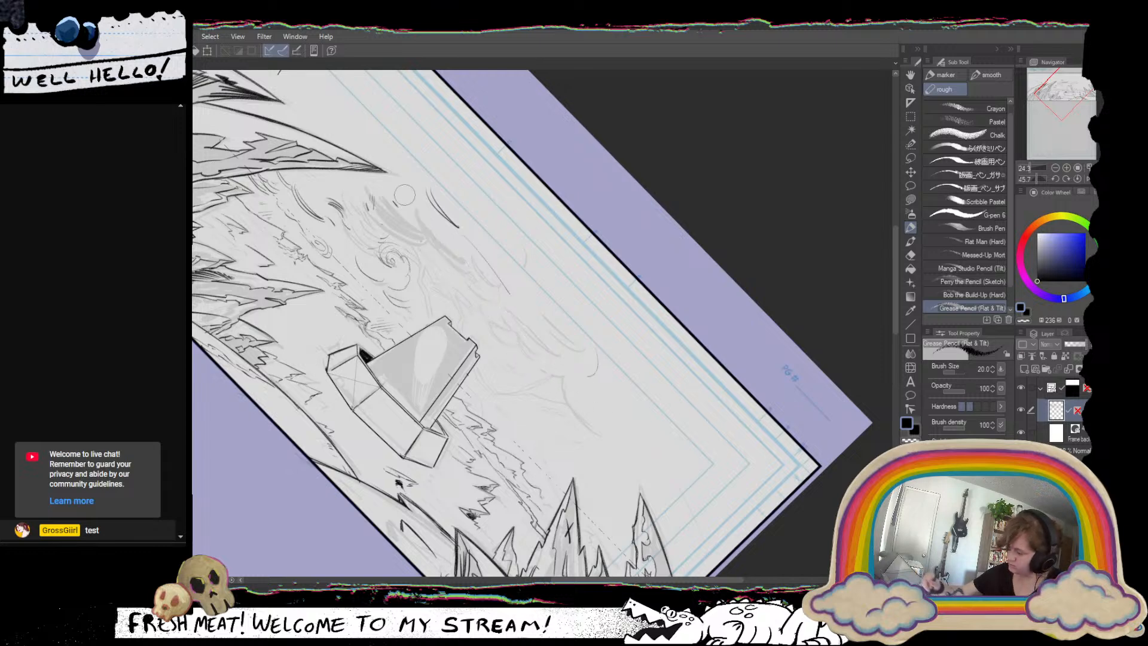
left_click_drag(684, 431, 634, 223)
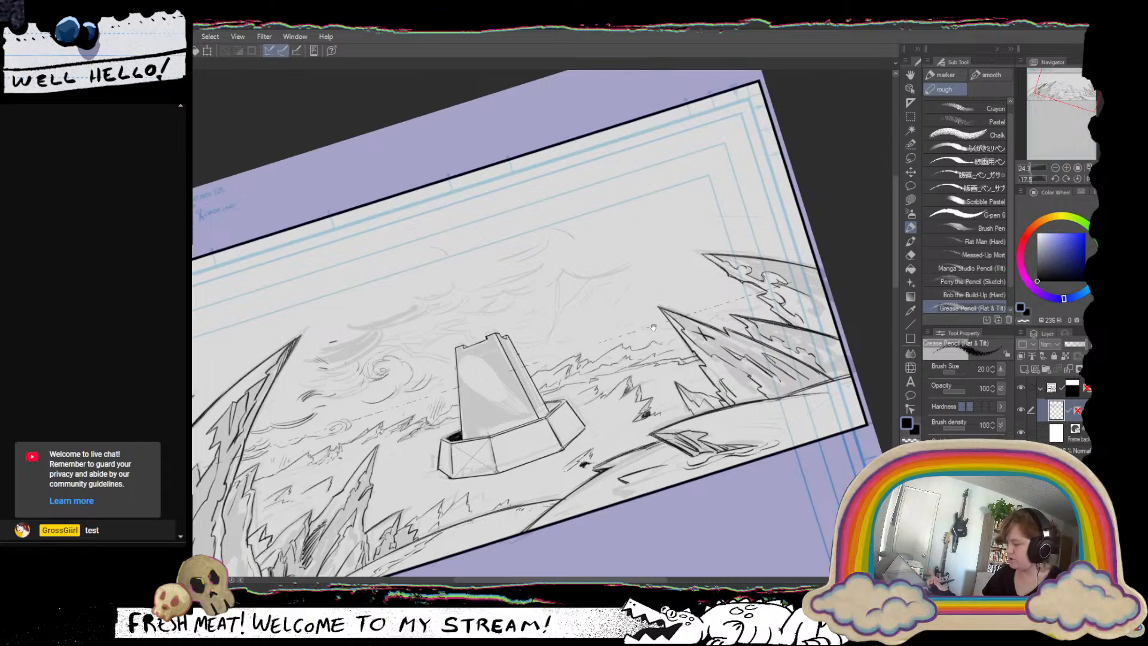
Ink a curling cloud above the spiral swirl, undoing and redrawing its lower sweep toward the tall curved spire.
left_click_drag(570, 337, 588, 374)
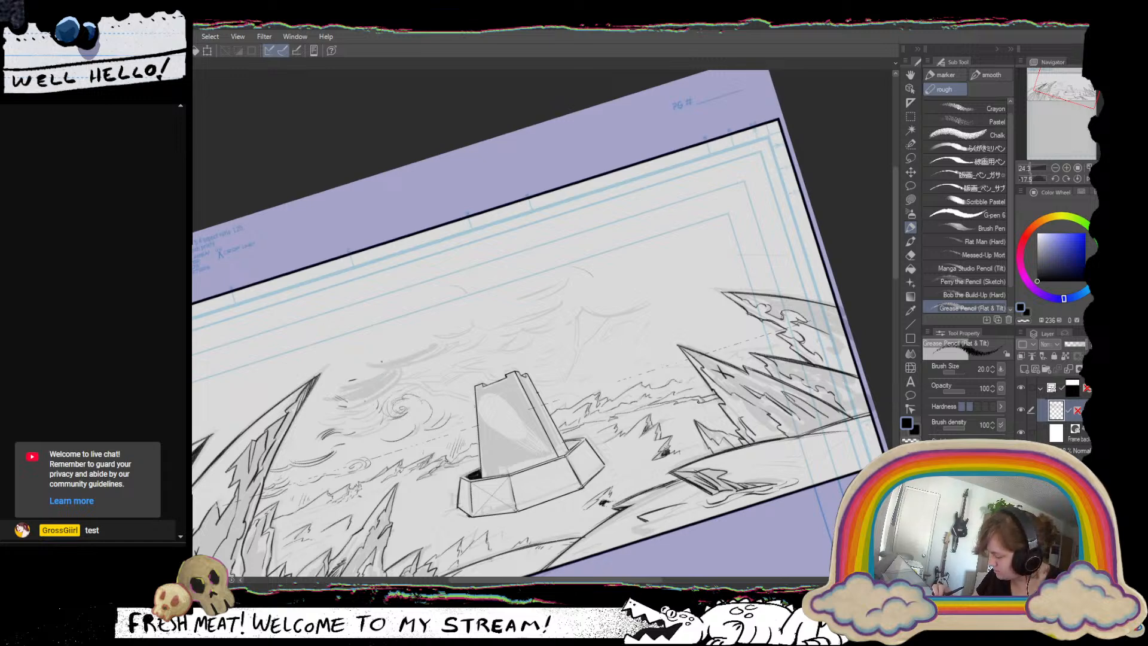
mouse_move(385, 369)
left_mouse_down()
mouse_move(397, 352)
mouse_move(404, 382)
mouse_move(419, 380)
mouse_move(408, 379)
left_mouse_up()
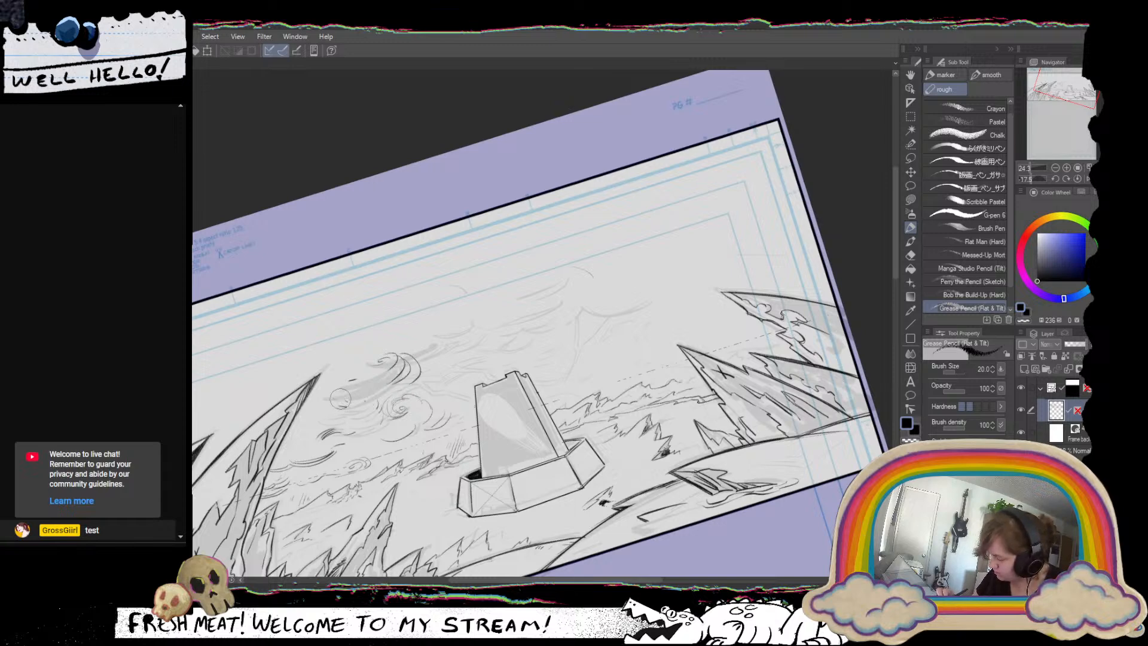
left_click_drag(338, 419, 415, 378)
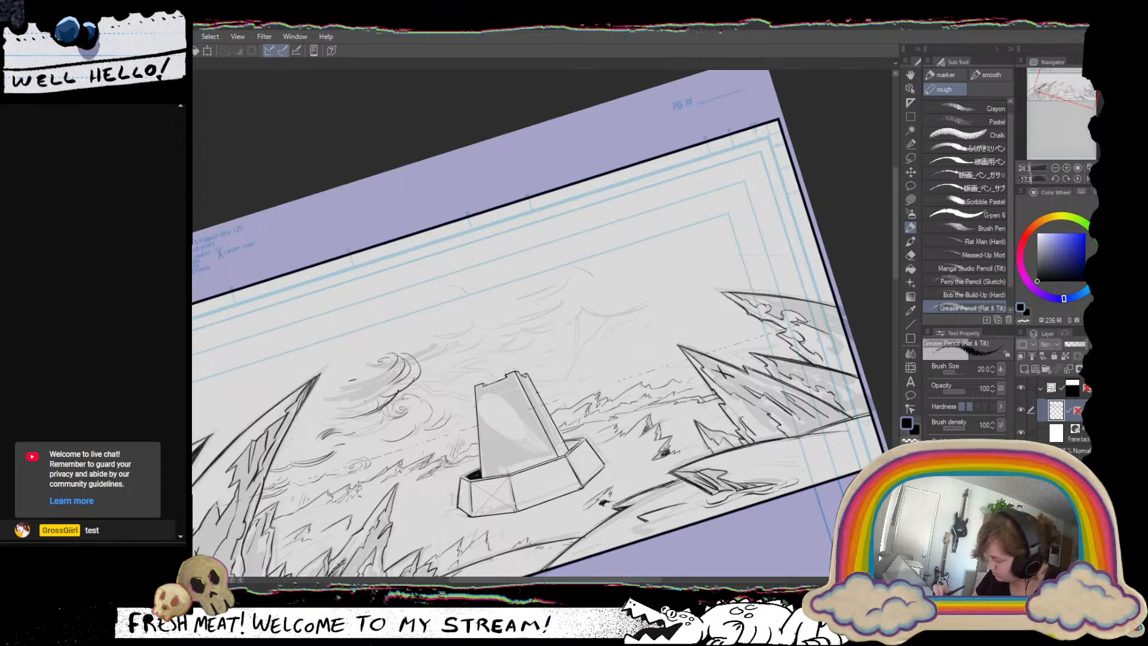
key("ctrl+z")
key("ctrl+z")
key("ctrl+z")
key("ctrl+z")
mouse_move(330, 407)
left_mouse_down()
mouse_move(400, 397)
mouse_move(414, 379)
left_mouse_up()
Add curved strokes above the curling cloud and ink a long sweeping line into its curl from above the spire tip.
left_click_drag(553, 424, 503, 446)
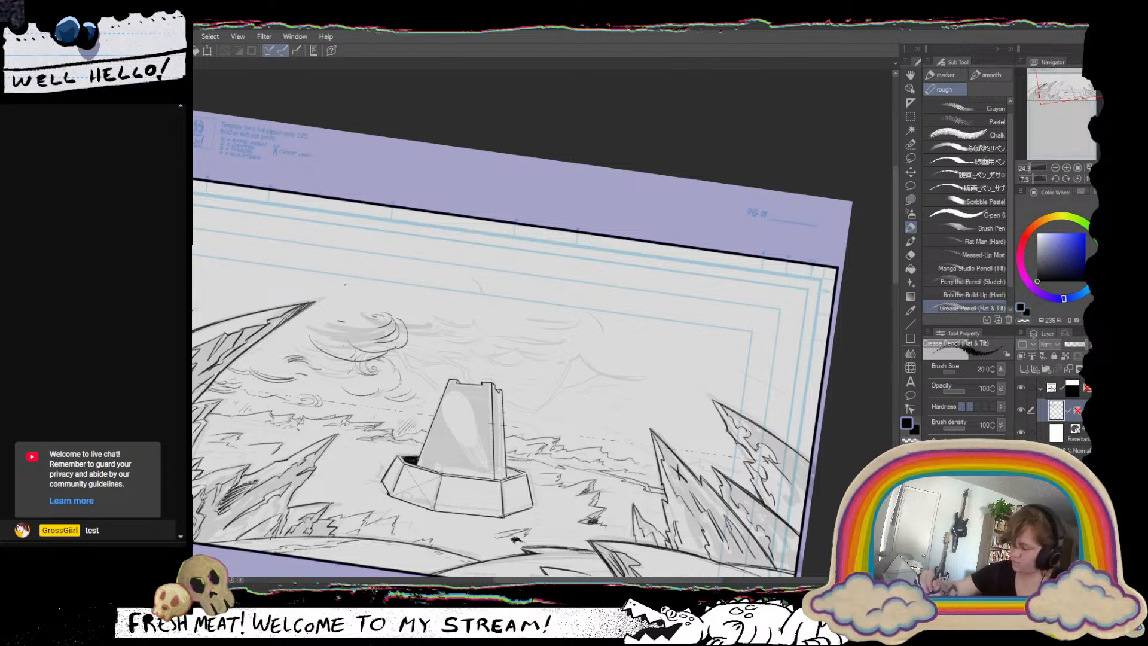
left_click_drag(344, 302, 386, 306)
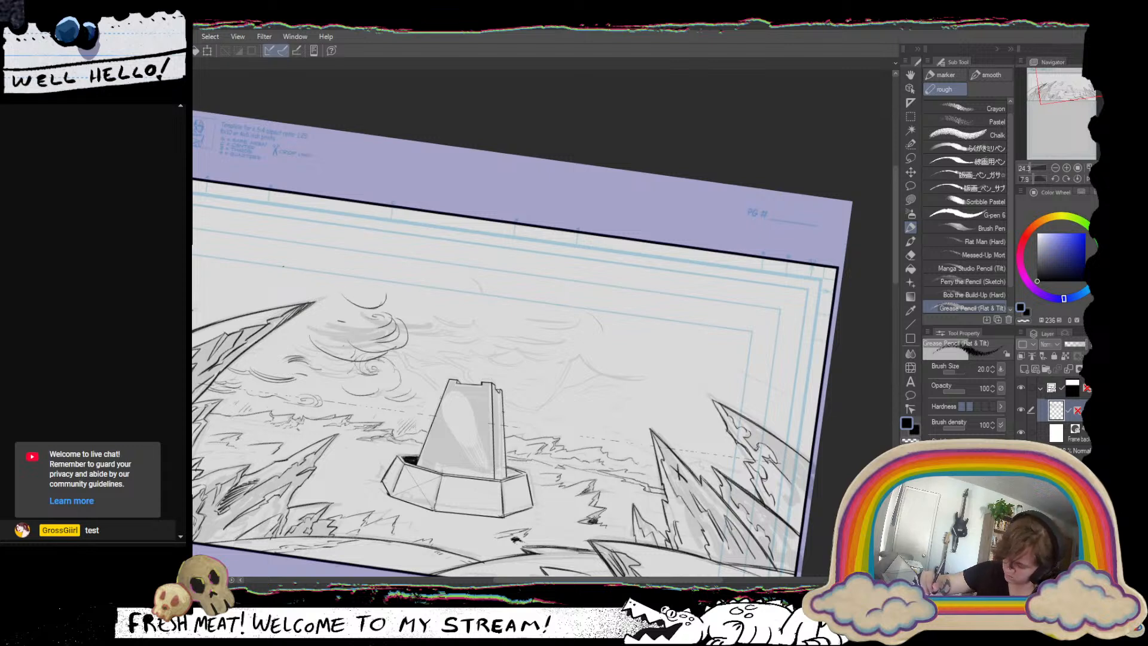
mouse_move(285, 265)
left_mouse_down()
mouse_move(385, 318)
mouse_move(373, 320)
left_mouse_up()
key("ctrl+z")
key("ctrl+z")
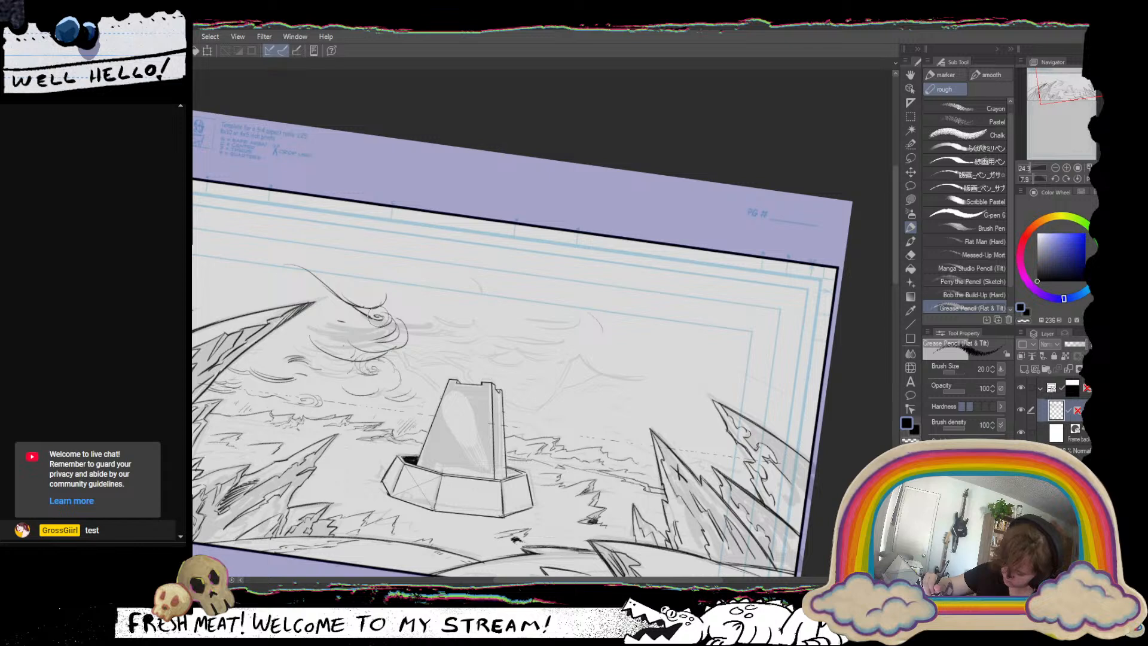
key("ctrl+z")
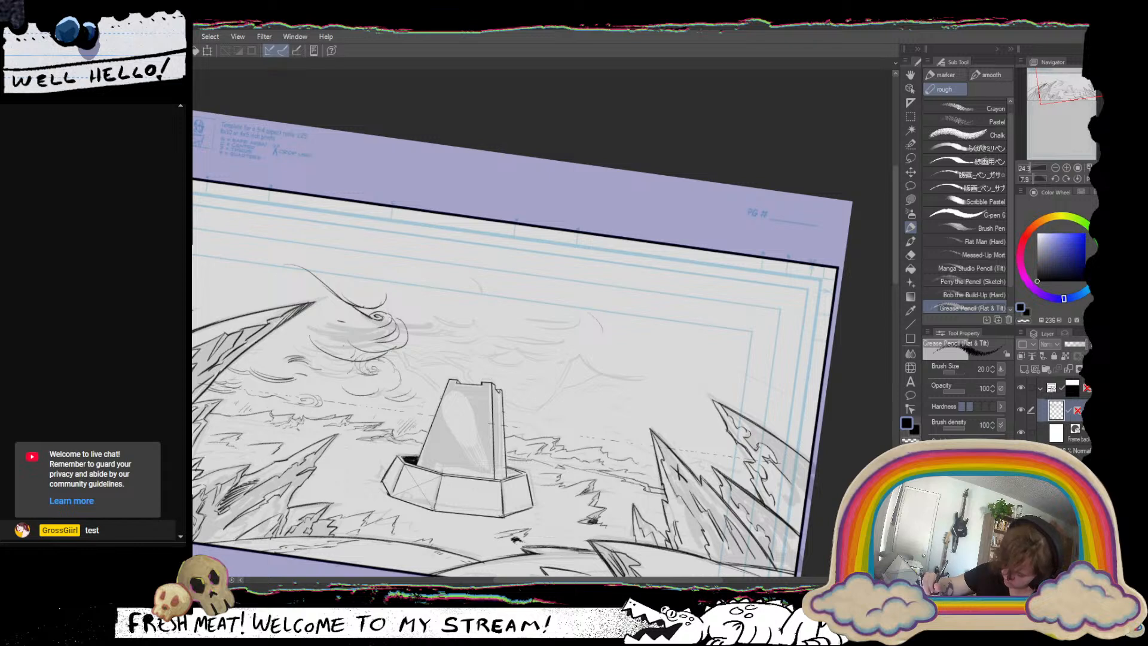
Ink the rounded, bumpy end of an upper cloud above the tower, undoing and redrawing its lobe.
mouse_move(434, 415)
left_mouse_down()
mouse_move(517, 417)
mouse_move(544, 402)
left_mouse_up()
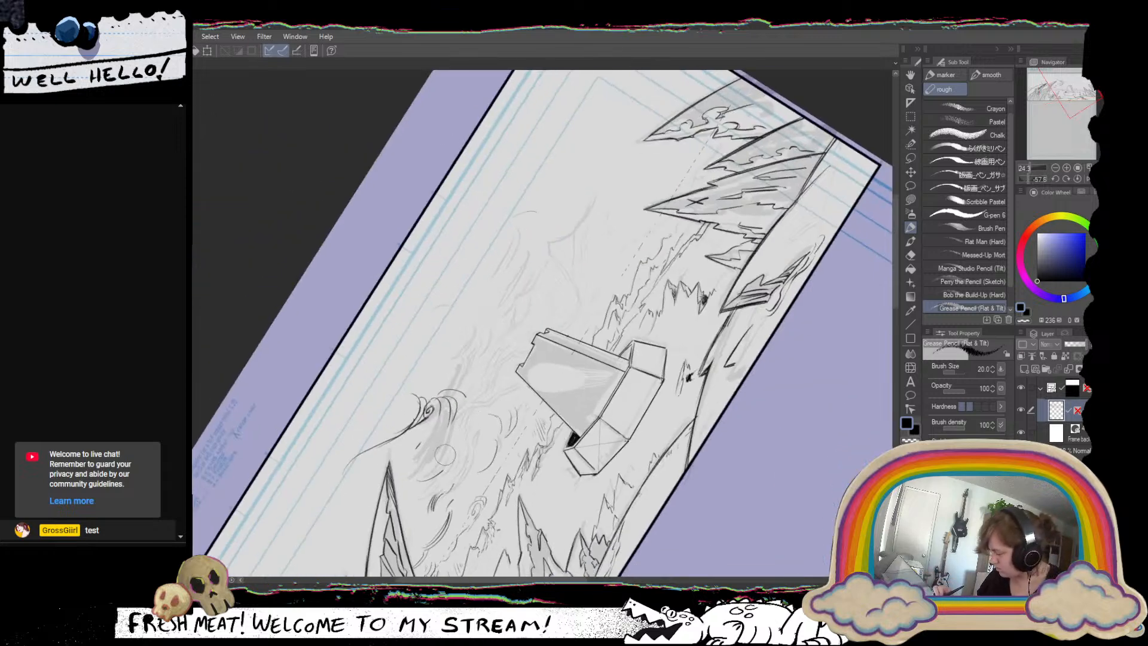
mouse_move(461, 423)
left_mouse_down()
mouse_move(588, 340)
mouse_move(577, 379)
mouse_move(593, 329)
mouse_move(625, 354)
mouse_move(522, 555)
mouse_move(472, 545)
left_mouse_up()
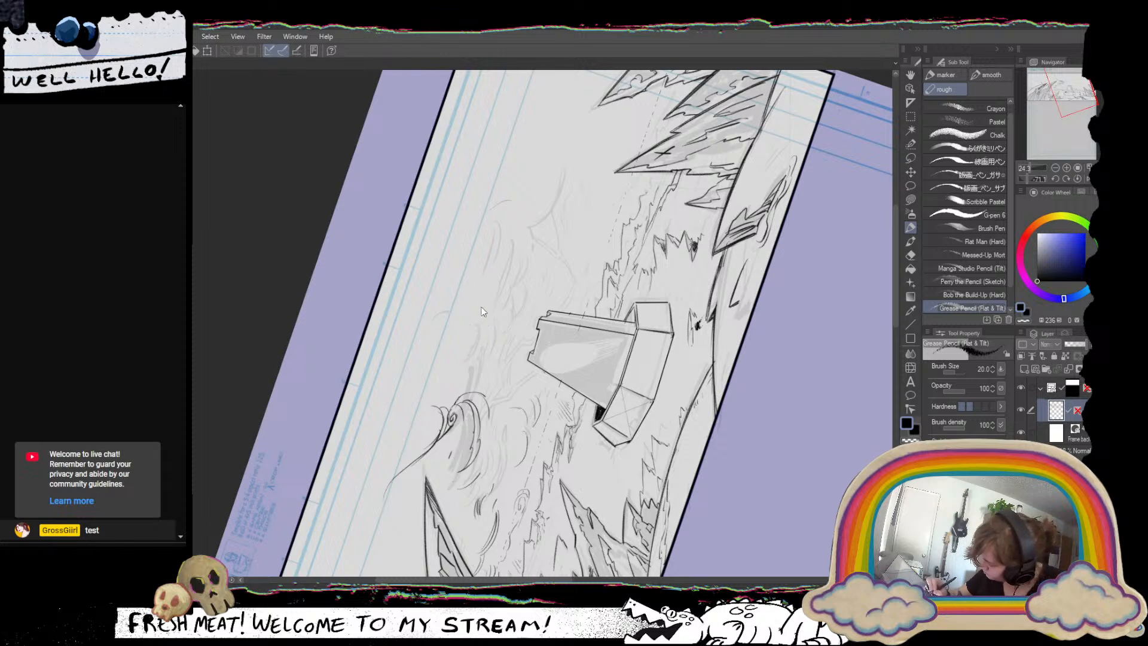
left_click_drag(476, 271, 484, 332)
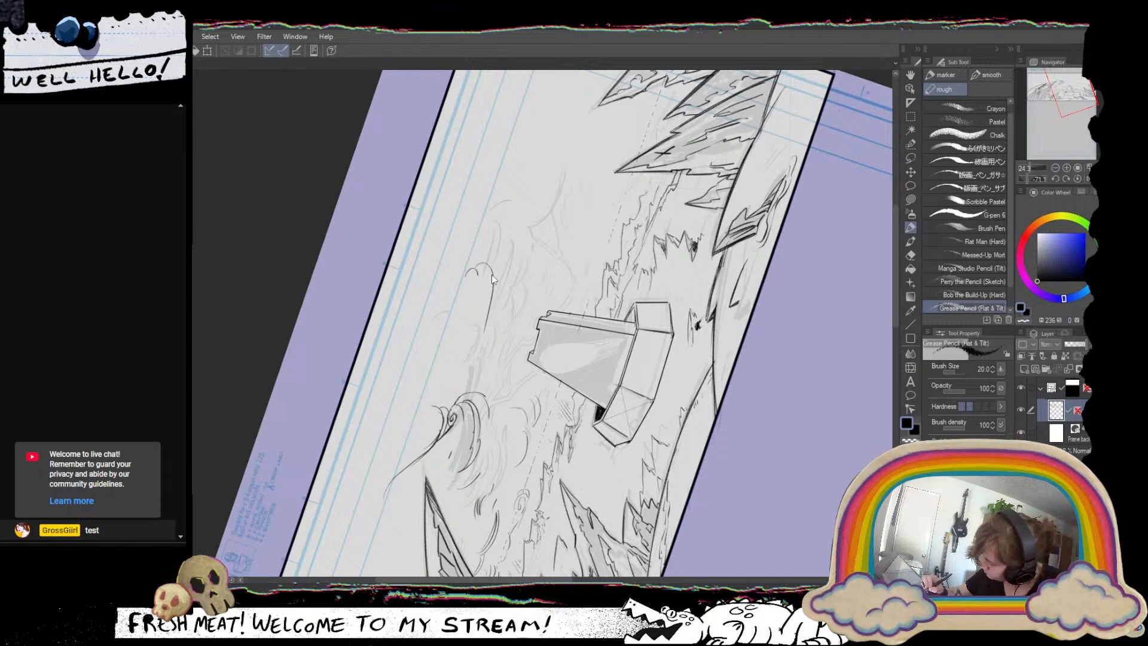
key("ctrl+z")
mouse_move(476, 268)
left_mouse_down()
mouse_move(487, 317)
mouse_move(460, 376)
left_mouse_up()
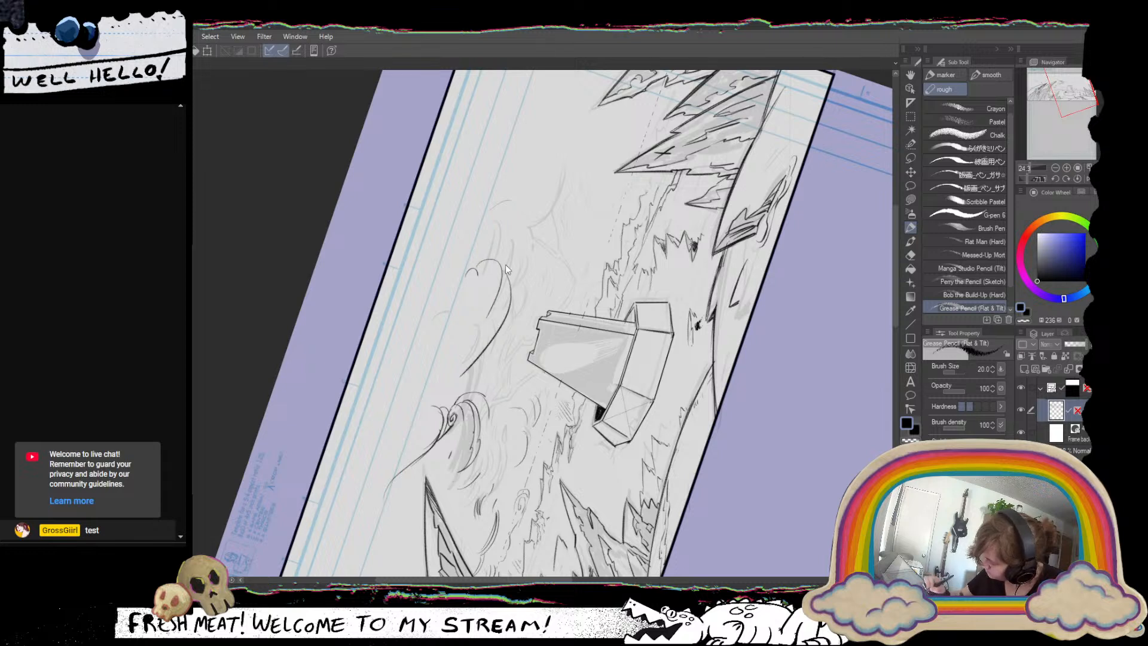
key("ctrl+z")
left_click_drag(504, 269, 475, 358)
key("ctrl+z")
Ink the underside of the rounded cloud and join it back to the curling cloud with a flowing line.
key("ctrl+z")
left_click_drag(478, 268, 471, 338)
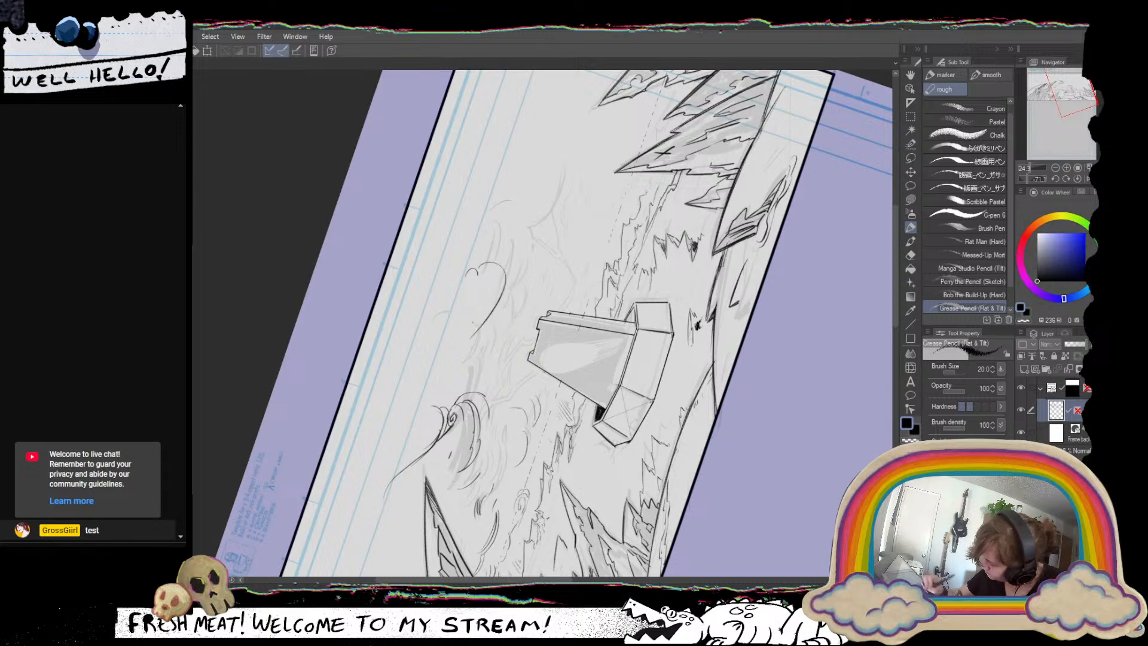
left_click_drag(510, 293, 461, 365)
key("ctrl+z")
left_click_drag(502, 298, 464, 363)
left_click_drag(415, 429, 482, 351)
Ink tapering strokes along the tail of the curling cloud above the tall curved spire's tip.
left_click_drag(673, 437, 604, 493)
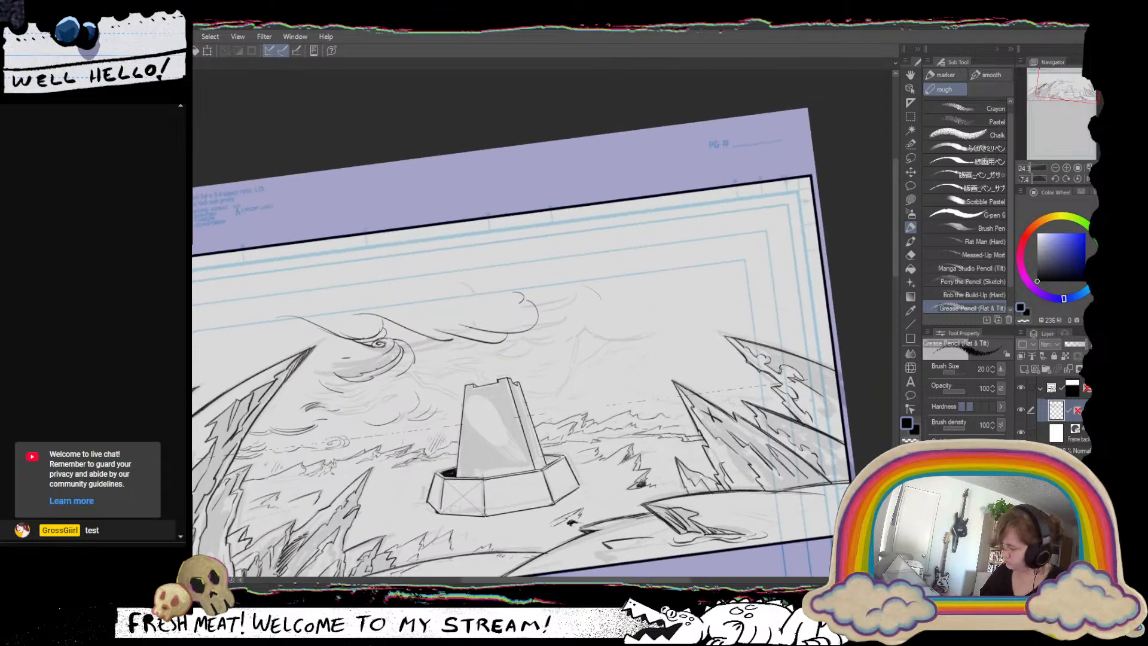
left_click_drag(634, 455, 574, 413)
left_click_drag(657, 419, 642, 434)
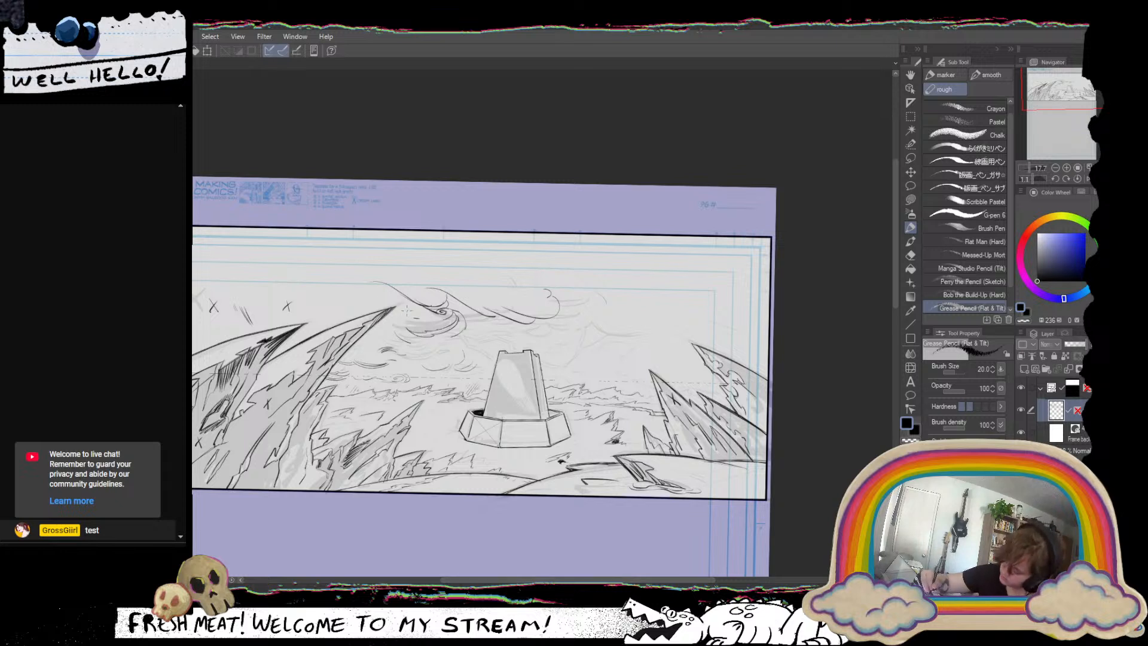
left_click_drag(386, 286, 414, 304)
left_click_drag(386, 287, 414, 309)
mouse_move(398, 301)
left_mouse_down()
mouse_move(442, 346)
mouse_move(481, 327)
left_mouse_up()
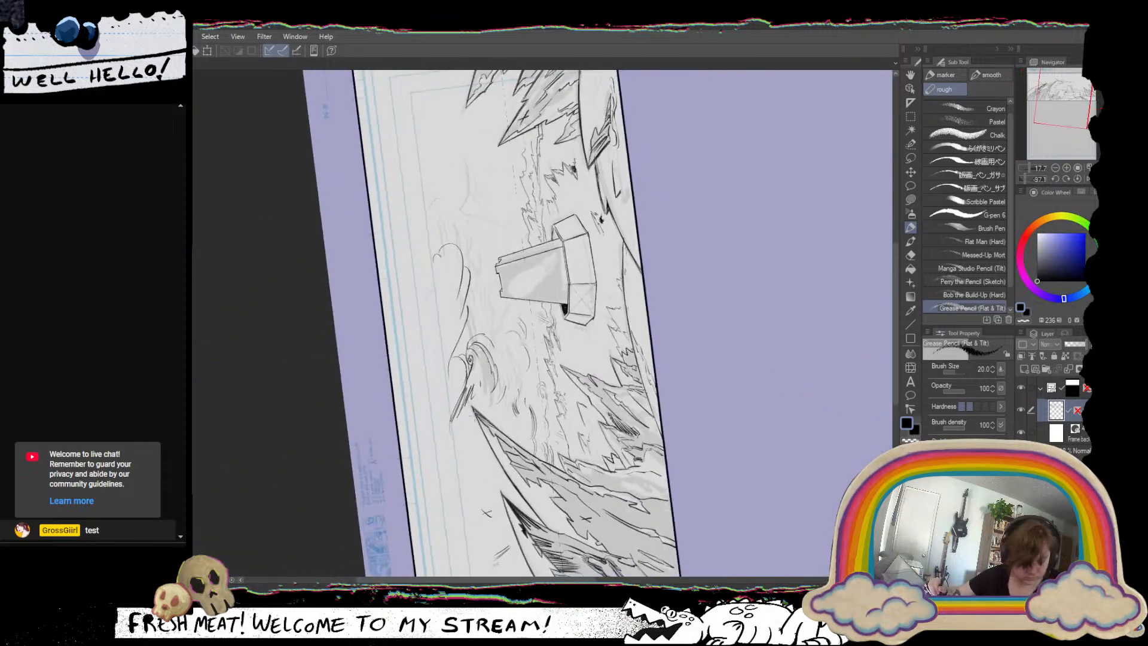
Touch up the outline at the tall curved spire's tip, undoing an erasing stroke and re-inking the edge.
left_click_drag(473, 408, 484, 422)
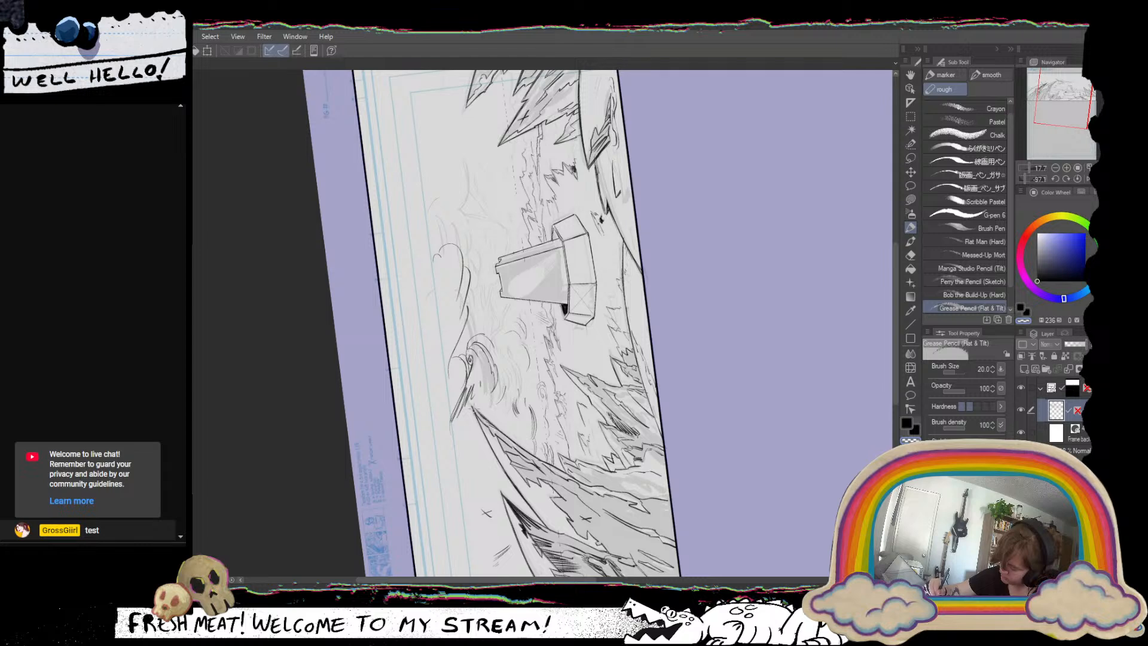
left_click_drag(478, 413, 432, 402)
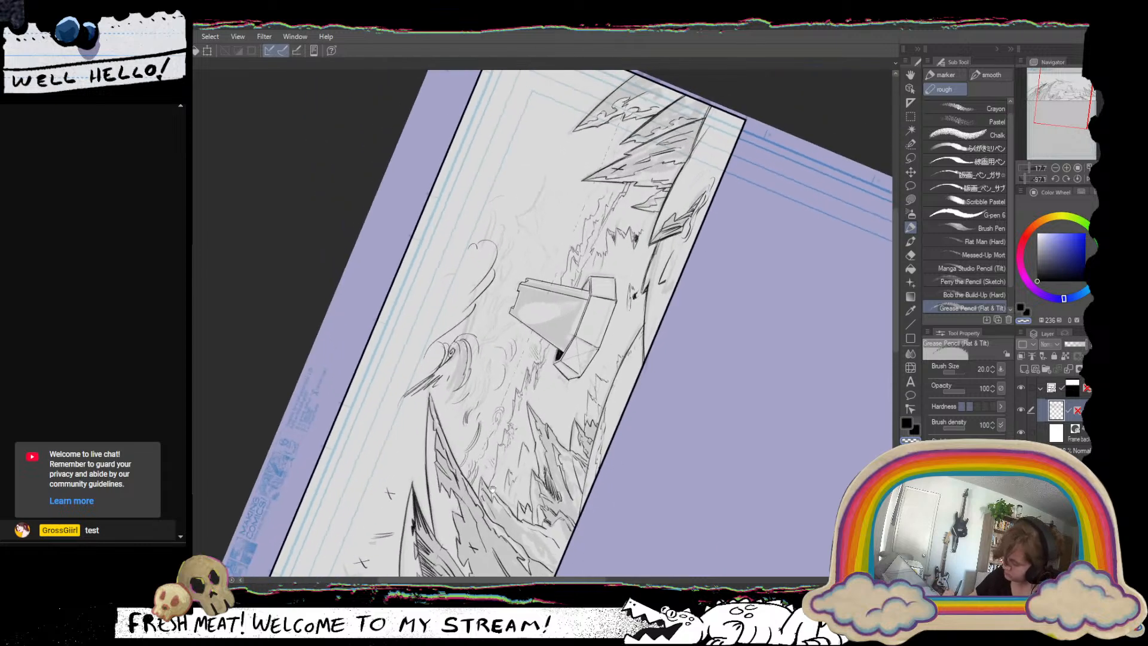
key("ctrl+z")
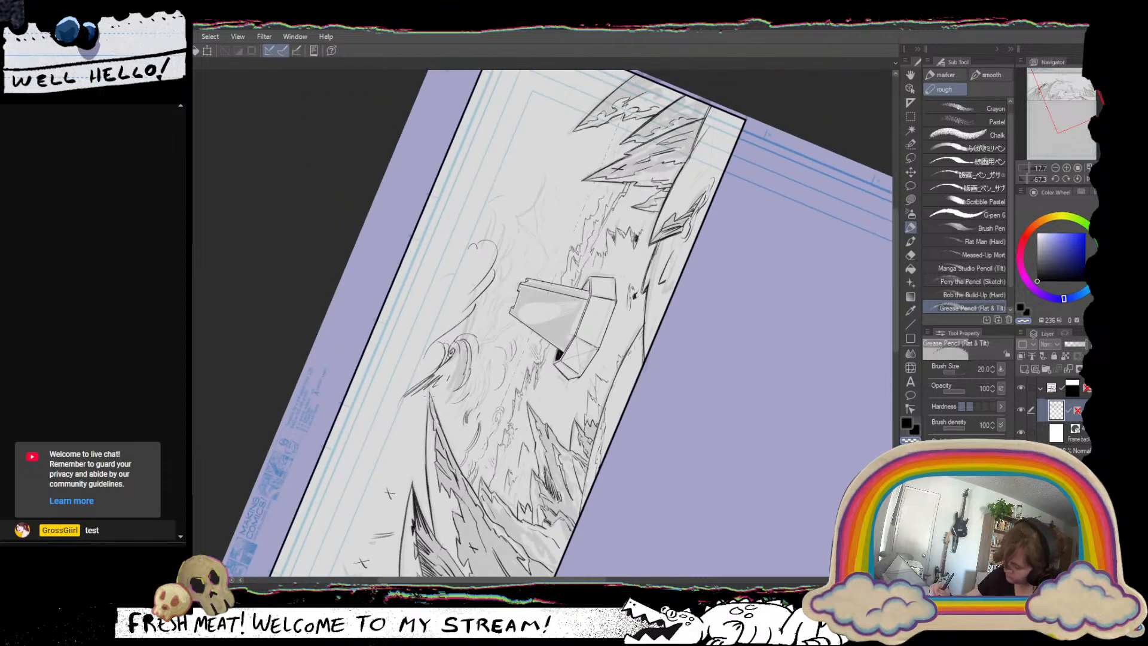
key("c")
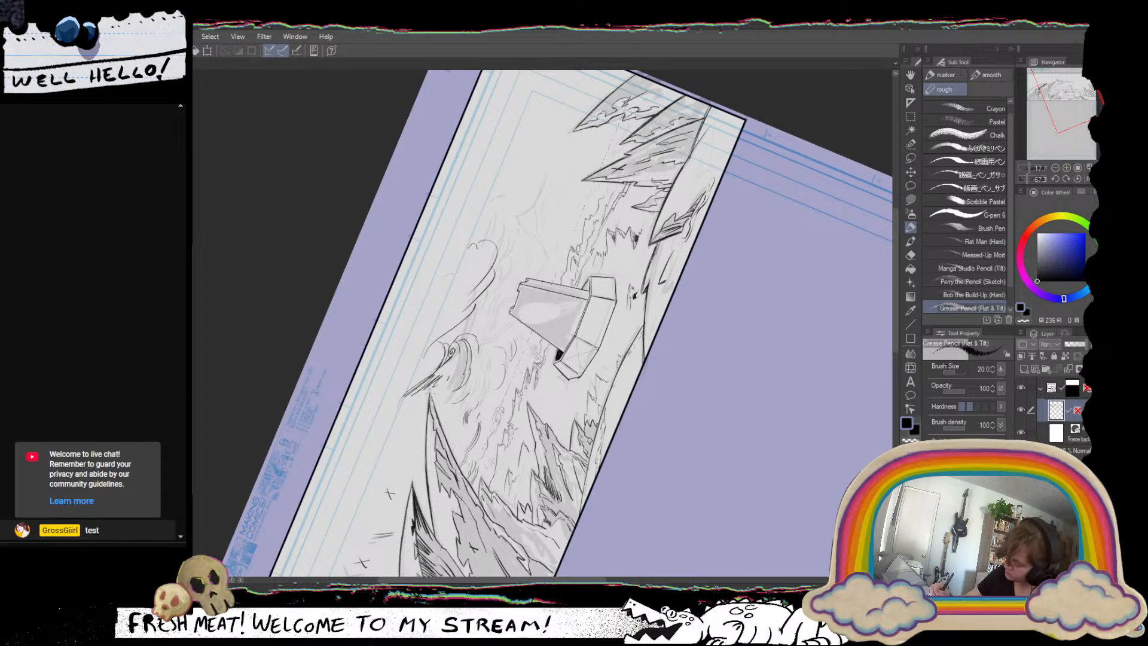
left_click_drag(430, 395, 440, 427)
left_click_drag(598, 459, 533, 480)
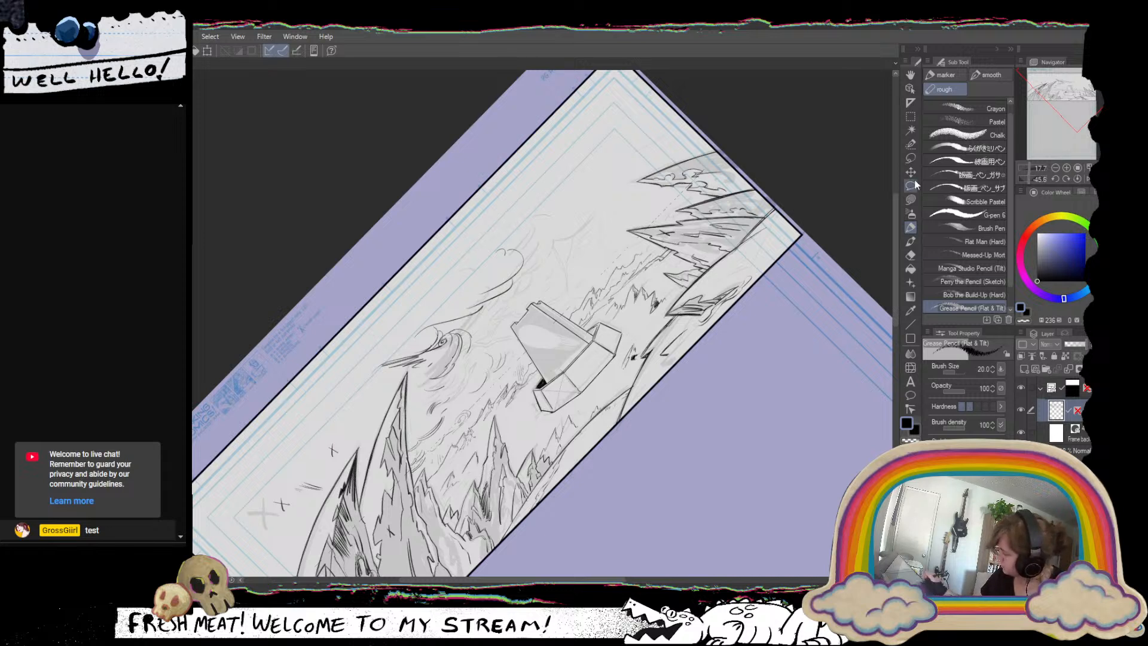
Try lasso-filling the sky black on the line art layer, around the tall curved spires and up to the panel's upper border.
left_click(911, 199)
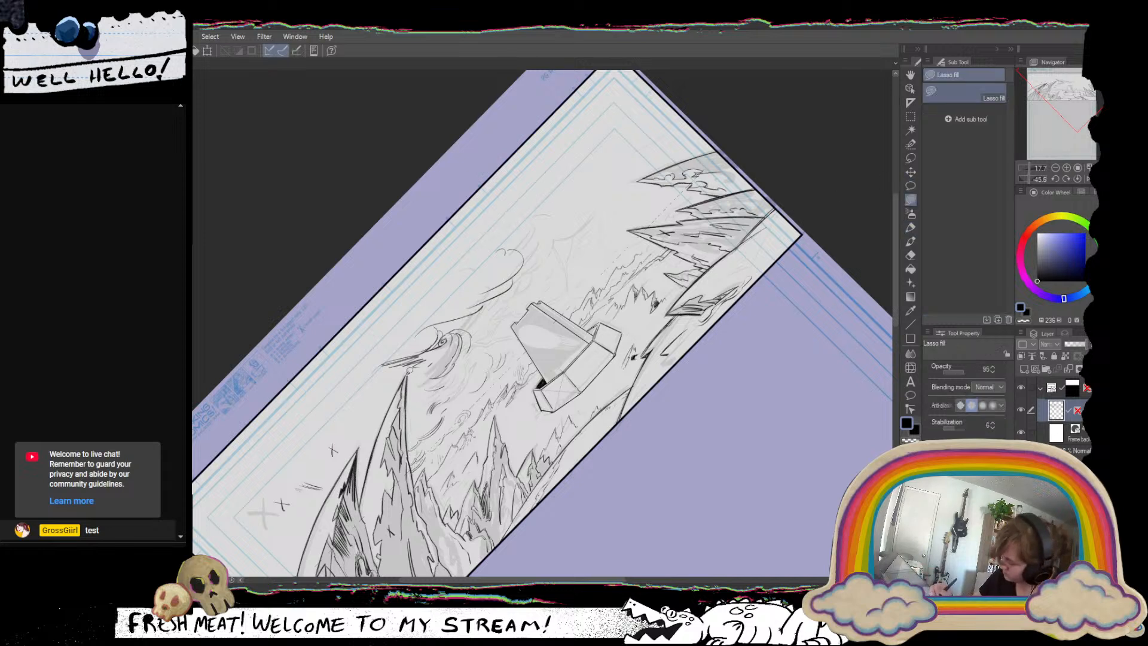
mouse_move(410, 443)
left_mouse_down()
mouse_move(424, 426)
mouse_move(419, 372)
mouse_move(327, 423)
left_mouse_up()
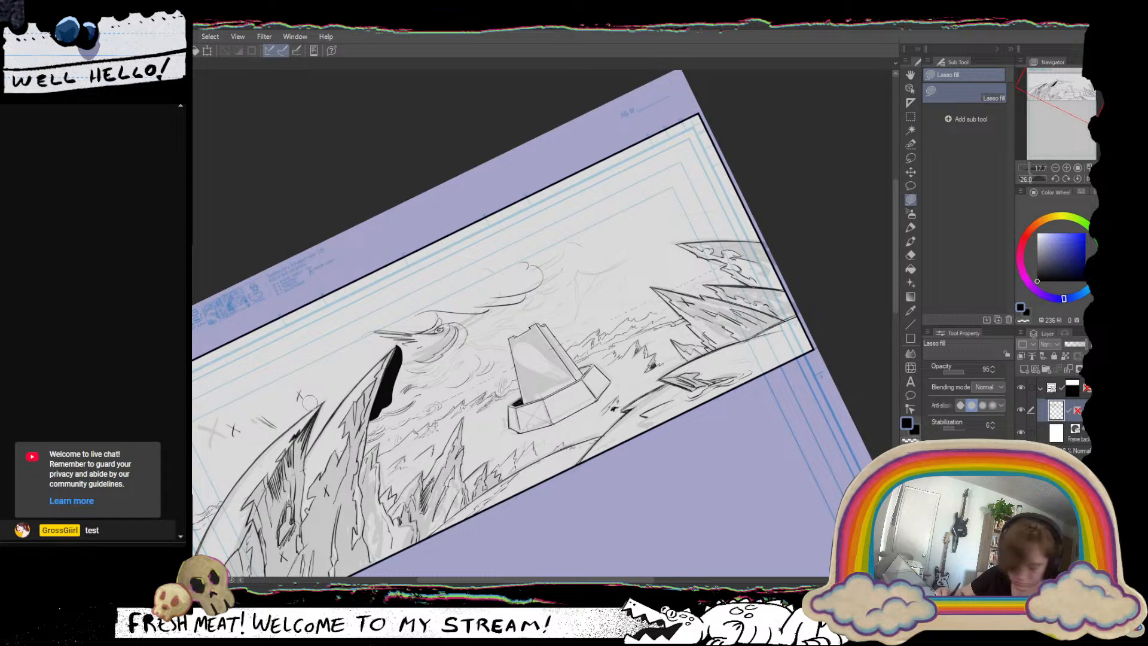
key("c")
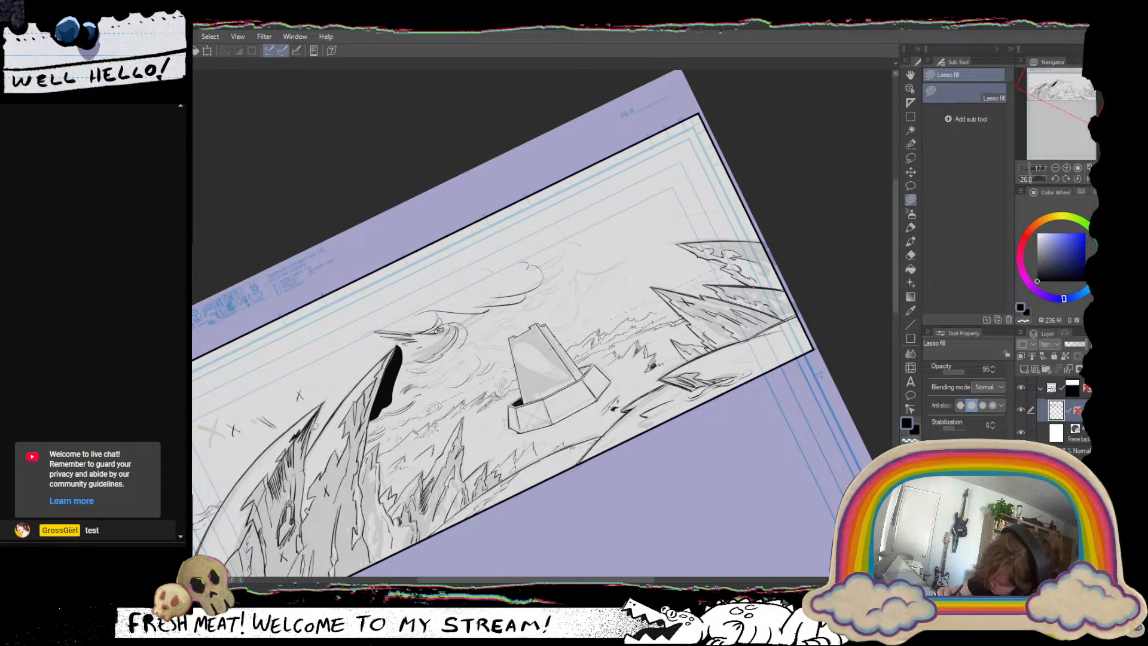
key("c")
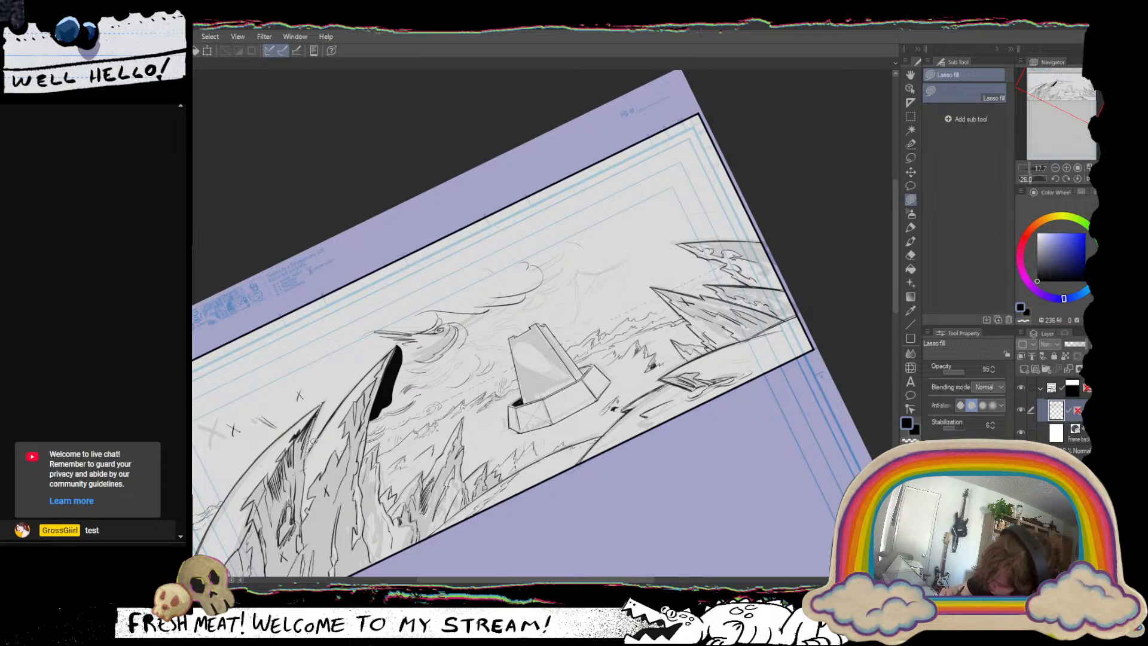
mouse_move(395, 345)
left_mouse_down()
mouse_move(378, 324)
mouse_move(197, 396)
left_mouse_up()
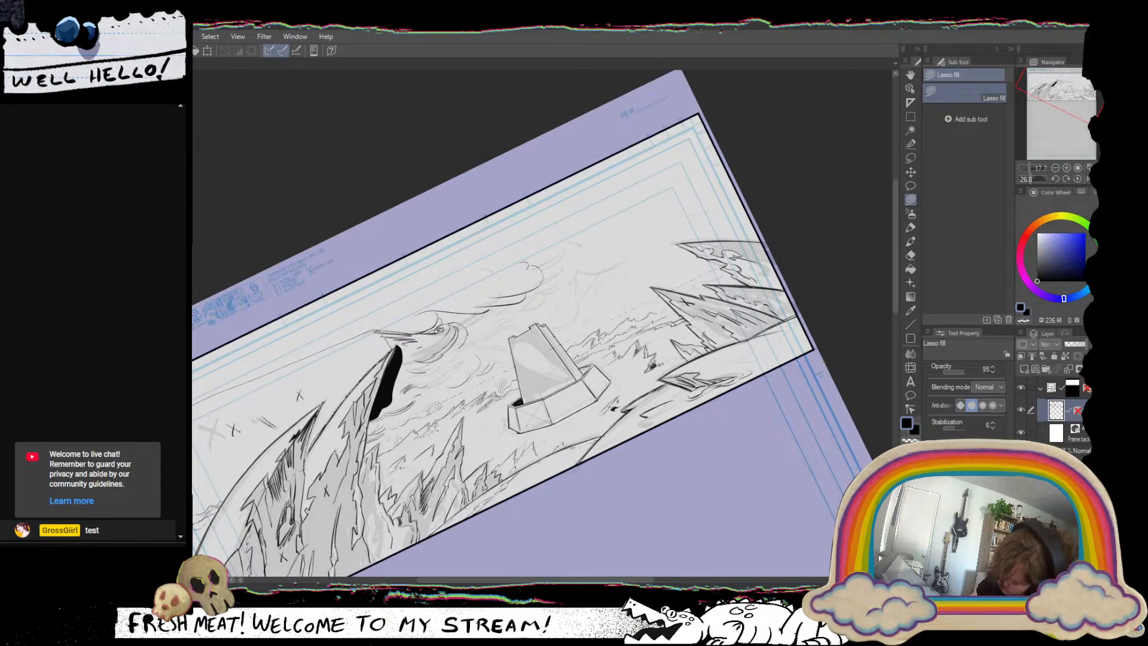
mouse_move(195, 511)
left_mouse_down()
mouse_move(322, 402)
mouse_move(318, 387)
left_mouse_up()
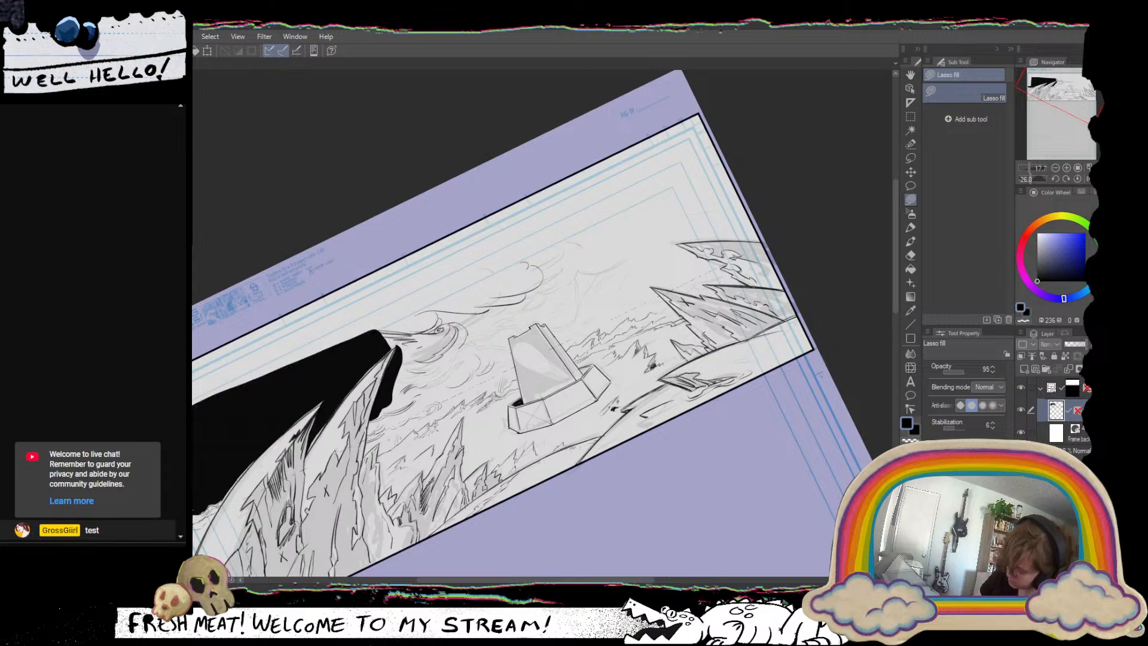
mouse_move(206, 430)
left_mouse_down()
mouse_move(364, 236)
mouse_move(383, 322)
left_mouse_up()
left_click_drag(522, 406, 494, 417)
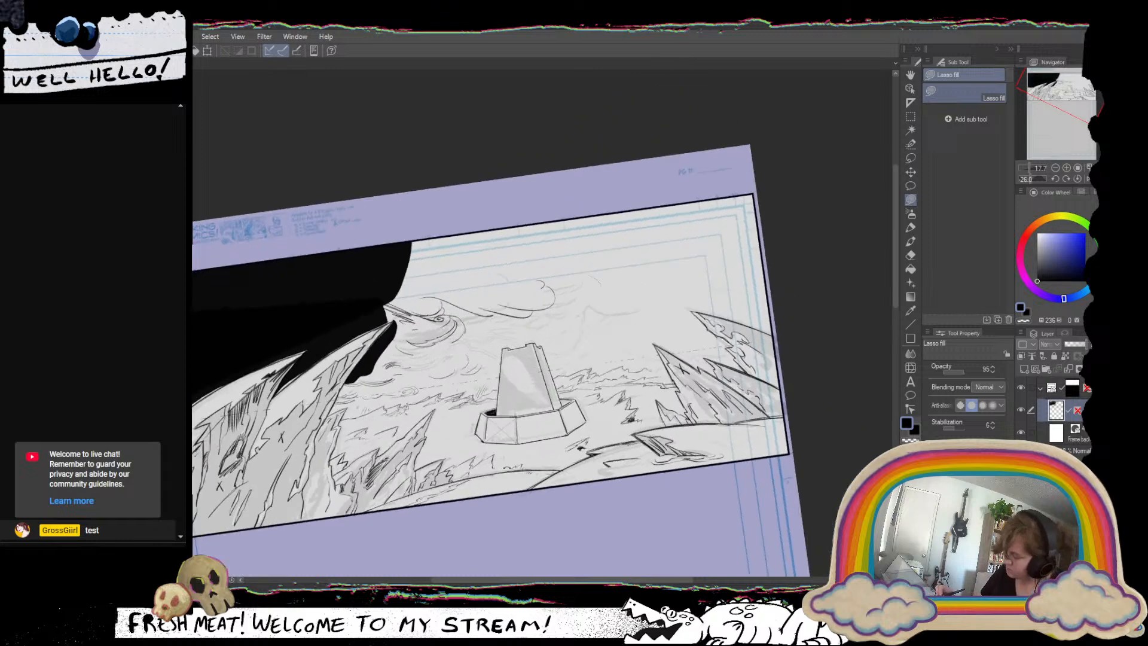
Try lasso-filling the opposite upper corner of the sky black above the far spires.
scroll(536, 466, "down", 3)
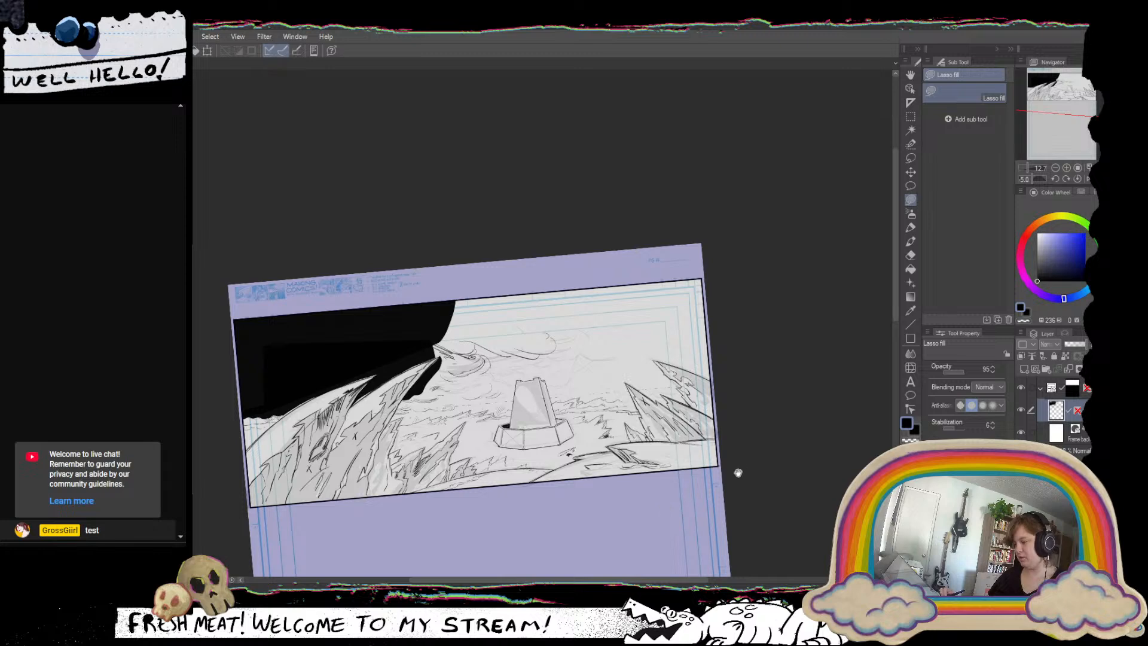
left_click_drag(738, 472, 722, 481)
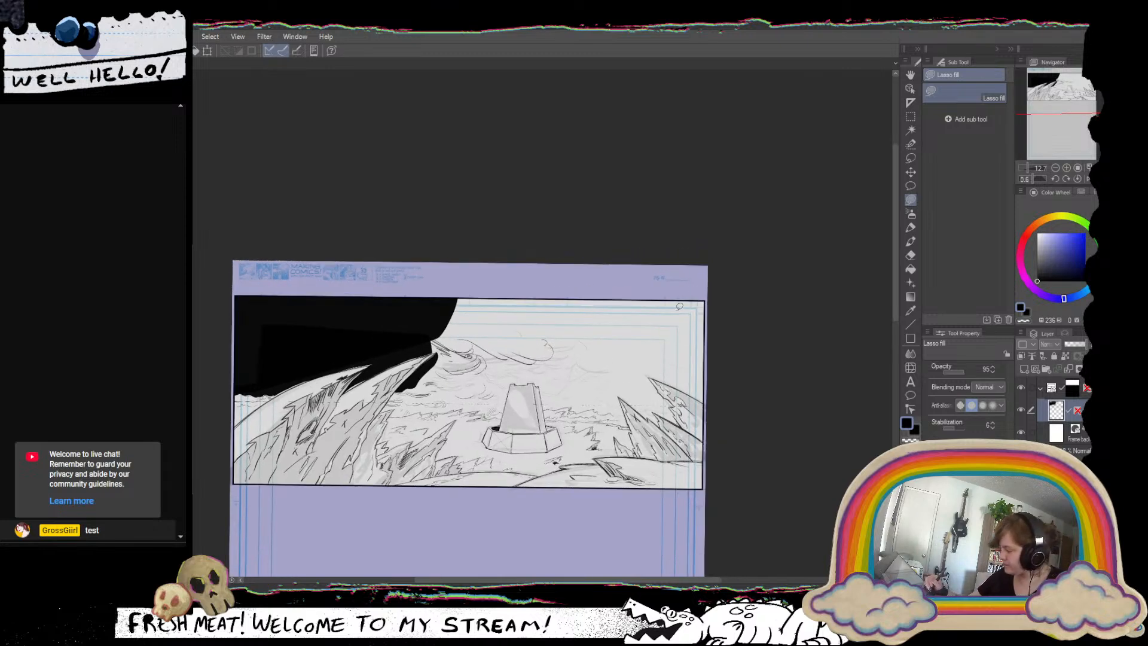
mouse_move(711, 294)
left_mouse_down()
mouse_move(643, 323)
mouse_move(650, 287)
left_mouse_up()
left_click_drag(750, 423, 633, 430)
mouse_move(505, 282)
left_mouse_down()
mouse_move(559, 409)
mouse_move(525, 255)
mouse_move(522, 316)
mouse_move(565, 409)
mouse_move(547, 218)
mouse_move(487, 210)
left_mouse_up()
key("ctrl+z")
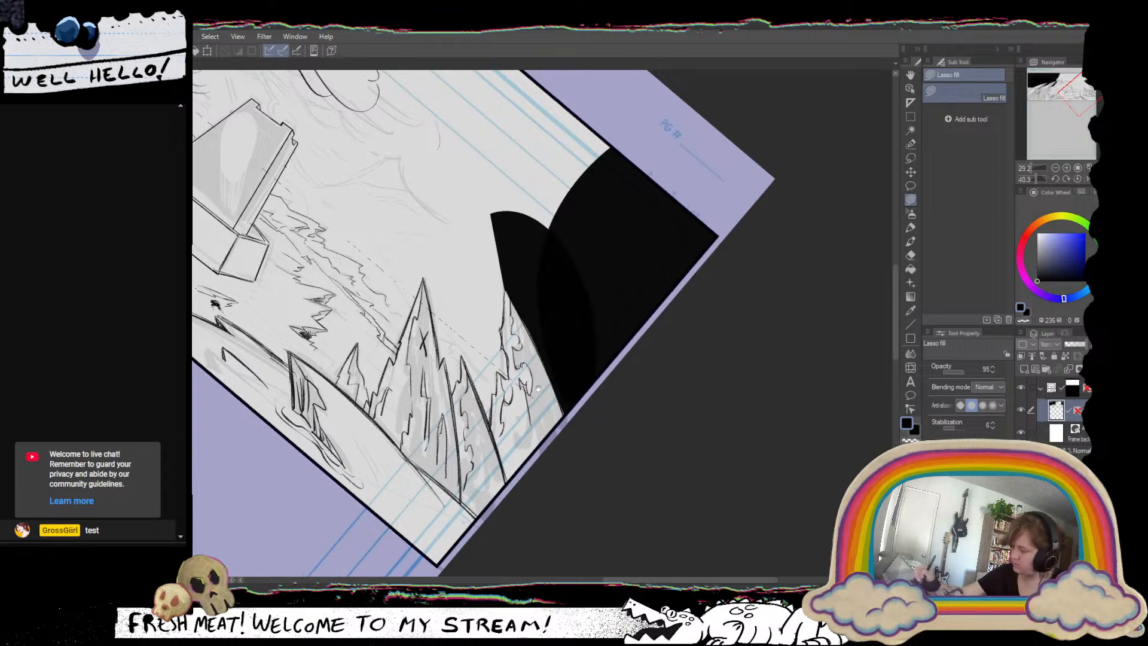
mouse_move(667, 308)
left_mouse_down()
mouse_move(635, 236)
mouse_move(571, 202)
left_mouse_up()
Undo all the black sky fills on the line art layer.
mouse_move(522, 371)
left_mouse_down()
mouse_move(553, 393)
mouse_move(580, 240)
left_mouse_up()
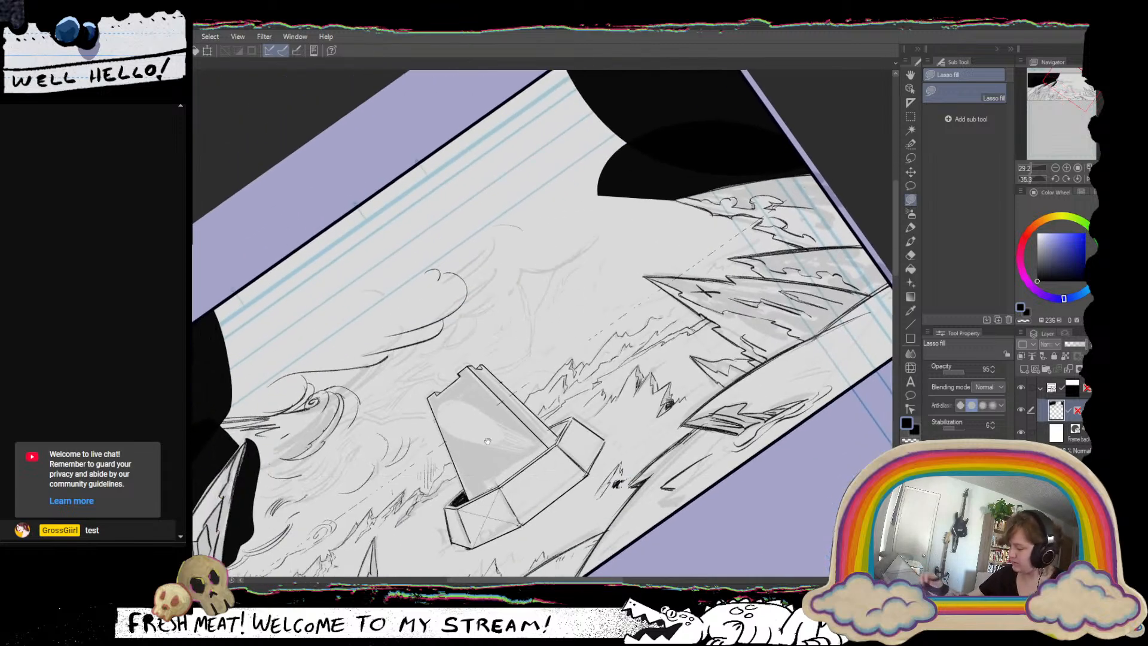
left_click_drag(409, 406, 478, 345)
scroll(510, 389, "up", 2)
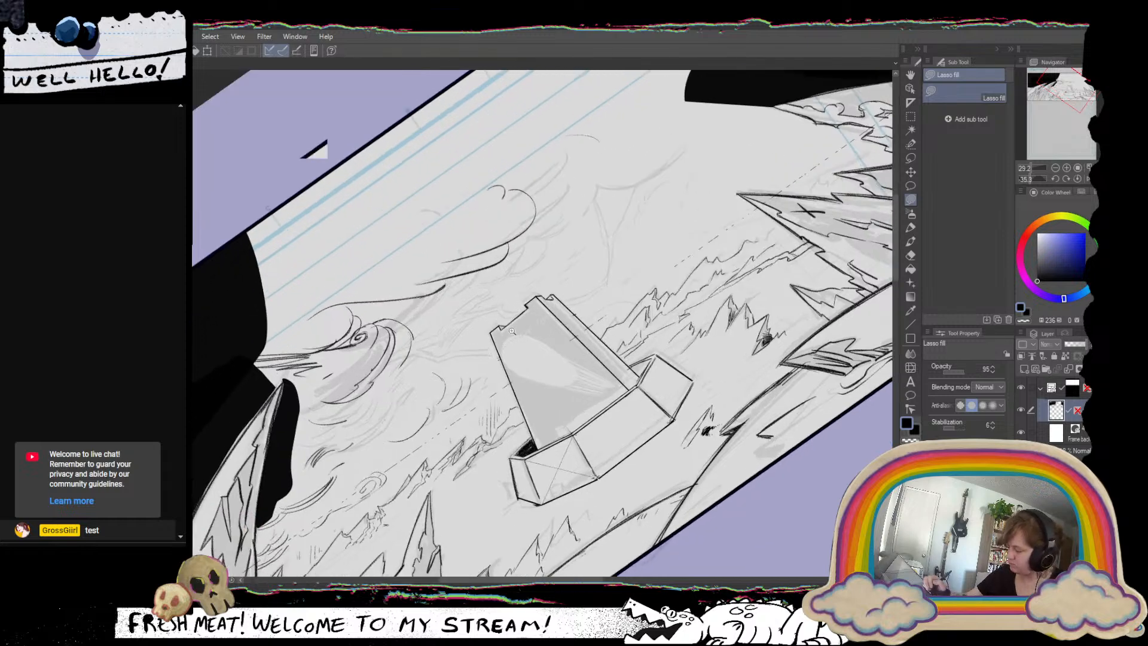
scroll(523, 386, "down", 3)
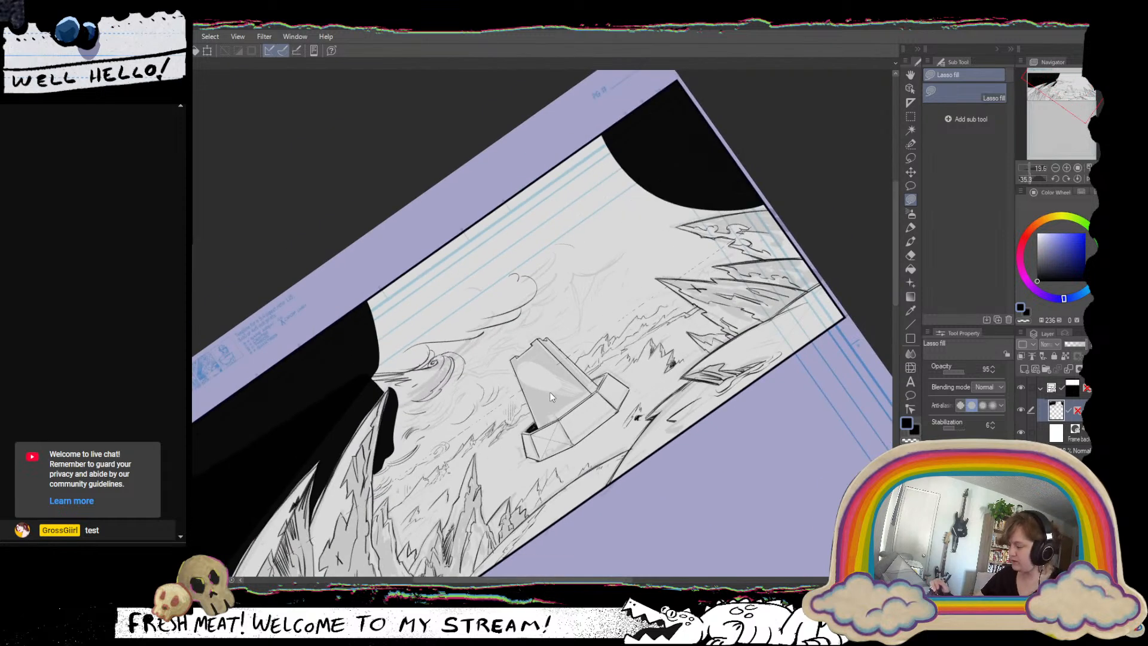
key("ctrl+z")
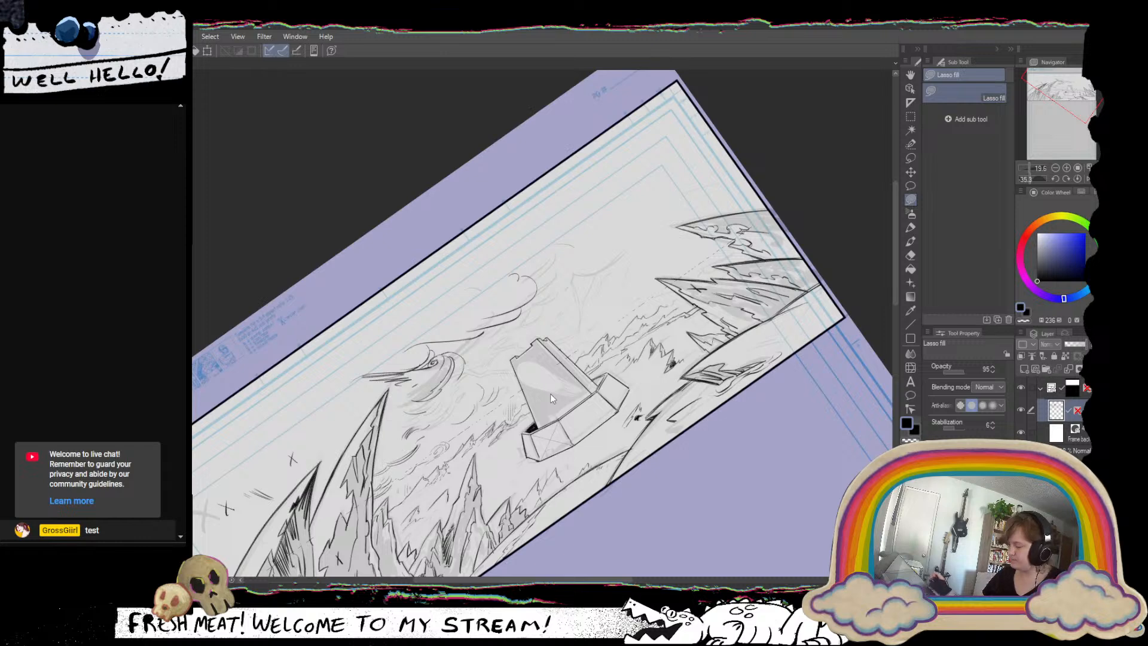
Add a new layer and lasso-fill the panel's left sky black, following the ridge and the first curved spire.
left_click(1024, 367)
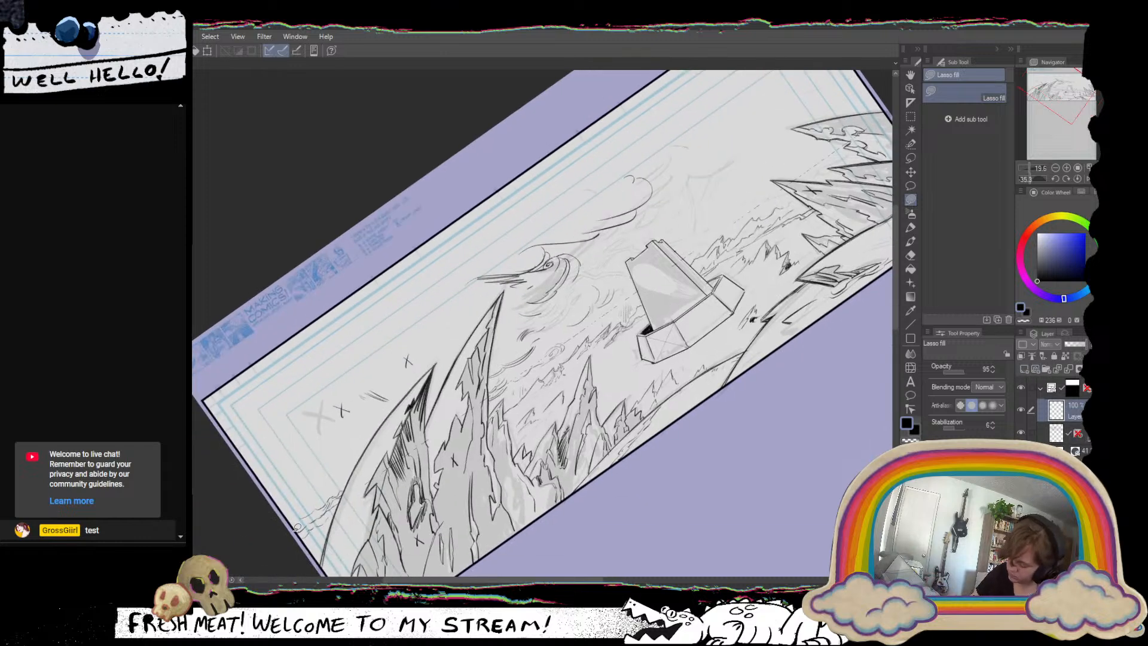
mouse_move(297, 527)
left_mouse_down()
mouse_move(340, 497)
mouse_move(263, 525)
mouse_move(242, 318)
mouse_move(352, 471)
left_mouse_up()
left_click_drag(327, 501, 286, 531)
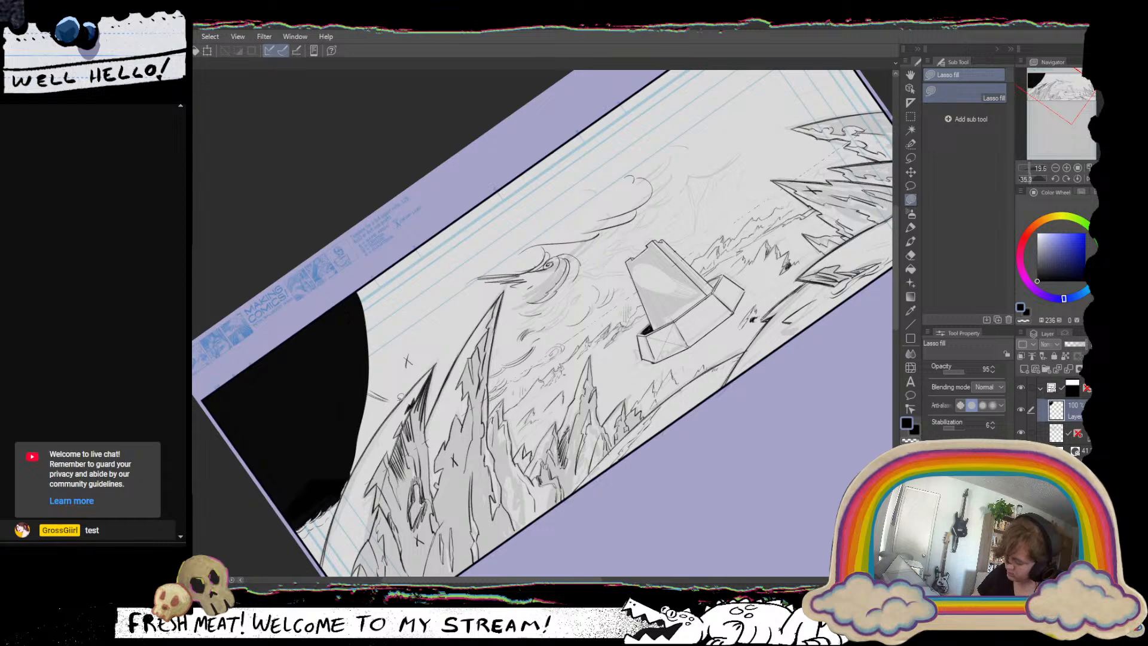
left_click_drag(440, 410, 413, 450)
mouse_move(322, 525)
left_mouse_down()
mouse_move(316, 534)
mouse_move(297, 461)
mouse_move(442, 299)
mouse_move(415, 399)
left_mouse_up()
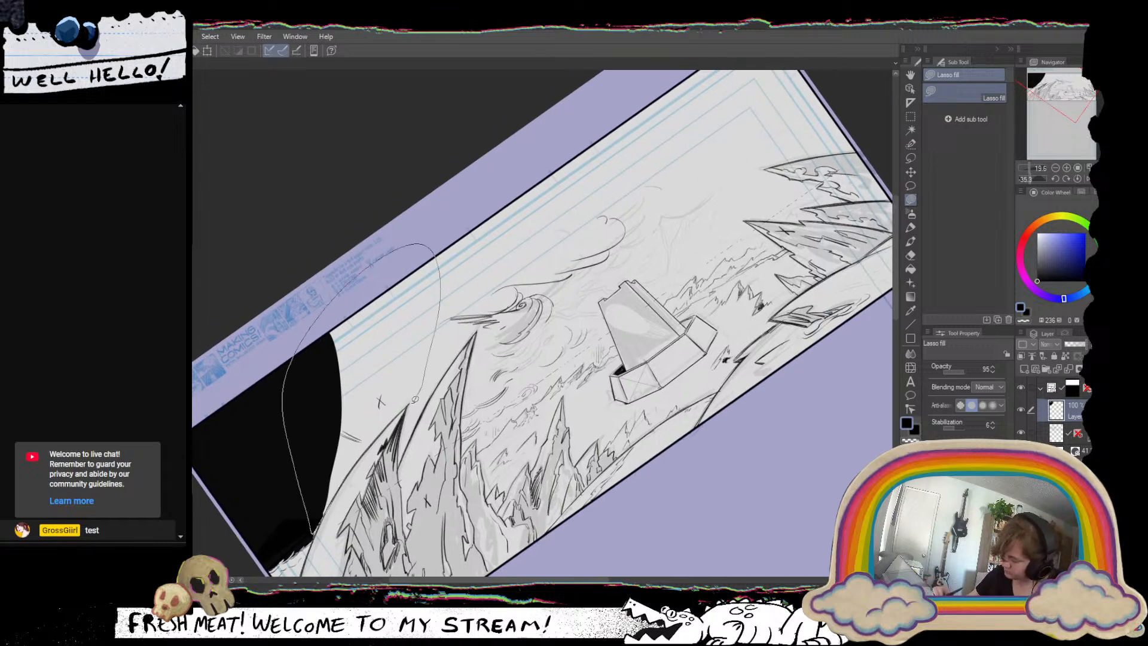
left_click_drag(369, 446, 315, 515)
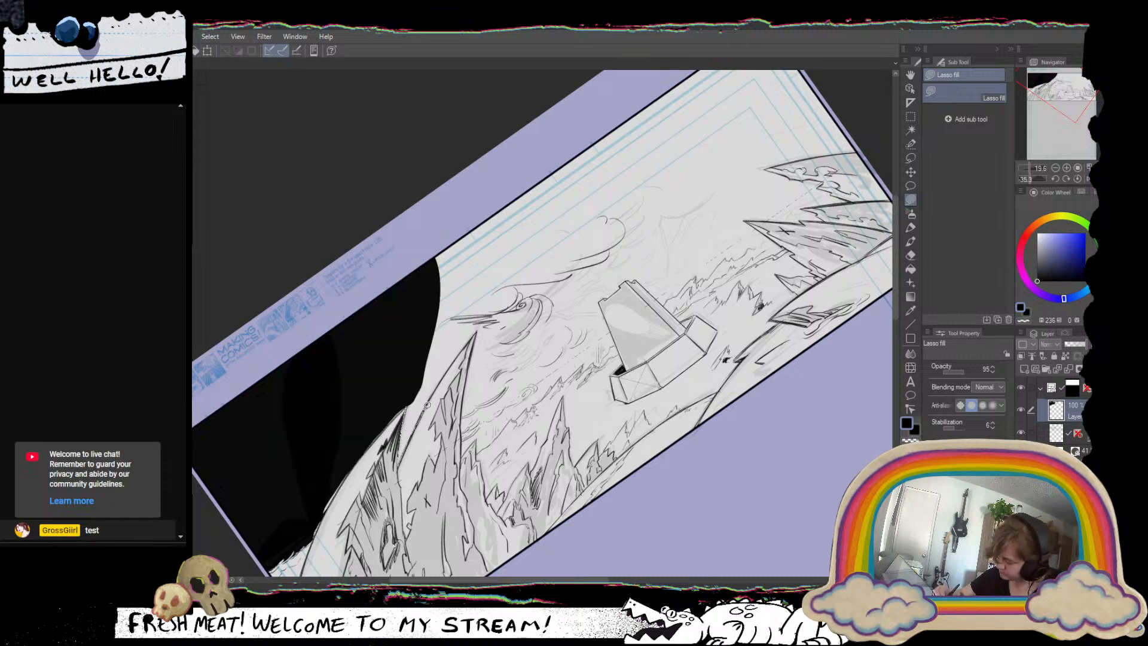
Lasso-fill the sky black between the curved spires and past the tall one, following the horizon to the central tower.
mouse_move(478, 320)
left_mouse_down()
mouse_move(403, 330)
mouse_move(401, 446)
mouse_move(343, 326)
mouse_move(356, 385)
left_mouse_up()
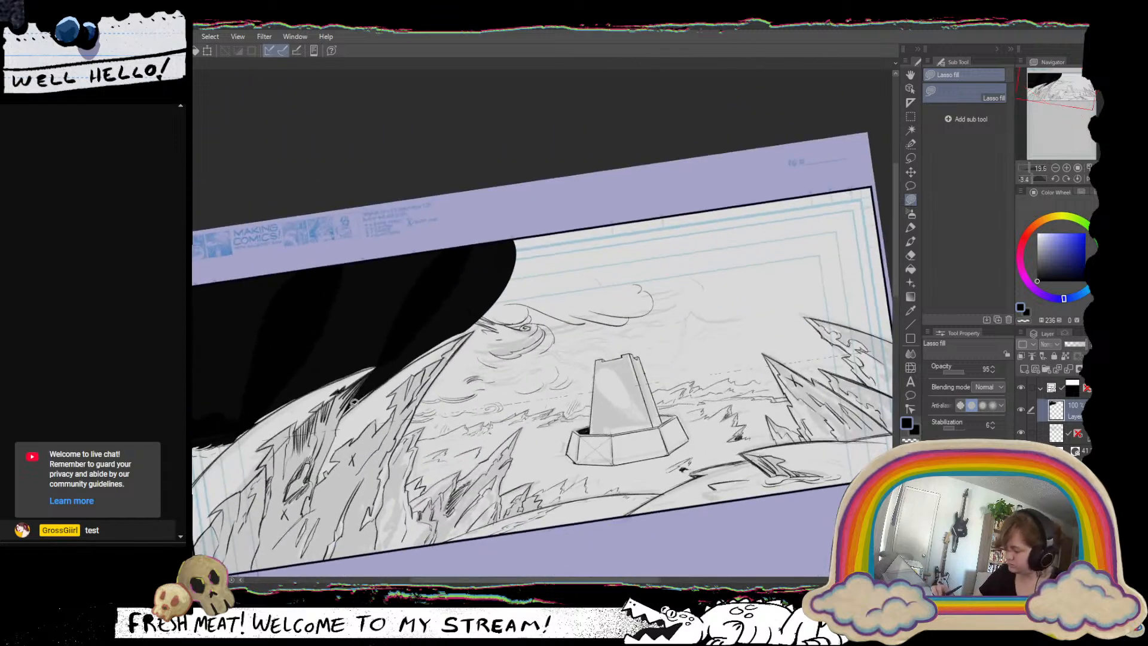
mouse_move(479, 327)
left_mouse_down()
mouse_move(397, 361)
mouse_move(518, 266)
left_mouse_up()
left_click_drag(690, 361, 566, 405)
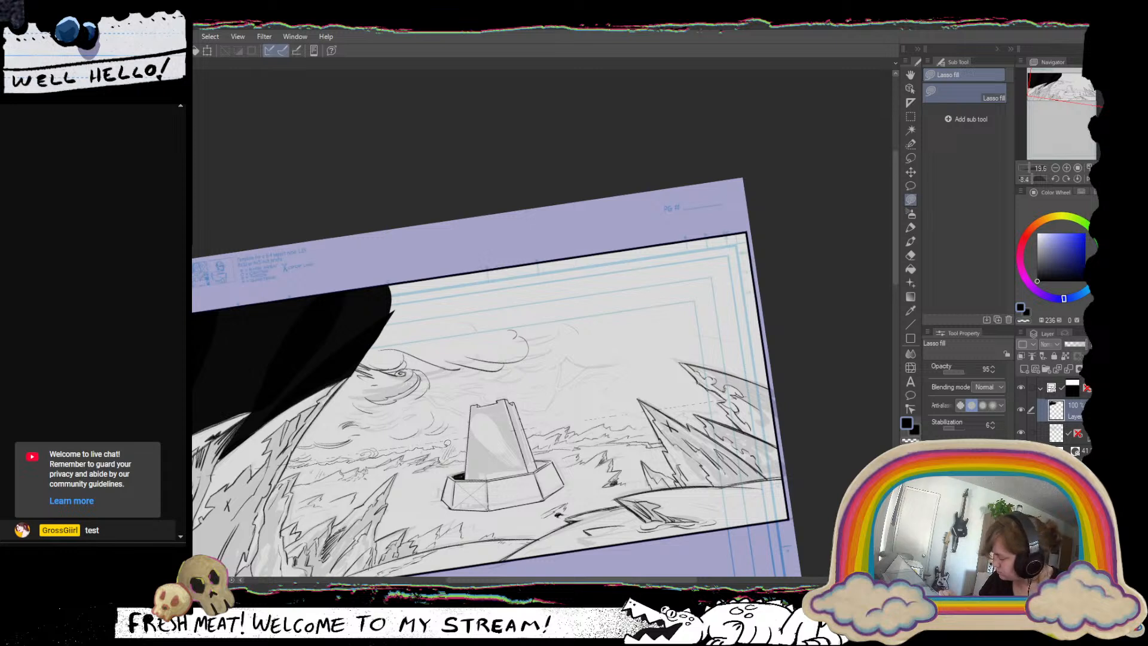
mouse_move(471, 428)
left_mouse_down()
mouse_move(478, 382)
mouse_move(353, 284)
mouse_move(353, 368)
mouse_move(299, 441)
left_mouse_up()
left_click_drag(676, 403, 592, 440)
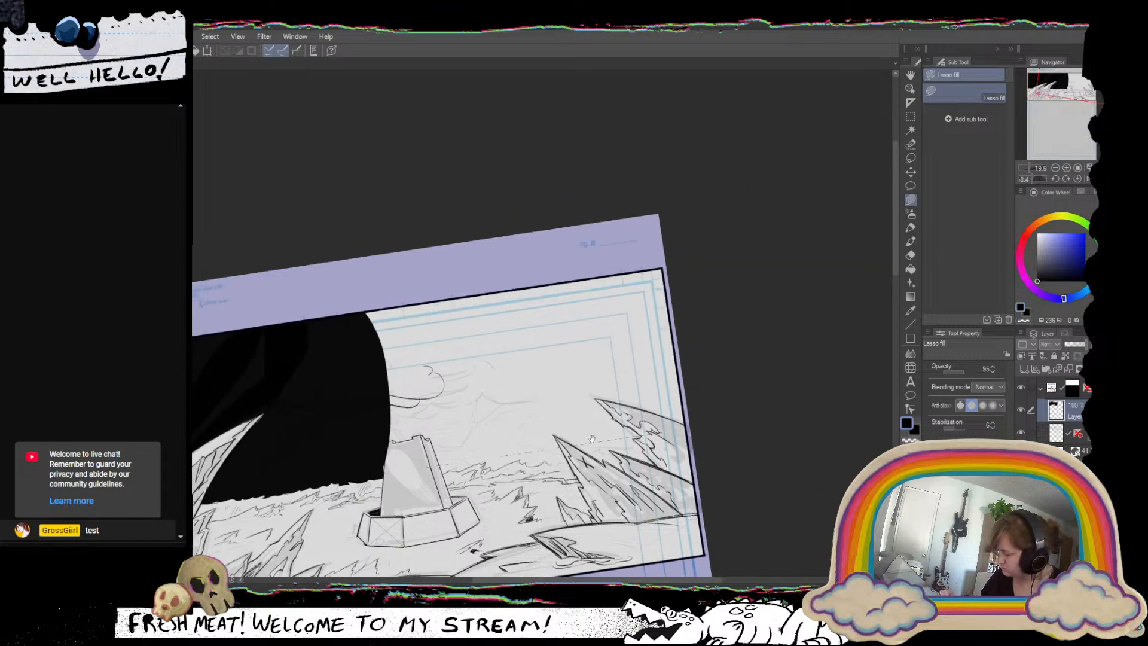
Lasso-fill the sky black from behind the tower's top to the panel's right border, following the horizon toward the far spires.
mouse_move(388, 471)
left_mouse_down()
mouse_move(340, 292)
mouse_move(638, 224)
mouse_move(765, 361)
mouse_move(667, 382)
mouse_move(539, 386)
mouse_move(514, 445)
left_mouse_up()
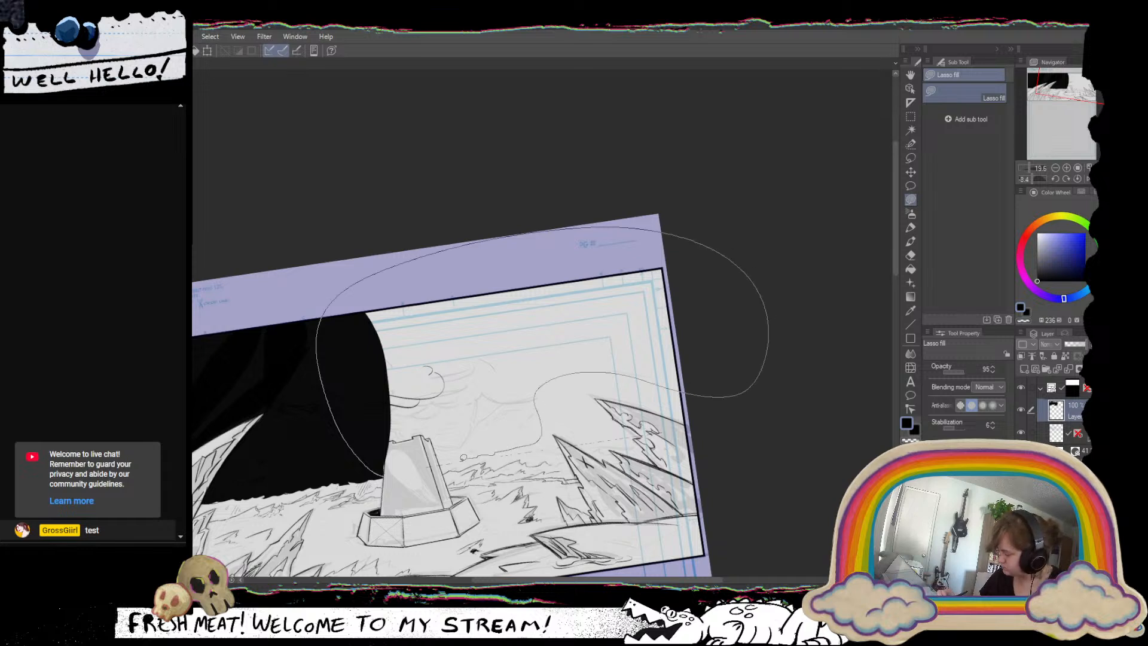
left_click_drag(441, 462, 443, 461)
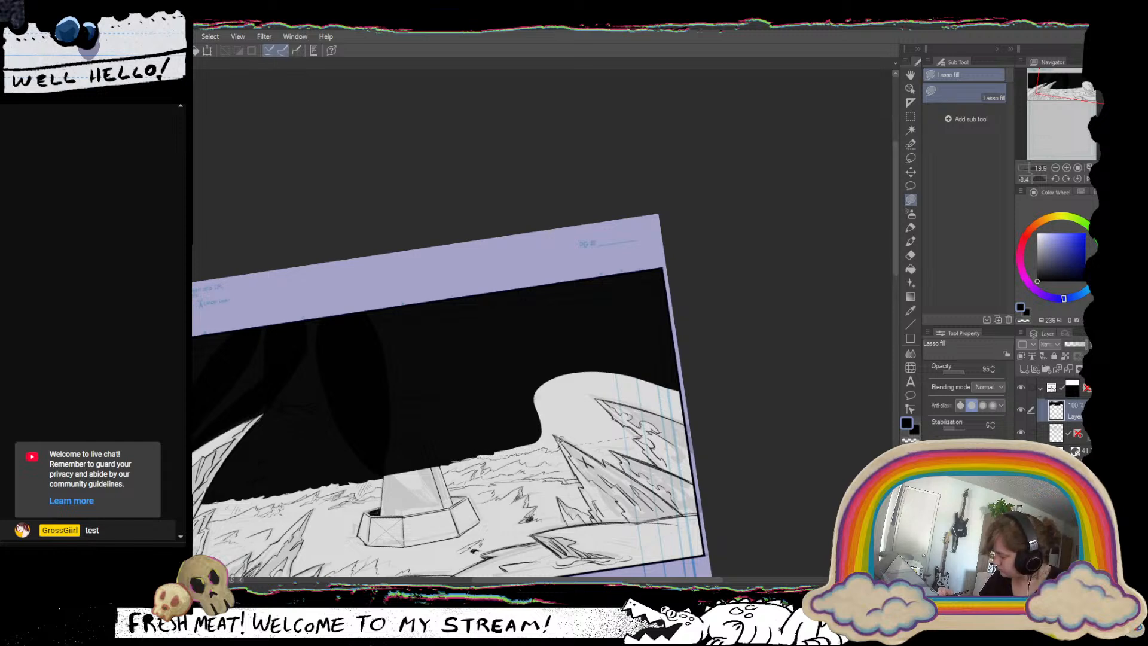
mouse_move(557, 439)
left_mouse_down()
mouse_move(489, 397)
mouse_move(456, 459)
left_mouse_up()
Lasso-fill the remaining sky between and above the far right spires black, following their outlines to the panel border.
mouse_move(572, 407)
left_mouse_down()
mouse_move(449, 406)
mouse_move(419, 293)
left_mouse_up()
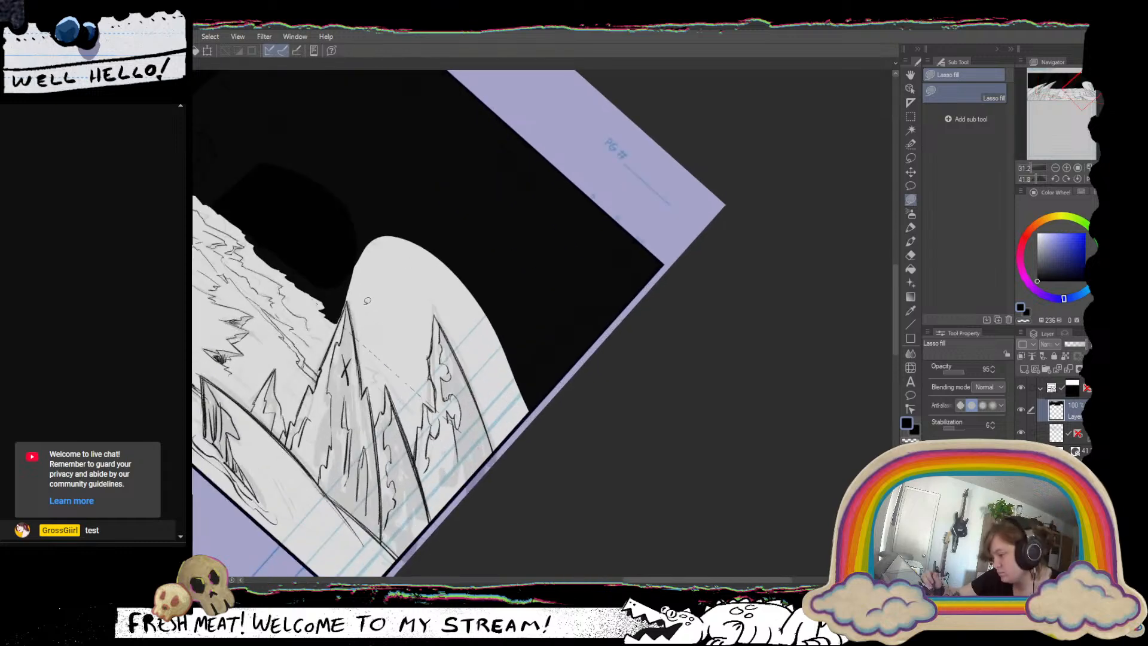
mouse_move(359, 338)
left_mouse_down()
mouse_move(436, 403)
mouse_move(376, 240)
mouse_move(341, 279)
mouse_move(338, 320)
mouse_move(349, 297)
mouse_move(357, 329)
left_mouse_up()
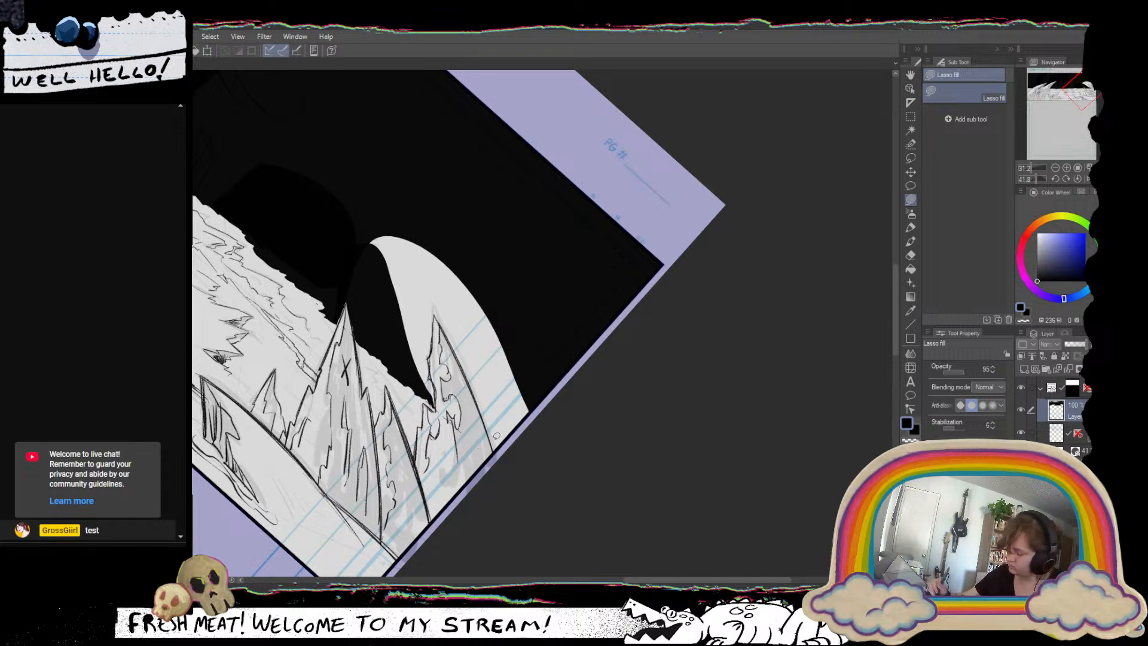
mouse_move(503, 446)
left_mouse_down()
mouse_move(547, 376)
mouse_move(446, 219)
mouse_move(354, 243)
mouse_move(397, 353)
mouse_move(435, 400)
left_mouse_up()
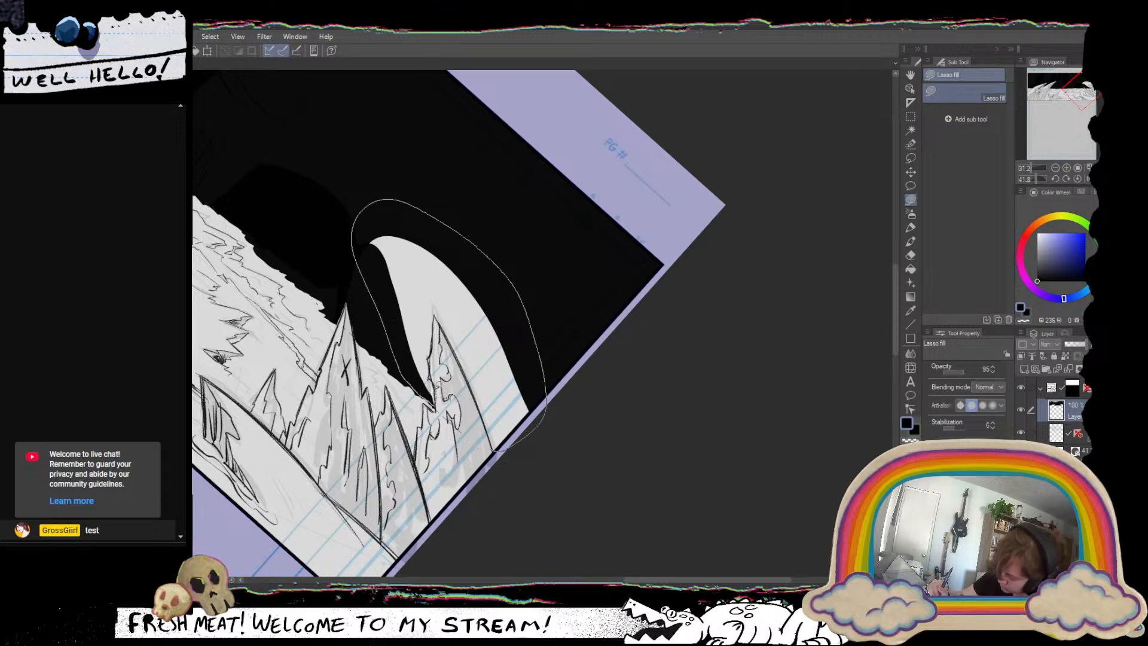
mouse_move(429, 353)
left_mouse_down()
mouse_move(436, 318)
mouse_move(506, 449)
left_mouse_up()
left_click_drag(598, 368, 589, 274)
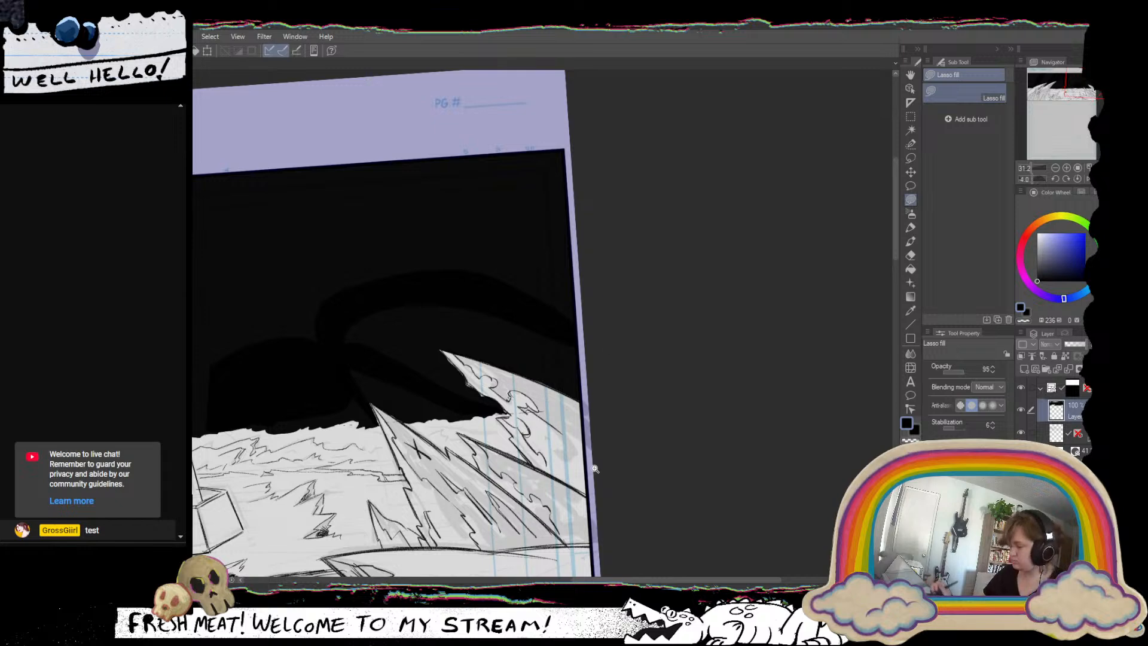
Lower the black sky layer's opacity and lasso-erase the fill covering the central tower's top, following its notched outline.
left_click_drag(592, 469, 445, 465)
mouse_move(446, 465)
left_mouse_down()
mouse_move(703, 451)
mouse_move(693, 471)
left_mouse_up()
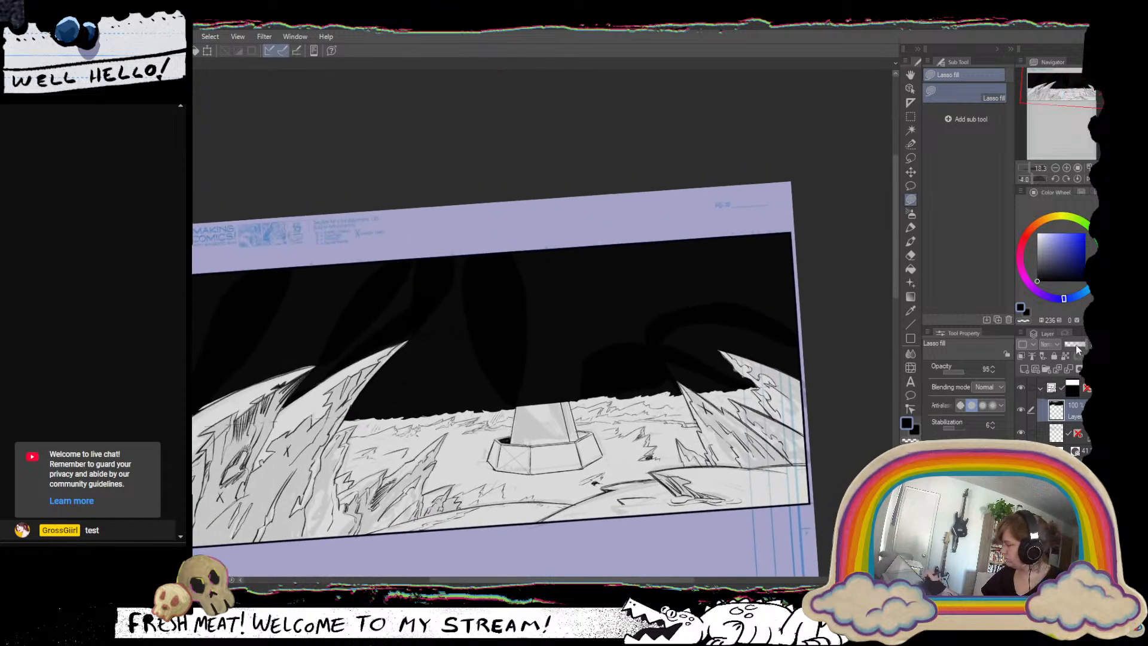
left_click(1073, 345)
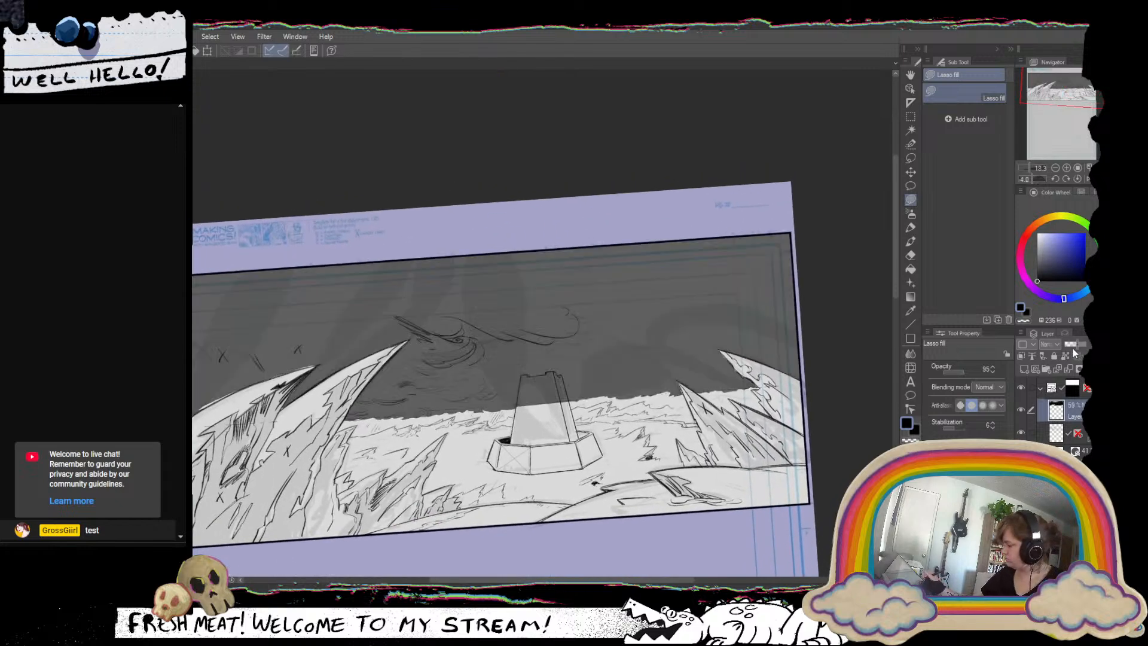
left_click(911, 229)
left_click(910, 186)
scroll(582, 341, "up", 4)
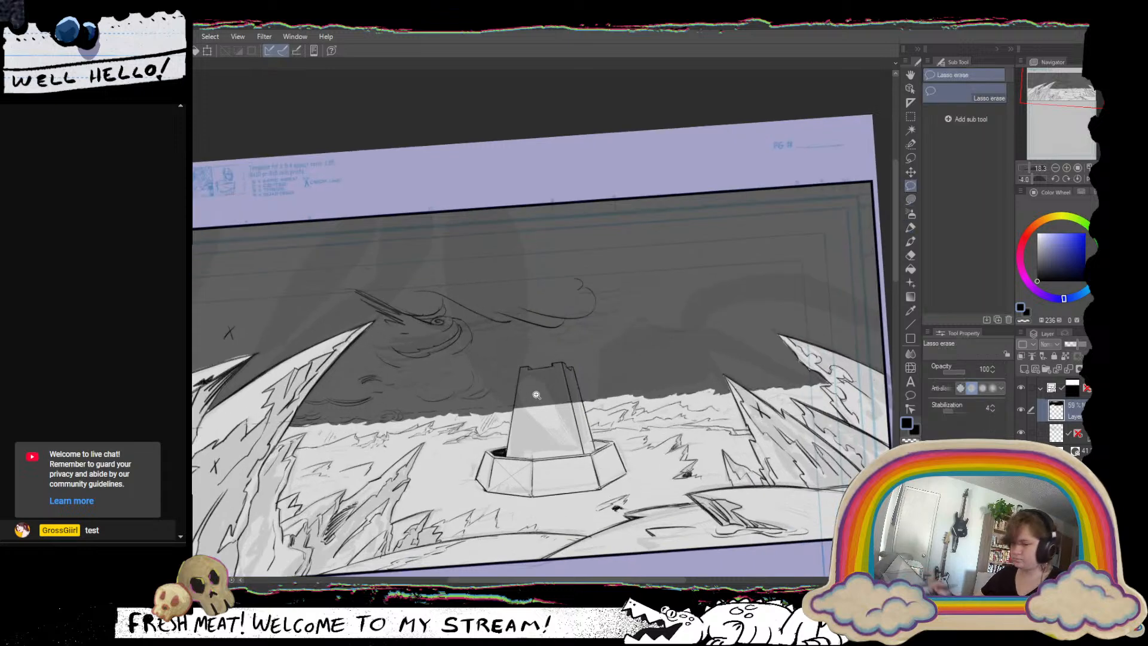
scroll(582, 340, "up", 5)
mouse_move(474, 226)
left_mouse_down()
mouse_move(478, 490)
mouse_move(439, 472)
mouse_move(465, 341)
mouse_move(570, 508)
mouse_move(558, 315)
mouse_move(536, 233)
mouse_move(517, 217)
mouse_move(513, 280)
mouse_move(579, 503)
mouse_move(686, 351)
mouse_move(646, 213)
left_mouse_up()
mouse_move(644, 209)
left_mouse_down()
mouse_move(639, 364)
mouse_move(740, 487)
mouse_move(795, 465)
mouse_move(722, 207)
mouse_move(702, 196)
mouse_move(720, 345)
mouse_move(812, 483)
mouse_move(755, 221)
mouse_move(733, 228)
mouse_move(761, 355)
mouse_move(822, 448)
left_mouse_up()
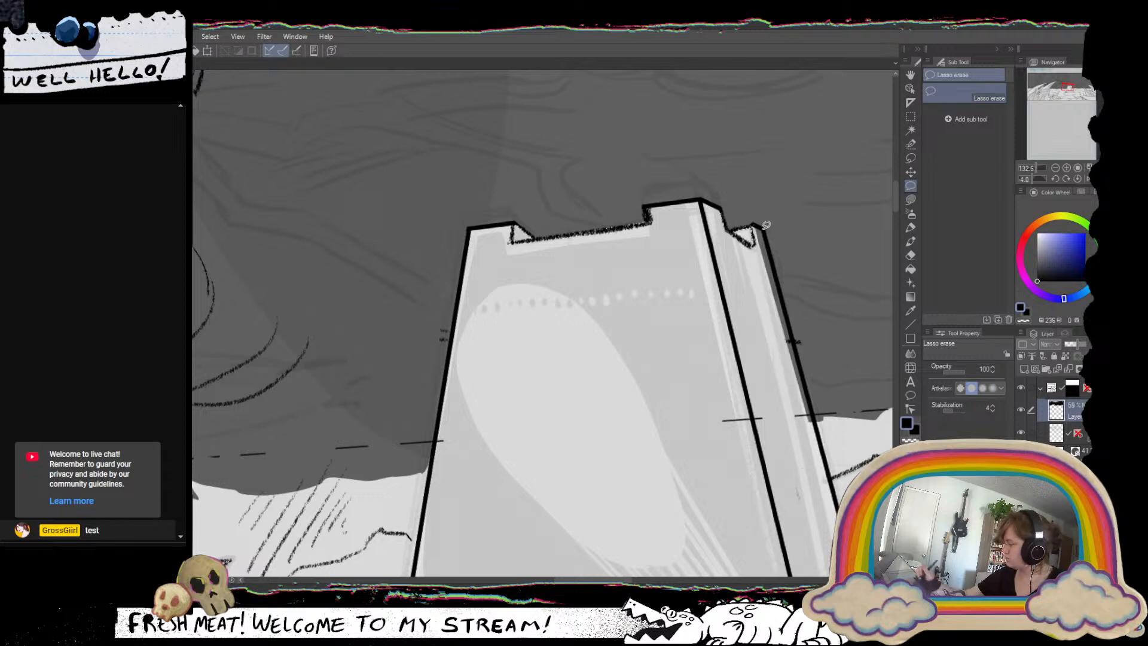
mouse_move(756, 226)
left_mouse_down()
mouse_move(769, 370)
mouse_move(823, 449)
mouse_move(821, 418)
left_mouse_up()
scroll(729, 518, "down", 5)
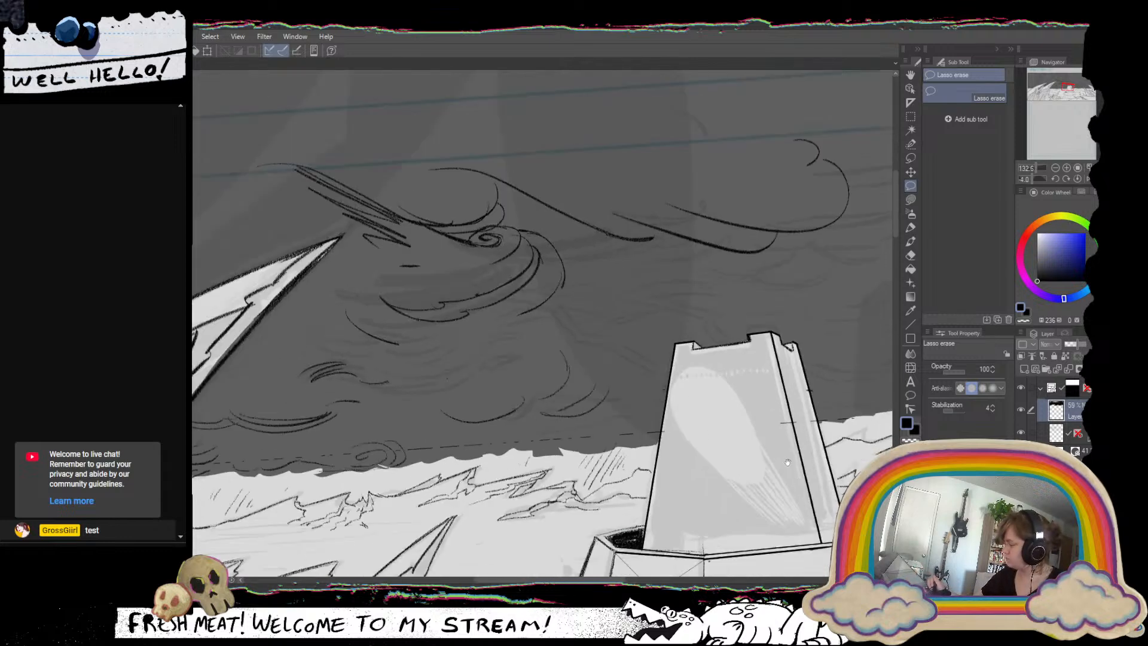
scroll(729, 518, "down", 5)
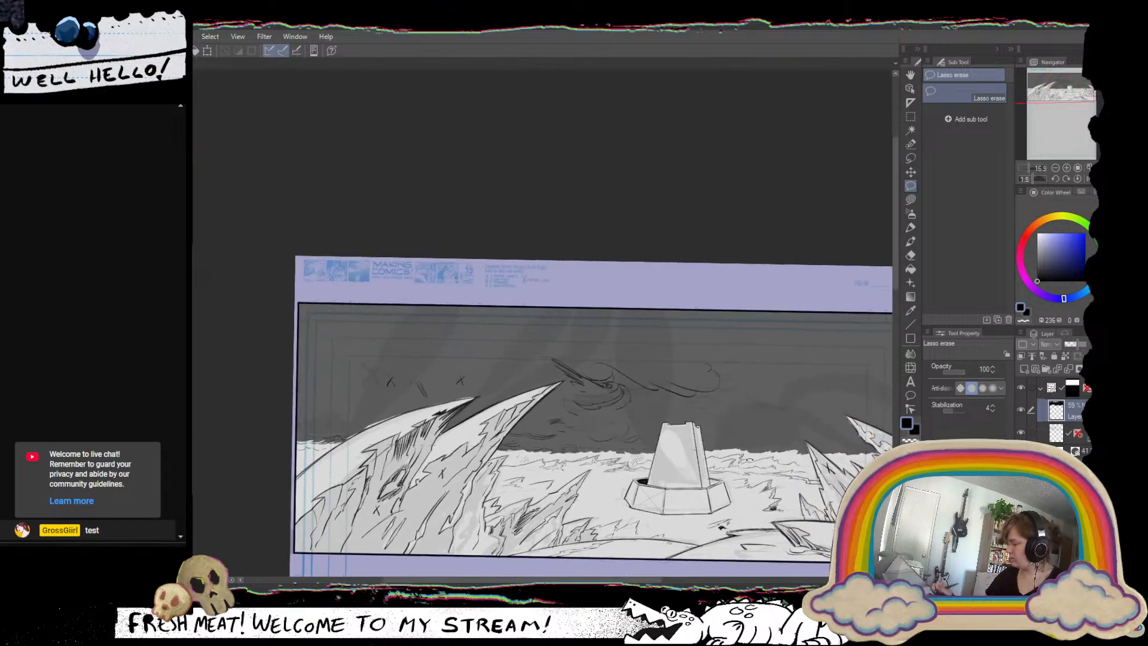
Reset the canvas rotation, raise the sky layer's opacity to 82%, and lasso-erase the inked clouds from the layer below it.
left_click(1077, 179)
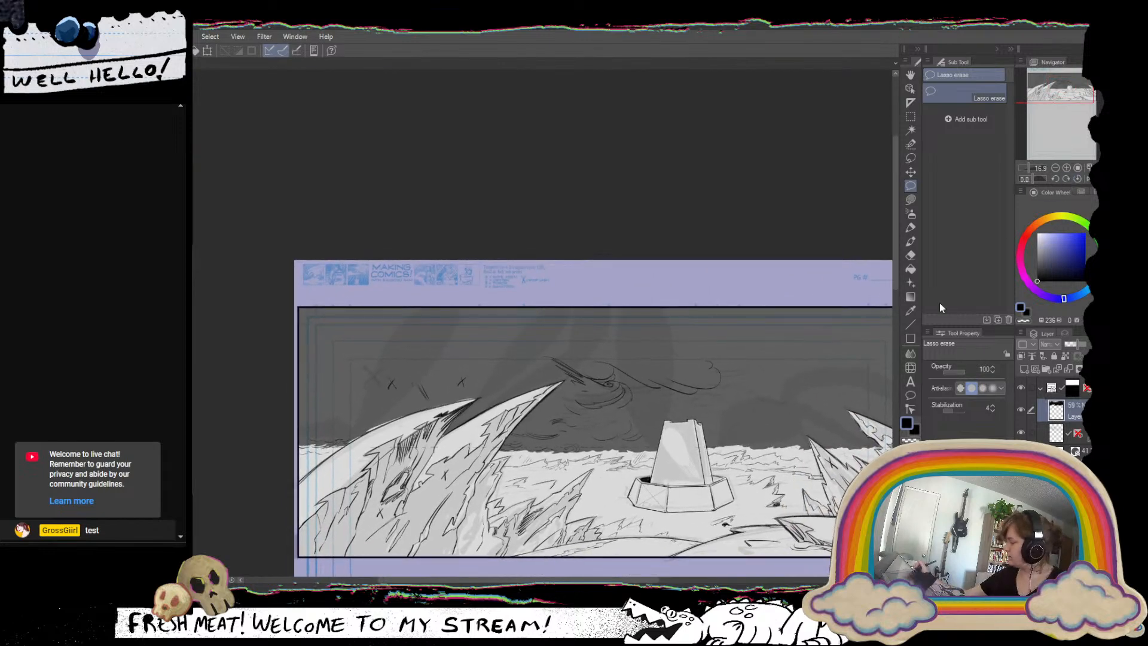
left_click(910, 227)
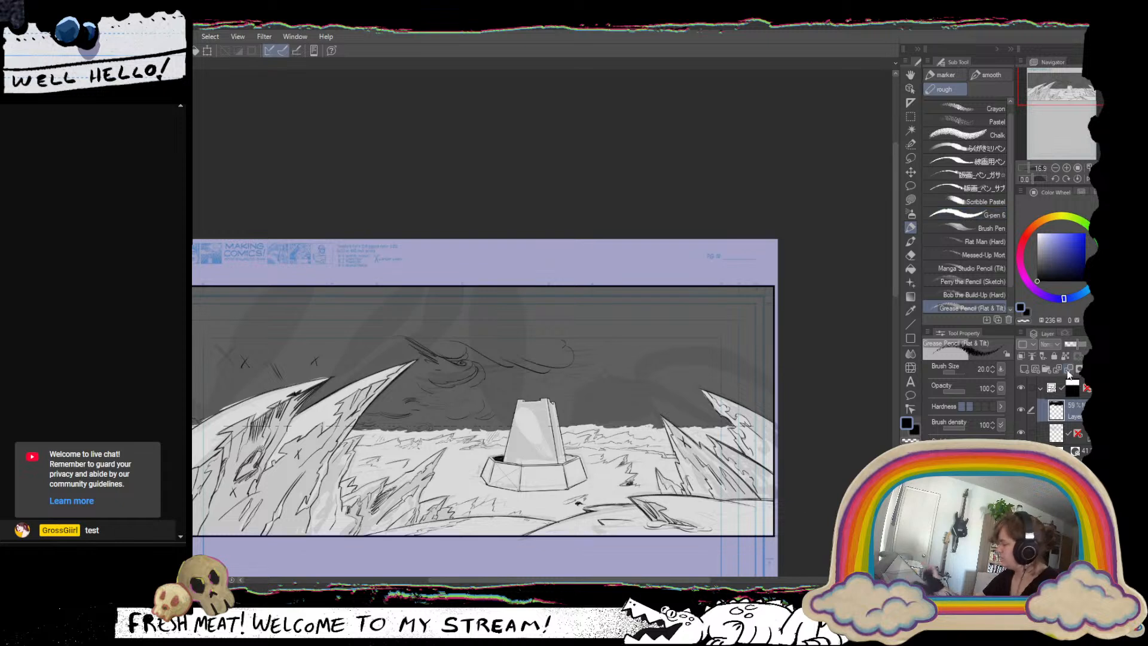
left_click_drag(1082, 347, 1087, 348)
left_click(1061, 431)
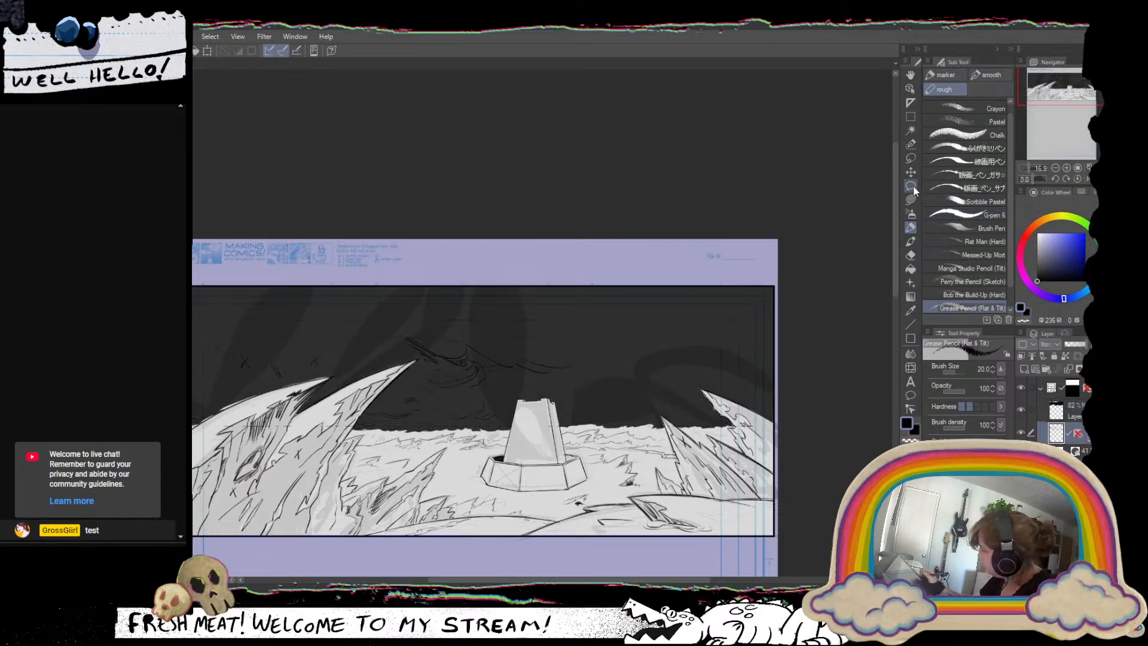
left_click(910, 185)
mouse_move(403, 393)
left_mouse_down()
mouse_move(426, 372)
mouse_move(428, 311)
mouse_move(520, 308)
mouse_move(546, 340)
mouse_move(597, 341)
mouse_move(616, 357)
mouse_move(492, 392)
mouse_move(499, 406)
mouse_move(476, 418)
left_mouse_up()
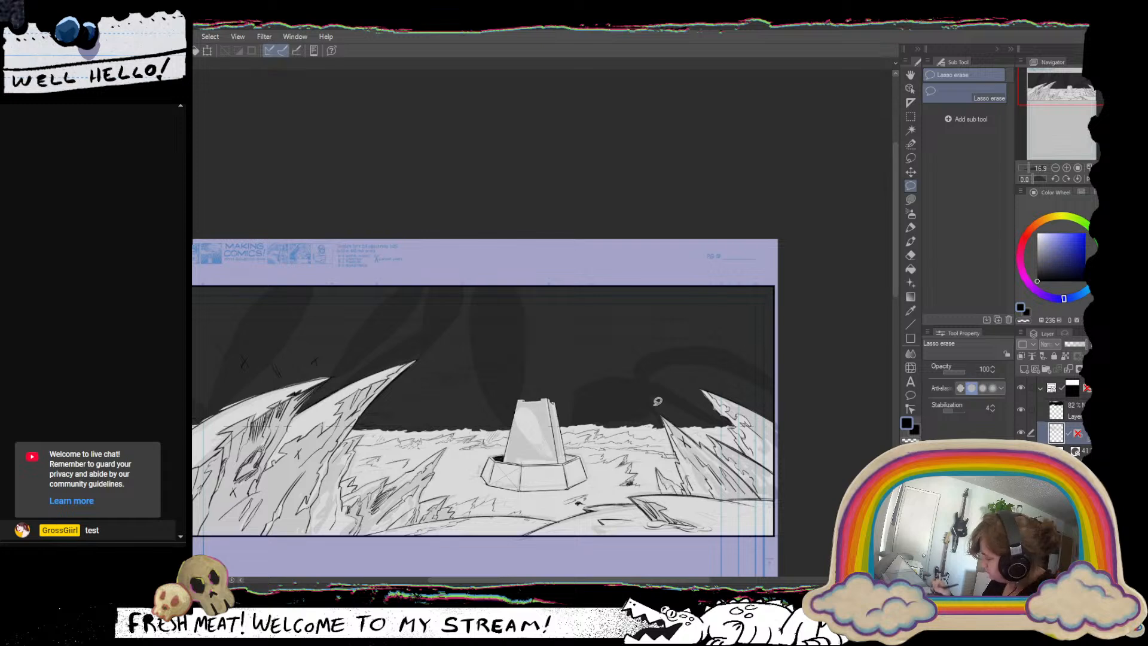
mouse_move(320, 359)
left_mouse_down()
mouse_move(300, 374)
mouse_move(323, 358)
left_mouse_up()
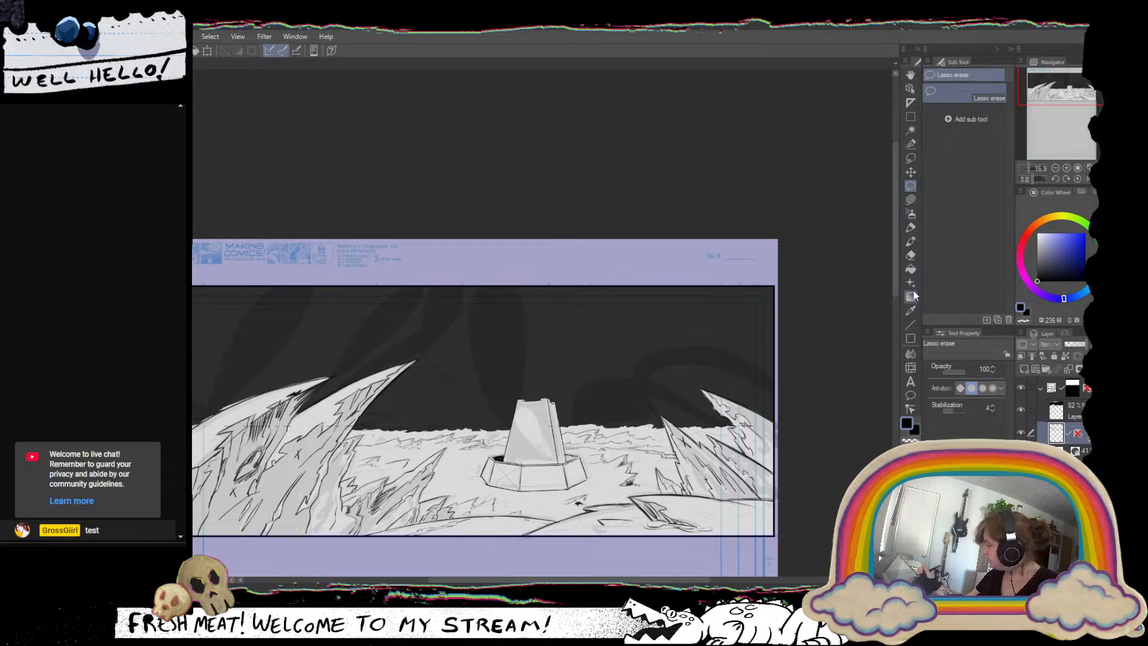
Choose the Crack decoration brush with transparent colour and make the black sky layer active.
left_click(912, 242)
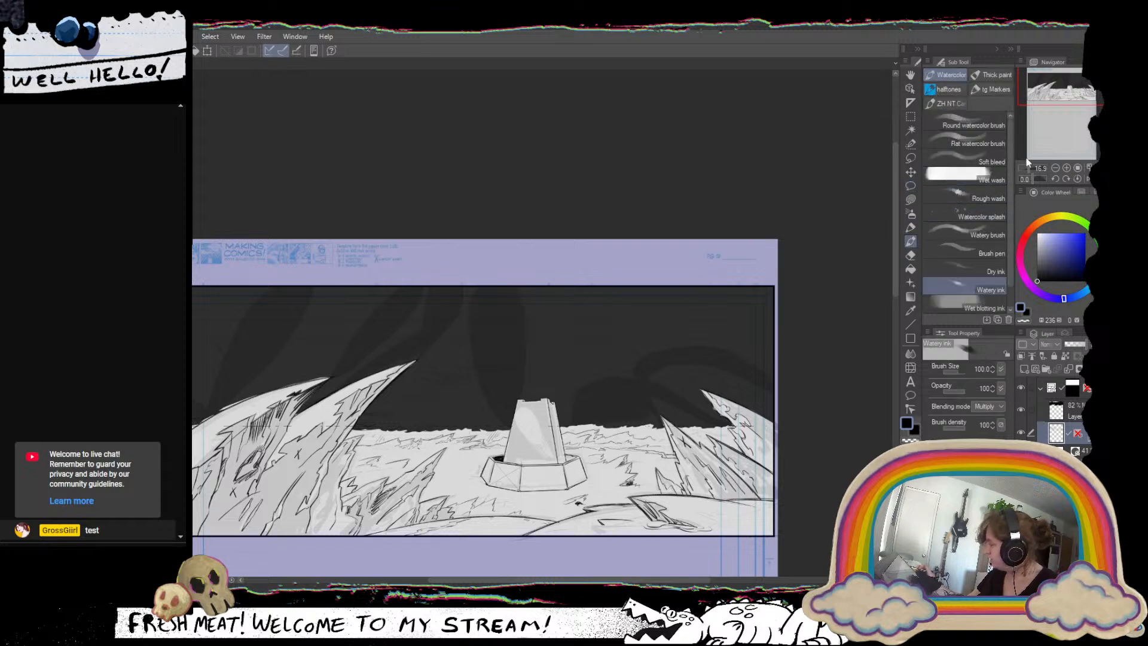
left_click(911, 282)
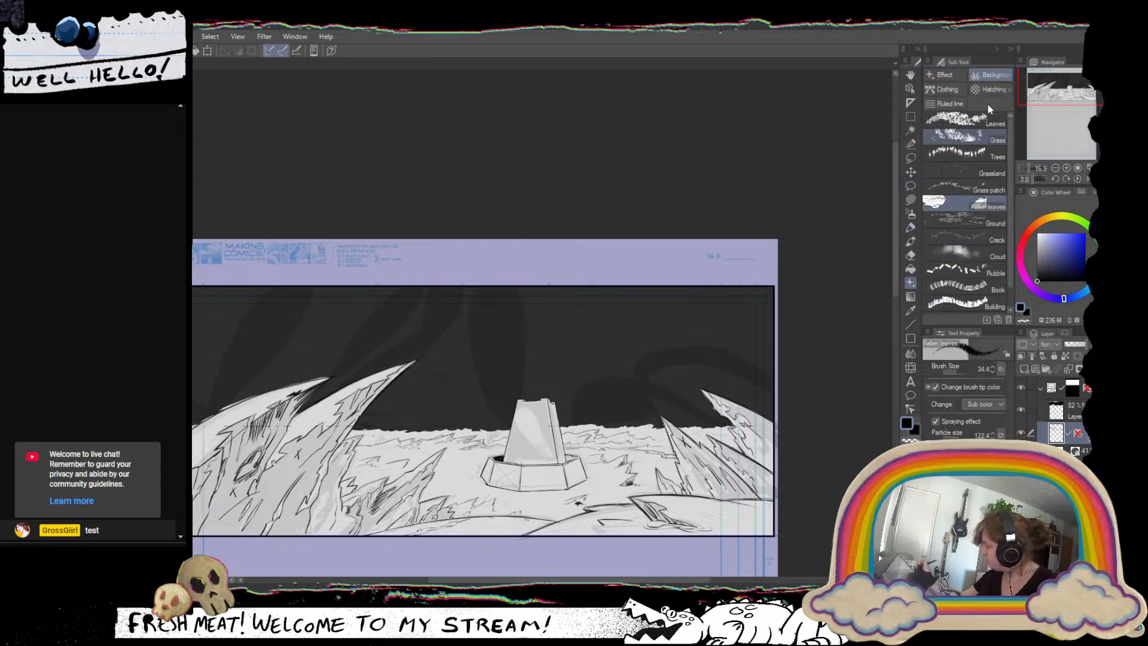
left_click(995, 239)
left_click(909, 441)
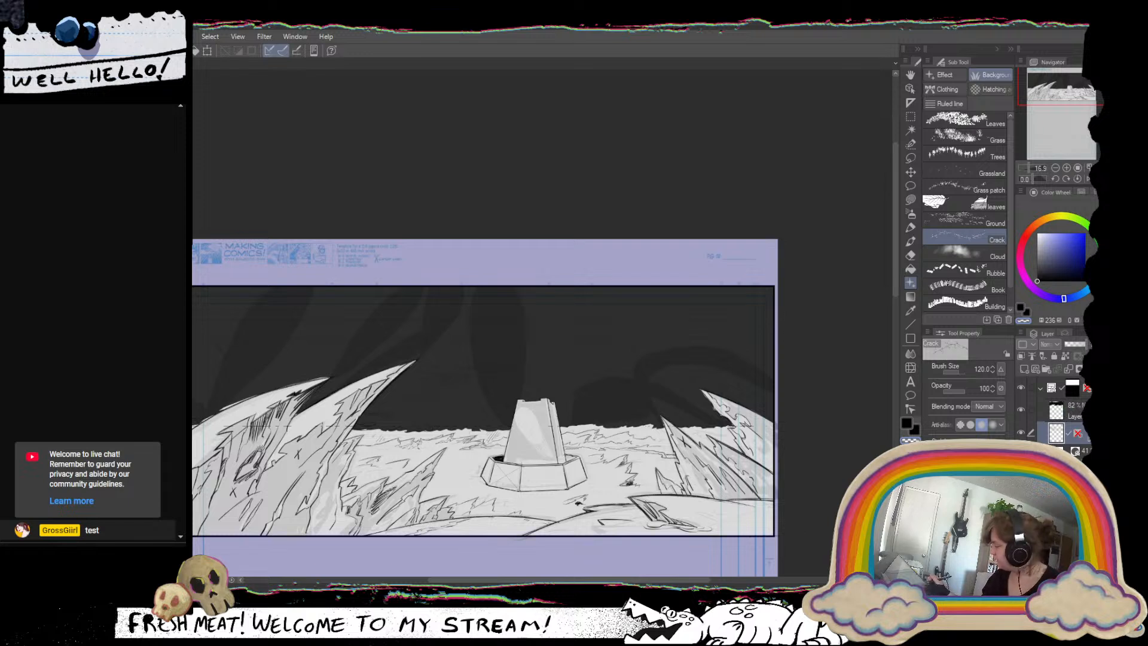
left_click(1064, 411)
Try carving cracked lightning into the sky above the tower, enlarging the Crack brush to 724.3, and undo the strokes.
mouse_move(429, 330)
left_mouse_down()
mouse_move(473, 365)
mouse_move(571, 365)
left_mouse_up()
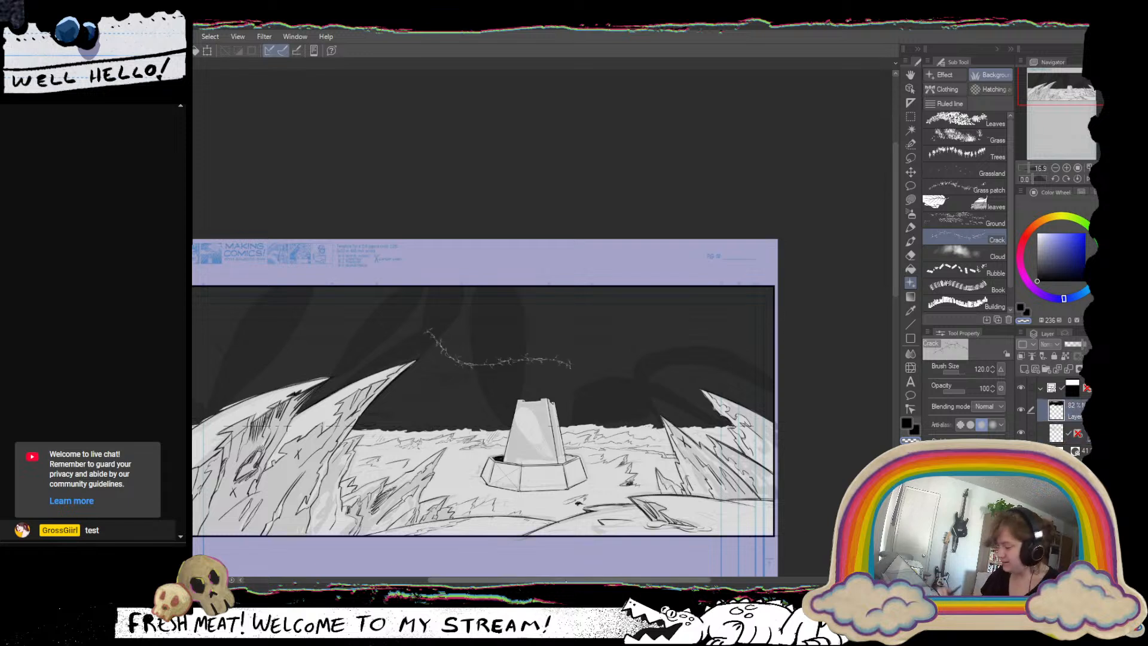
key("ctrl+z")
left_click(962, 371)
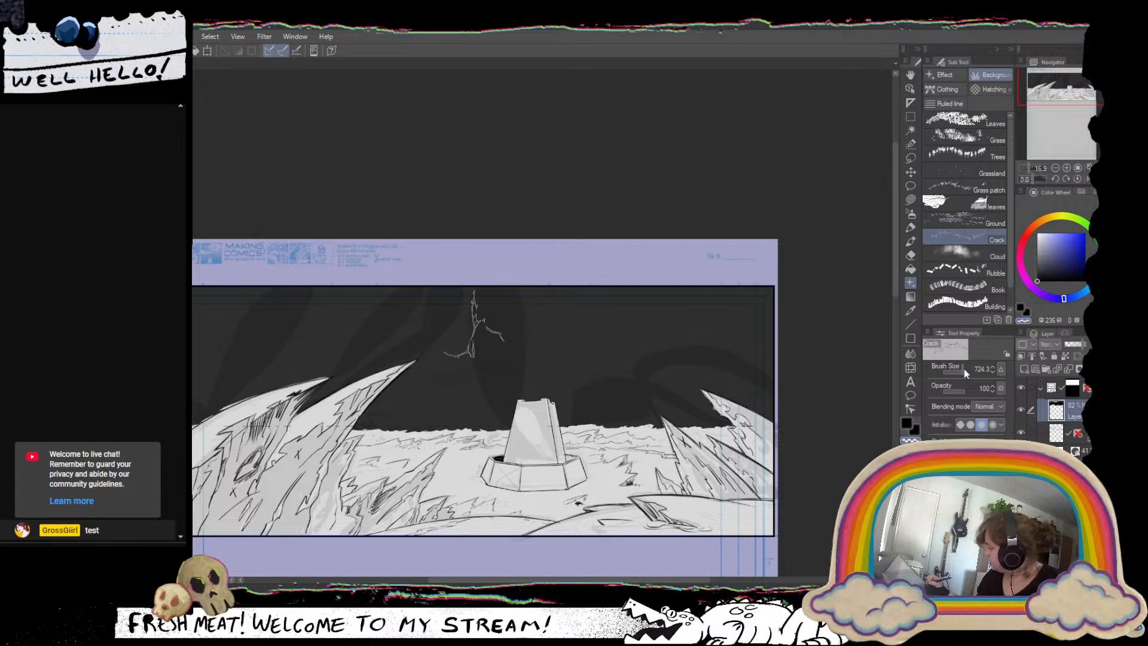
mouse_move(430, 355)
left_mouse_down()
mouse_move(492, 398)
mouse_move(562, 392)
mouse_move(652, 412)
mouse_move(478, 386)
mouse_move(442, 325)
left_mouse_up()
key("ctrl+z")
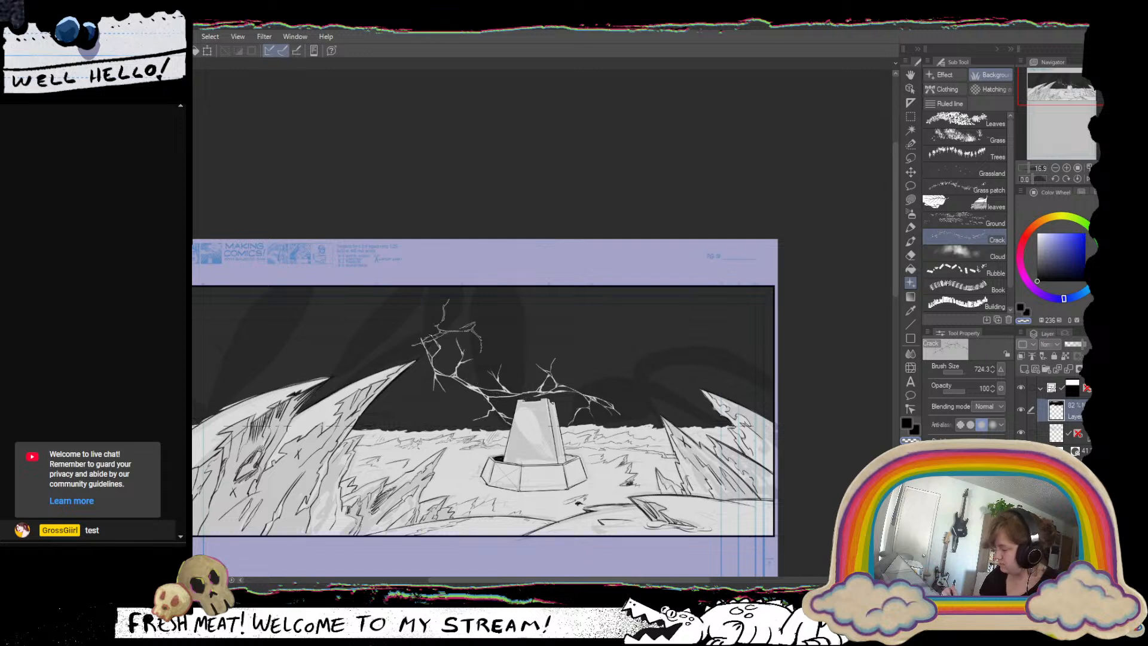
key("ctrl+z")
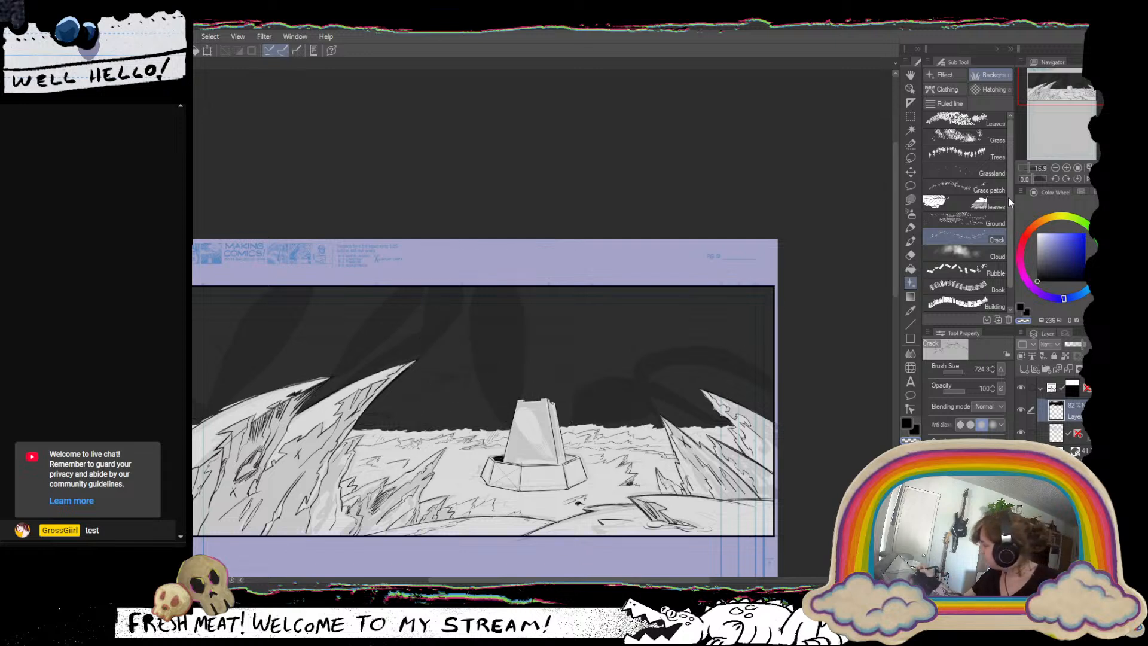
Try Crack-brush lightning running from the tall curved spire's tip past the tower, and undo the strokes.
left_click_drag(1009, 199, 1009, 223)
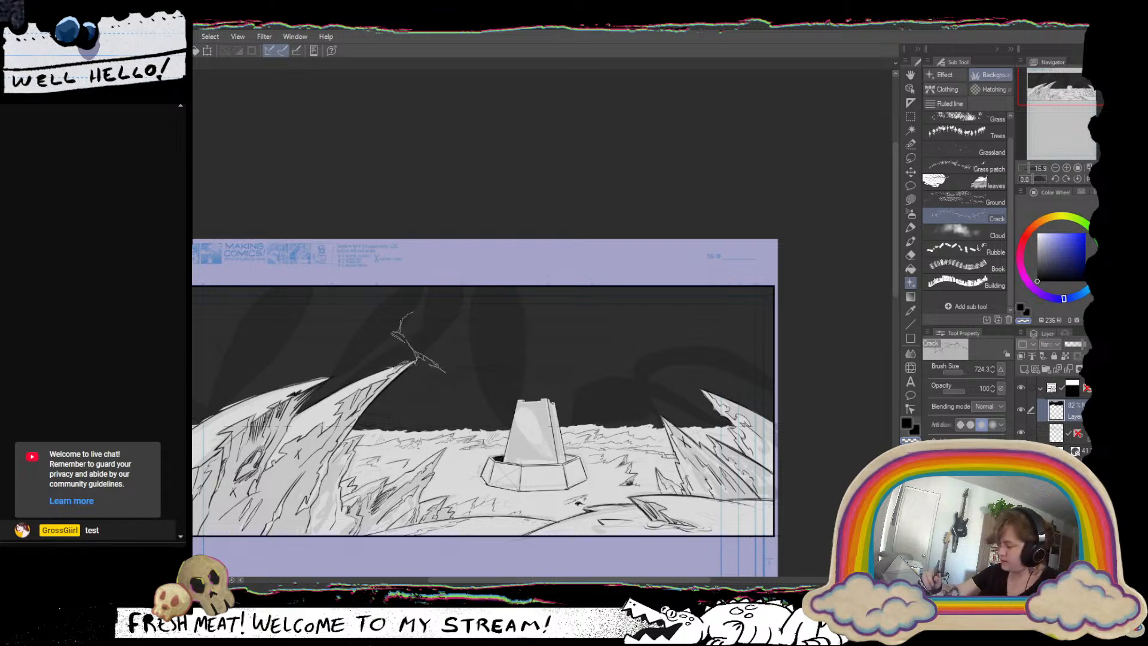
left_click_drag(413, 356, 652, 388)
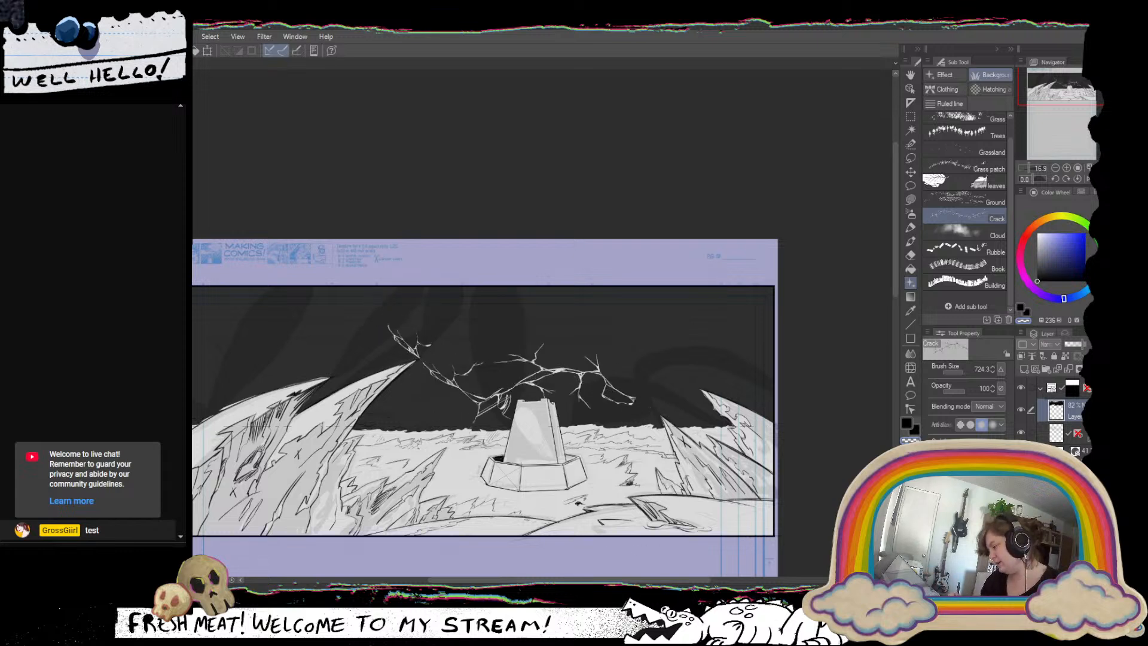
key("ctrl+z")
left_click_drag(607, 386, 509, 383)
key("ctrl+z")
key("ctrl+z")
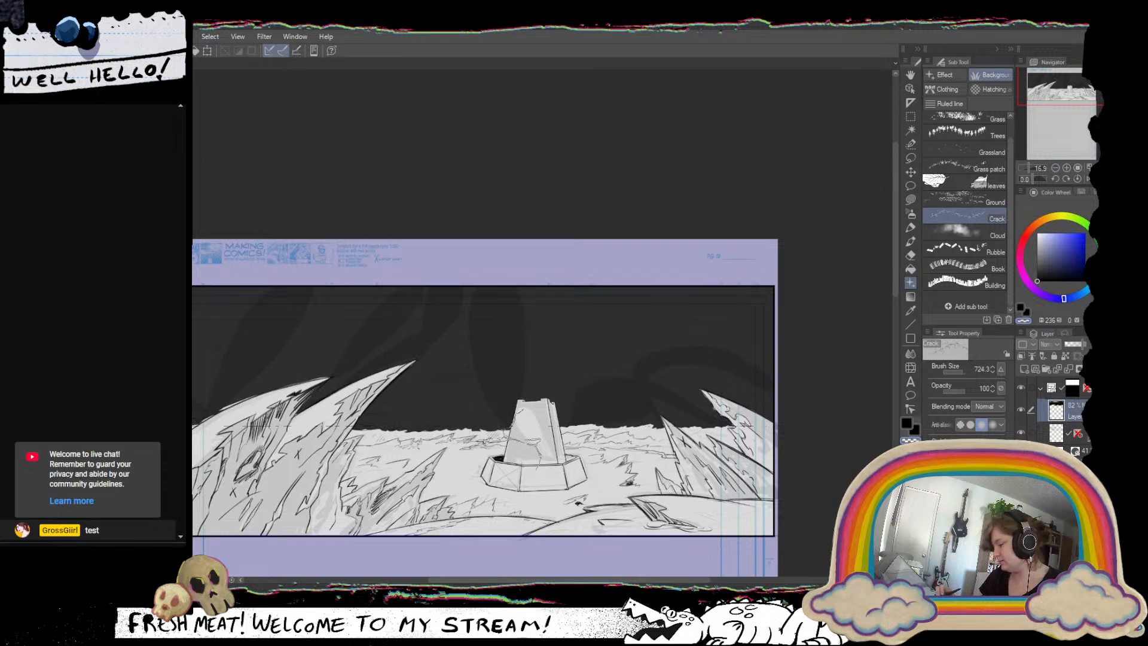
left_click(944, 75)
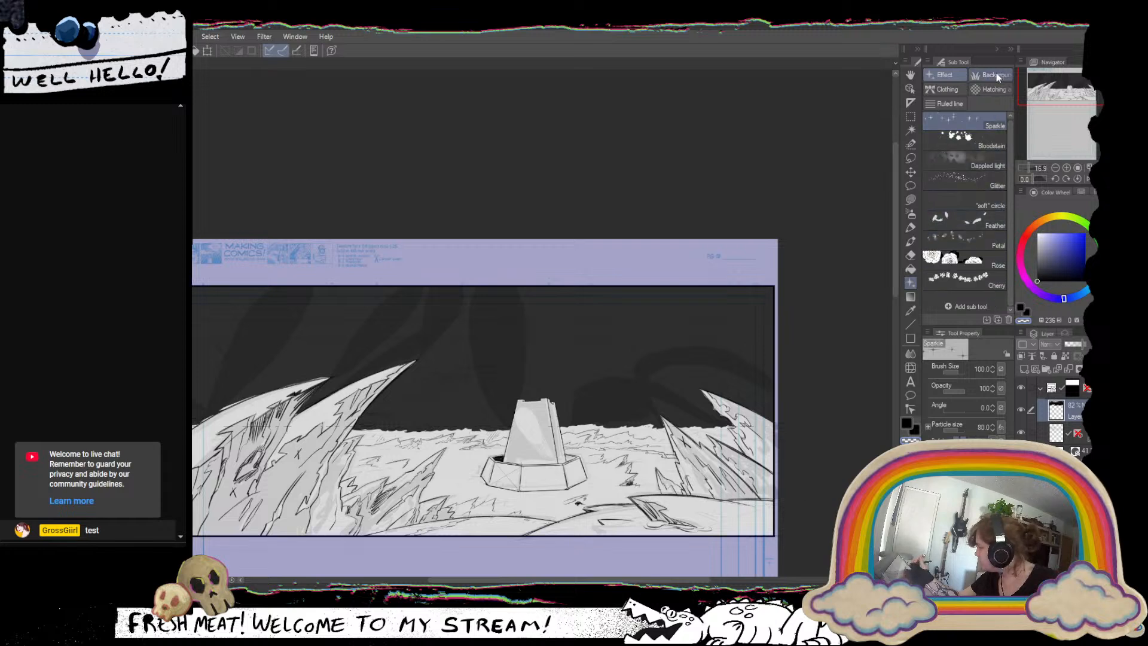
left_click(950, 103)
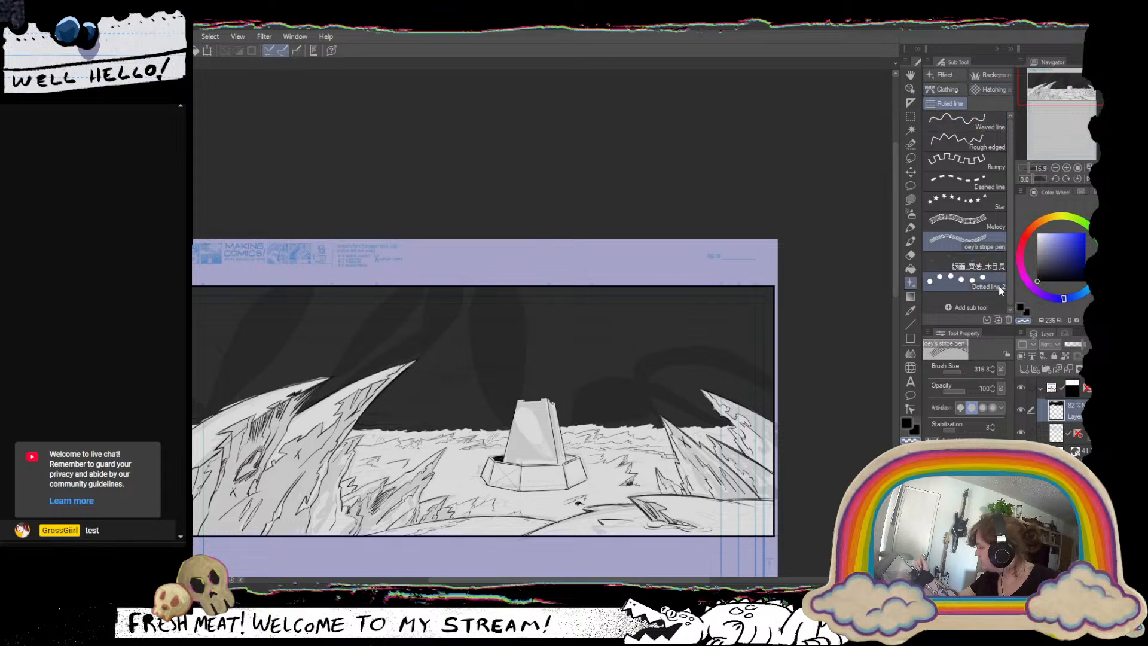
left_click(997, 89)
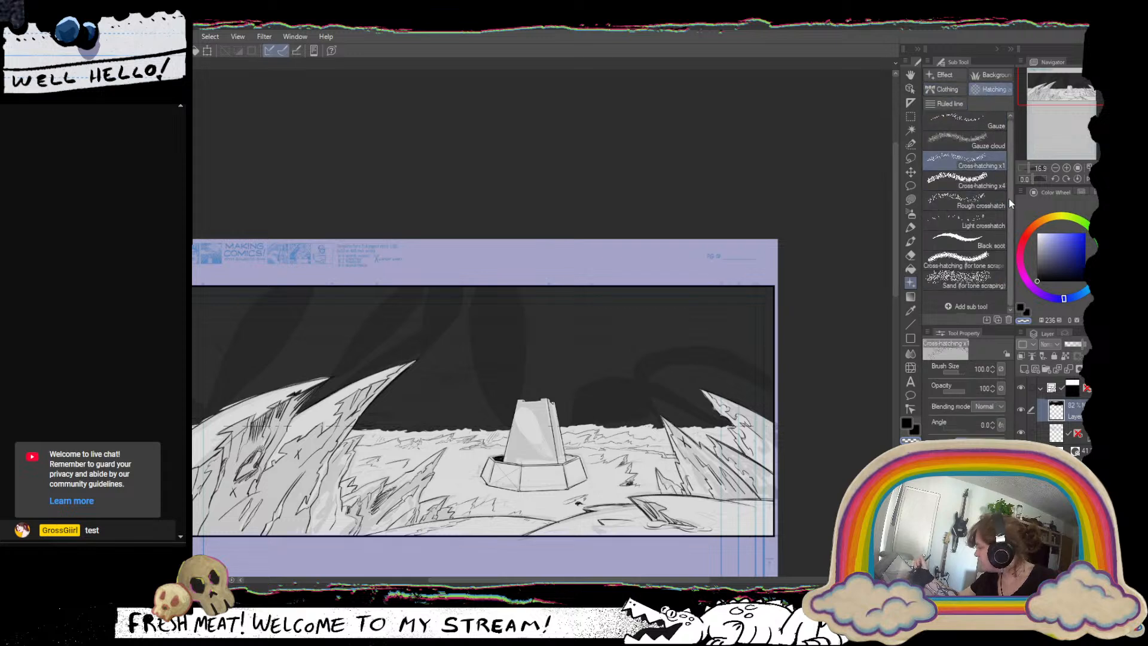
left_click(998, 76)
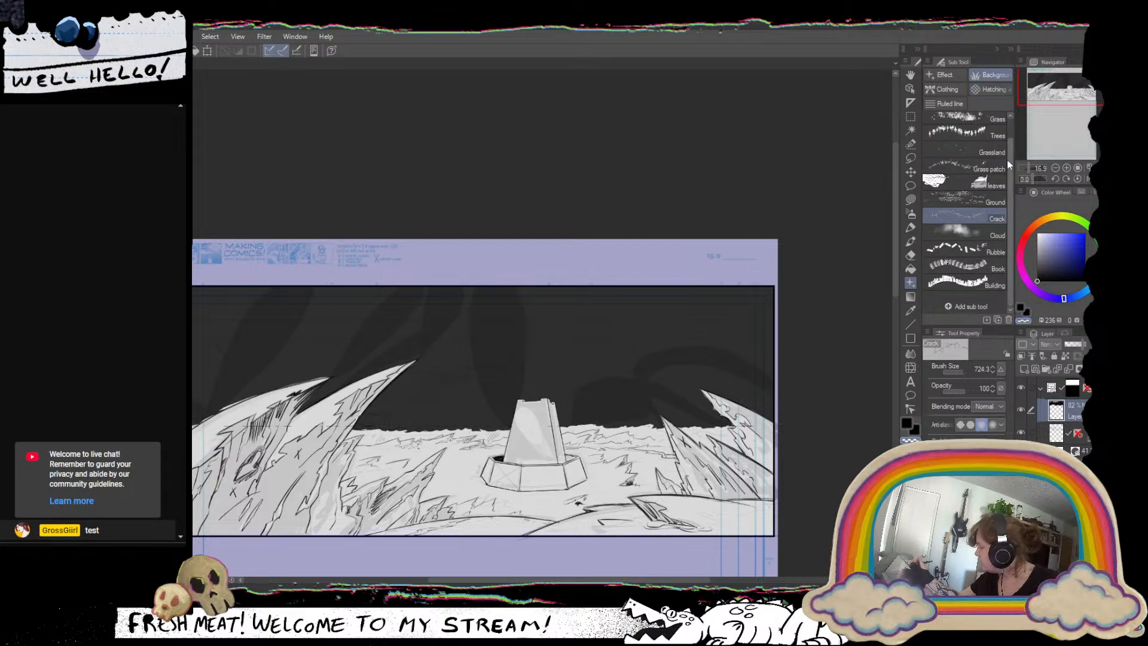
mouse_move(1010, 210)
left_mouse_down()
mouse_move(1011, 156)
mouse_move(1009, 192)
left_mouse_up()
Using the smooth MGペン 3 at size 34.4 in transparent colour, carve jagged lightning bolts outward from both sides of the tower's top.
key("p")
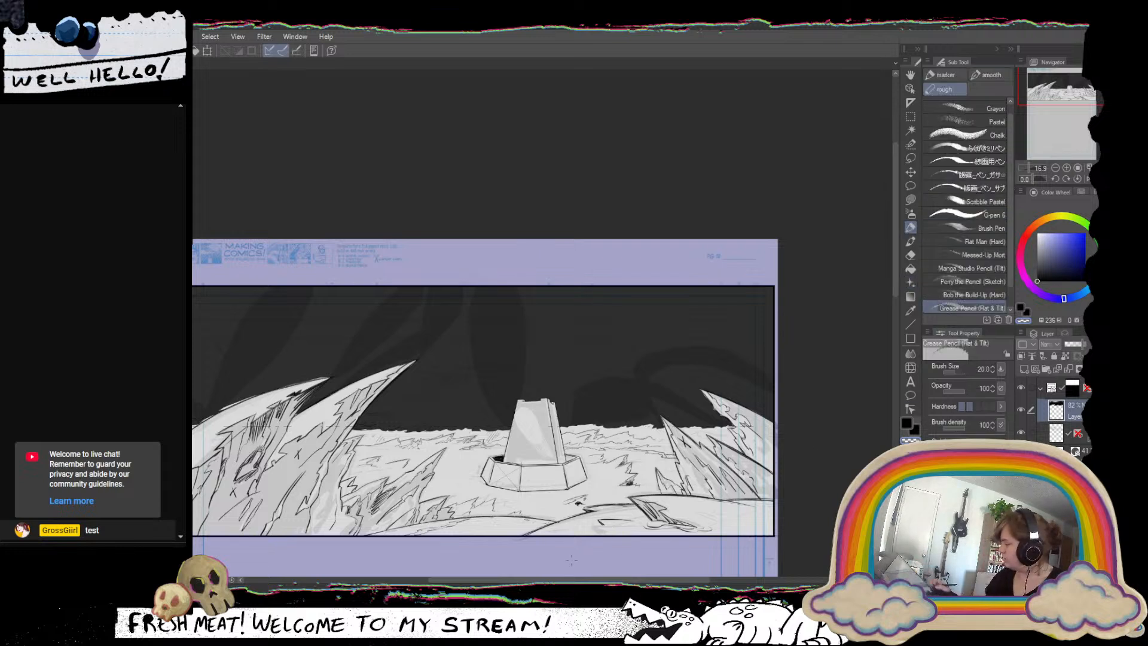
left_click(942, 75)
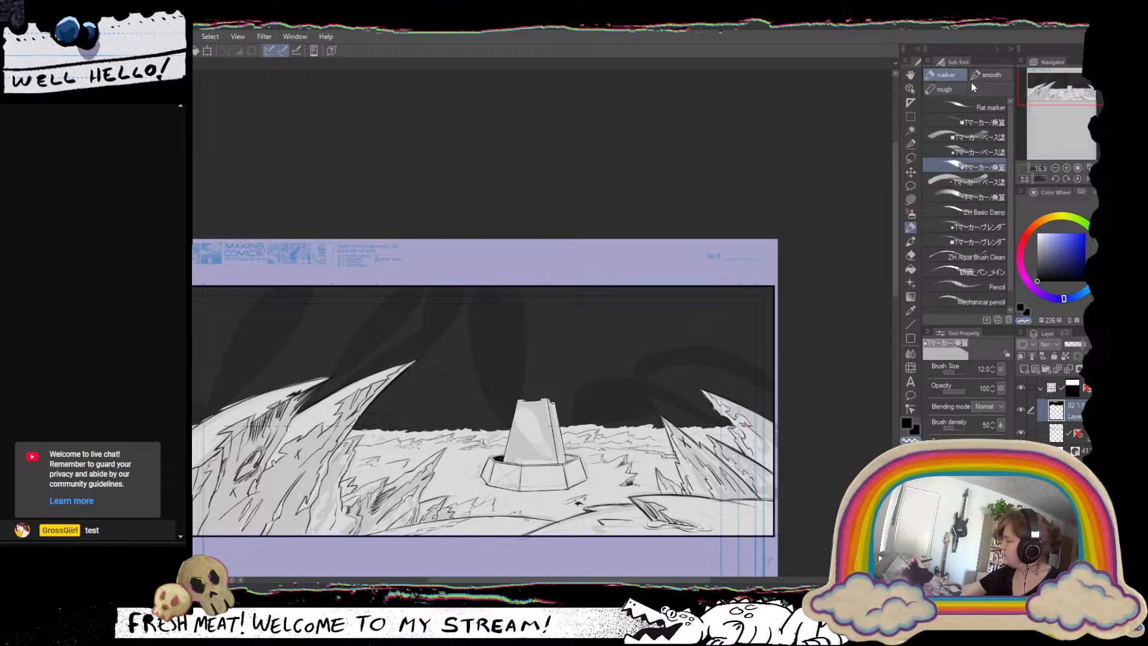
left_click(987, 75)
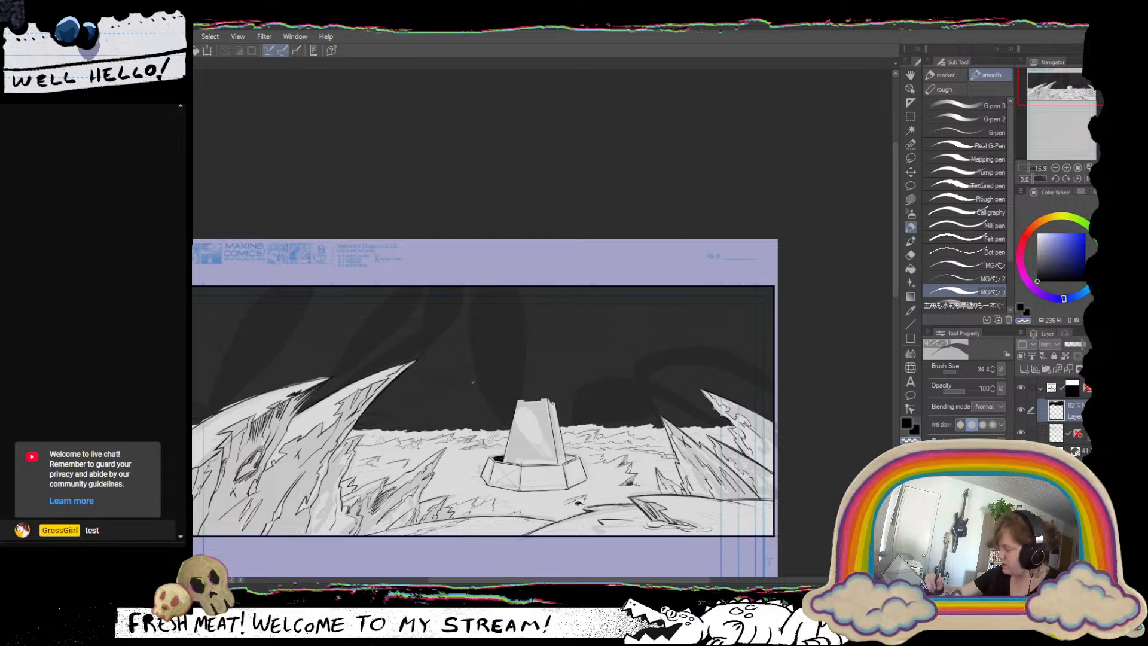
left_click_drag(451, 367, 488, 394)
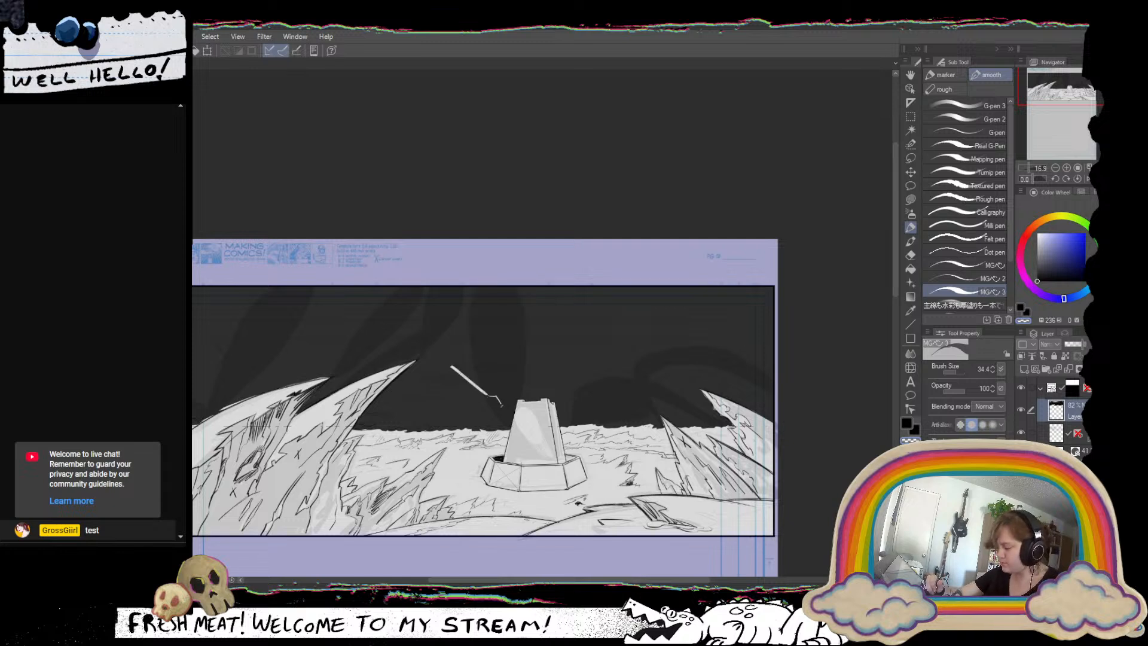
left_click_drag(581, 405, 634, 384)
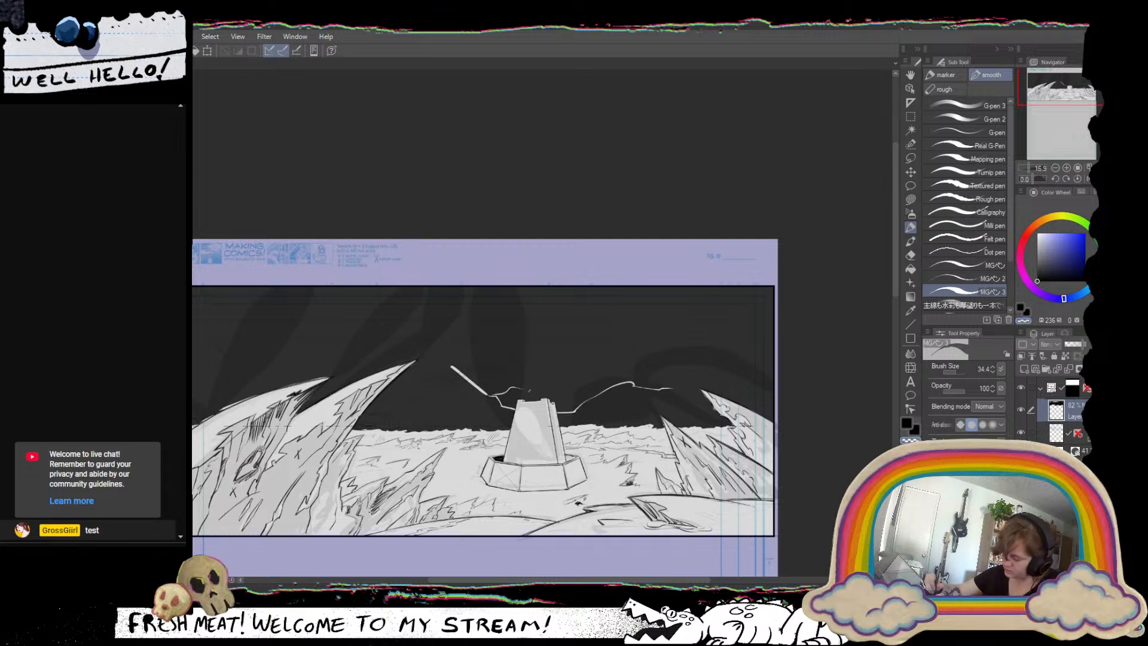
left_click_drag(529, 391, 620, 371)
key("ctrl+z")
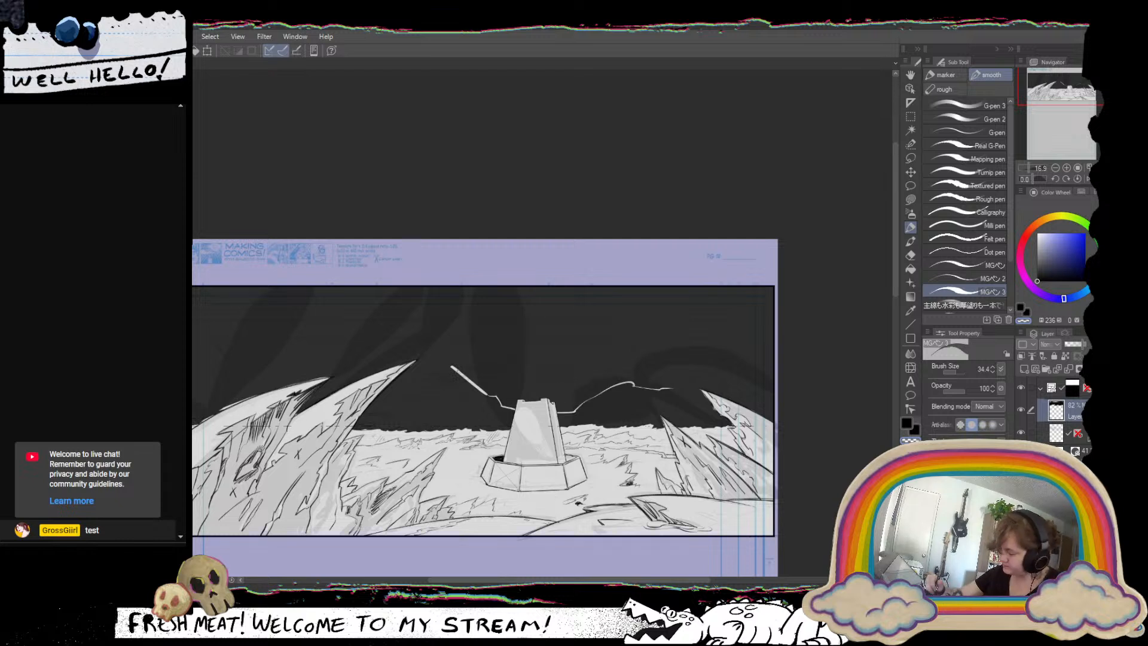
Thicken both lightning bolts, add thin forks beside and above the tower, and trim the left bolt's edge with black.
left_click_drag(459, 375, 486, 398)
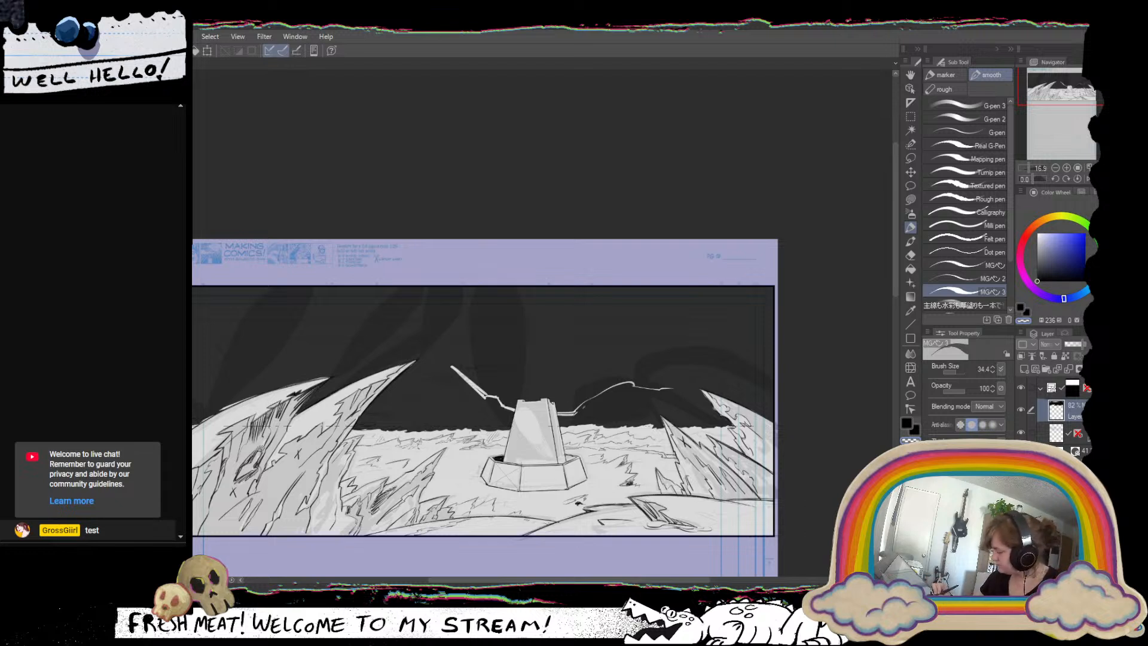
left_click_drag(605, 393, 579, 414)
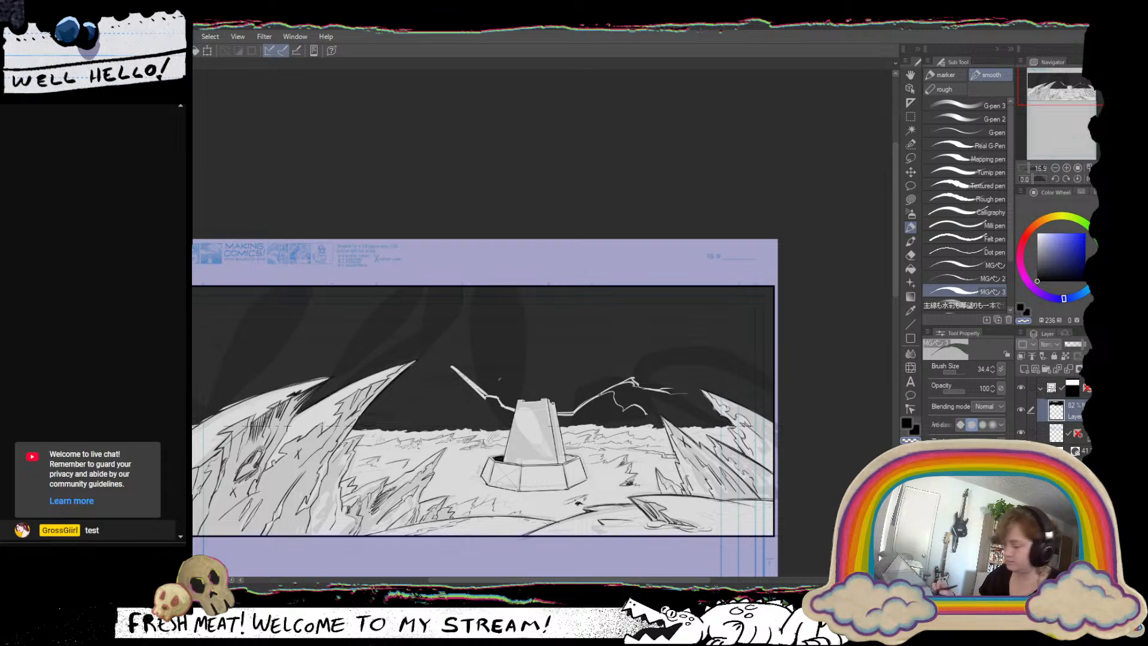
mouse_move(495, 397)
left_mouse_down()
mouse_move(545, 377)
mouse_move(572, 383)
mouse_move(603, 363)
left_mouse_up()
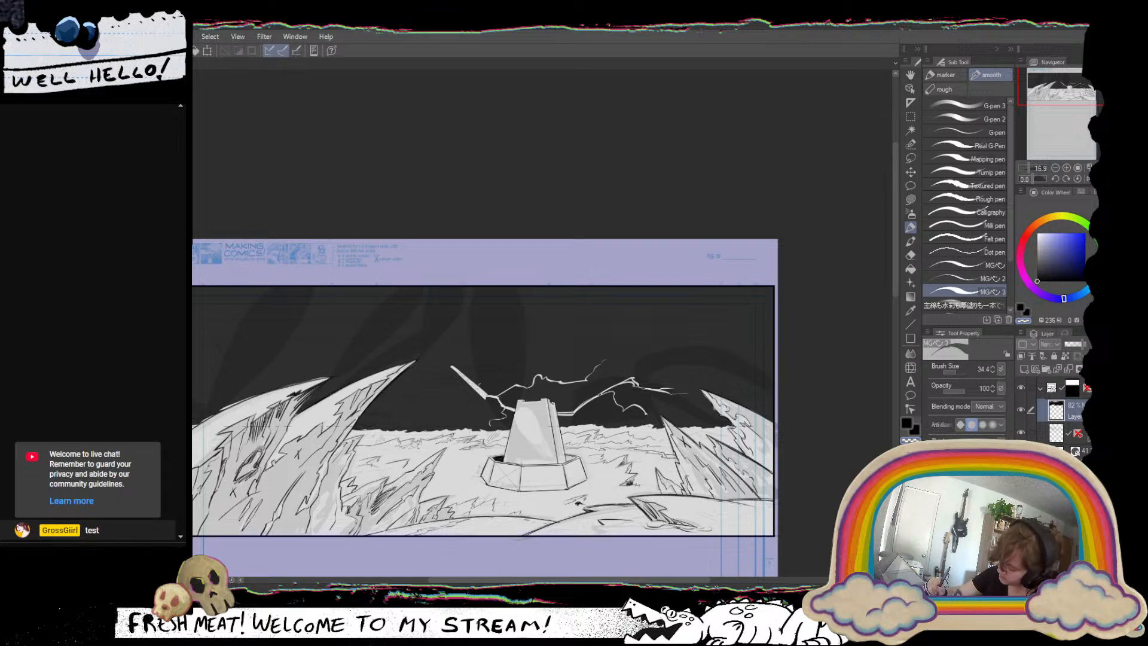
key("c")
mouse_move(479, 387)
left_mouse_down()
mouse_move(489, 396)
mouse_move(476, 389)
left_mouse_up()
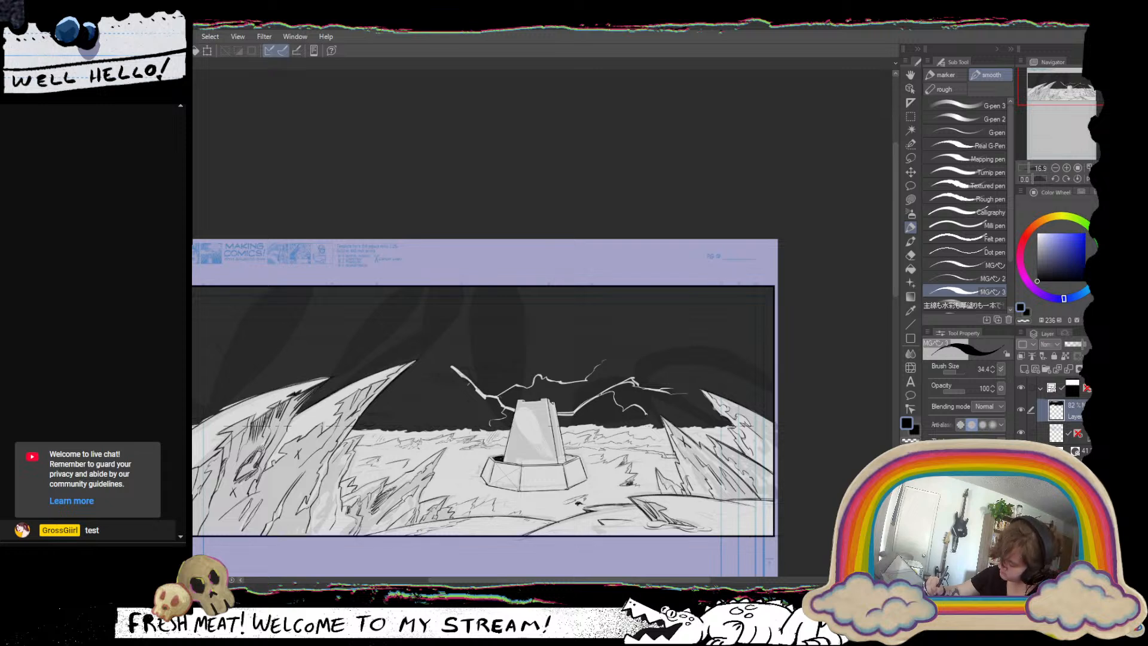
key("c")
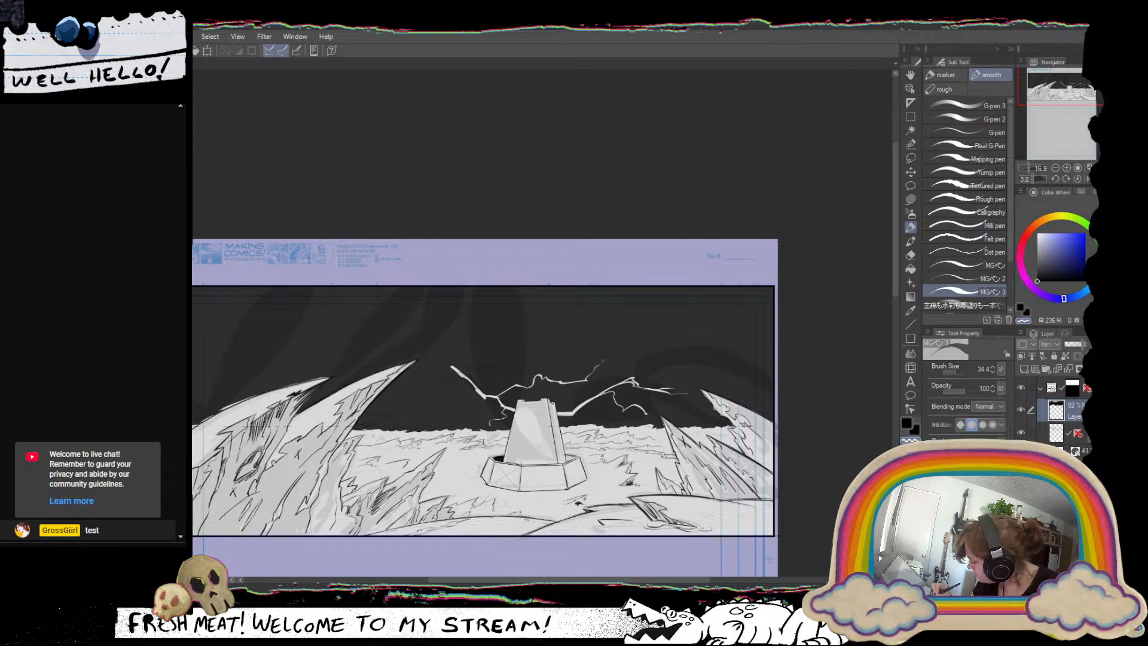
key("c")
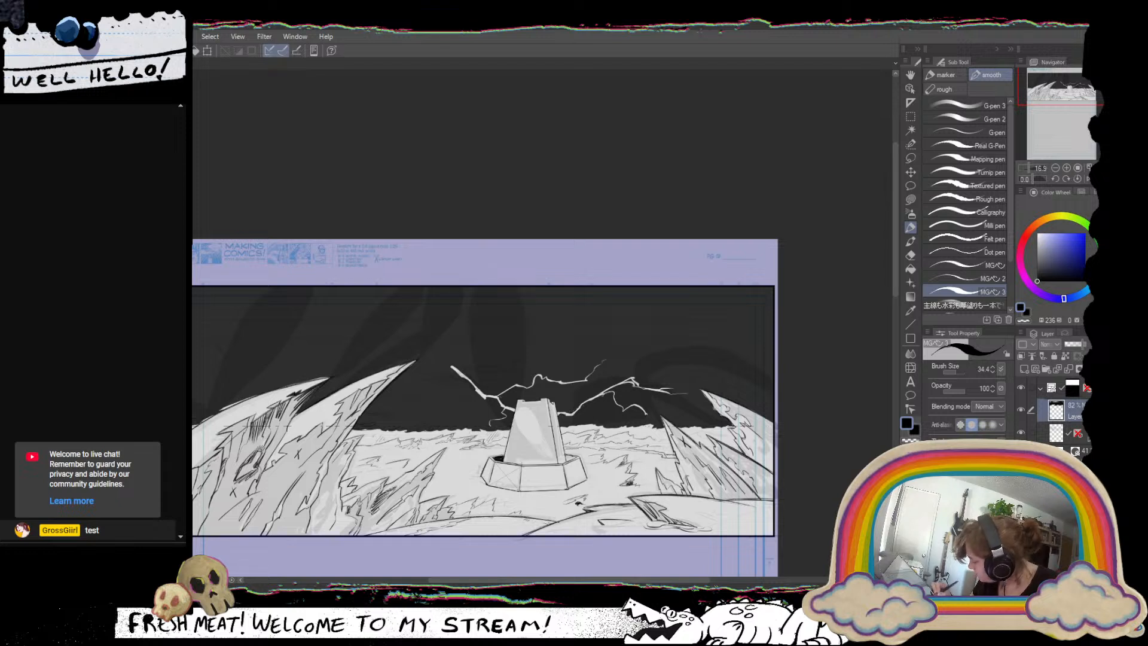
key("c")
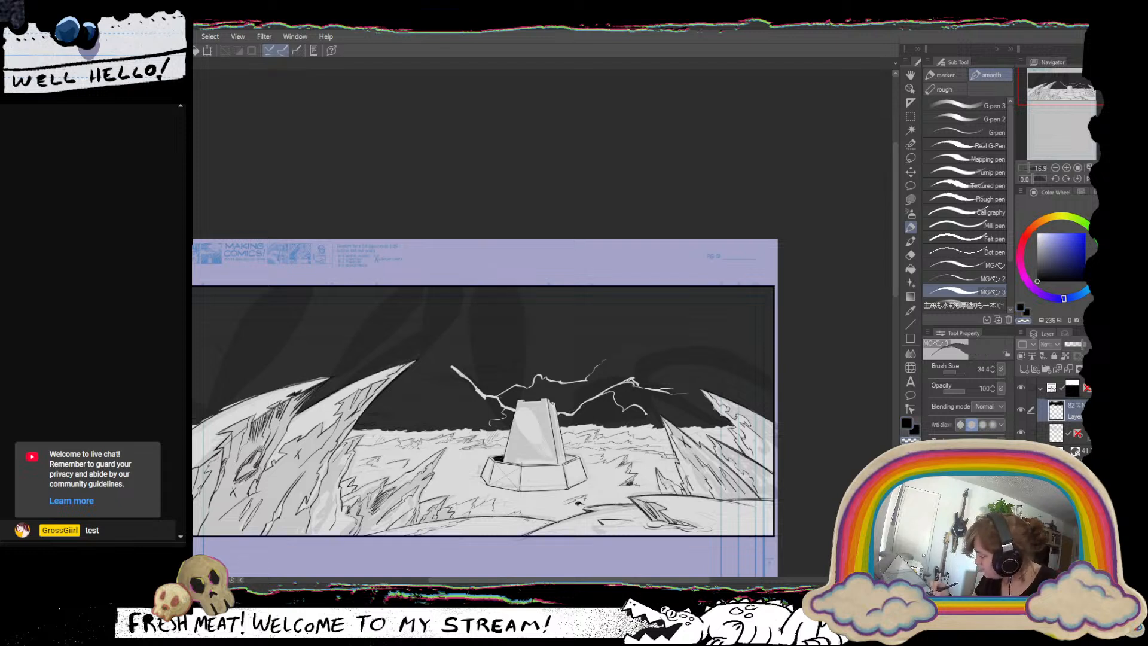
key("c")
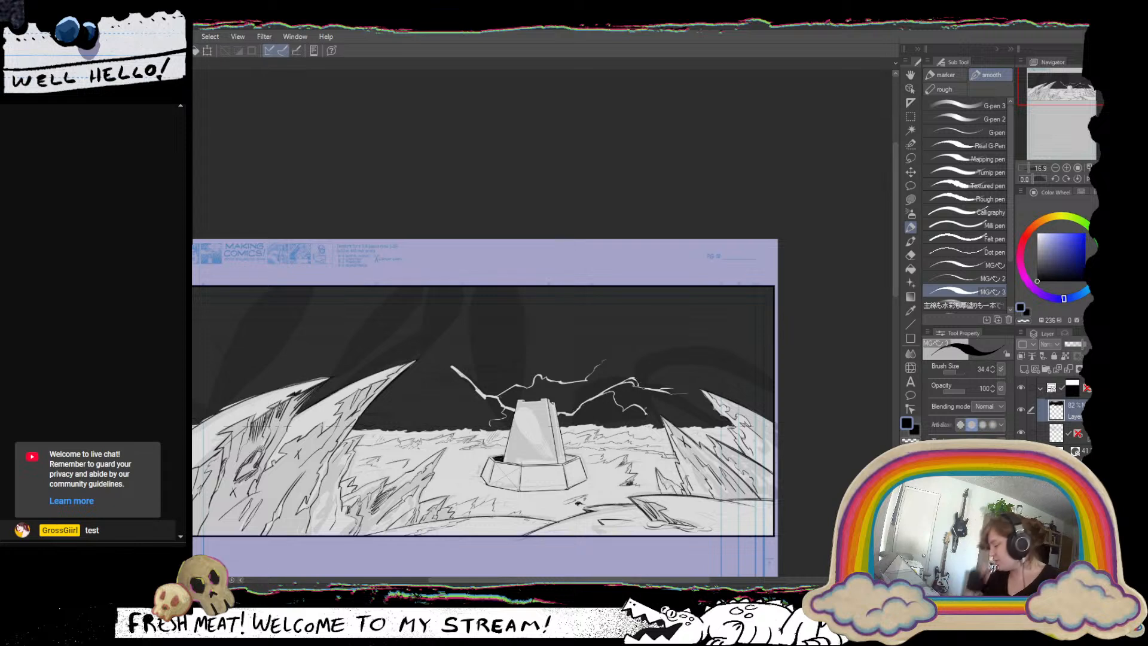
key("c")
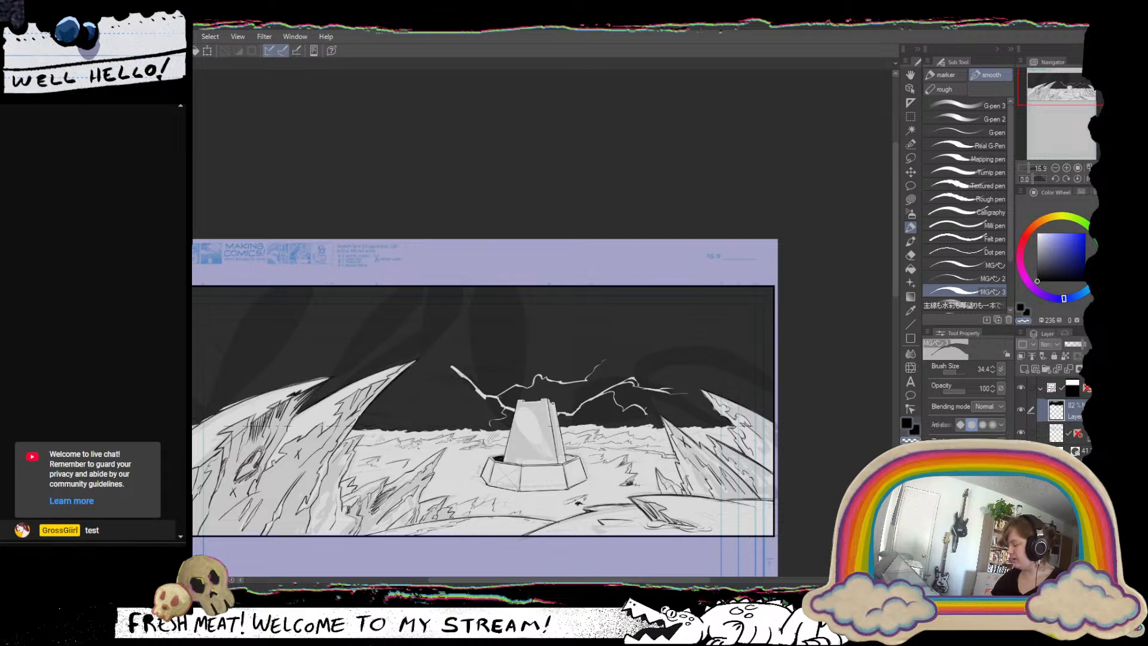
Lower the black sky layer's opacity to about 46% so the sketch and guides show through.
left_click(1088, 345)
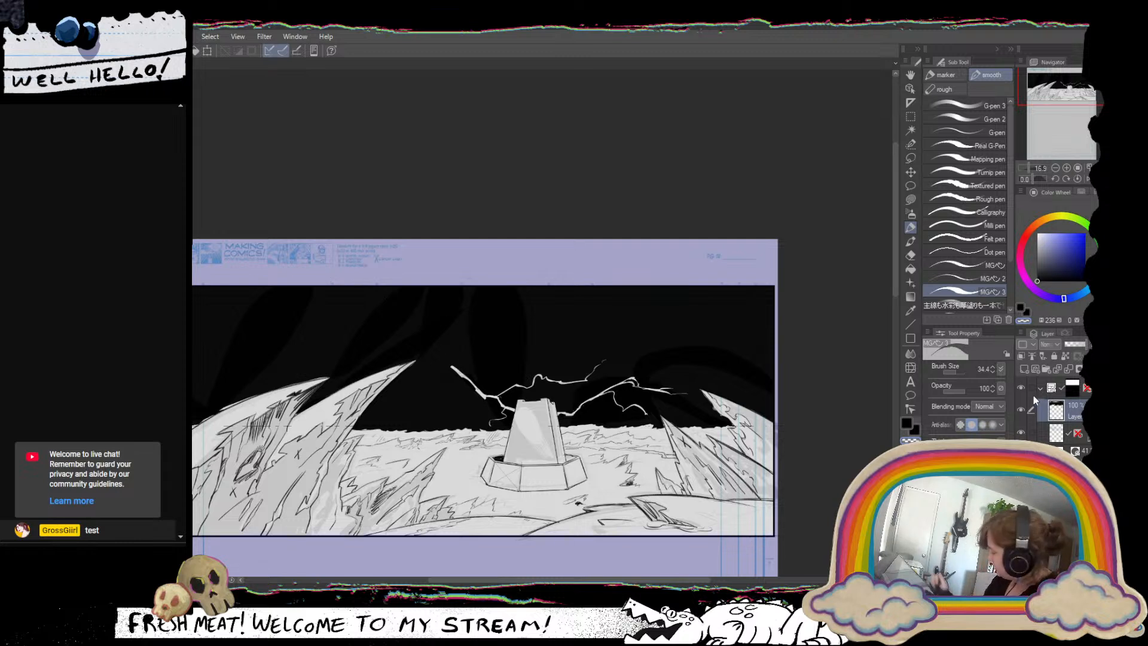
left_click(1074, 345)
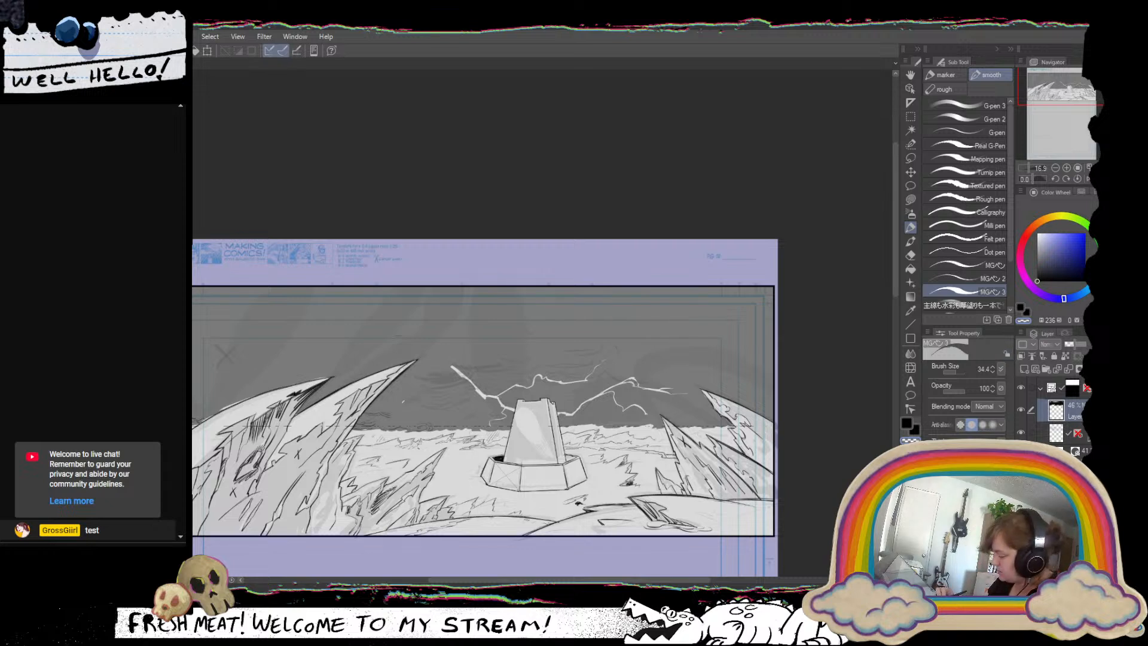
Try a side fork and a longer upper end on the left lightning bolt, and circle its tip beside the tall curved spire.
left_click_drag(402, 401, 477, 389)
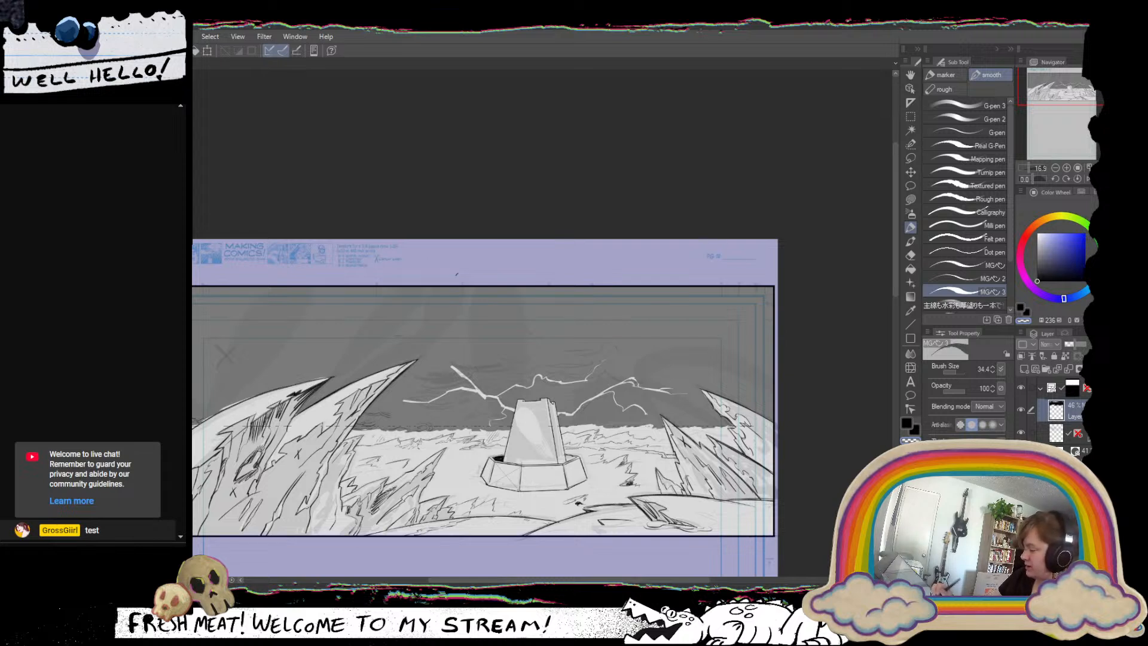
key("ctrl+z")
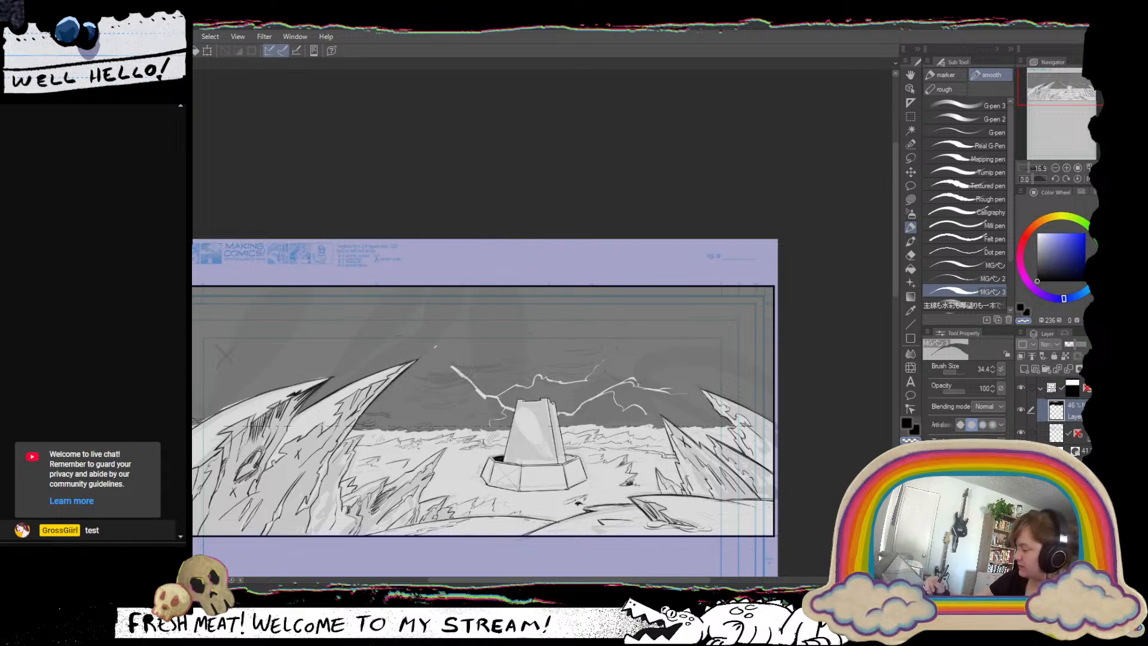
left_click_drag(431, 342, 461, 377)
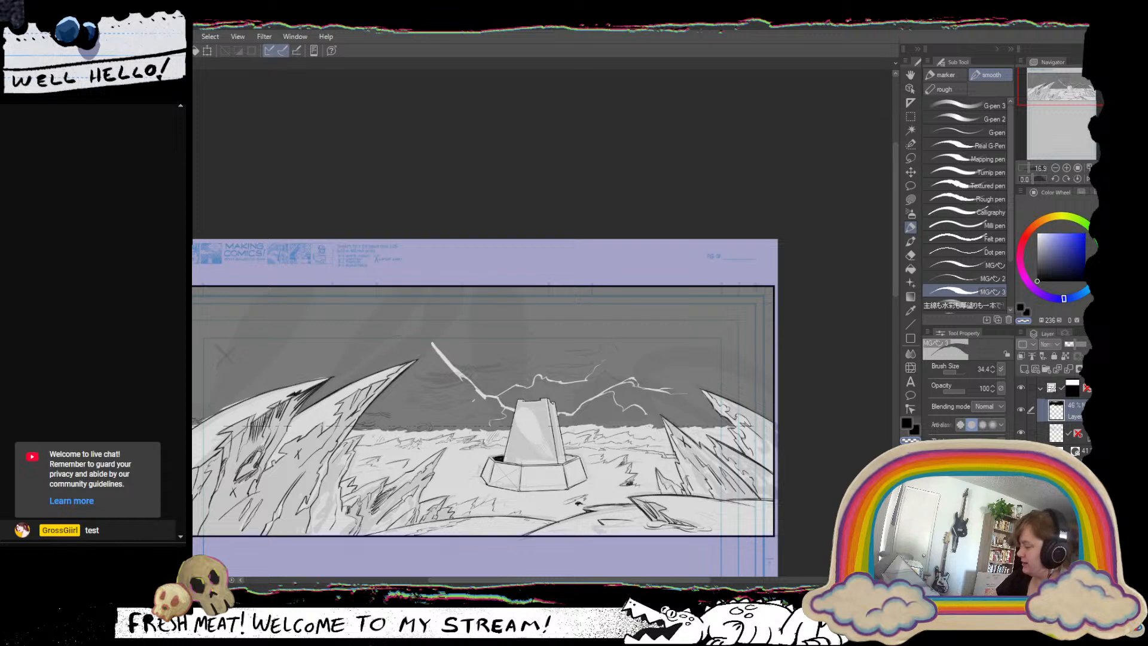
mouse_move(440, 330)
left_mouse_down()
mouse_move(409, 340)
mouse_move(419, 333)
left_mouse_up()
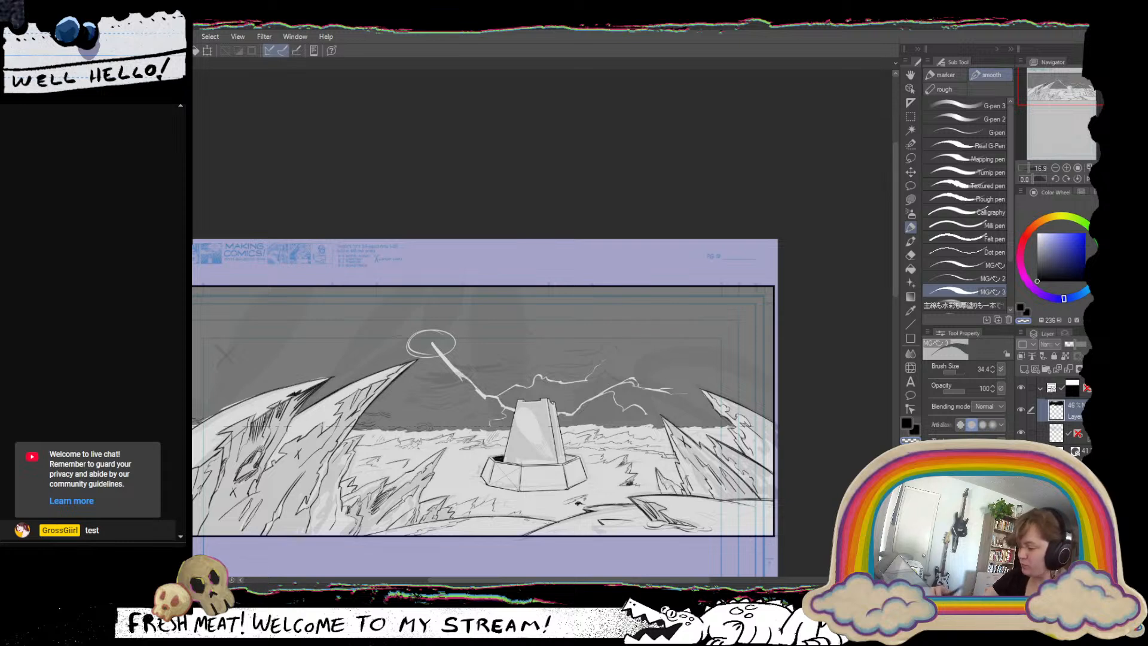
Try loose strokes and a looping line across the sky from the panel's left side to the bolt's tip, and undo them.
left_click_drag(193, 317, 226, 315)
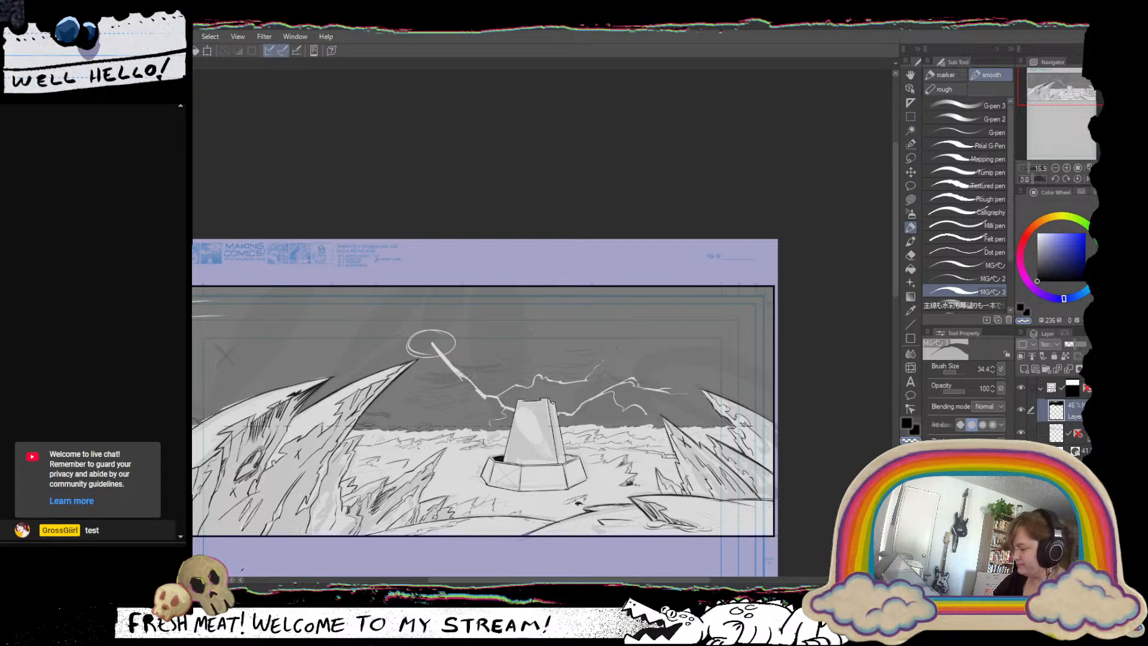
key("ctrl+z")
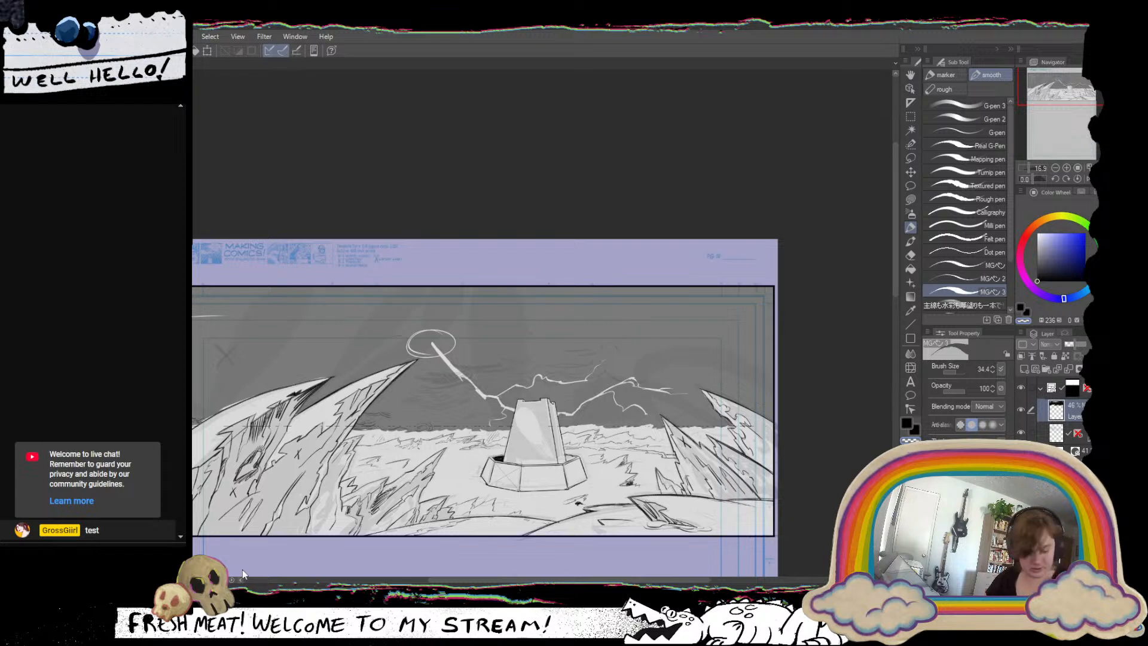
key("ctrl+z")
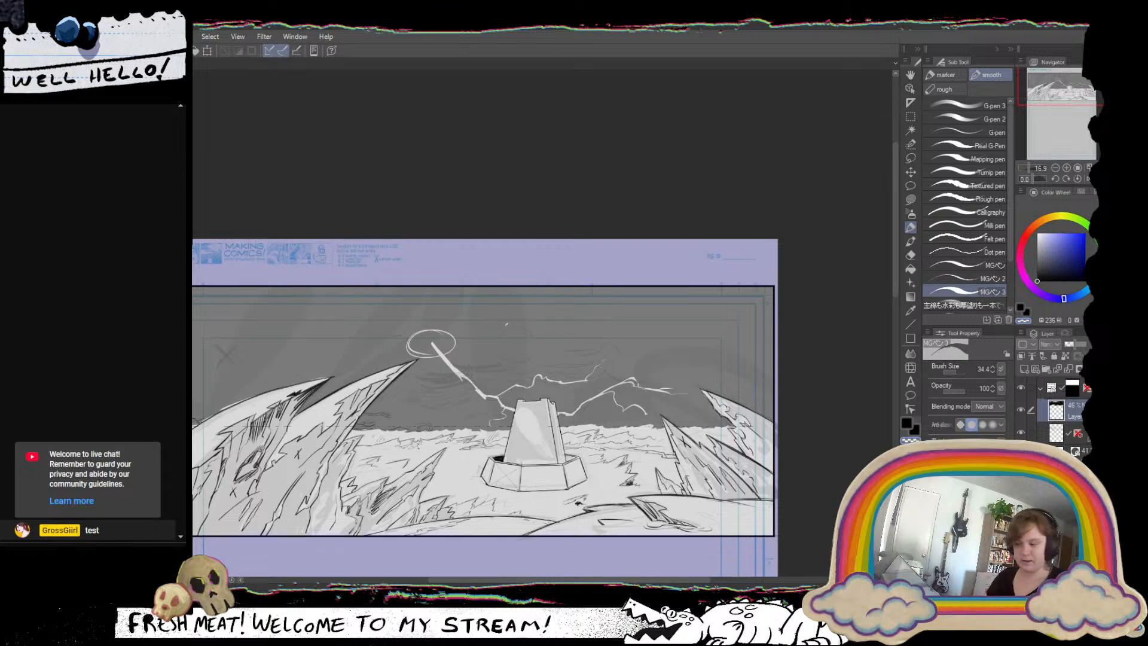
mouse_move(192, 332)
left_mouse_down()
mouse_move(278, 343)
mouse_move(457, 327)
left_mouse_up()
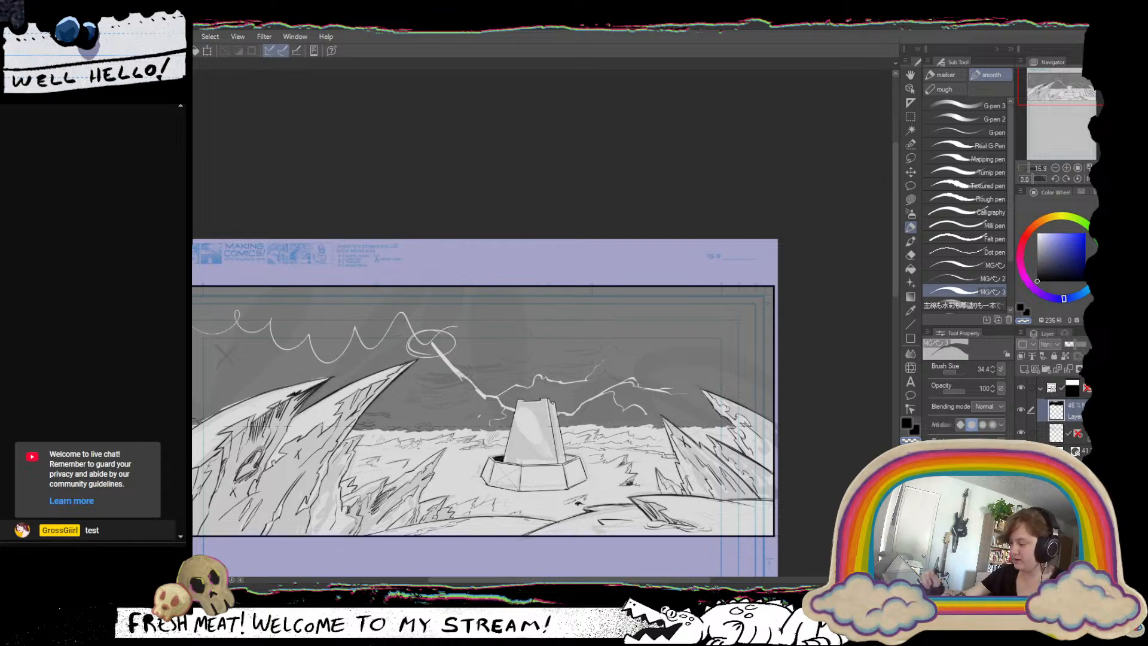
key("ctrl+z")
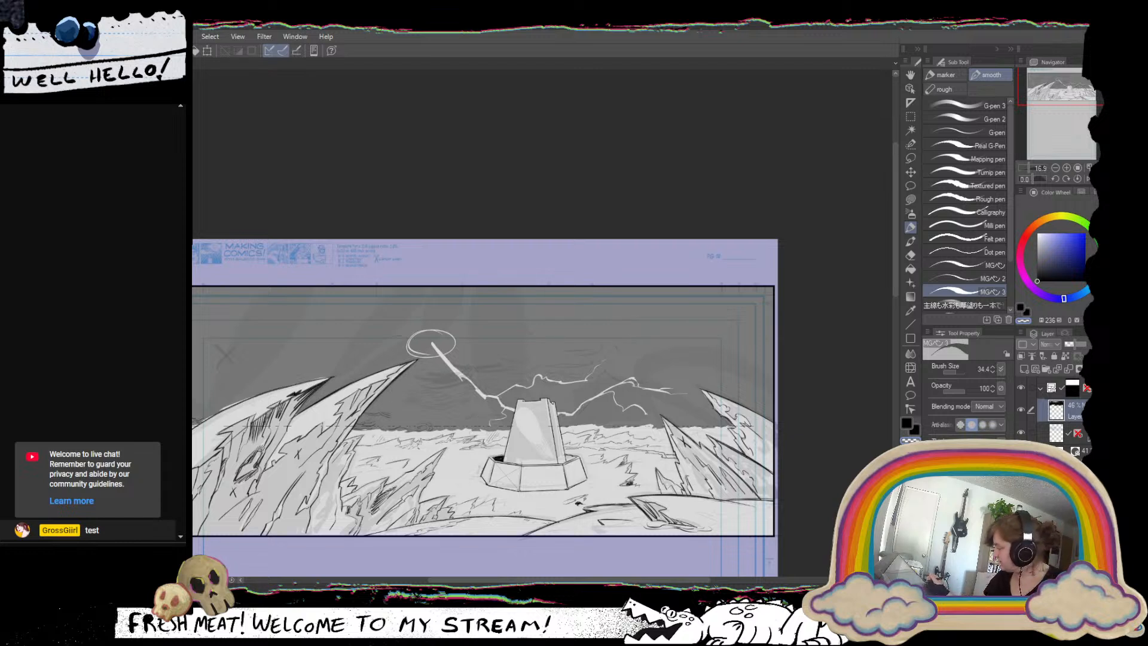
On the panel folder, nudge the tall curved spire's tip downward with Liquify at brush size 1203.6, and undo the second, larger push.
left_click(1066, 393)
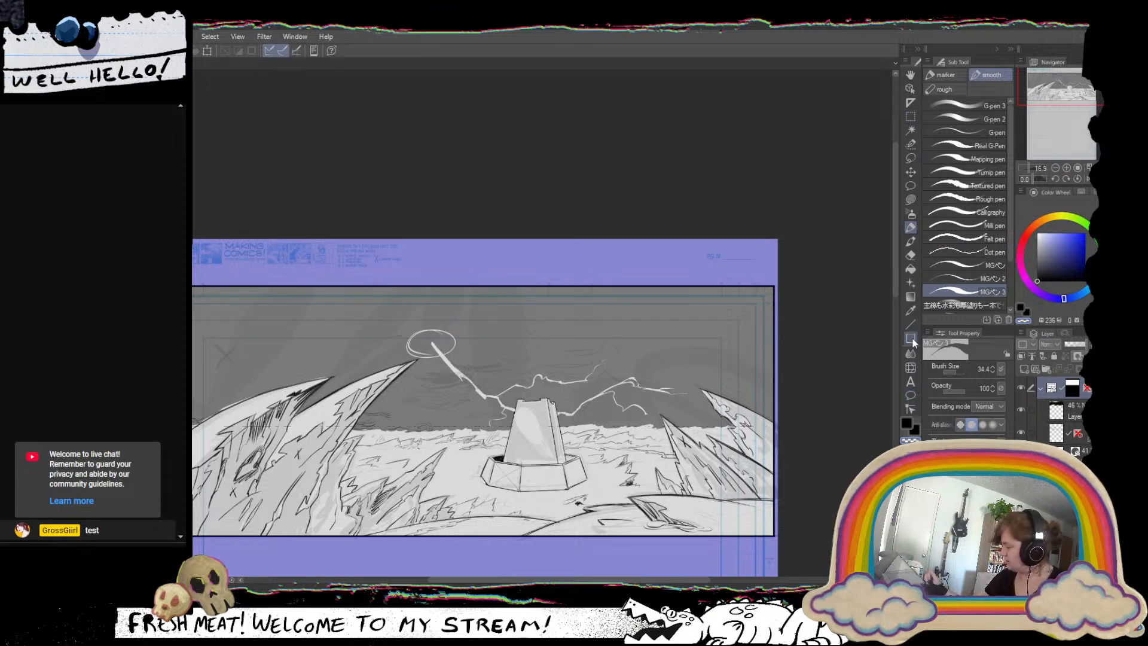
left_click(911, 367)
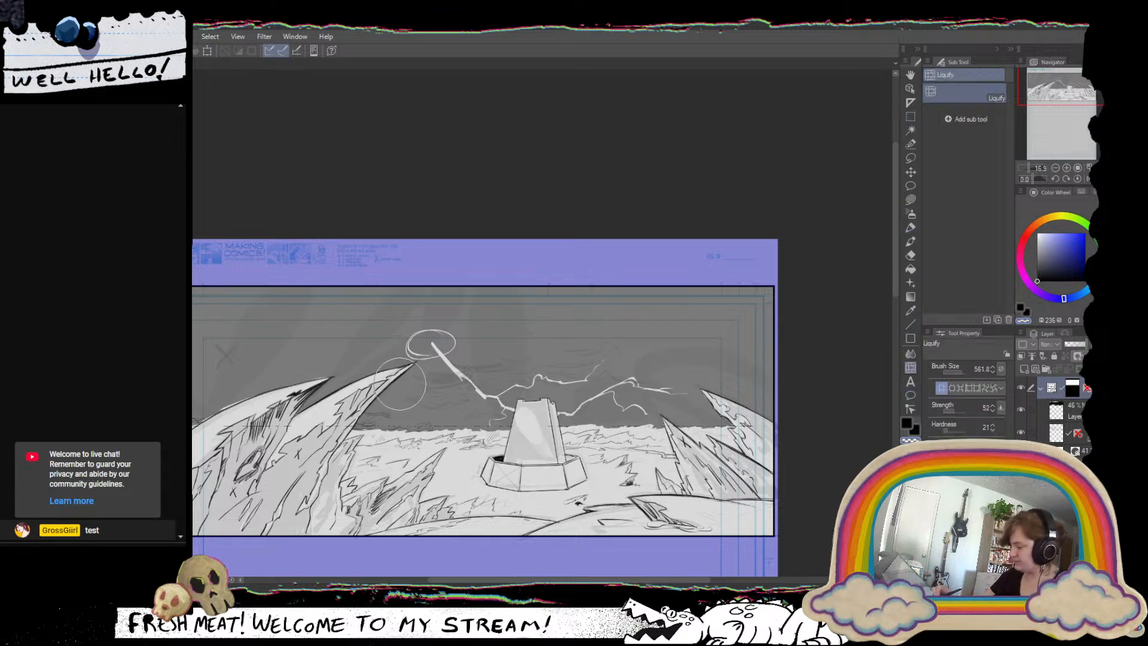
key("ctrl")
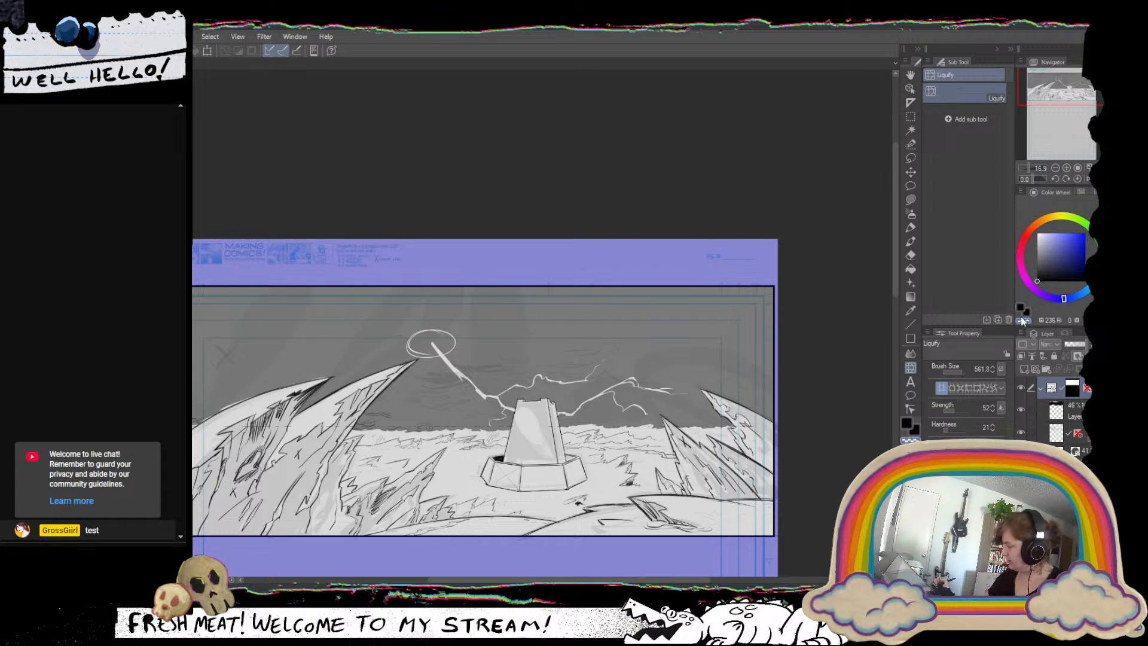
left_click(963, 371)
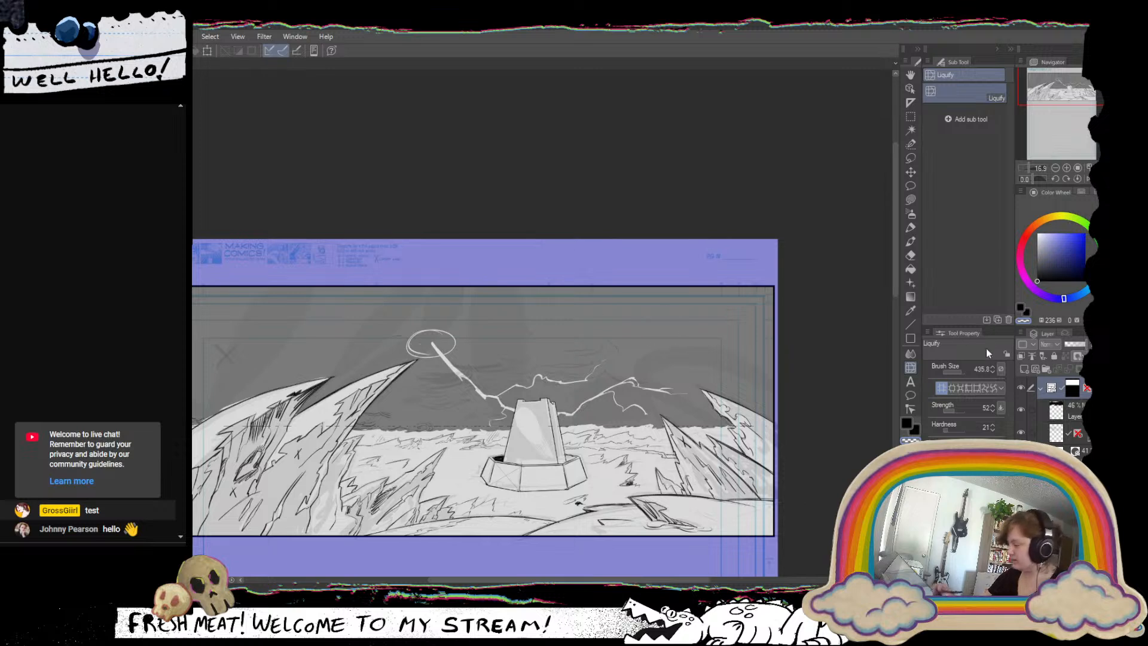
left_click_drag(961, 370, 964, 368)
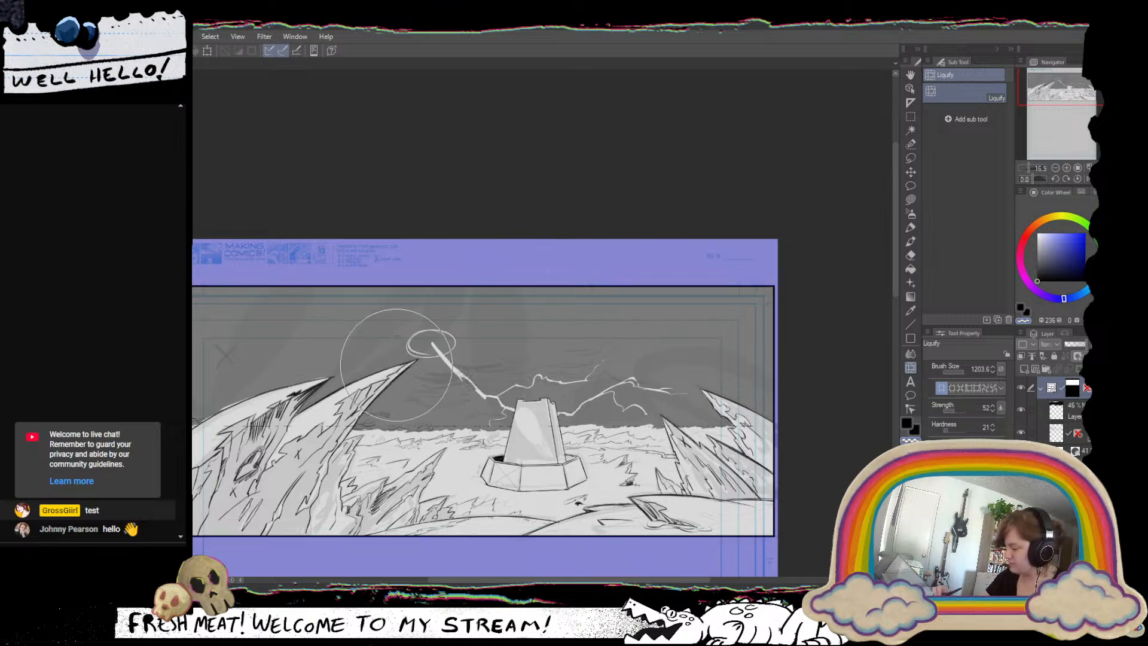
mouse_move(409, 363)
left_mouse_down()
mouse_move(387, 377)
mouse_move(409, 353)
mouse_move(404, 381)
left_mouse_up()
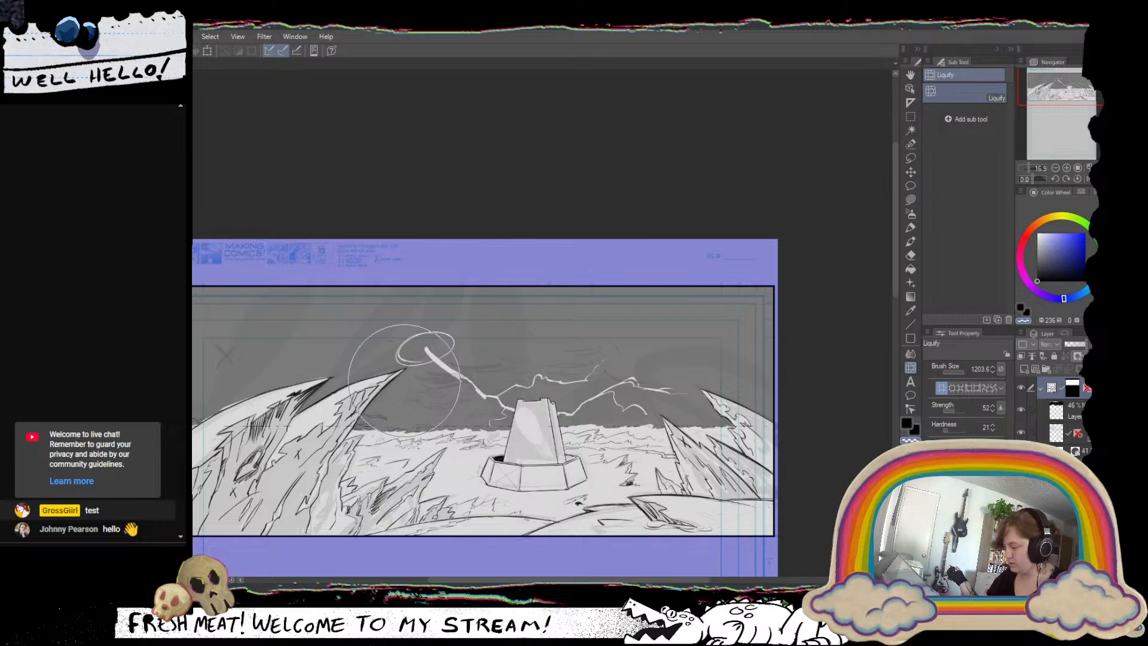
left_click_drag(404, 378, 351, 471)
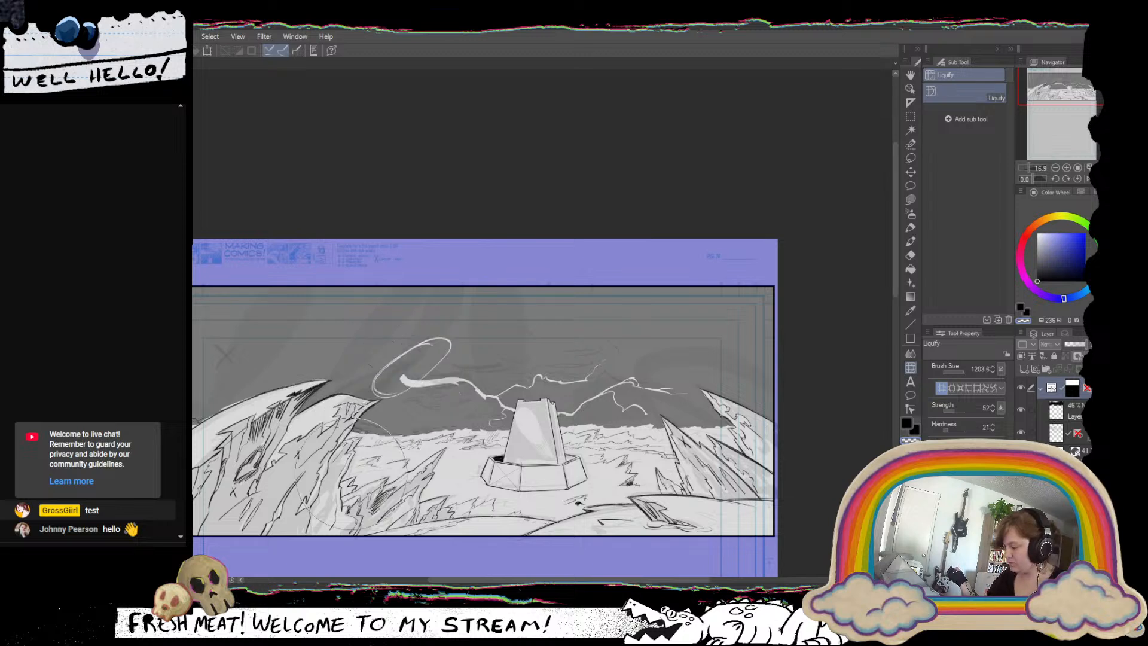
key("ctrl+t")
key("ctrl+z")
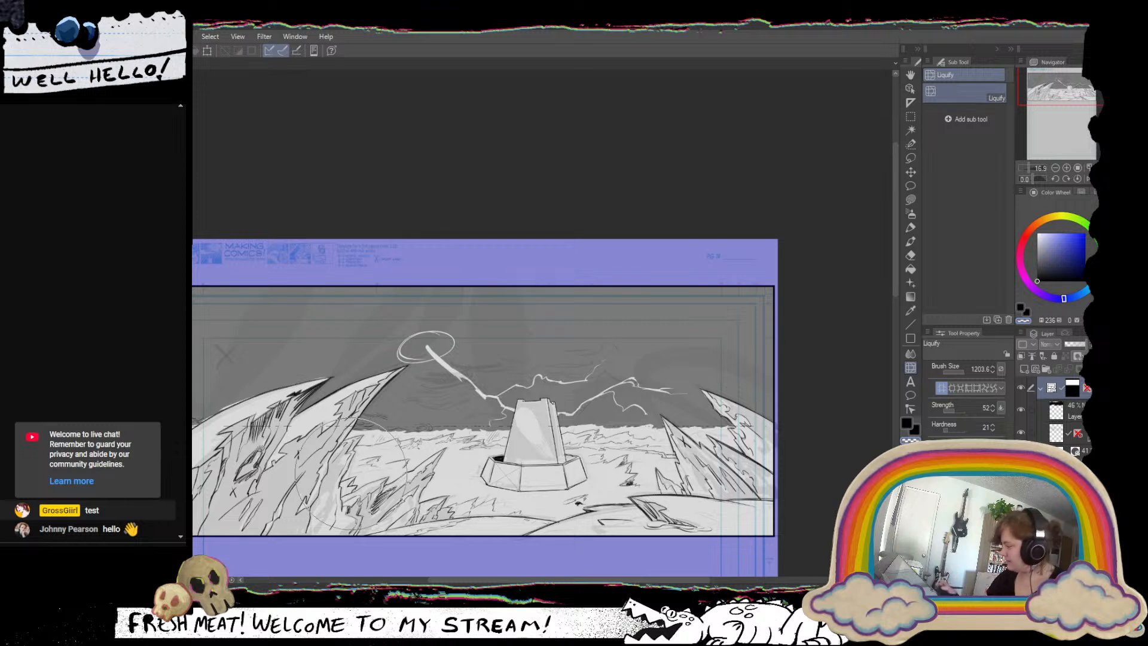
On the sky layer, use Lasso fill in black to cover the circle and the long upper part of the left lightning bolt.
left_click(911, 200)
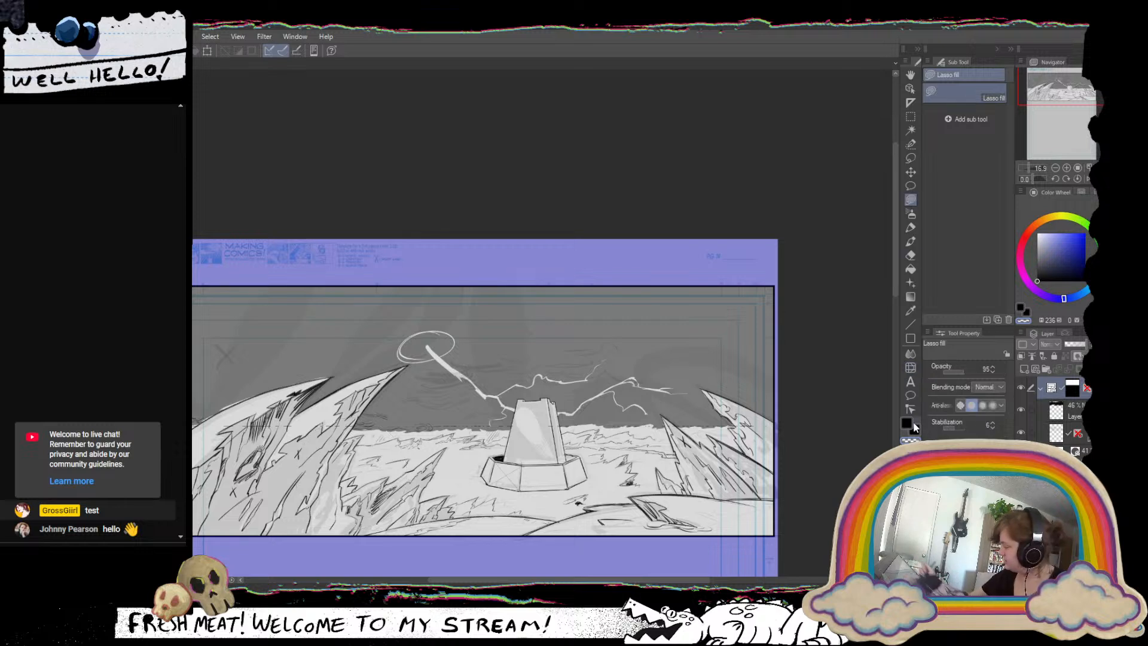
left_click(1076, 418)
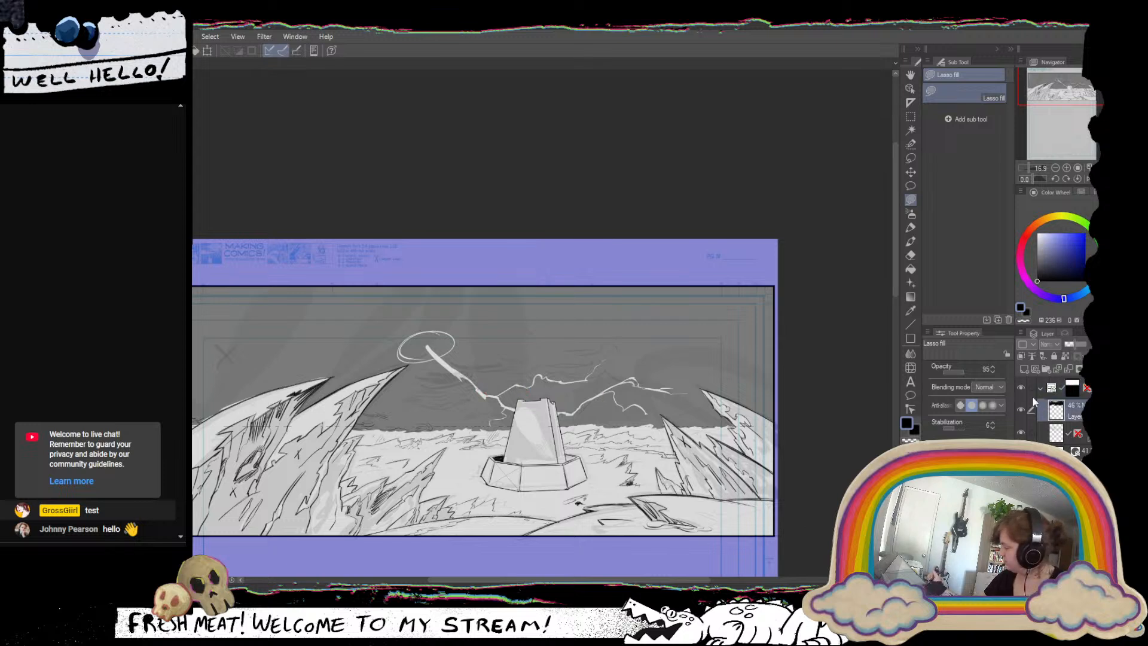
mouse_move(476, 357)
left_mouse_down()
mouse_move(429, 392)
mouse_move(416, 360)
mouse_move(422, 309)
mouse_move(479, 346)
left_mouse_up()
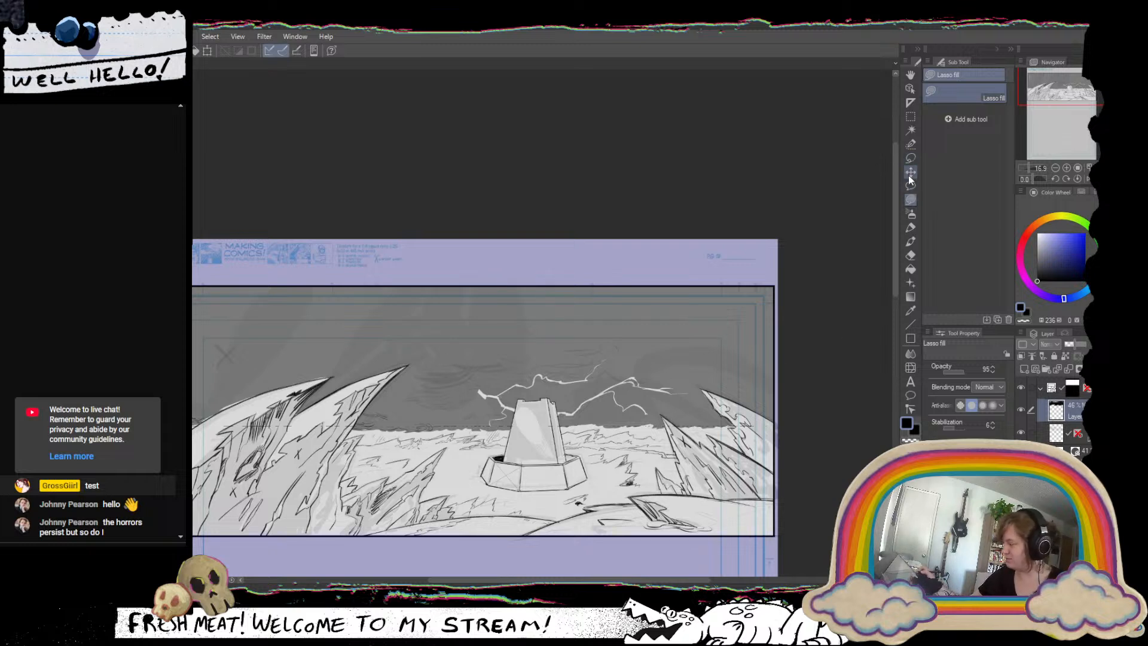
With Liquify on the panel folder, push the tips of the two left-hand spires down and outward, away from the tower.
left_click(910, 367)
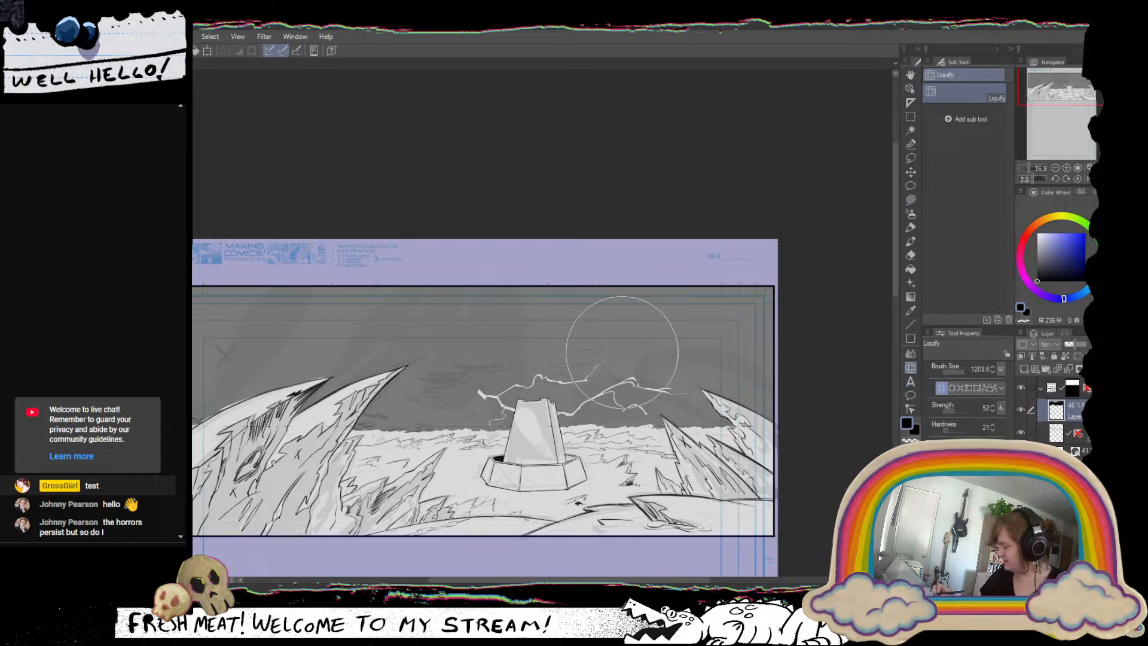
left_click(1080, 384)
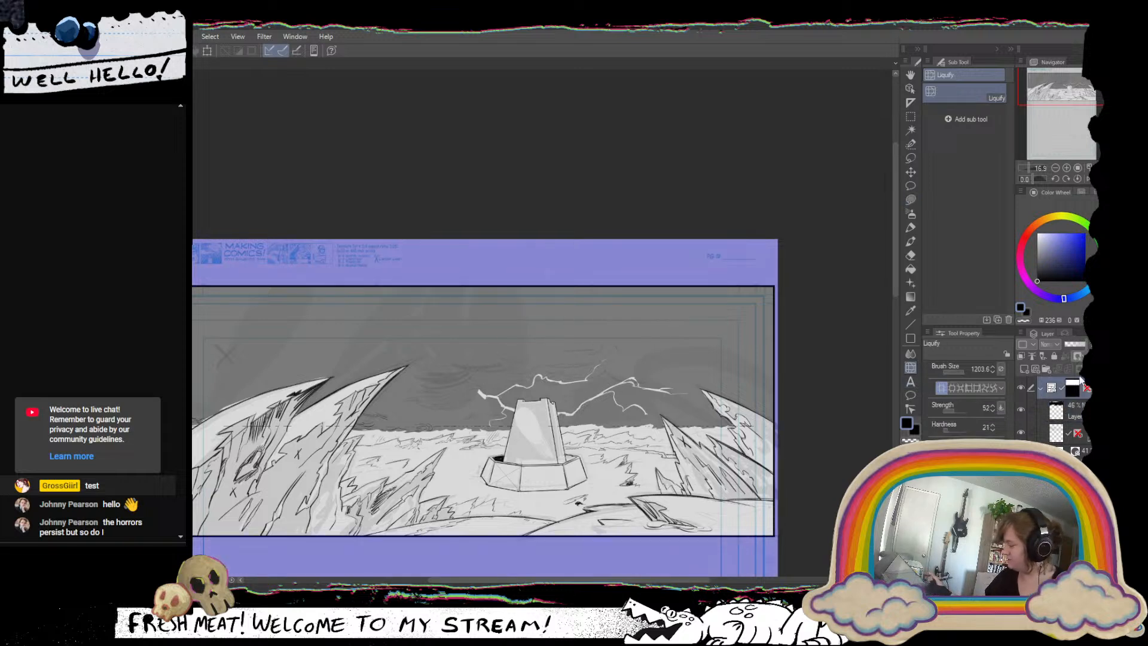
left_click_drag(422, 363, 382, 374)
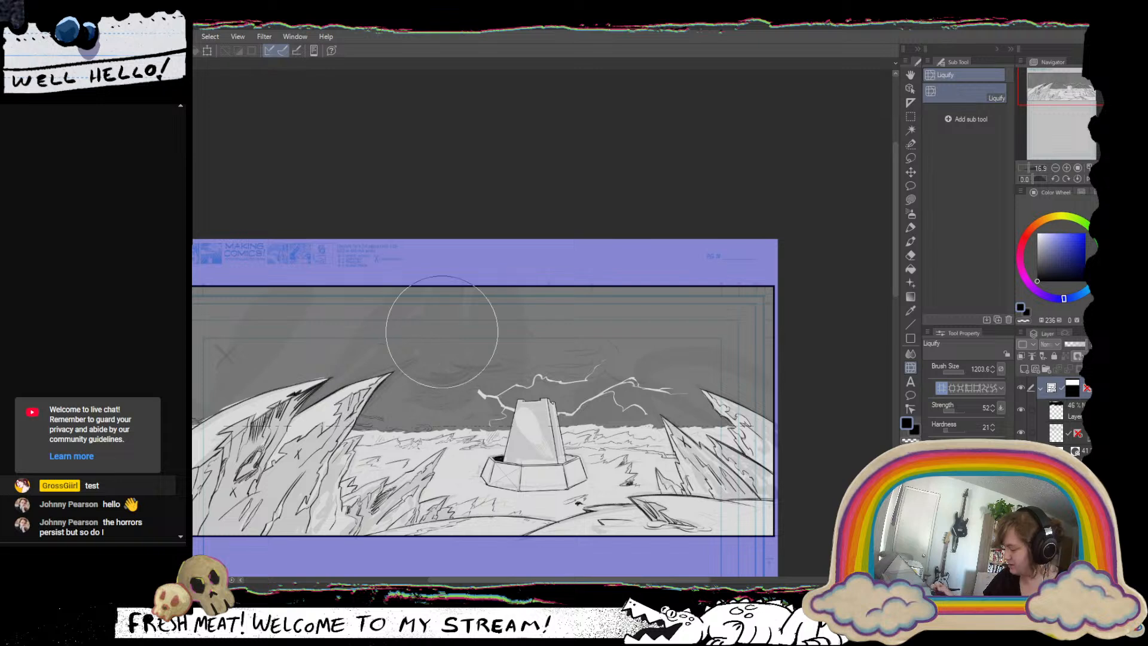
left_click_drag(294, 357, 190, 440)
left_click_drag(308, 335, 212, 413)
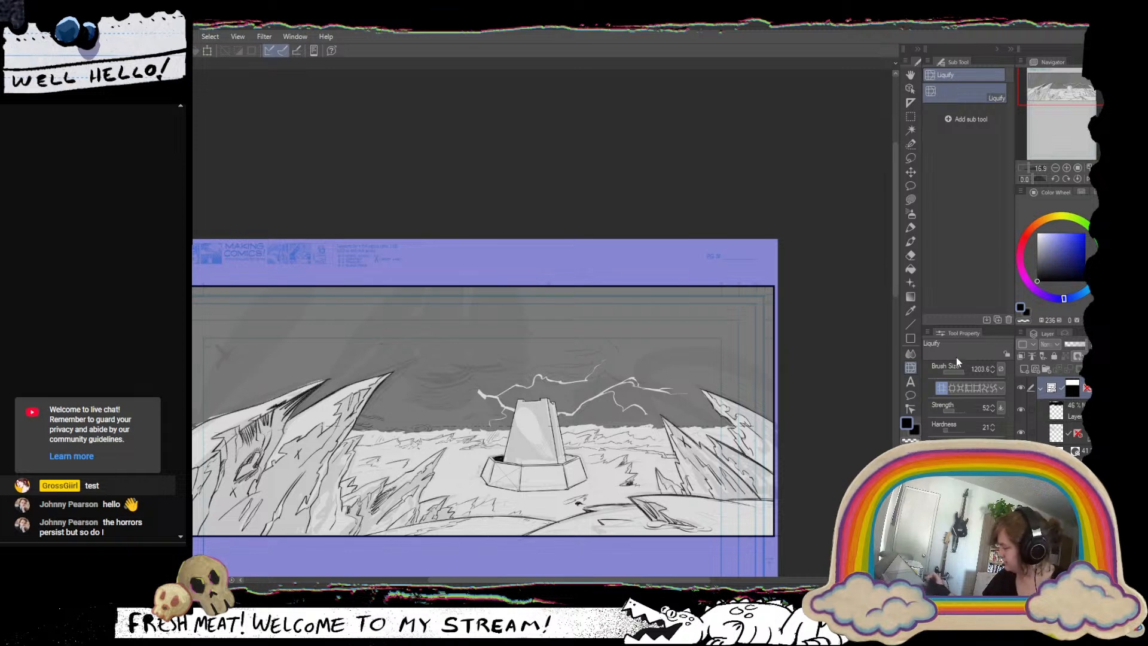
With Liquify at brush size 561.8 on the panel folder, pull the leftmost spire's tip and upper ridge back and down.
key("o")
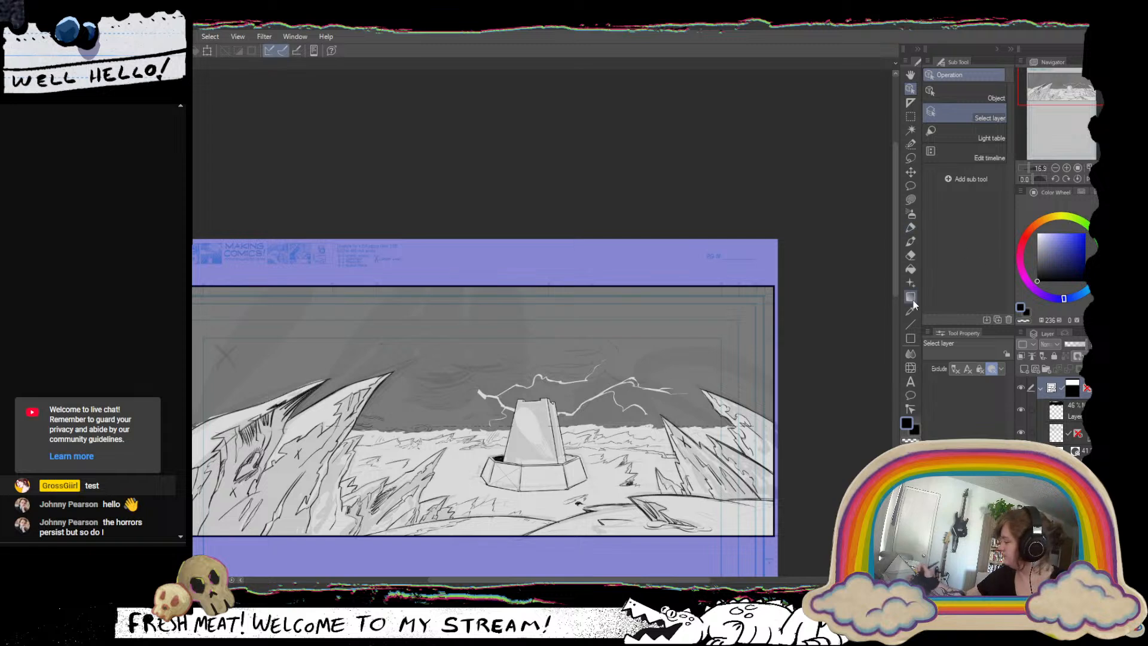
left_click(911, 367)
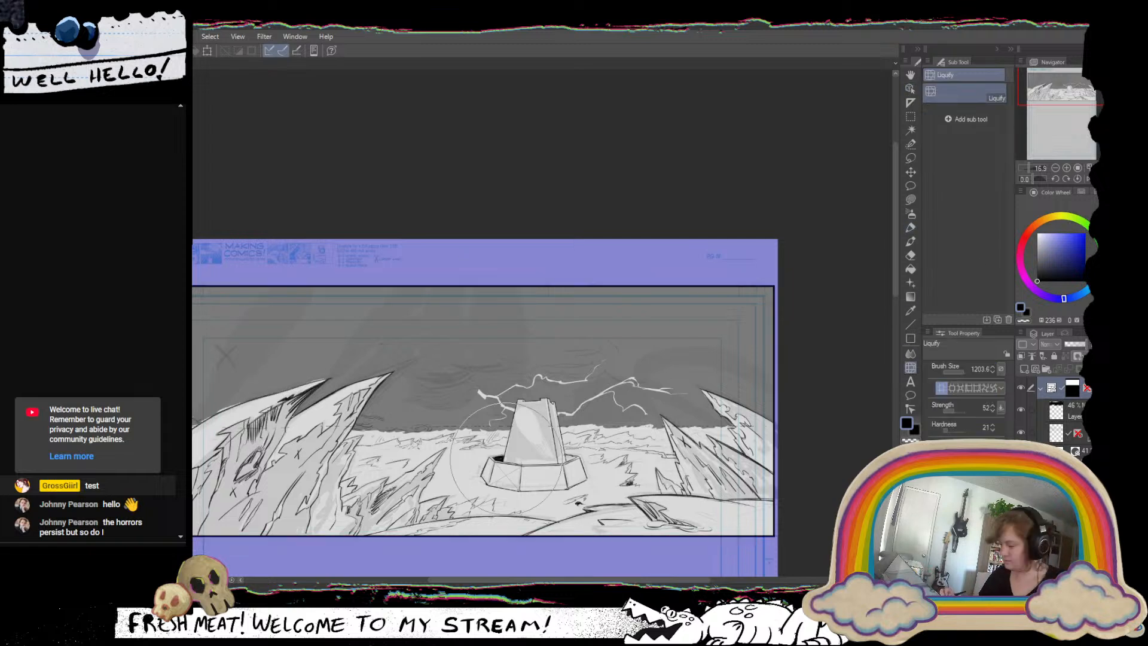
left_click_drag(372, 412, 475, 397)
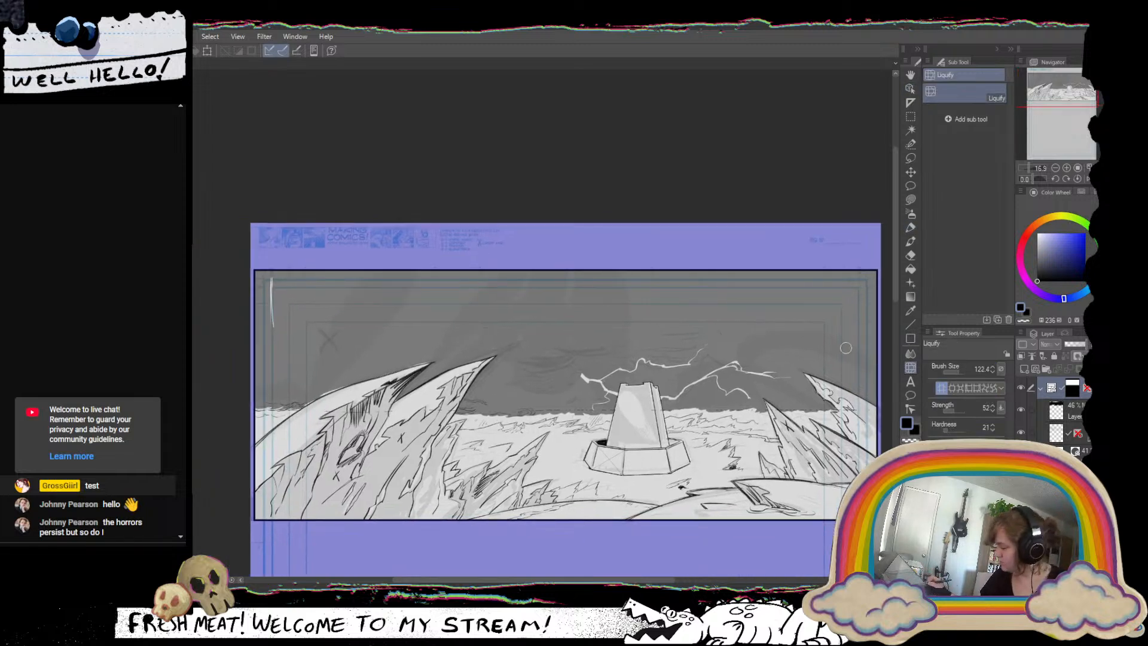
left_click(958, 372)
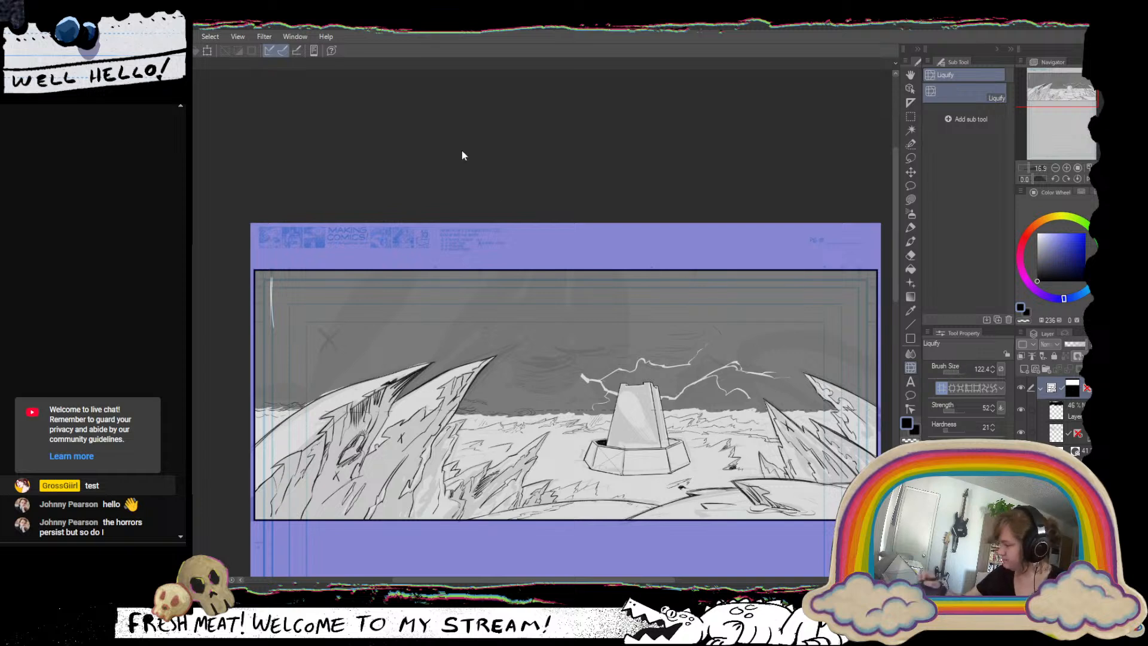
left_click(962, 371)
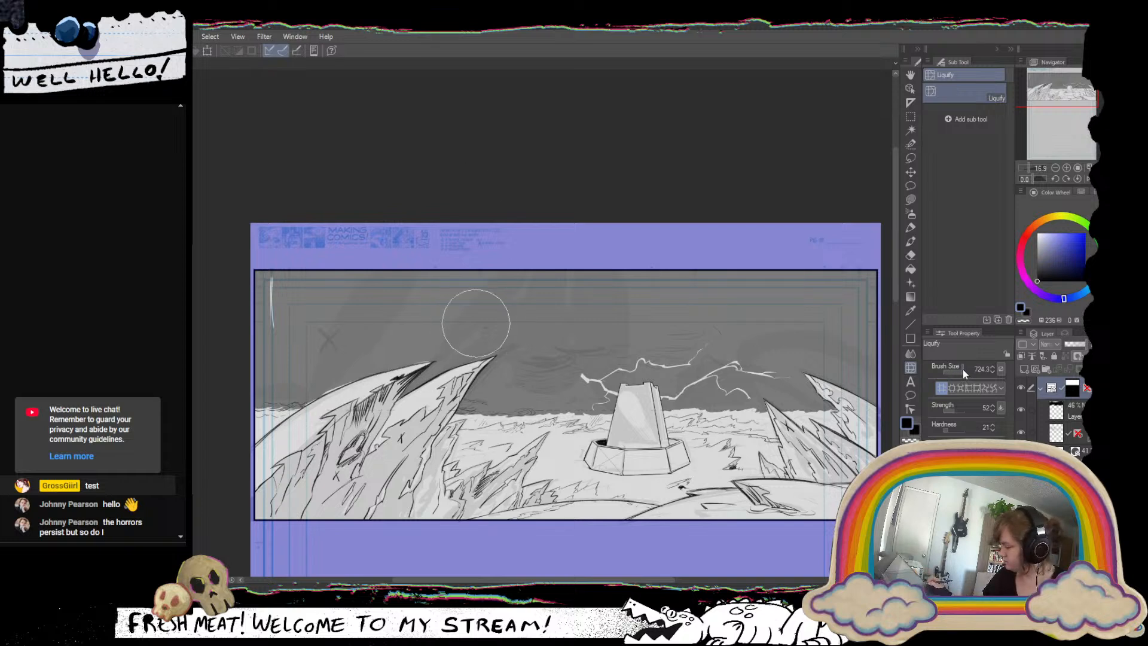
left_click(962, 368)
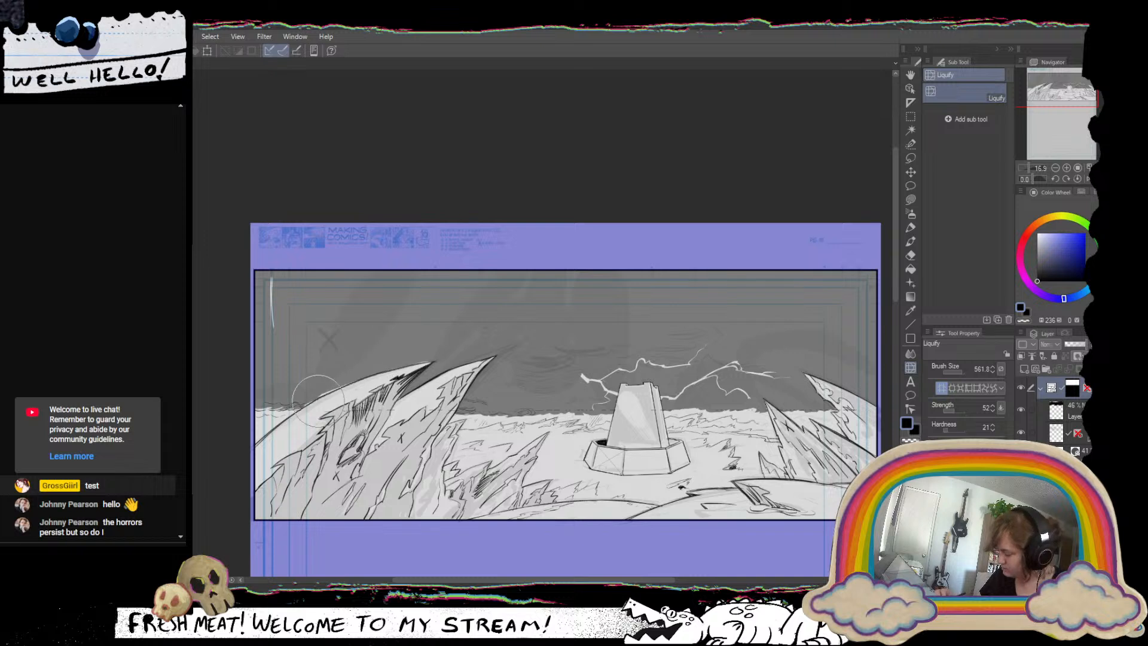
mouse_move(318, 399)
left_mouse_down()
mouse_move(375, 377)
mouse_move(327, 401)
mouse_move(369, 391)
mouse_move(336, 413)
mouse_move(377, 398)
mouse_move(304, 449)
mouse_move(356, 400)
mouse_move(344, 407)
mouse_move(329, 385)
mouse_move(353, 392)
mouse_move(421, 362)
mouse_move(387, 371)
left_mouse_up()
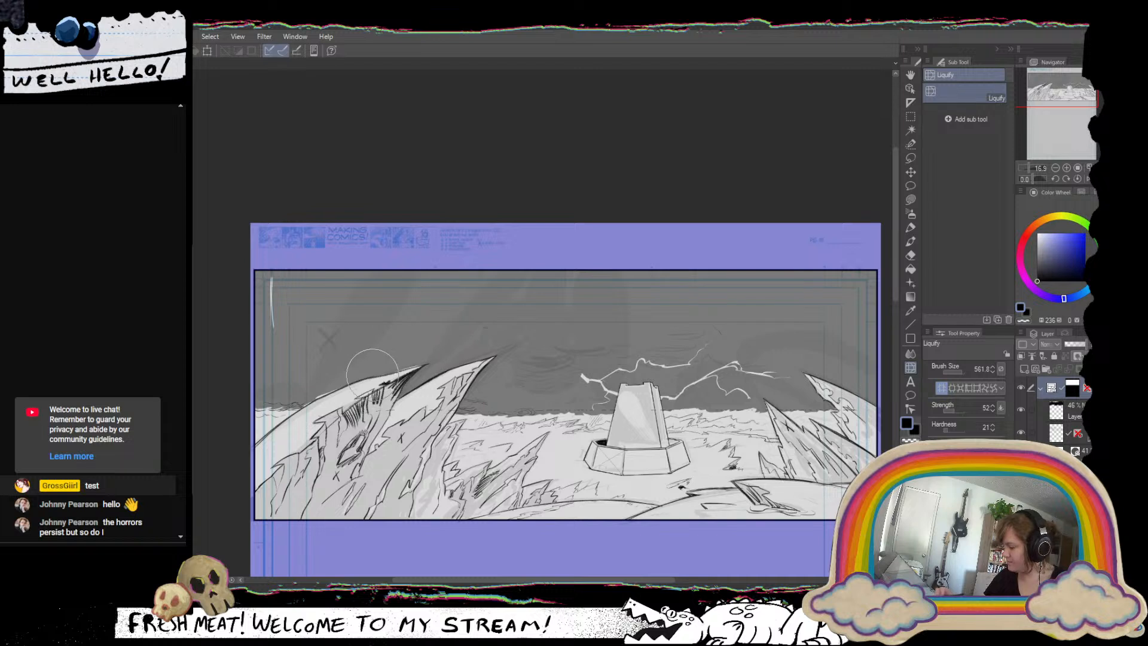
mouse_move(372, 368)
left_mouse_down()
mouse_move(371, 389)
mouse_move(322, 412)
left_mouse_up()
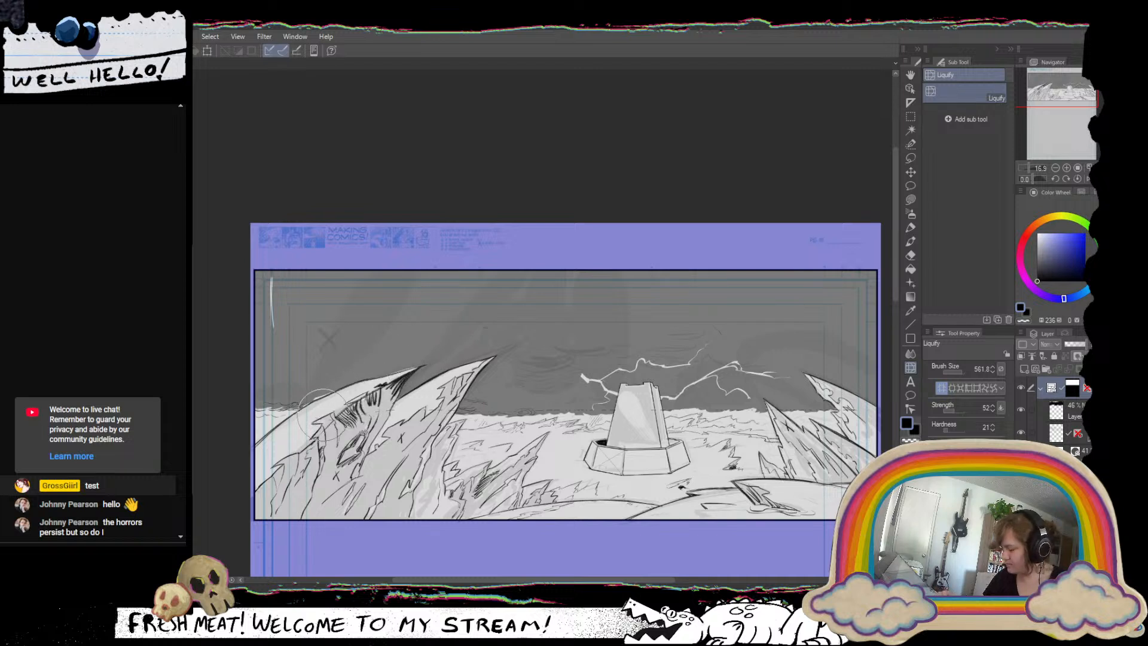
left_click_drag(371, 384, 306, 401)
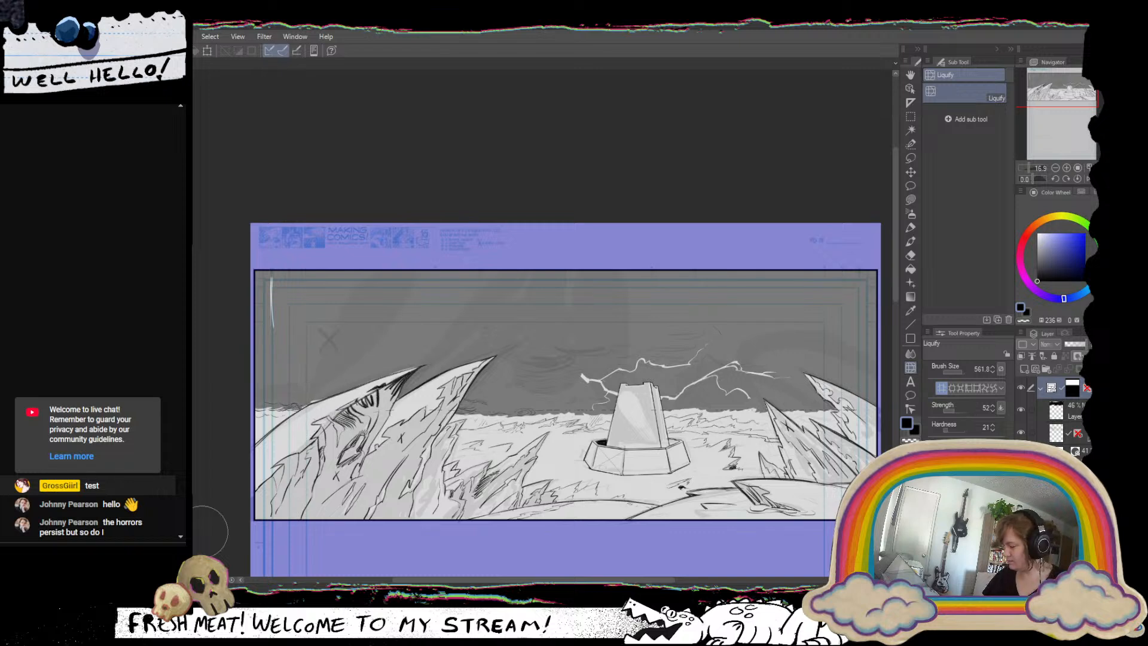
On the sky layer, add a white lightning stroke with MG pen 3 at size 34.4, extending the left bolt up and outward.
left_click(1073, 412)
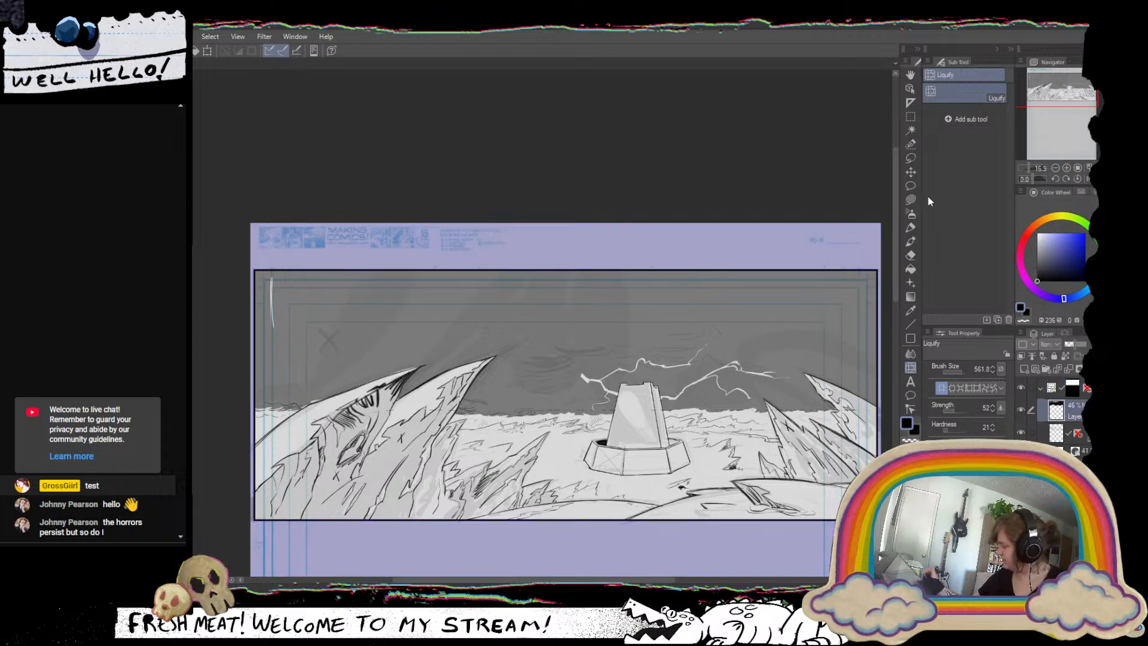
left_click(910, 228)
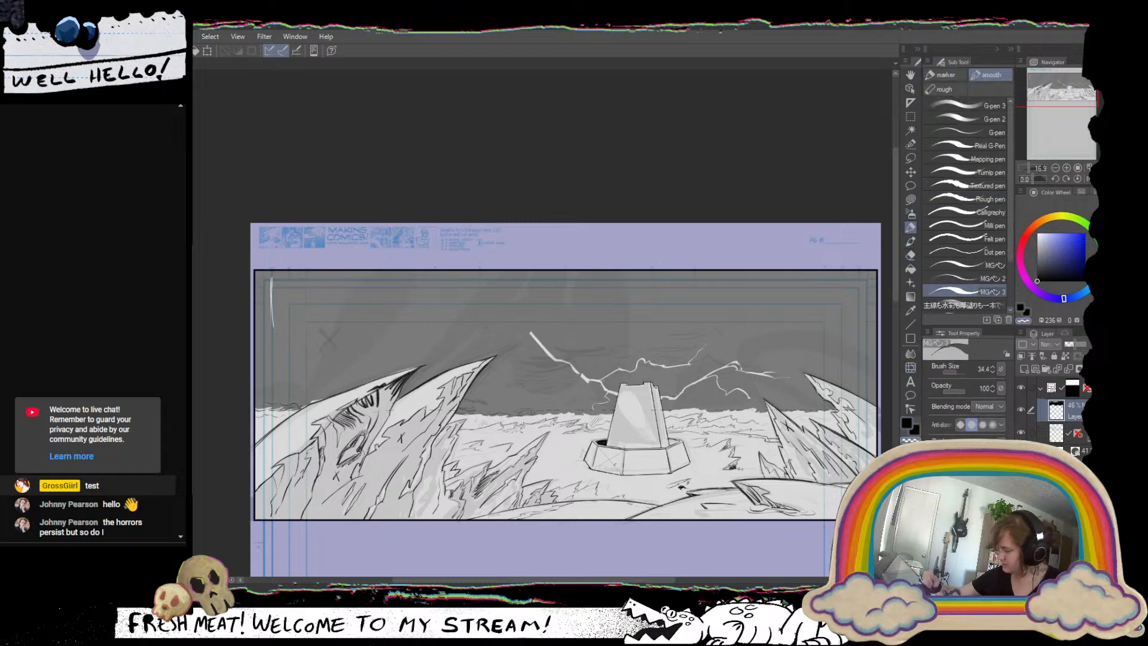
scroll(624, 464, "down", 3)
left_click_drag(652, 480, 589, 470)
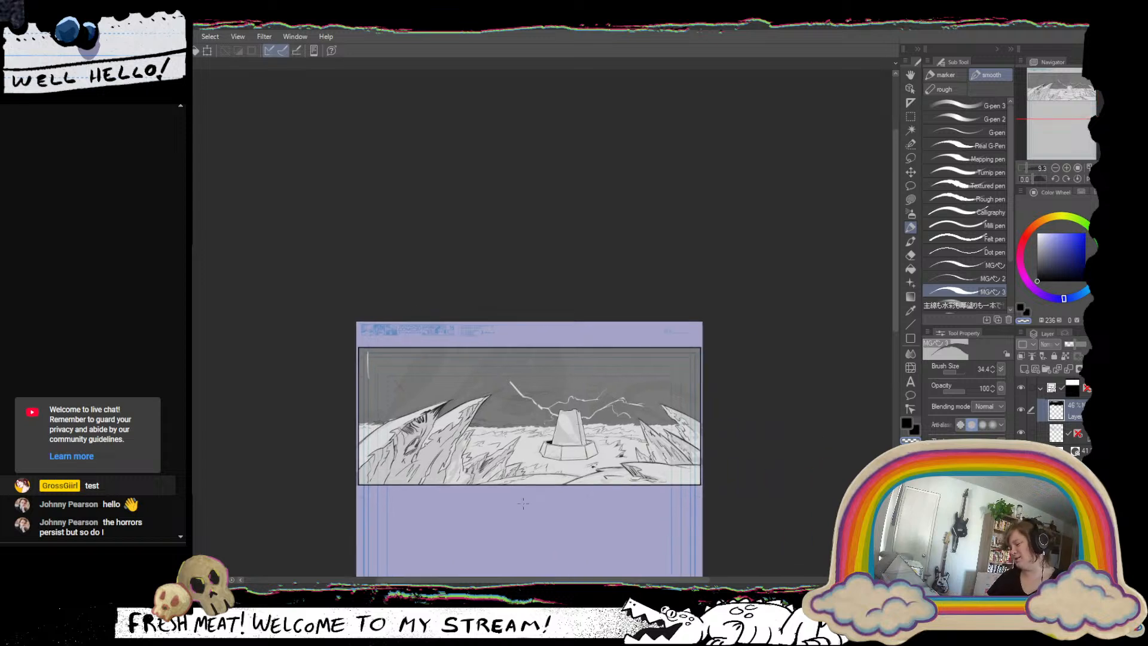
Hide the sky layer and, on the line art layer below it, erase the leftmost spire's upper outline.
left_click(1020, 411)
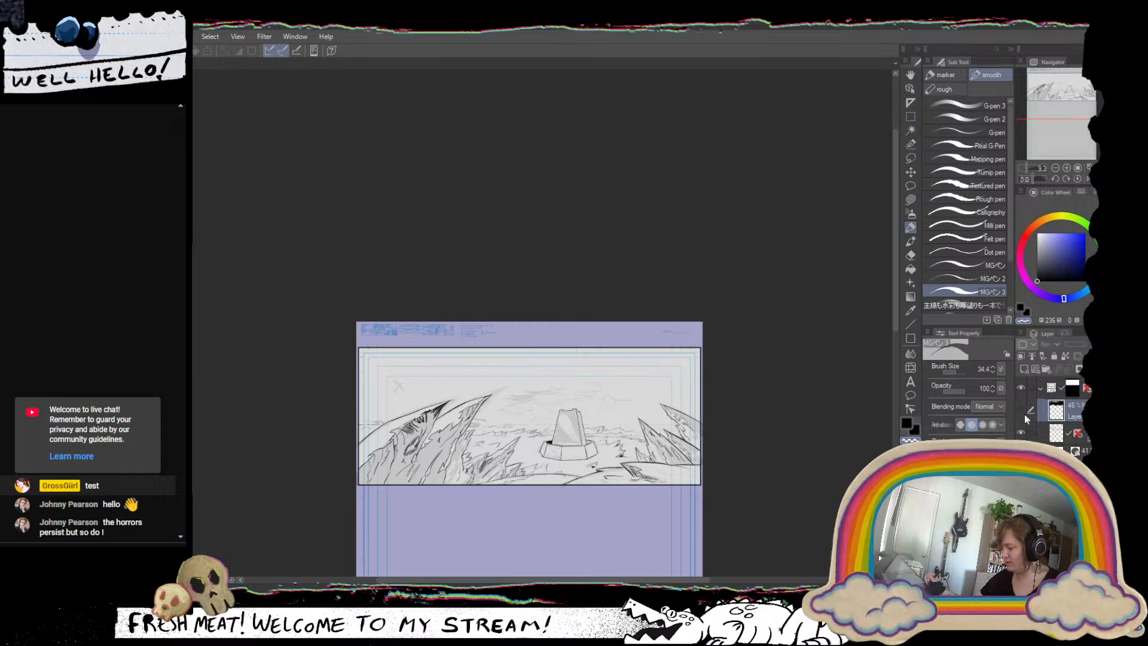
left_click(1056, 432)
scroll(472, 417, "up", 3)
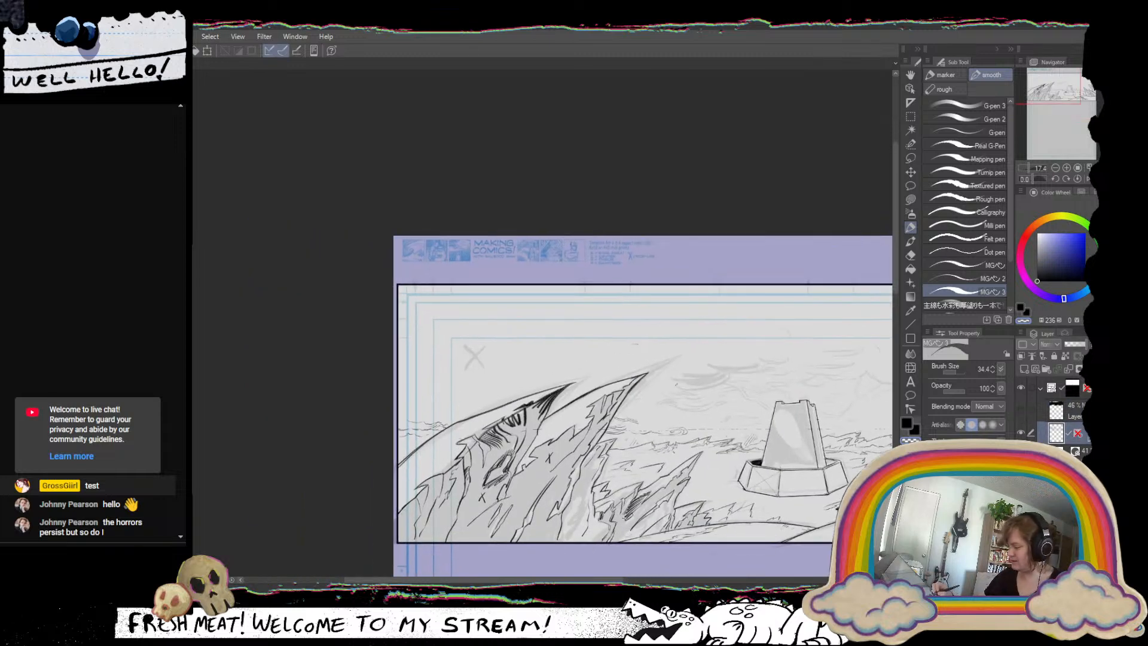
left_click_drag(457, 423, 535, 392)
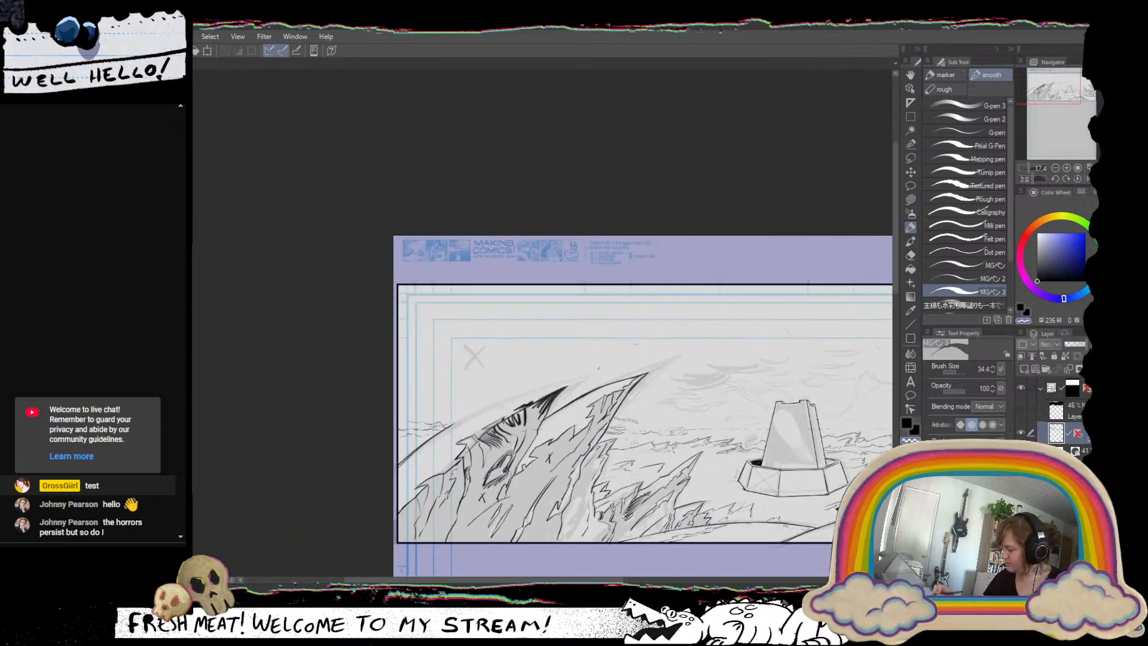
mouse_move(666, 347)
left_mouse_down()
mouse_move(667, 253)
mouse_move(565, 257)
left_mouse_up()
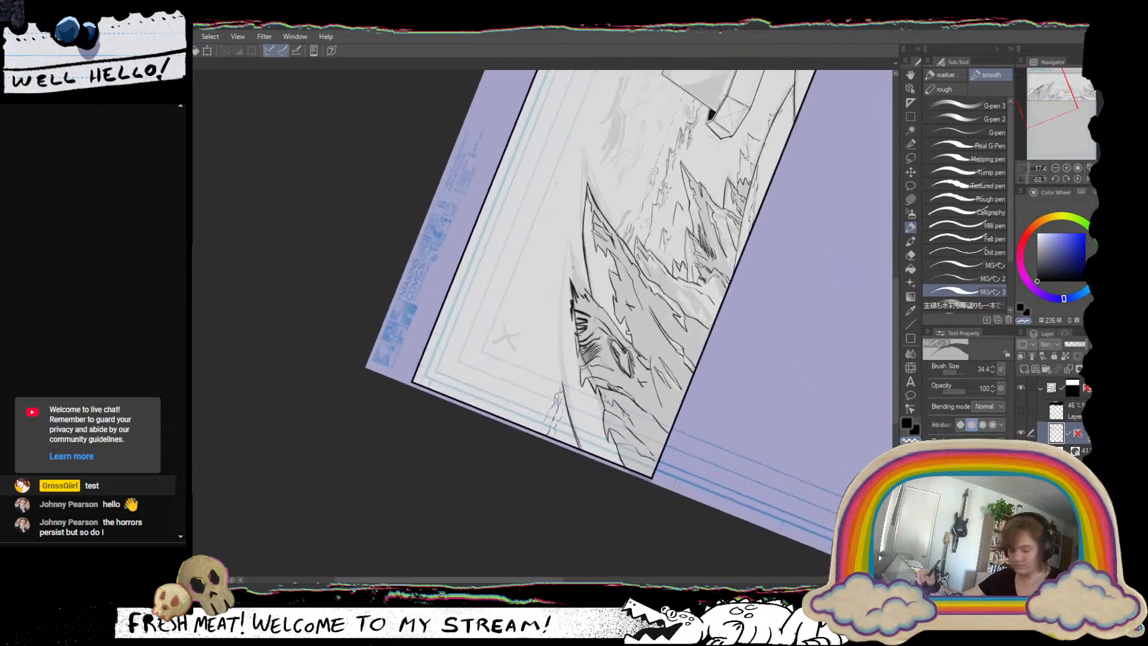
Try redrawing the leftmost spire's upper outline with MG pen 3, and undo the strokes.
key("c")
mouse_move(573, 264)
left_mouse_down()
mouse_move(584, 290)
mouse_move(573, 264)
mouse_move(565, 363)
left_mouse_up()
key("ctrl+z")
key("ctrl+z")
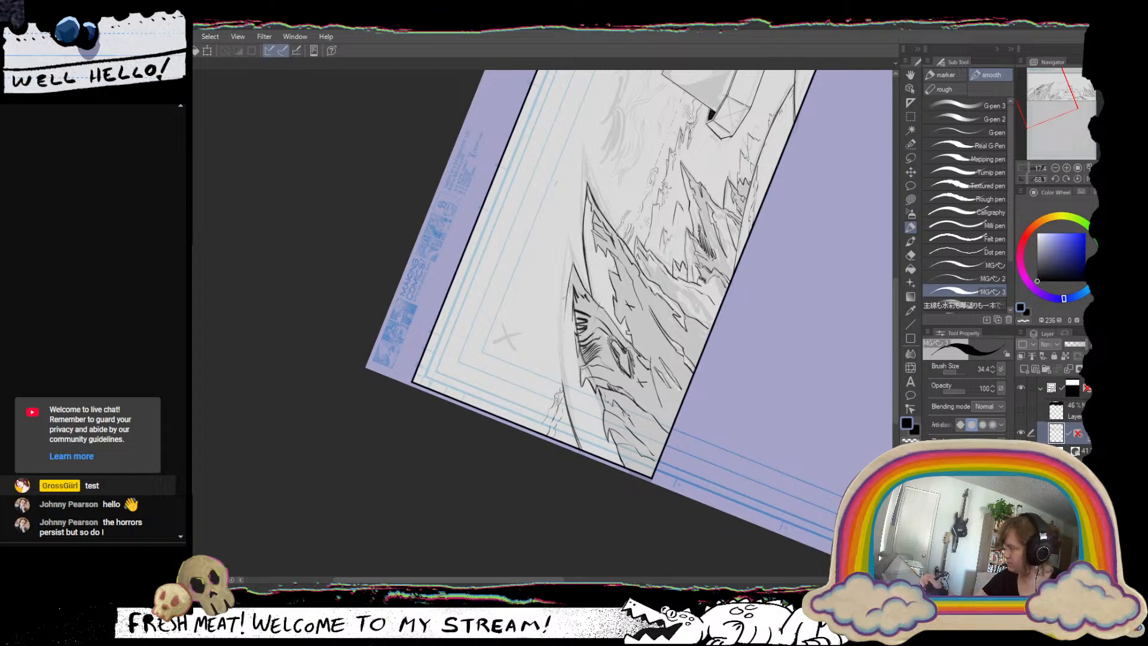
Redraw the leftmost spire's upper outline with the Grease Pencil (Flat & Tilt) at size 20, and erase the hatching near its tip.
left_click(944, 89)
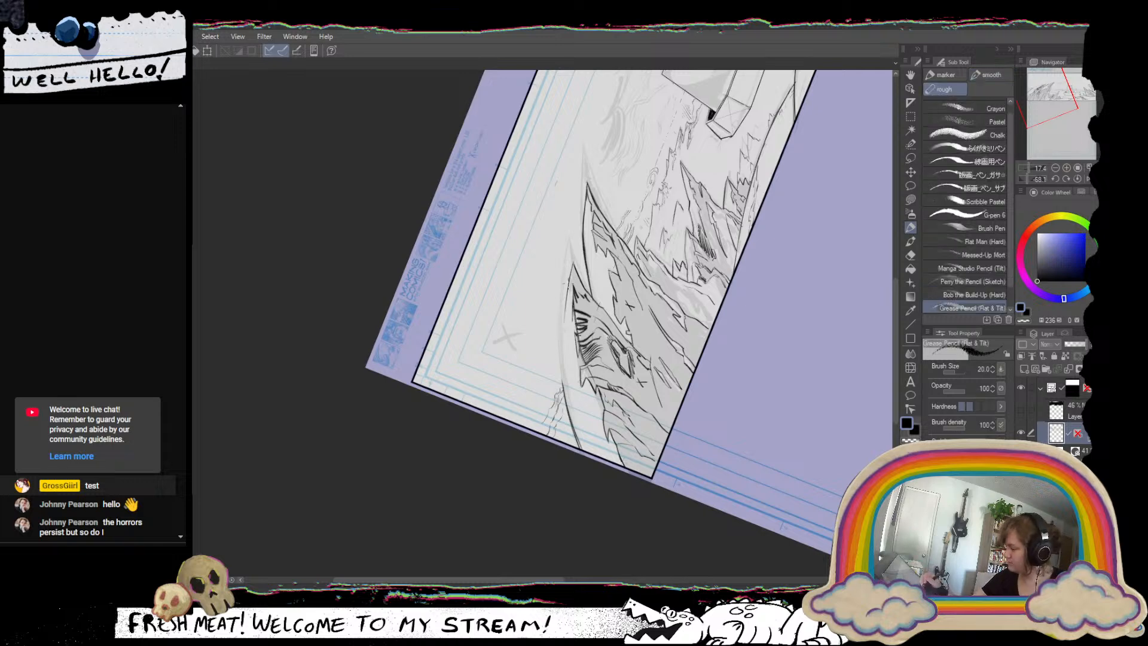
left_click_drag(568, 284, 564, 374)
key("ctrl+z")
left_click_drag(565, 321, 570, 409)
mouse_move(626, 291)
left_mouse_down()
mouse_move(629, 338)
mouse_move(595, 433)
mouse_move(563, 460)
mouse_move(580, 307)
left_mouse_up()
mouse_move(546, 257)
left_mouse_down()
mouse_move(520, 313)
mouse_move(531, 314)
mouse_move(527, 366)
mouse_move(539, 298)
left_mouse_up()
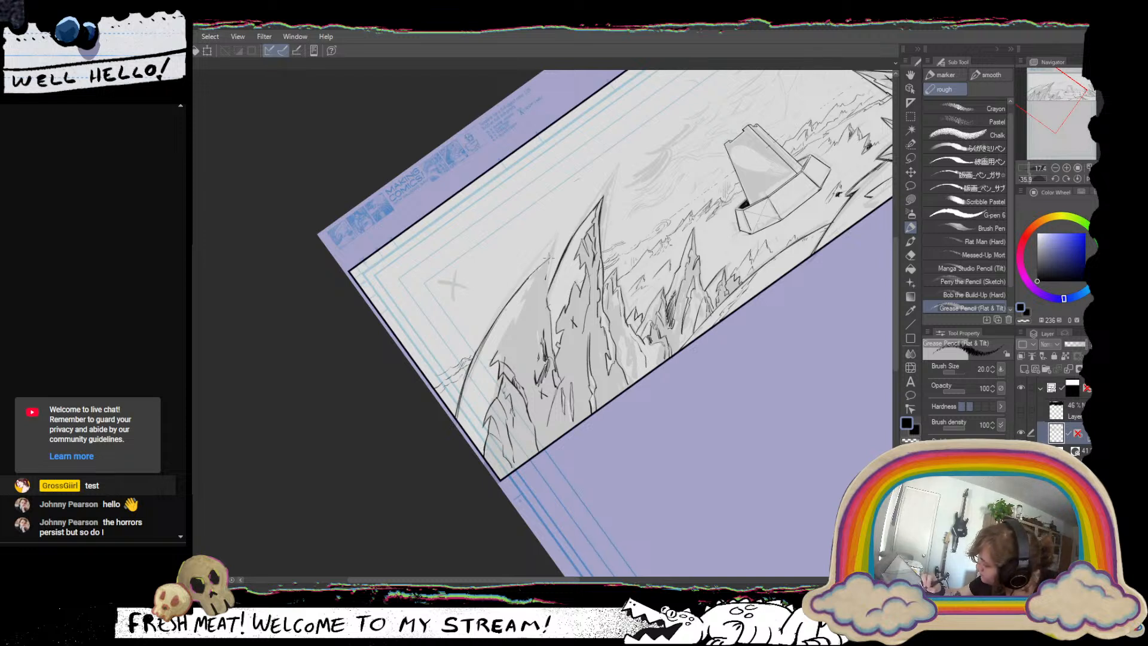
Reinforce the leftmost spire's upper outline, undoing stray strokes, and clear the remaining hatching and crevice marks from its face.
left_click_drag(535, 268, 481, 356)
key("ctrl+z")
key("ctrl+z")
mouse_move(540, 265)
left_mouse_down()
mouse_move(495, 325)
mouse_move(498, 255)
left_mouse_up()
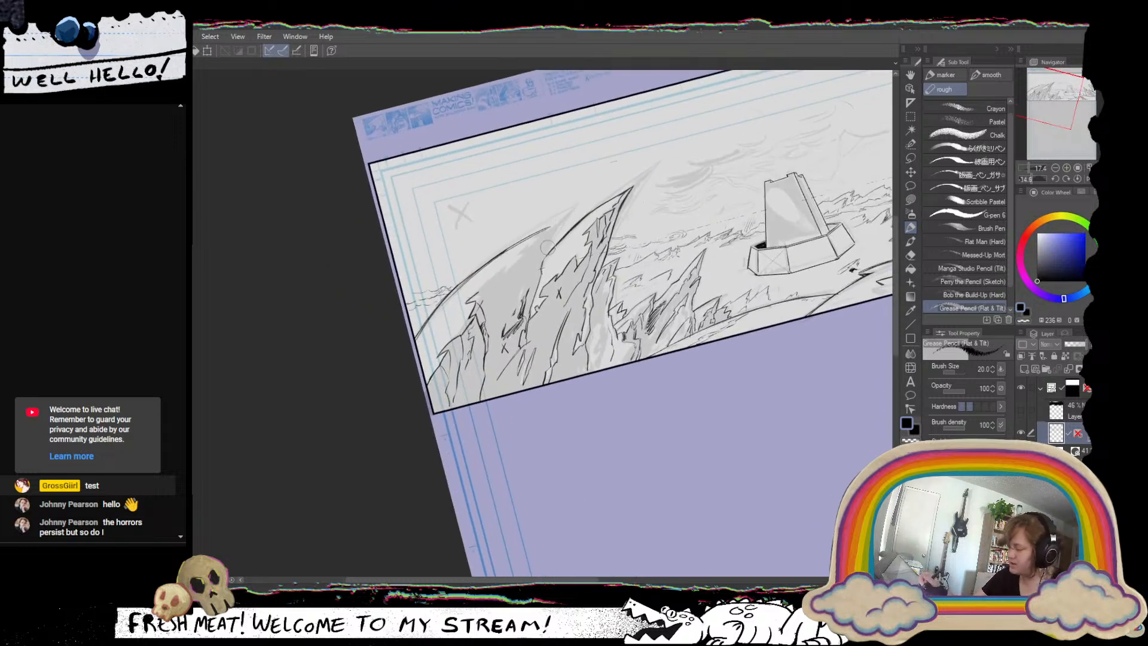
mouse_move(539, 265)
left_mouse_down()
mouse_move(513, 303)
mouse_move(529, 295)
left_mouse_up()
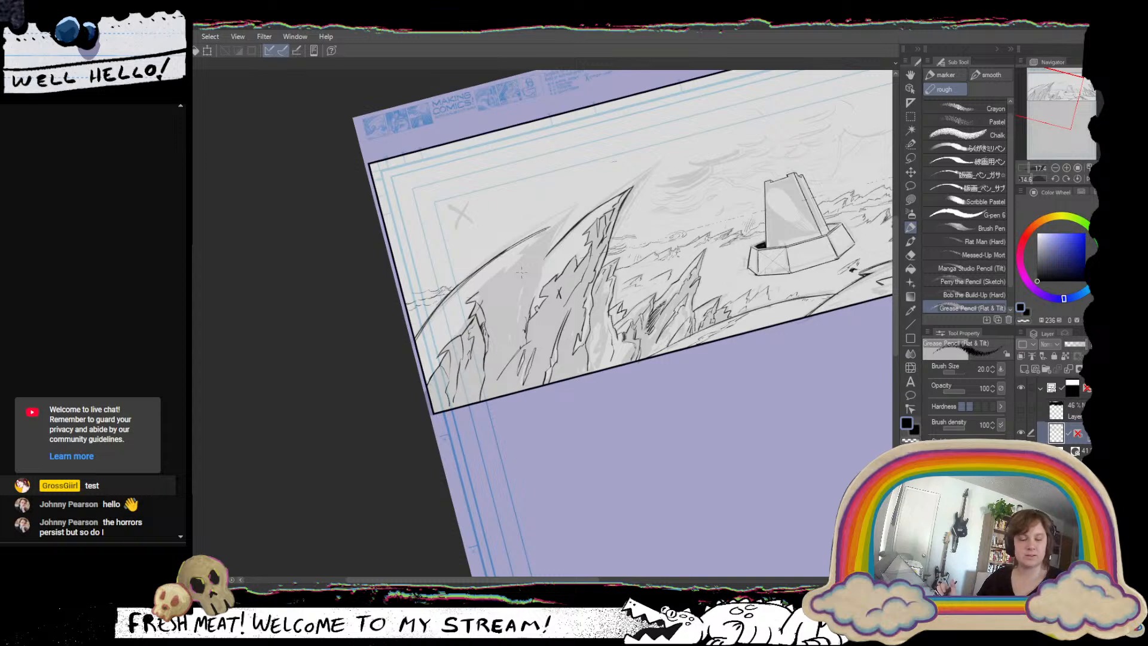
Draw the leftmost spire's jagged shadow edge beneath the ridge and its inner edge running down from the tip.
left_click_drag(546, 265, 636, 318)
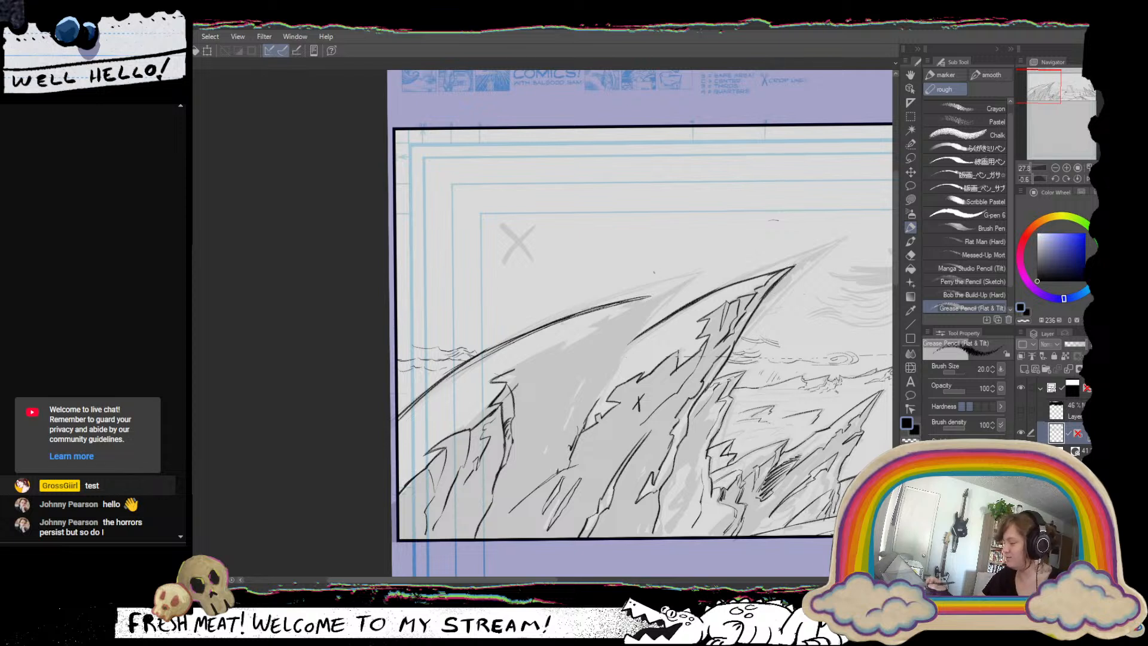
left_click_drag(651, 296, 579, 329)
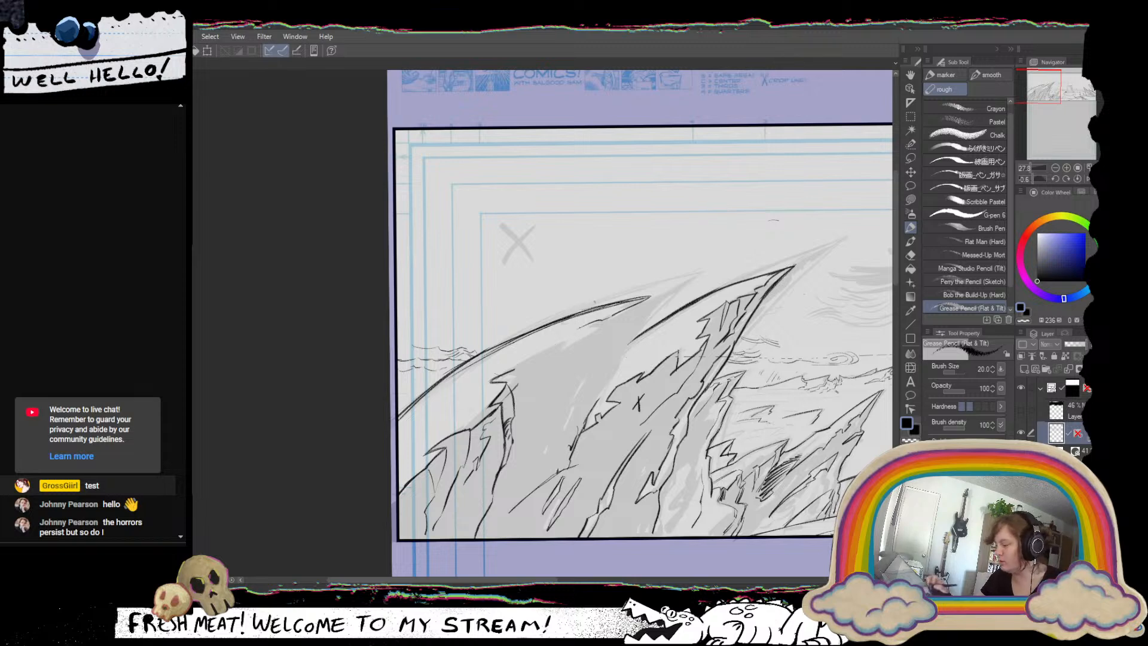
left_click_drag(599, 404, 613, 444)
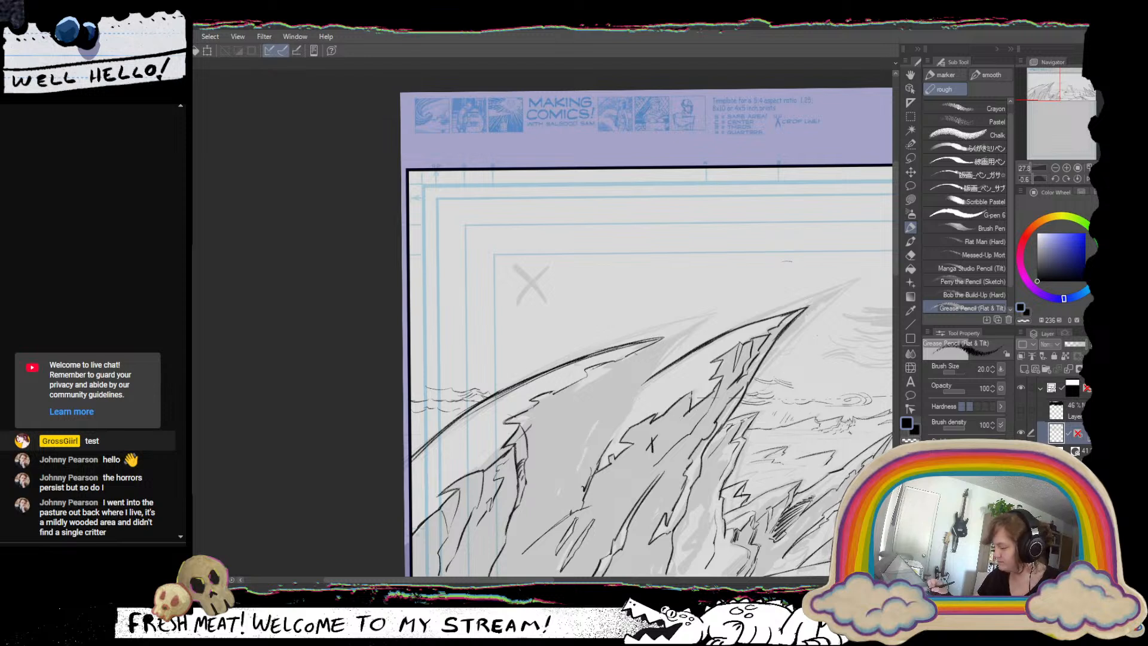
mouse_move(662, 339)
left_mouse_down()
mouse_move(606, 396)
mouse_move(581, 452)
left_mouse_up()
Erase the upper outline of the second spire from the left, keeping its jagged inner detail.
left_click_drag(642, 388, 801, 307)
left_click_drag(801, 307, 726, 361)
key("ctrl+y")
key("ctrl+y")
key("ctrl+y")
left_click_drag(847, 264, 763, 299)
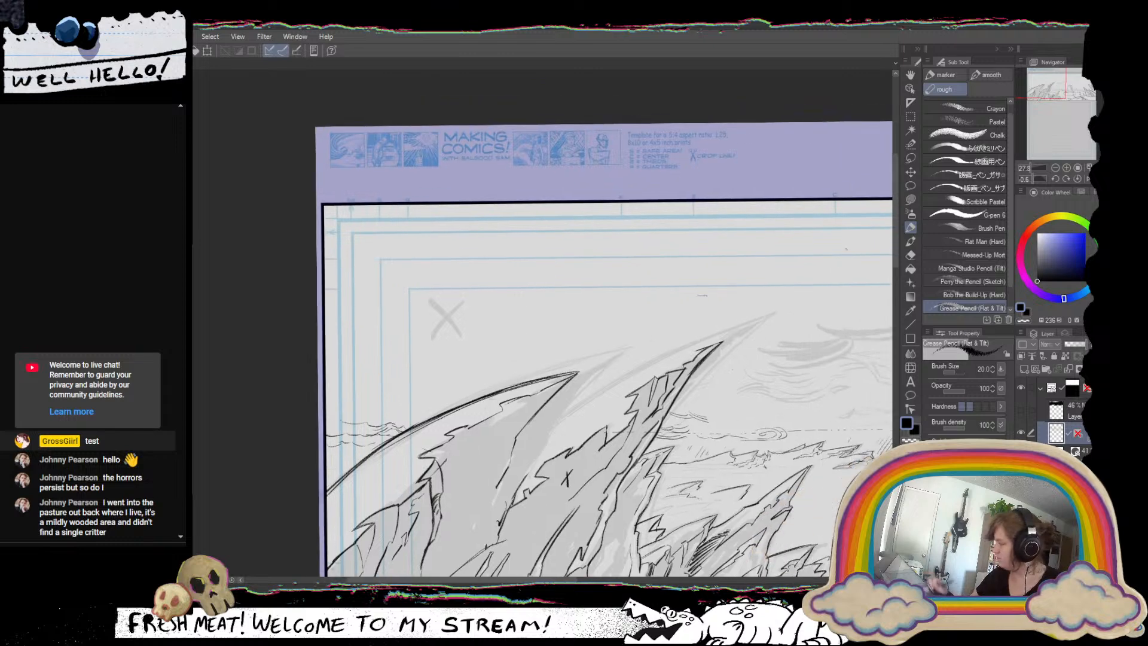
Lasso the second spire's tip, move it down, rotate it slightly clockwise to line up with the rock below, and deselect.
left_click(911, 159)
mouse_move(677, 409)
left_mouse_down()
mouse_move(650, 441)
mouse_move(542, 469)
mouse_move(545, 449)
mouse_move(656, 356)
mouse_move(740, 316)
mouse_move(735, 358)
mouse_move(688, 400)
left_mouse_up()
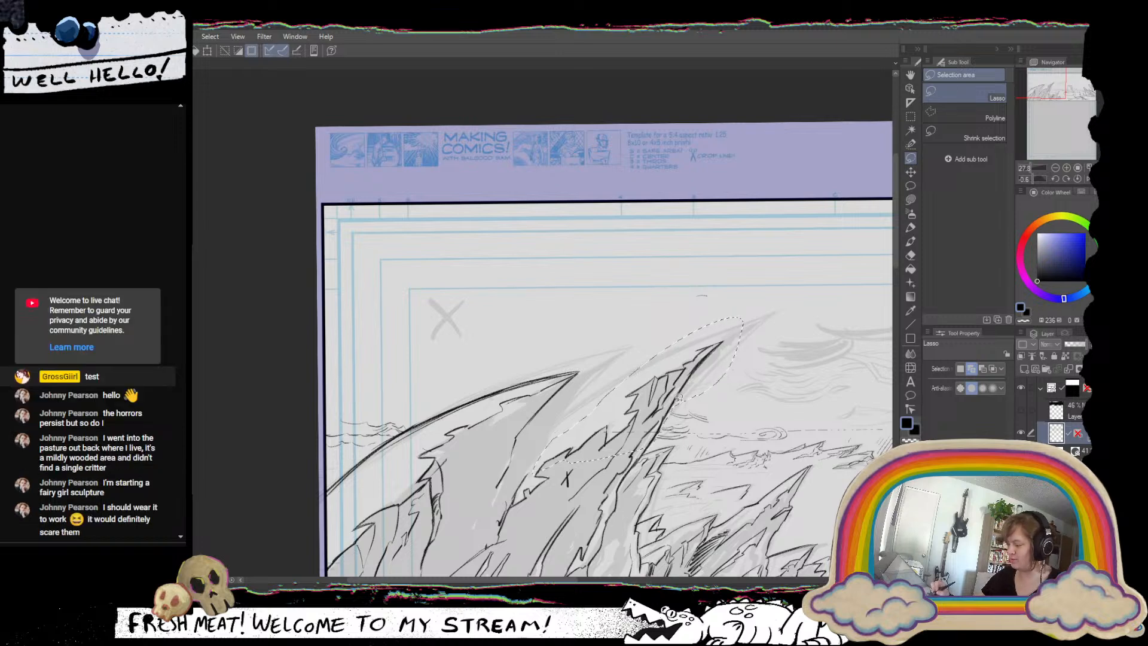
left_click(910, 172)
left_click_drag(723, 340, 661, 418)
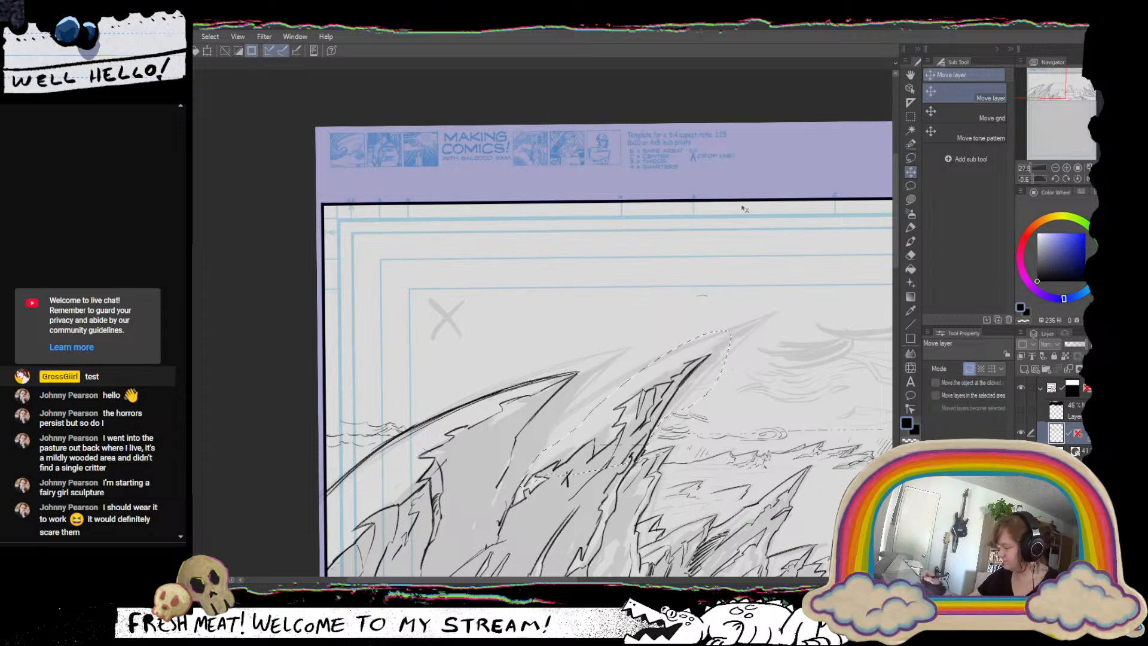
key("ctrl+t")
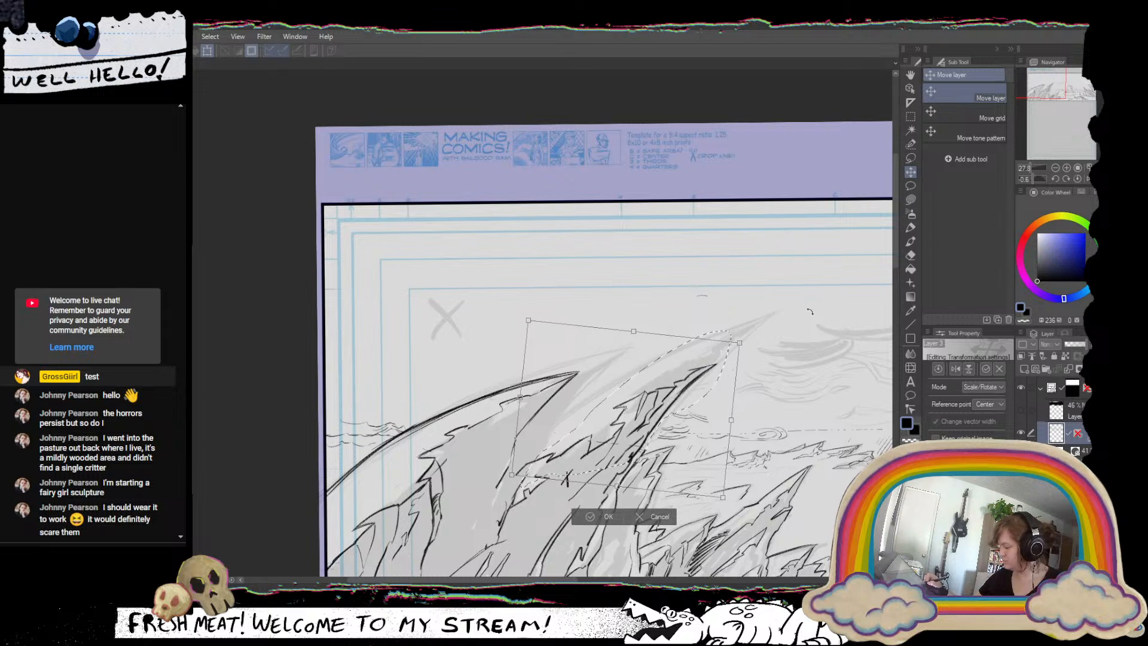
left_click_drag(702, 429, 711, 428)
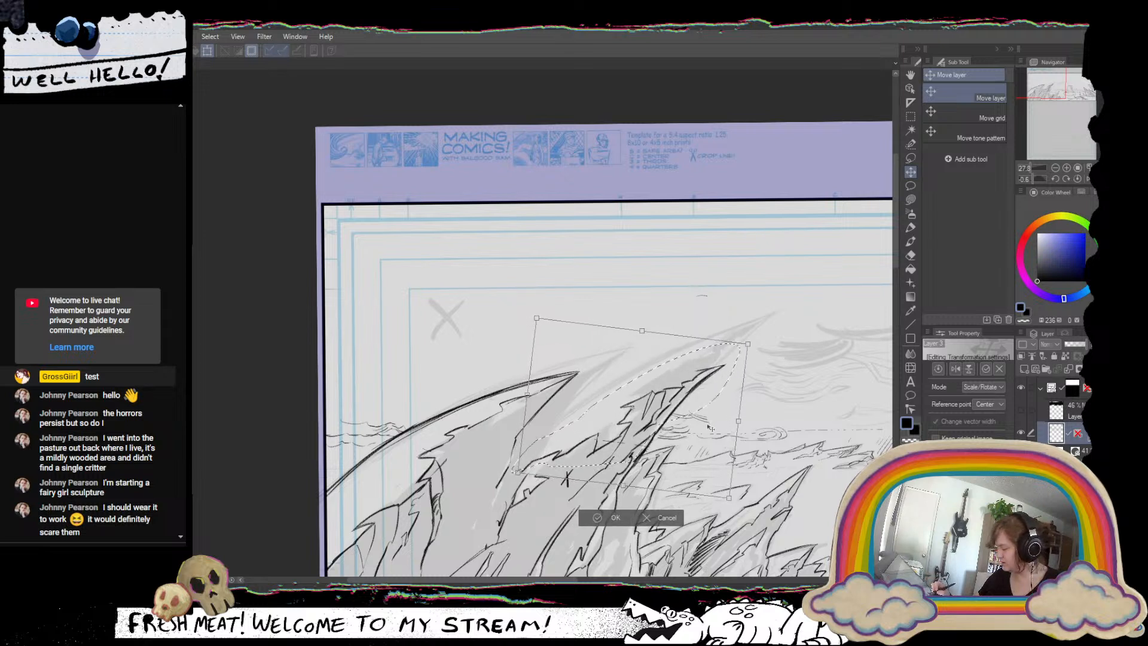
left_click(616, 518)
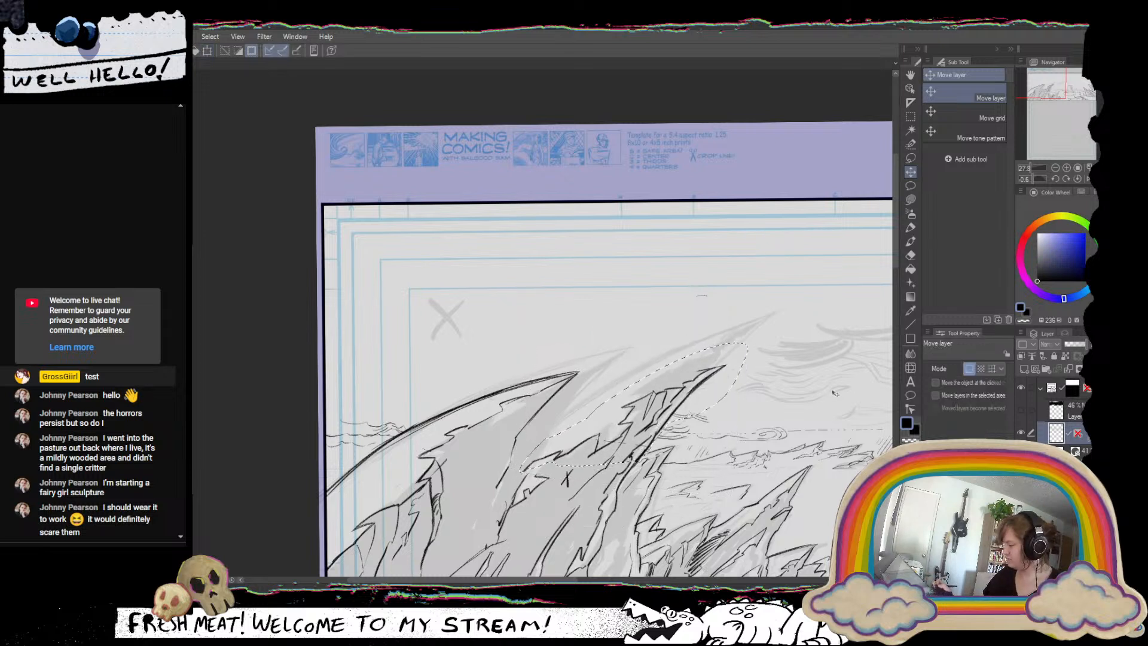
left_click_drag(707, 530, 558, 475)
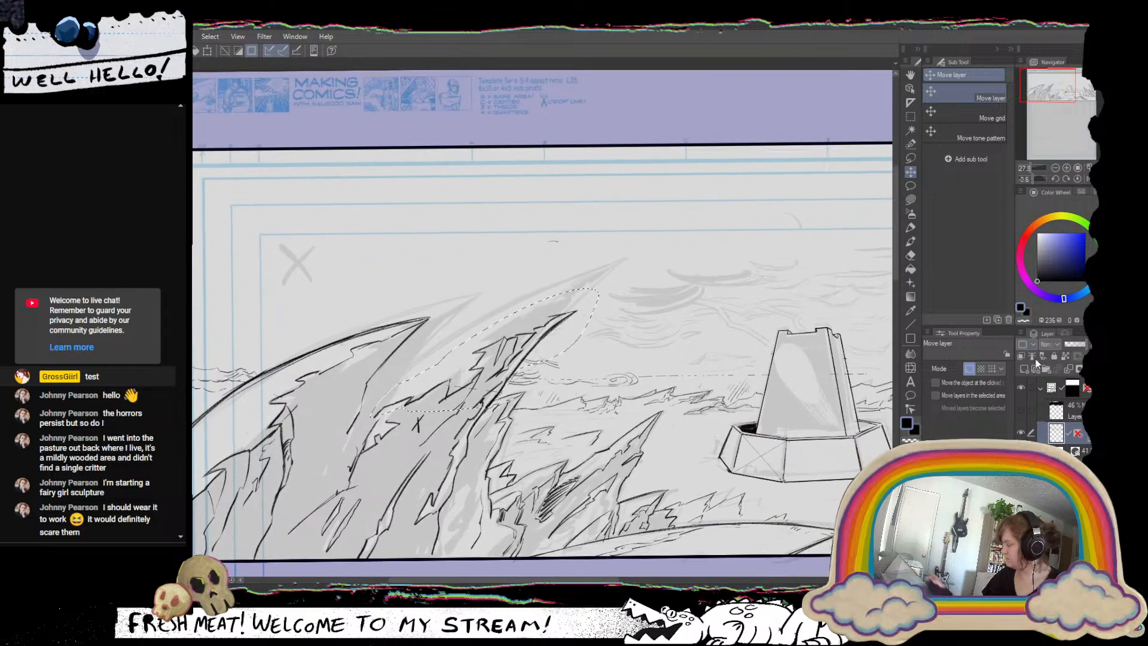
key("p")
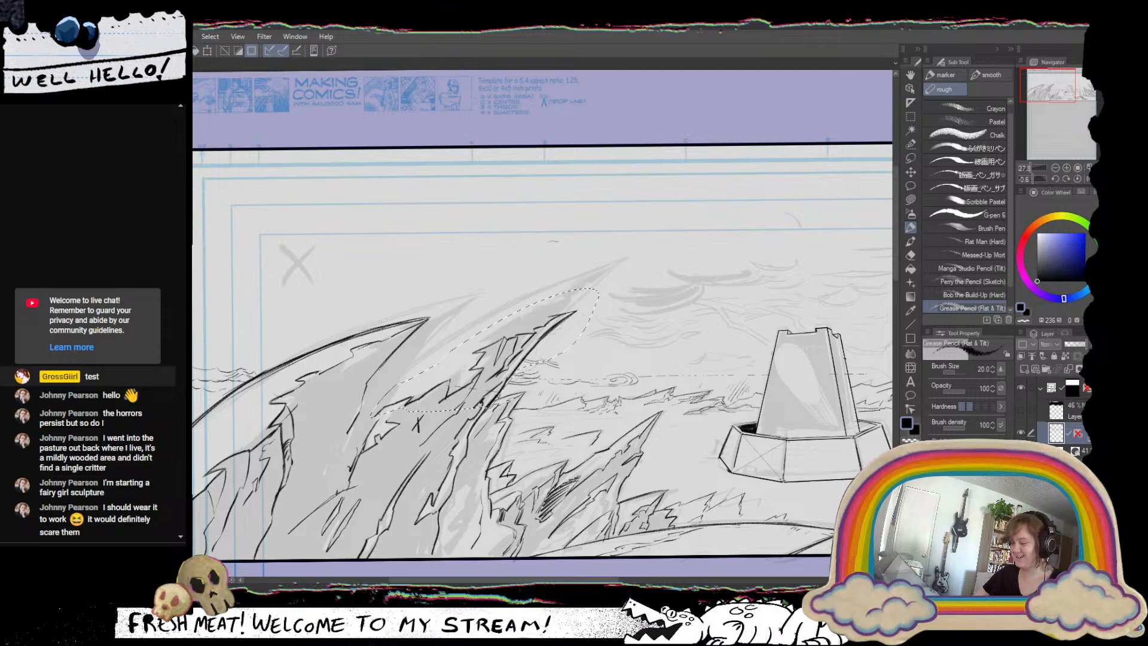
key("ctrl+d")
Add short jagged crack lines with the Grease Pencil to the shaded face of the leftmost spire.
left_click_drag(583, 315, 652, 321)
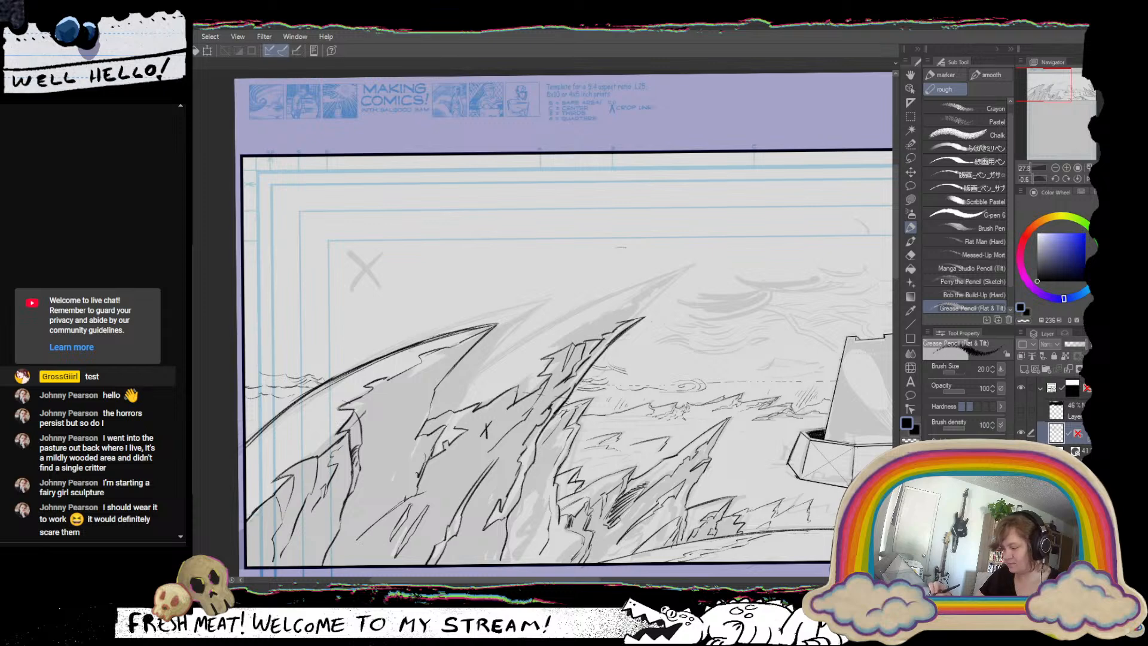
mouse_move(420, 361)
left_mouse_down()
mouse_move(397, 403)
mouse_move(378, 399)
mouse_move(378, 476)
left_mouse_up()
left_click_drag(393, 428, 370, 488)
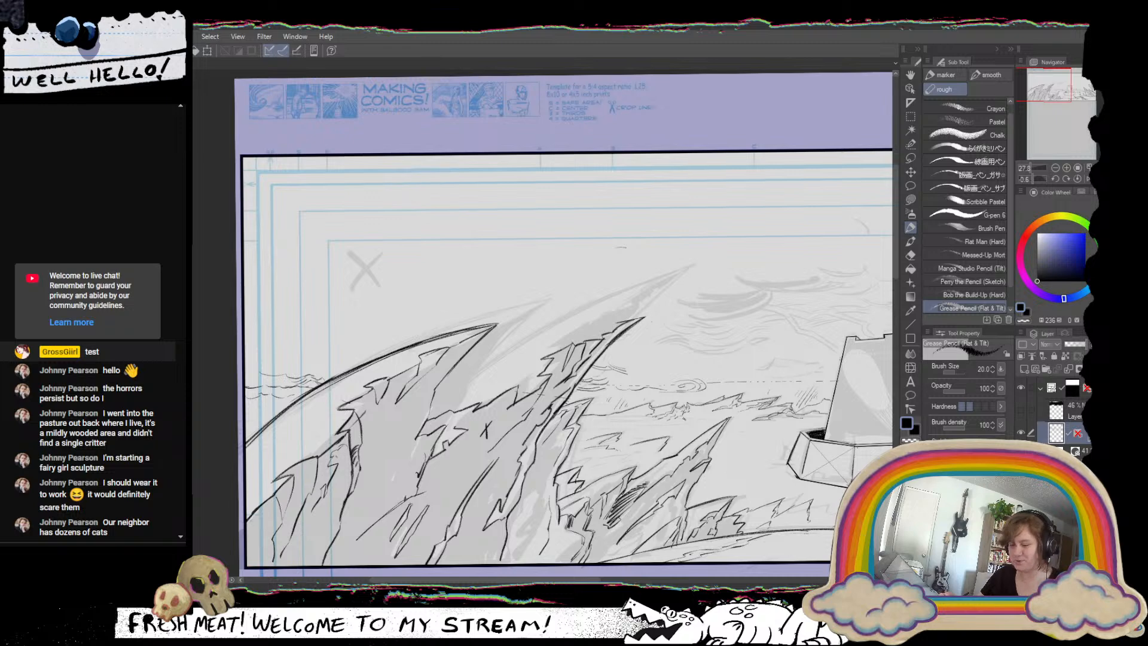
Redraw the second spire's curved upper outline downward from its repositioned tip with the Grease Pencil.
left_click_drag(671, 317, 577, 251)
left_click_drag(556, 333, 518, 370)
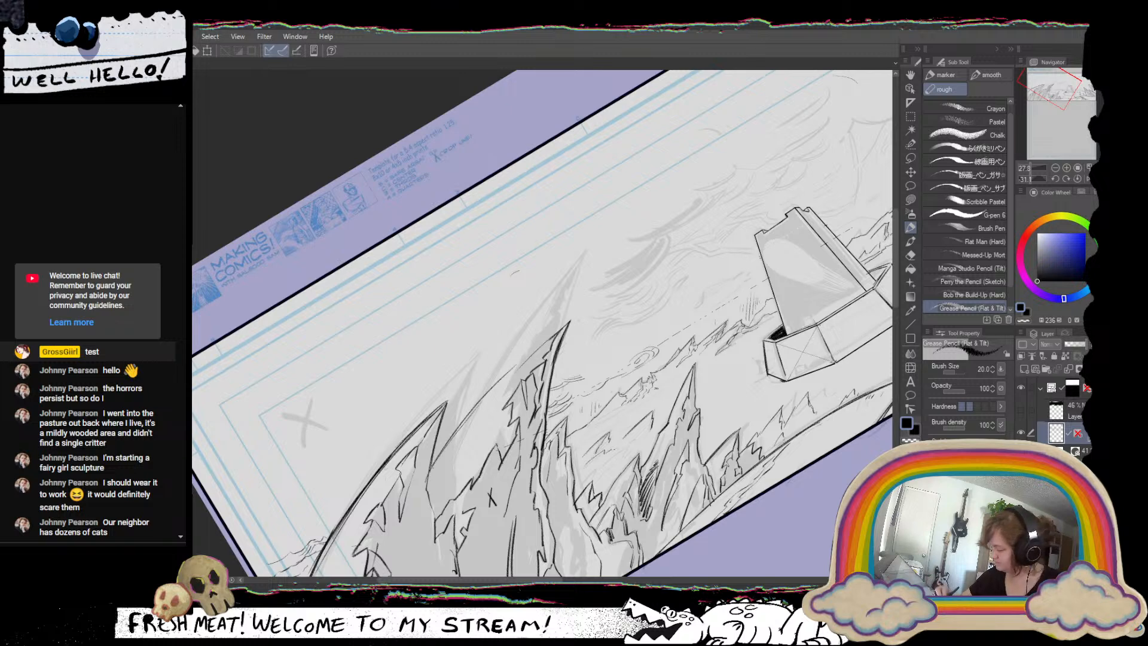
Redraw the second spire's upper outline up to its tip with the Grease Pencil and trim its edge with transparent colour.
mouse_move(506, 373)
left_mouse_down()
mouse_move(430, 489)
mouse_move(496, 387)
mouse_move(568, 322)
left_mouse_up()
left_click_drag(491, 392, 571, 321)
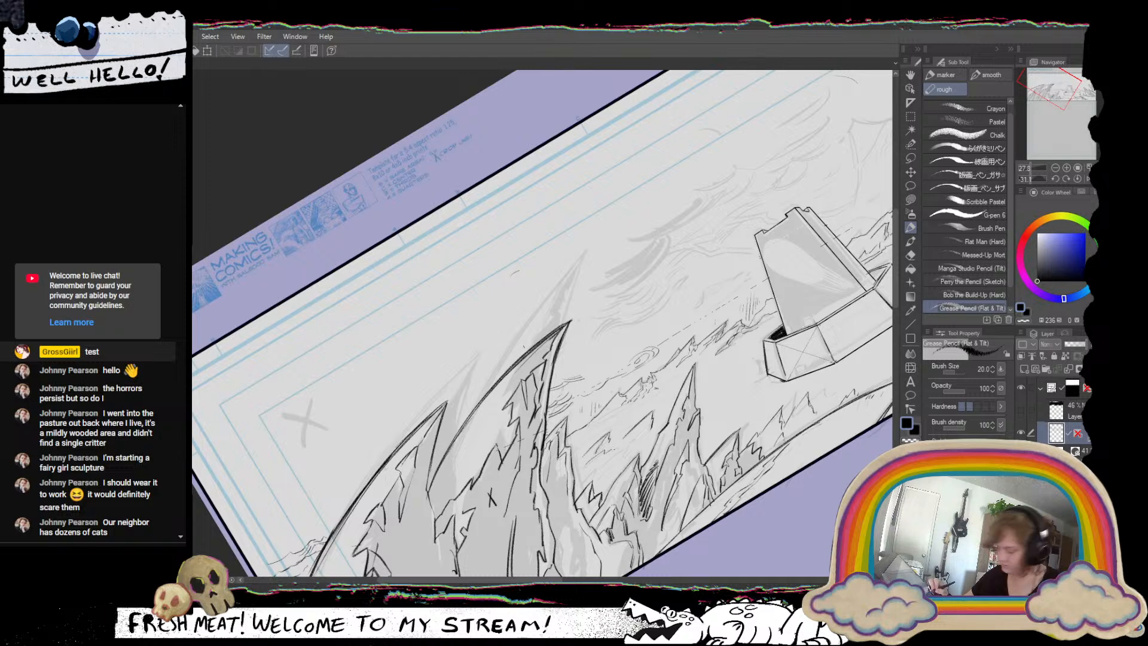
key("c")
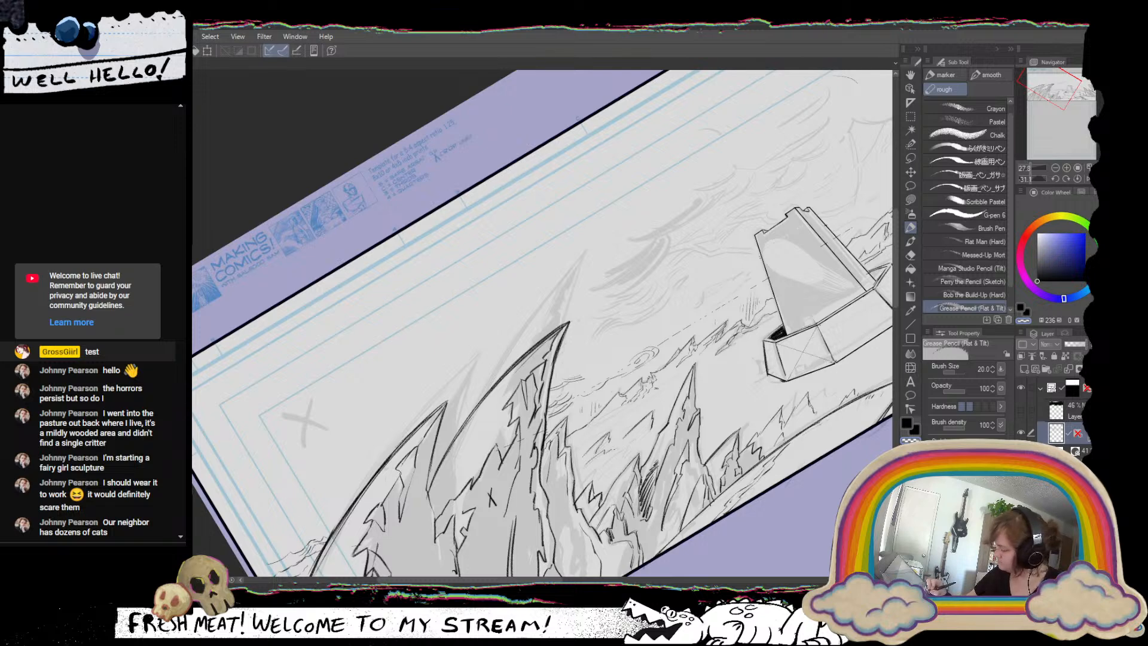
left_click_drag(523, 360, 560, 329)
left_click_drag(522, 365, 542, 346)
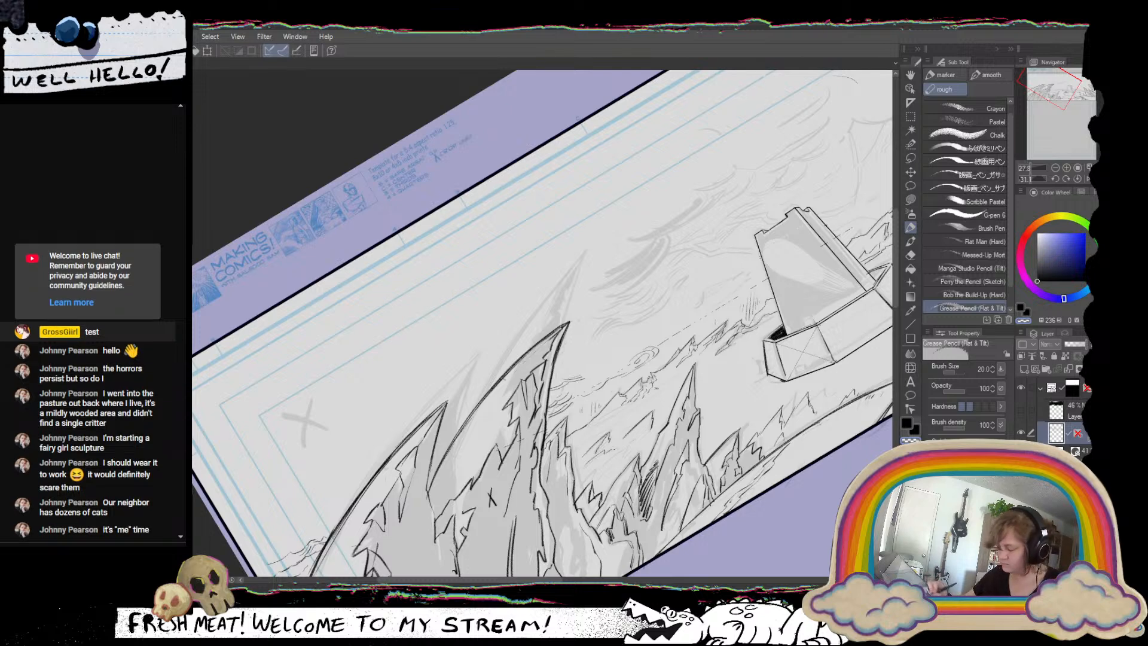
key("c")
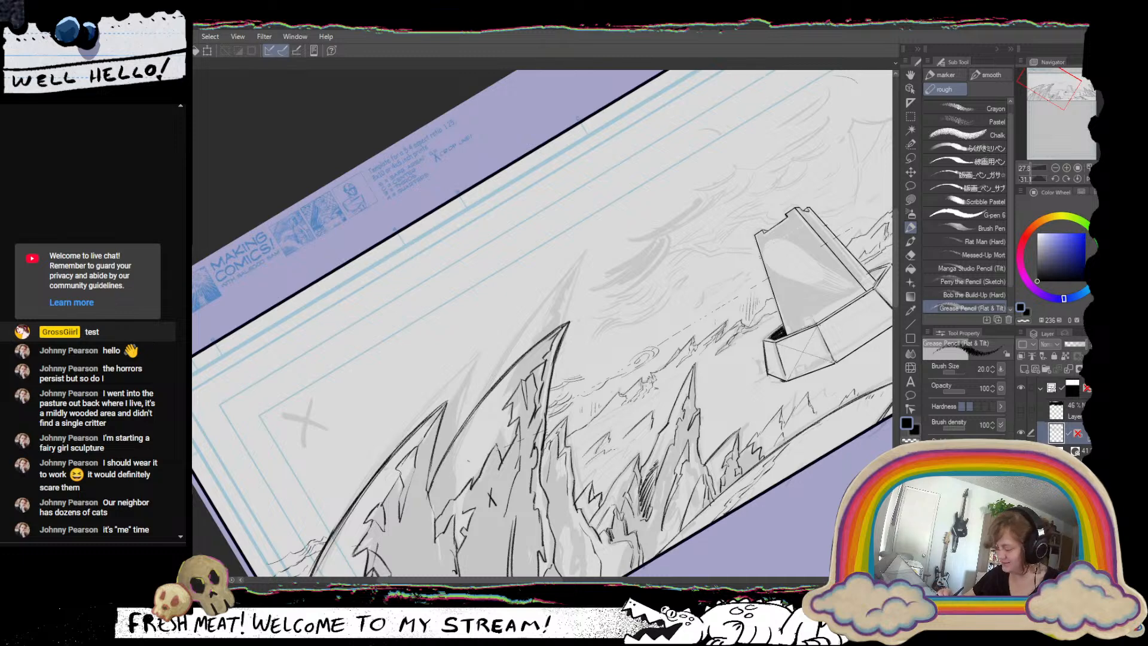
Add short strokes between the two left-hand spires below the second spire's outline, undoing the last stroke.
left_click_drag(463, 463, 458, 472)
mouse_move(457, 460)
left_mouse_down()
mouse_move(449, 499)
mouse_move(428, 502)
mouse_move(437, 516)
left_mouse_up()
scroll(475, 484, "down", 4)
key("ctrl+z")
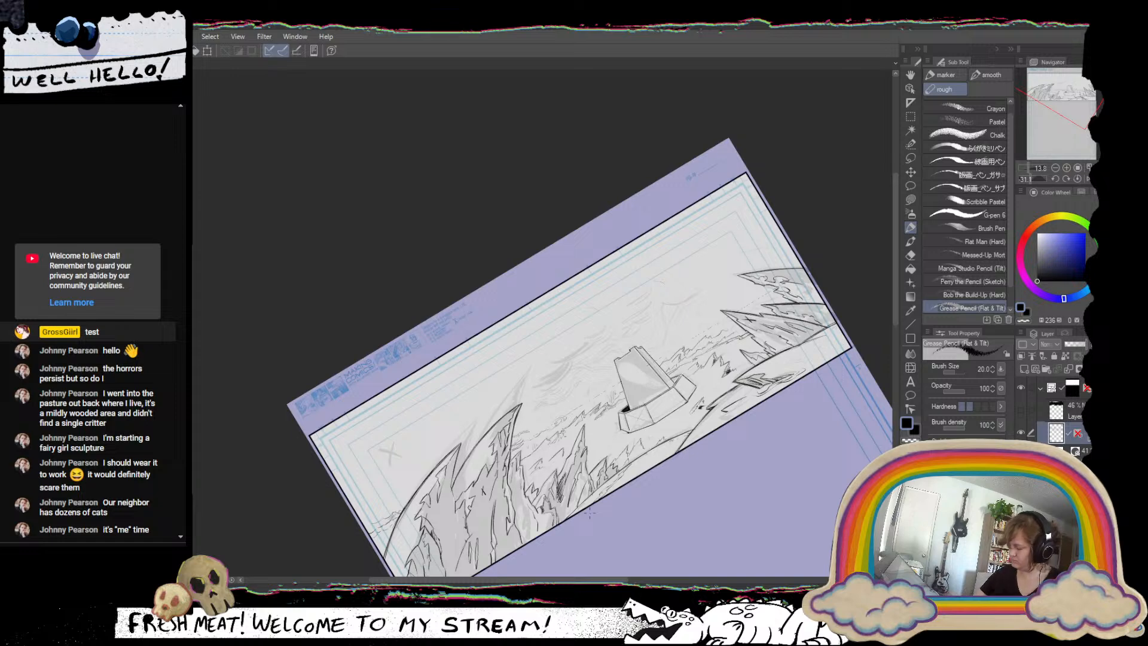
Lasso the leftmost spire and stretch it down and outward past the panel border with Free Transform.
mouse_move(690, 463)
left_mouse_down()
mouse_move(681, 392)
mouse_move(703, 444)
mouse_move(690, 476)
mouse_move(716, 458)
left_mouse_up()
left_click(910, 158)
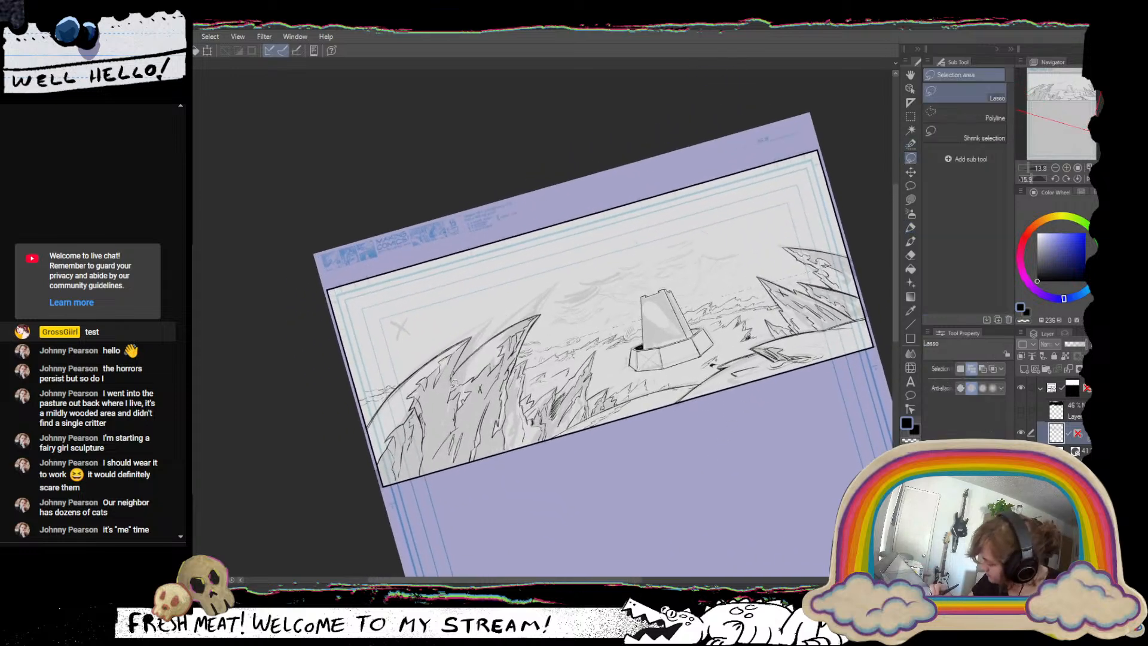
mouse_move(452, 386)
left_mouse_down()
mouse_move(427, 467)
mouse_move(404, 485)
mouse_move(348, 441)
mouse_move(403, 372)
mouse_move(479, 314)
mouse_move(473, 336)
left_mouse_up()
key("ctrl+t")
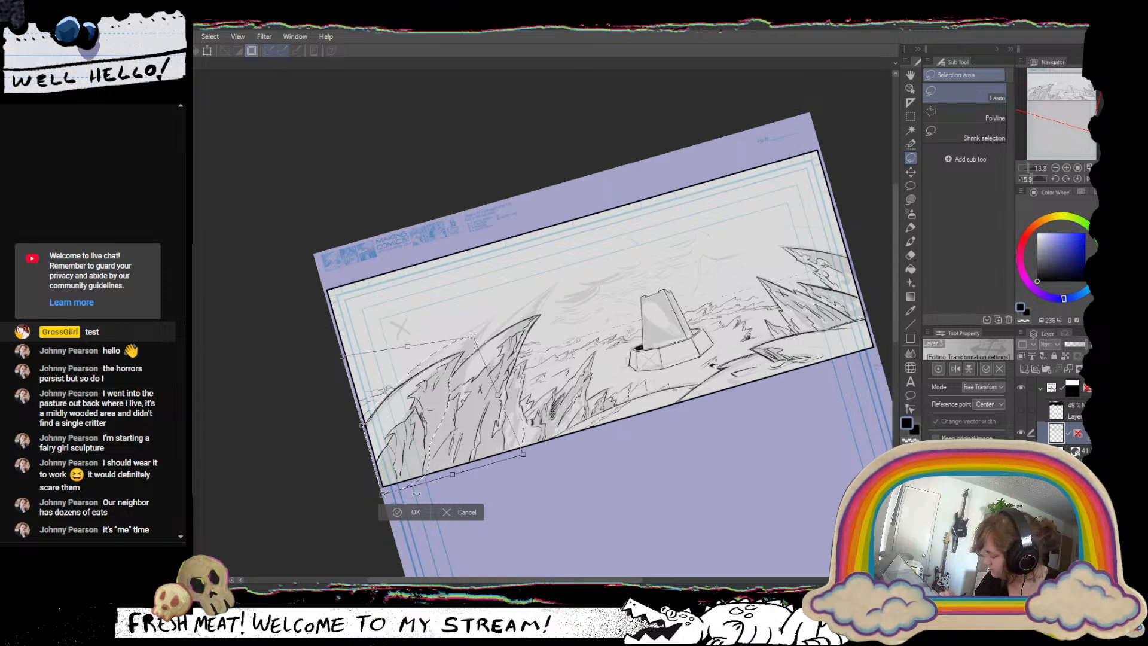
left_click_drag(382, 494, 308, 584)
left_click_drag(473, 336, 472, 336)
left_click_drag(342, 357, 292, 428)
left_click_drag(472, 336, 469, 322)
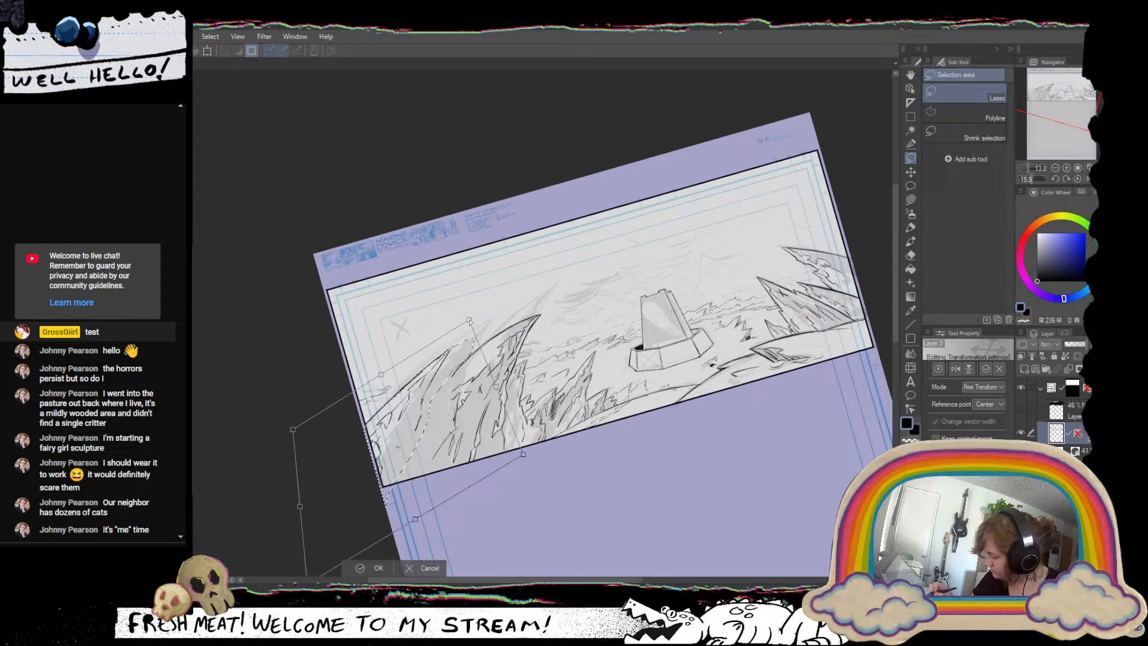
left_click_drag(523, 454, 582, 483)
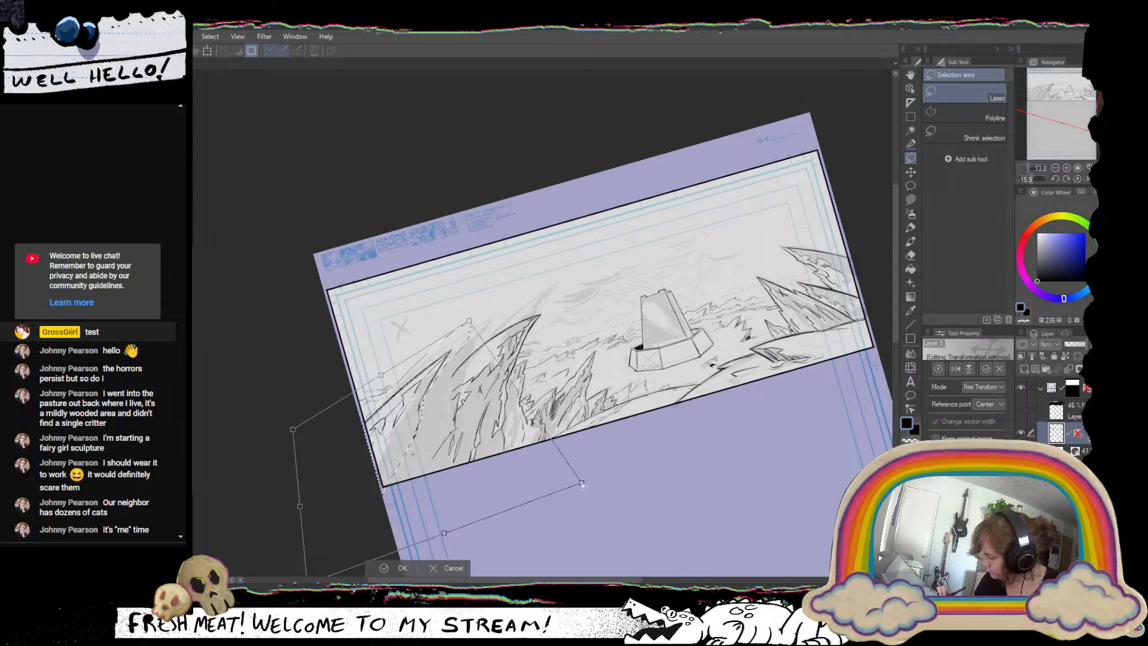
key("Return")
Rotate and nudge the transformed leftmost spire into place beside the second spire, apply the transformation, and deselect.
left_click_drag(482, 474, 434, 397)
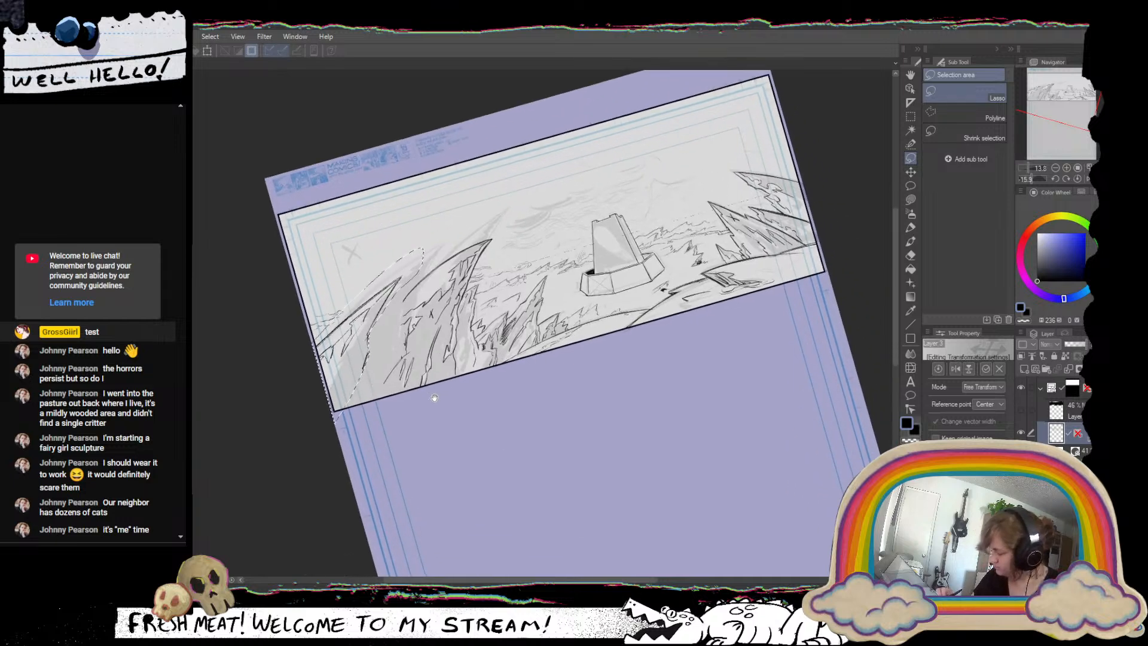
left_click_drag(266, 509, 233, 516)
left_click_drag(394, 403, 386, 398)
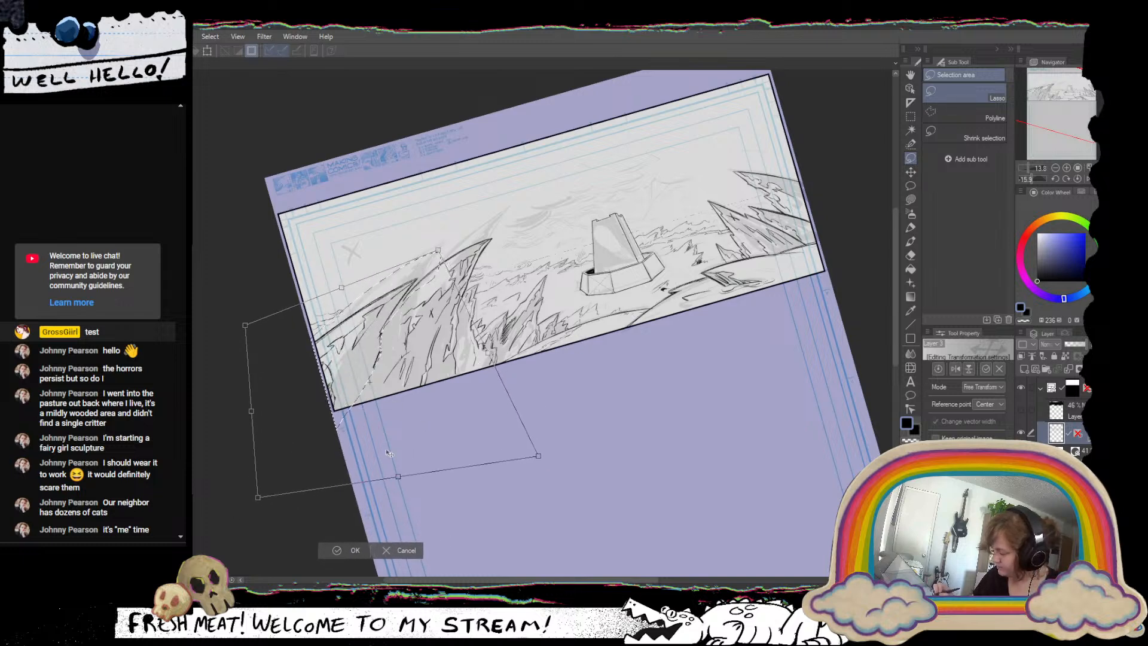
left_click_drag(233, 524, 249, 530)
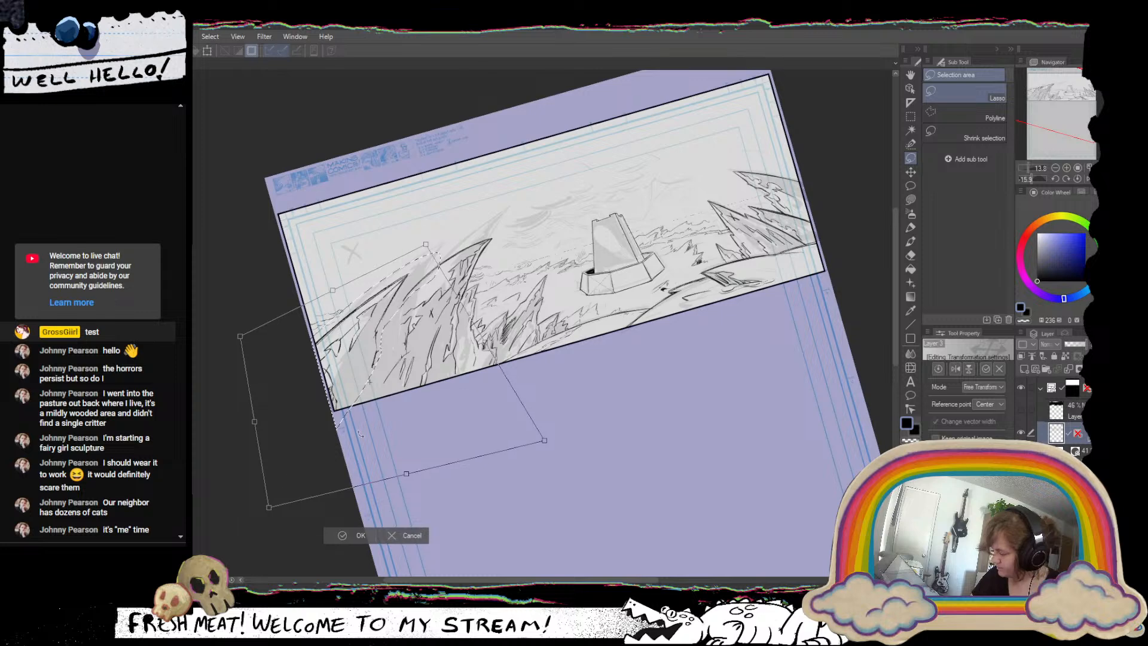
left_click_drag(400, 432, 408, 426)
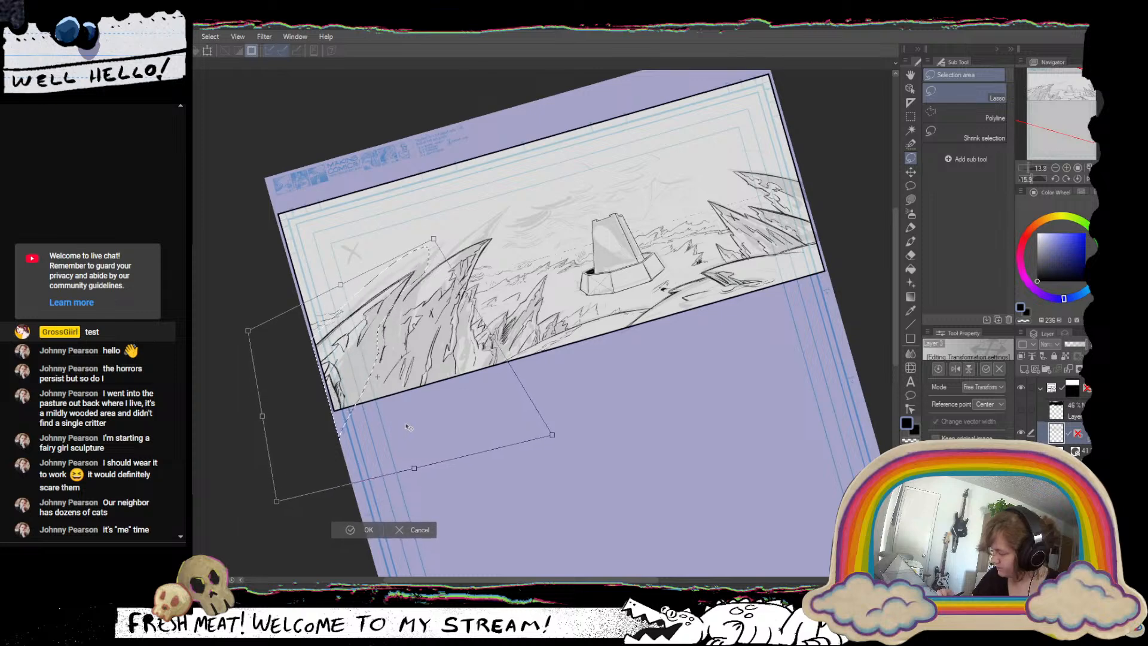
left_click(366, 529)
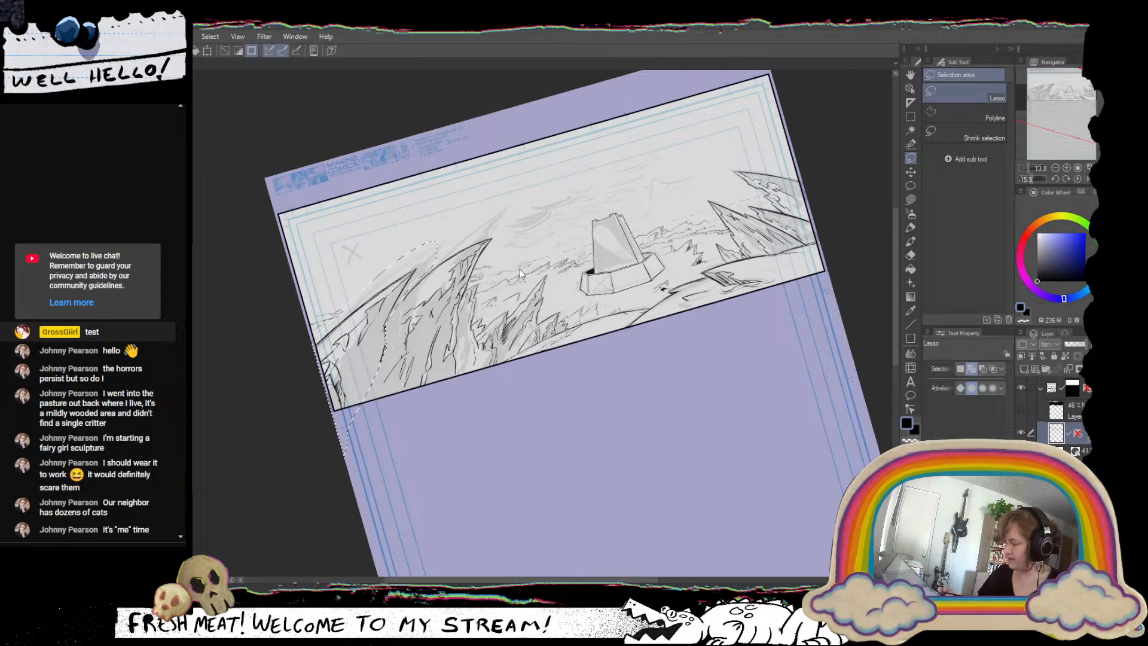
key("ctrl+shift+a")
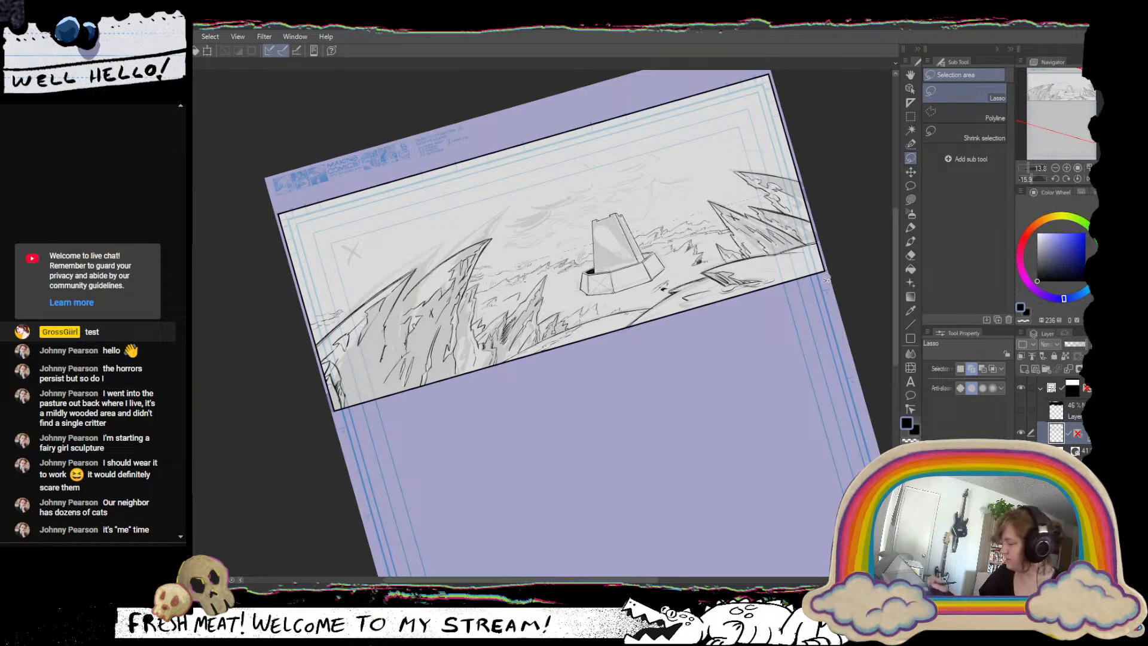
Draw a jagged dividing line down between the two left-hand spires with the Grease Pencil.
left_click(911, 228)
scroll(416, 309, "up", 2)
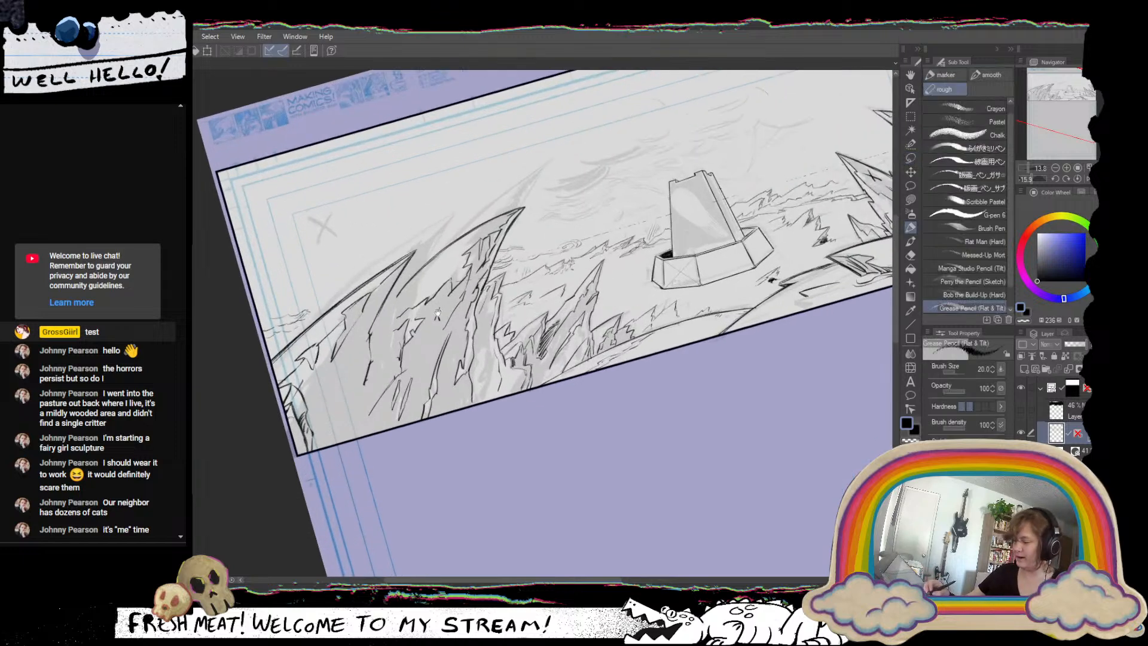
left_click_drag(416, 309, 519, 318)
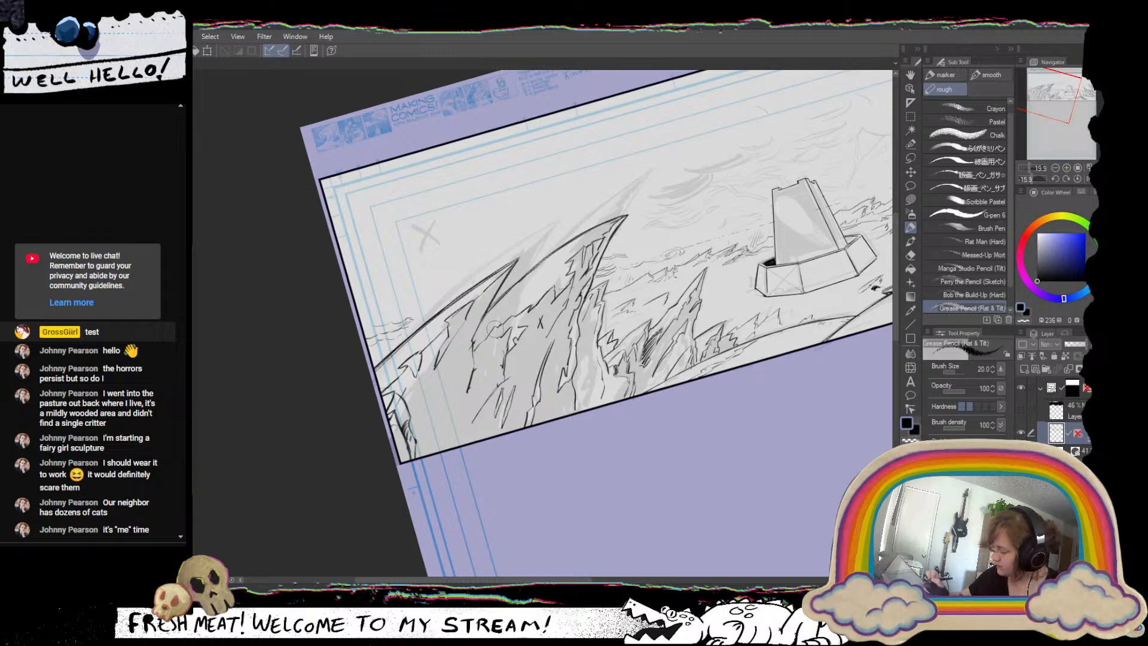
left_click_drag(530, 299, 472, 361)
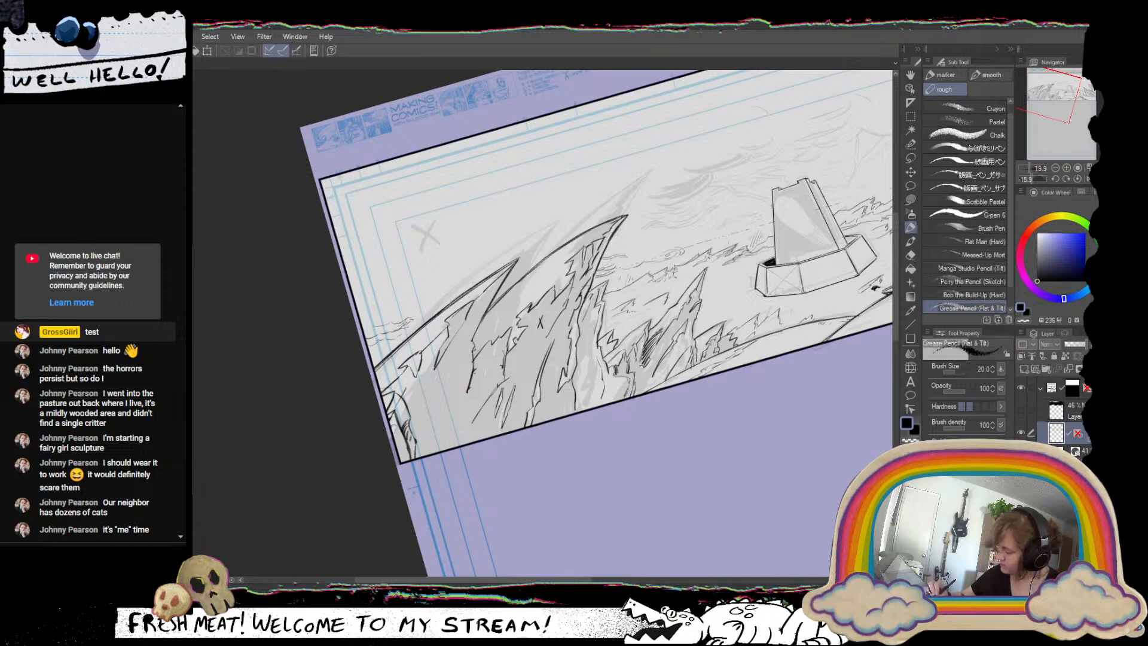
left_click_drag(471, 376, 462, 426)
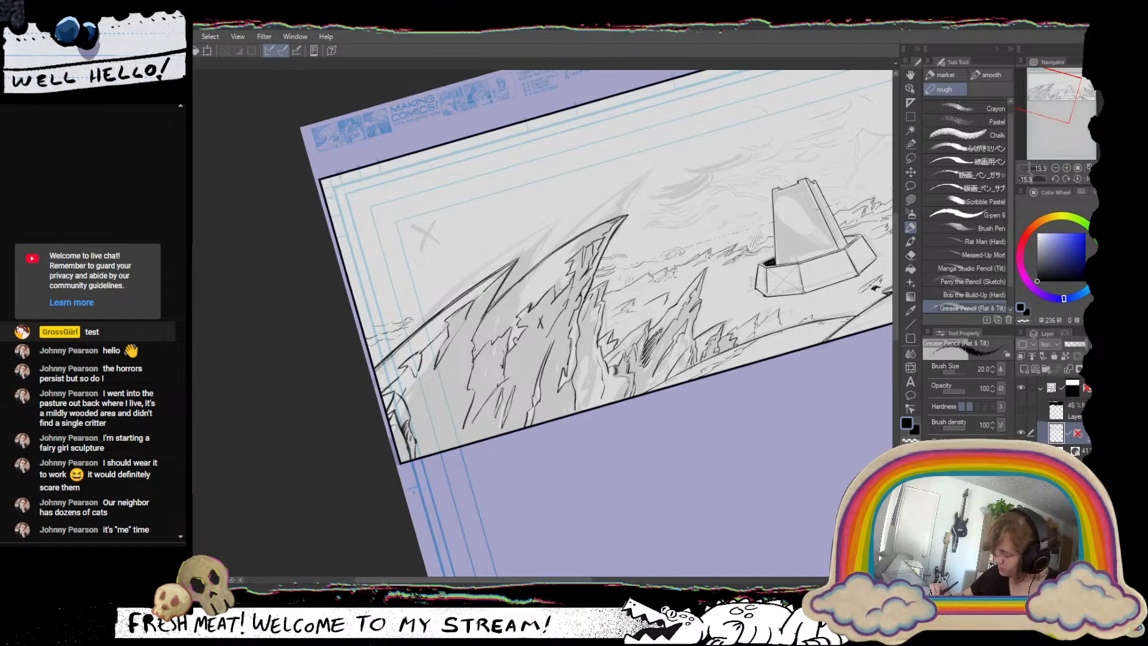
Rework the lower part of the dividing line as a jagged edge reaching the panel's bottom border, undoing unwanted strokes.
mouse_move(509, 375)
left_mouse_down()
mouse_move(466, 407)
mouse_move(465, 421)
mouse_move(474, 410)
left_mouse_up()
key("ctrl+z")
key("ctrl+z")
key("ctrl+z")
key("ctrl+z")
key("ctrl+z")
left_click_drag(489, 409, 485, 438)
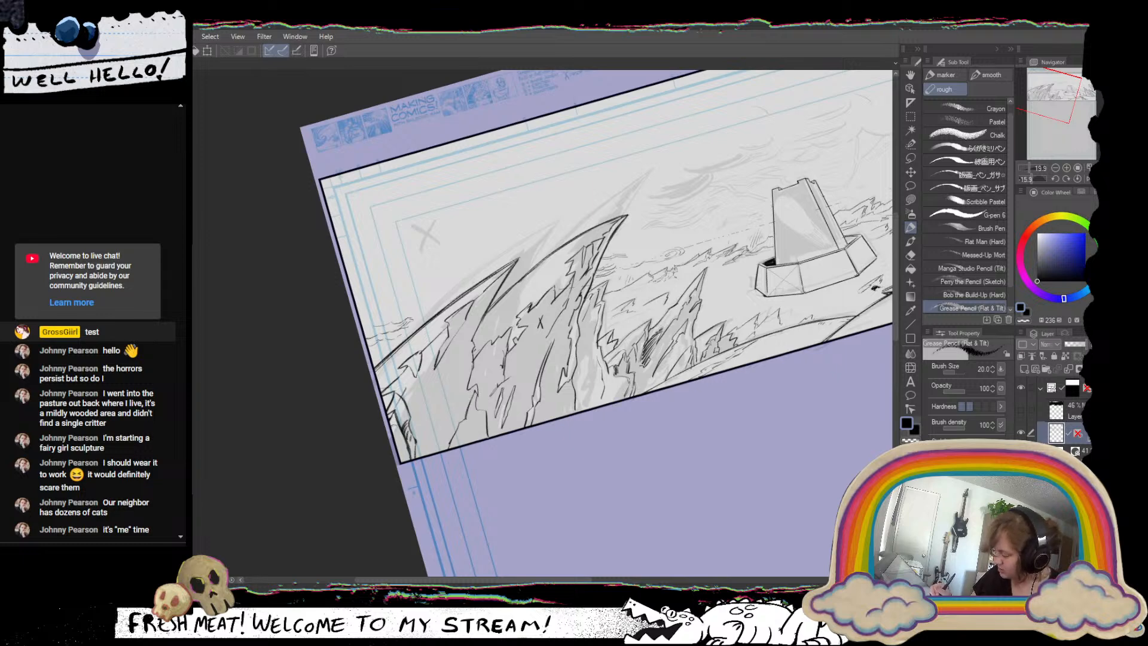
key("ctrl+z")
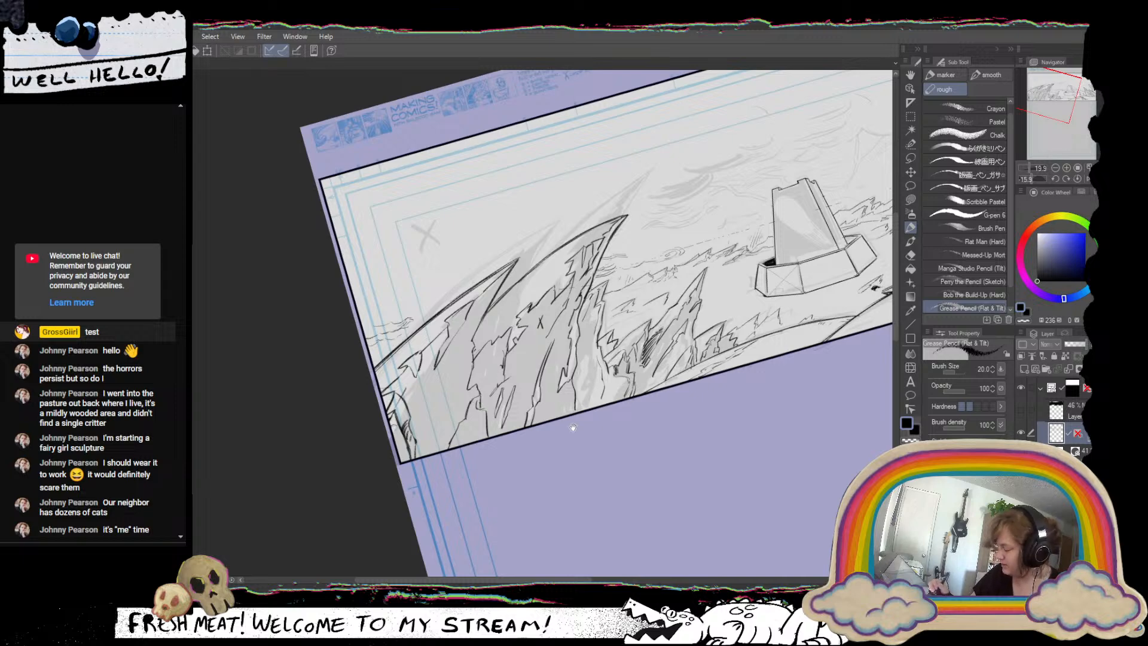
left_click_drag(572, 427, 456, 517)
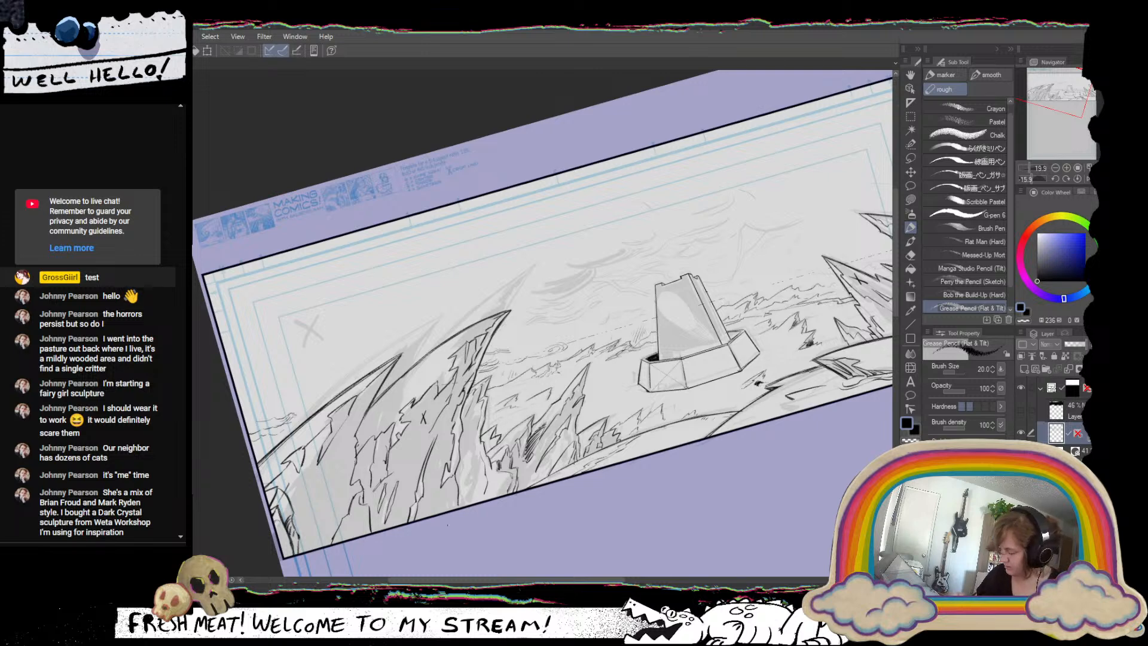
key("ctrl+z")
mouse_move(468, 456)
left_mouse_down()
mouse_move(429, 467)
mouse_move(406, 454)
left_mouse_up()
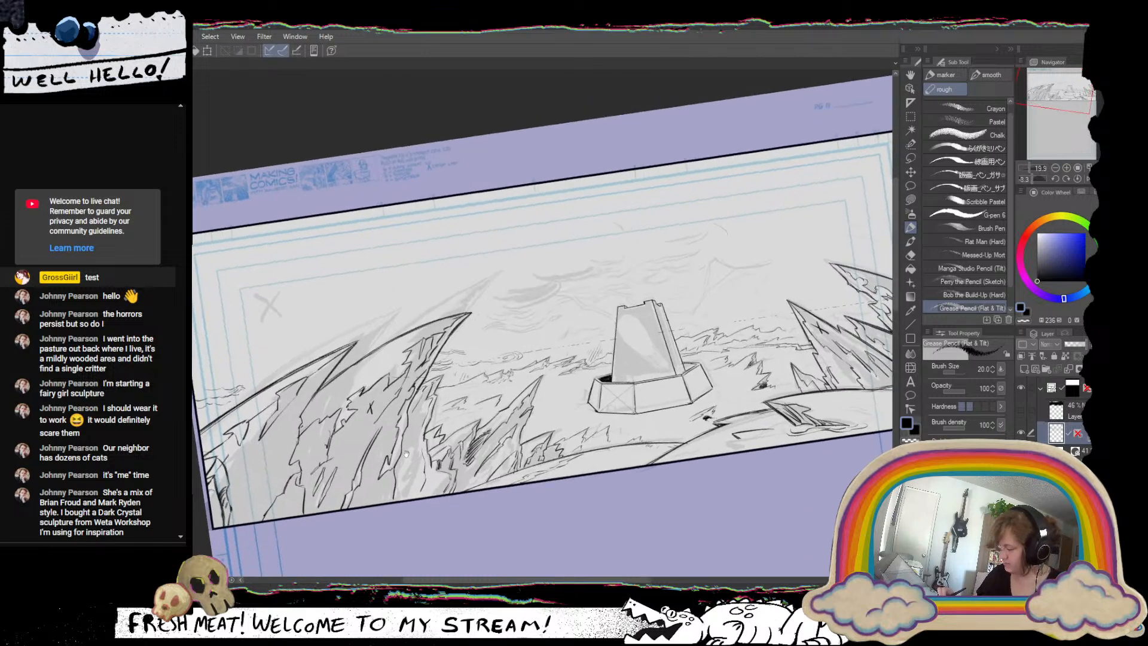
mouse_move(296, 401)
left_mouse_down()
mouse_move(277, 440)
mouse_move(291, 399)
left_mouse_up()
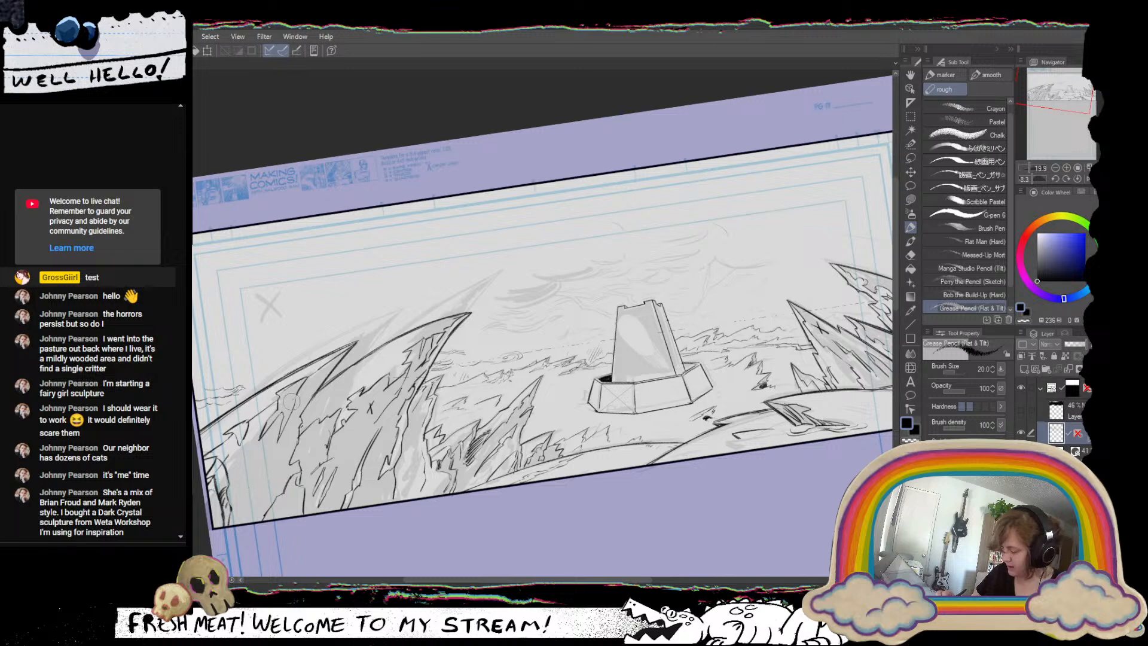
key("ctrl+z")
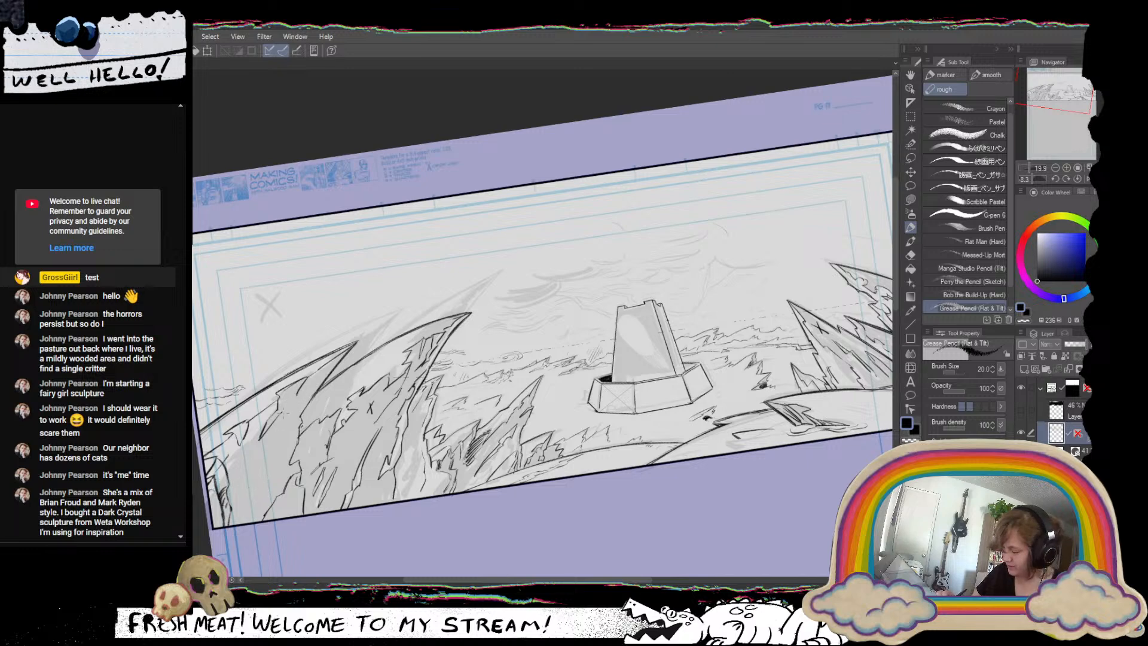
Show the dark sky and lightning layer and redraw the leftmost spire's upper outline from its tip to the left panel border.
scroll(405, 449, "down", 3)
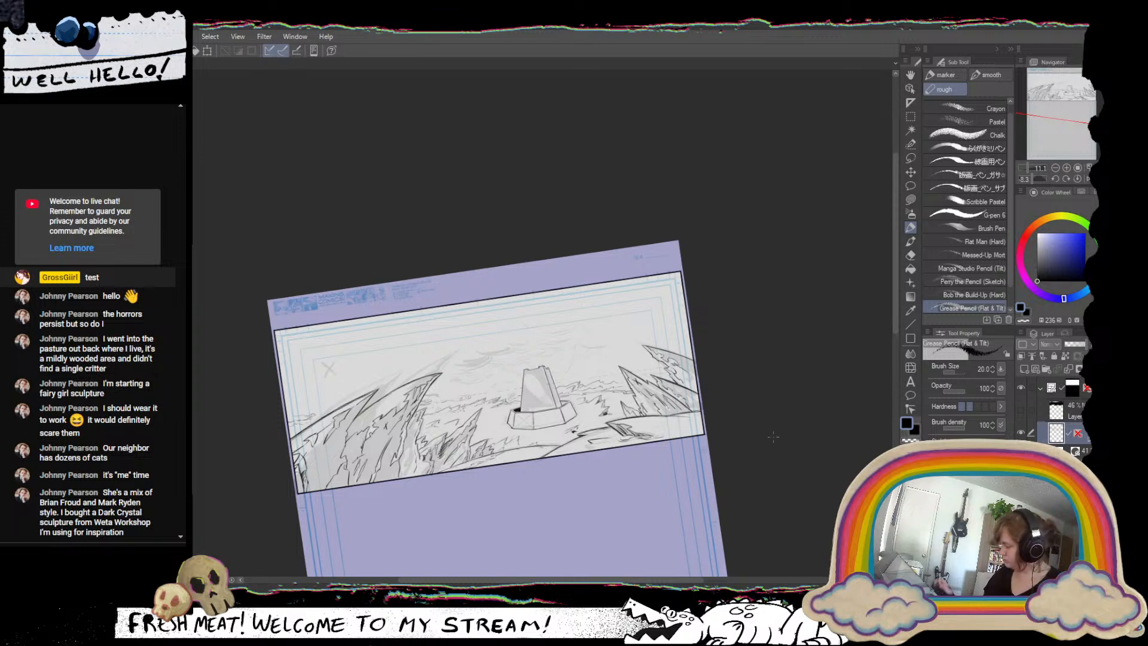
left_click(1022, 410)
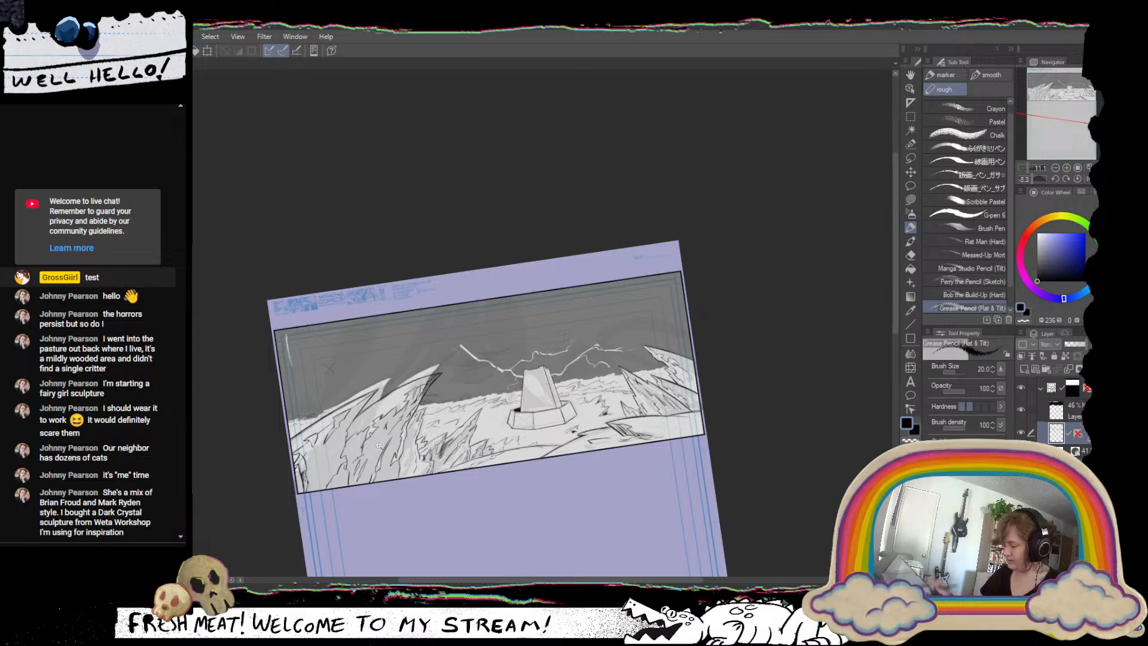
scroll(369, 450, "up", 3)
left_click_drag(502, 387, 667, 411)
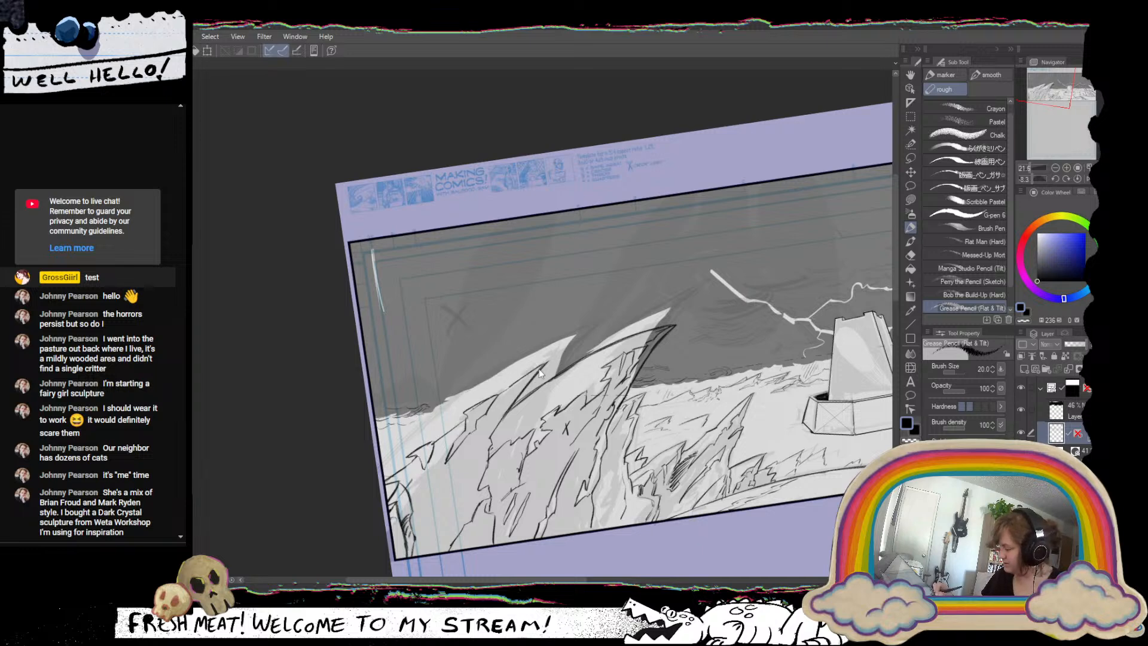
left_click_drag(546, 364, 399, 441)
key("ctrl+z")
left_click_drag(546, 363, 401, 427)
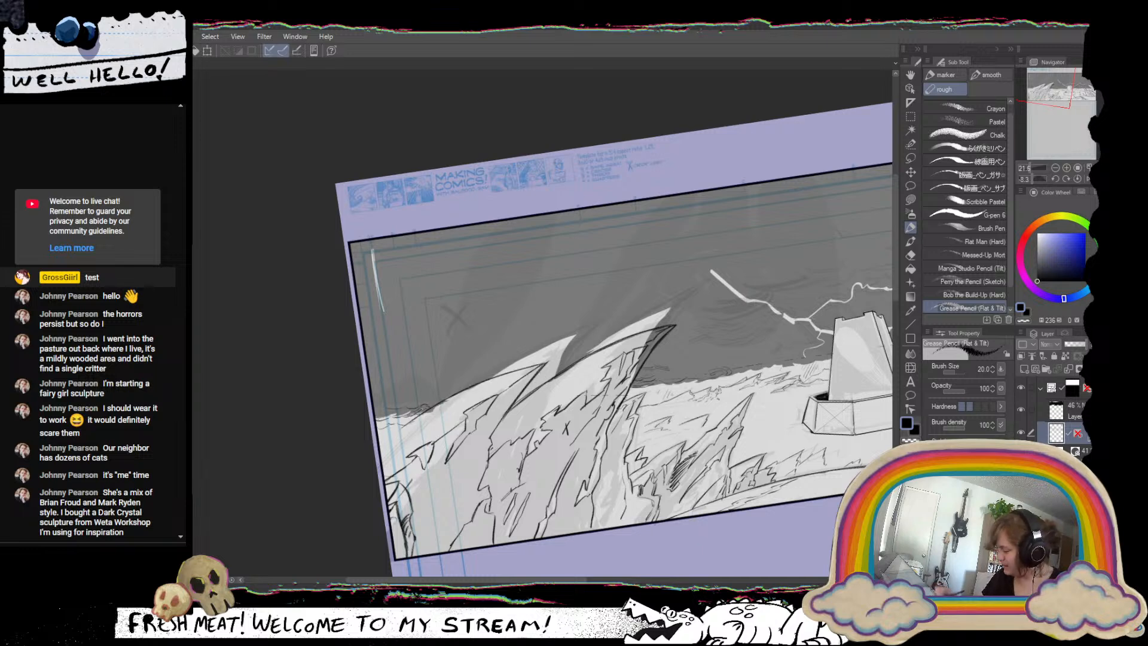
left_click_drag(471, 388, 384, 448)
key("ctrl+z")
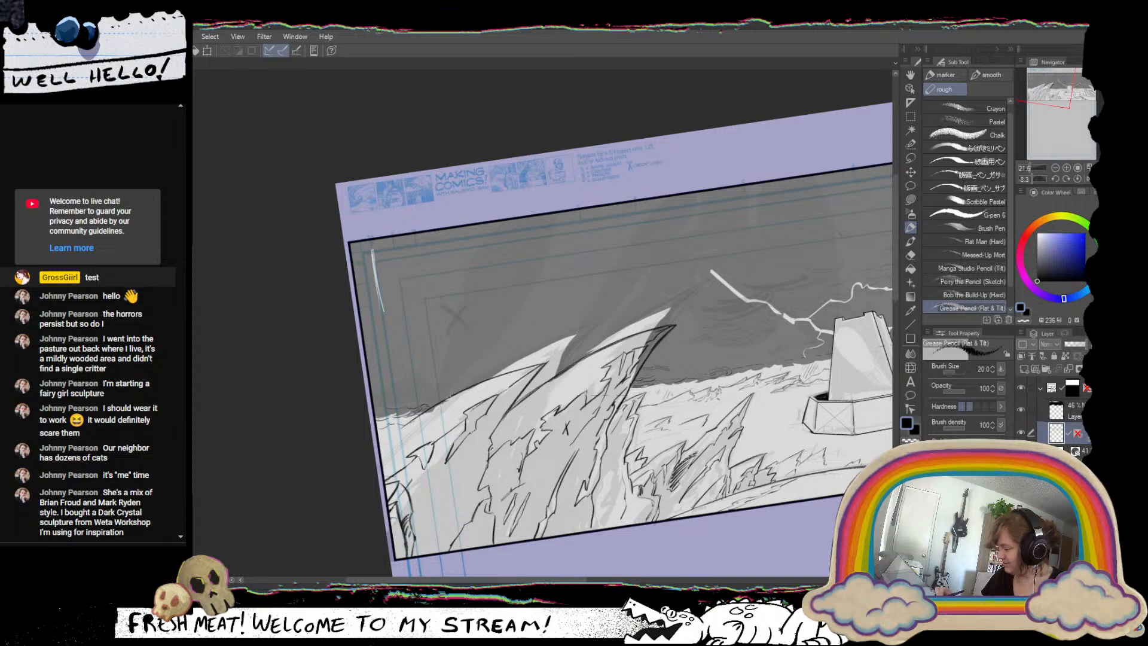
left_click_drag(450, 396, 379, 449)
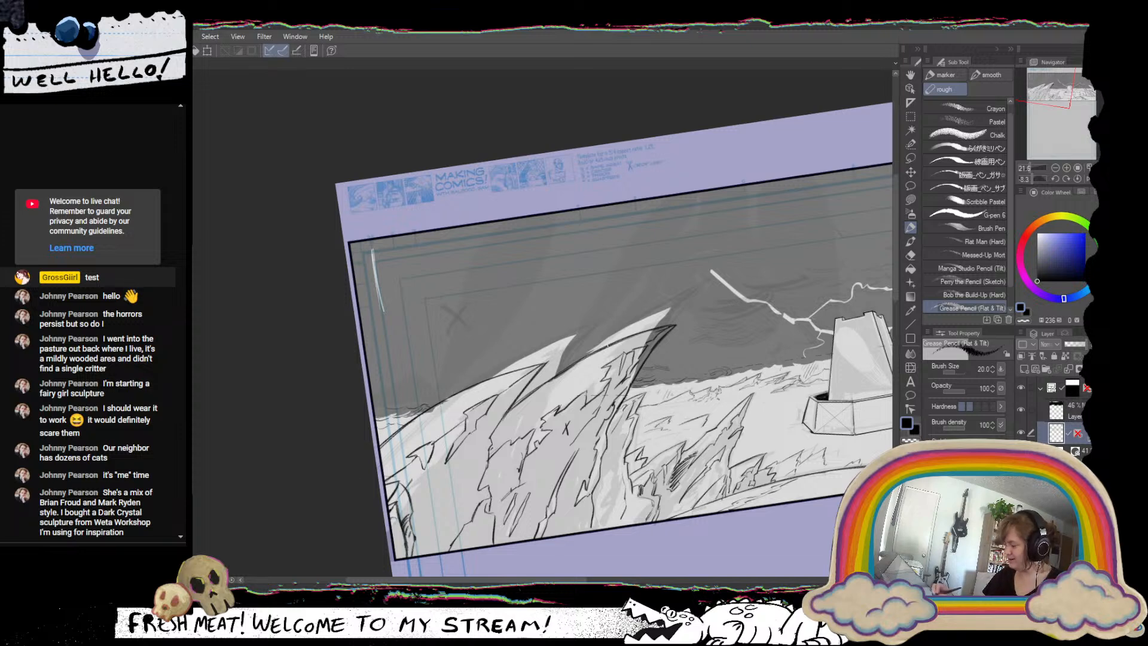
Add short shadow strokes beneath the leftmost spire's tip with the Grease Pencil.
mouse_move(520, 380)
left_mouse_down()
mouse_move(501, 405)
mouse_move(508, 397)
left_mouse_up()
left_click_drag(530, 372, 490, 411)
left_click_drag(498, 400, 488, 416)
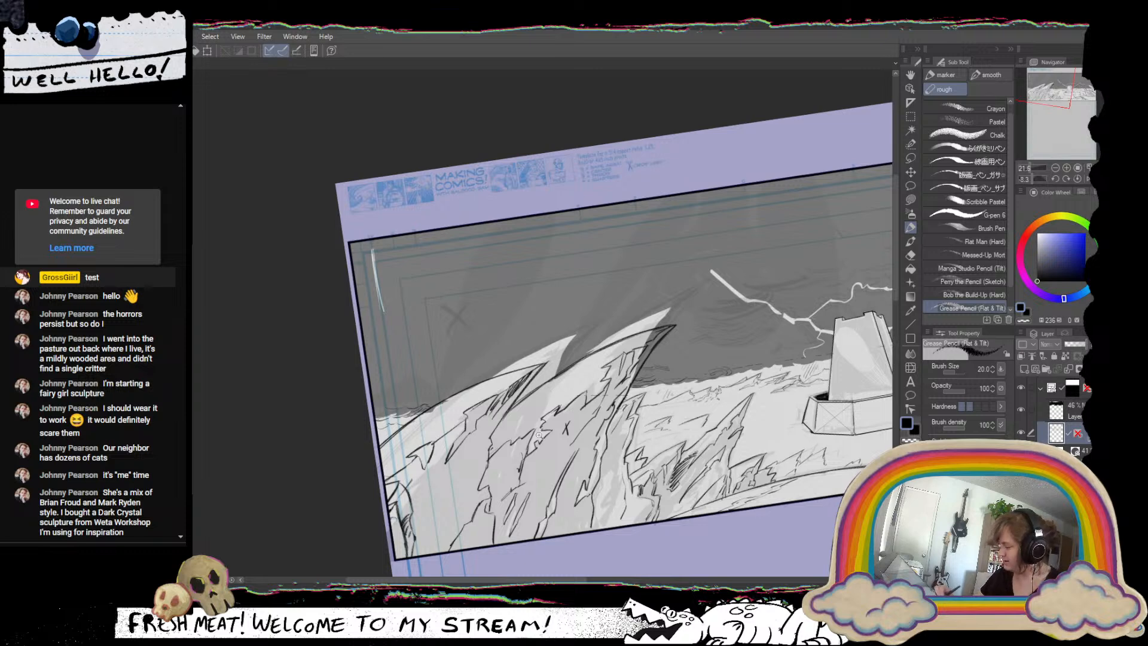
scroll(545, 441, "down", 5)
left_click_drag(773, 475, 622, 428)
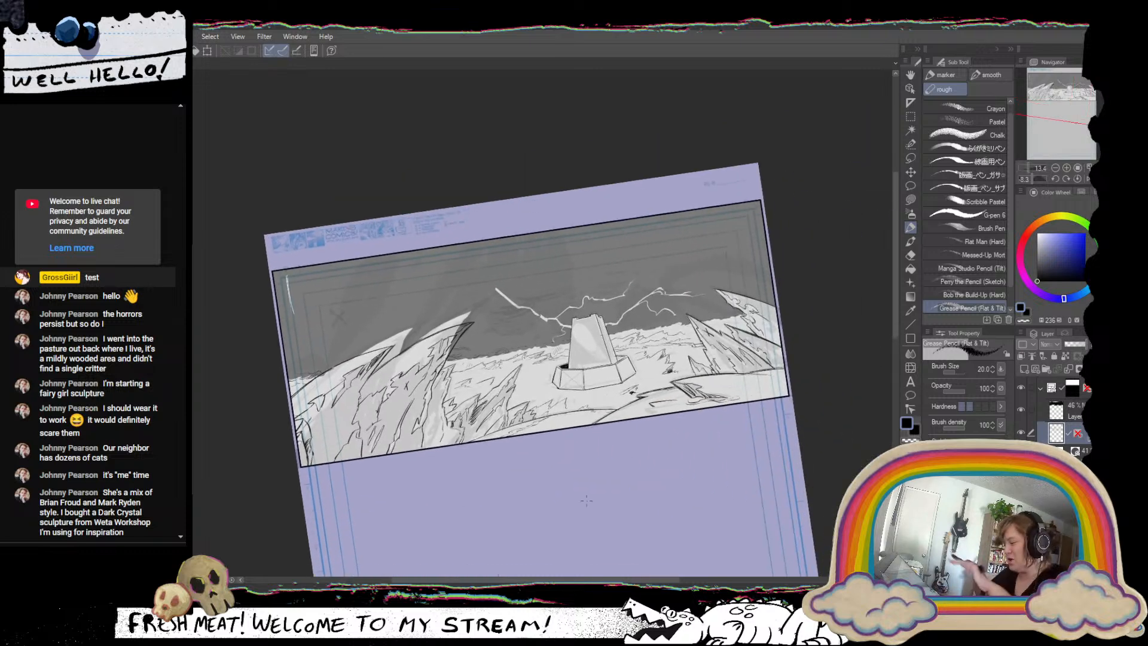
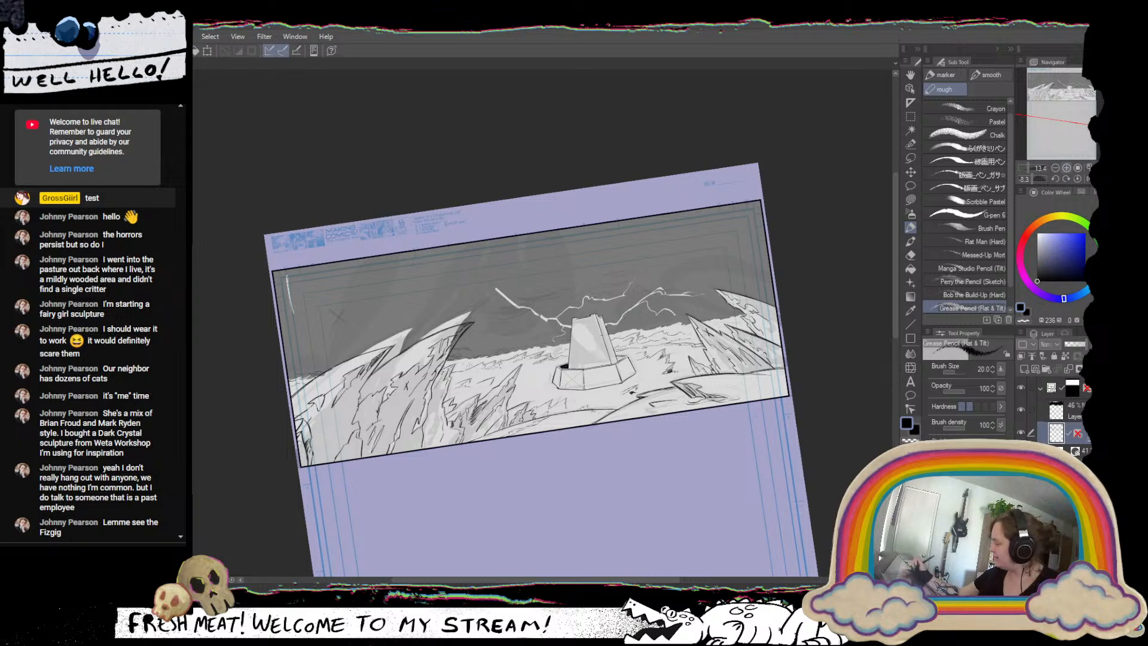
On the dark sky layer, cover the leftover white areas above the two left-hand spires using Lasso fill.
left_click(1067, 168)
left_click_drag(1063, 103, 1044, 128)
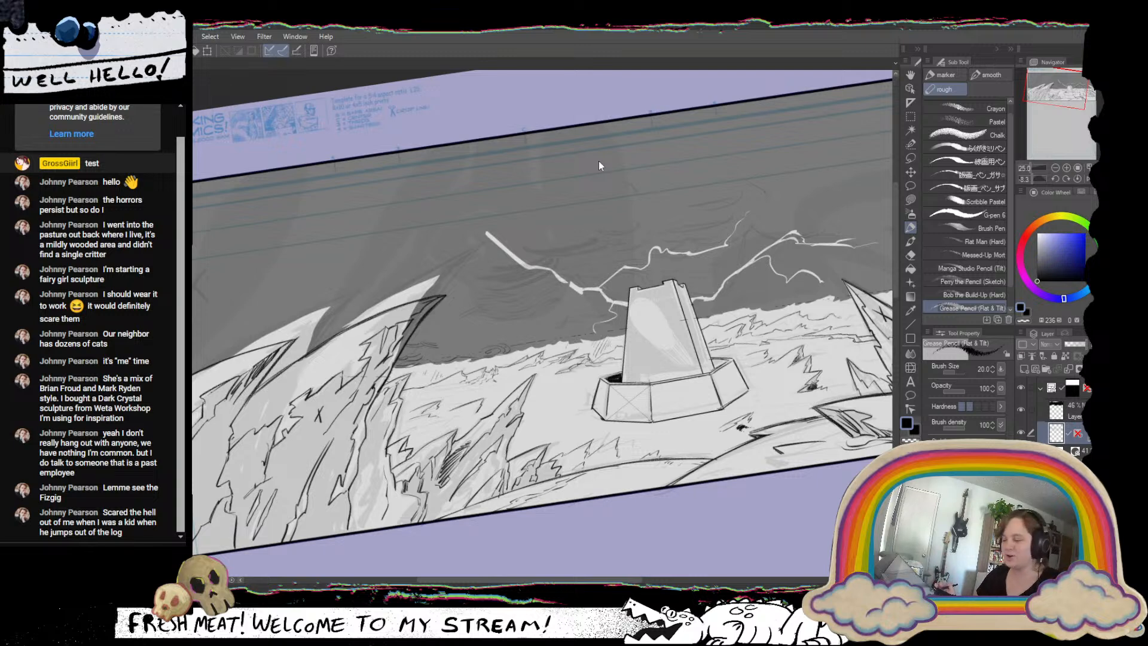
left_click_drag(534, 398, 734, 403)
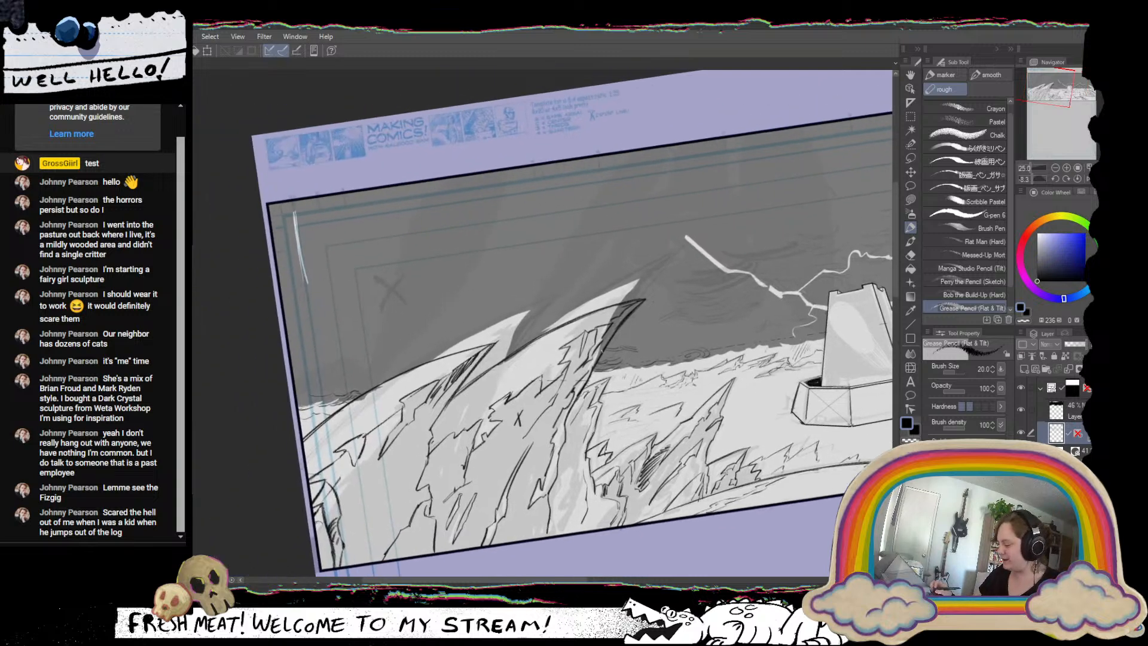
left_click_drag(473, 385, 479, 402)
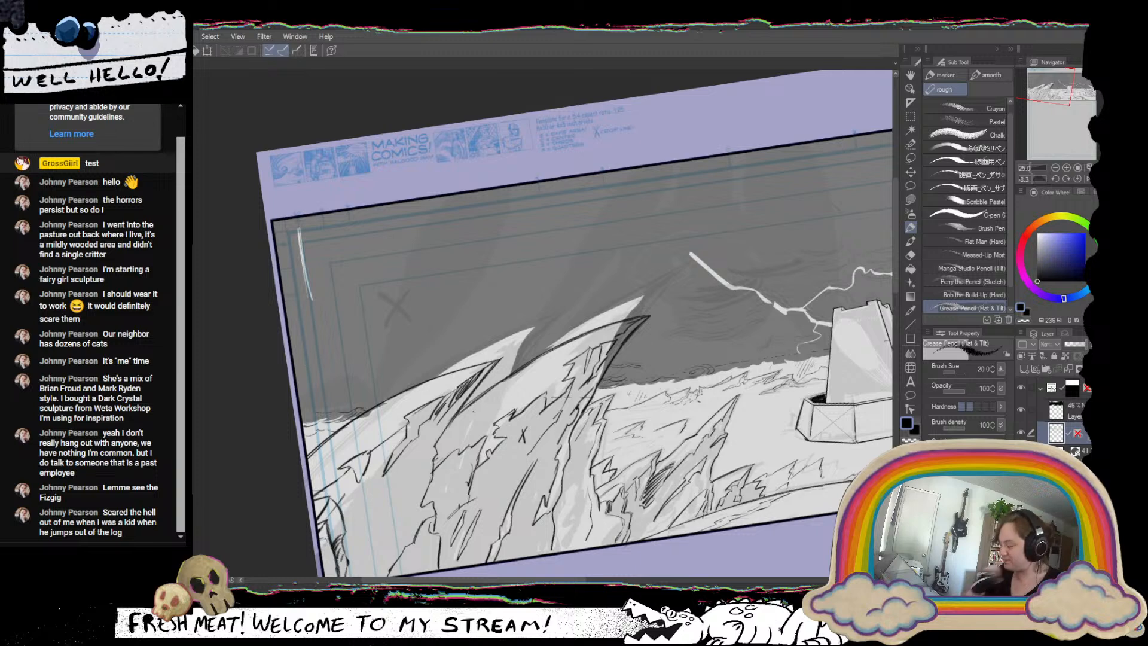
left_click(1081, 410)
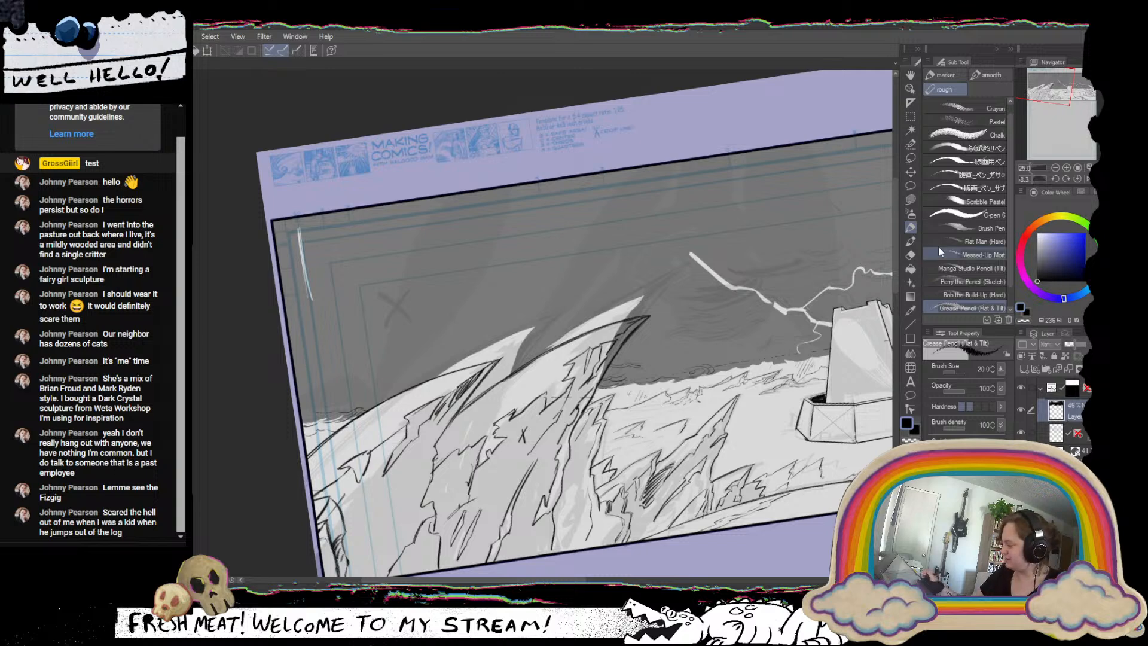
left_click(911, 199)
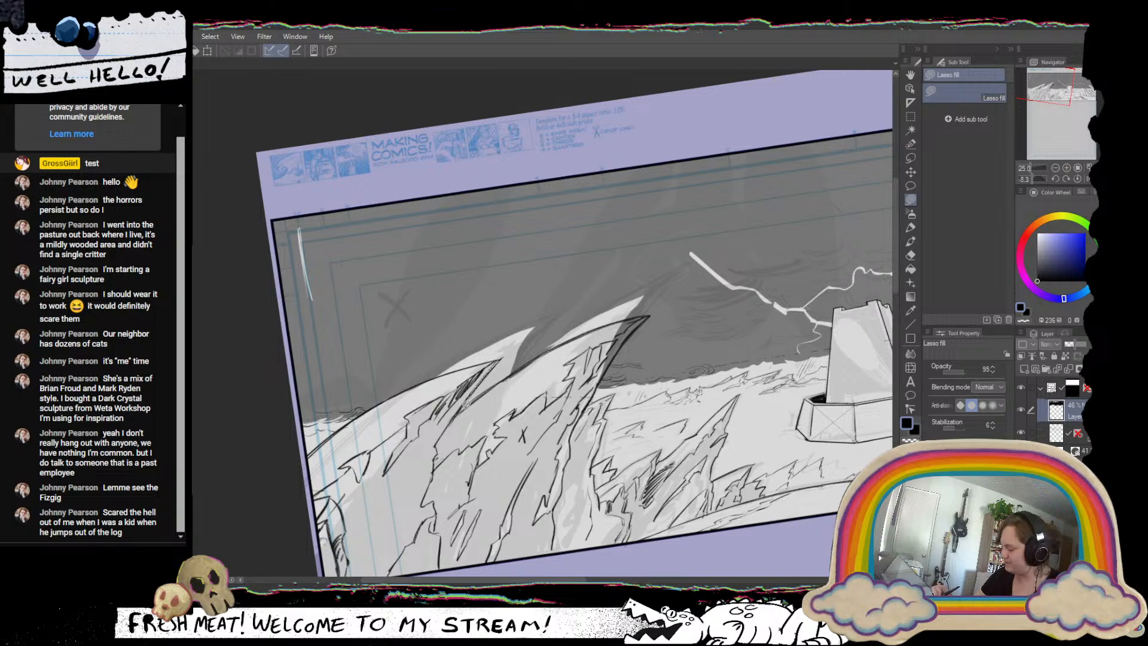
mouse_move(513, 368)
left_mouse_down()
mouse_move(546, 334)
mouse_move(501, 313)
mouse_move(435, 364)
mouse_move(502, 359)
left_mouse_up()
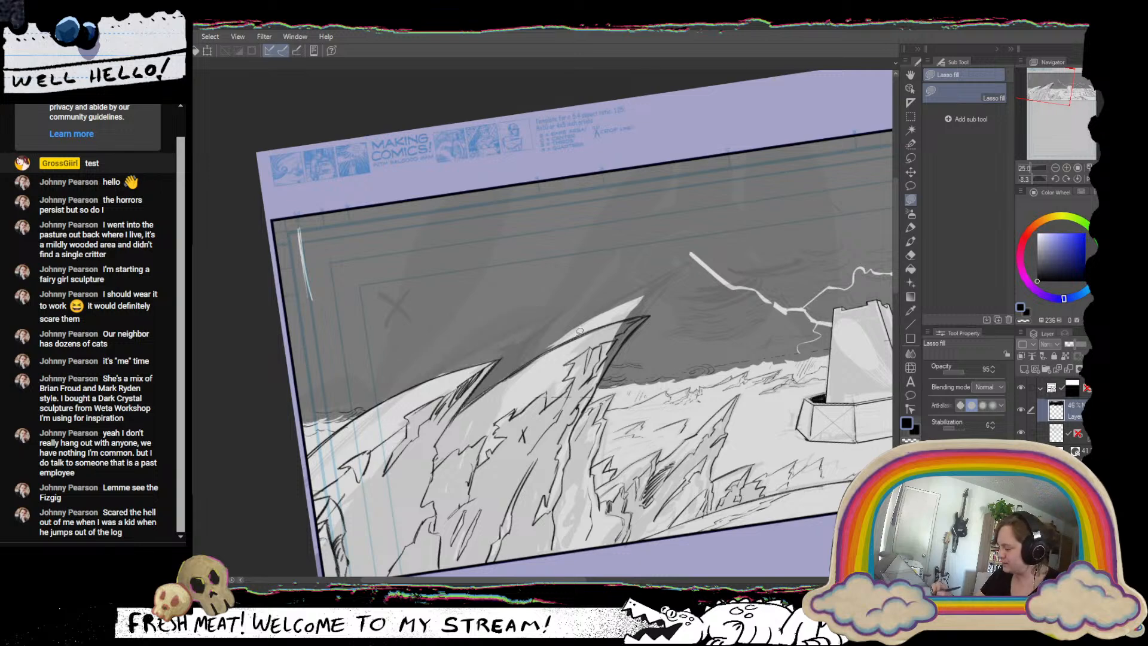
mouse_move(562, 336)
left_mouse_down()
mouse_move(634, 314)
mouse_move(535, 351)
left_mouse_up()
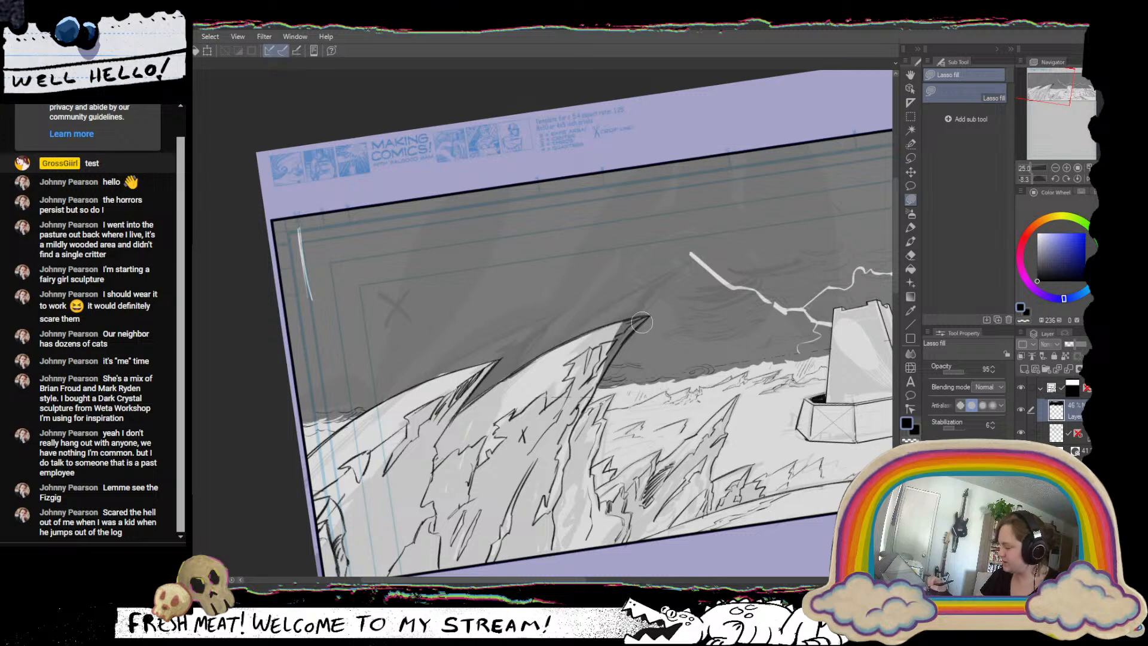
mouse_move(643, 320)
left_mouse_down()
mouse_move(590, 343)
mouse_move(575, 386)
mouse_move(609, 355)
left_mouse_up()
Try cutting a jagged white burst out of the sky at the left lightning bolt's upper end with Lasso erase.
left_click_drag(735, 356, 617, 411)
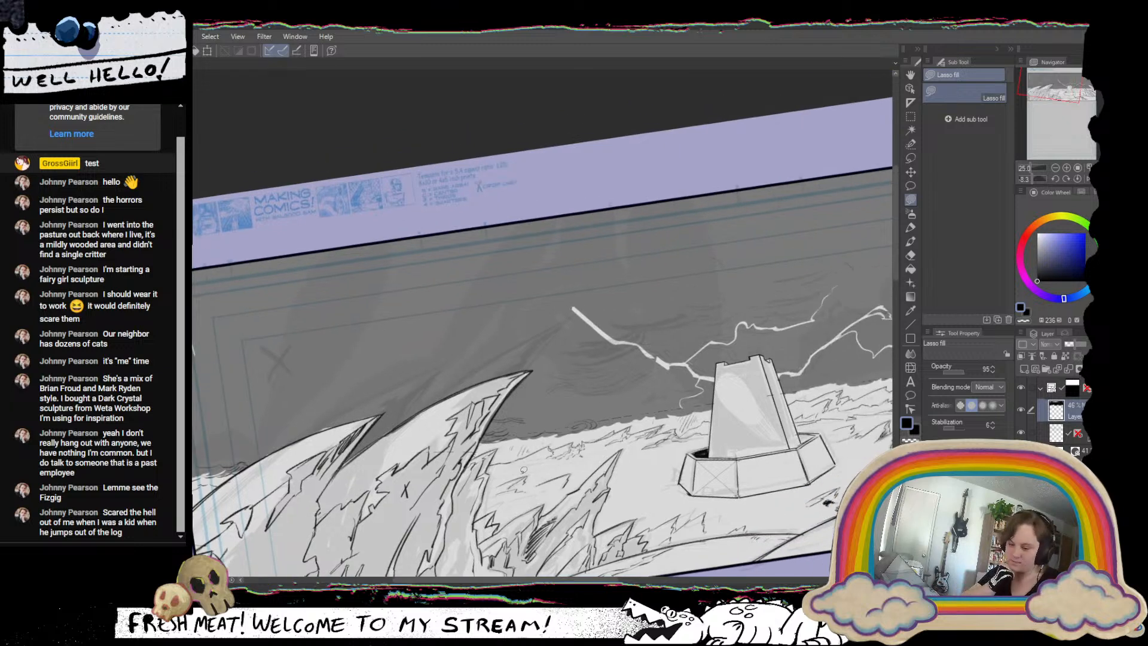
left_click(1054, 94)
left_click(1078, 178)
left_click_drag(721, 539, 721, 481)
left_click_drag(761, 429, 730, 430)
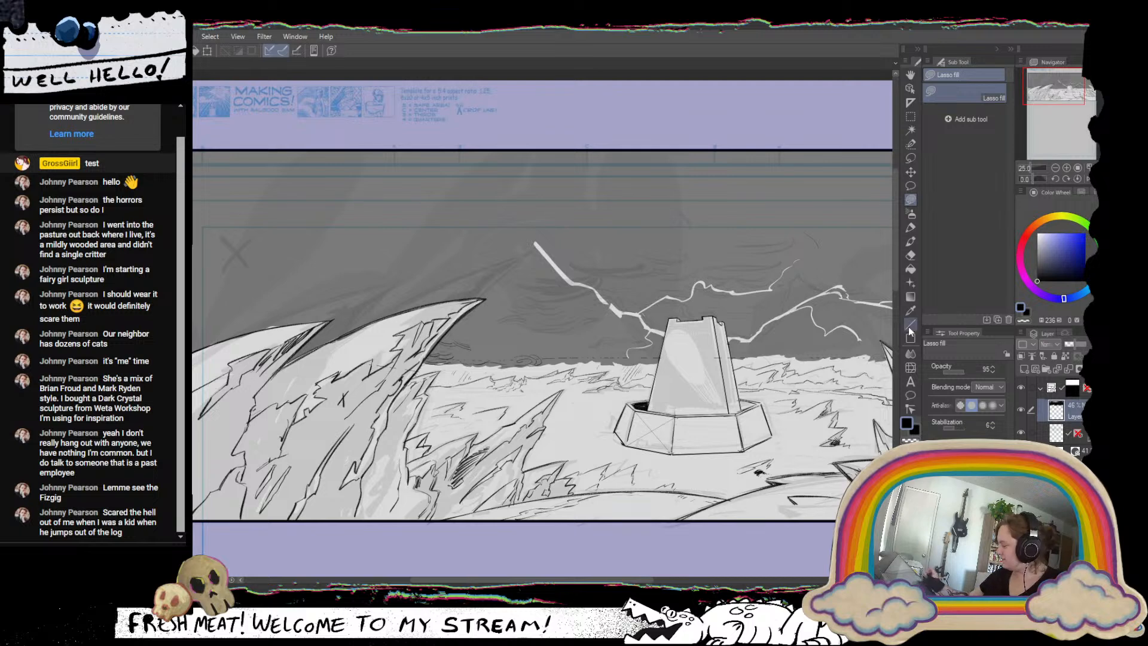
left_click(910, 187)
key("asciicircum")
key("asciicircum")
key("asciicircum")
key("asciicircum")
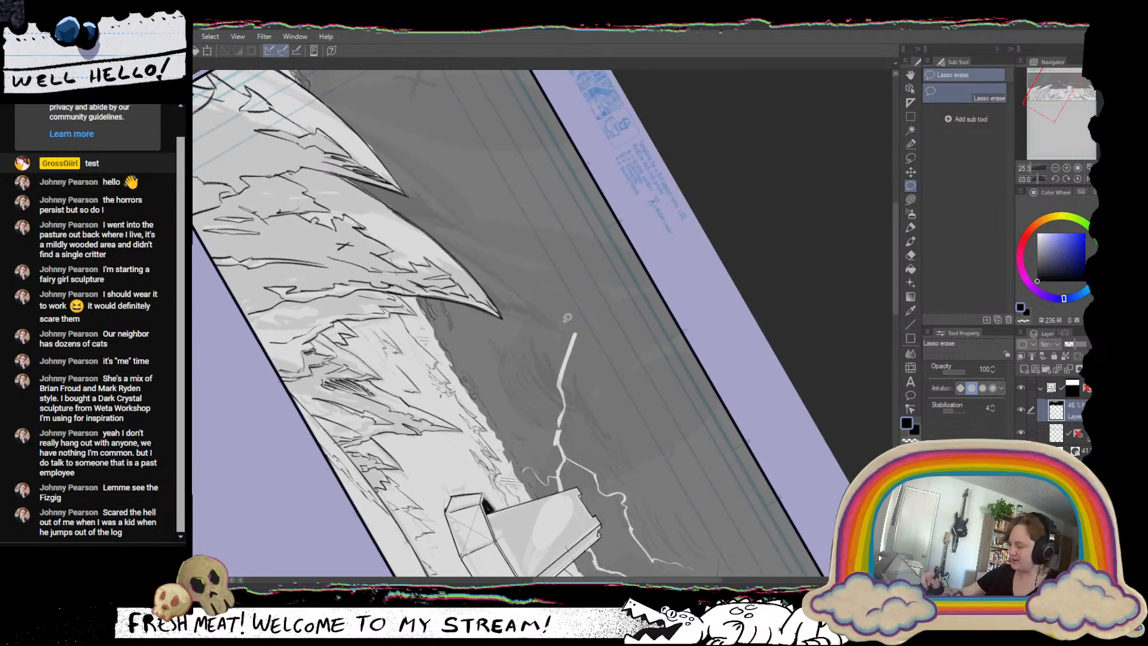
mouse_move(518, 232)
left_mouse_down()
mouse_move(546, 298)
mouse_move(583, 335)
mouse_move(567, 302)
mouse_move(627, 413)
mouse_move(596, 357)
mouse_move(537, 306)
mouse_move(512, 224)
left_mouse_up()
mouse_move(686, 397)
left_mouse_down()
mouse_move(708, 324)
mouse_move(663, 197)
mouse_move(662, 142)
mouse_move(639, 134)
left_mouse_up()
mouse_move(508, 333)
left_mouse_down()
mouse_move(491, 340)
mouse_move(517, 321)
mouse_move(580, 312)
mouse_move(514, 301)
mouse_move(472, 326)
mouse_move(478, 345)
mouse_move(506, 341)
left_mouse_up()
scroll(632, 359, "down", 1)
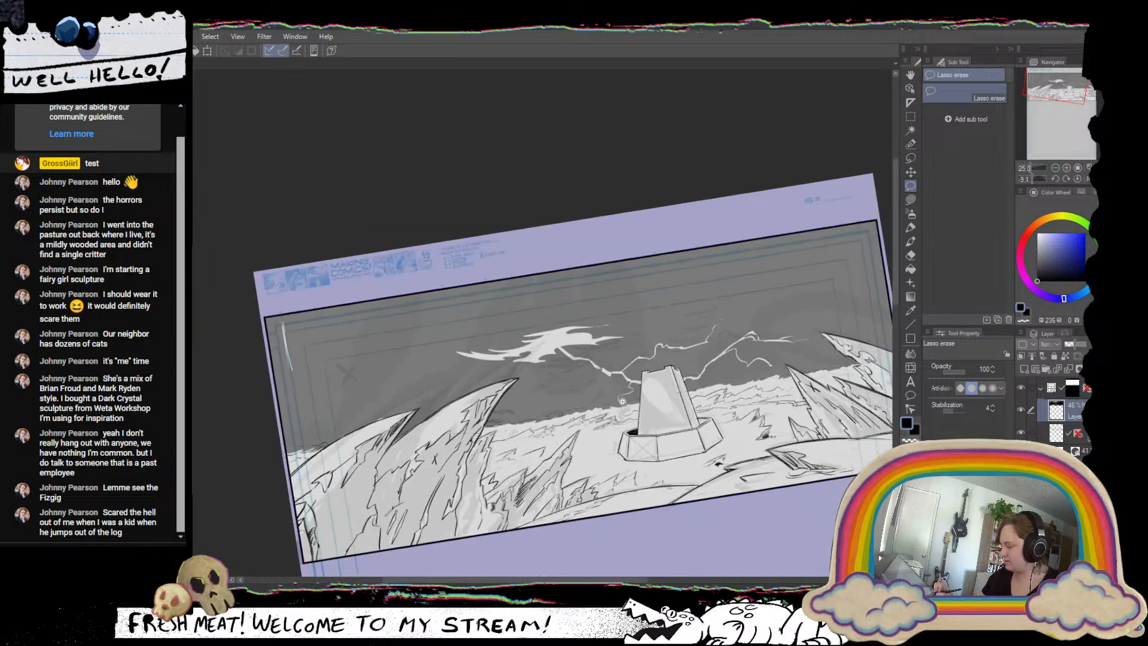
left_click_drag(658, 382, 574, 383)
Raise the sky layer's opacity to 74% and try adding forked streaks on the tower-facing side of the white burst.
left_click_drag(1081, 350, 1084, 348)
left_click_drag(441, 337, 482, 377)
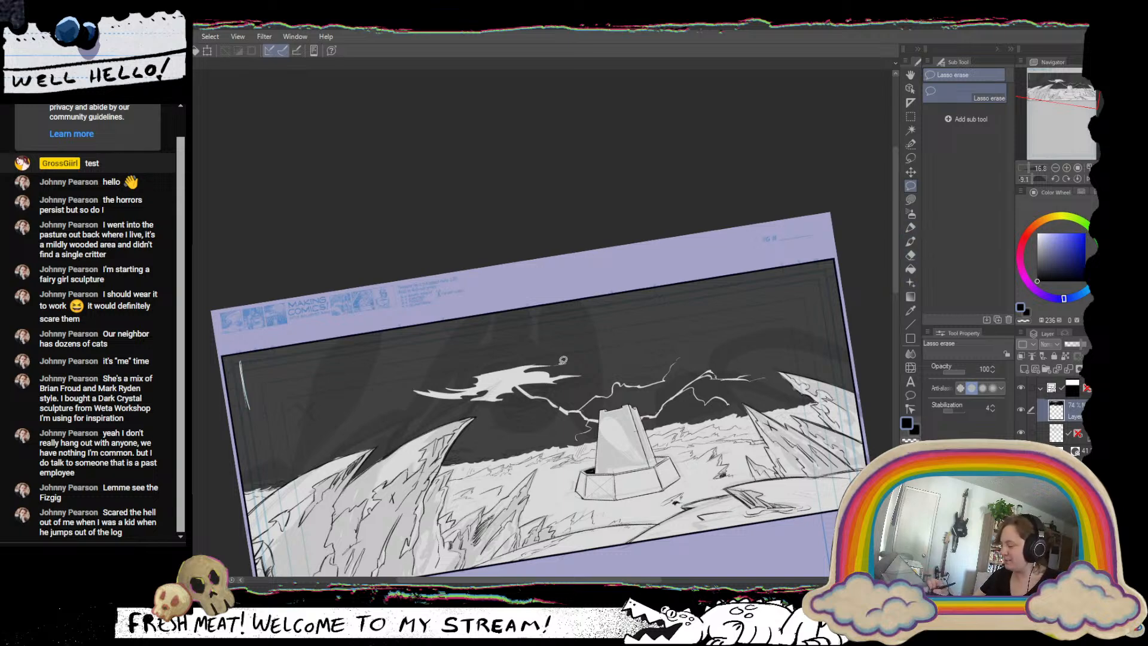
mouse_move(572, 342)
left_mouse_down()
mouse_move(553, 359)
mouse_move(563, 350)
mouse_move(566, 368)
mouse_move(552, 372)
mouse_move(597, 351)
mouse_move(596, 363)
mouse_move(562, 378)
left_mouse_up()
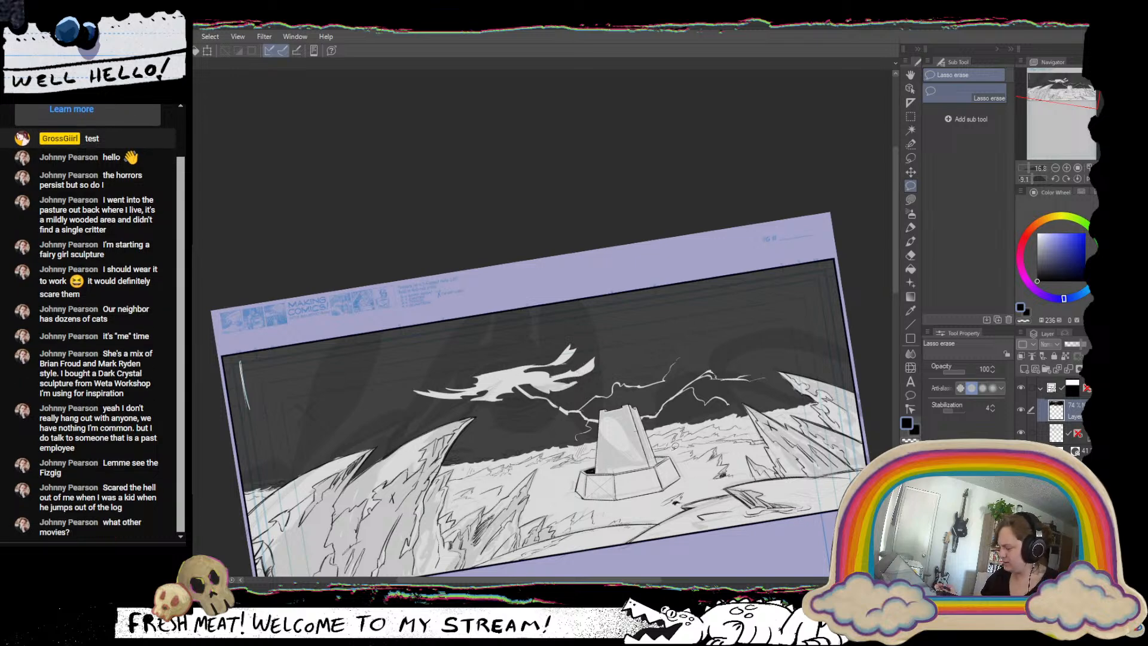
Undo the white burst cuts and the sky layer's opacity change.
key("ctrl+z")
key("ctrl+z")
key("ctrl+z")
key("ctrl+z")
key("ctrl+z")
key("ctrl+z")
key("ctrl+z")
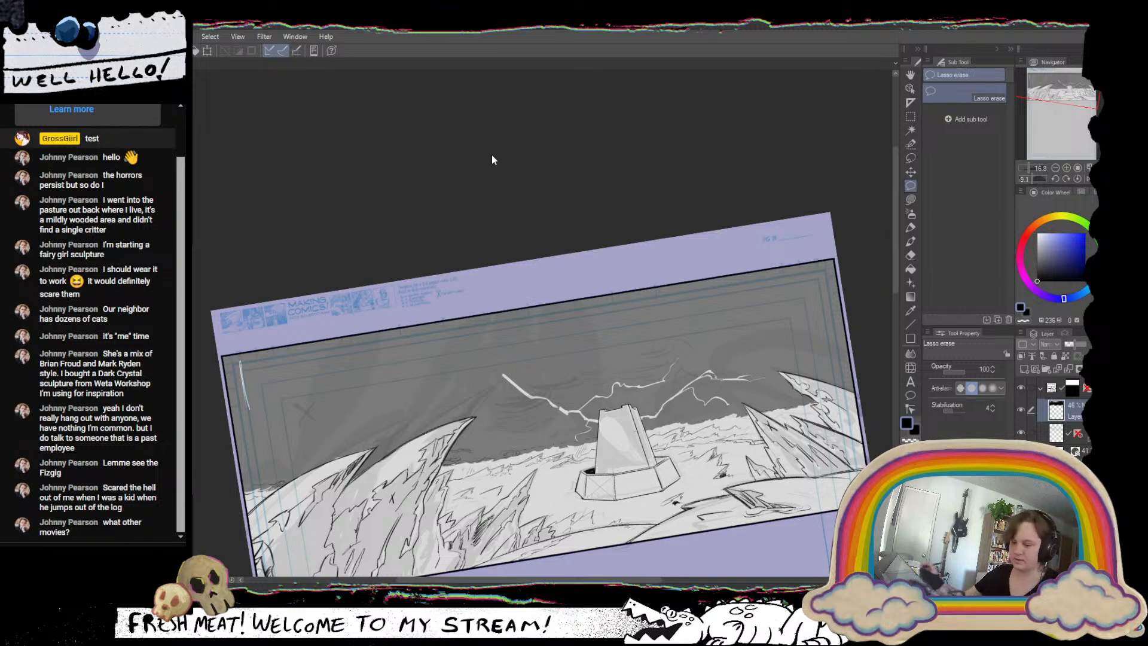
Straighten the canvas and check the panel's composition mirrored horizontally before restoring its normal orientation.
left_click(1076, 179)
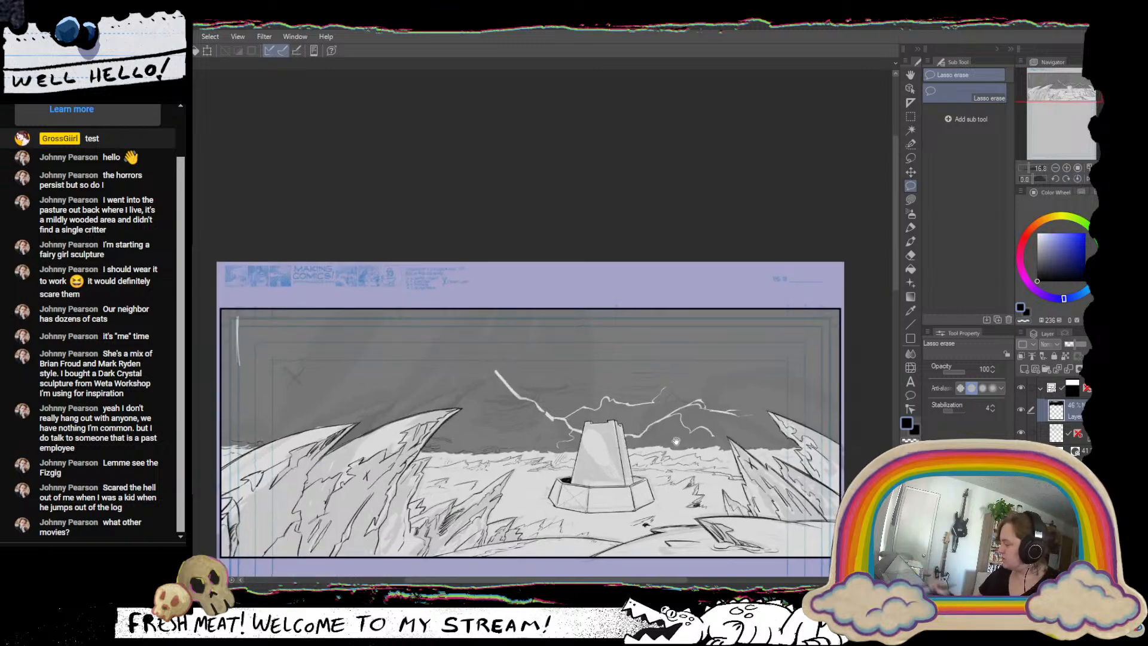
left_click(1087, 179)
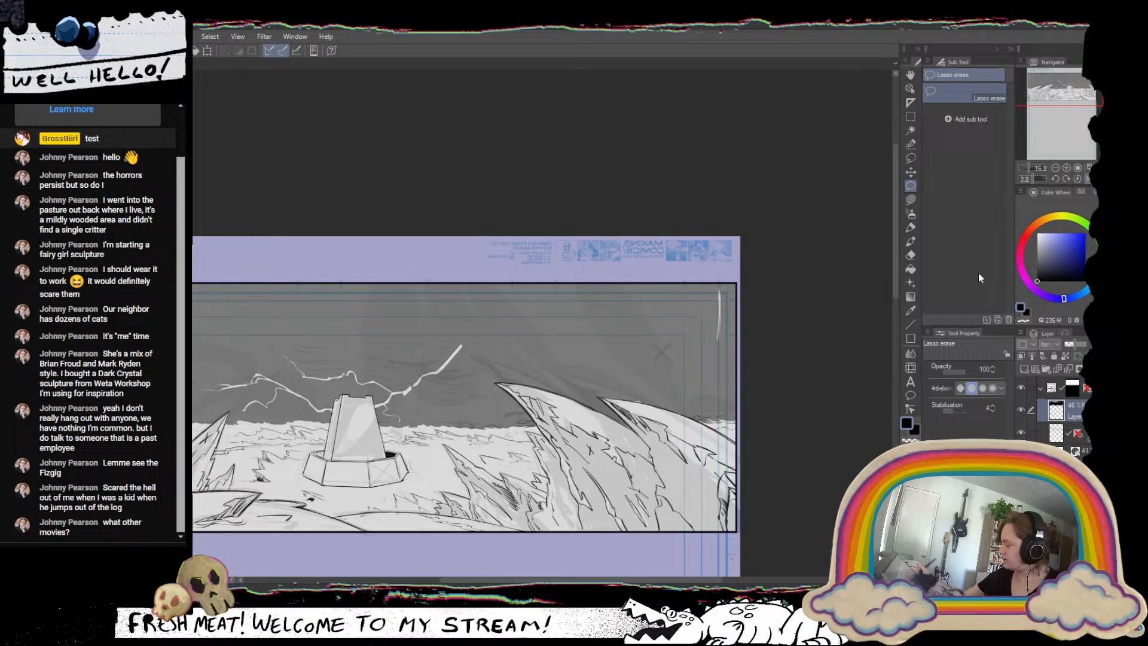
left_click(1085, 179)
scroll(702, 452, "up", 2)
left_click_drag(706, 455, 819, 453)
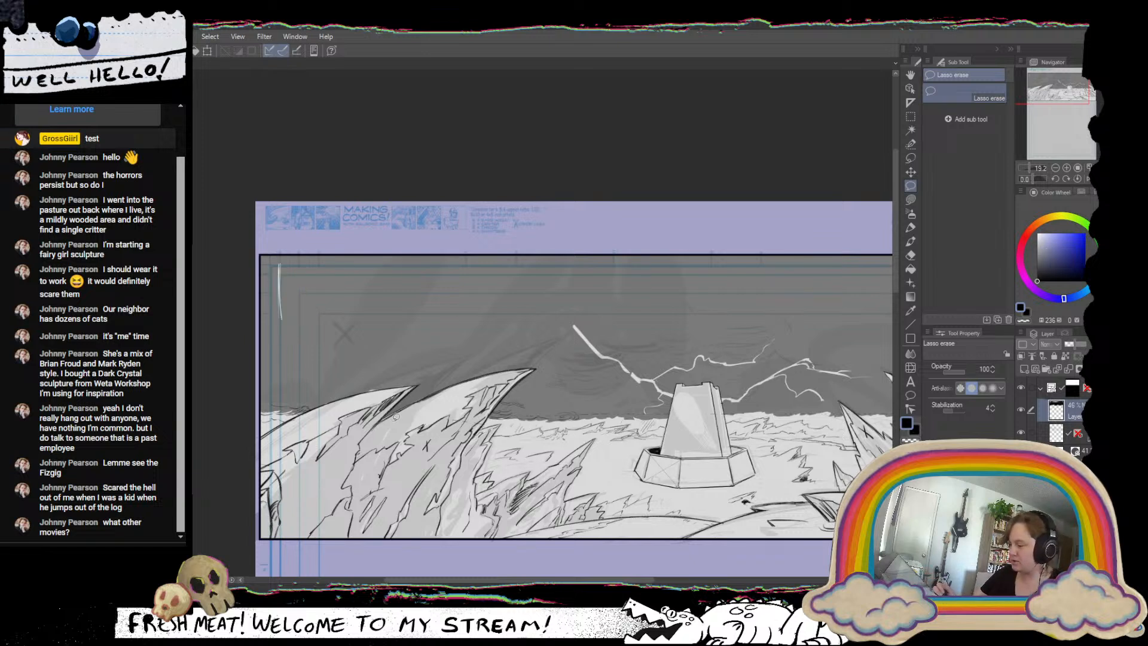
Cut a flat, jagged white burst out of the dark sky above the left lightning bolt with Lasso erase.
left_click(910, 200)
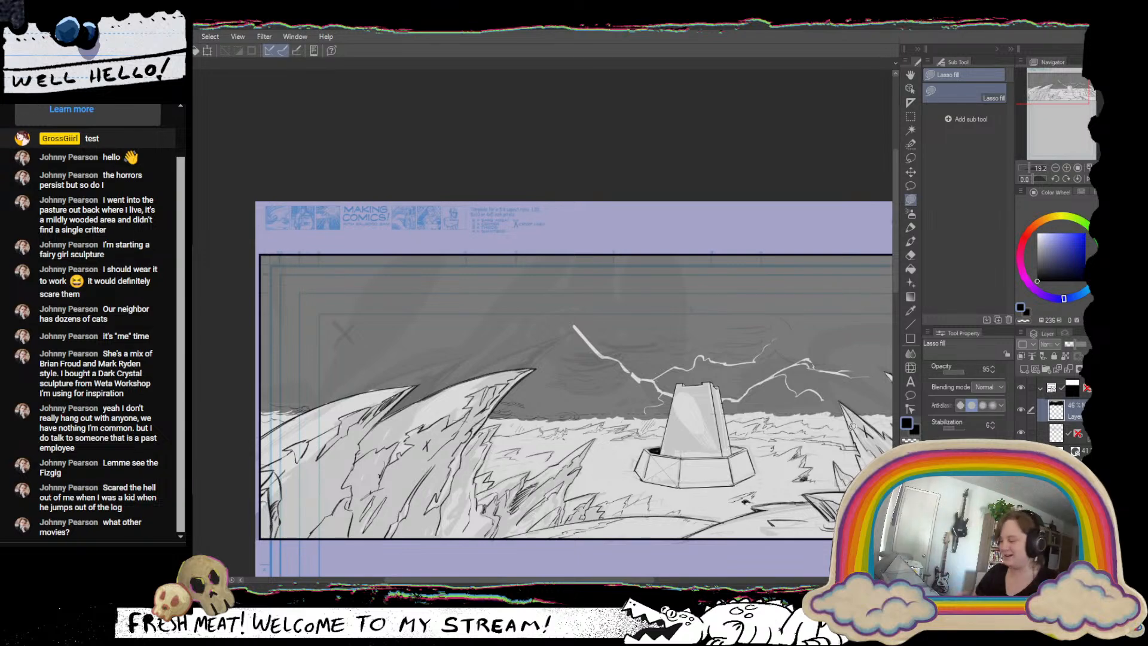
left_click(910, 227)
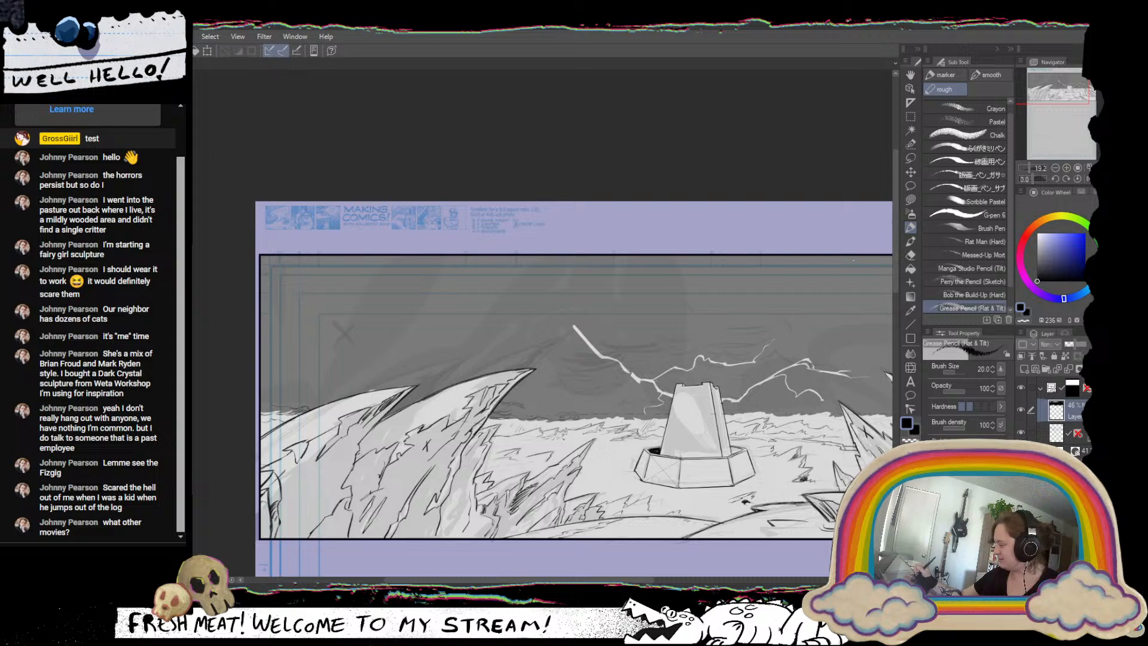
left_click(910, 200)
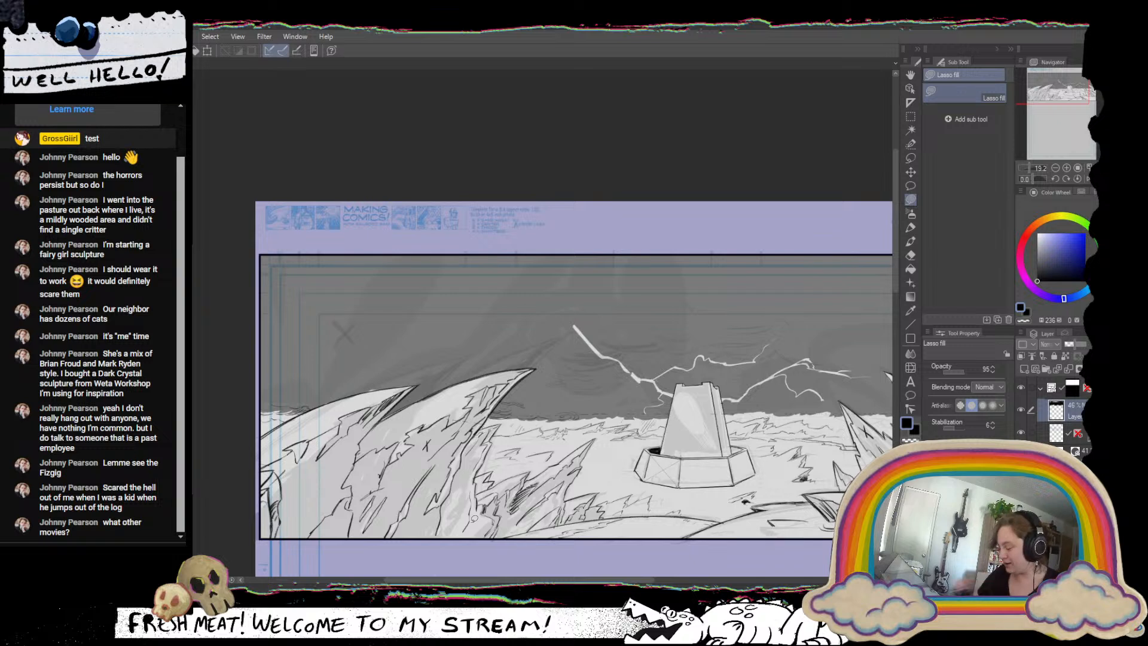
left_click(910, 187)
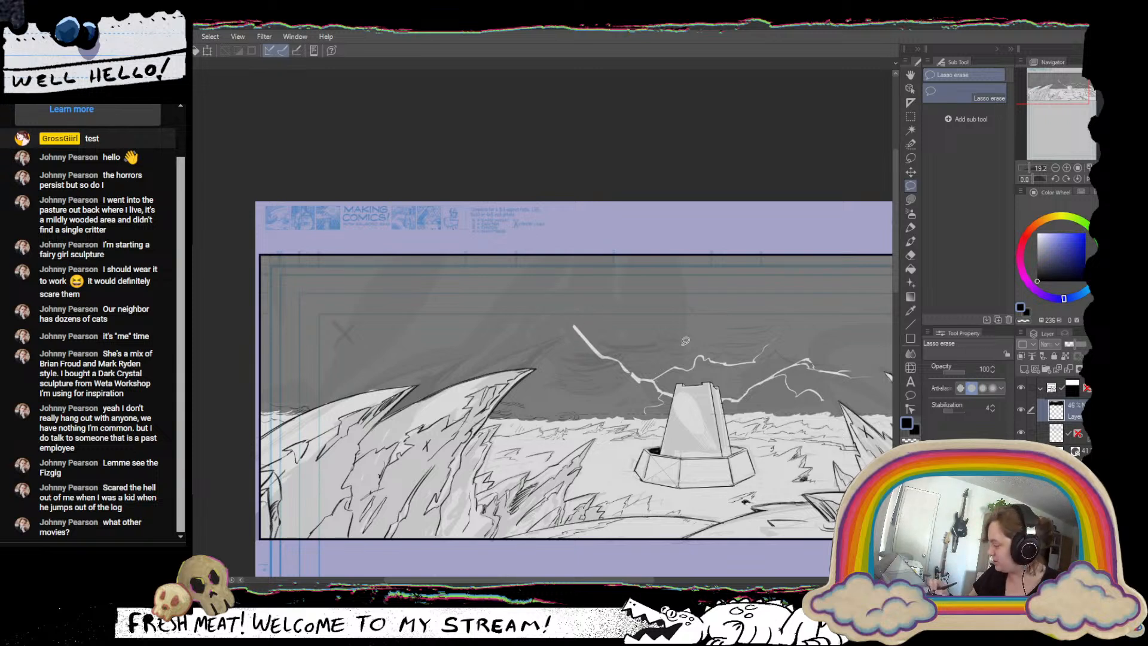
left_click_drag(812, 423, 525, 436)
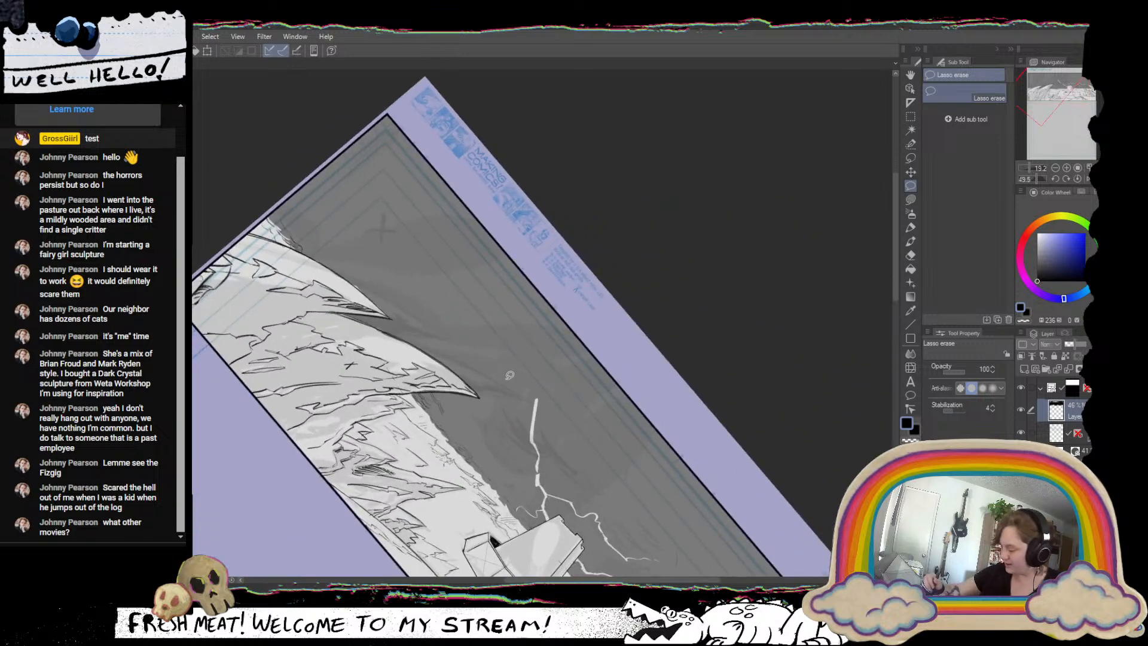
mouse_move(531, 394)
left_mouse_down()
mouse_move(533, 408)
mouse_move(500, 365)
mouse_move(544, 387)
mouse_move(583, 442)
mouse_move(565, 443)
mouse_move(532, 409)
left_mouse_up()
mouse_move(698, 391)
left_mouse_down()
mouse_move(644, 221)
mouse_move(612, 226)
left_mouse_up()
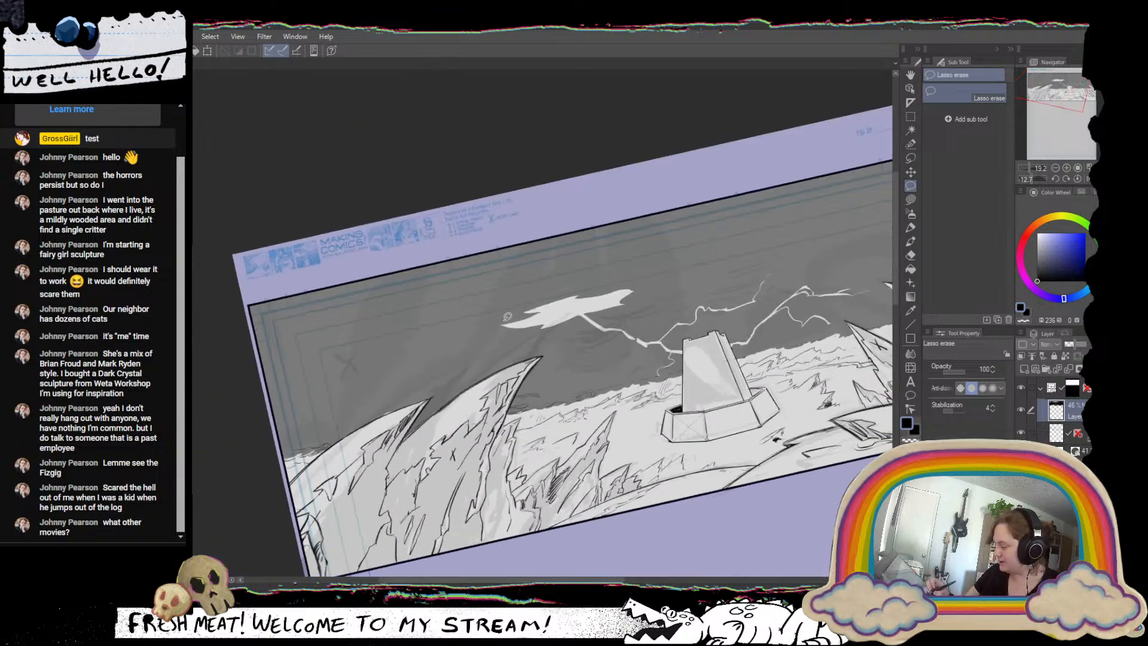
Extend the white burst with thin, tapering streaks on both sides using Lasso erase.
mouse_move(468, 345)
left_mouse_down()
mouse_move(553, 329)
mouse_move(538, 341)
mouse_move(571, 321)
mouse_move(536, 344)
left_mouse_up()
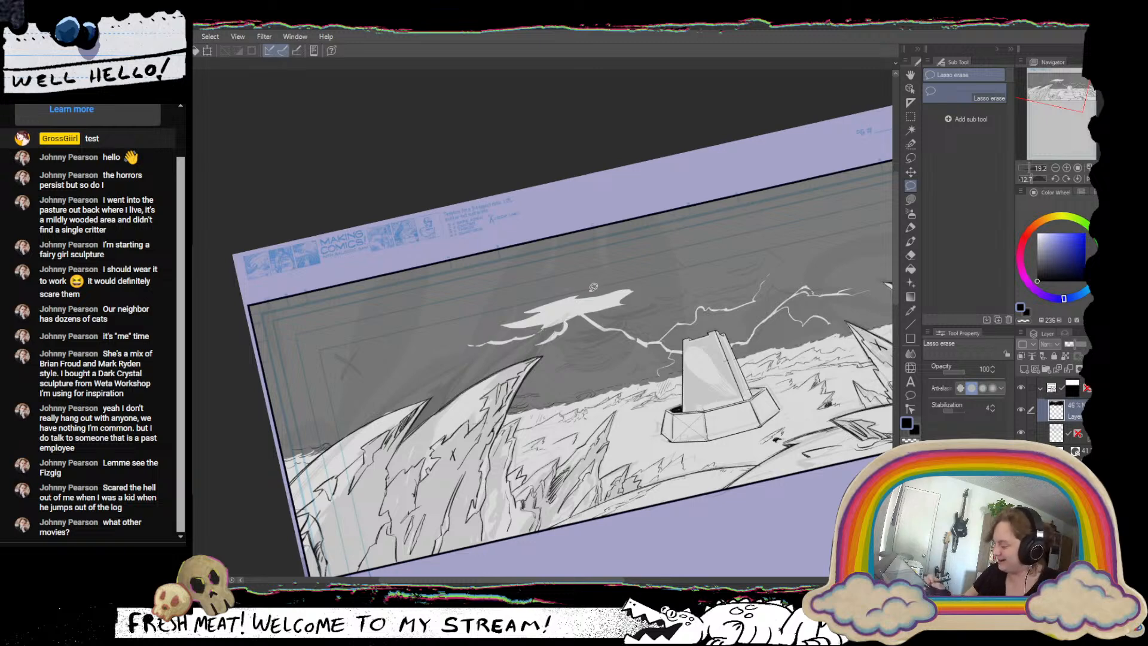
mouse_move(453, 334)
left_mouse_down()
mouse_move(520, 317)
mouse_move(456, 333)
left_mouse_up()
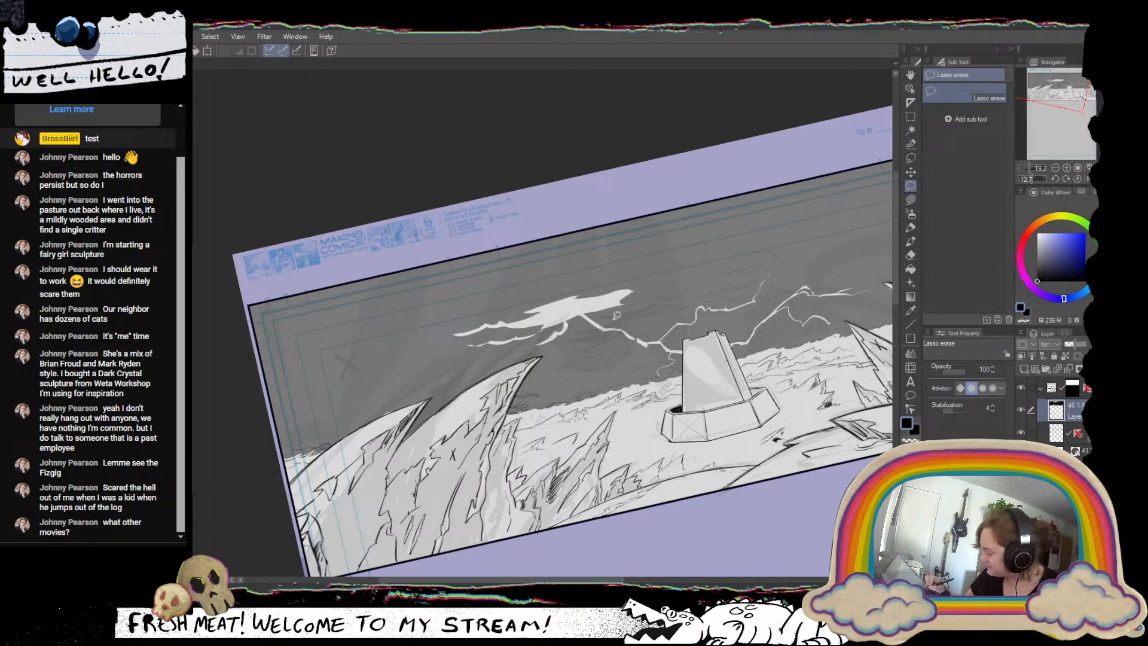
mouse_move(600, 310)
left_mouse_down()
mouse_move(646, 308)
mouse_move(663, 297)
mouse_move(618, 309)
mouse_move(693, 270)
mouse_move(625, 287)
mouse_move(646, 285)
mouse_move(573, 318)
mouse_move(578, 329)
mouse_move(618, 312)
mouse_move(593, 317)
left_mouse_up()
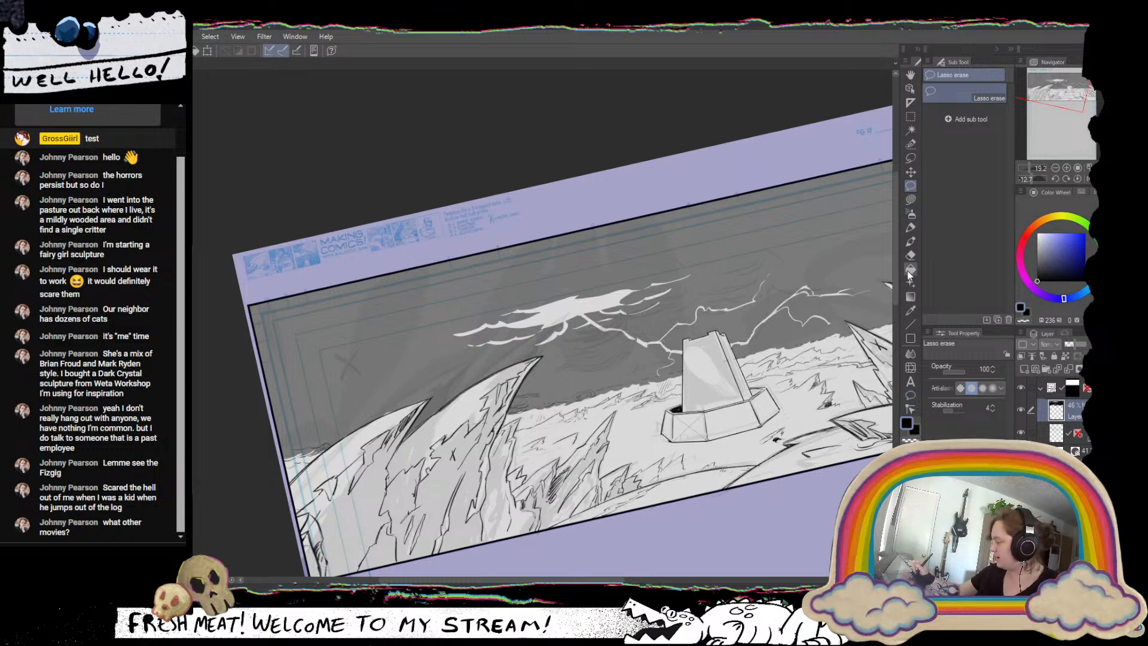
Break up the solid white burst with dark strokes using the smooth MGペン 3 pen so it splits into radiating streaks.
left_click(910, 227)
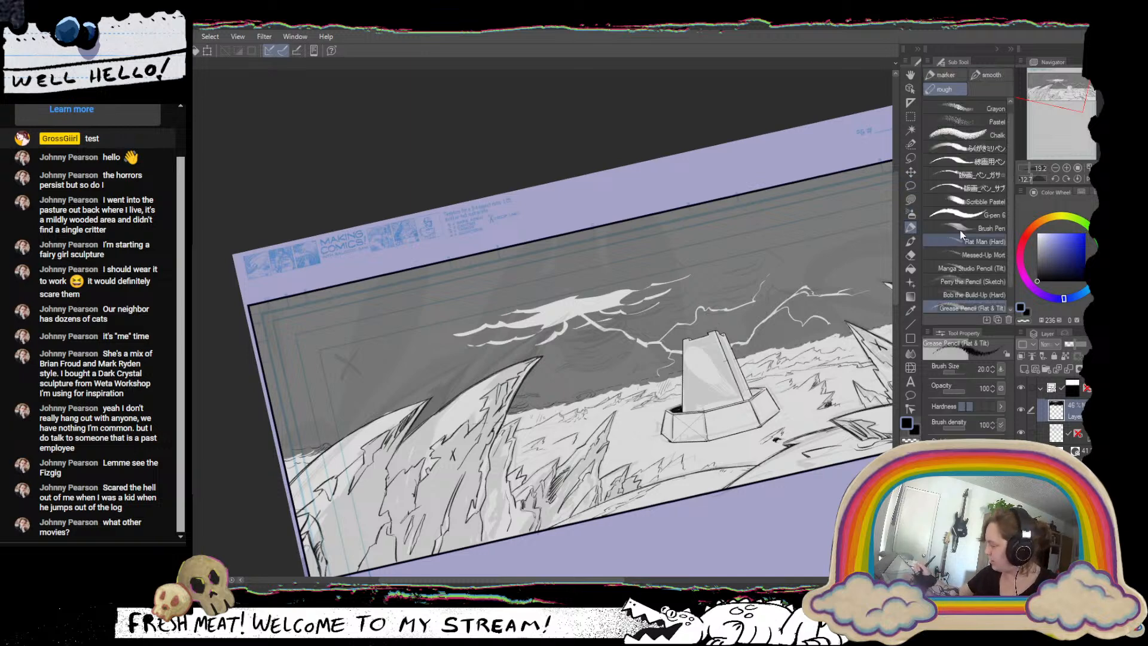
left_click(986, 75)
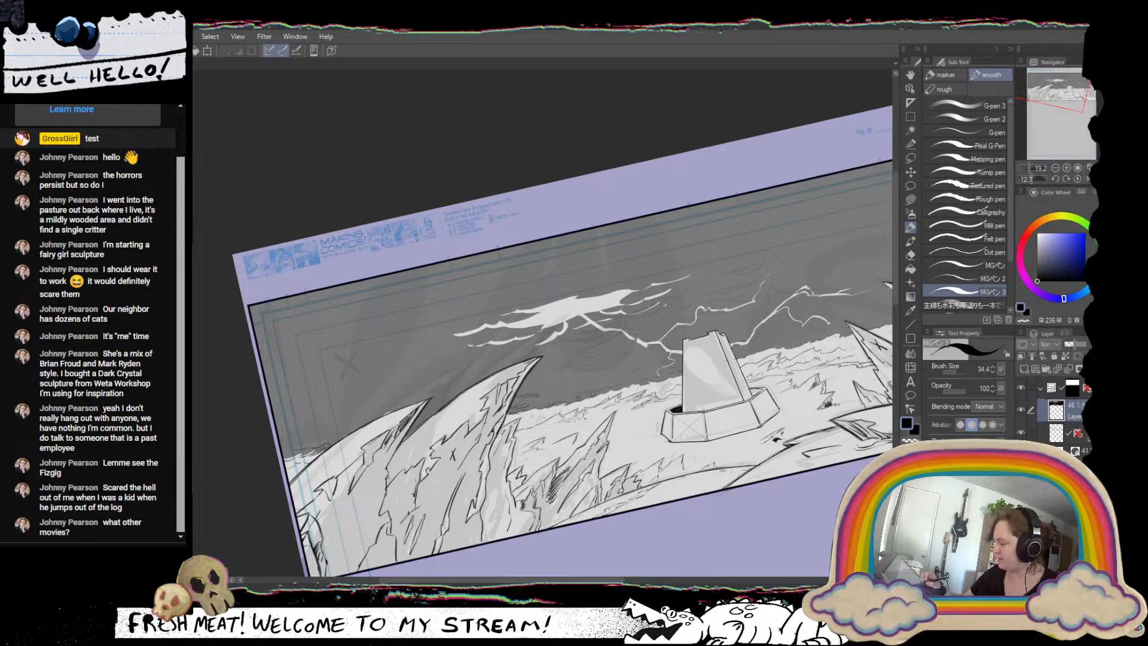
left_click_drag(632, 194, 643, 443)
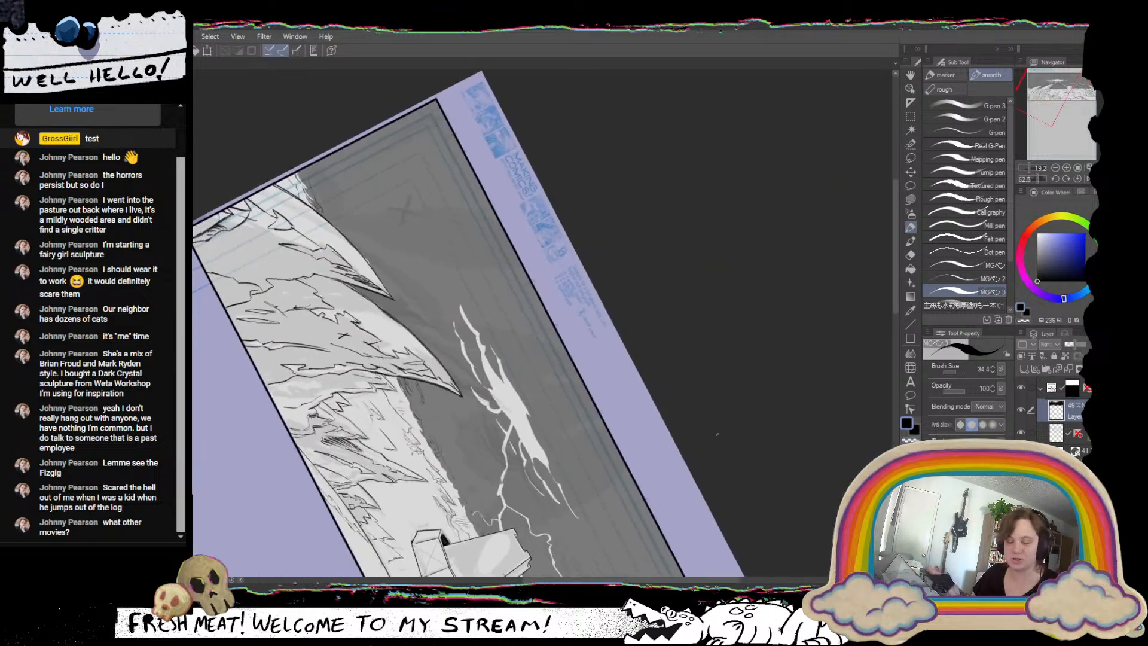
left_click(1077, 180)
left_click_drag(769, 427, 761, 390)
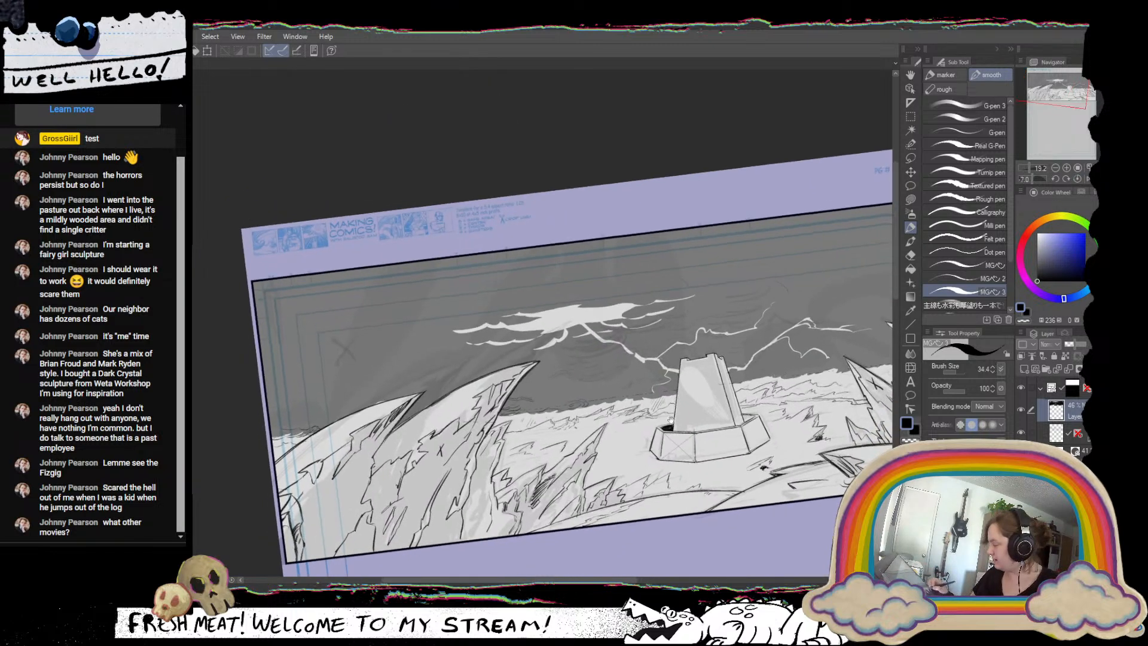
left_click_drag(671, 420, 681, 447)
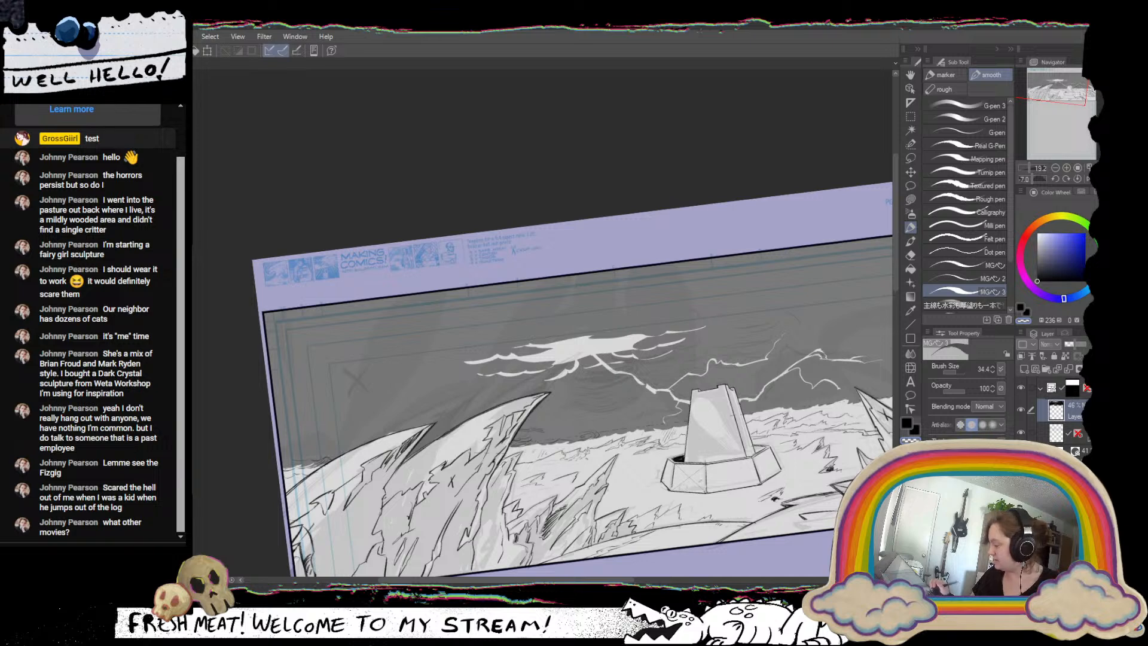
left_click(906, 421)
left_click_drag(772, 437, 787, 381)
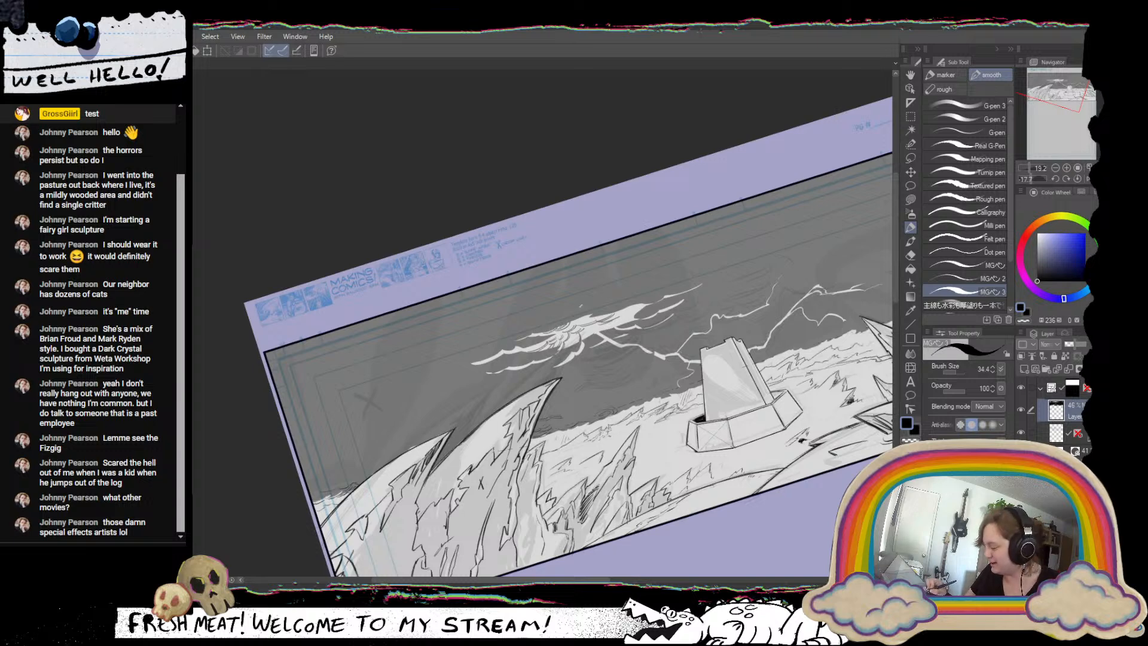
Raise the dark sky layer's opacity to 67%.
scroll(639, 389, "down", 4)
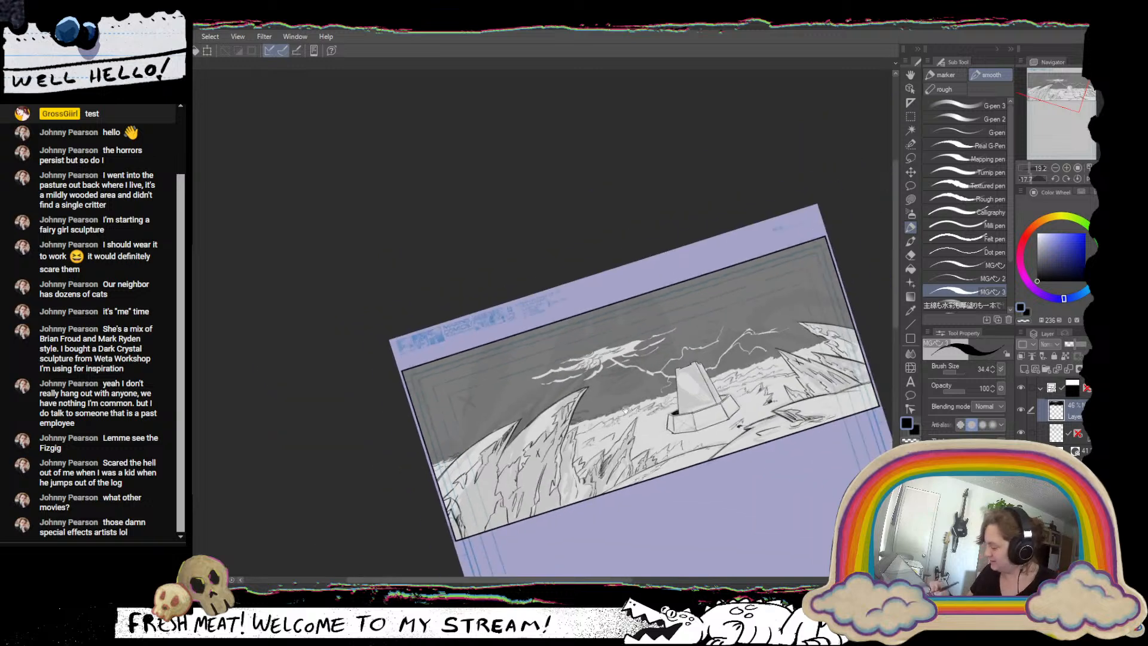
mouse_move(638, 388)
left_mouse_down()
mouse_move(551, 393)
mouse_move(551, 412)
left_mouse_up()
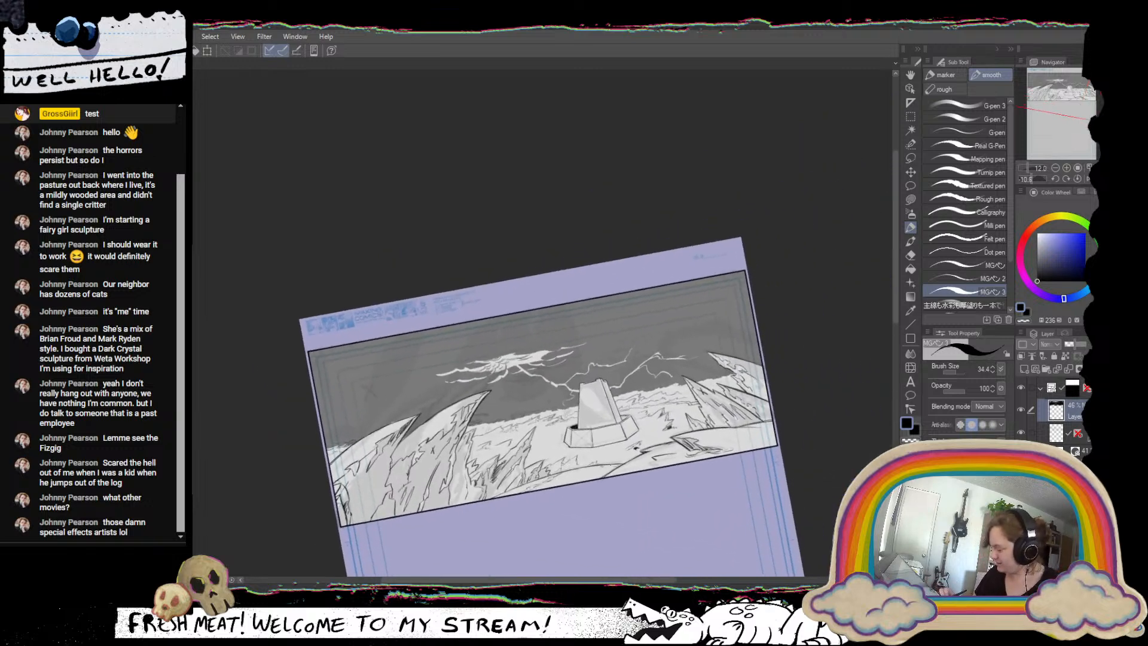
left_click(1080, 347)
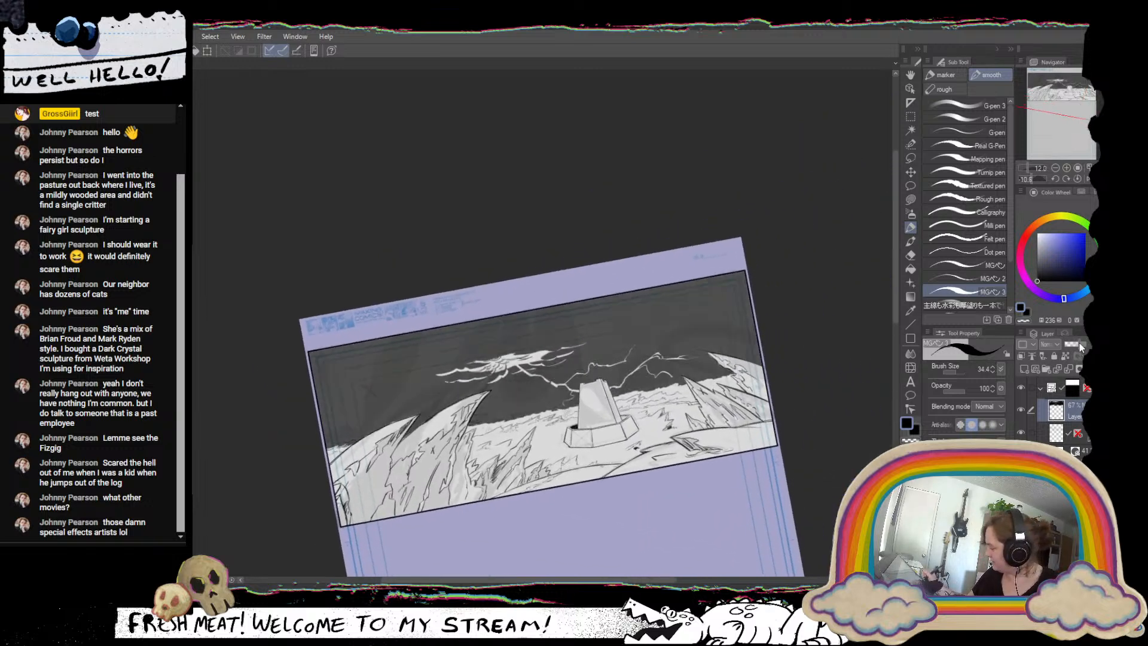
Raise the dark sky layer's opacity to 85%.
left_click(1084, 348)
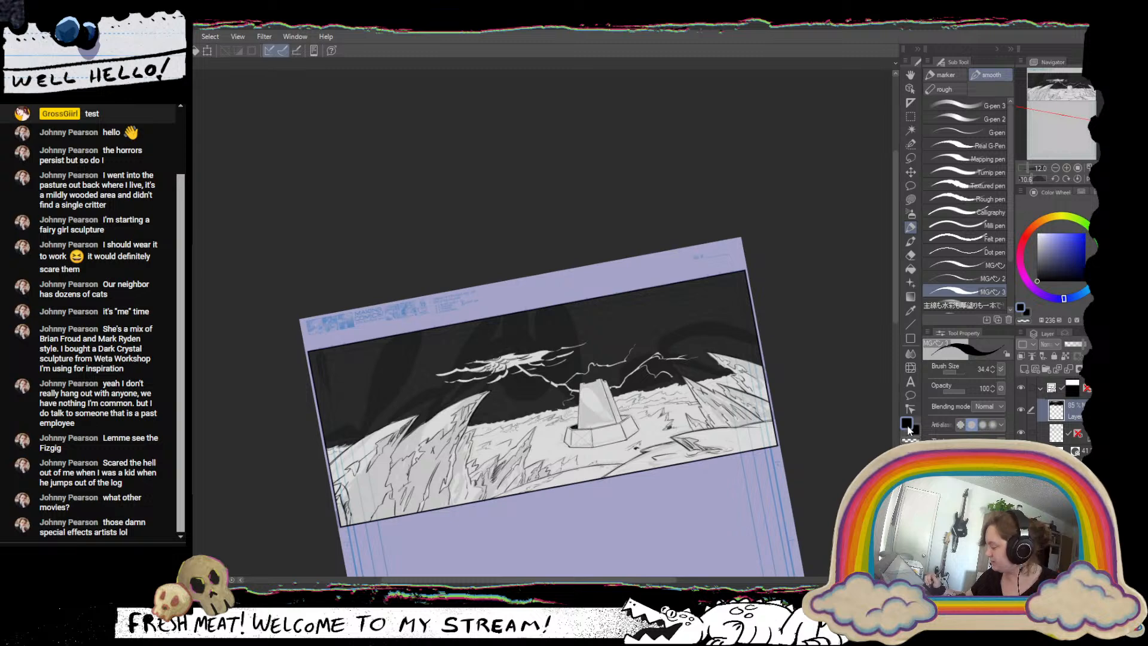
scroll(738, 475, "up", 3)
scroll(739, 475, "down", 3)
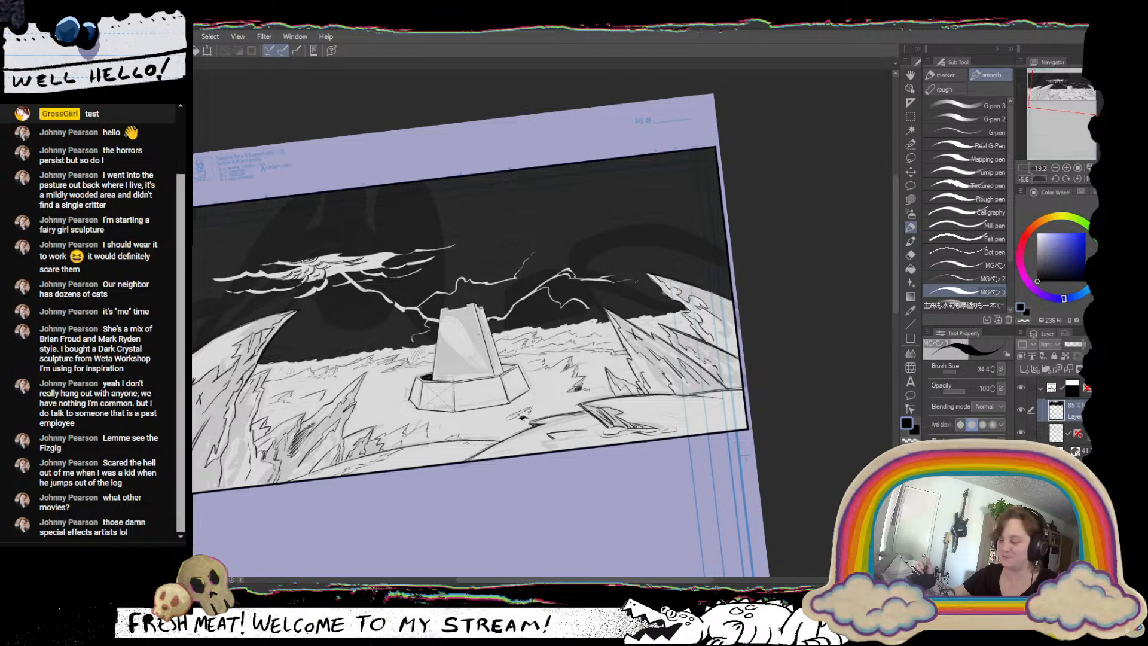
Roughen the horizon between the tower and the right-hand spires with short dark strokes of the MGペン 3 pen.
left_click_drag(622, 298, 656, 246)
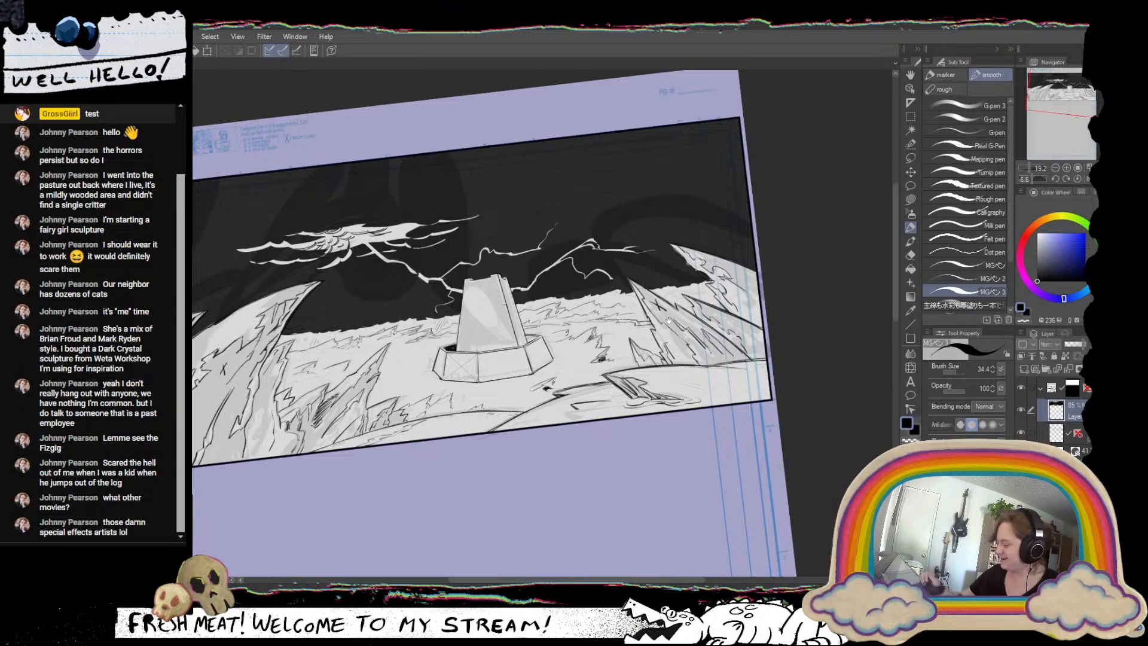
left_click_drag(659, 290, 534, 463)
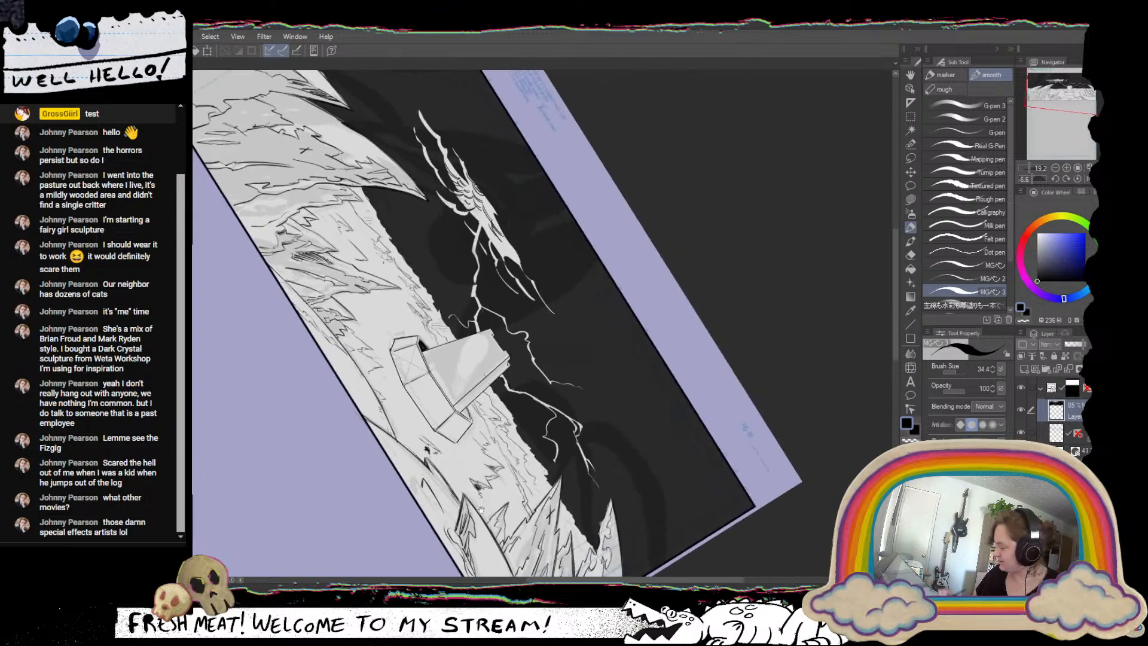
left_click_drag(556, 426, 526, 286)
left_click_drag(499, 329, 508, 340)
left_click_drag(500, 328, 511, 340)
left_click_drag(504, 323, 520, 356)
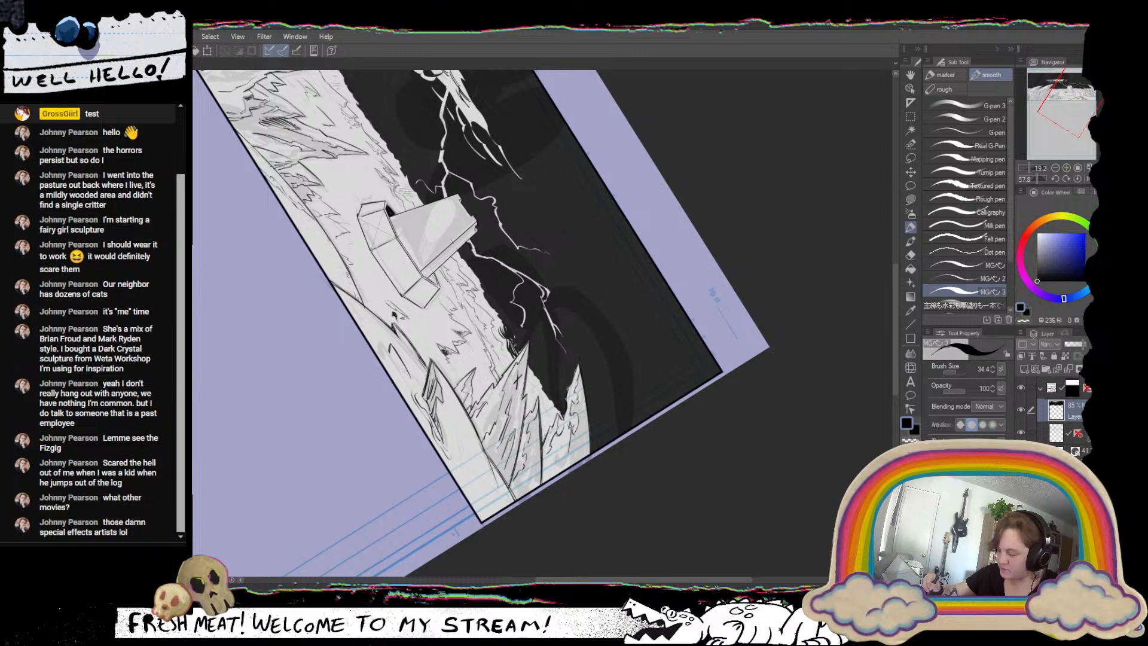
left_click_drag(614, 438, 572, 475)
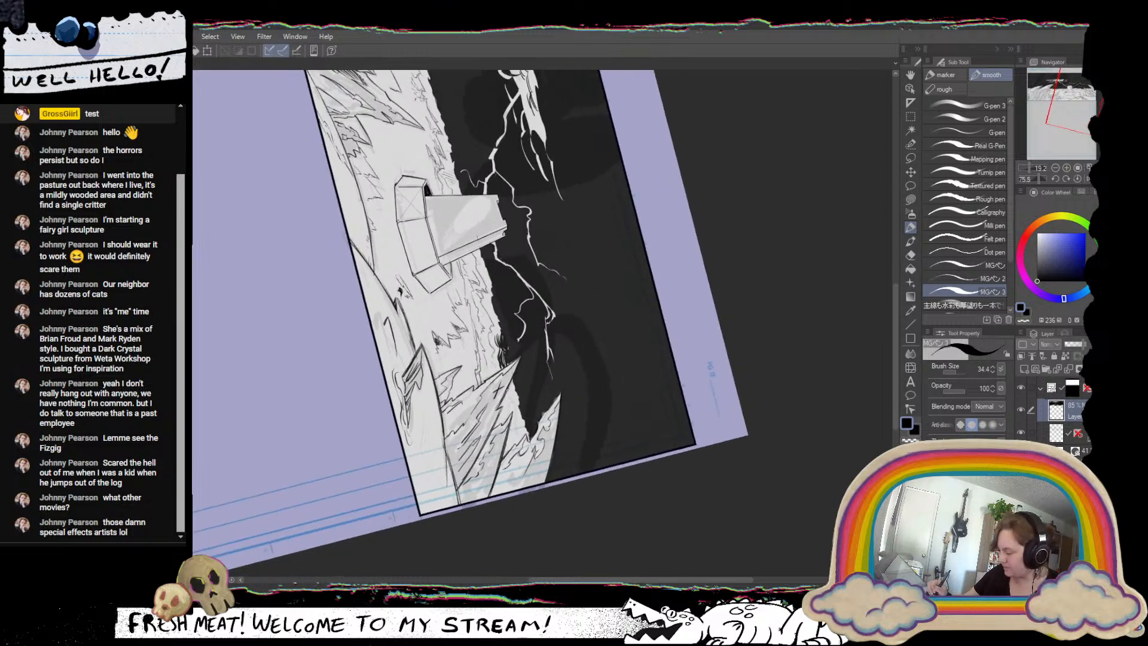
left_click_drag(506, 388, 512, 413)
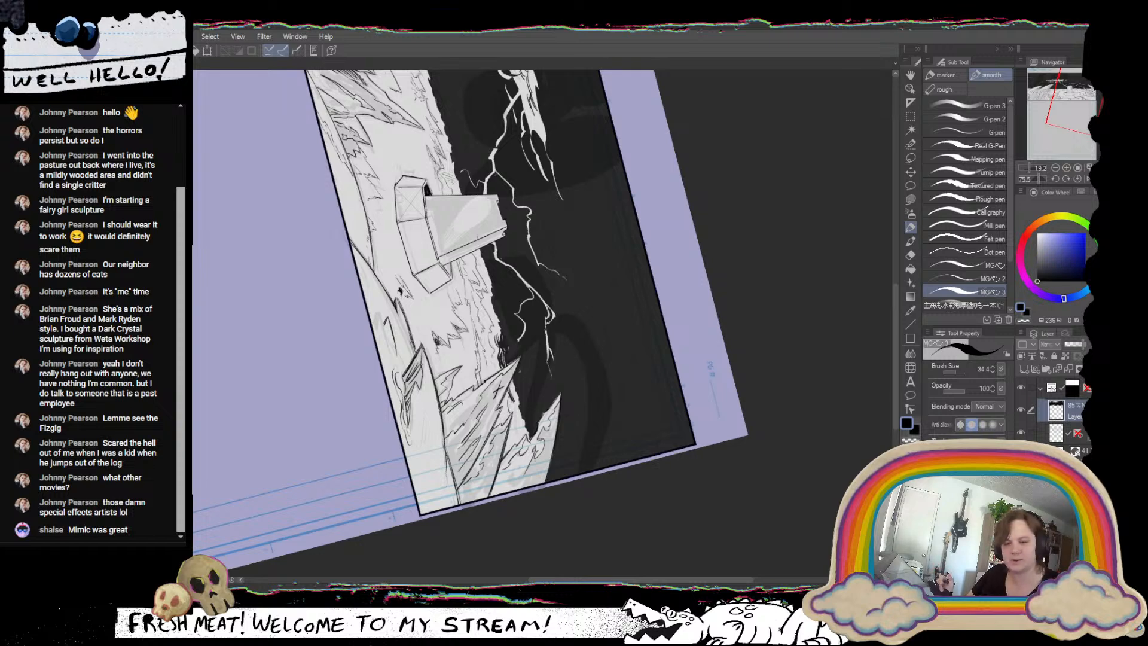
Switch the pen to transparent colour and carve thin strokes into the dark sky along the horizon left of the tower.
left_click_drag(517, 352, 537, 527)
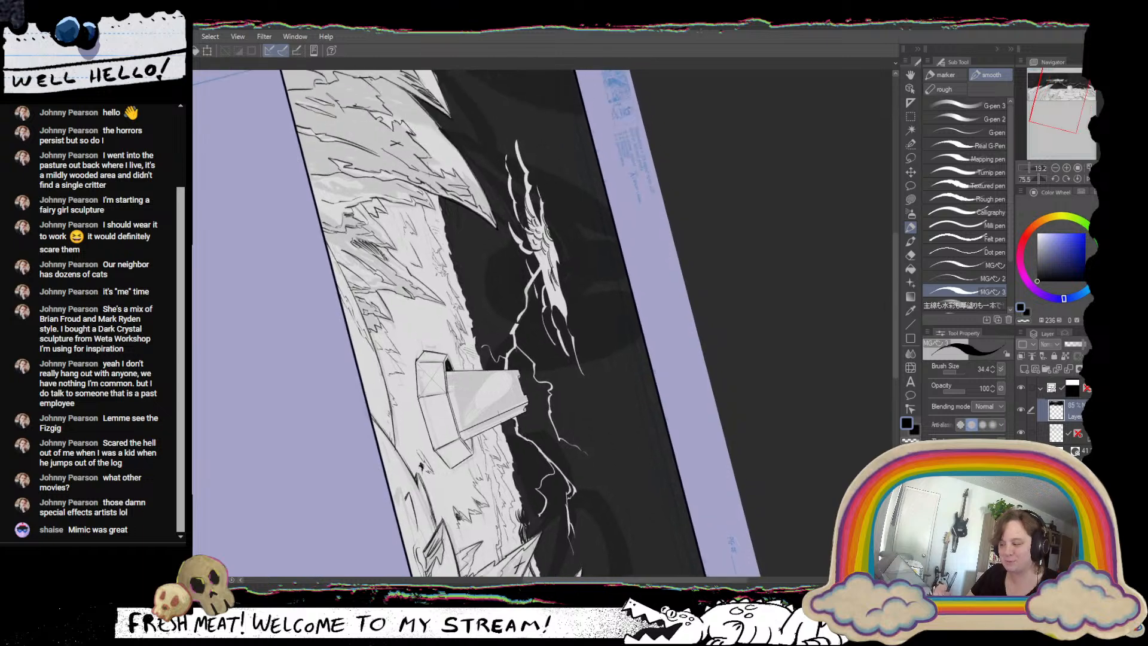
key("c")
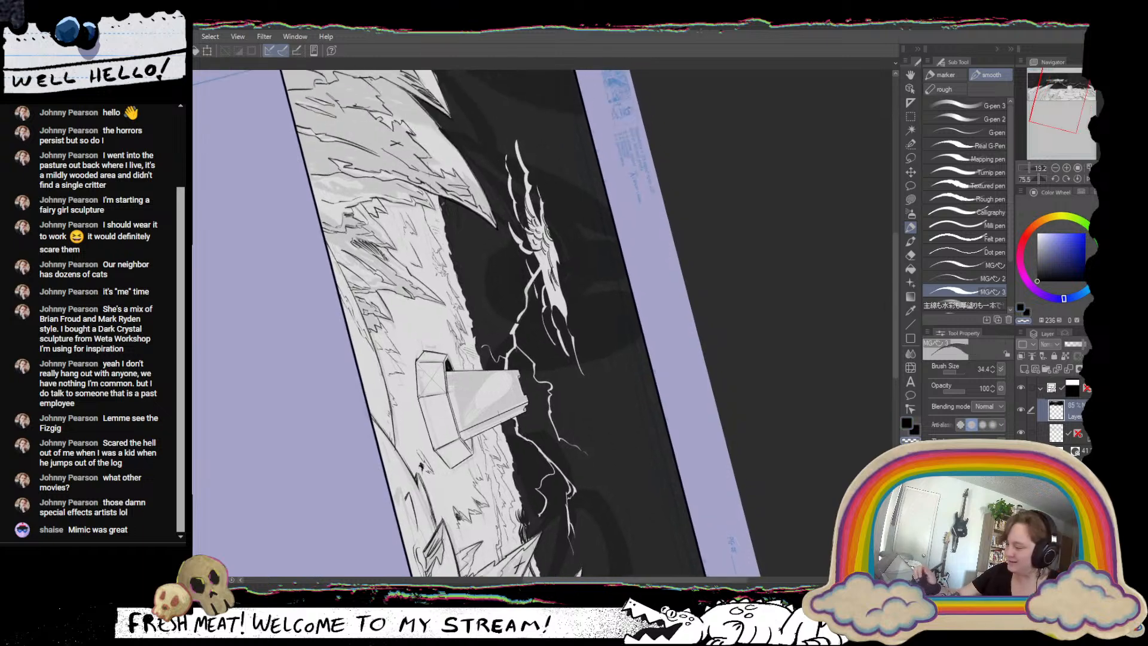
left_click_drag(442, 202, 460, 270)
mouse_move(602, 478)
left_mouse_down()
mouse_move(711, 372)
mouse_move(740, 298)
mouse_move(693, 201)
left_mouse_up()
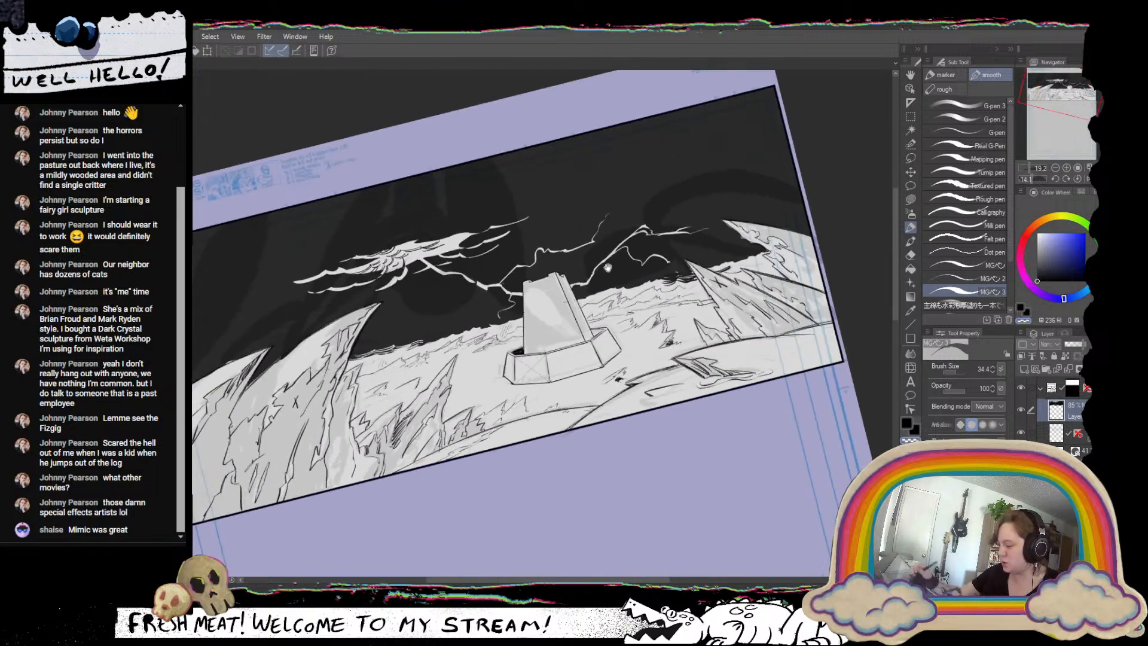
left_click_drag(622, 287, 676, 281)
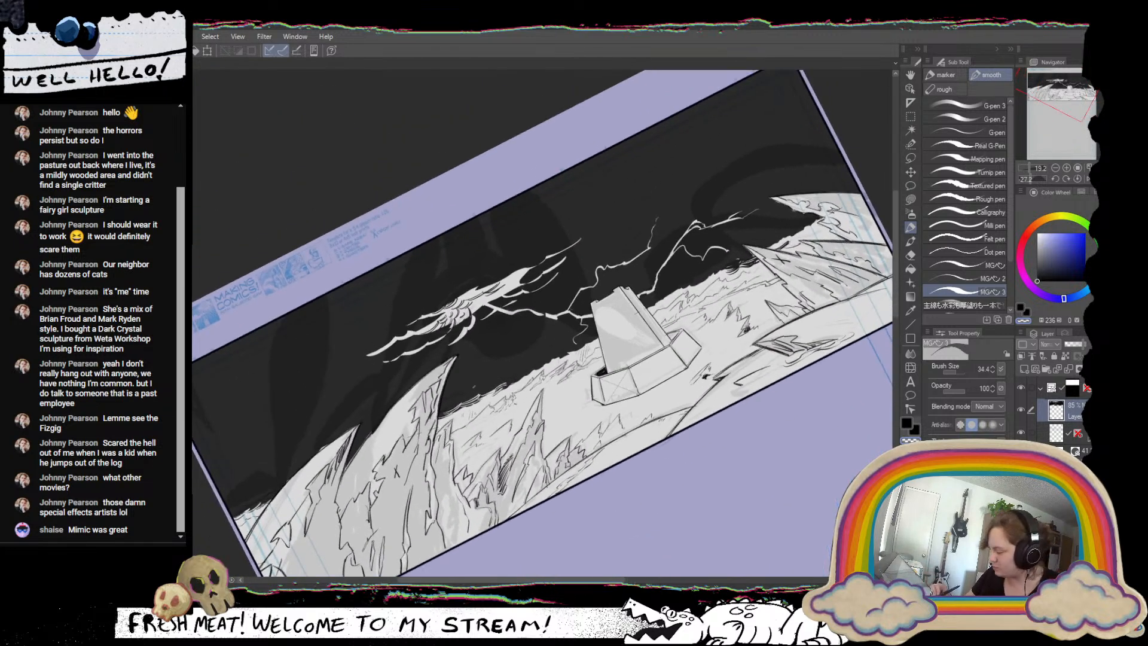
mouse_move(471, 388)
left_mouse_down()
mouse_move(518, 359)
mouse_move(499, 374)
mouse_move(512, 371)
left_mouse_up()
left_click_drag(491, 387, 512, 374)
left_click_drag(497, 386, 529, 372)
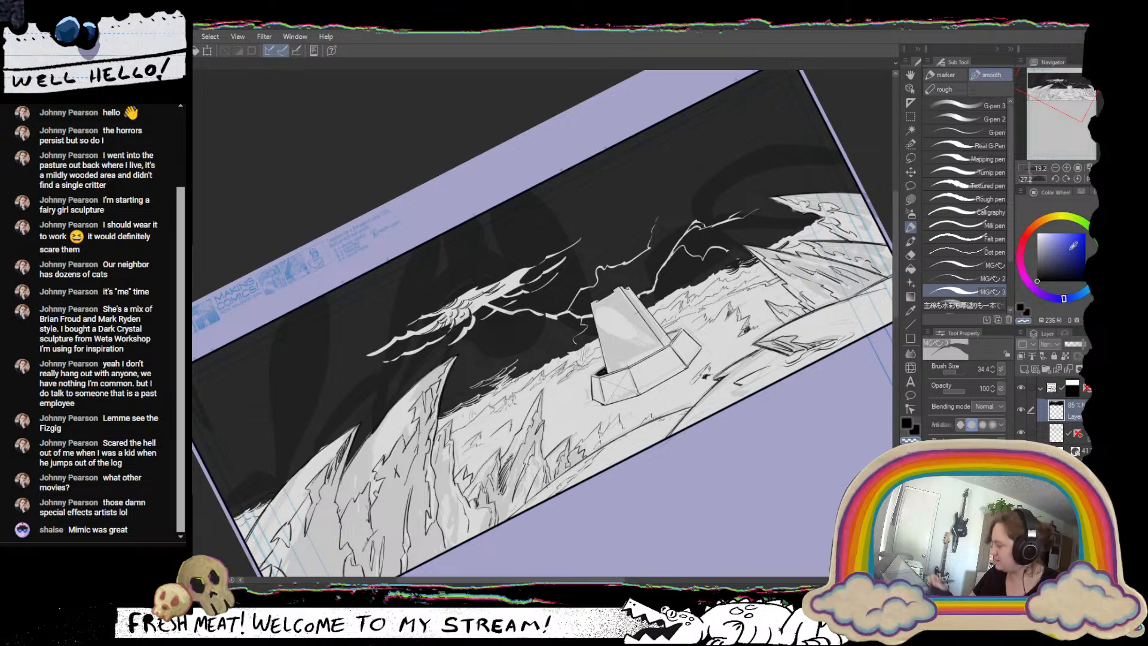
left_click(1077, 179)
scroll(569, 424, "up", 4)
left_click_drag(579, 446, 636, 452)
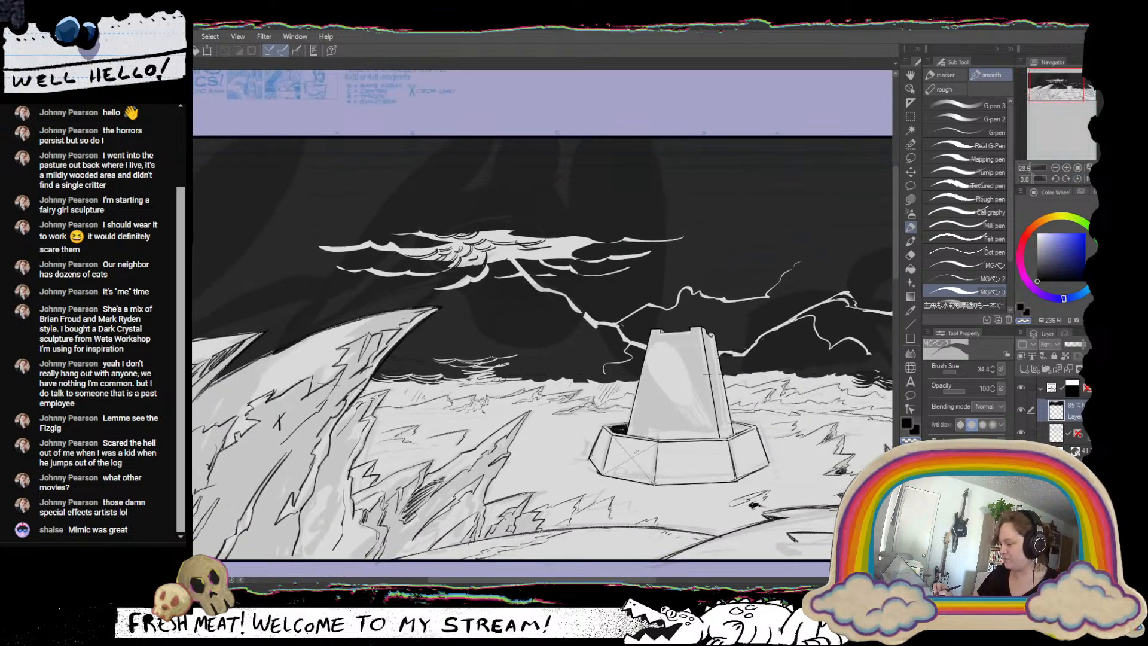
left_click(1084, 344)
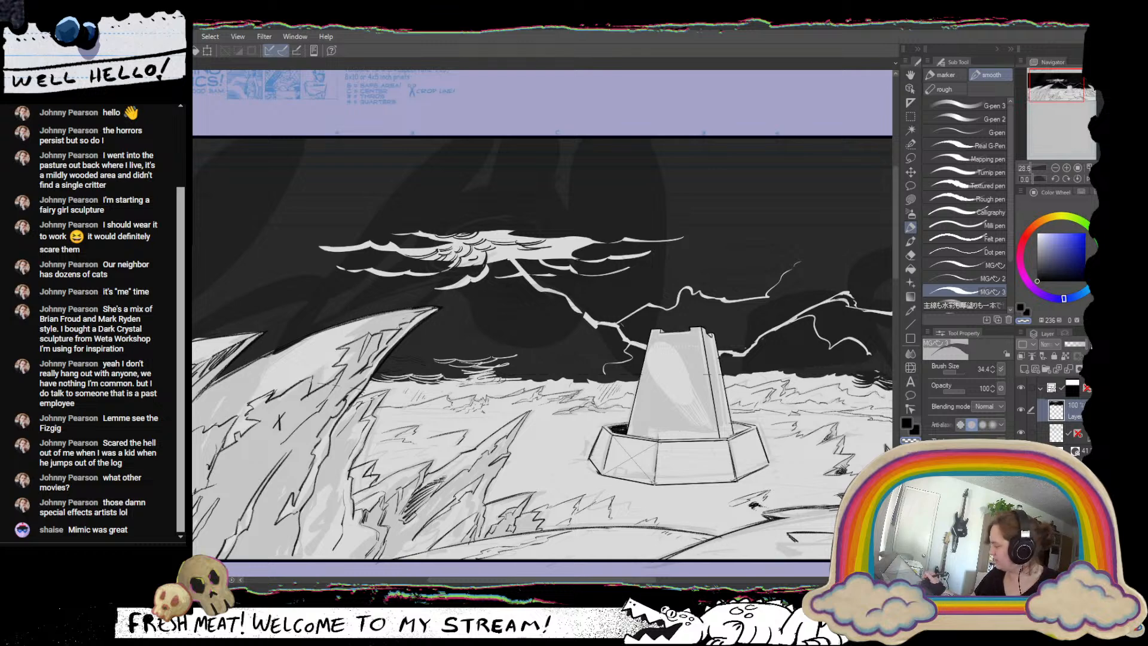
scroll(674, 469, "down", 4)
key("ctrl+z")
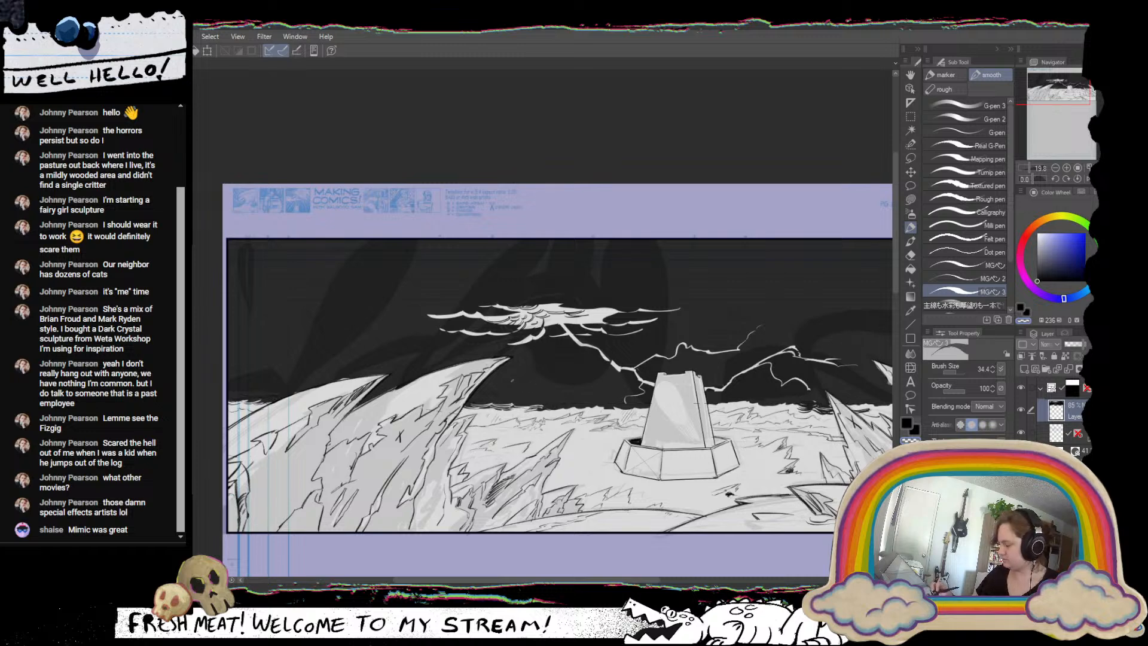
Carve a small cluster of thin, curved white streaks into the sky below the burst, between the left spire and the tower.
left_click_drag(489, 381, 542, 383)
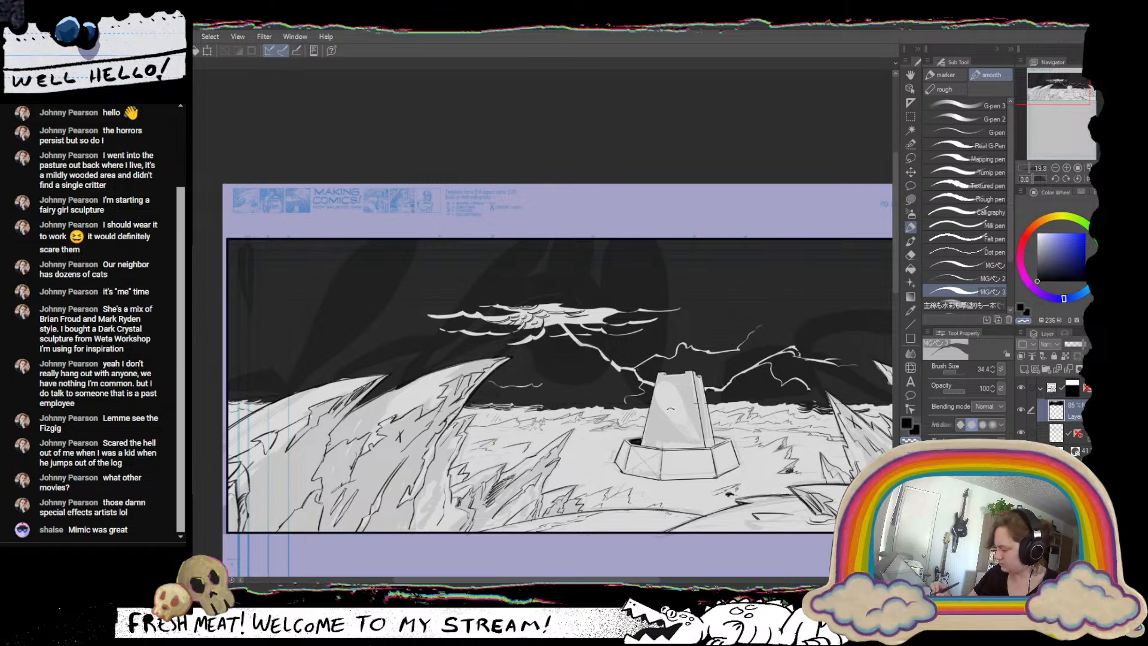
mouse_move(456, 421)
left_mouse_down()
mouse_move(400, 486)
mouse_move(399, 392)
left_mouse_up()
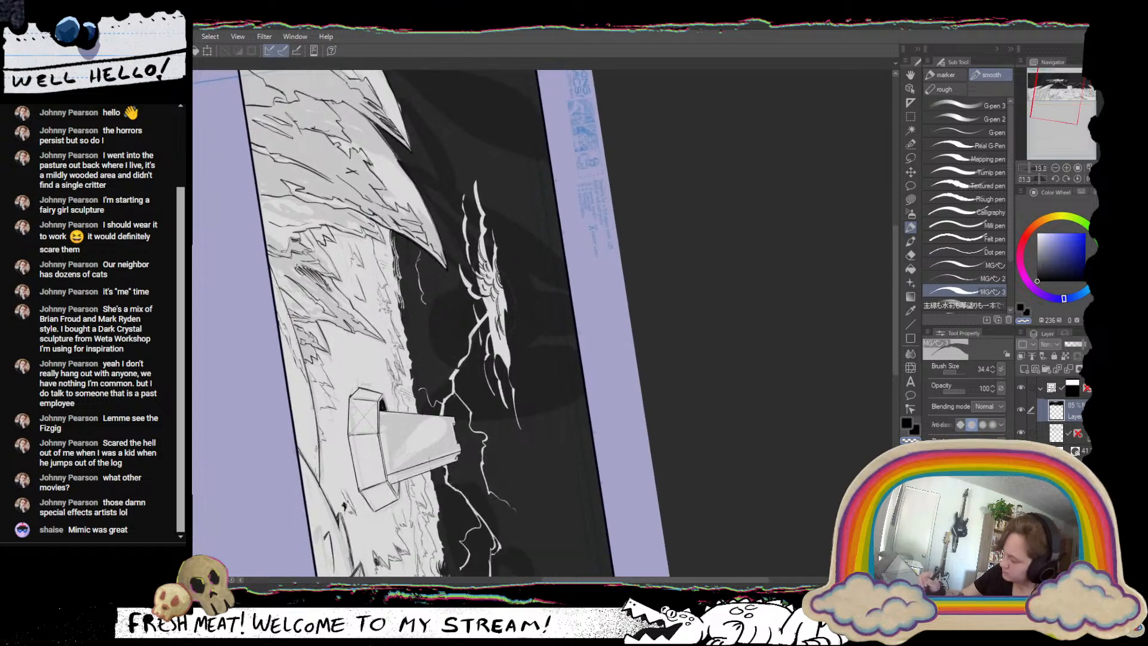
mouse_move(416, 259)
left_mouse_down()
mouse_move(437, 341)
mouse_move(427, 323)
left_mouse_up()
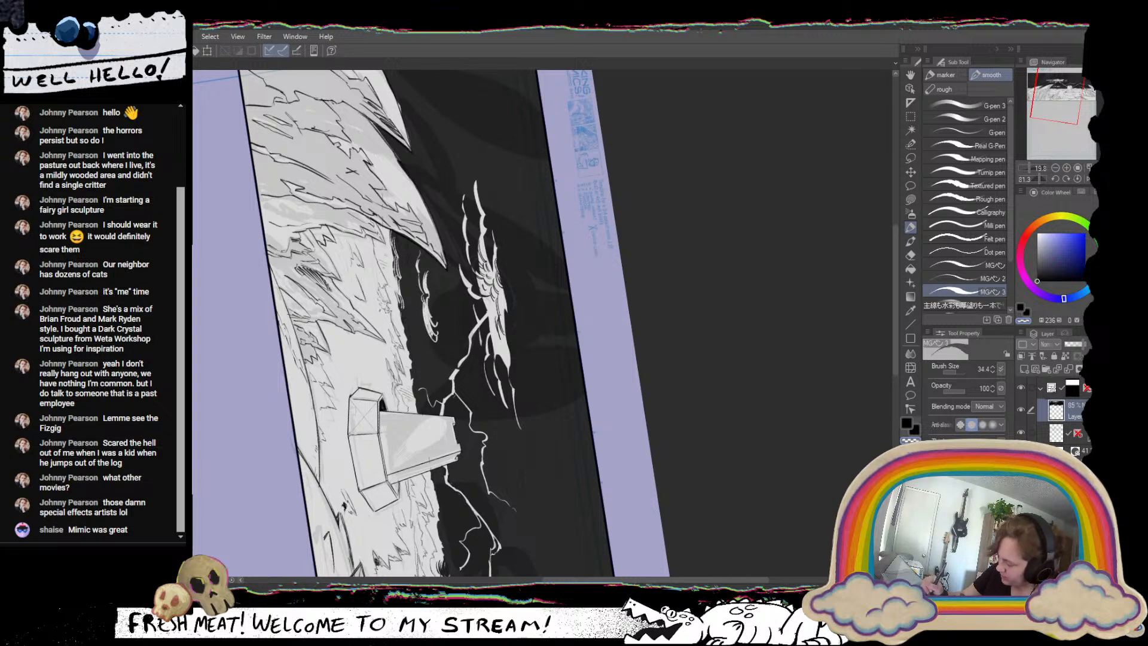
left_click_drag(576, 372, 376, 540)
left_click_drag(512, 354, 598, 392)
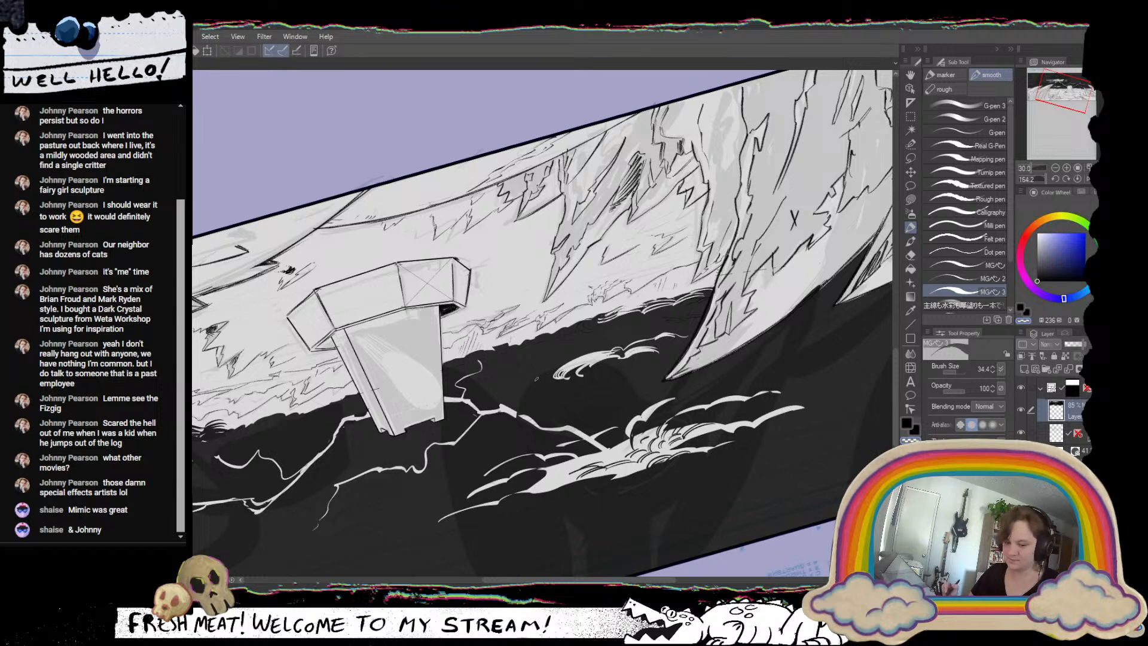
left_click_drag(719, 345, 694, 215)
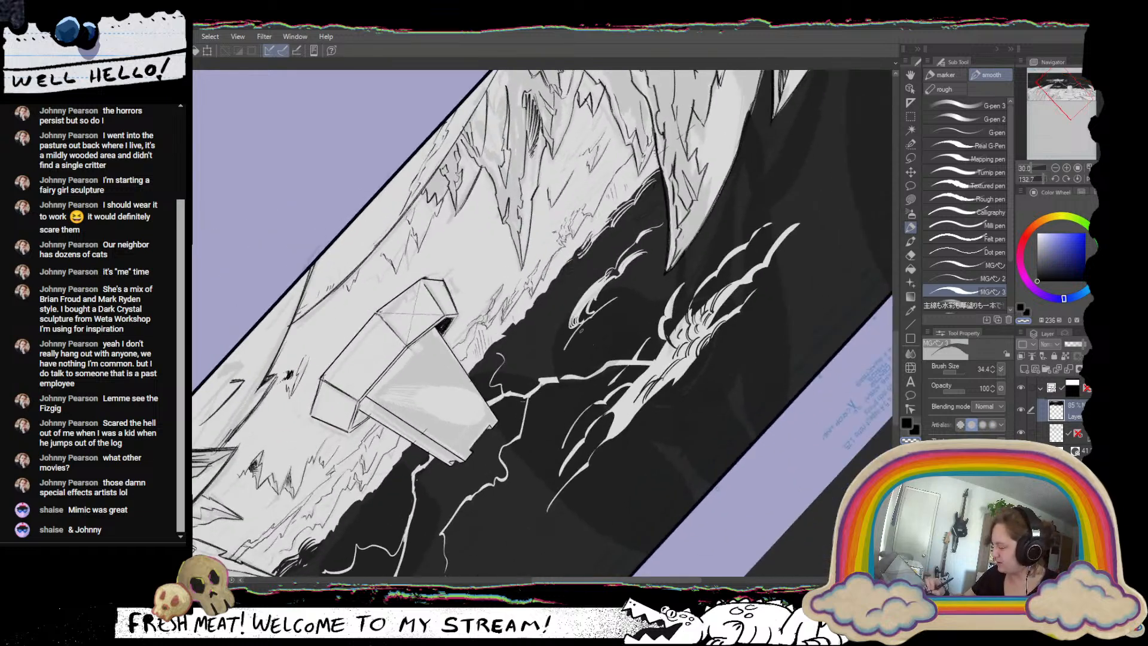
left_click_drag(578, 324, 571, 363)
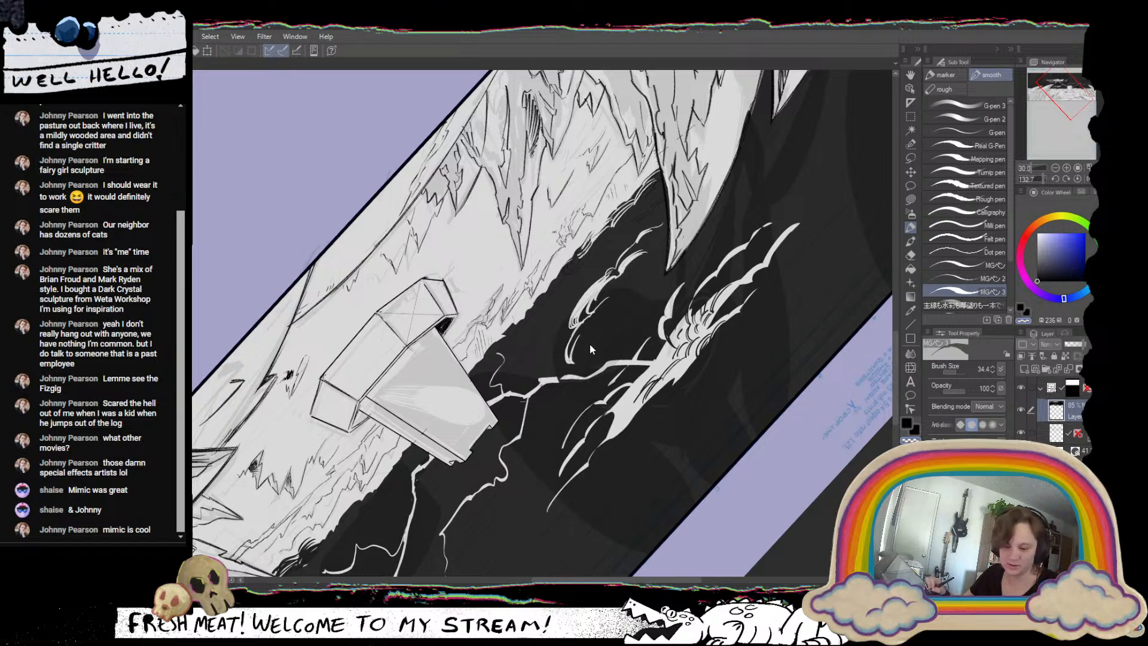
Fill out the white burst's lower left with curved, feathered strokes and add thin arcs above the smaller streak cluster.
left_click_drag(649, 267, 439, 262)
left_click_drag(559, 185, 726, 337)
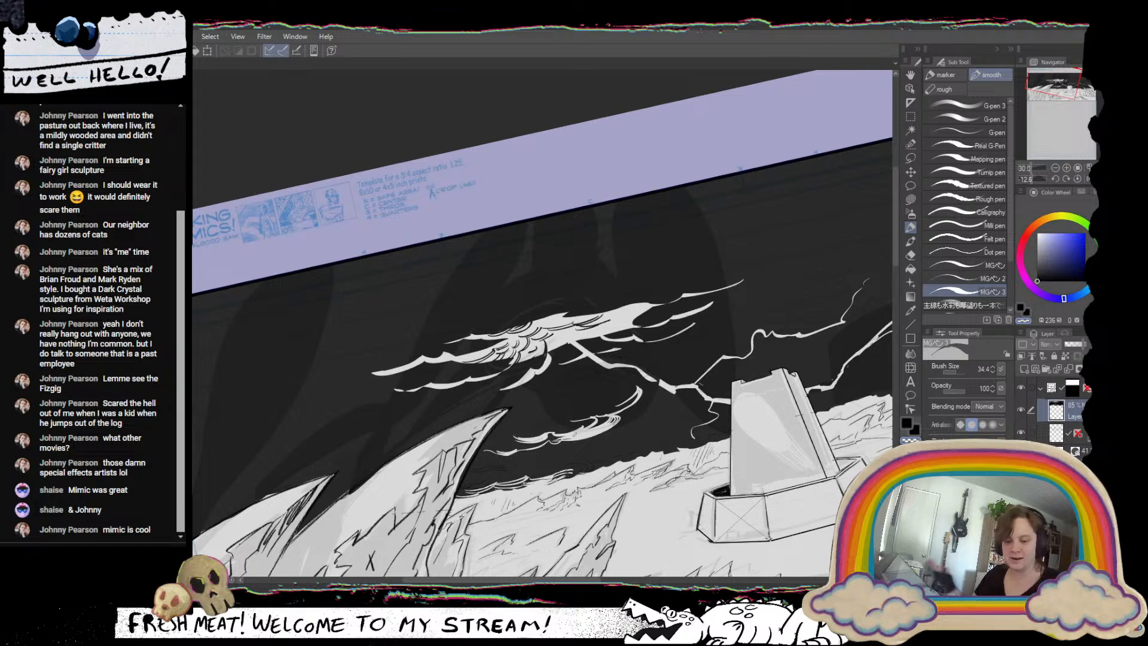
left_click_drag(574, 432, 561, 489)
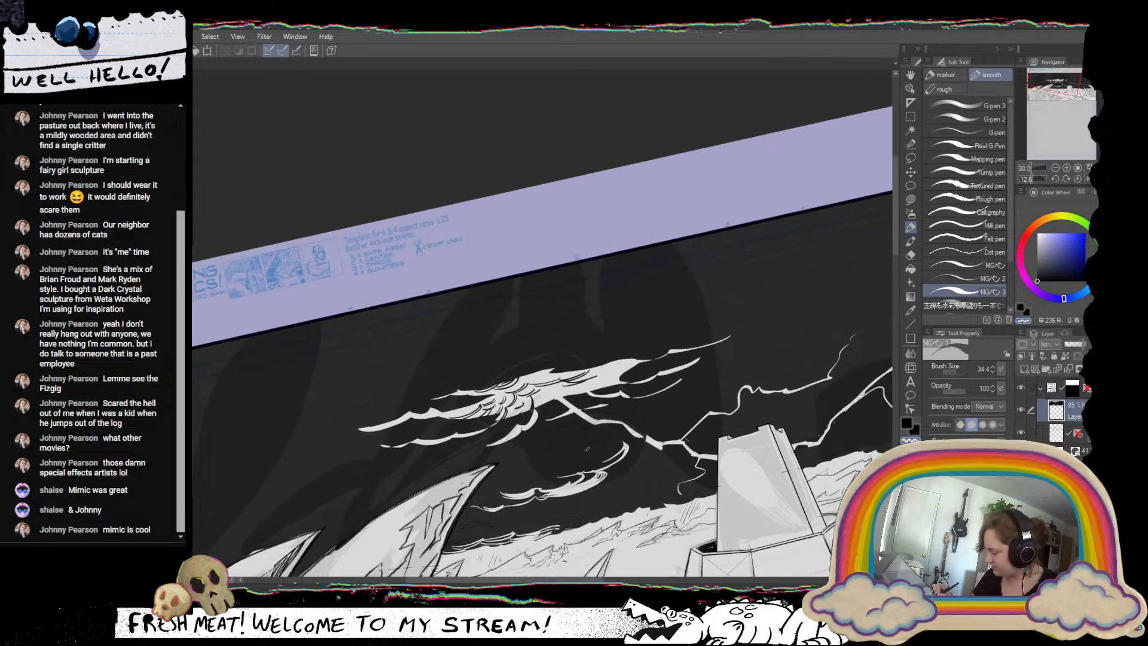
left_click_drag(546, 464, 660, 407)
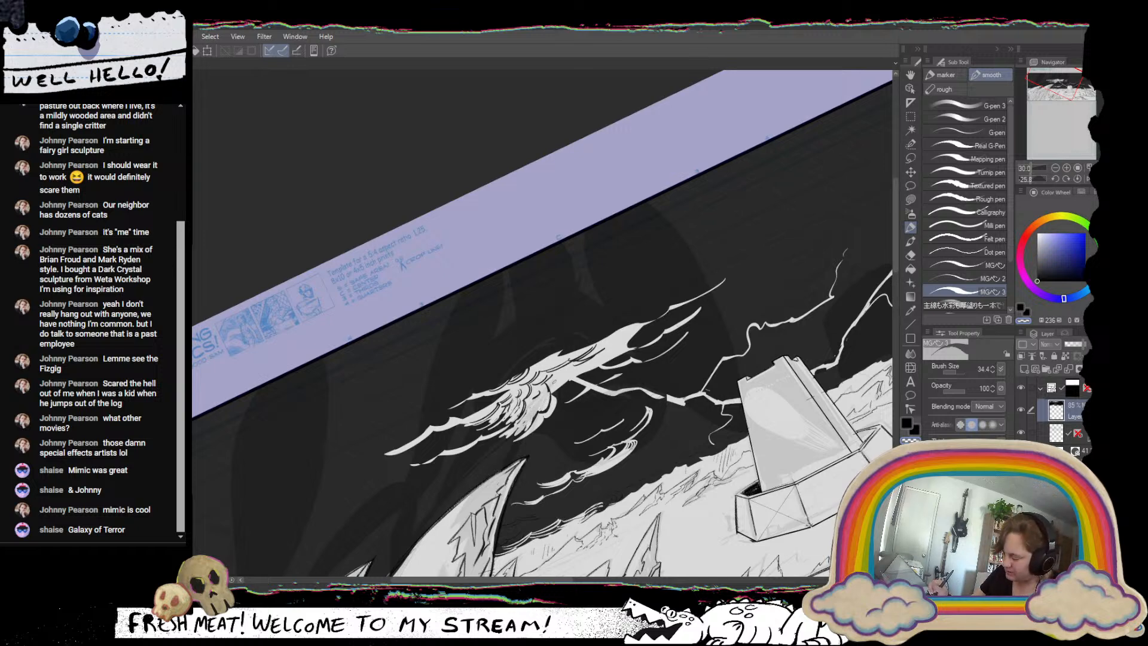
left_click_drag(696, 423, 637, 486)
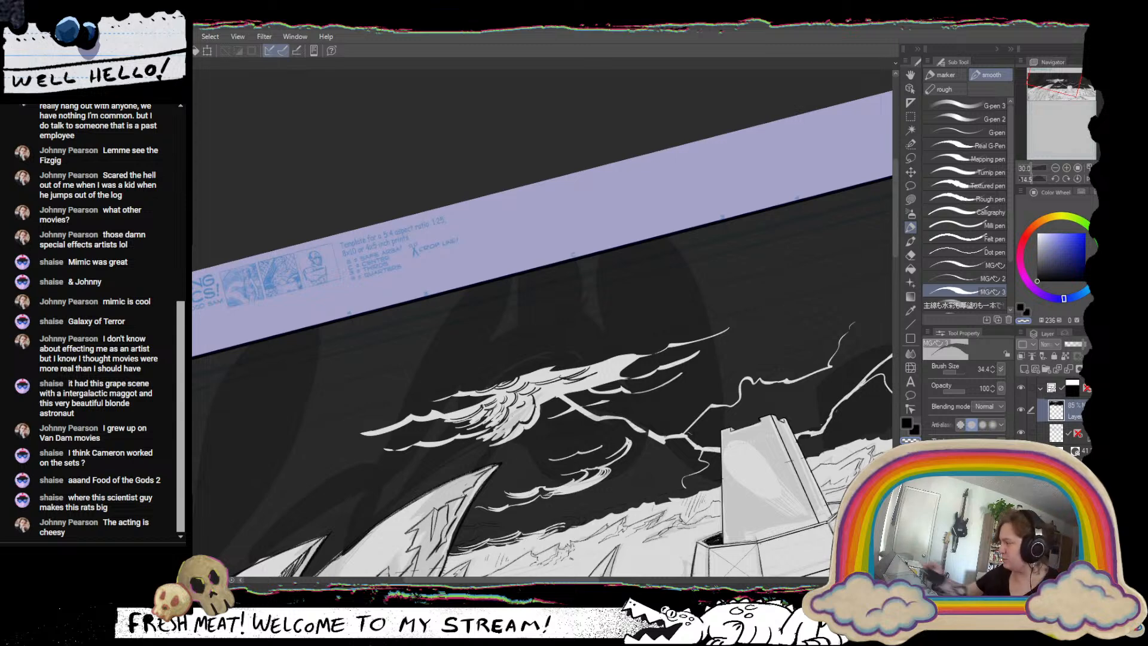
Straighten the canvas and mirror it horizontally to check the sky composition, ending with the view flipped back.
left_click(1077, 179)
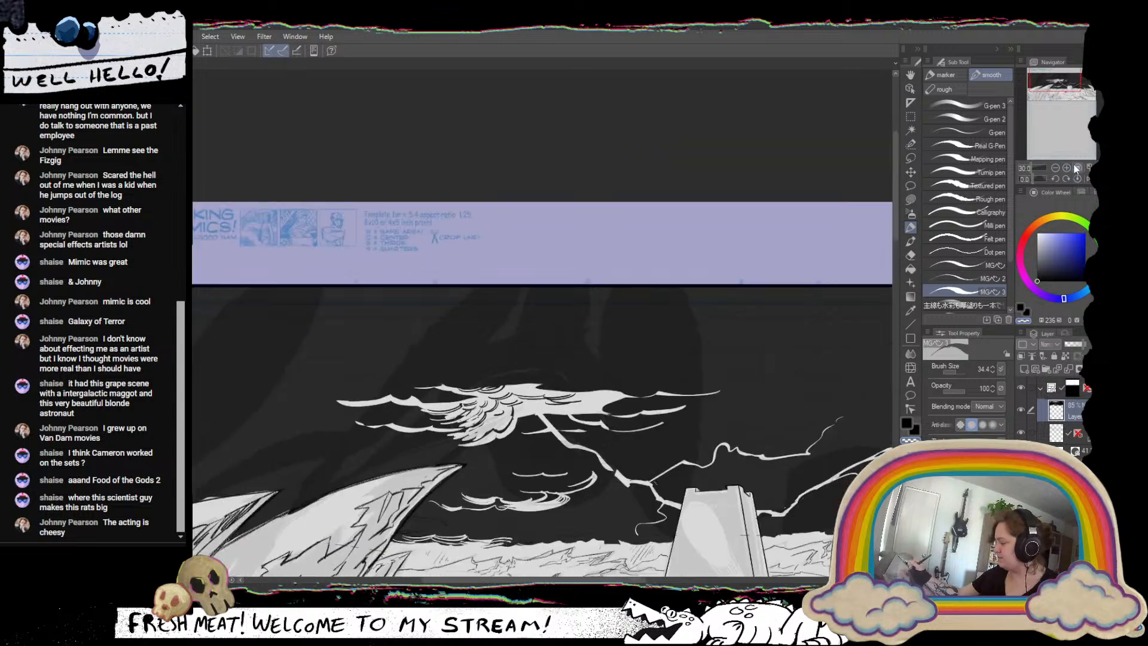
left_click_drag(1059, 87, 1066, 88)
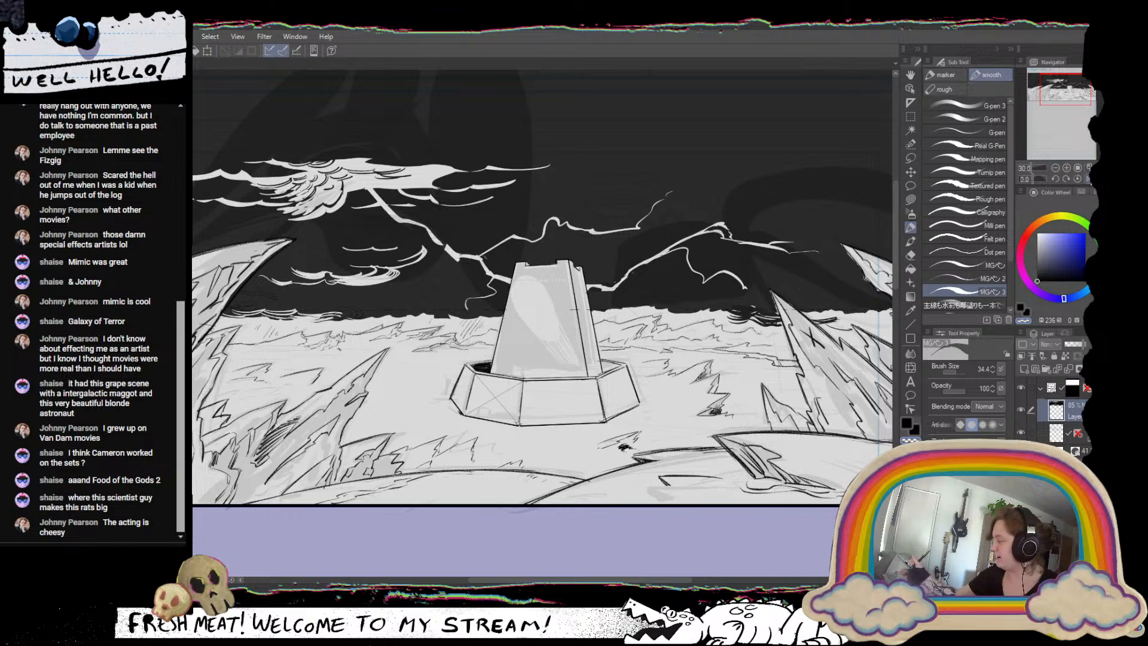
left_click(1089, 178)
left_click_drag(676, 368, 742, 474)
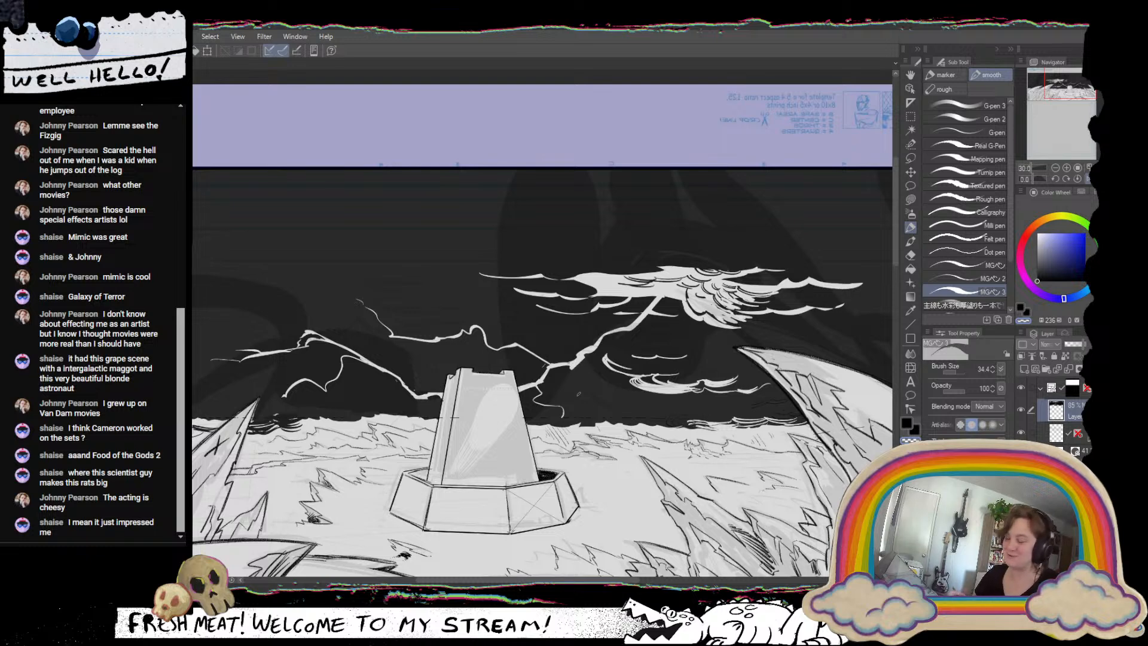
key("c")
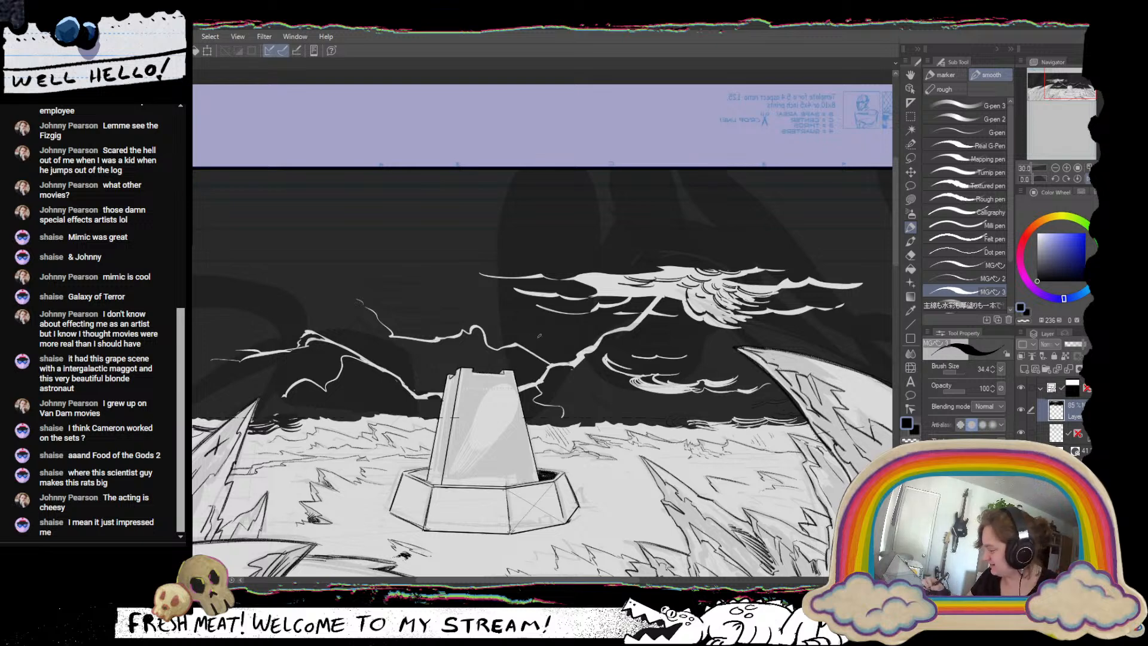
key("c")
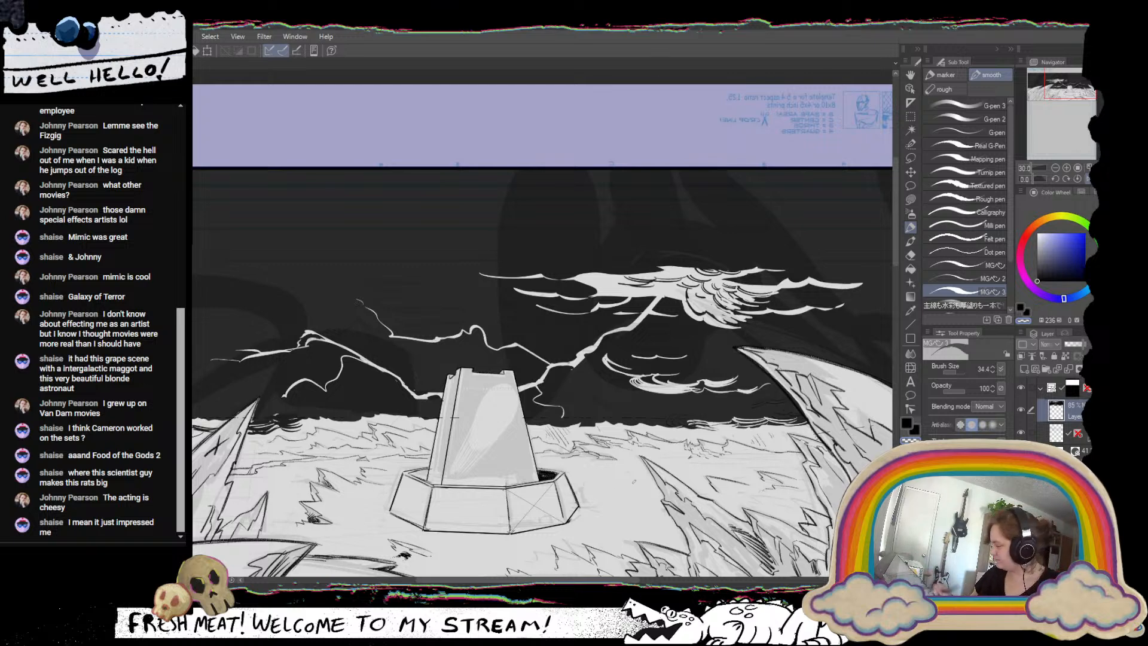
scroll(614, 417, "down", 5)
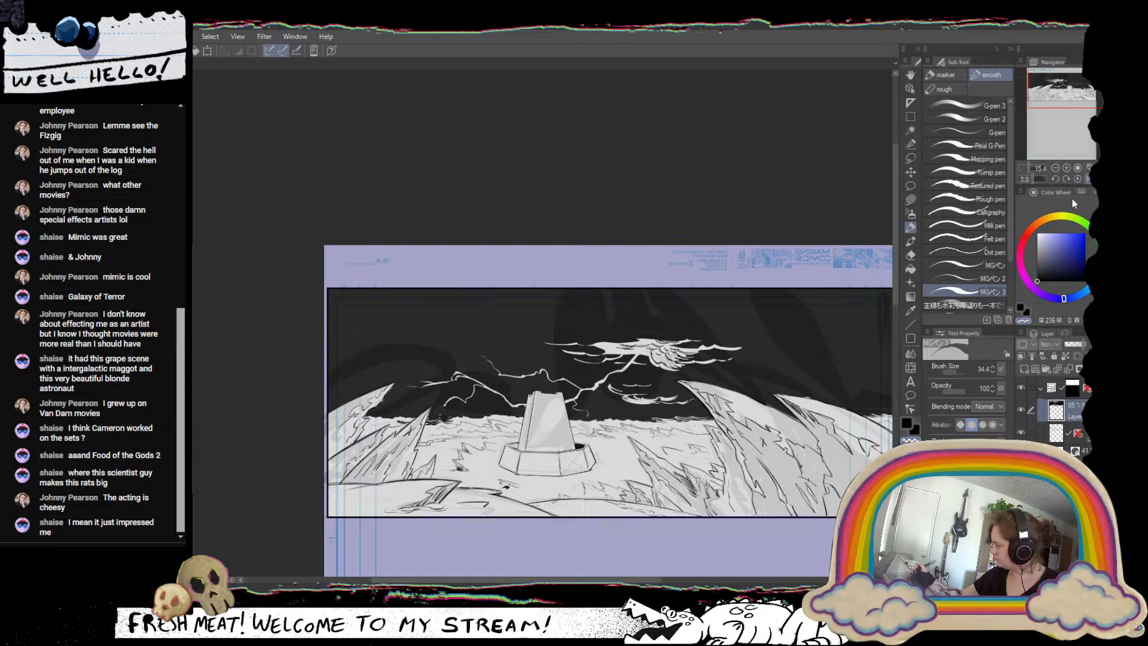
left_click(1088, 180)
Add thin, curved white streaks to the dark sky just left of the tower with the transparent pen.
left_click_drag(536, 473, 639, 469)
scroll(639, 470, "up", 5)
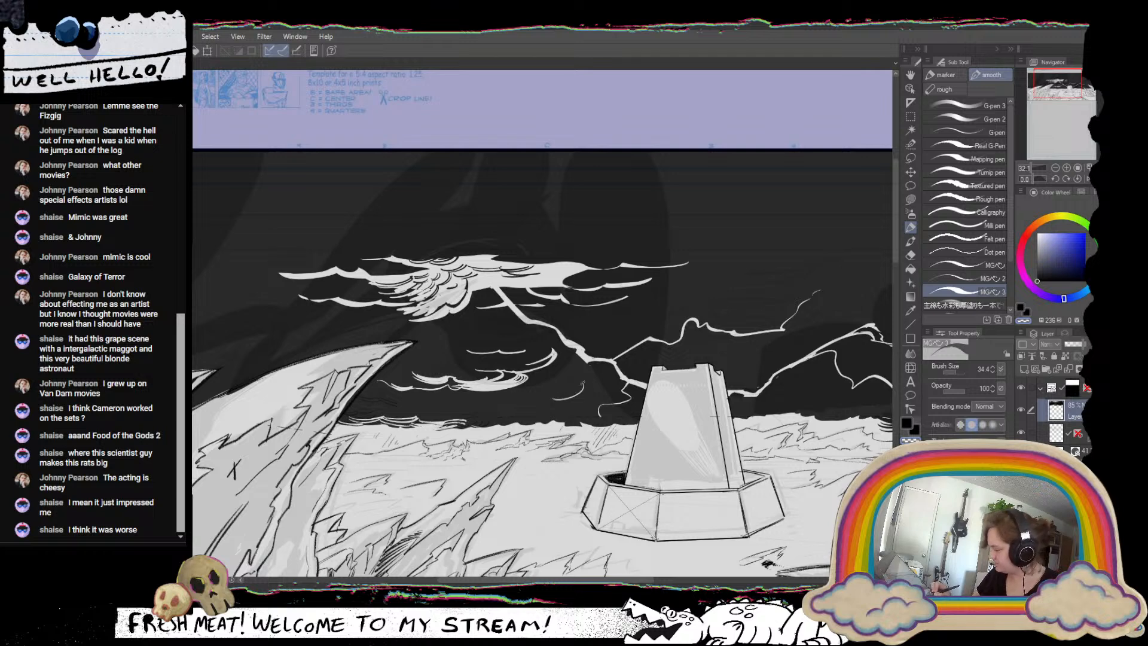
scroll(635, 422, "down", 5)
left_click_drag(675, 493, 417, 452)
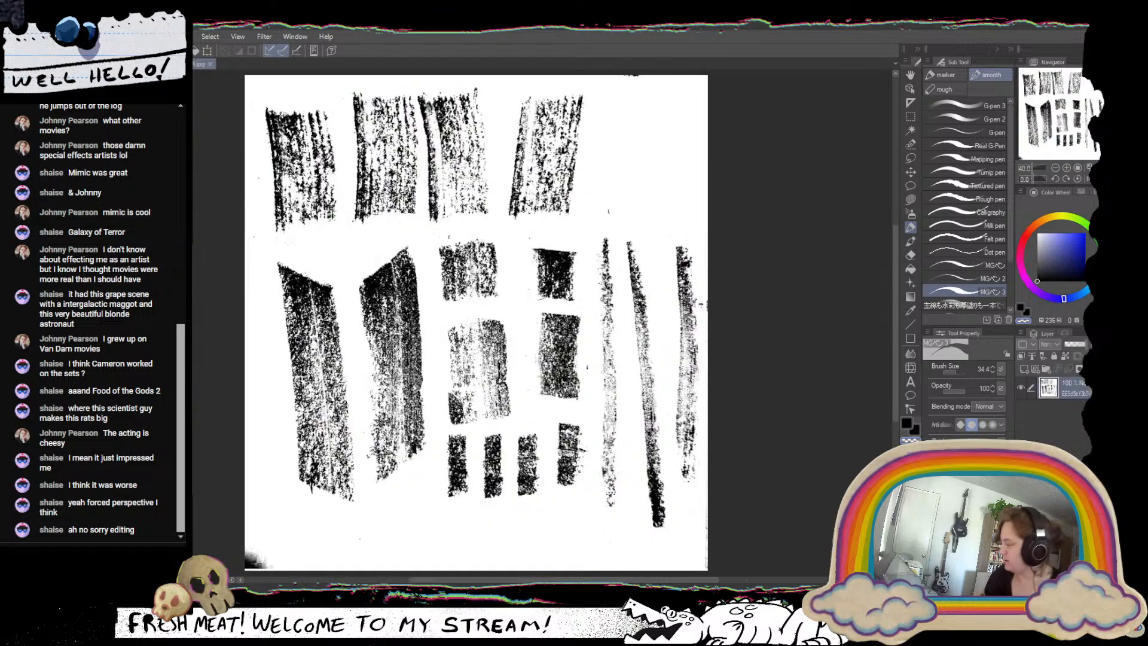
Copy the tall charcoal swatch beside the leftmost one into the straightened comic page and convert its white background to transparency.
key("m")
left_click_drag(365, 293, 428, 494)
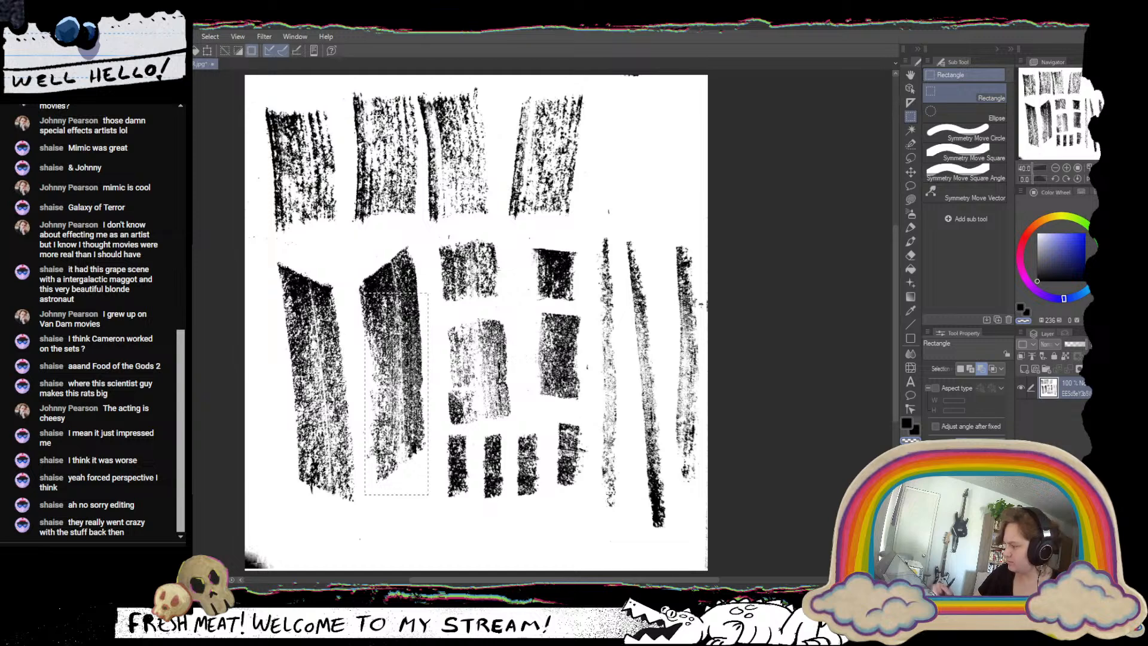
key("ctrl+Tab")
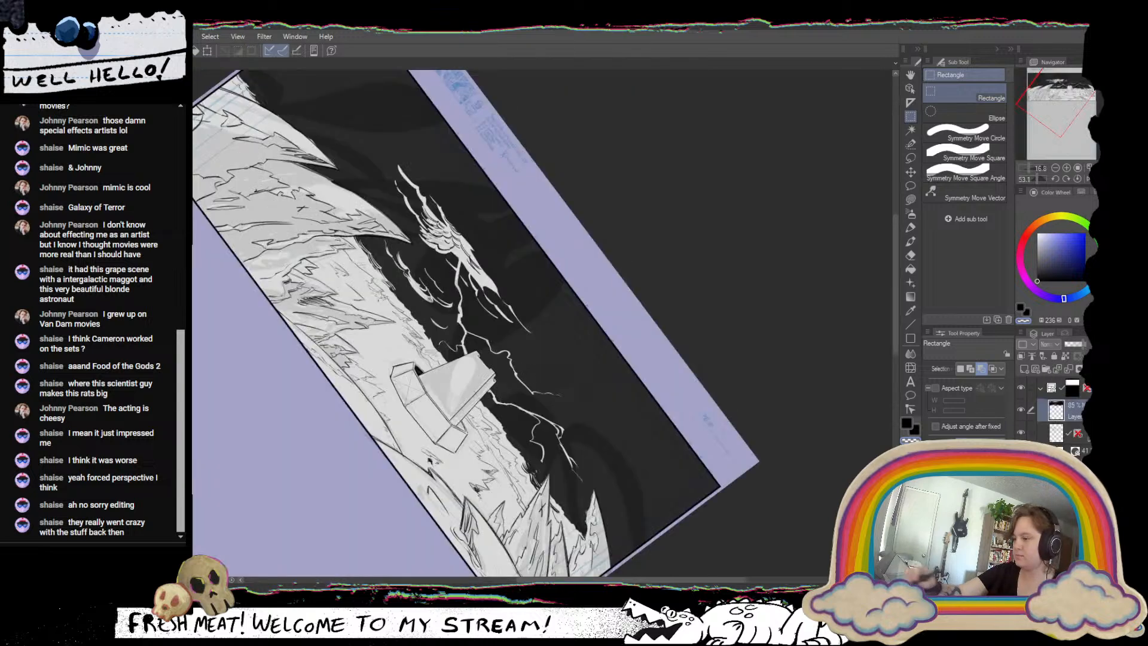
left_click(1077, 179)
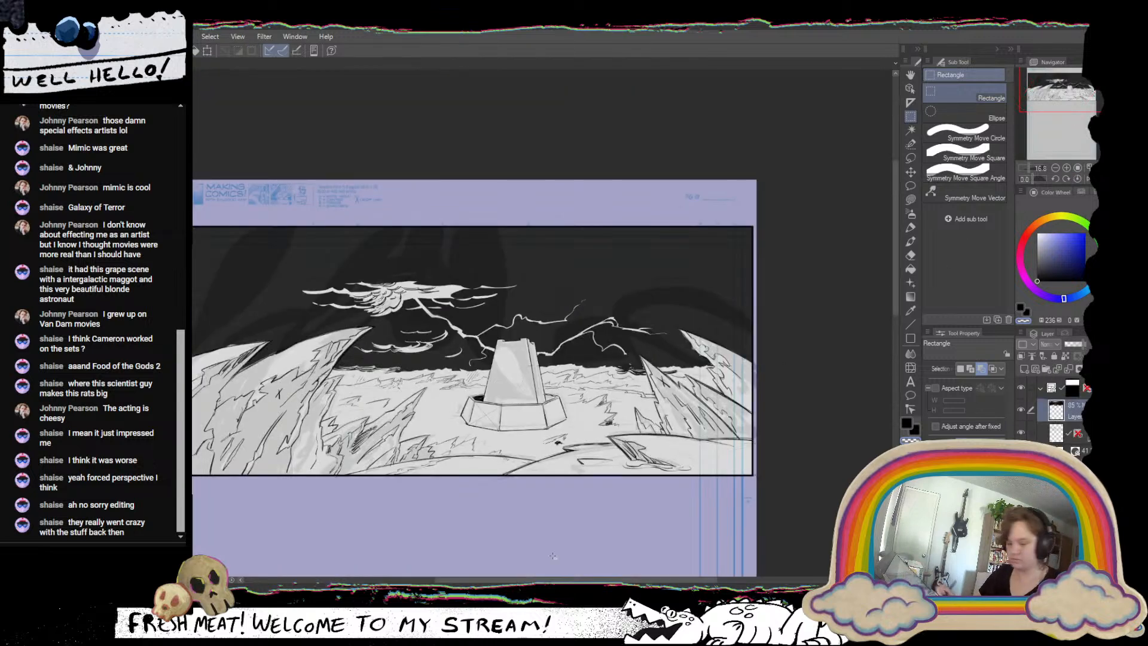
key("ctrl+v")
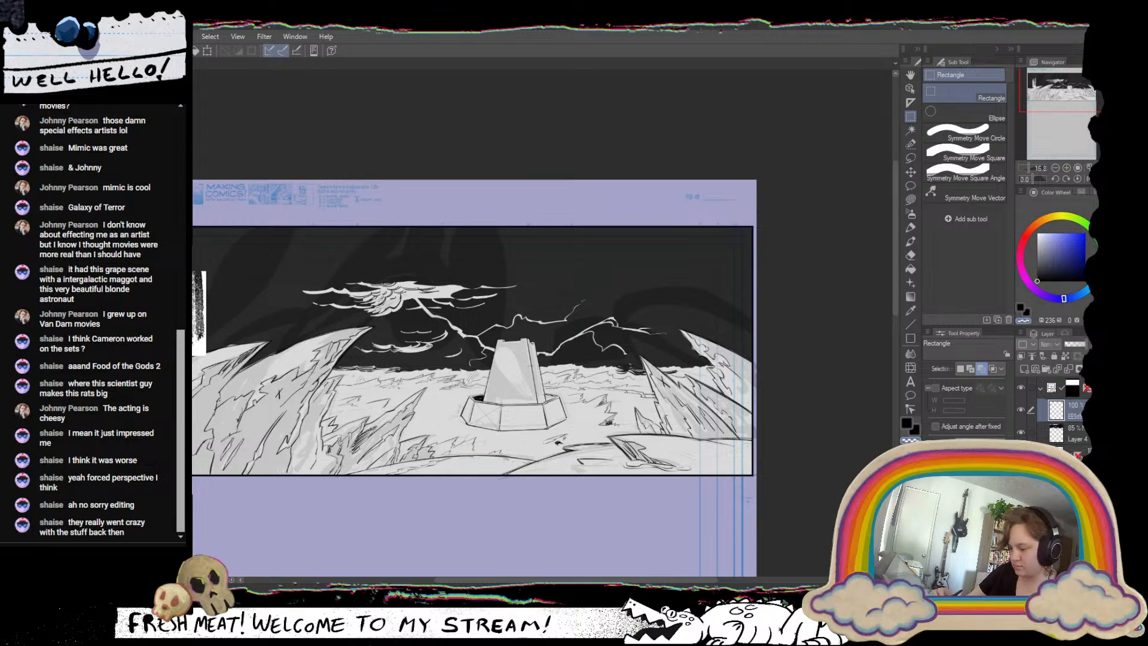
key("ctrl+alt+b")
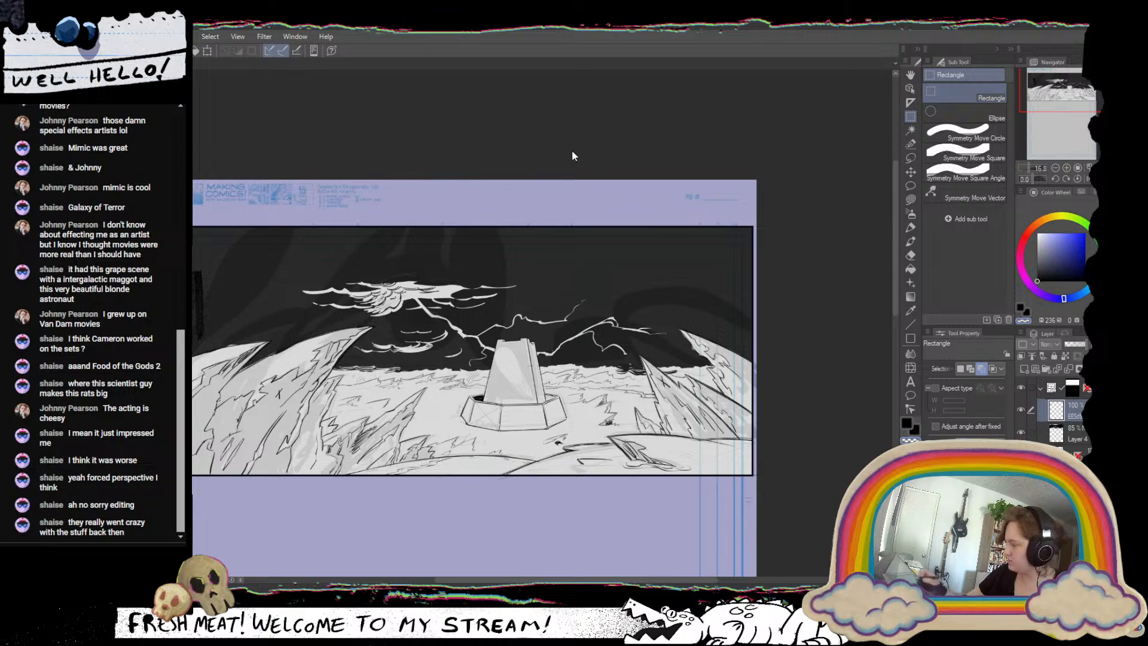
Rotate the charcoal texture to horizontal, stretch it into a wide band across the horizon, and flip it horizontally.
key("ctrl+t")
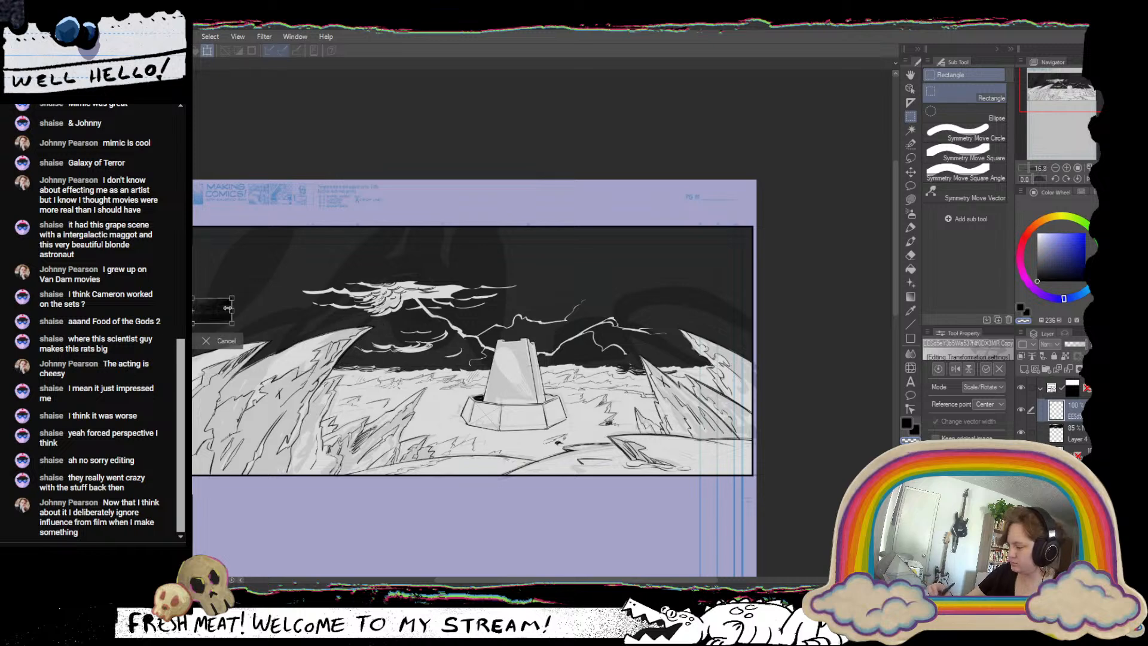
left_click_drag(232, 310, 762, 374)
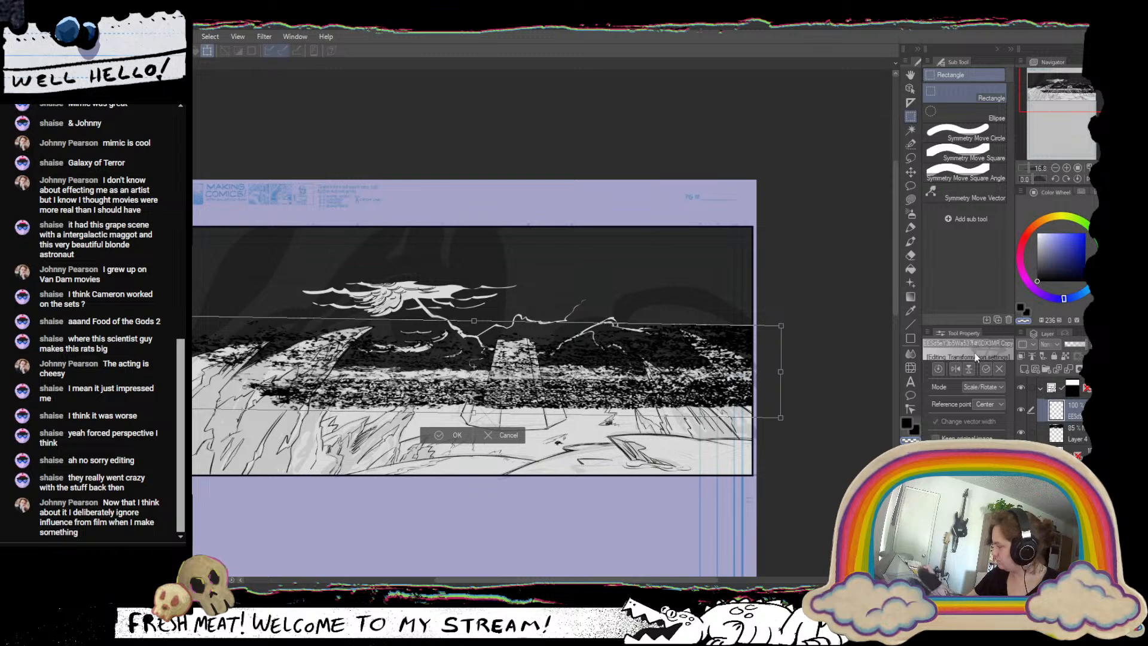
left_click(955, 369)
left_click_drag(642, 390, 753, 406)
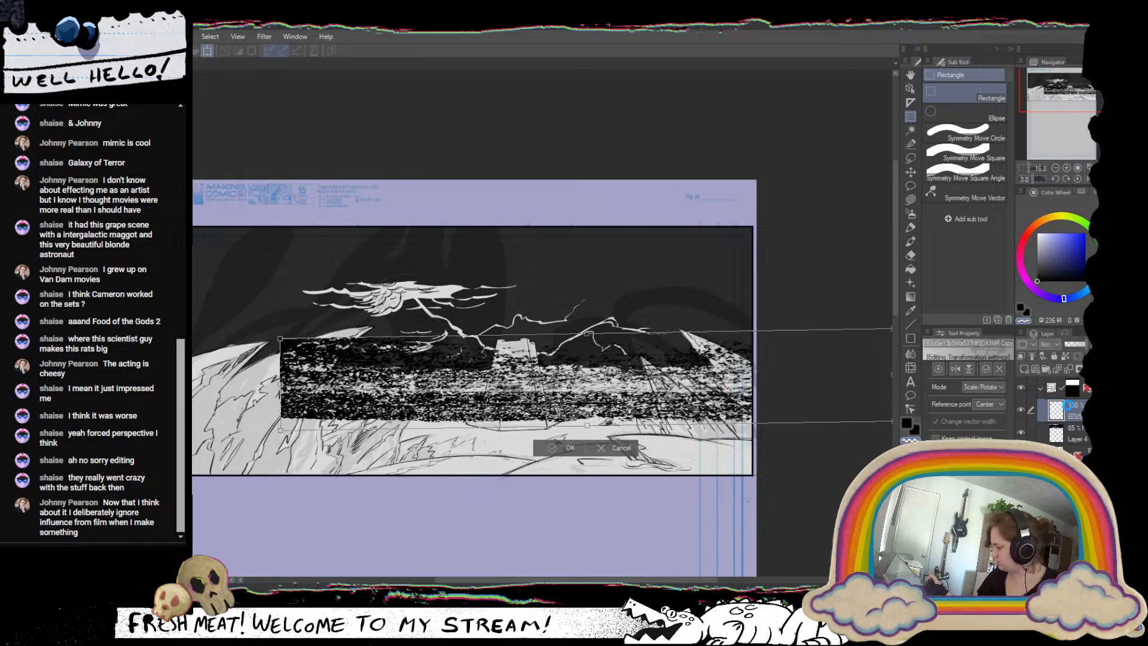
key("Return")
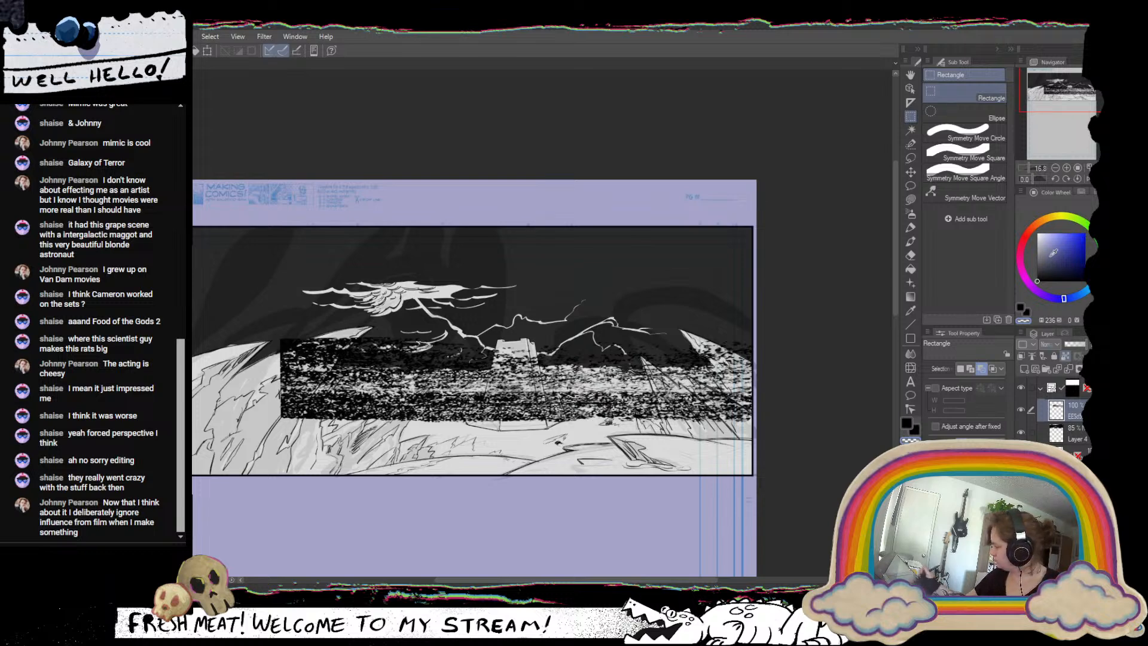
Recolor the charcoal band from black to white, and refill it with the pale grey sampled from the ground.
key("x")
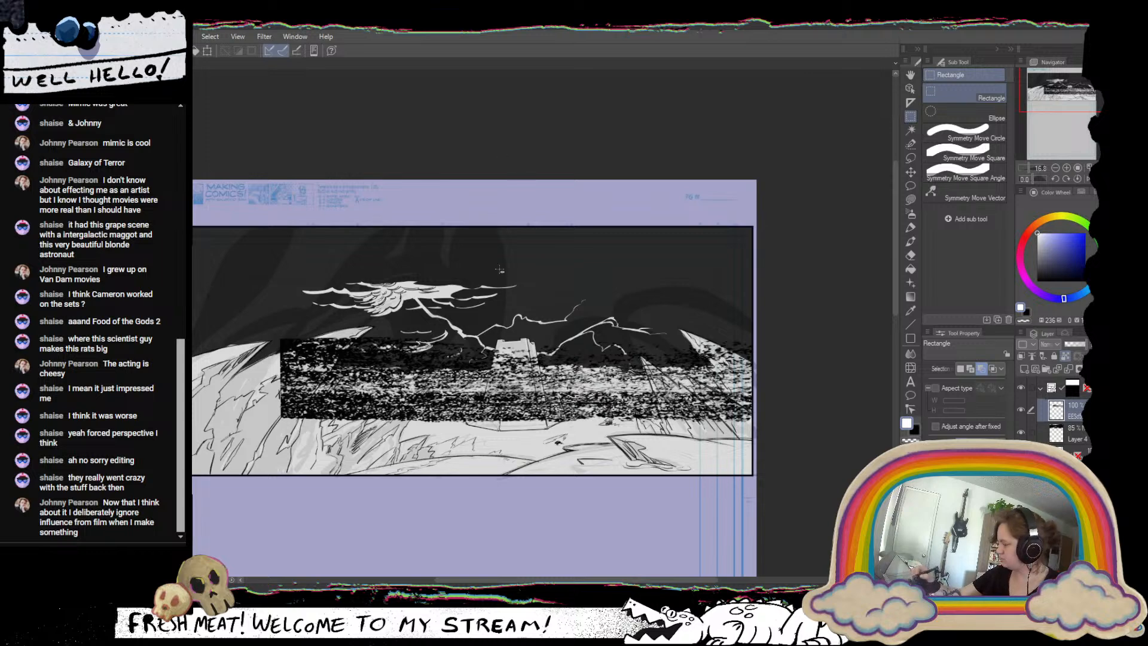
key("alt+BackSpace")
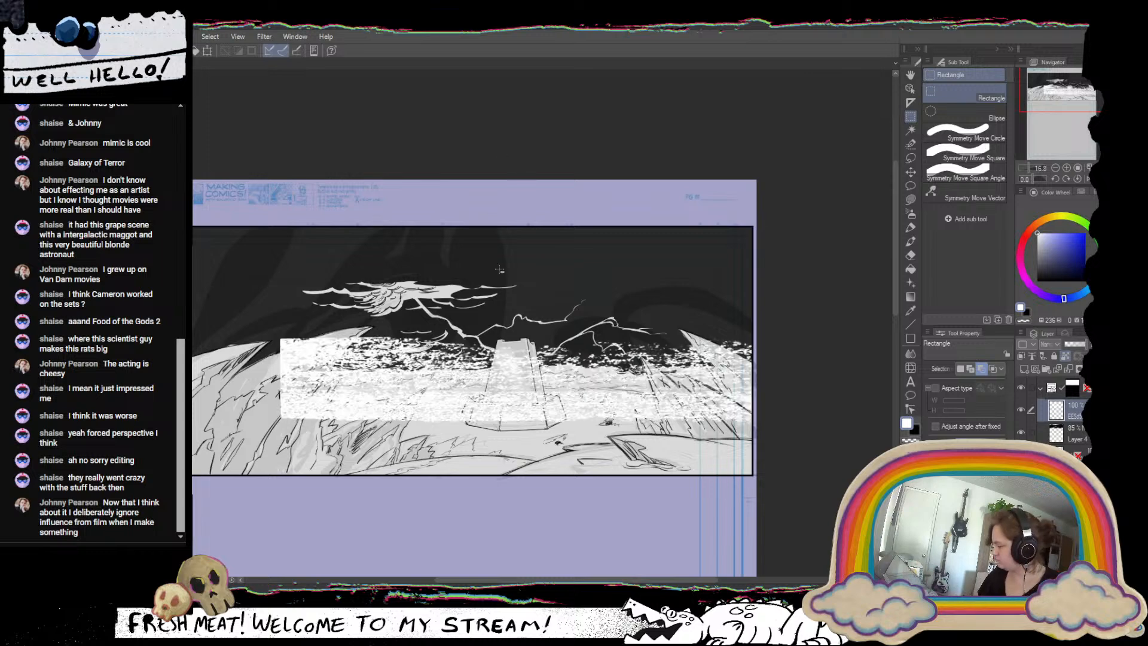
left_click(910, 311)
left_click(711, 464)
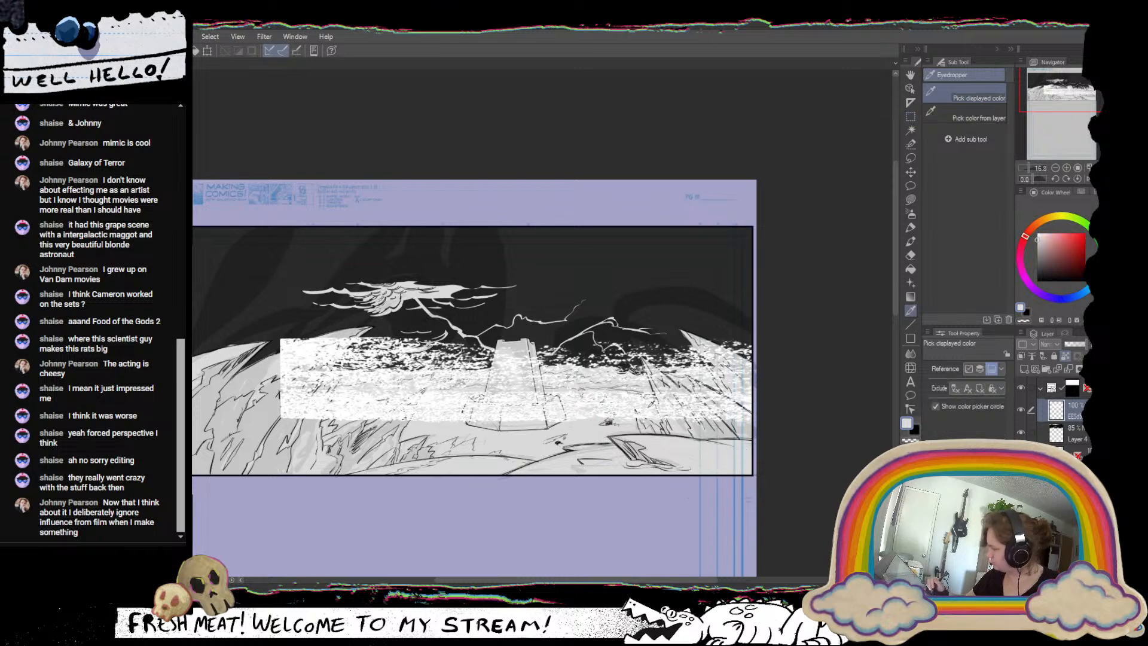
key("alt+Delete")
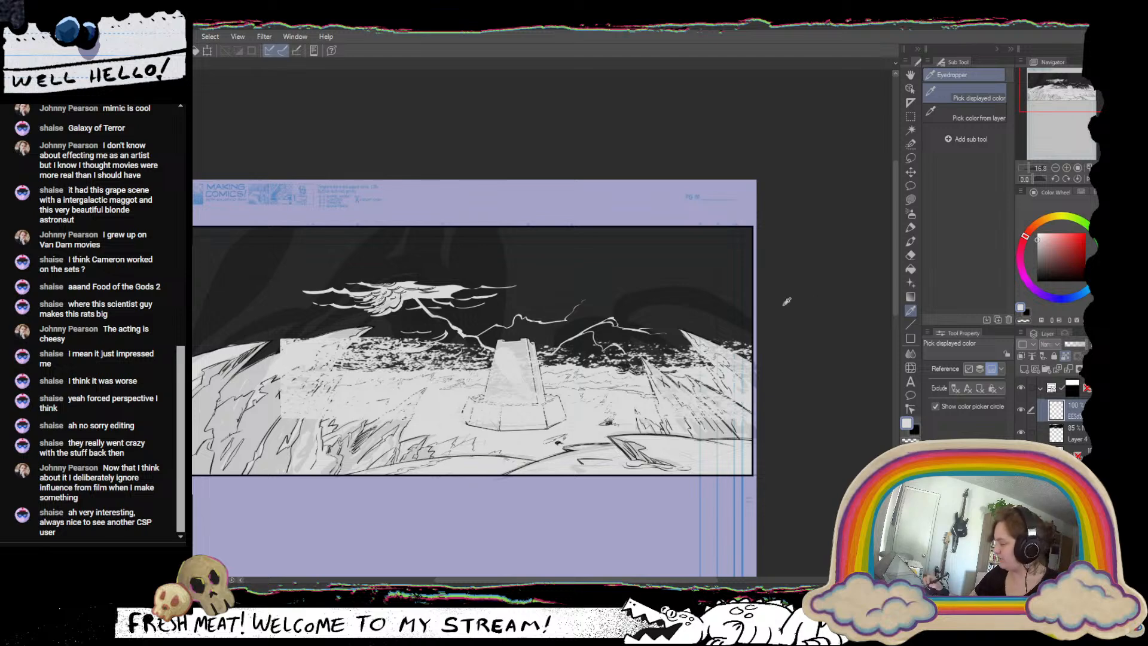
Move the pale texture band up over the horizon and add a horizontally flipped copy across the left side, keeping the original.
left_click(909, 172)
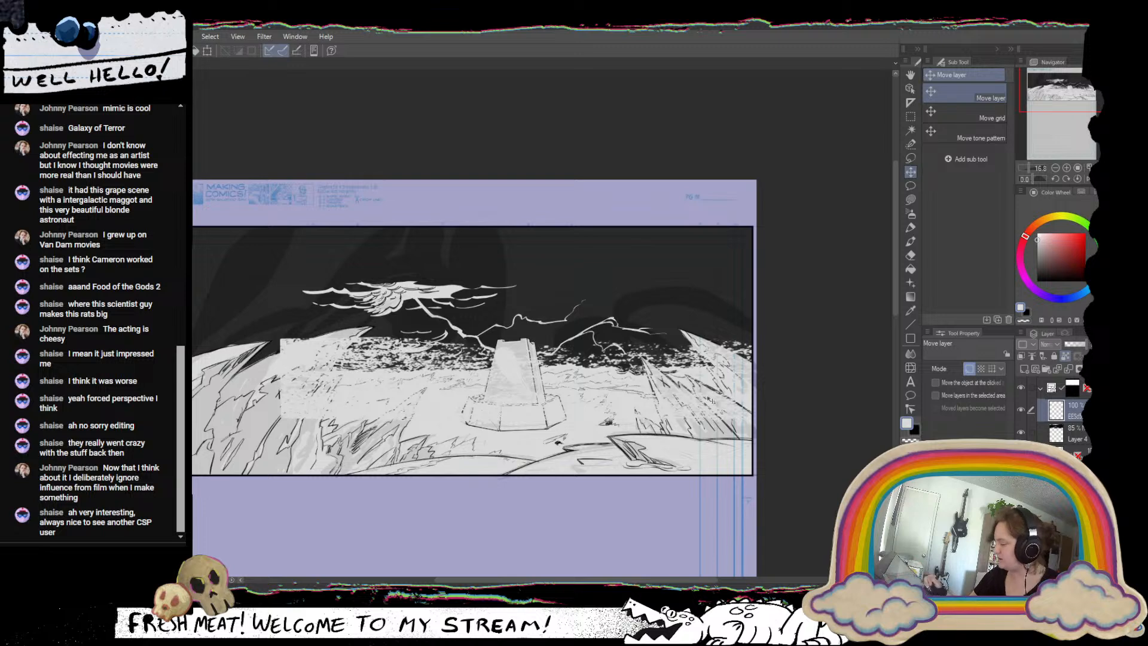
left_click_drag(711, 403, 706, 380)
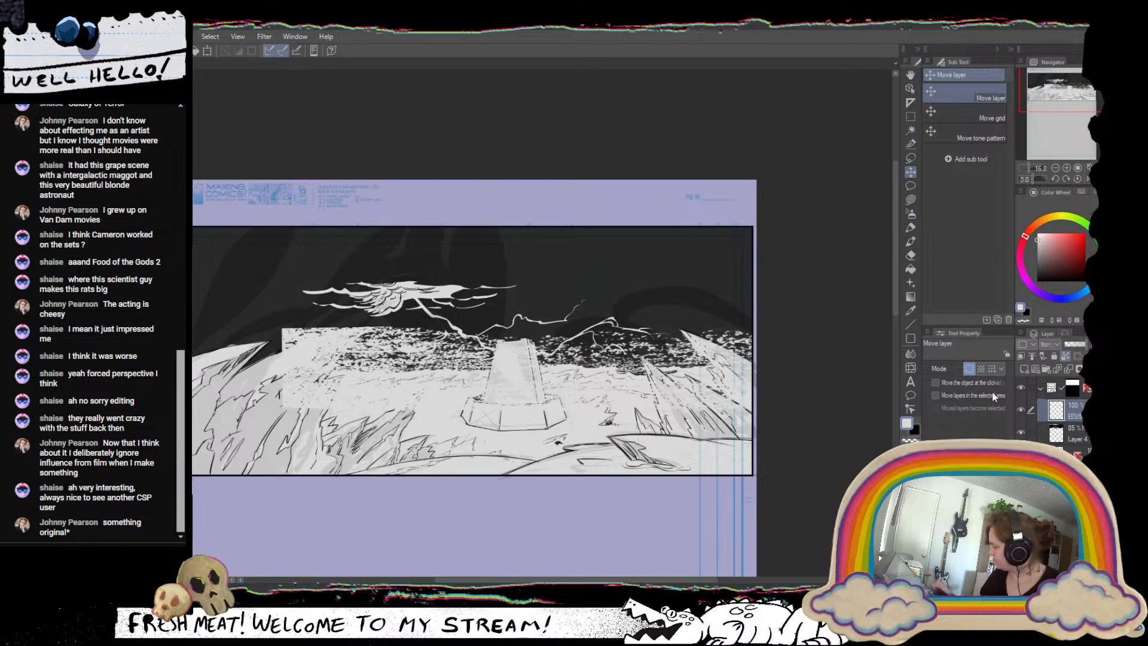
key("ctrl+t")
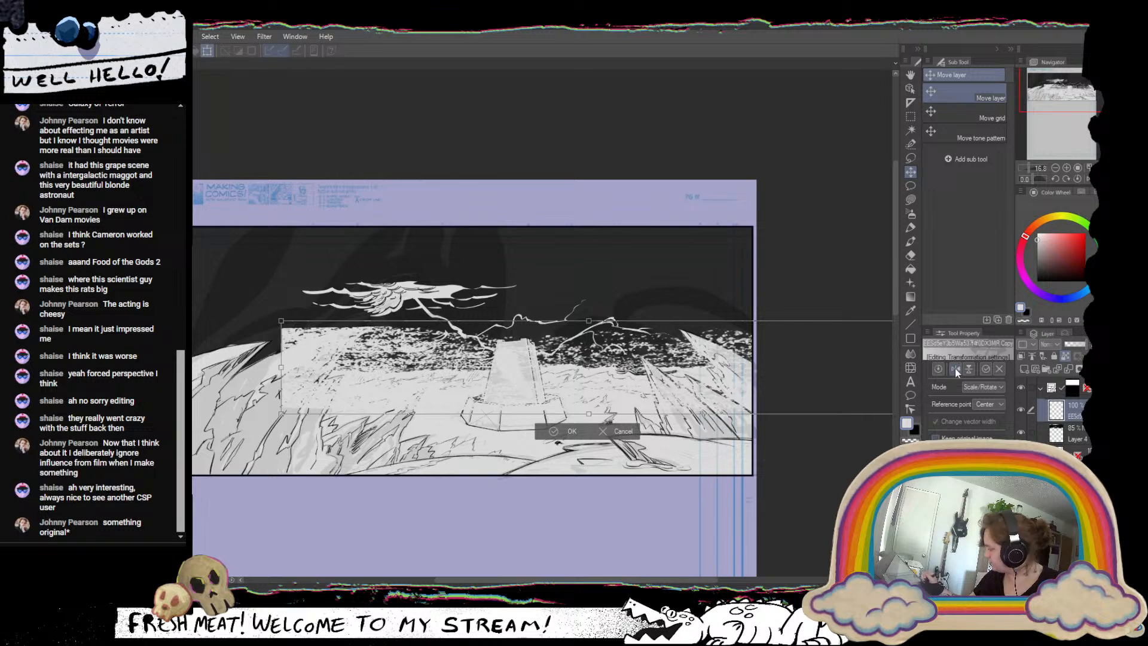
left_click(955, 369)
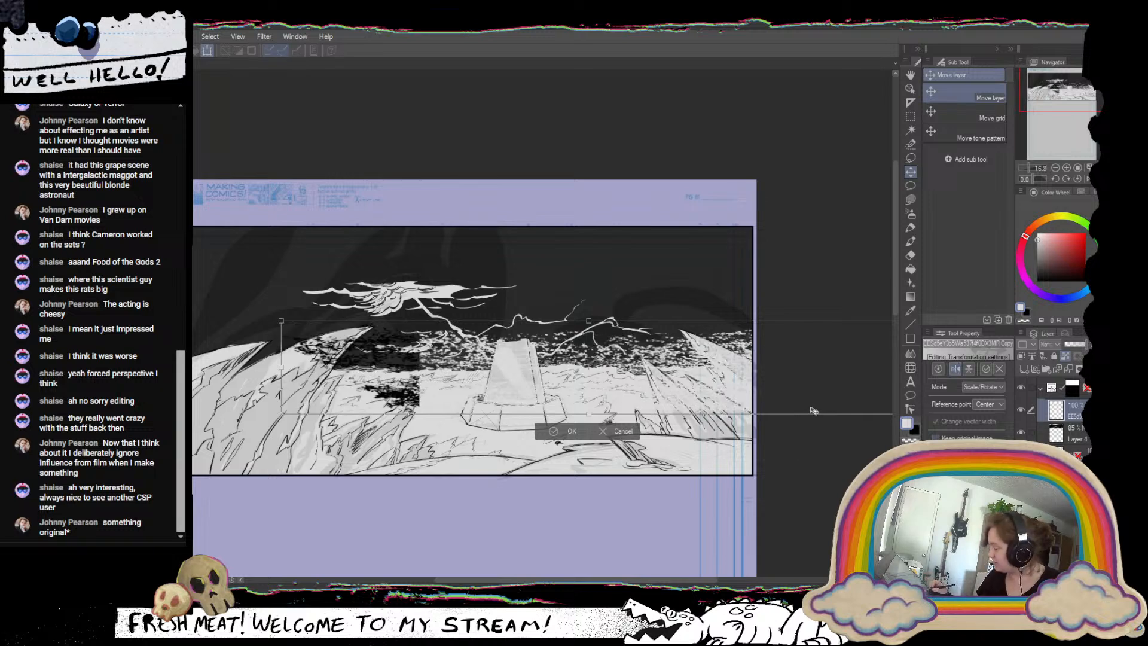
left_click_drag(813, 410, 424, 433)
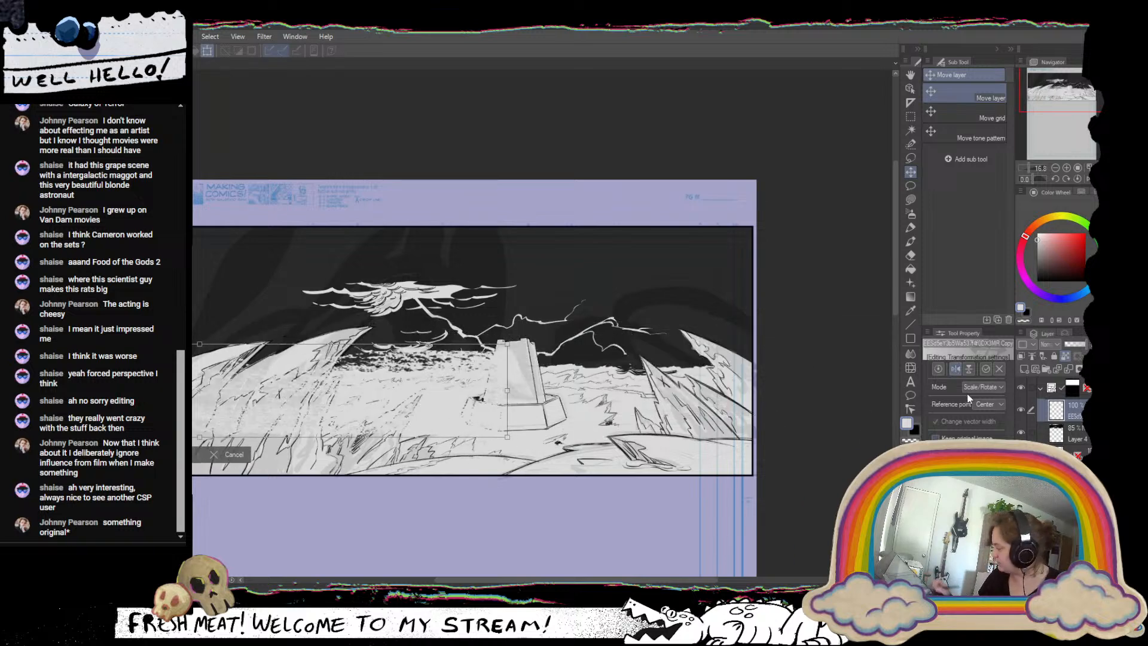
left_click(936, 438)
left_click_drag(505, 383, 321, 383)
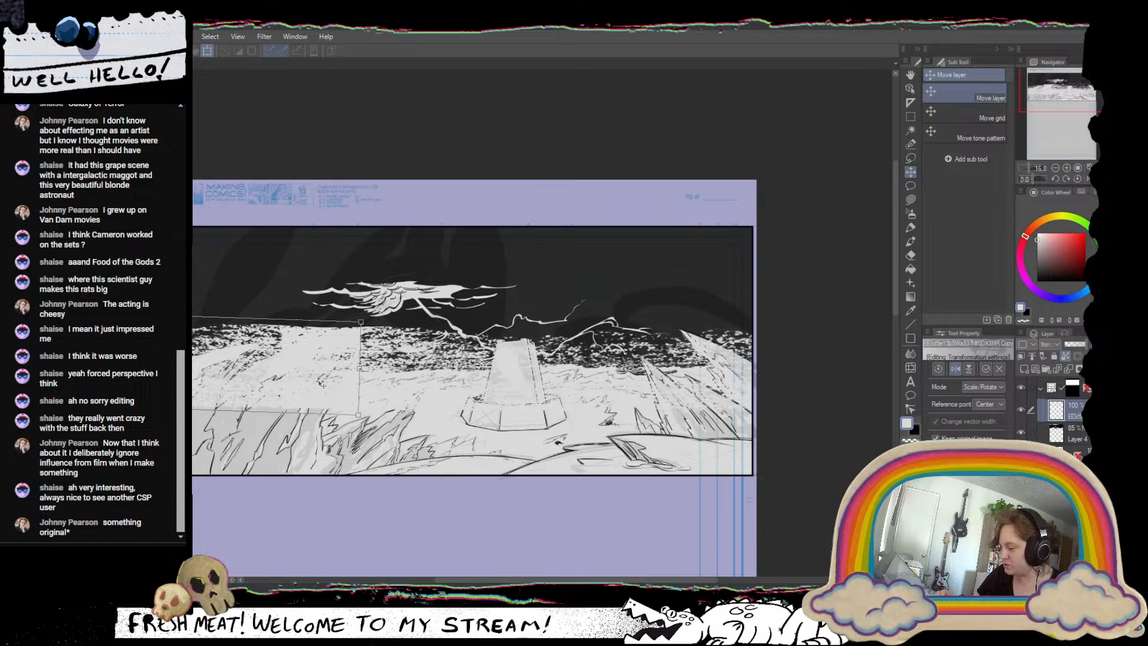
left_click_drag(320, 383, 319, 383)
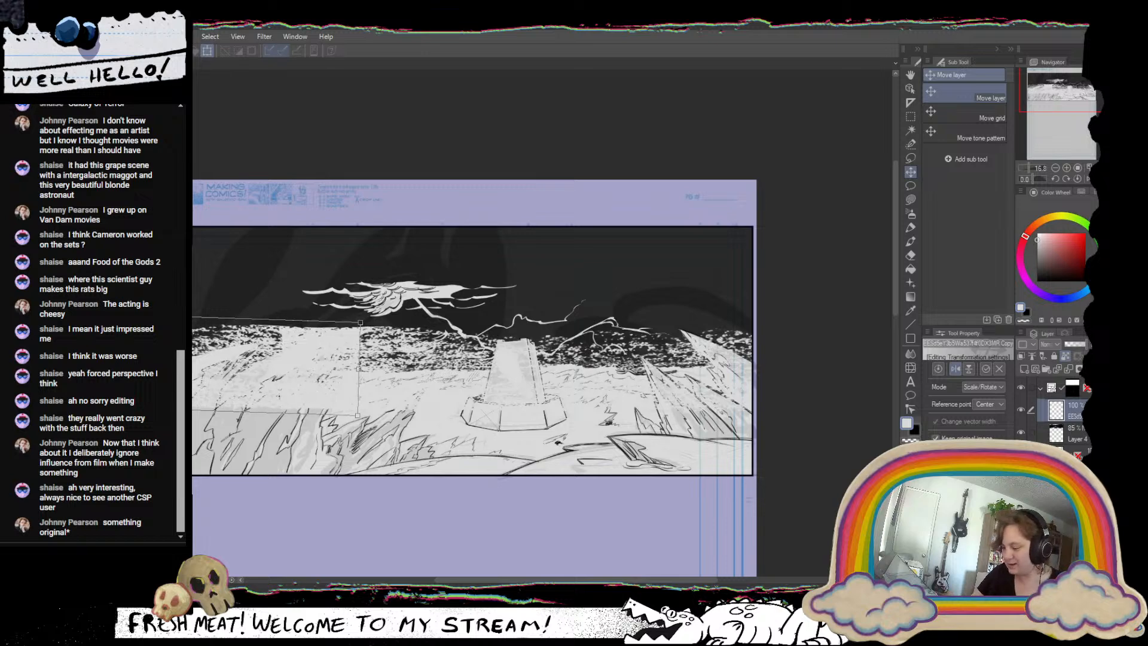
key("Return")
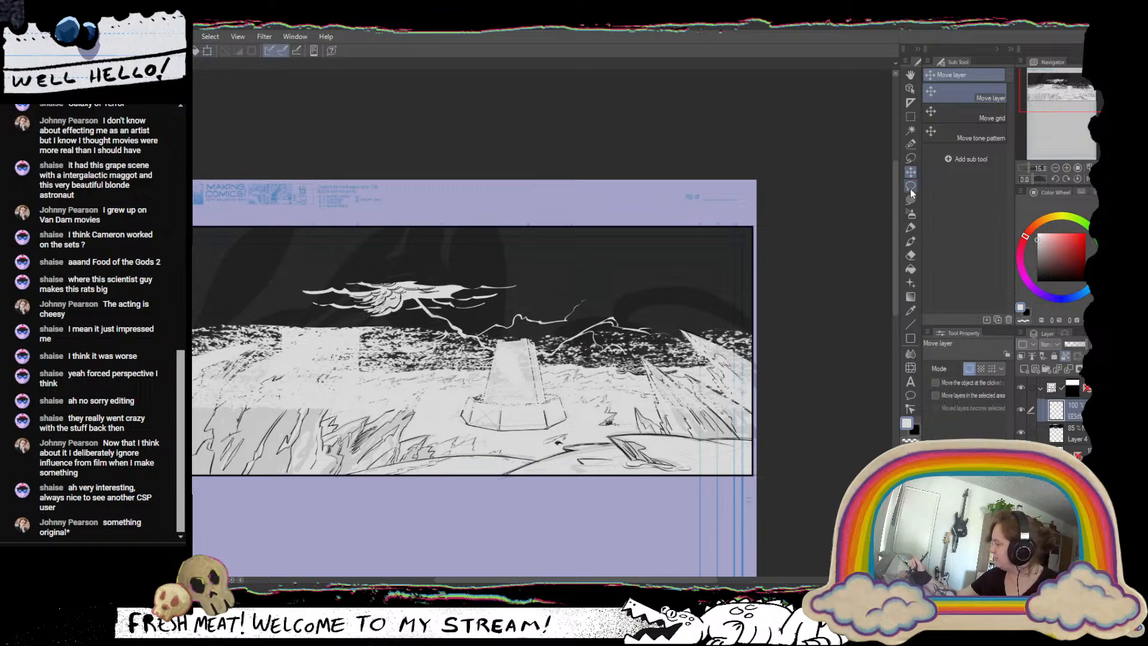
Shift the combined texture layer further up so that it covers the lower sky behind the tower.
left_click(911, 186)
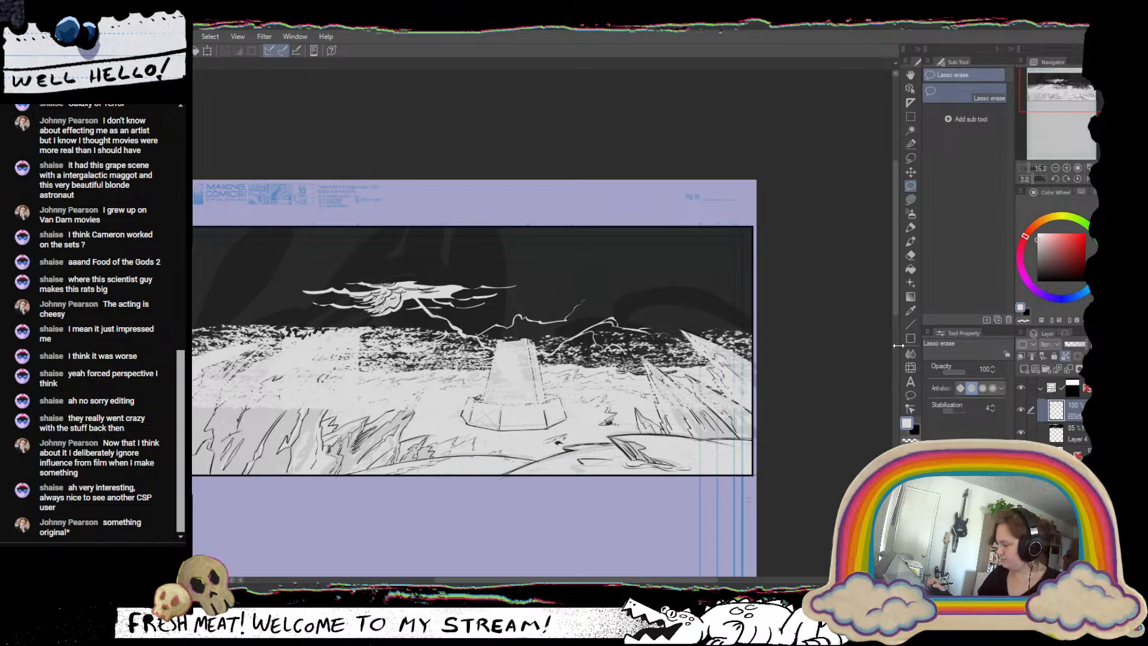
left_click(910, 172)
left_click_drag(630, 405, 652, 377)
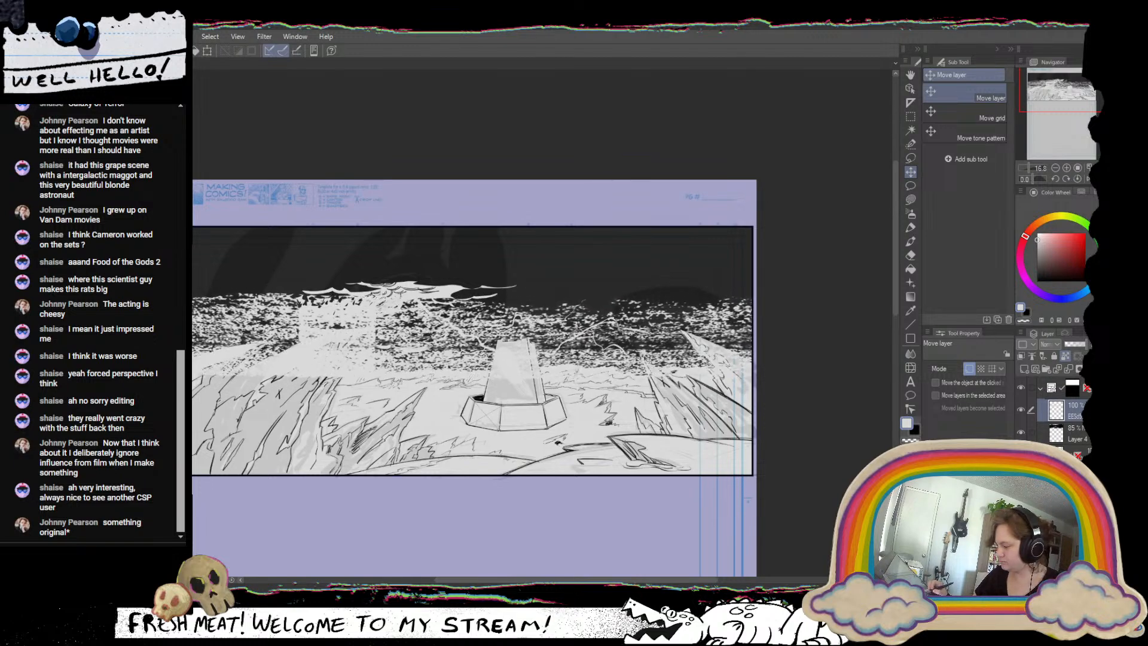
Break up the solid pale block left of the tower with transparent specks from the Dotted line airbrush at particle size 34.4.
left_click(910, 214)
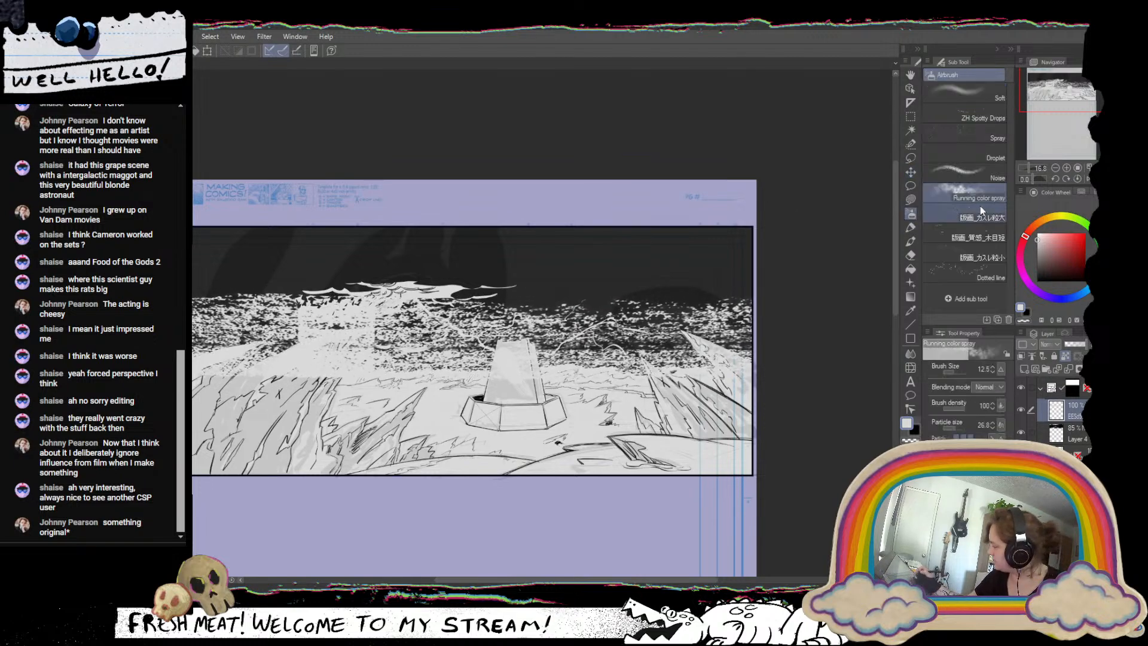
left_click(976, 272)
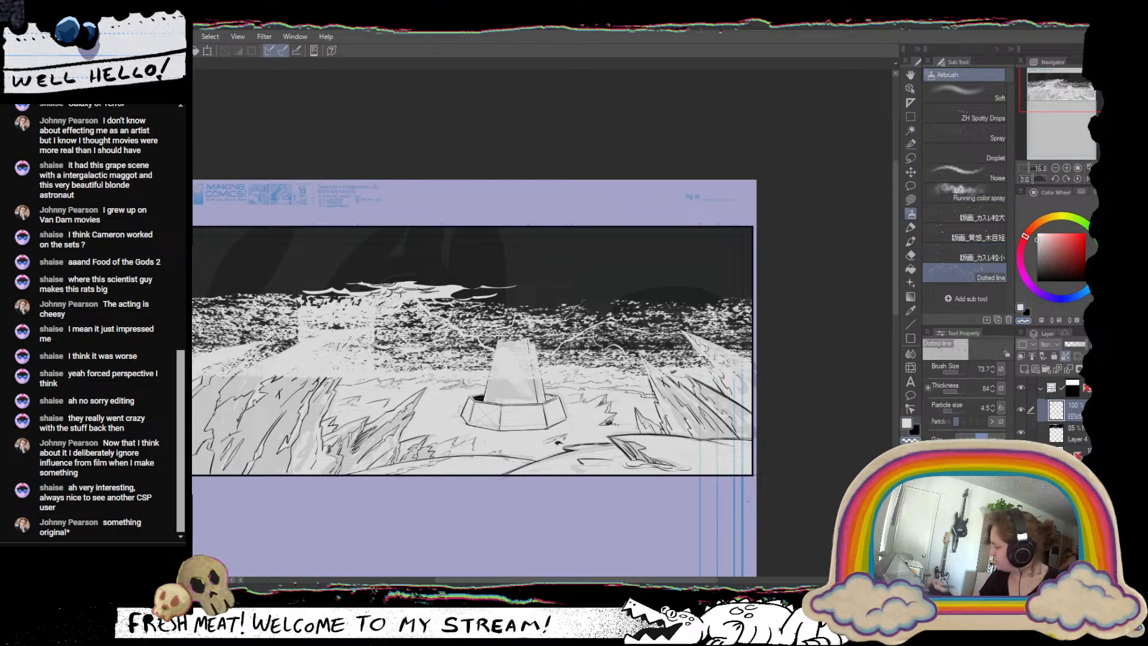
mouse_move(315, 310)
left_mouse_down()
mouse_move(334, 304)
mouse_move(304, 334)
mouse_move(373, 329)
left_mouse_up()
mouse_move(312, 358)
left_mouse_down()
mouse_move(366, 351)
mouse_move(374, 366)
mouse_move(342, 359)
mouse_move(308, 323)
mouse_move(282, 331)
mouse_move(286, 315)
mouse_move(358, 321)
left_mouse_up()
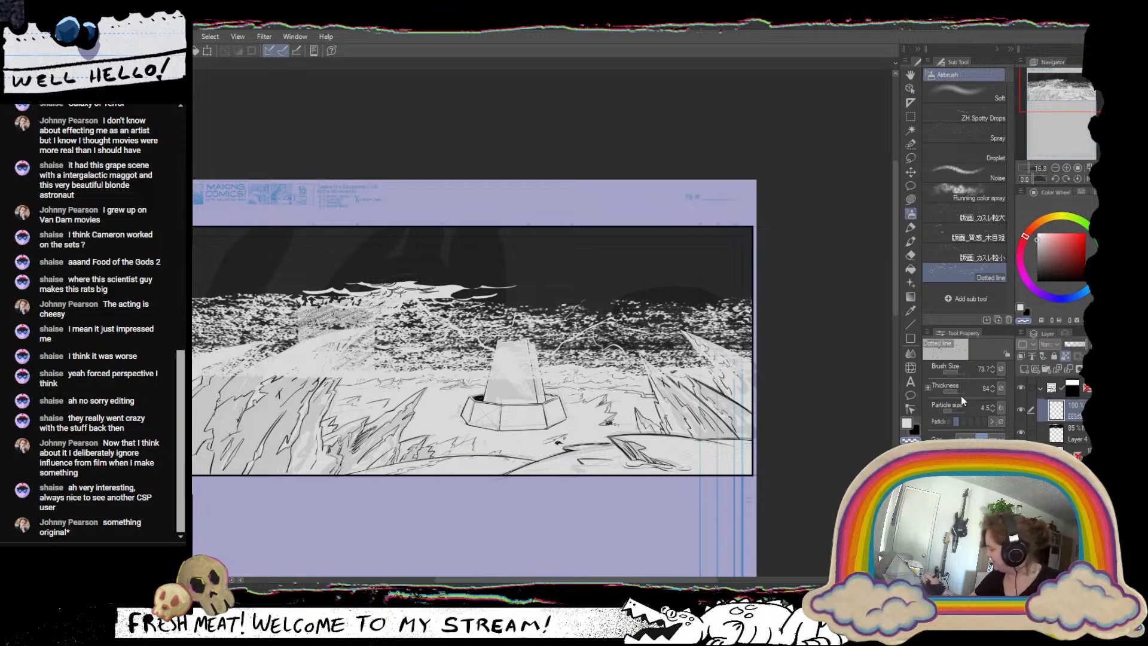
left_click(956, 410)
key("ctrl+z")
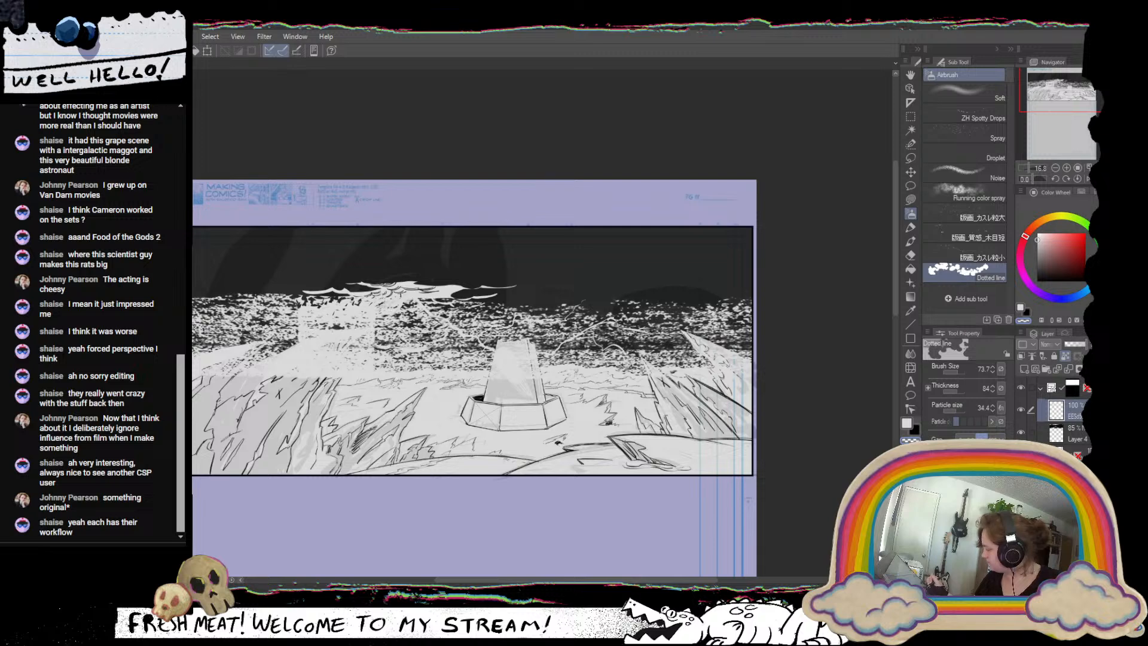
left_click(961, 438)
mouse_move(304, 308)
left_mouse_down()
mouse_move(299, 320)
mouse_move(342, 318)
mouse_move(347, 303)
mouse_move(365, 336)
left_mouse_up()
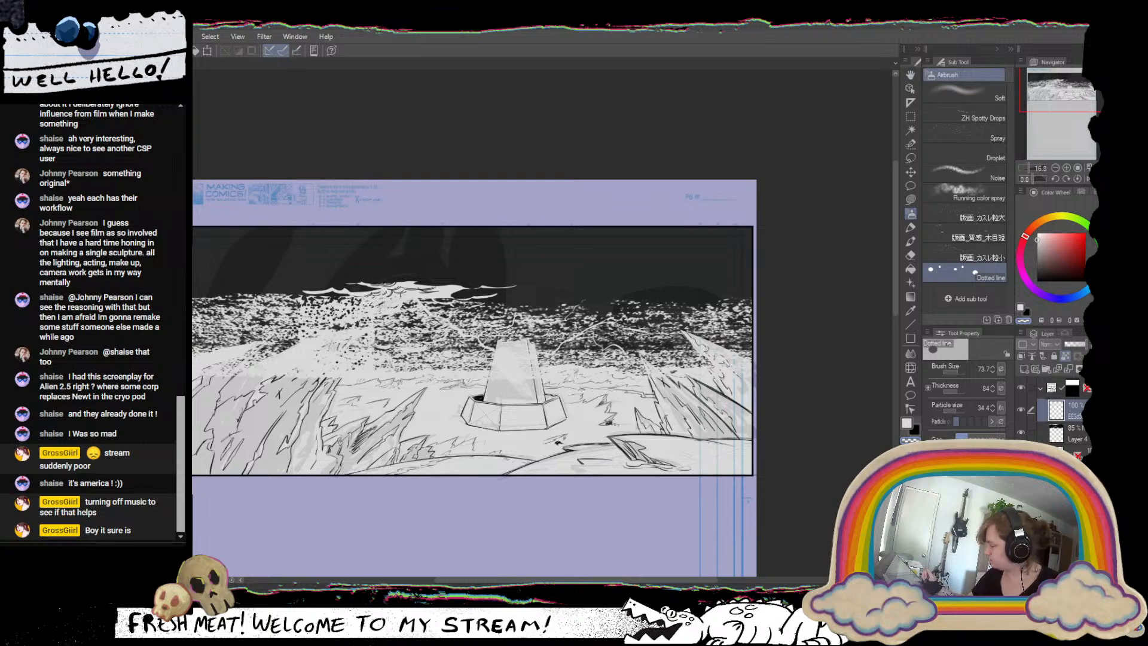
Lower the speckled texture layer slightly toward the horizon with the Move layer tool.
left_click(911, 171)
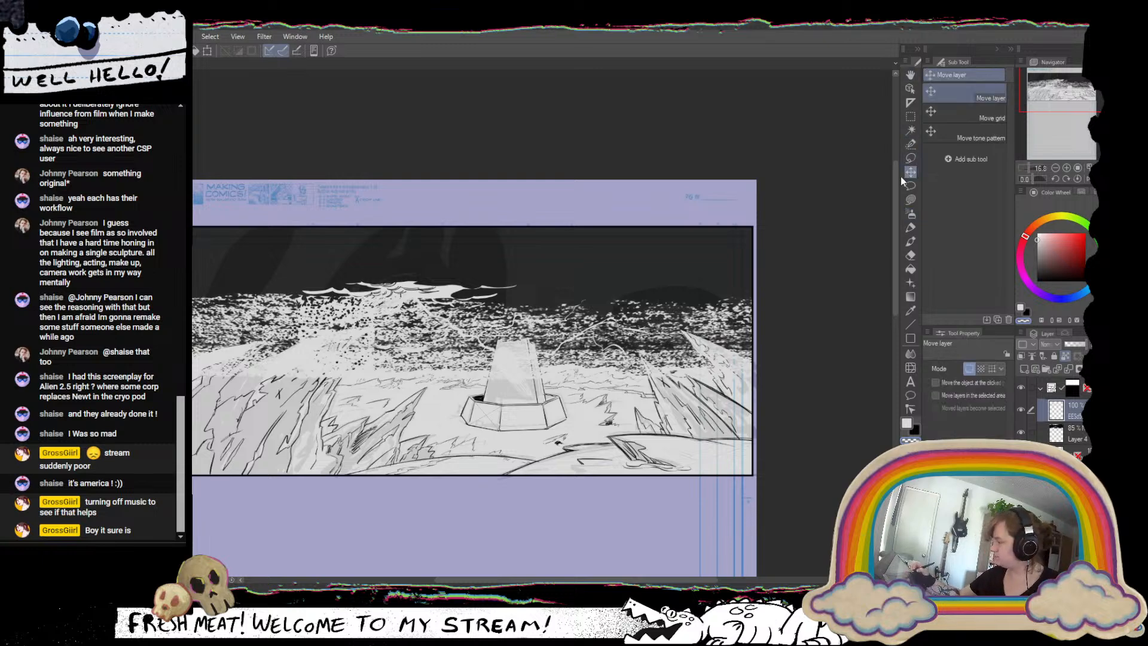
left_click_drag(682, 413, 698, 425)
left_click_drag(697, 423, 698, 424)
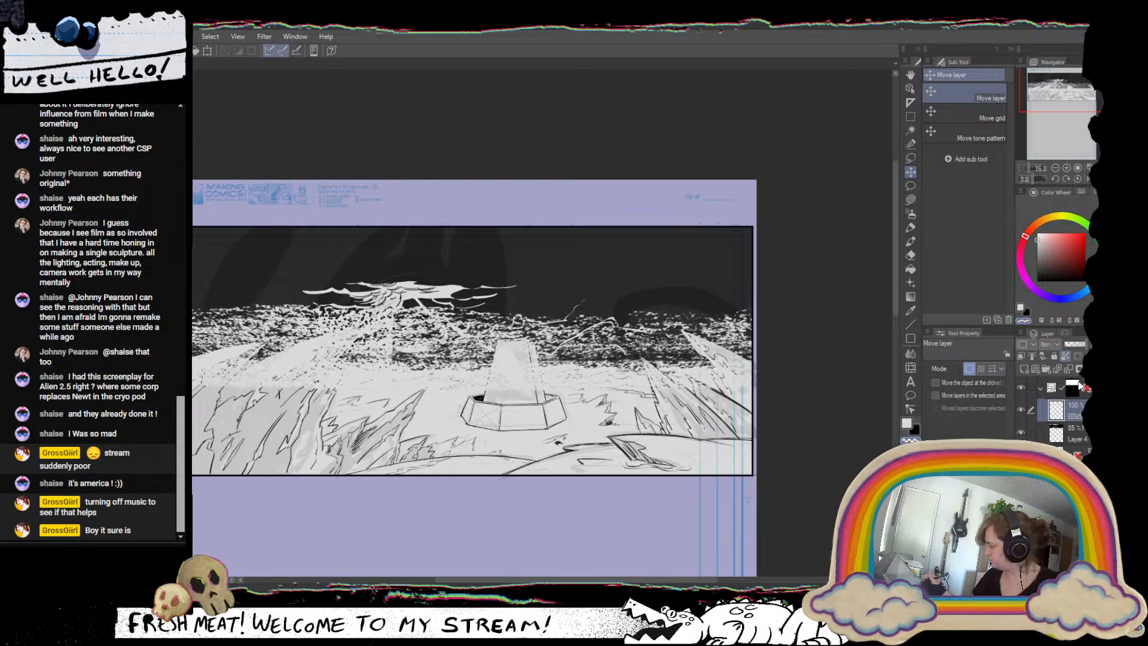
Set the dark sky layer's opacity to 100% and compare the panel with the charcoal texture hidden and shown.
left_click(1081, 435)
left_click_drag(1081, 346, 1095, 345)
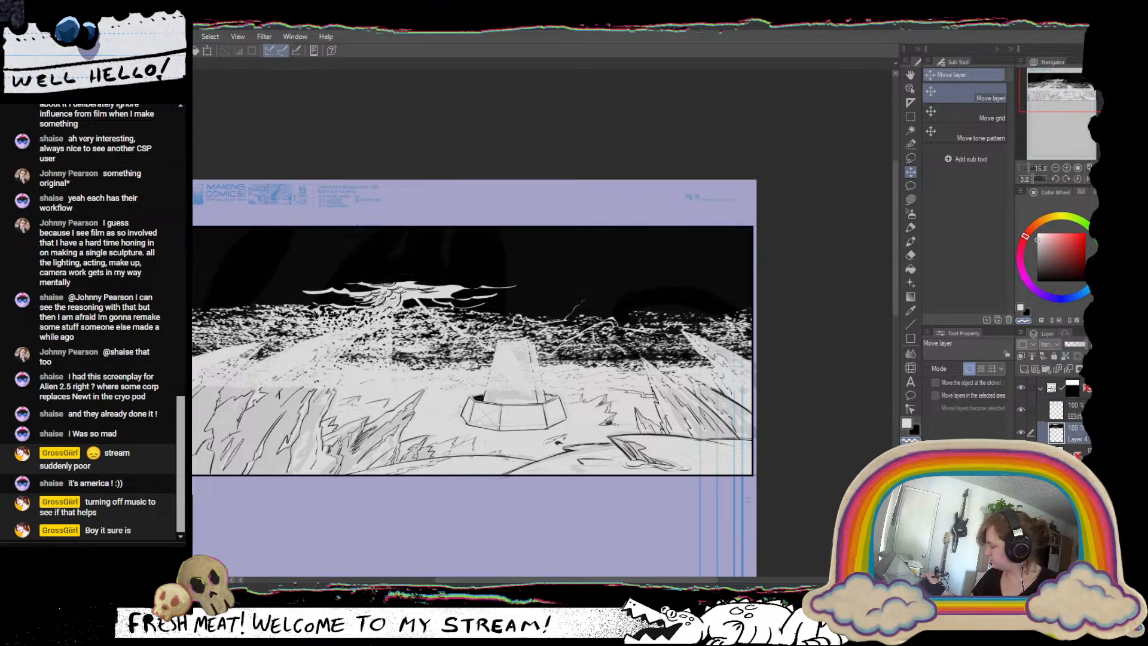
left_click(1021, 409)
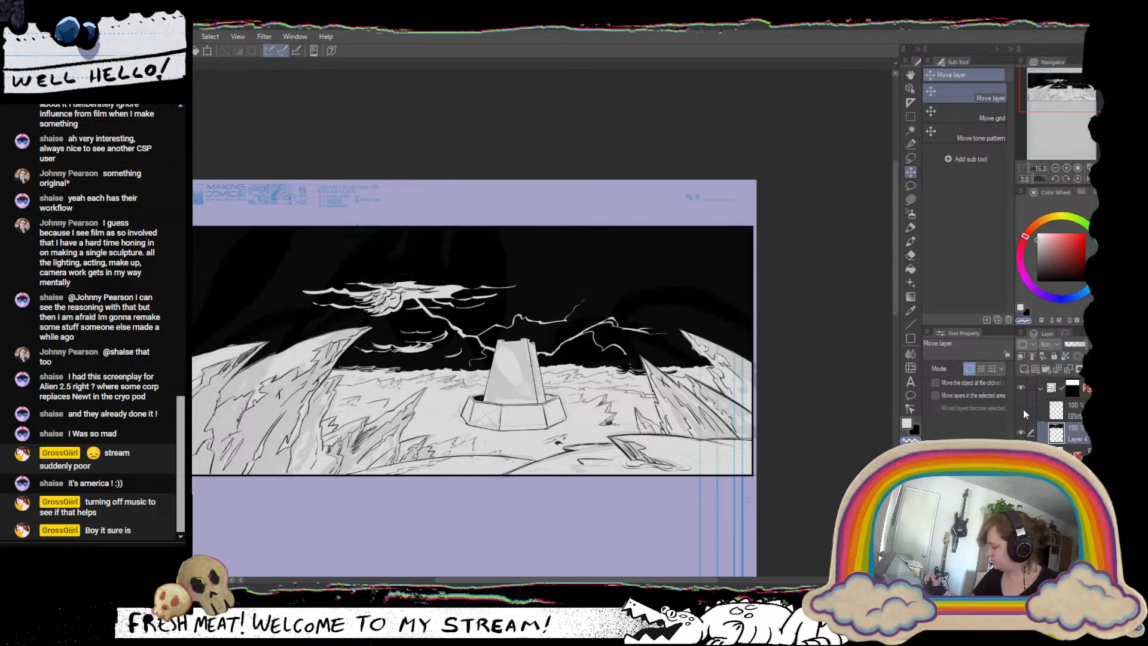
left_click(1021, 409)
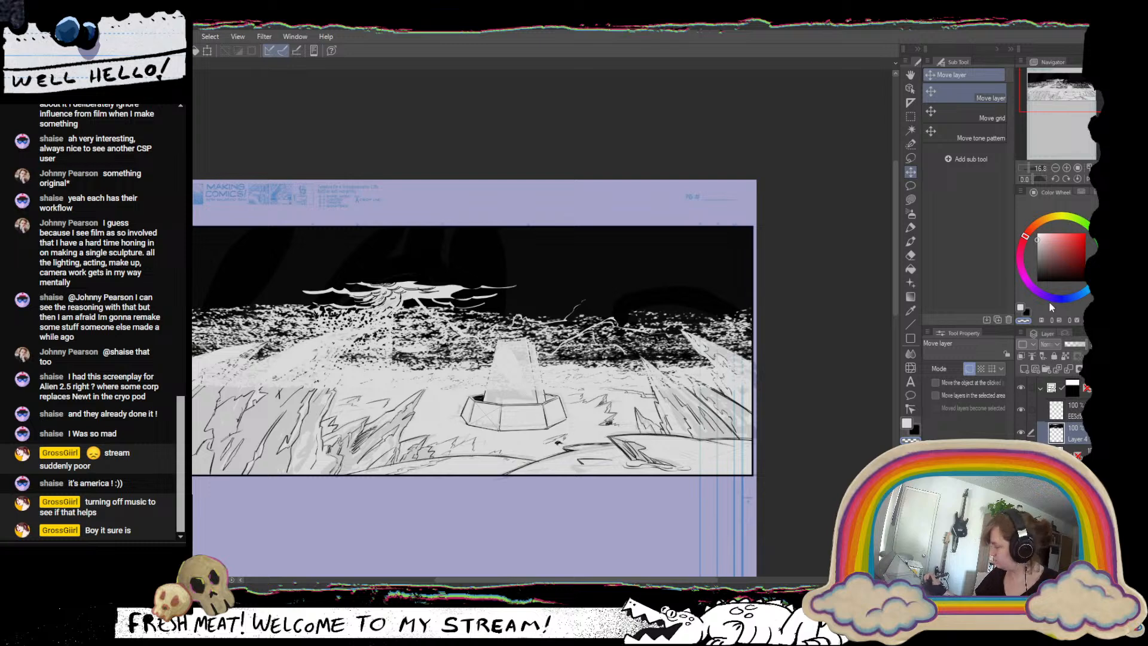
Fill the charcoal texture layer's existing marks with white and merge it with the black sky layer.
left_click(910, 227)
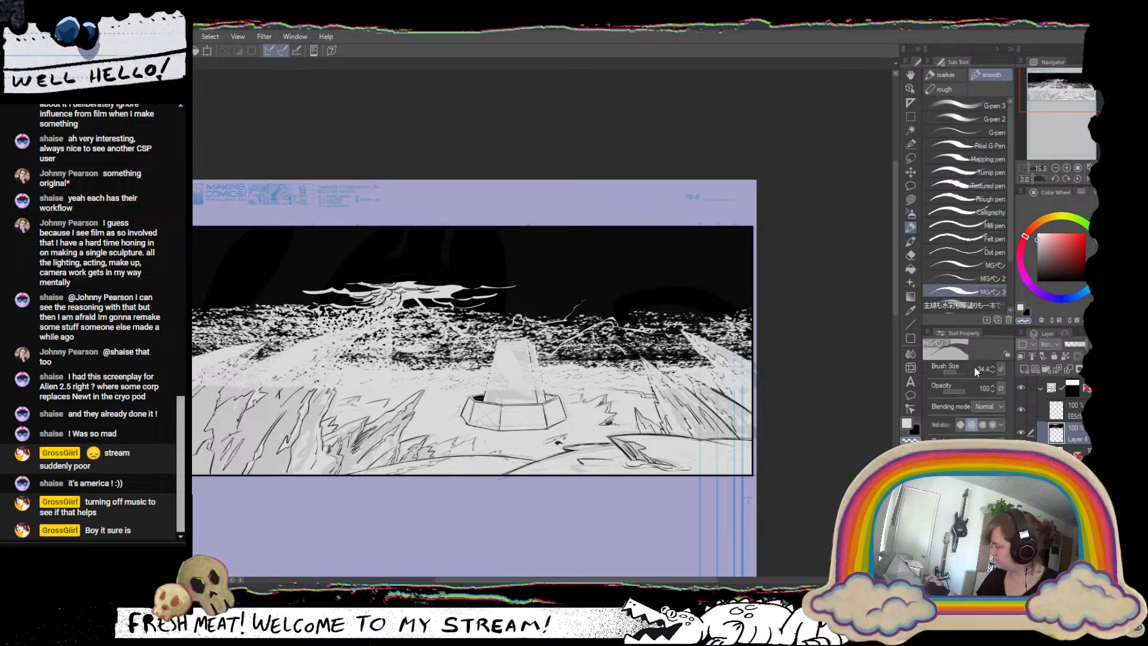
left_click(1077, 411)
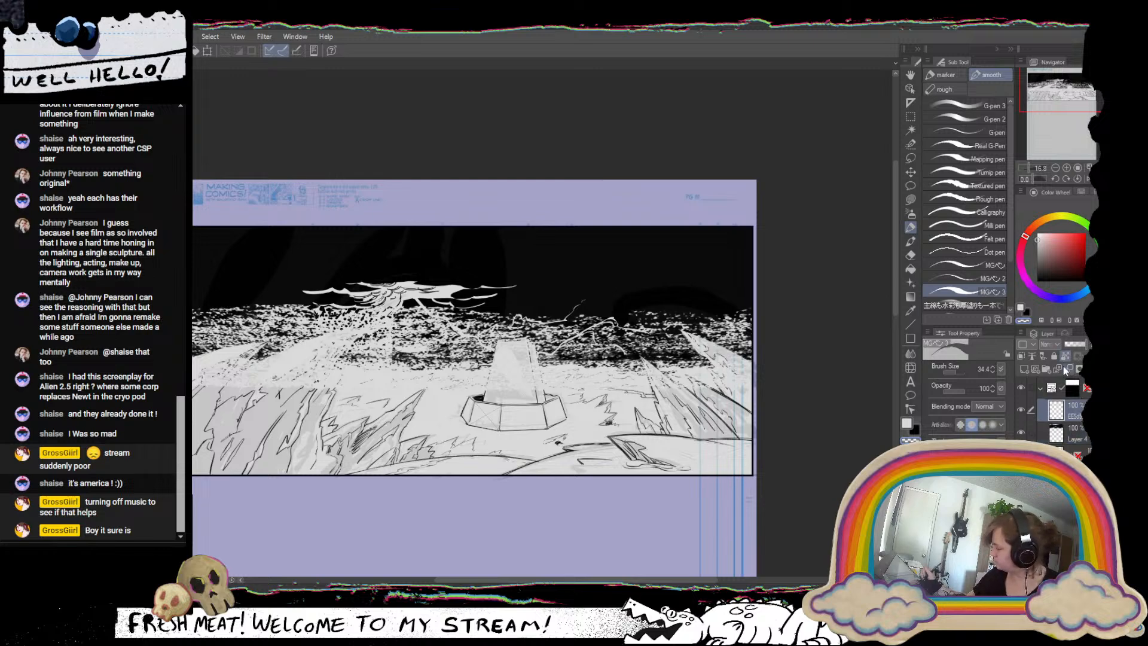
left_click_drag(1048, 250, 1036, 231)
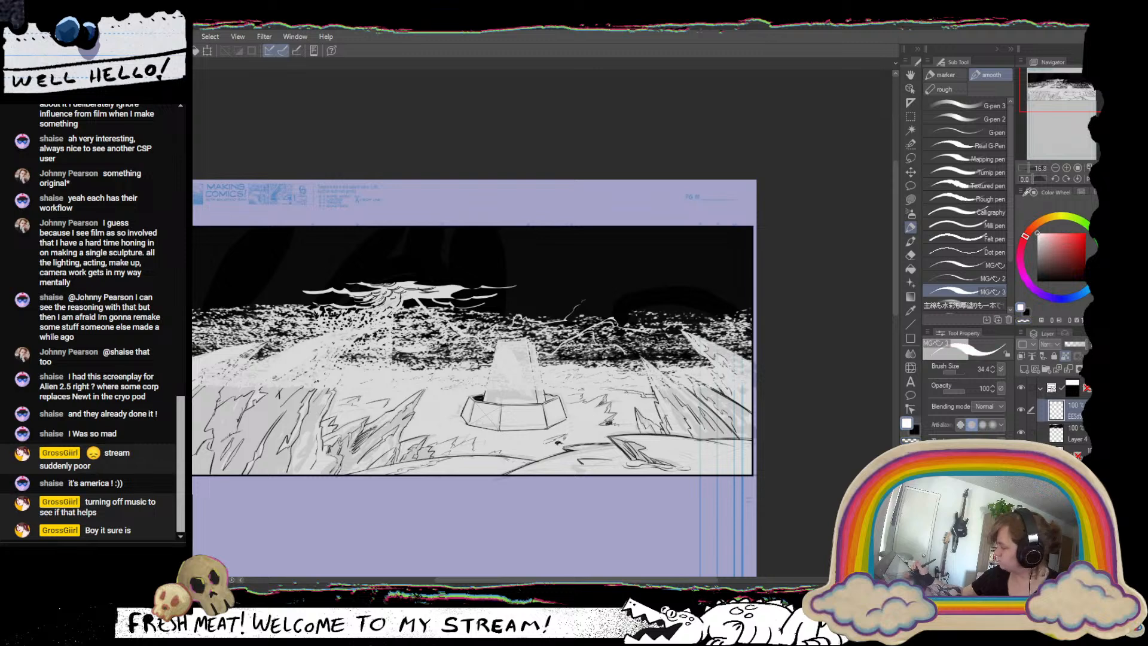
key("alt+Delete")
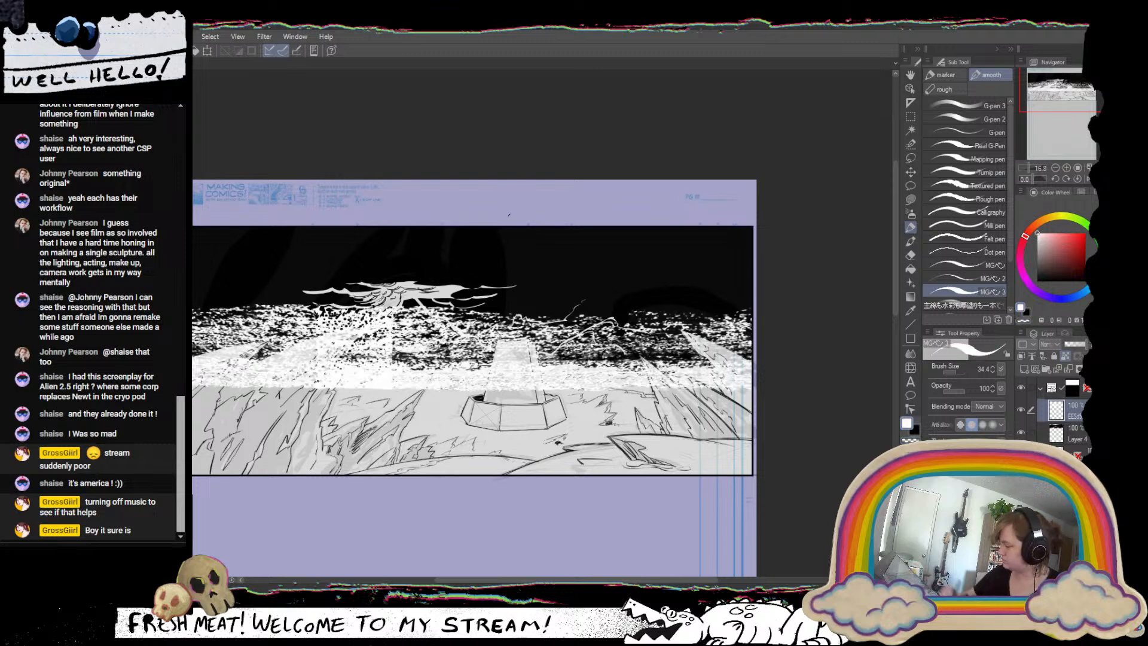
left_click(1069, 369)
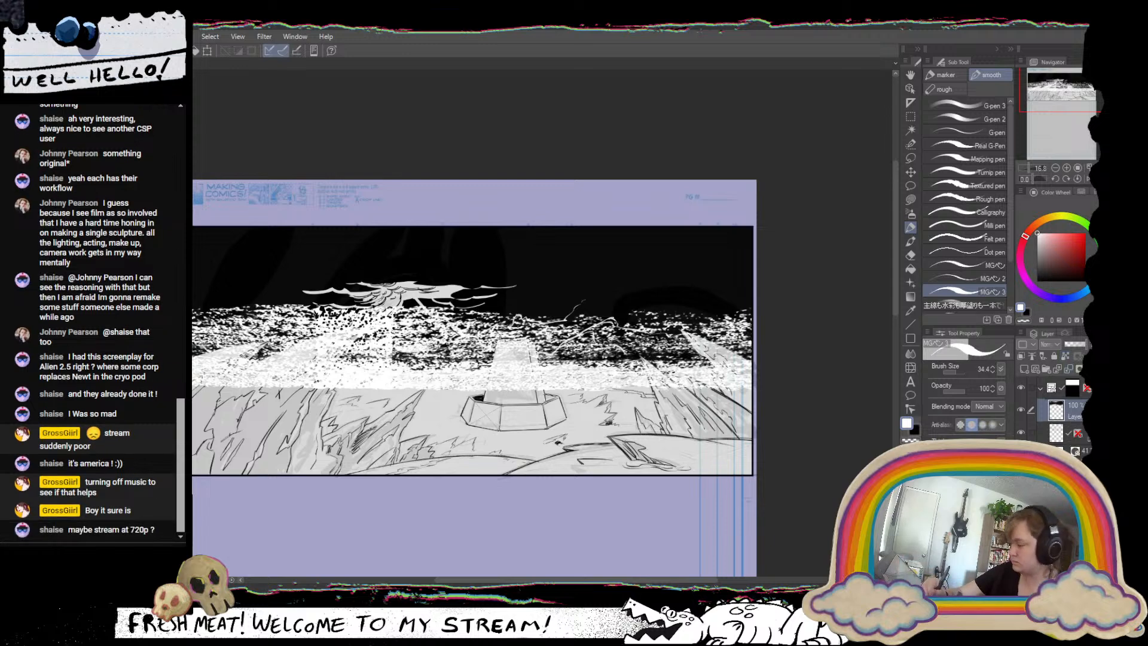
key("ctrl+z")
Paint black strokes with the smooth pen at size 34.4 to darken the speckled texture beneath the jagged cloud and toward the tower.
left_click_drag(665, 435, 566, 479)
scroll(461, 319, "up", 3)
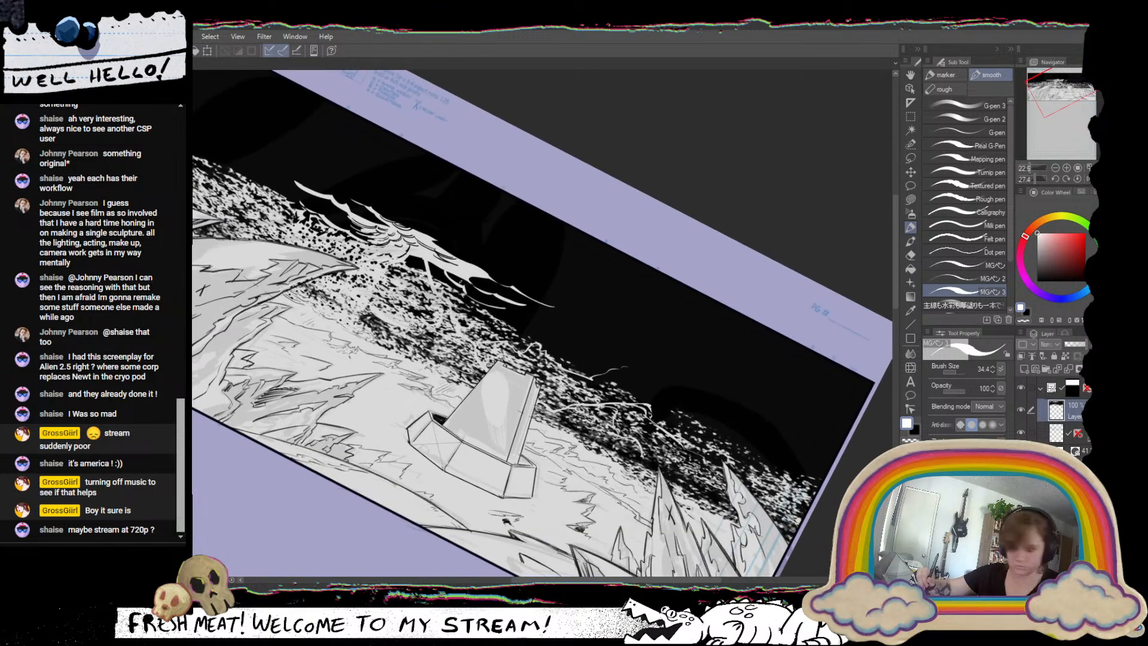
key("x")
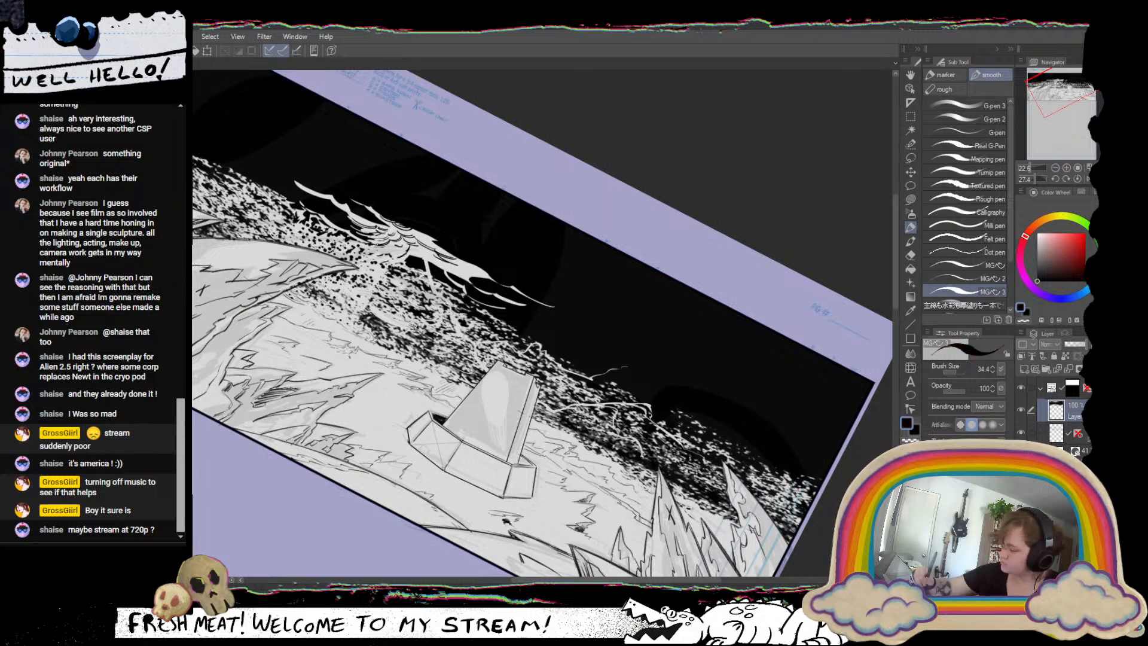
left_click_drag(349, 239, 399, 271)
left_click_drag(567, 344, 561, 349)
left_click_drag(468, 312, 505, 333)
mouse_move(451, 275)
left_mouse_down()
mouse_move(464, 294)
mouse_move(441, 284)
mouse_move(454, 301)
mouse_move(441, 213)
mouse_move(429, 220)
left_mouse_up()
mouse_move(464, 347)
left_mouse_down()
mouse_move(513, 333)
mouse_move(498, 328)
left_mouse_up()
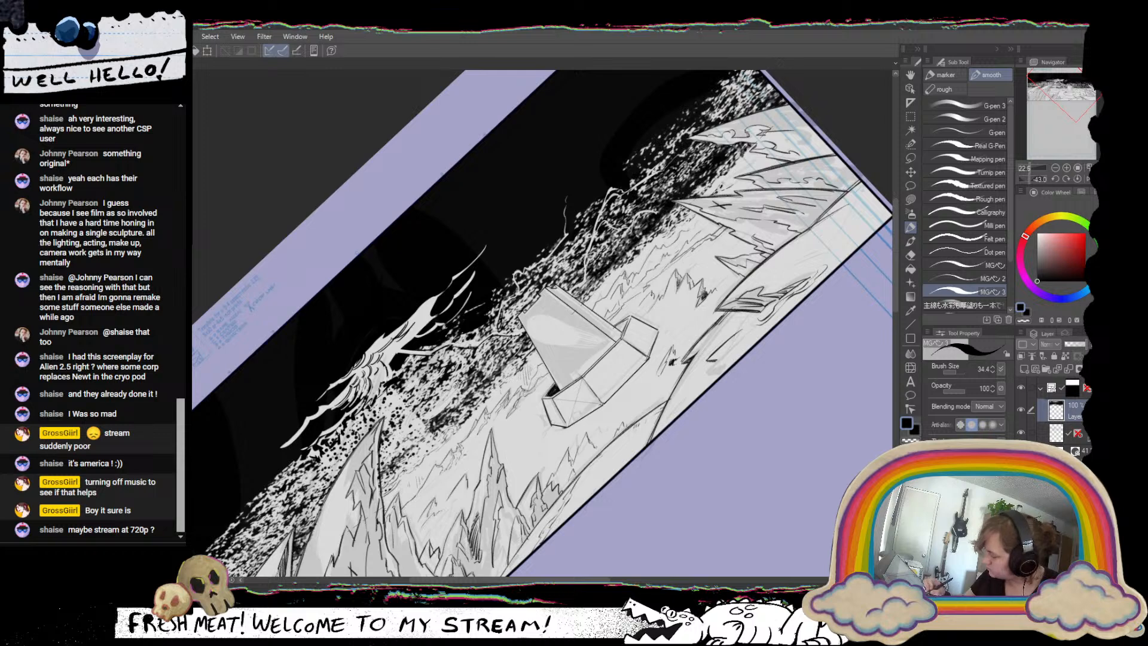
left_click_drag(529, 278, 473, 347)
mouse_move(418, 281)
left_mouse_down()
mouse_move(488, 256)
mouse_move(509, 263)
left_mouse_up()
mouse_move(456, 303)
left_mouse_down()
mouse_move(465, 336)
mouse_move(486, 275)
left_mouse_up()
mouse_move(486, 335)
left_mouse_down()
mouse_move(444, 266)
mouse_move(420, 275)
left_mouse_up()
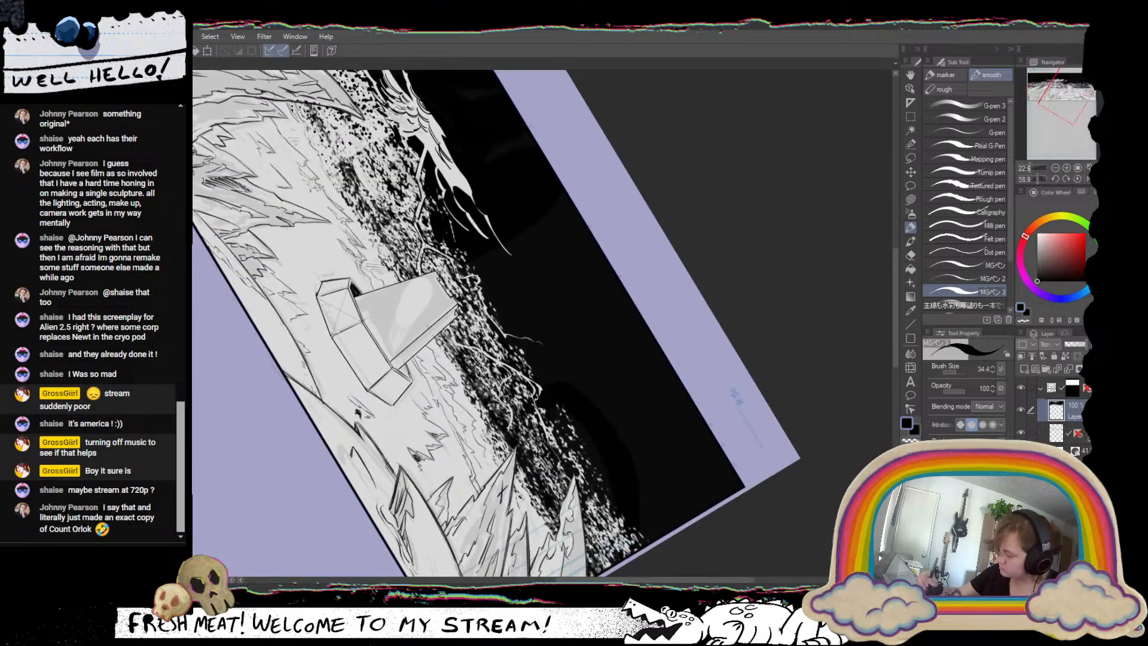
mouse_move(452, 333)
left_mouse_down()
mouse_move(455, 347)
mouse_move(461, 334)
left_mouse_up()
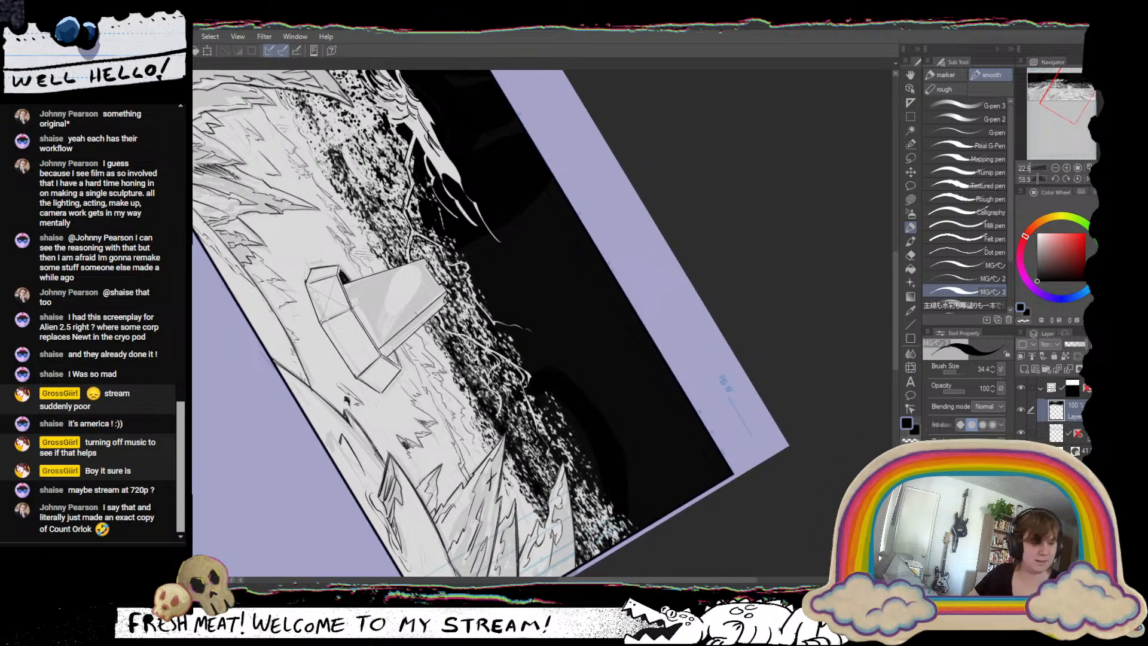